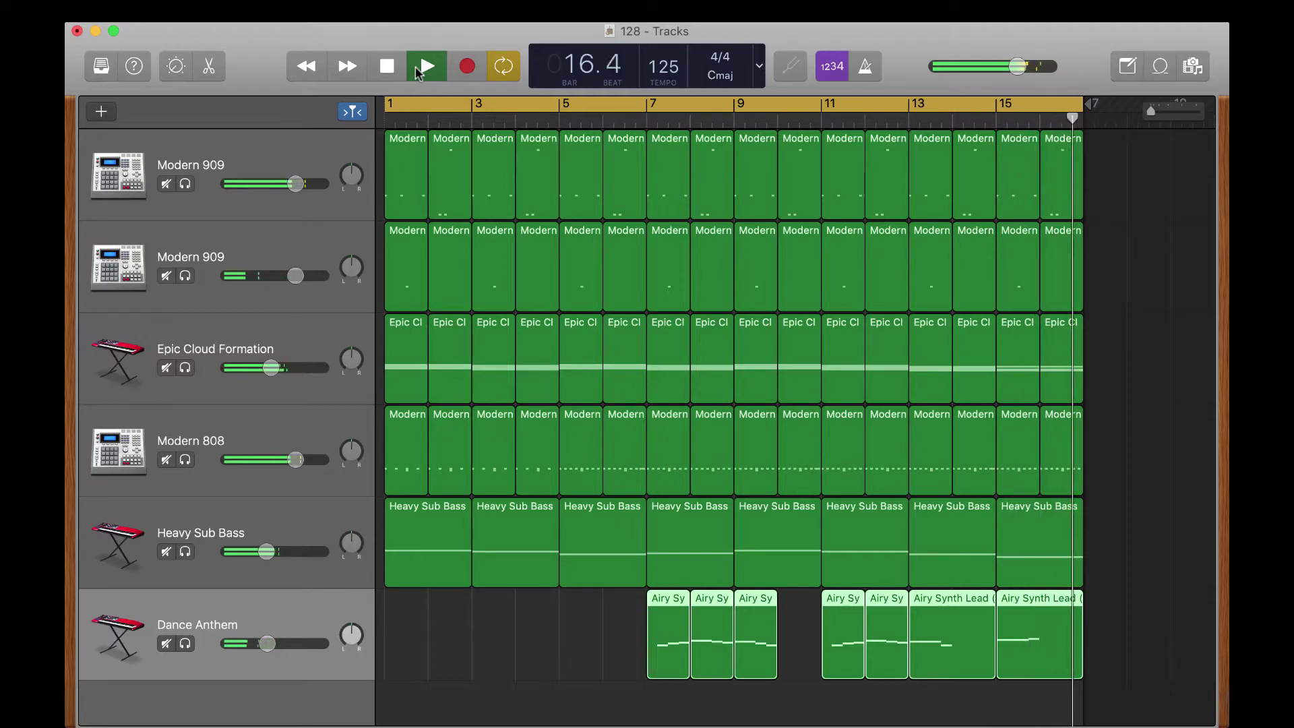
Step: Start playback of the song, clear the region selection, and select the Modern 808 drum track
{"action": "left_click", "coordinate": [417, 74]}
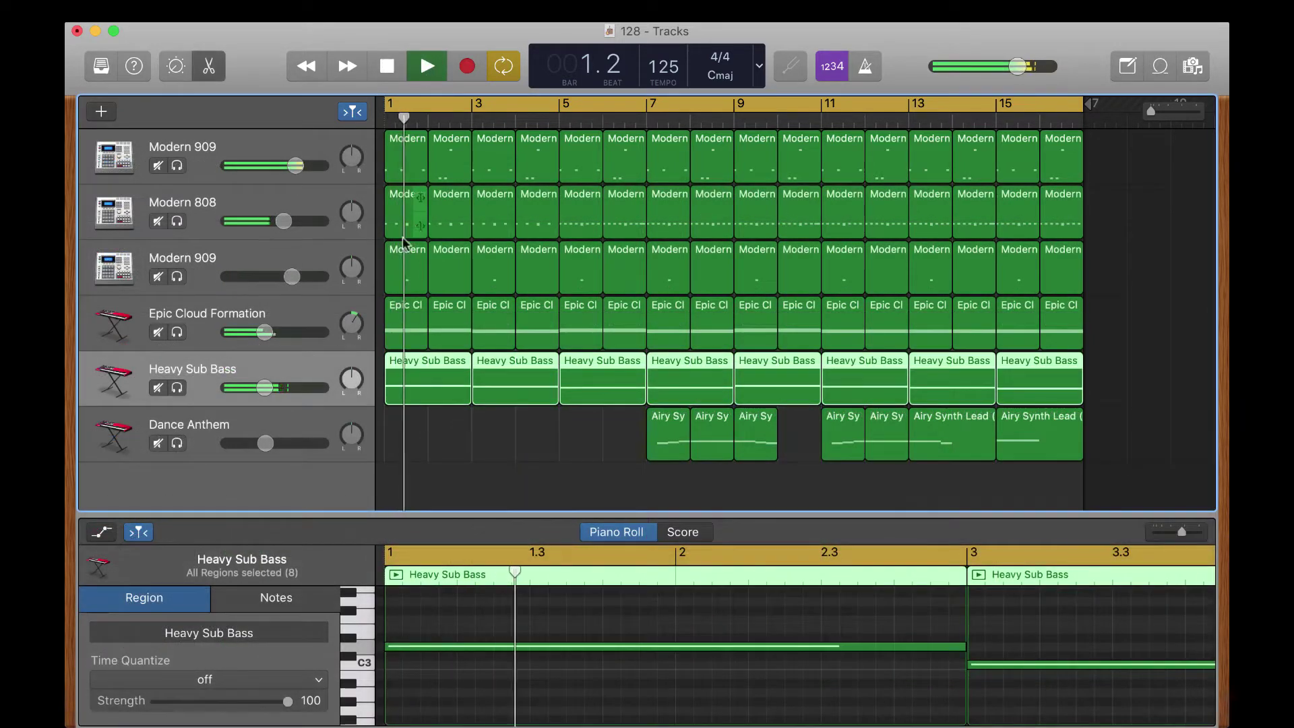
{"action": "left_click", "coordinate": [395, 493]}
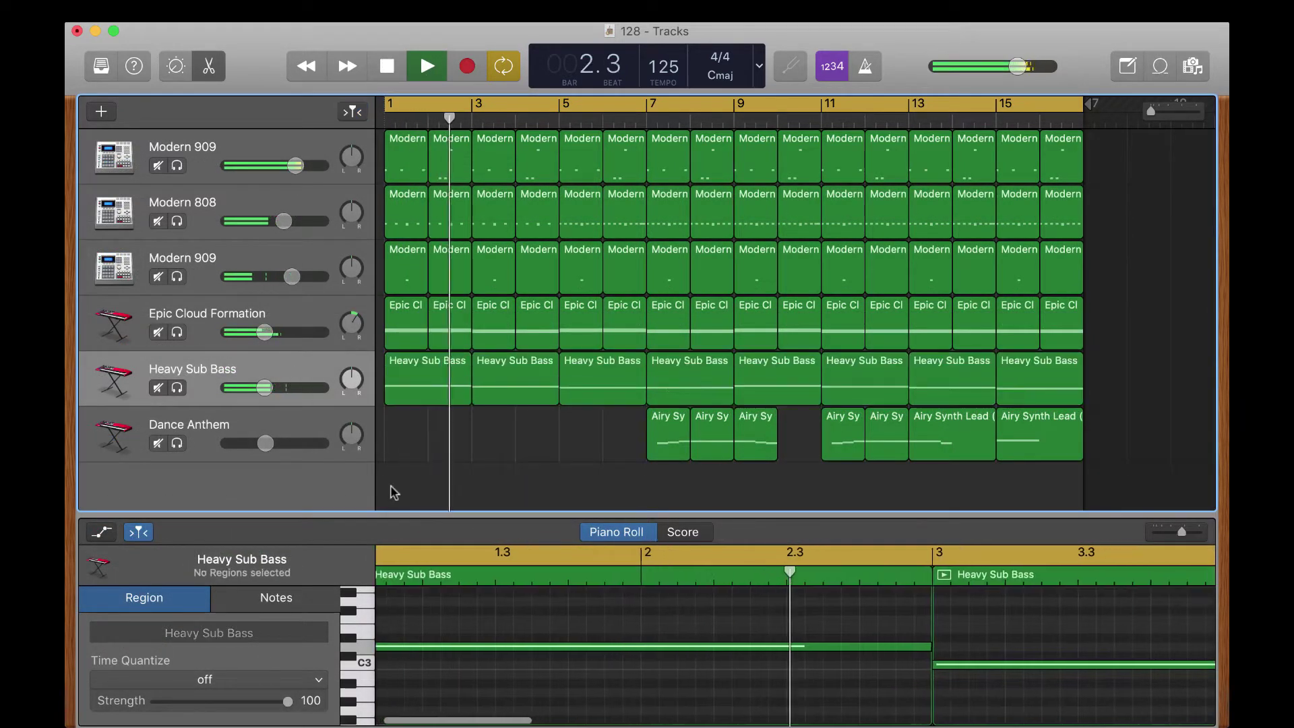
{"action": "left_click", "coordinate": [276, 196]}
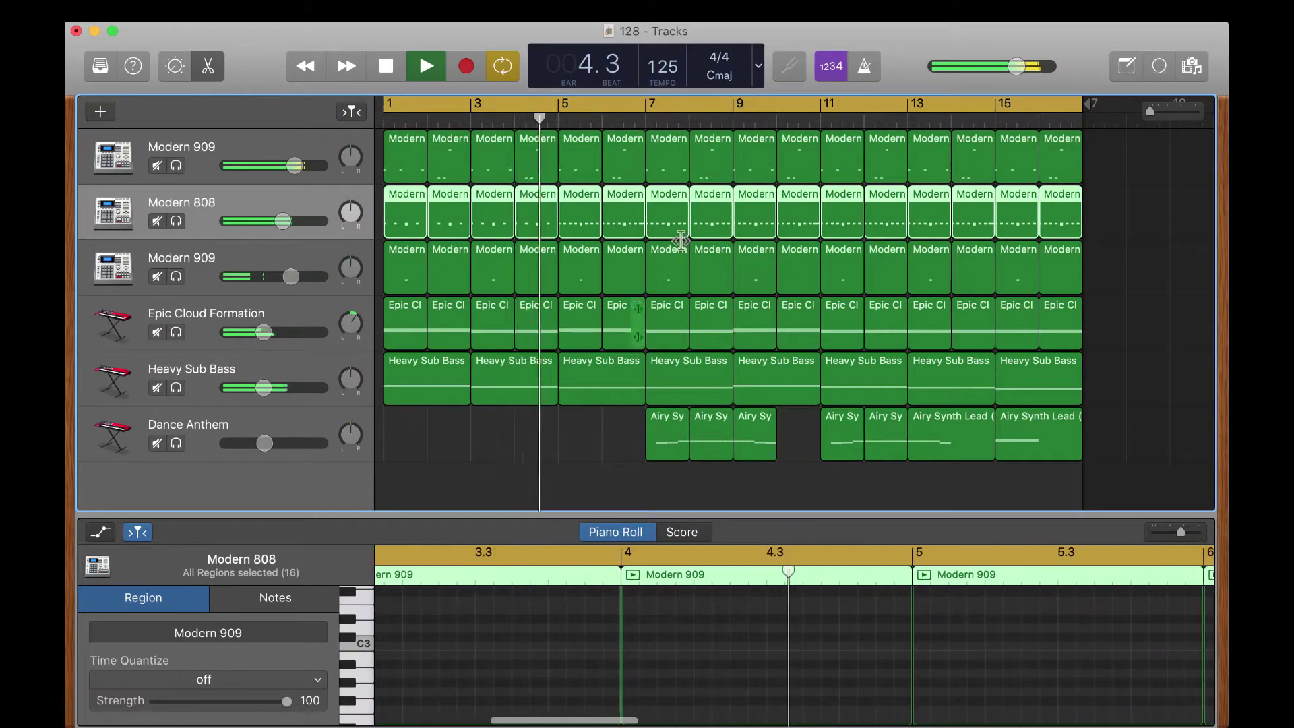
Step: Set the project tempo to 120
{"action": "double_click", "coordinate": [669, 74]}
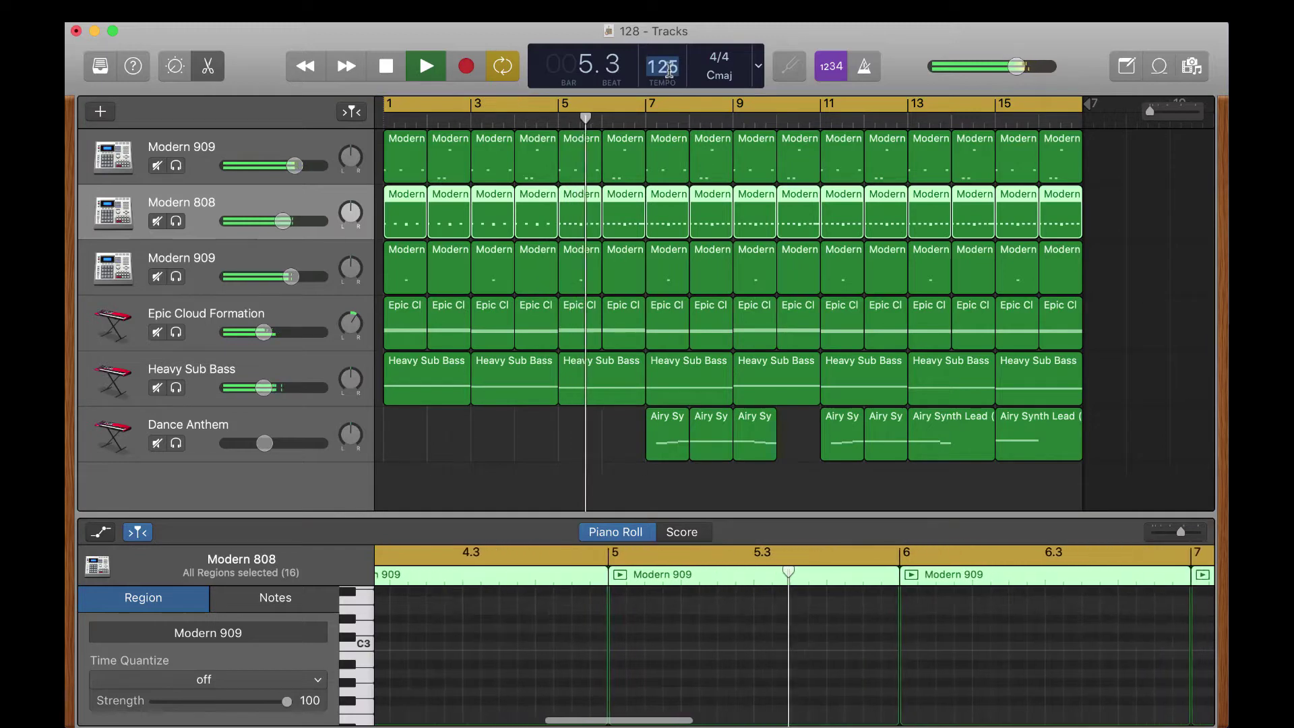
{"action": "key", "text": "Return"}
{"action": "double_click", "coordinate": [669, 65]}
{"action": "type", "text": "120"}
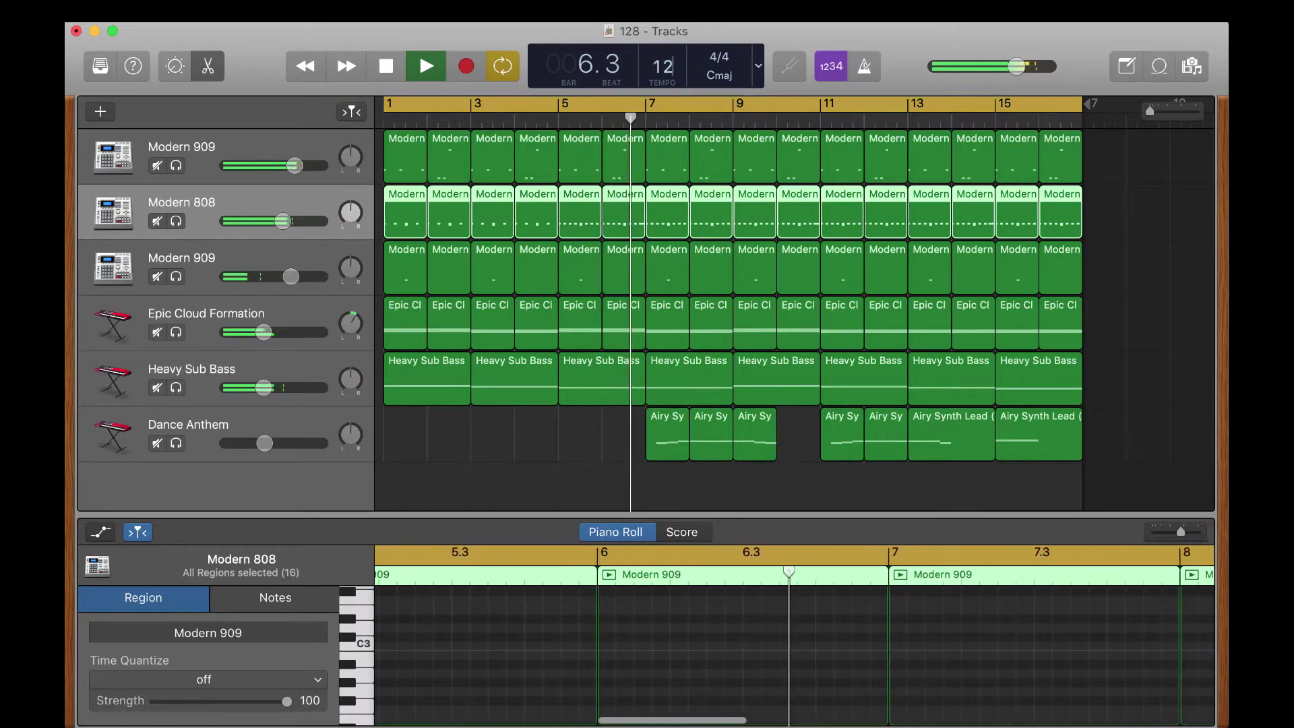
{"action": "key", "text": "Return"}
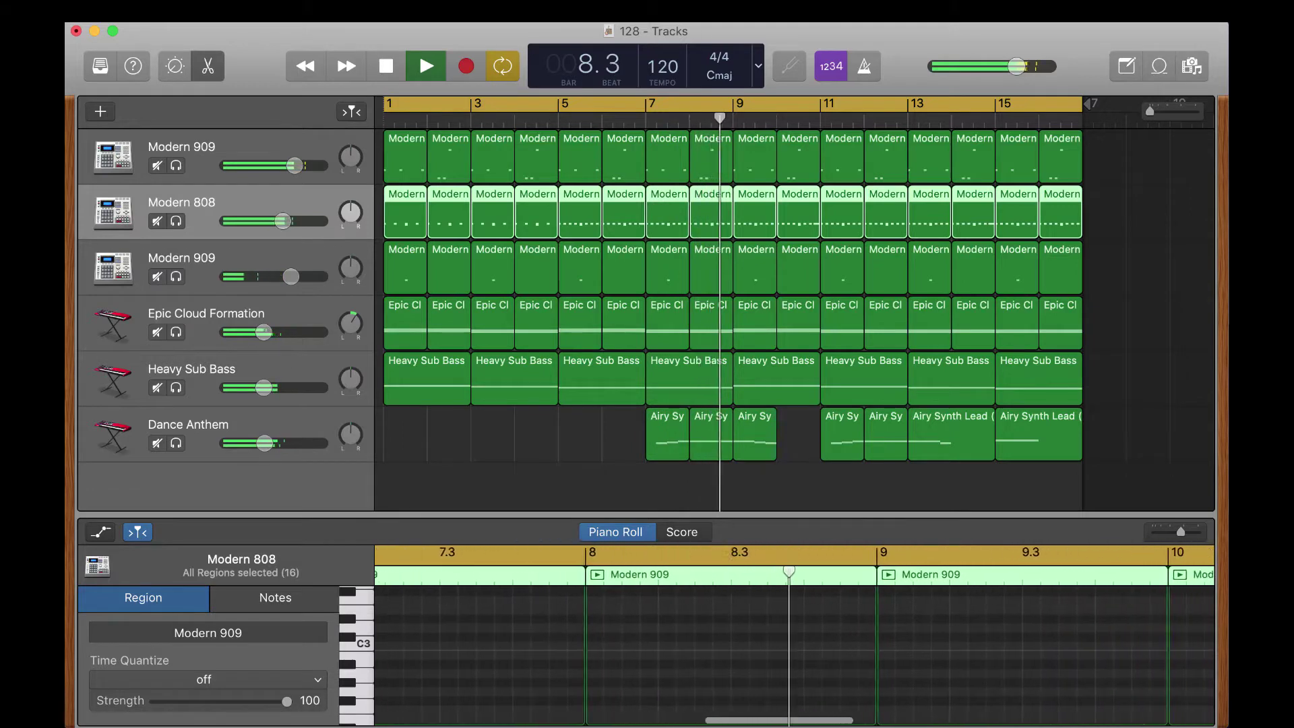
Step: Select the first Heavy Sub Bass region and examine its notes from bar 1 in the piano roll
{"action": "left_click", "coordinate": [423, 377]}
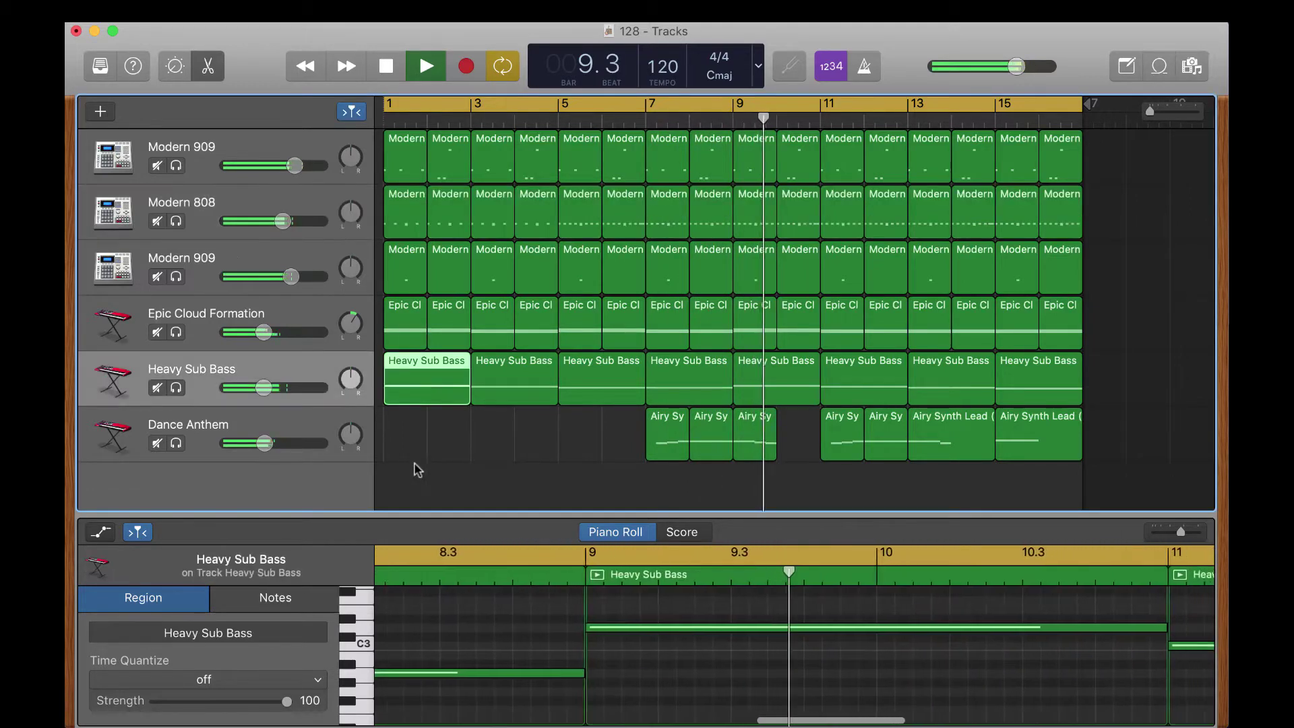
{"action": "scroll", "coordinate": [431, 650], "scroll_direction": "left", "scroll_amount": 10}
{"action": "scroll", "coordinate": [431, 650], "scroll_direction": "left", "scroll_amount": 5}
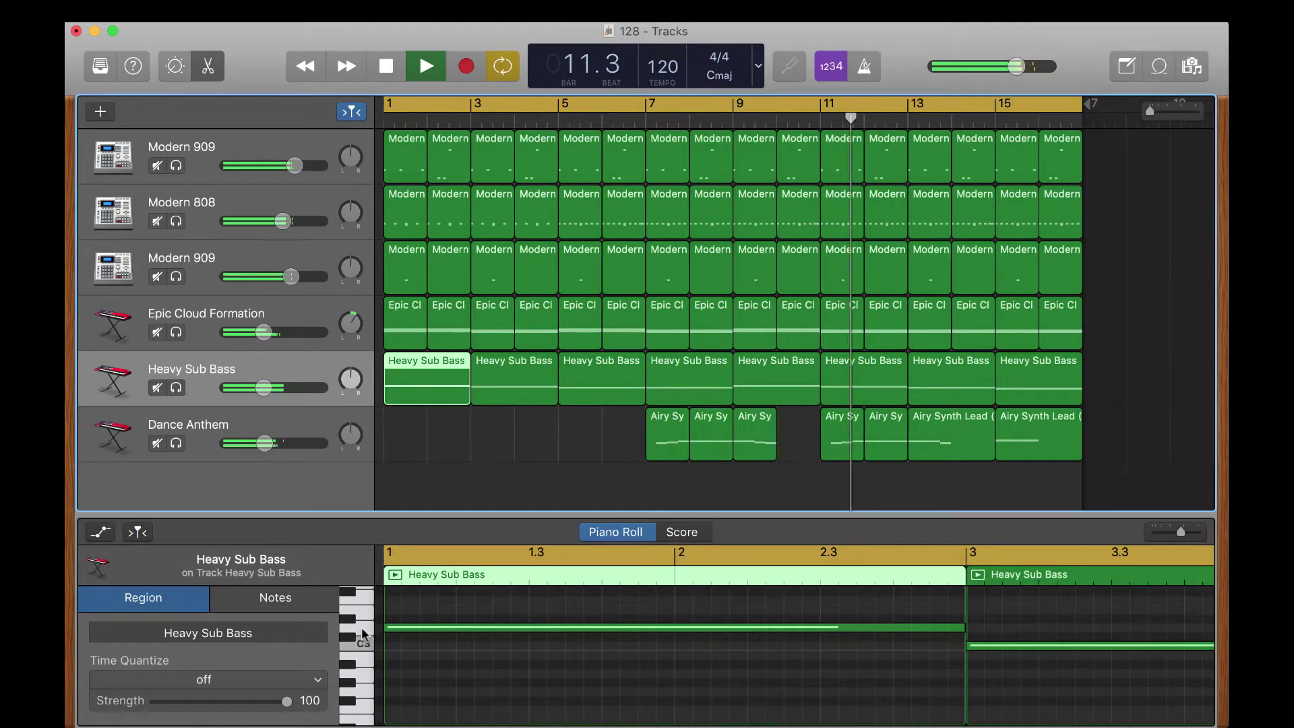
Step: Open the first Epic Cloud Formation region and audition the three notes of its opening chord: B, D and F♯
{"action": "left_click", "coordinate": [399, 335]}
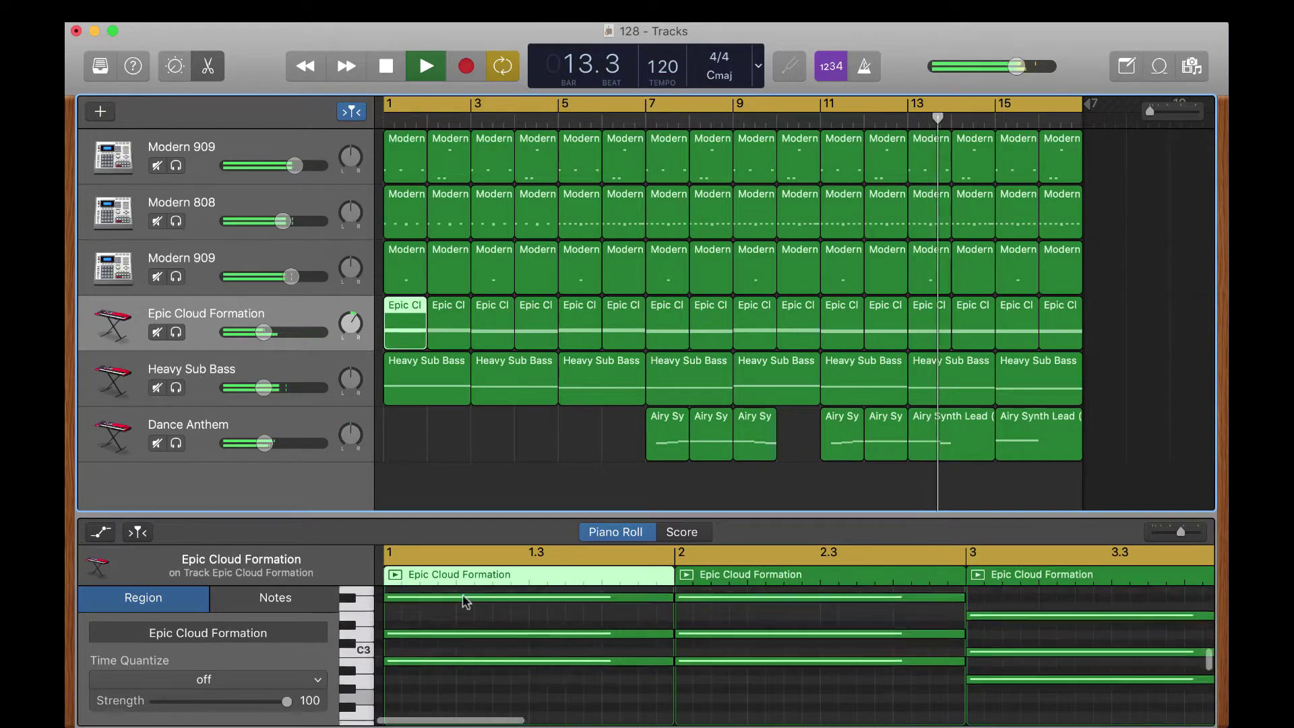
{"action": "scroll", "coordinate": [465, 600], "scroll_direction": "up", "scroll_amount": 1}
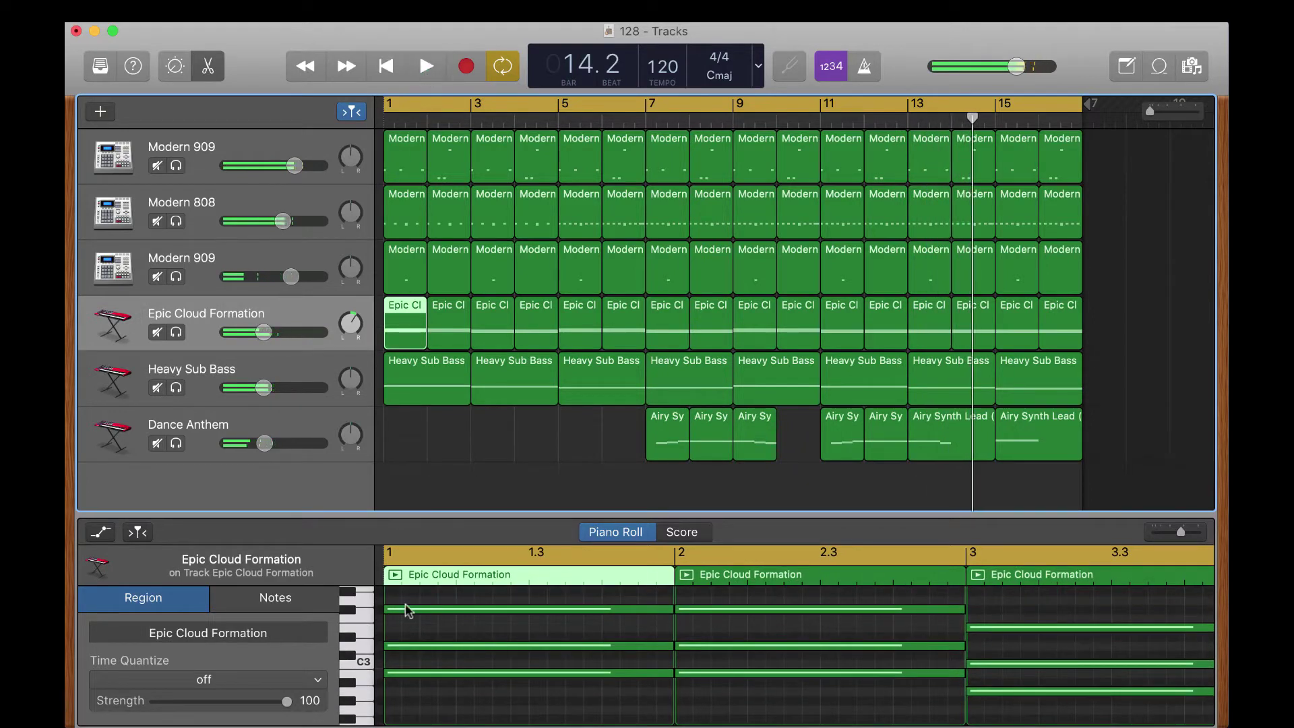
{"action": "left_click", "coordinate": [364, 676]}
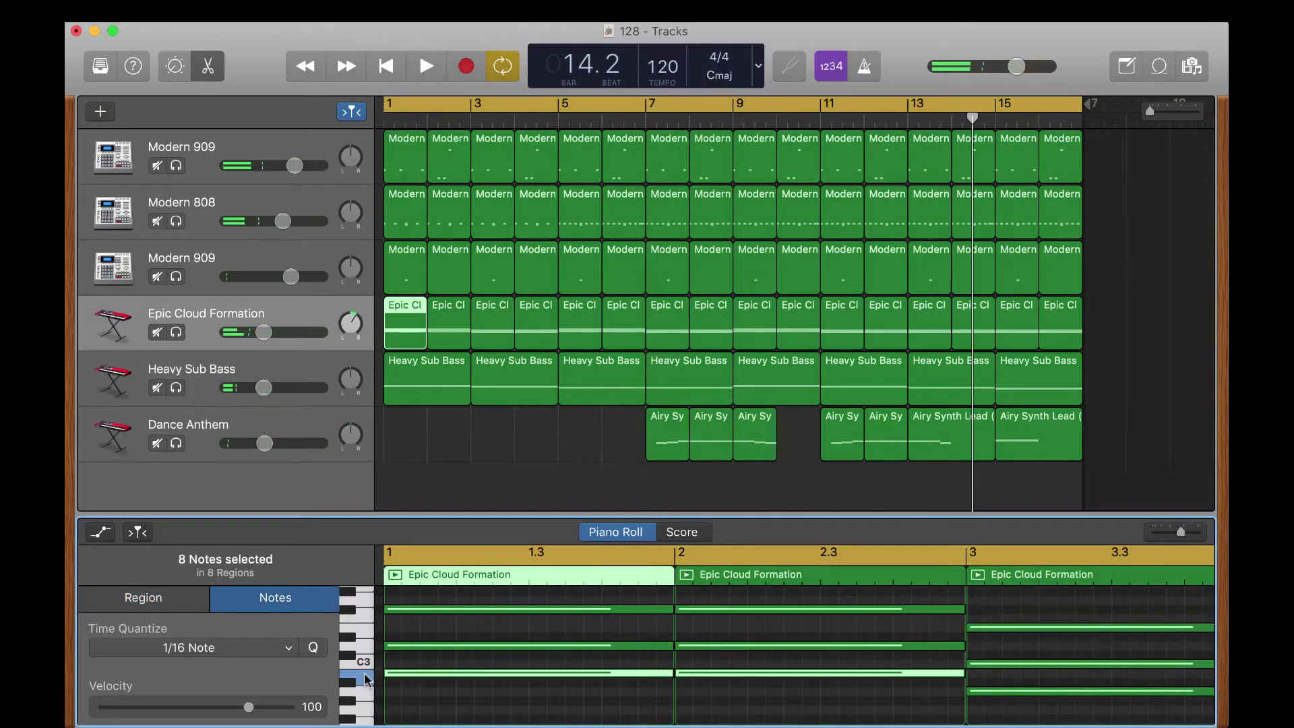
{"action": "left_click", "coordinate": [362, 648]}
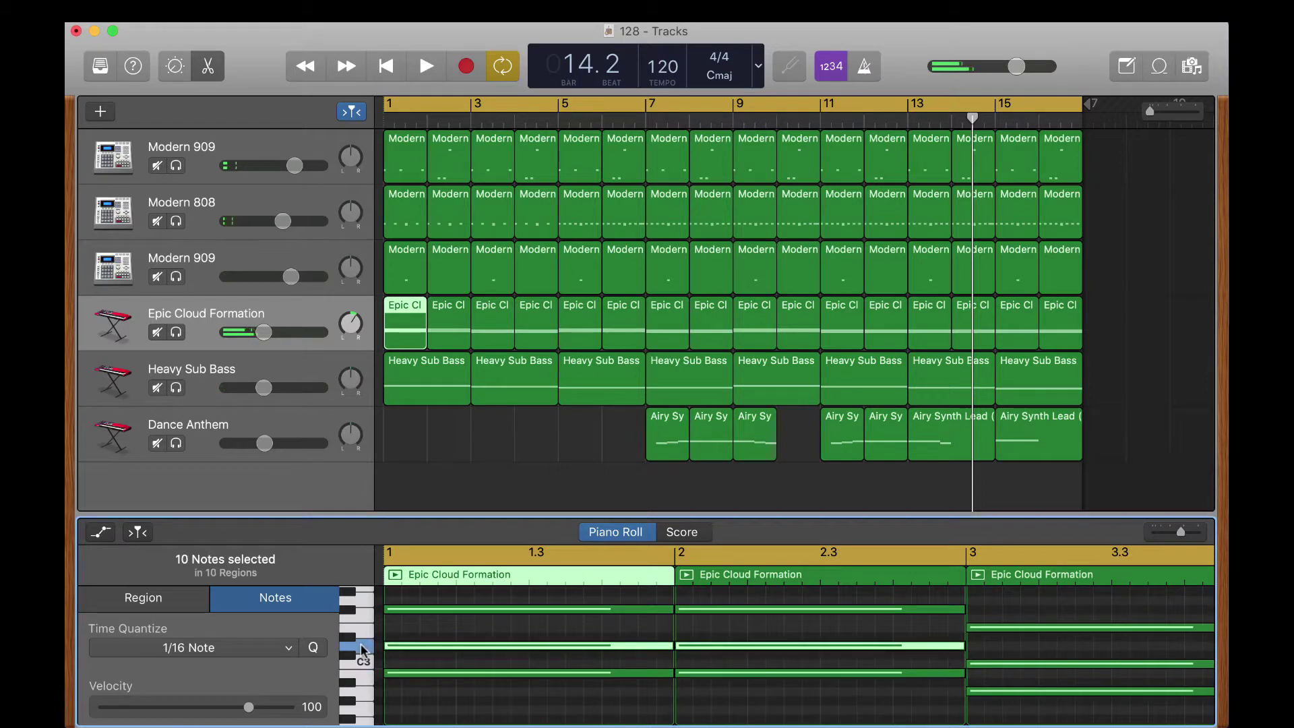
{"action": "left_click", "coordinate": [351, 610]}
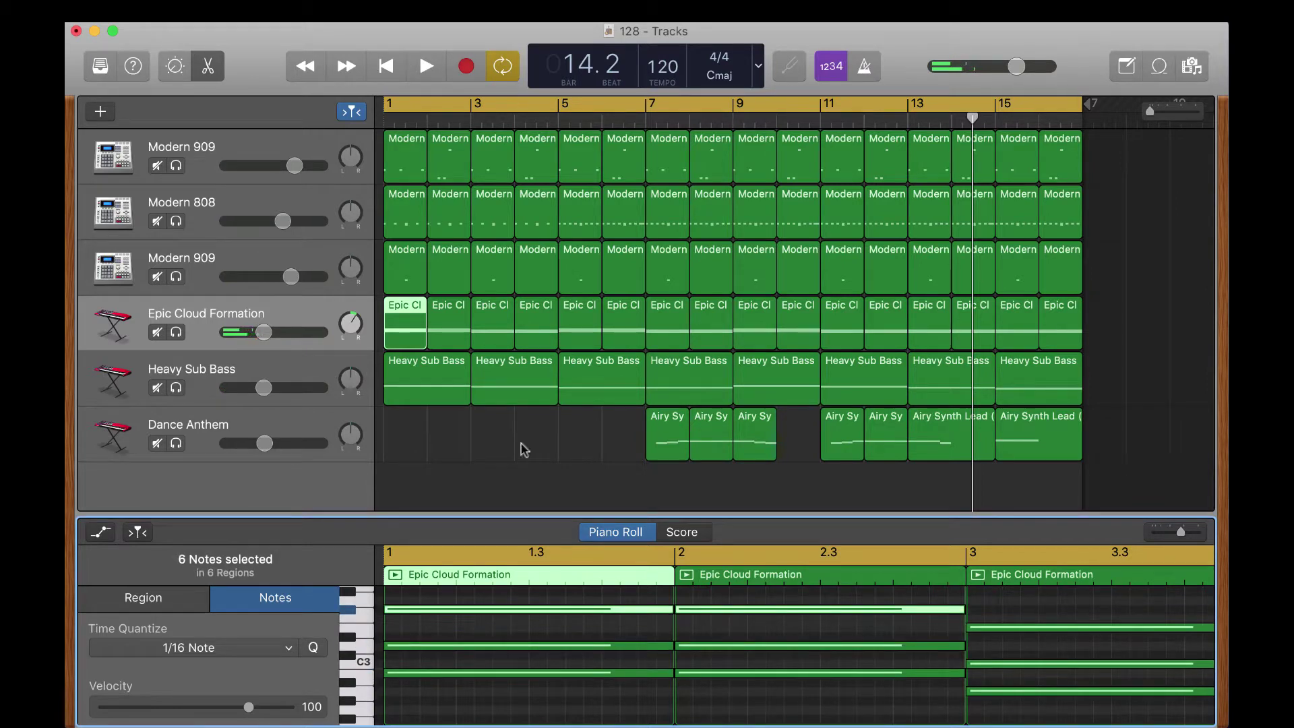
{"action": "scroll", "coordinate": [441, 652], "scroll_direction": "down", "scroll_amount": 1}
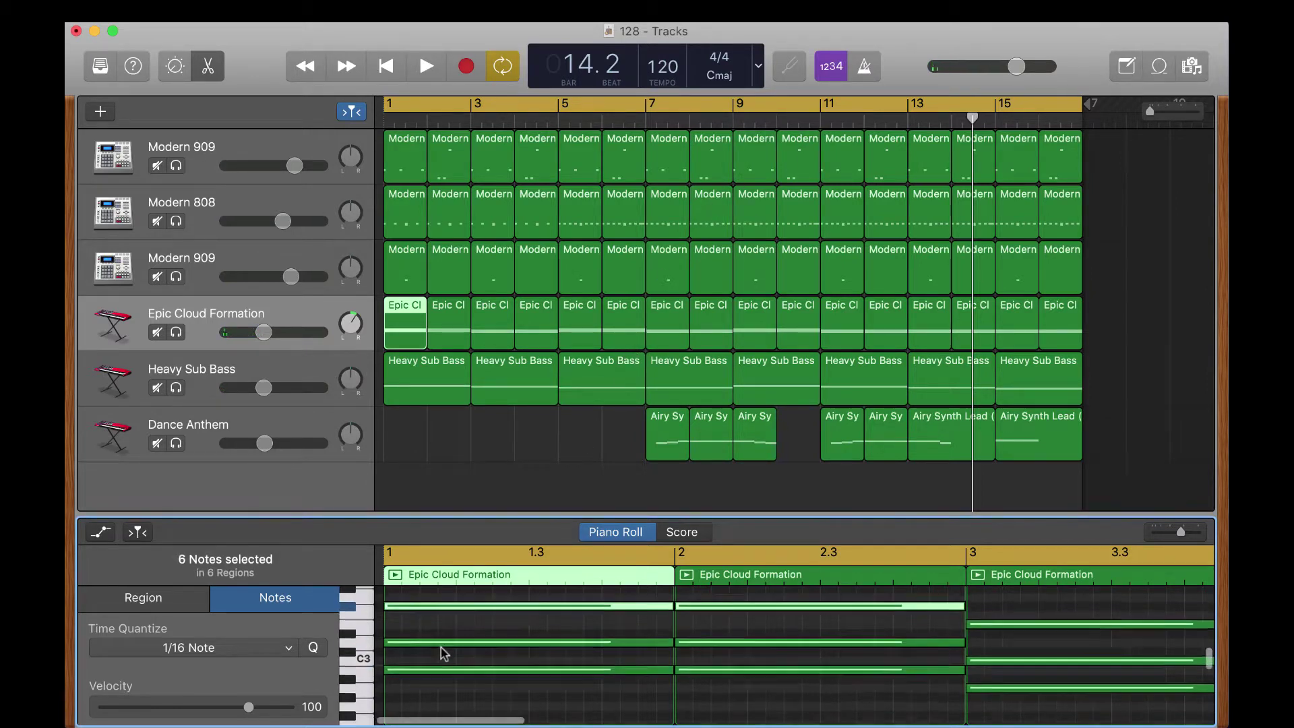
{"action": "left_click", "coordinate": [364, 676]}
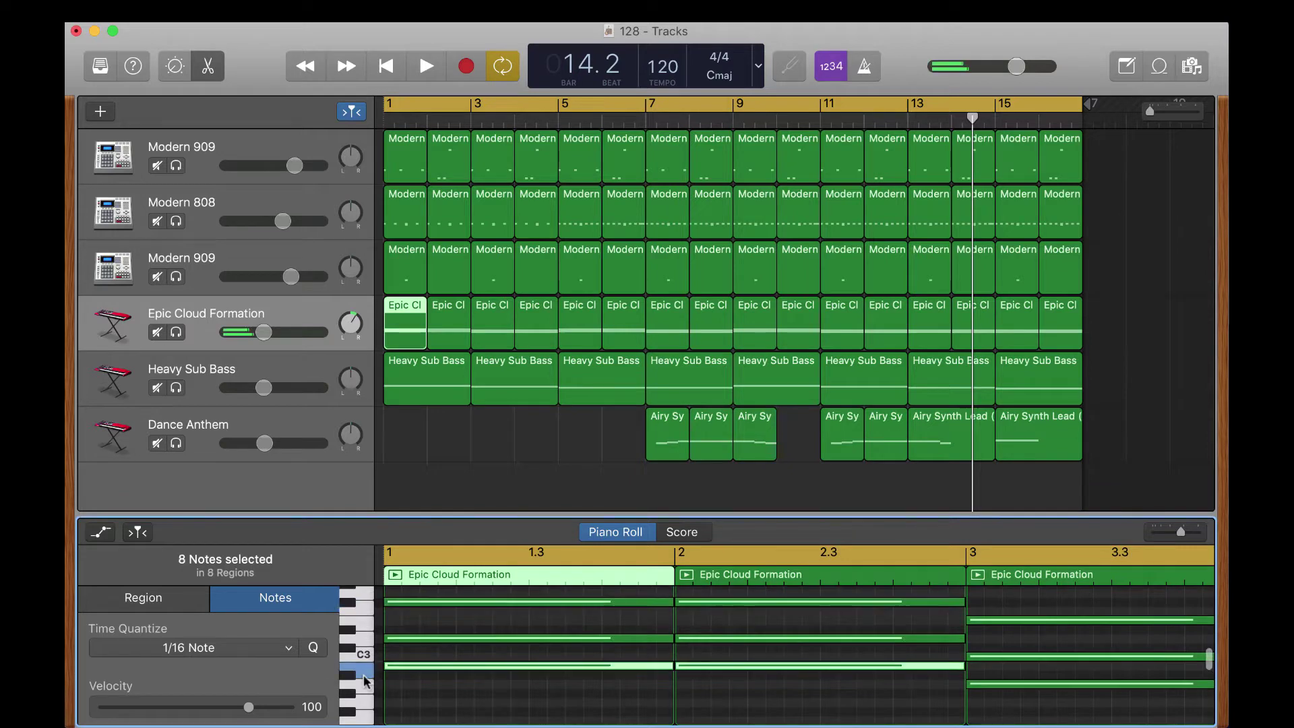
{"action": "left_click", "coordinate": [358, 639]}
{"action": "left_click", "coordinate": [351, 603]}
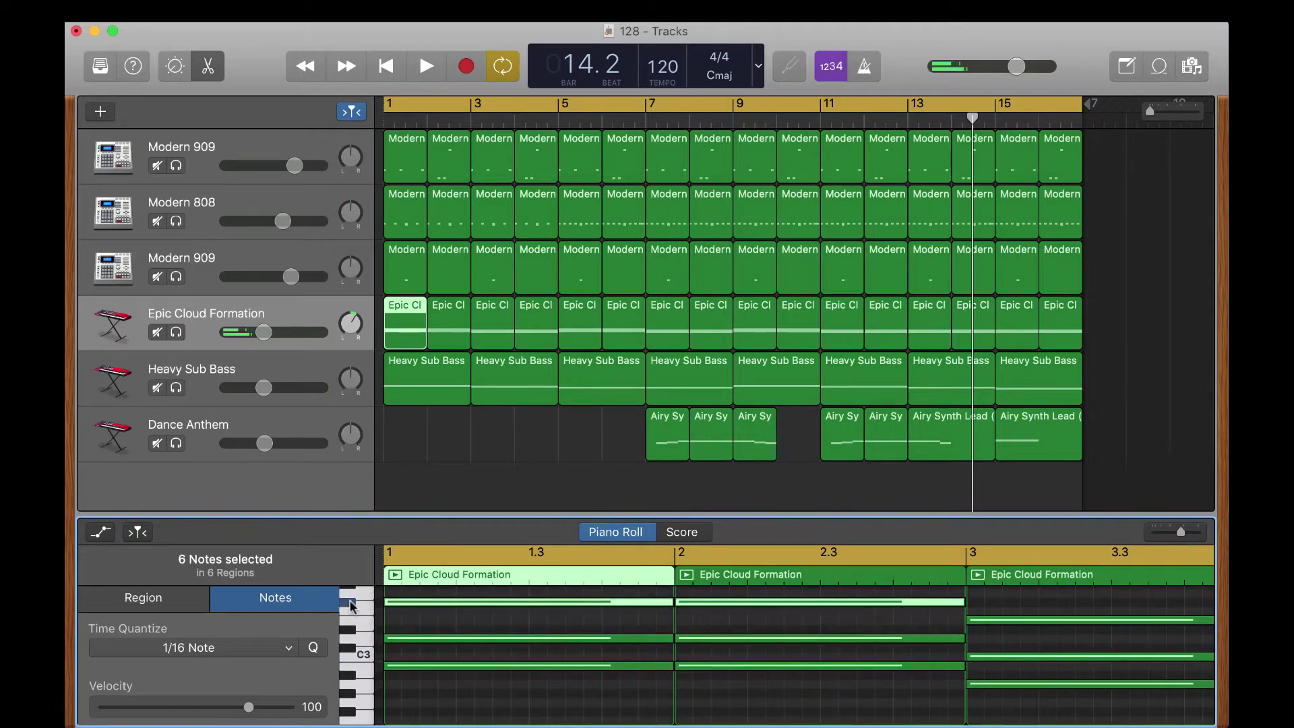
Step: Delete all regions from every track in the project
{"action": "key", "text": "super+a"}
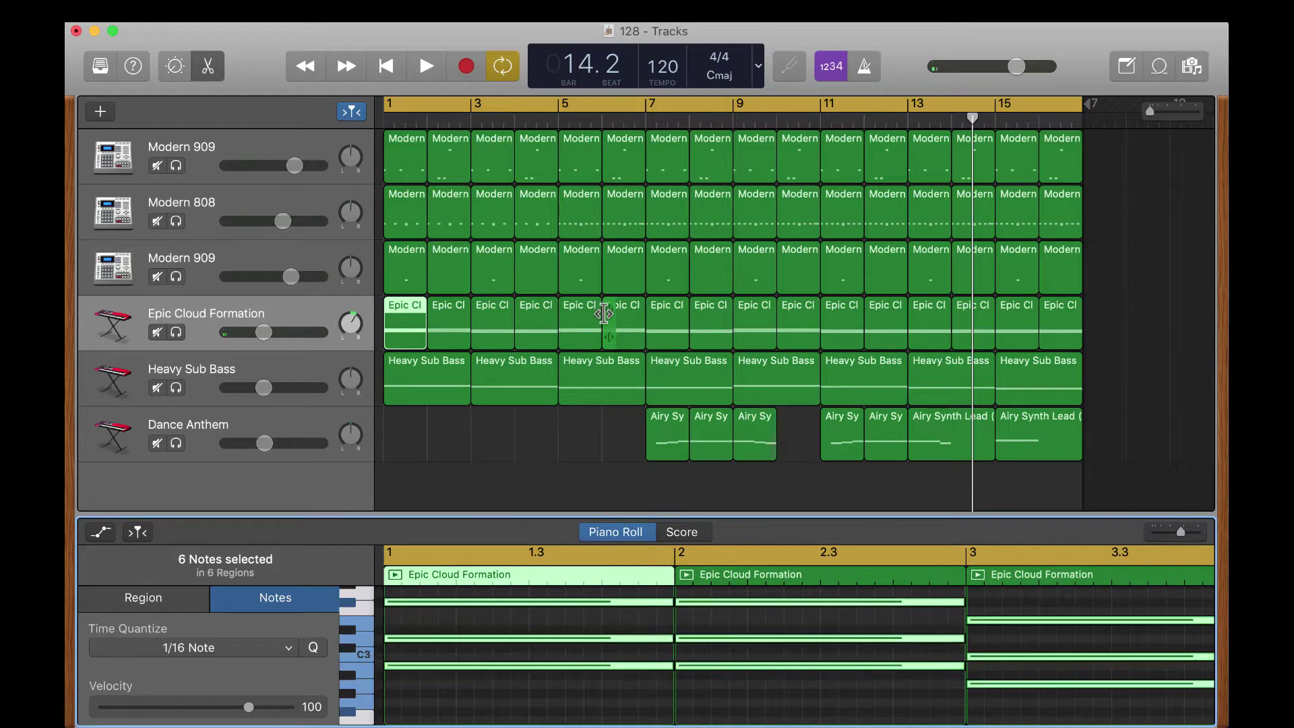
{"action": "left_click", "coordinate": [552, 422]}
{"action": "key", "text": "super+a"}
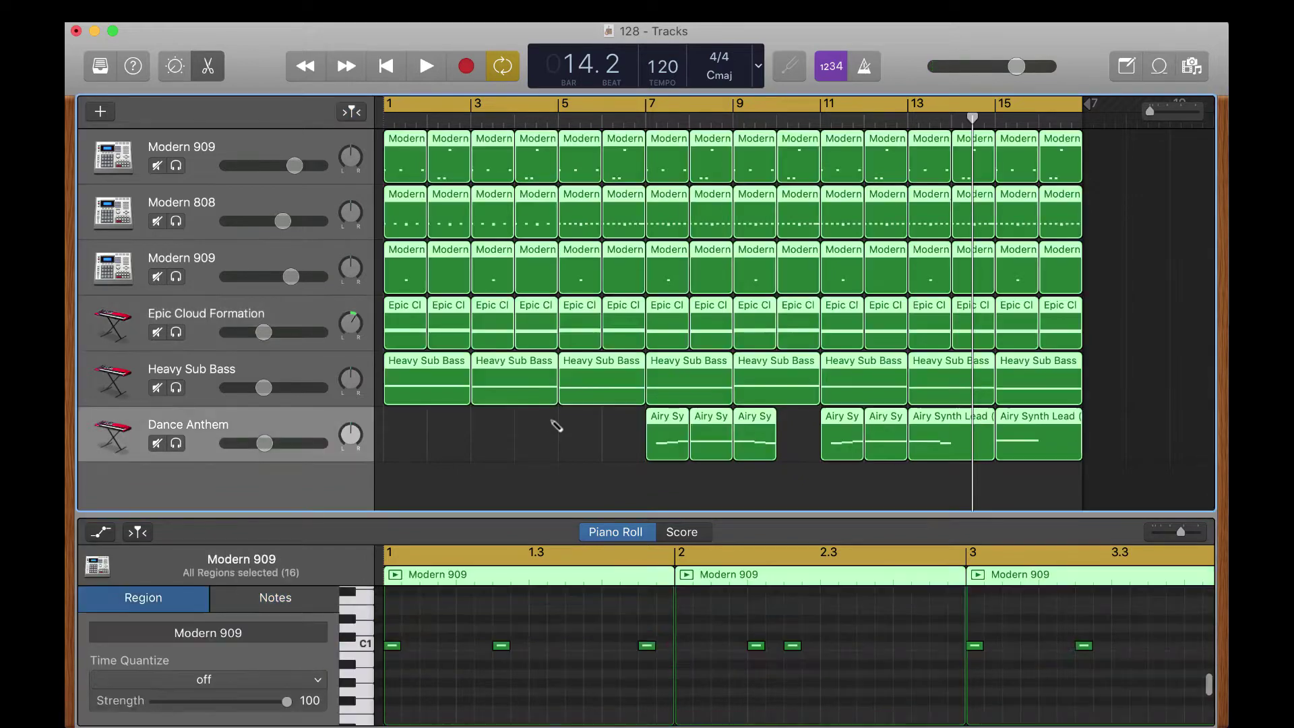
{"action": "key", "text": "BackSpace"}
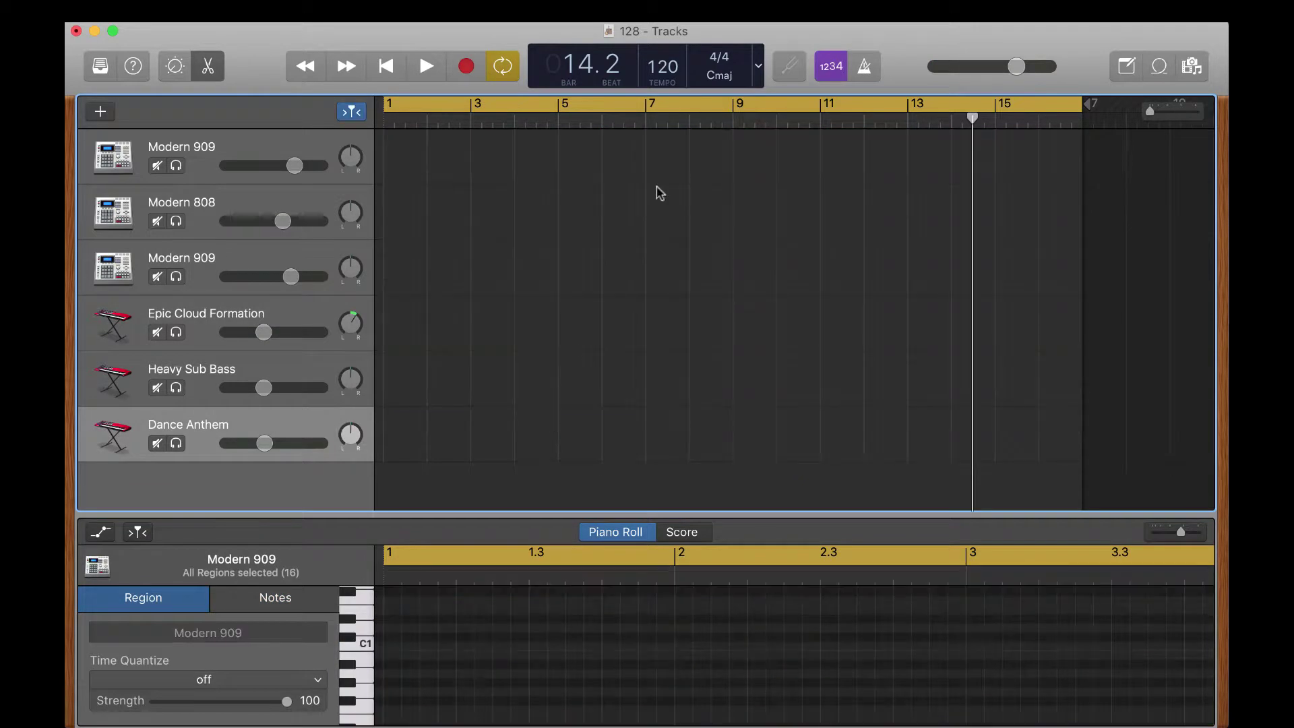
Step: Set the project key signature to B minor and return the playhead to bar 1
{"action": "left_click", "coordinate": [734, 86]}
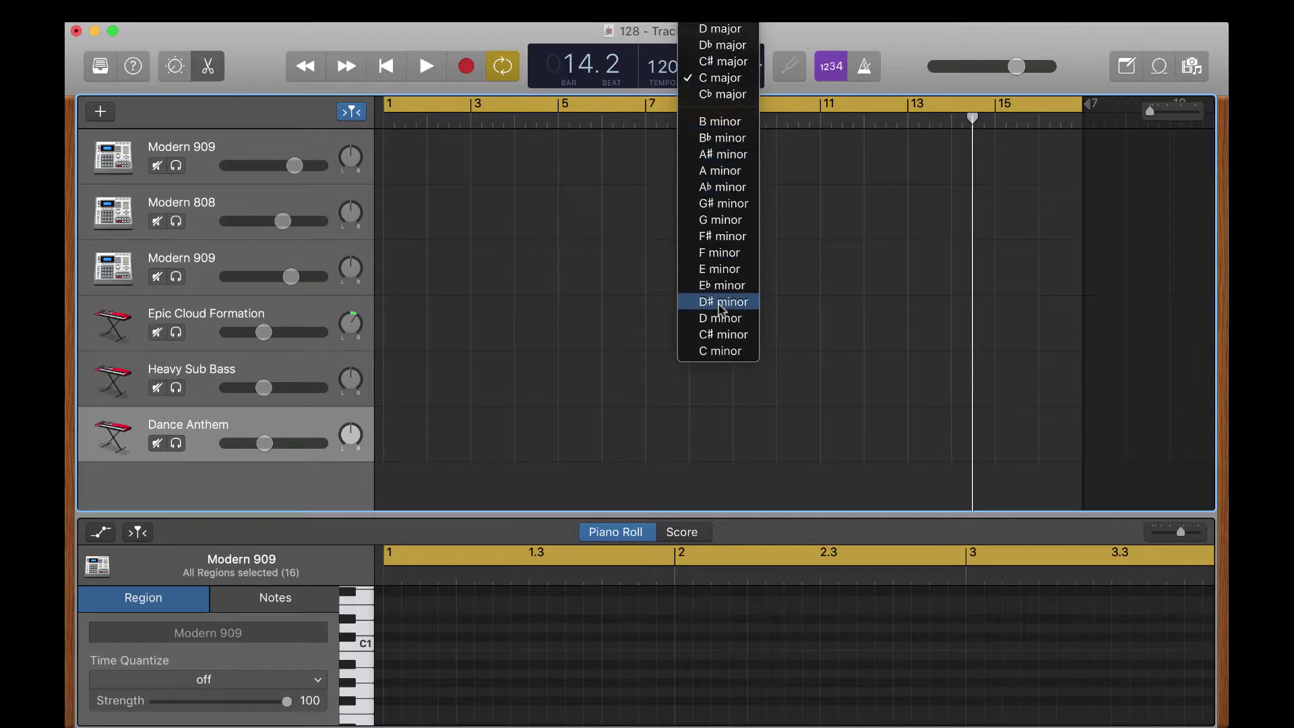
{"action": "left_click", "coordinate": [720, 122]}
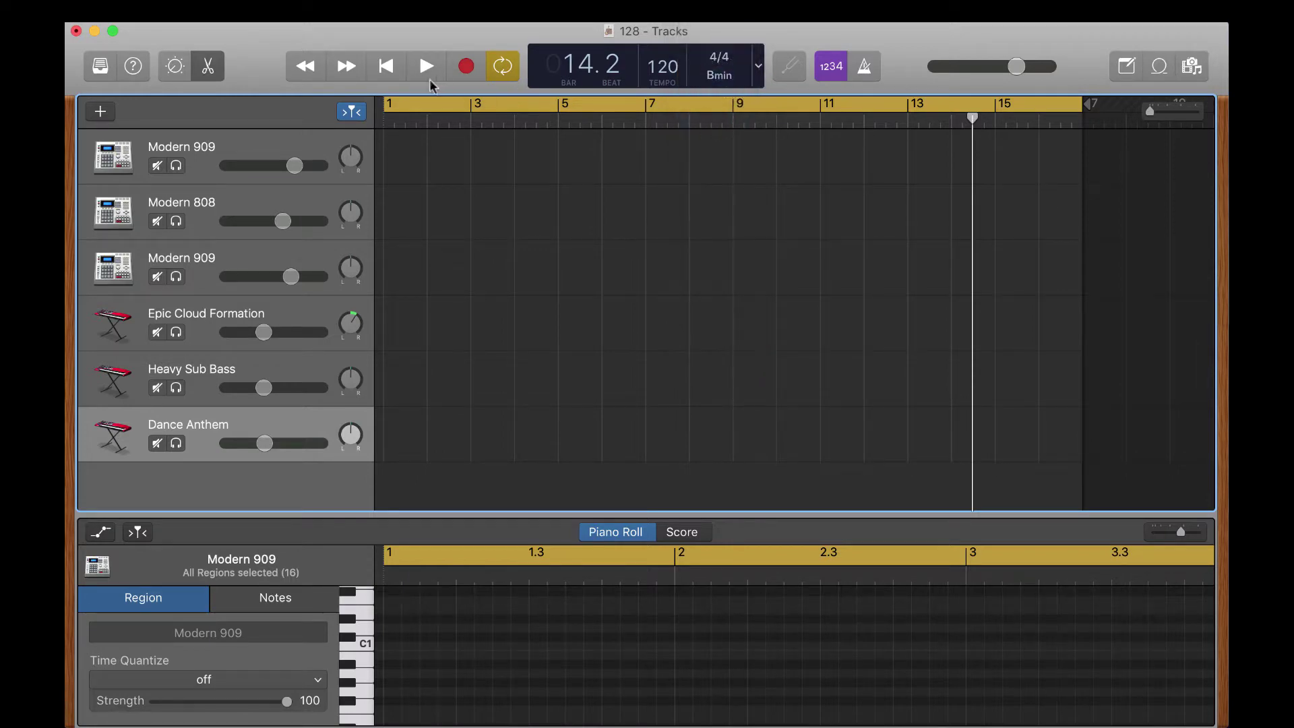
{"action": "left_click", "coordinate": [397, 67]}
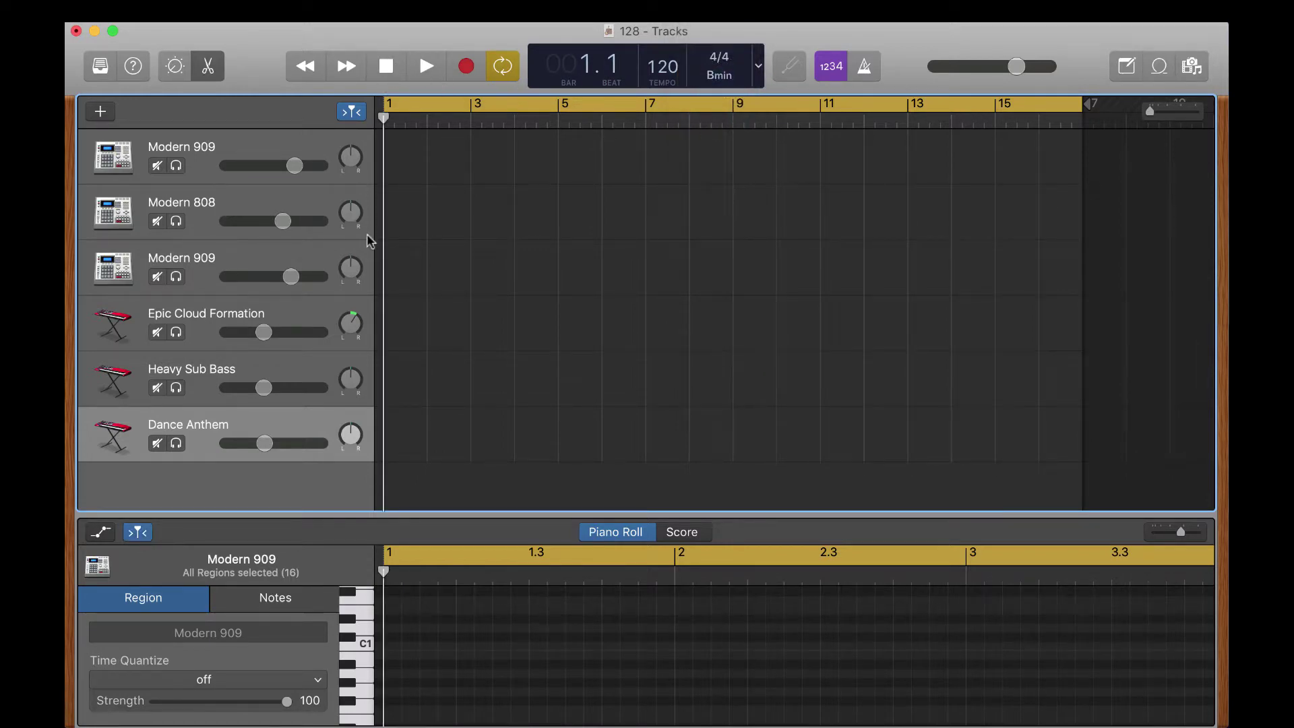
Step: Undo the deletion of all regions and clear the region selection
{"action": "key", "text": "super+z"}
{"action": "scroll", "coordinate": [426, 637], "scroll_direction": "left", "scroll_amount": 20}
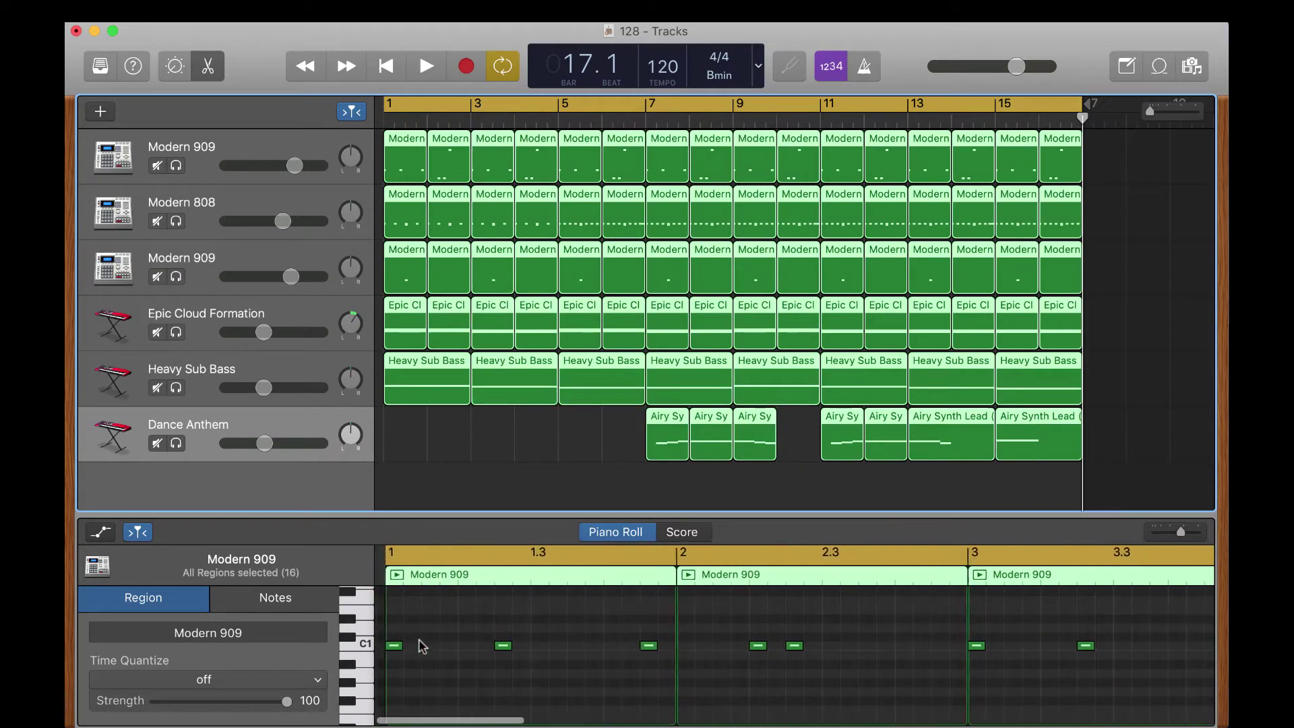
{"action": "left_click", "coordinate": [426, 426]}
Step: Examine the Heavy Sub Bass and Epic Cloud Formation notes, audition the opening chord's lowest note, and play the song from bar 1
{"action": "left_click", "coordinate": [308, 364]}
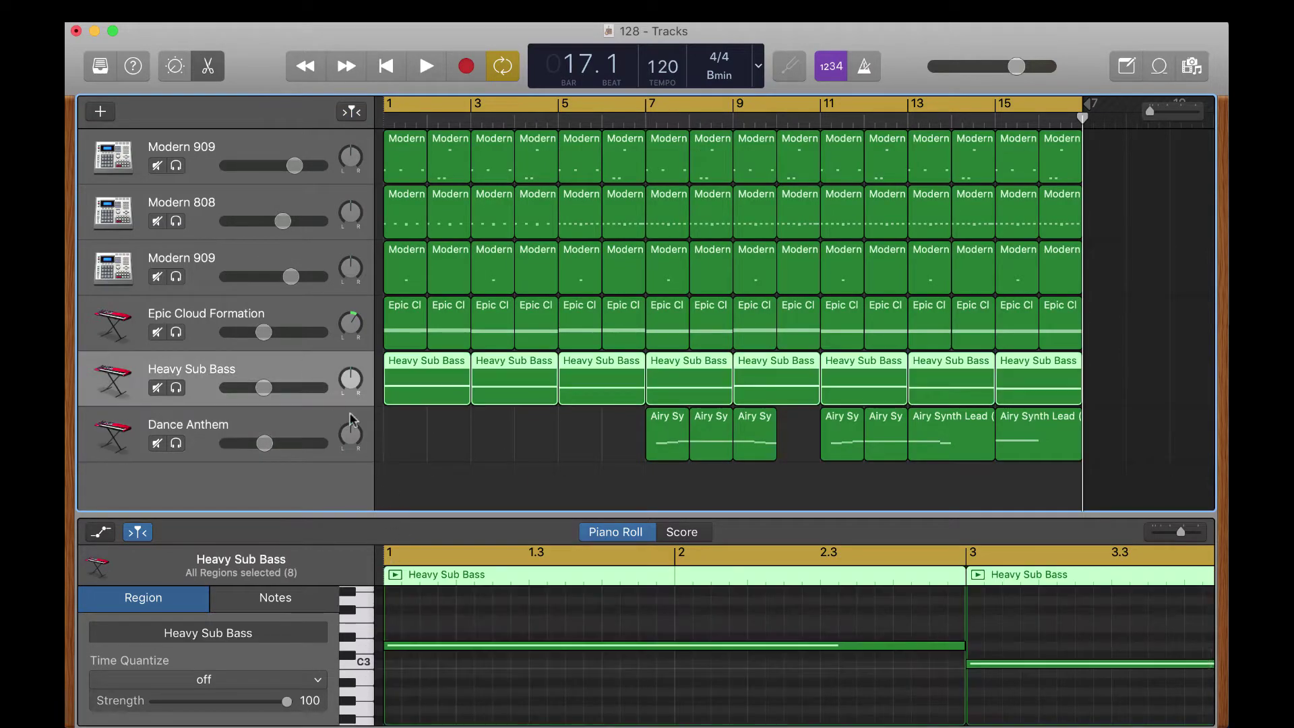
{"action": "left_click", "coordinate": [317, 320]}
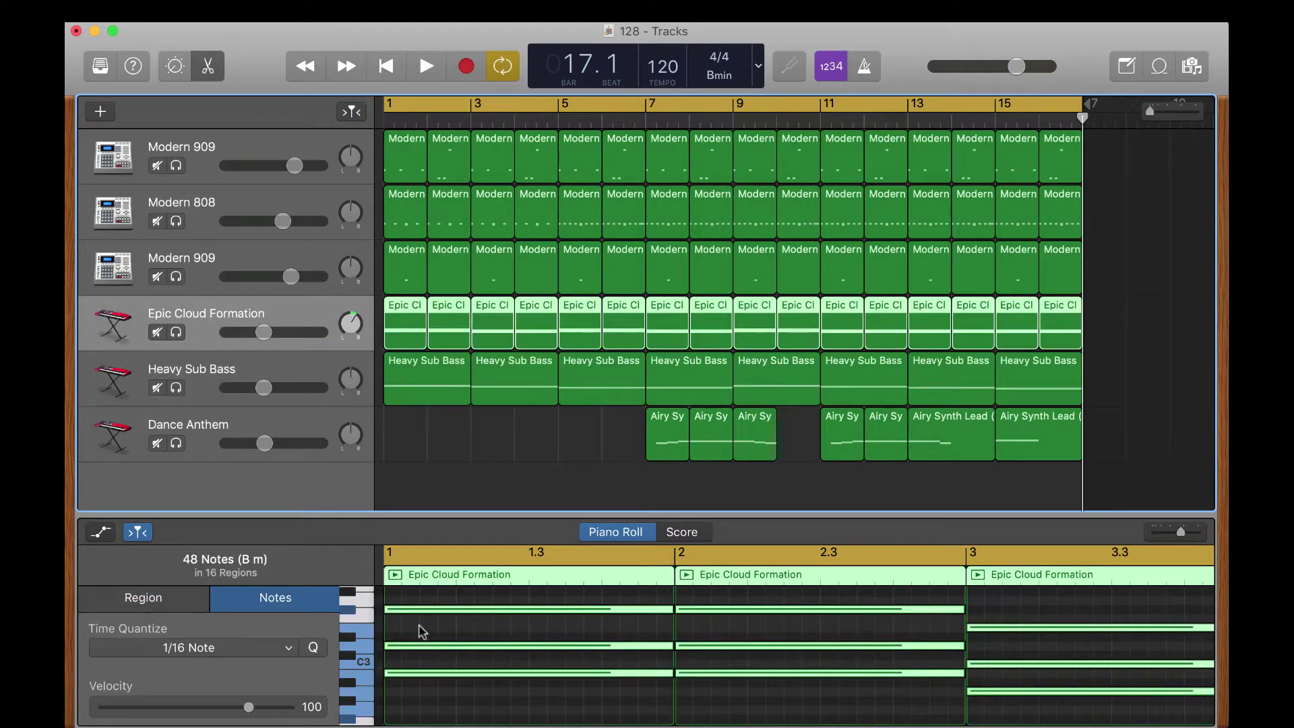
{"action": "left_click", "coordinate": [362, 681]}
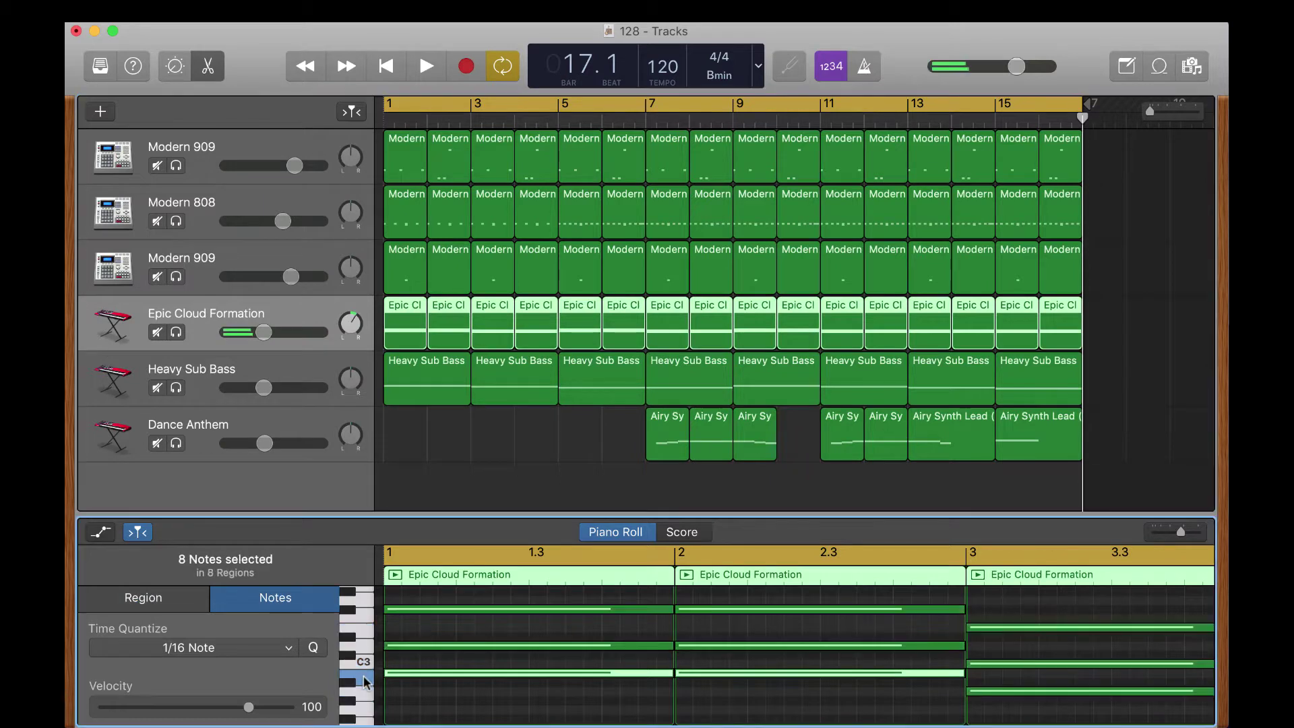
{"action": "left_click", "coordinate": [419, 70]}
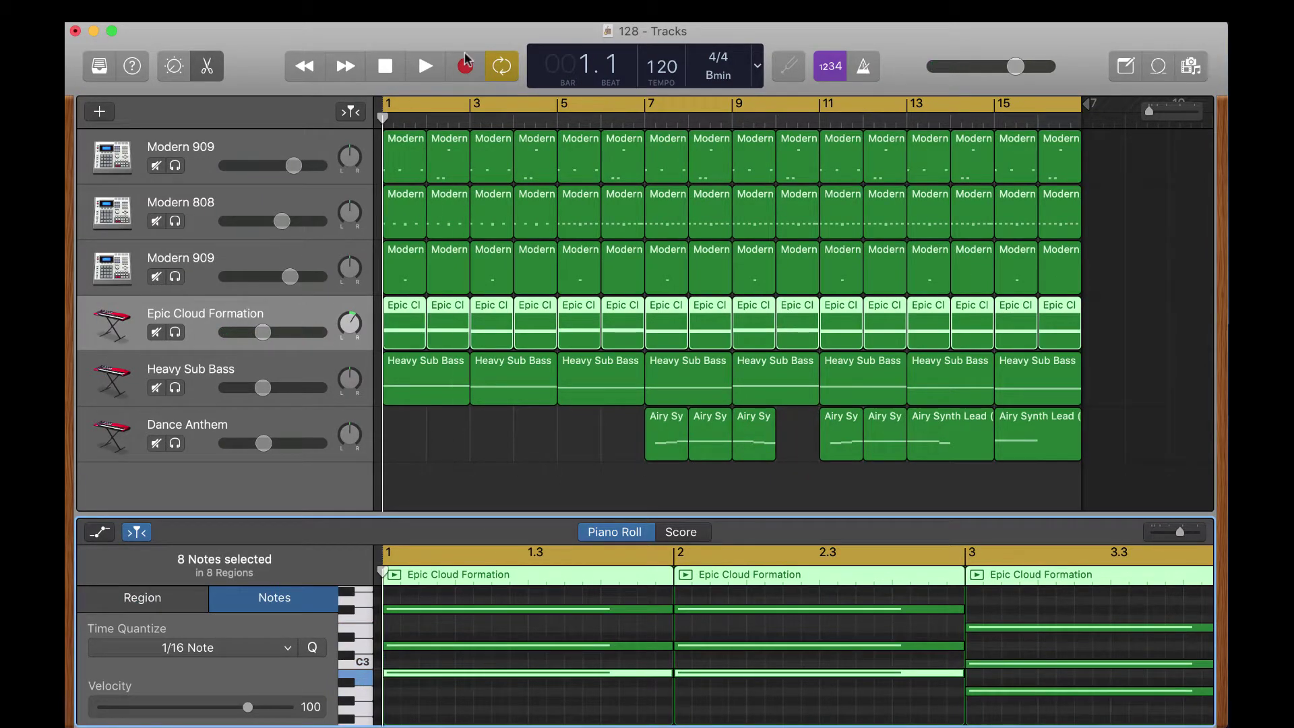
{"action": "left_click", "coordinate": [421, 75]}
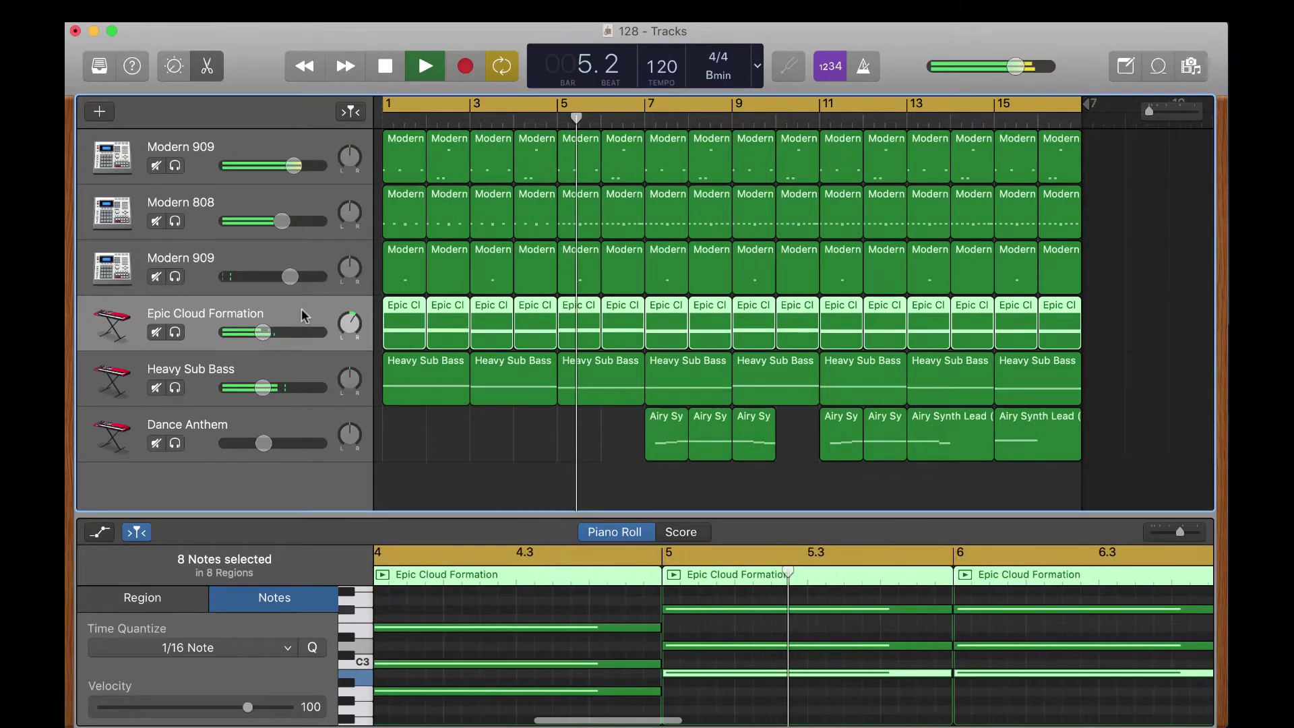
Step: Duplicate the Epic Cloud Formation track with its regions copied in from bar 1, and mute the duplicate
{"action": "key", "text": "super+d"}
{"action": "key", "text": "Return"}
{"action": "left_click", "coordinate": [384, 65]}
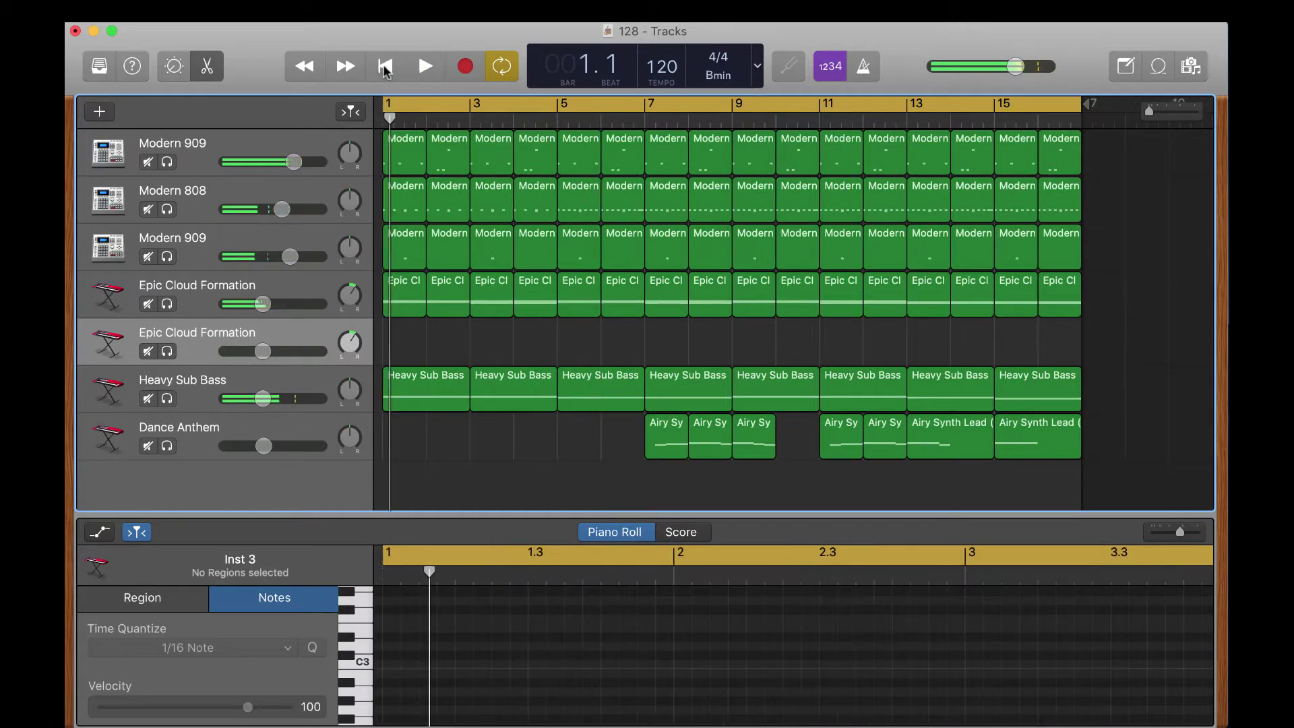
{"action": "key", "text": "super+v"}
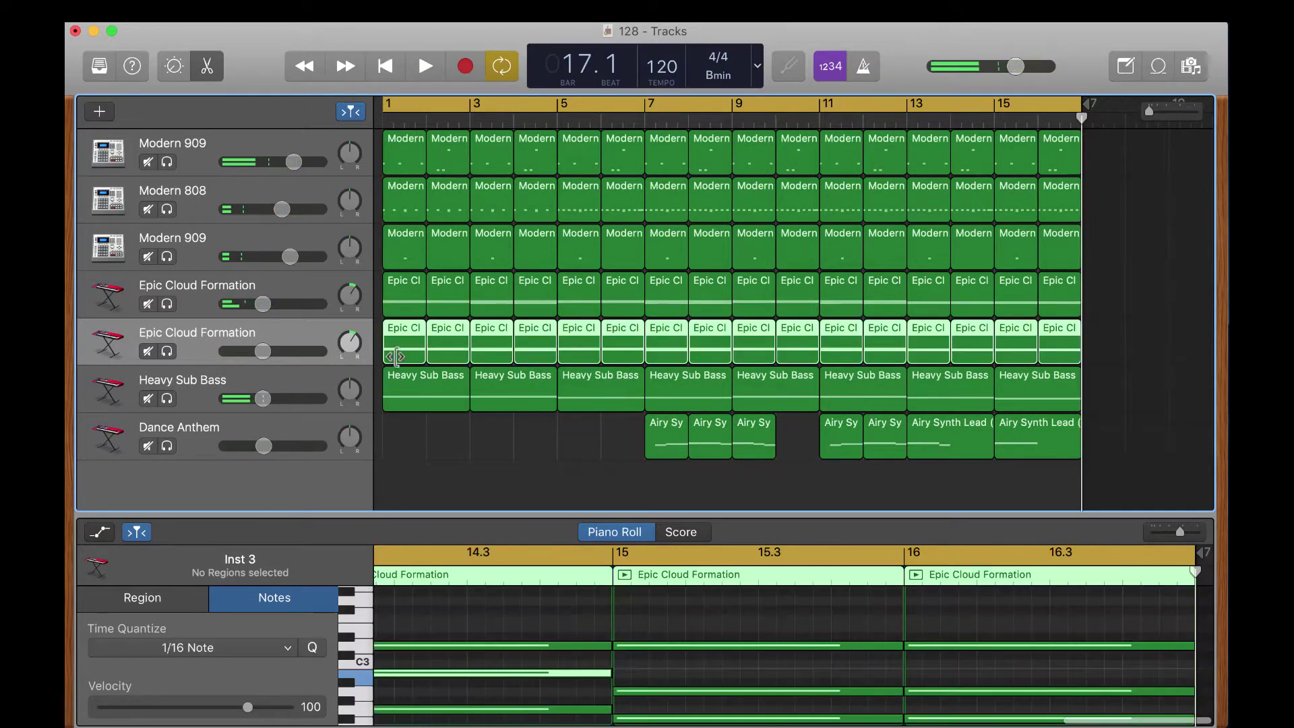
{"action": "left_click", "coordinate": [286, 293]}
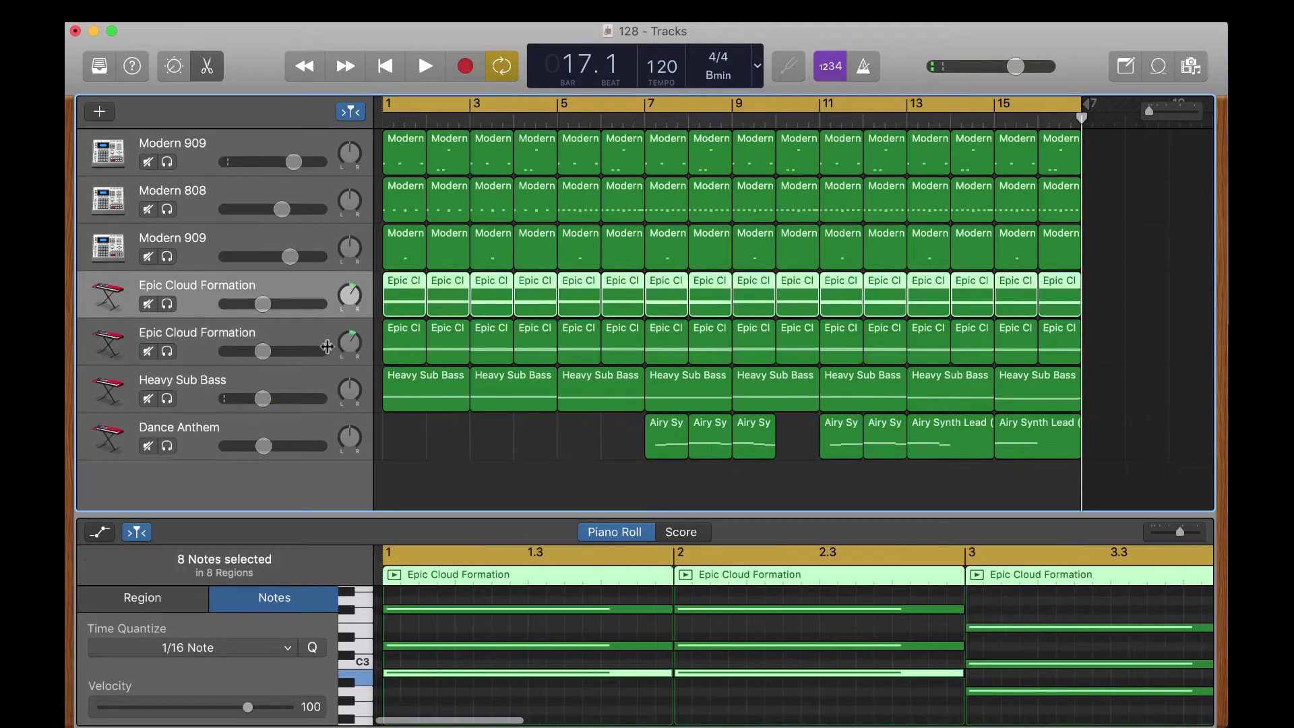
{"action": "left_click", "coordinate": [147, 351]}
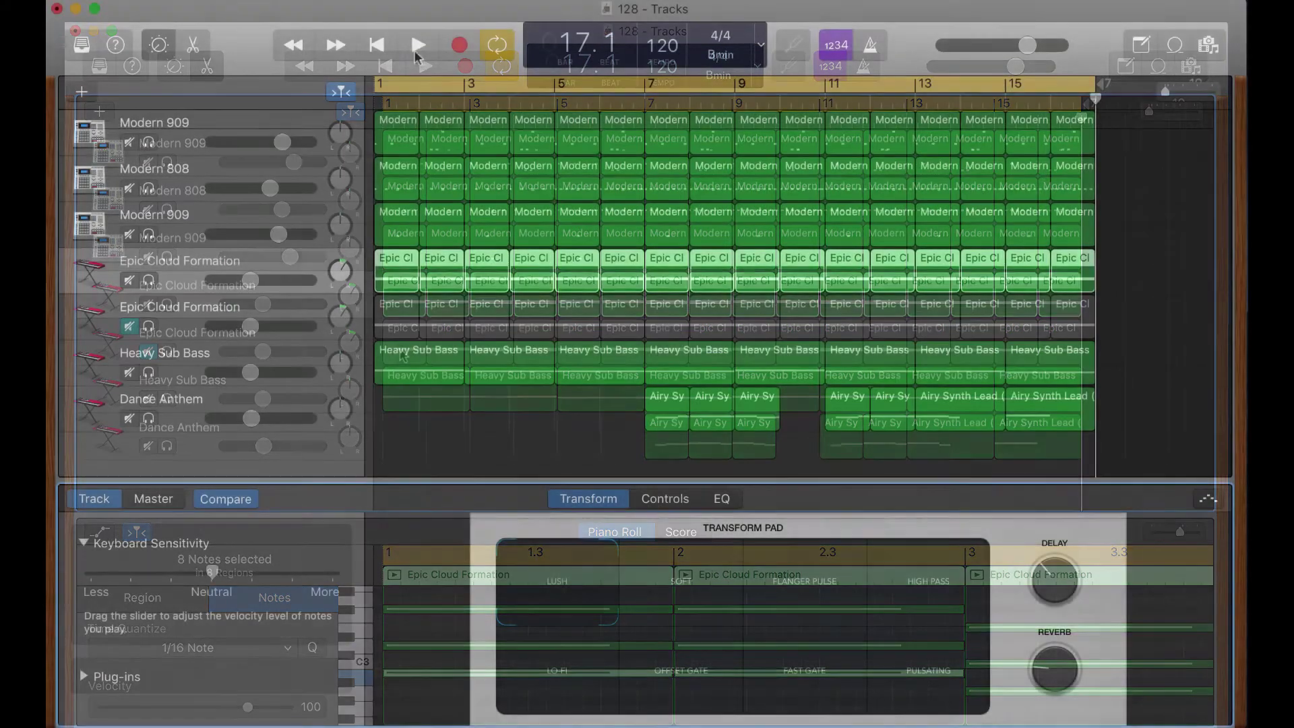
Step: Play the song while viewing the synth controls of the Epic Cloud Formation track, and select its muted duplicate
{"action": "left_click", "coordinate": [414, 50]}
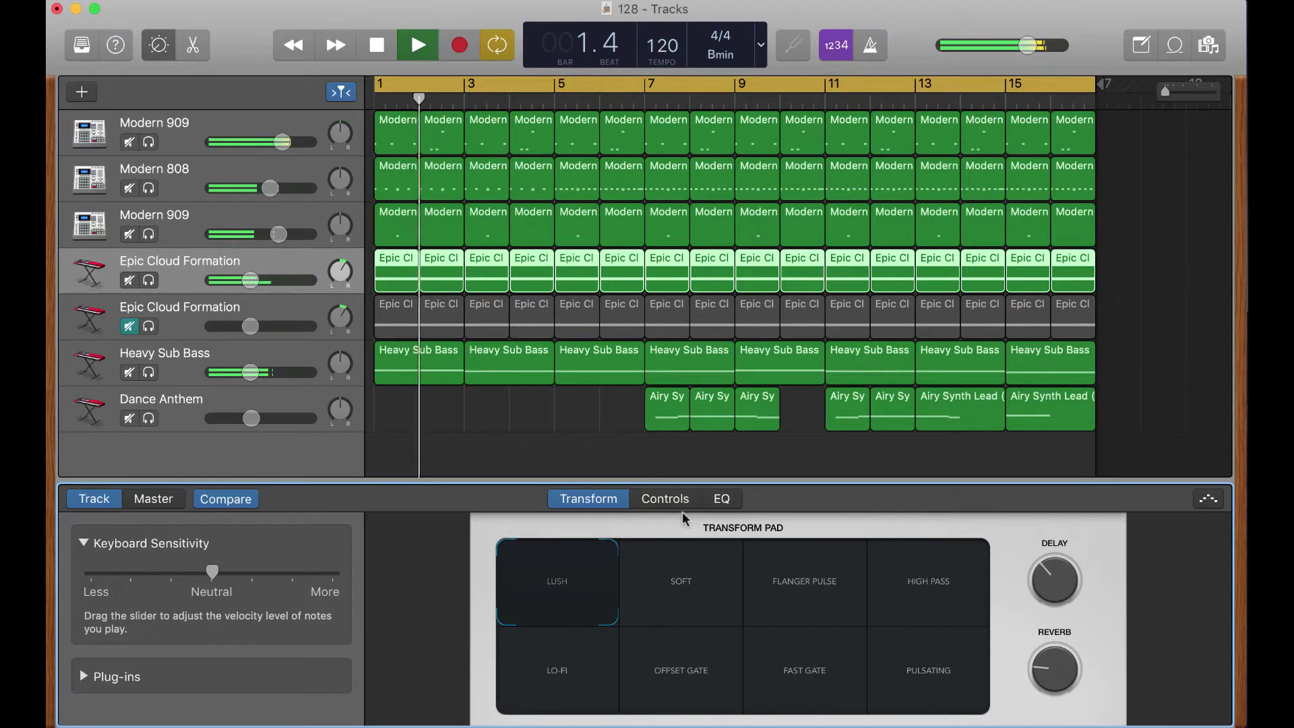
{"action": "left_click", "coordinate": [688, 506]}
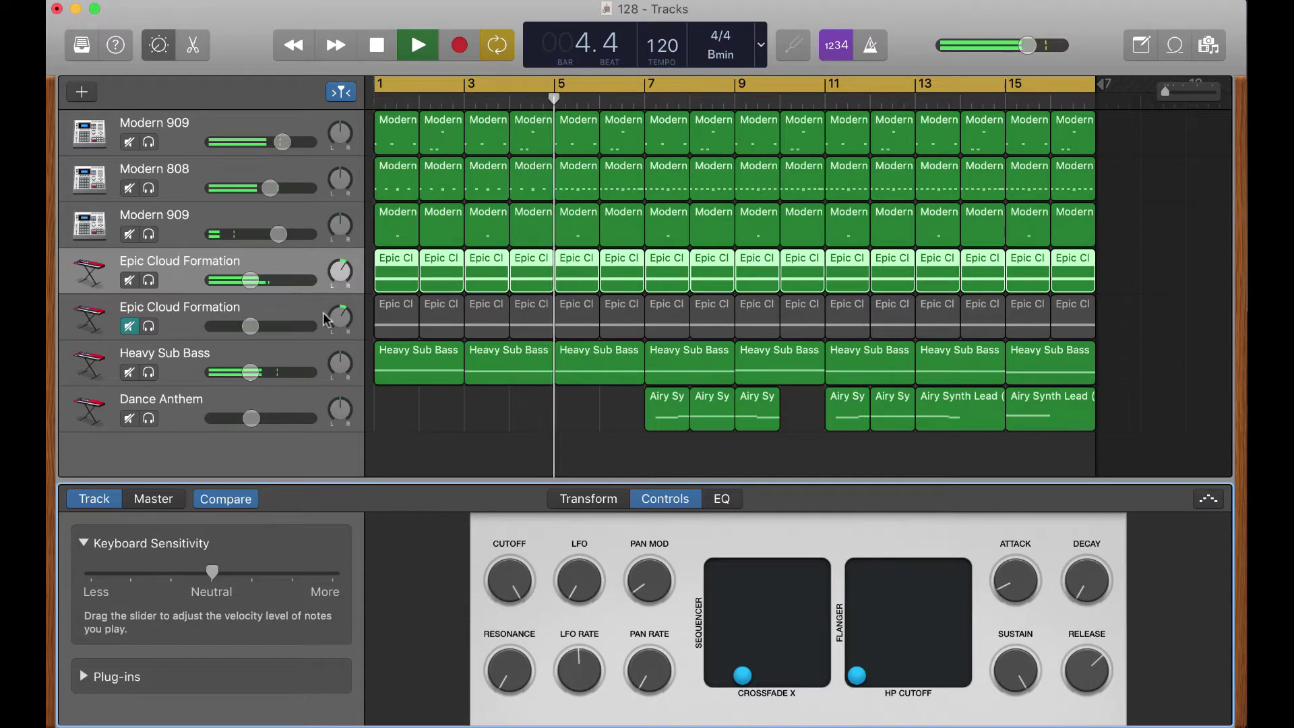
{"action": "left_click", "coordinate": [295, 314]}
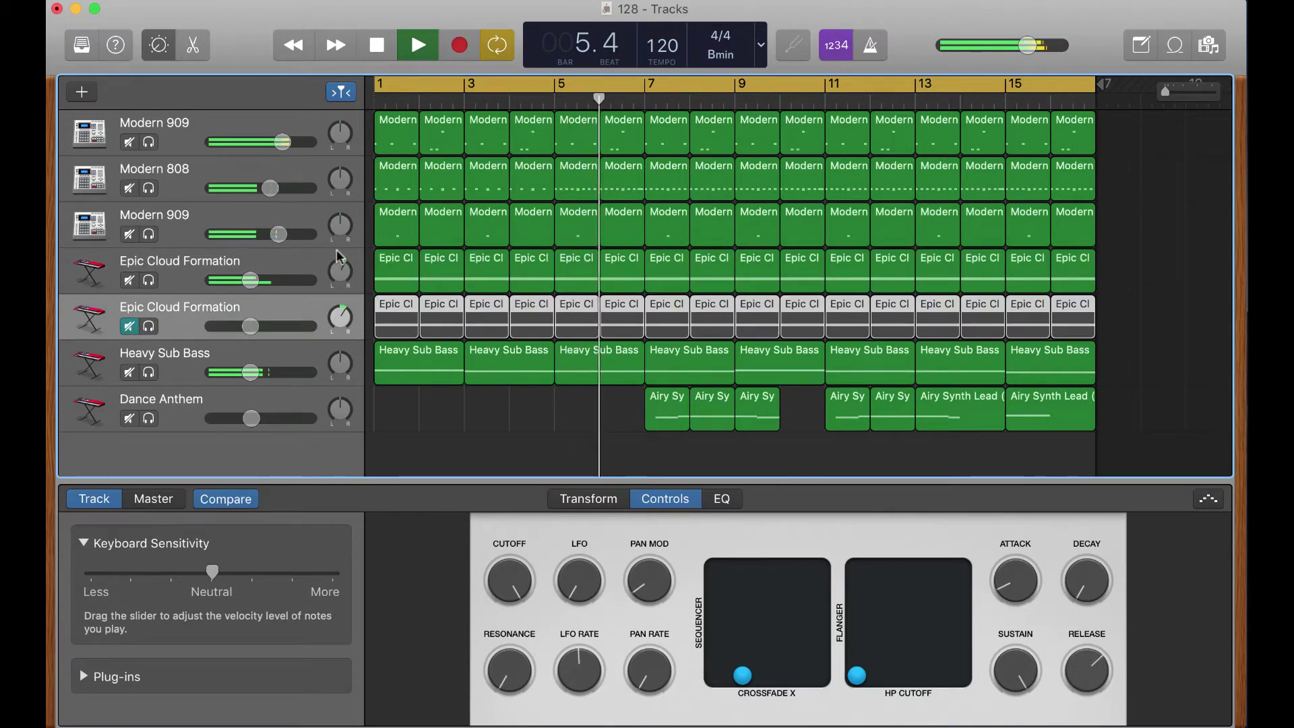
Step: Pan the original Epic Cloud Formation track left, unmute its duplicate, and pan the duplicate hard right
{"action": "mouse_move", "coordinate": [340, 268]}
{"action": "left_mouse_down"}
{"action": "mouse_move", "coordinate": [340, 256]}
{"action": "mouse_move", "coordinate": [340, 271]}
{"action": "left_mouse_up"}
{"action": "left_click", "coordinate": [130, 327]}
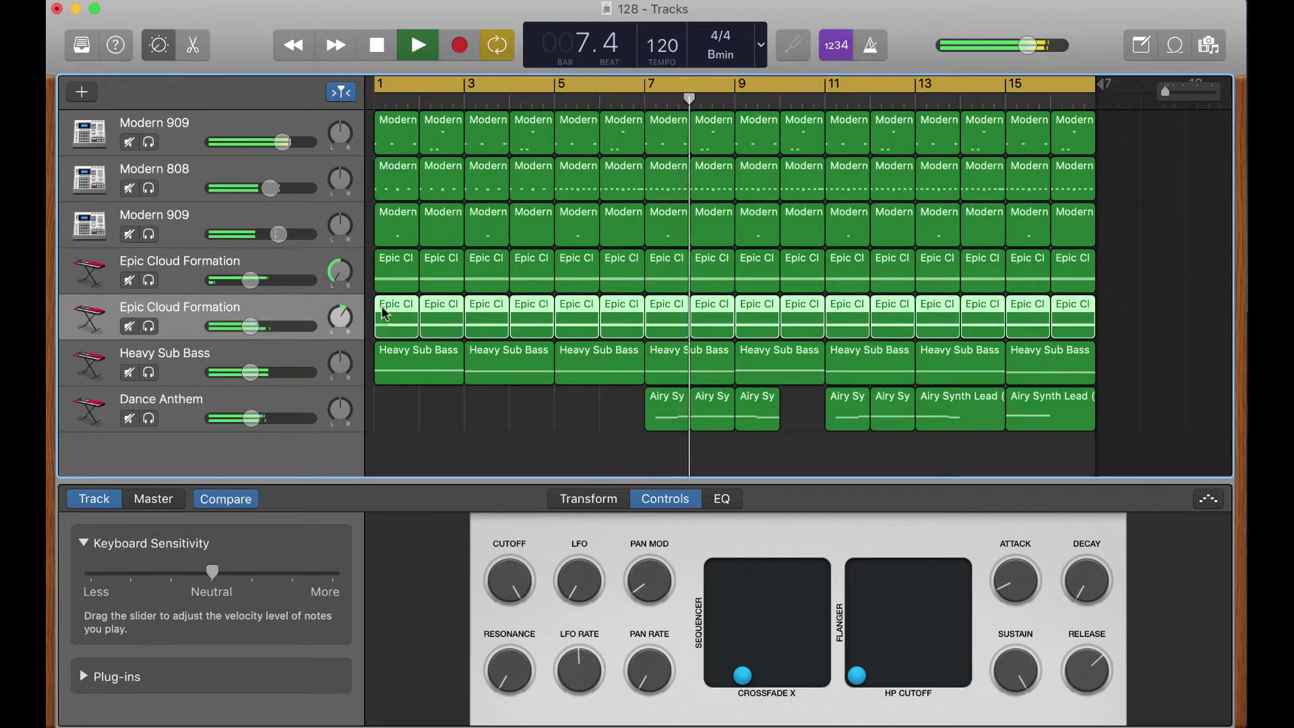
{"action": "left_click_drag", "start_coordinate": [349, 316], "coordinate": [350, 308]}
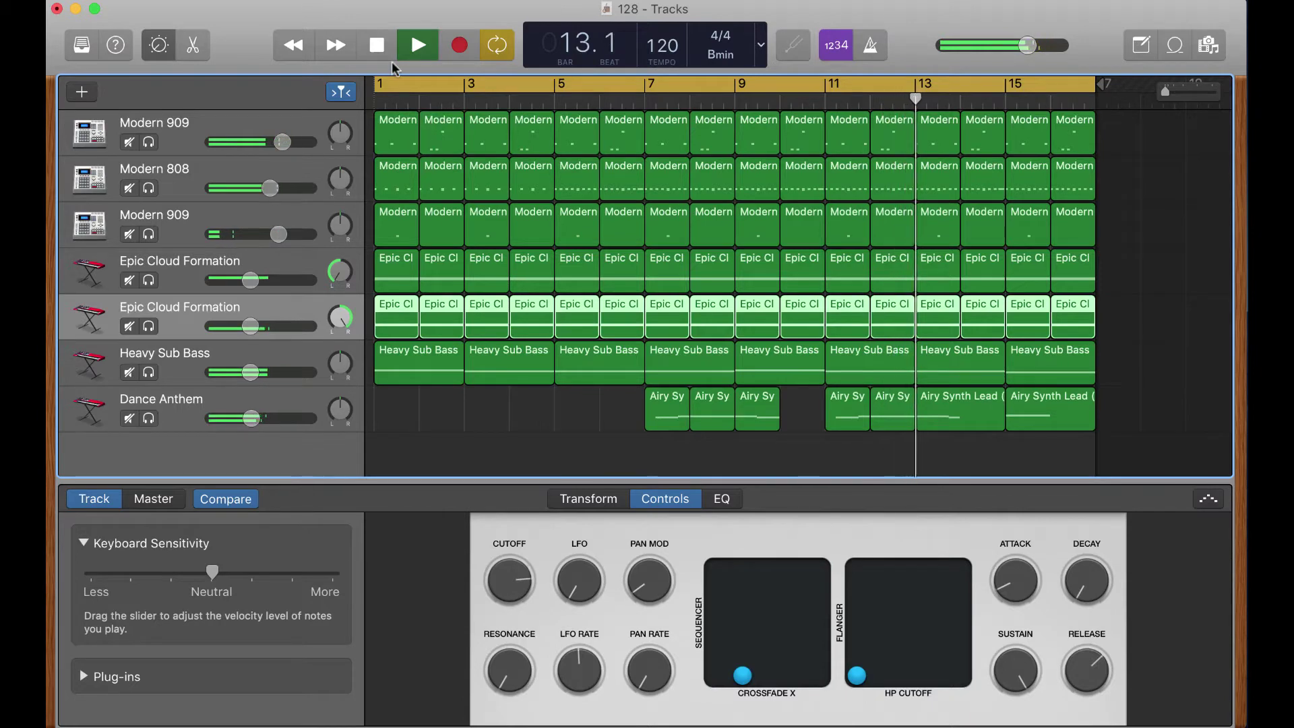
Step: Lower the duplicate Epic Cloud Formation's cutoff, slightly raise the attack on both Epic Cloud Formation tracks, and replay from bar 1
{"action": "left_click", "coordinate": [376, 44]}
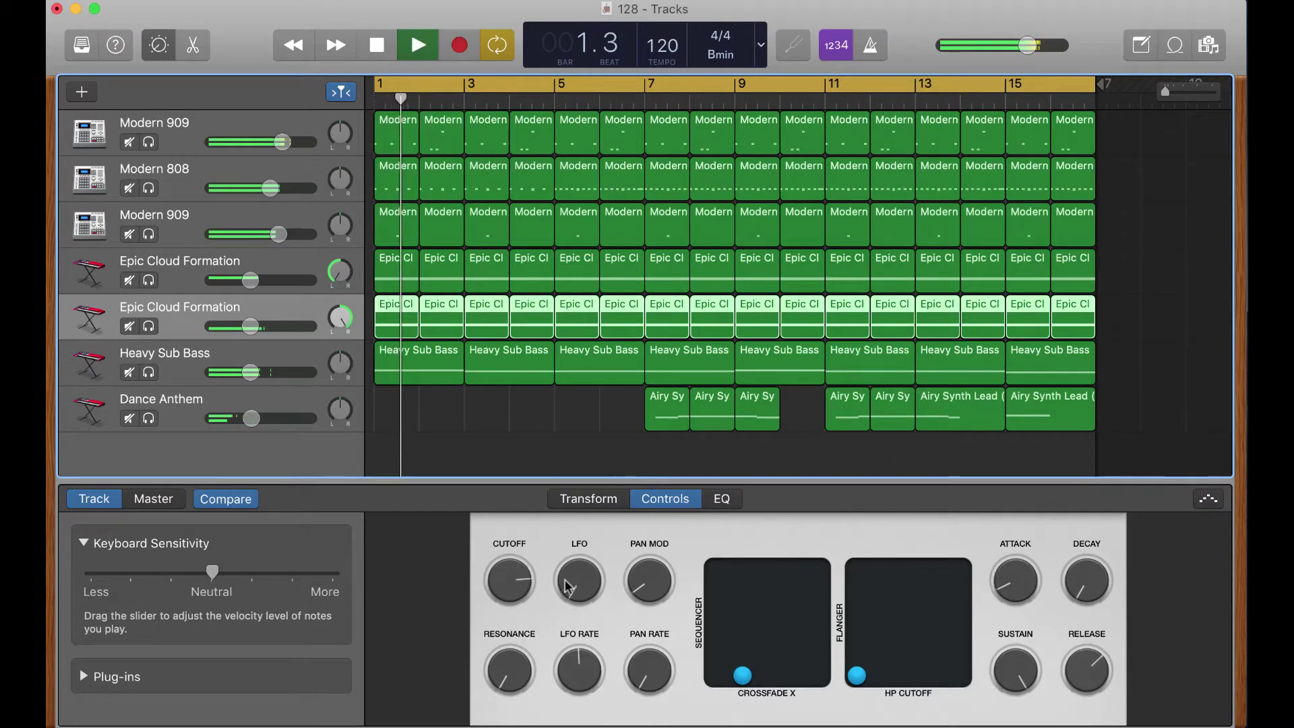
{"action": "left_click_drag", "start_coordinate": [528, 589], "coordinate": [529, 593]}
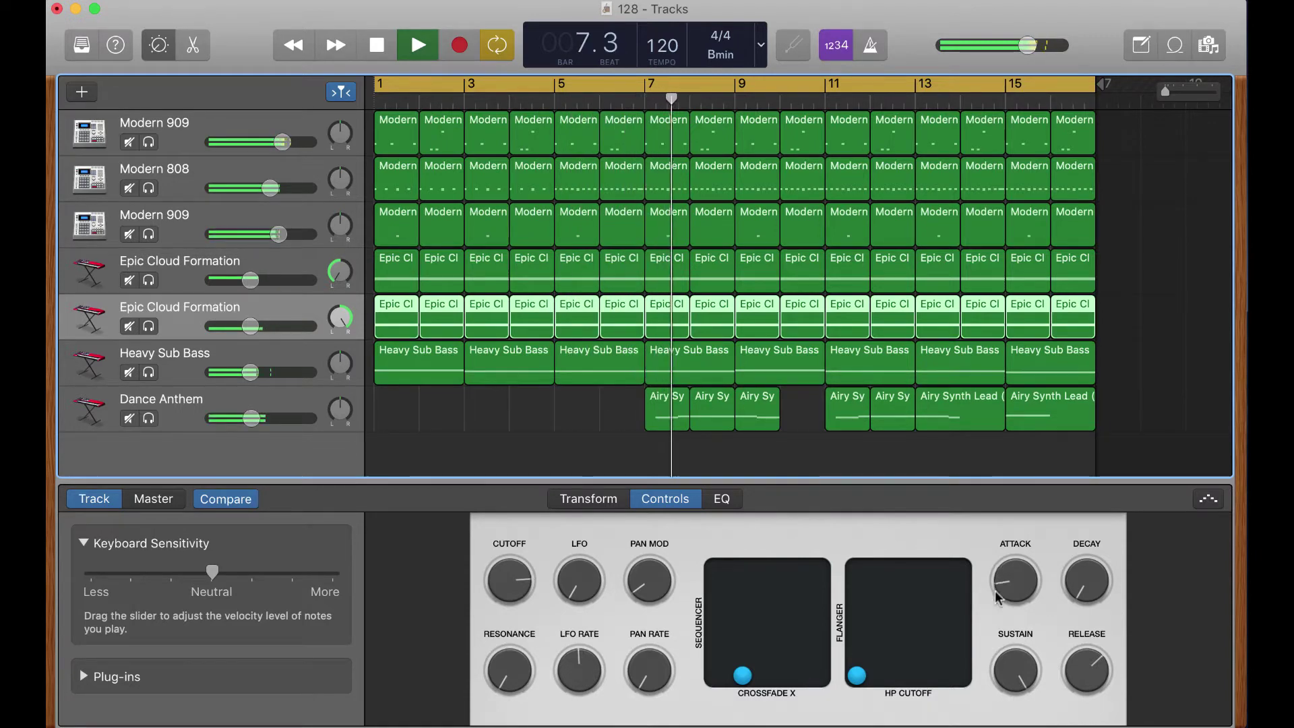
{"action": "left_click", "coordinate": [301, 269]}
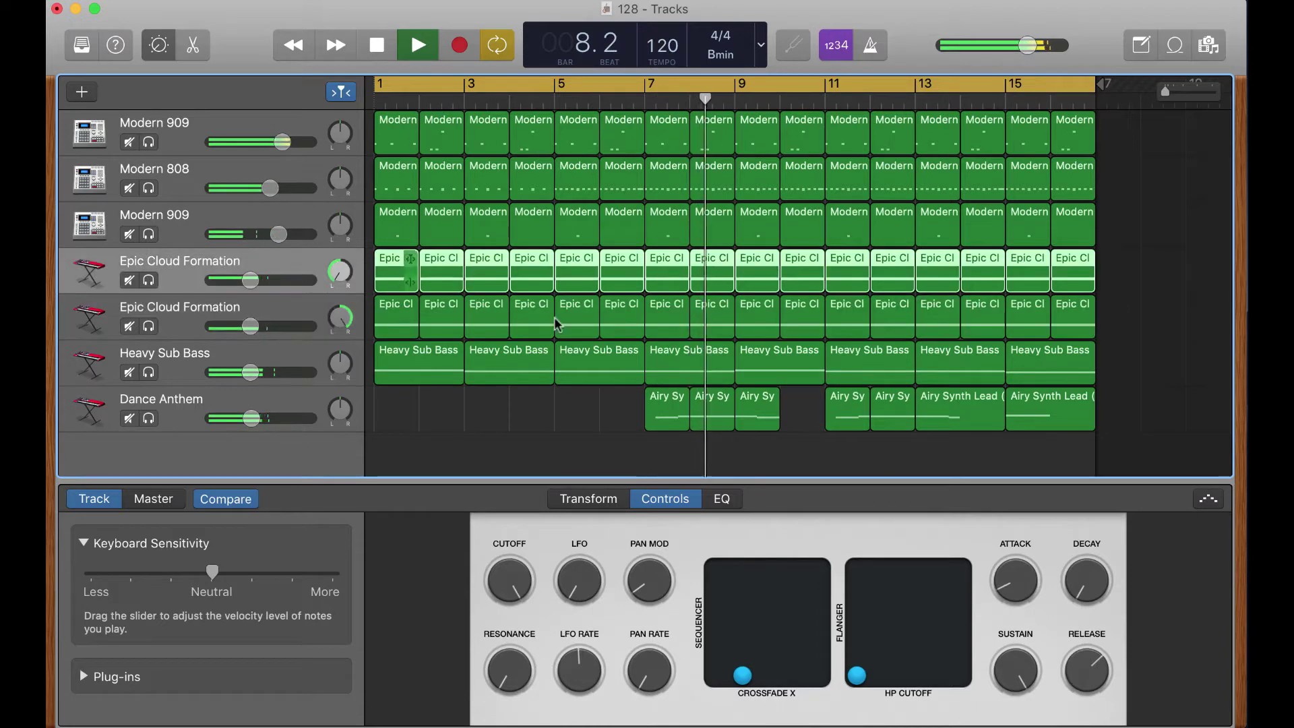
{"action": "left_click", "coordinate": [378, 45]}
{"action": "left_click", "coordinate": [411, 49]}
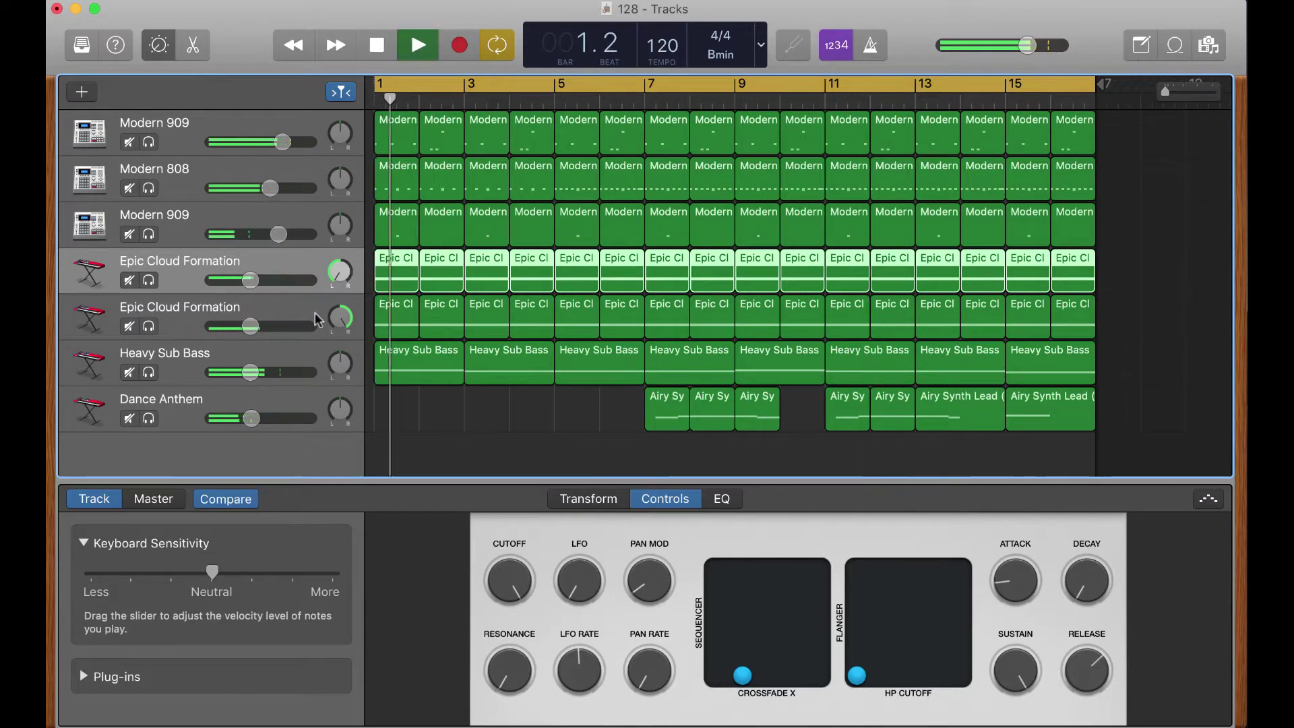
Step: Solo both Epic Cloud Formation tracks and lower their volumes slightly
{"action": "left_click", "coordinate": [148, 326]}
{"action": "left_click", "coordinate": [148, 279]}
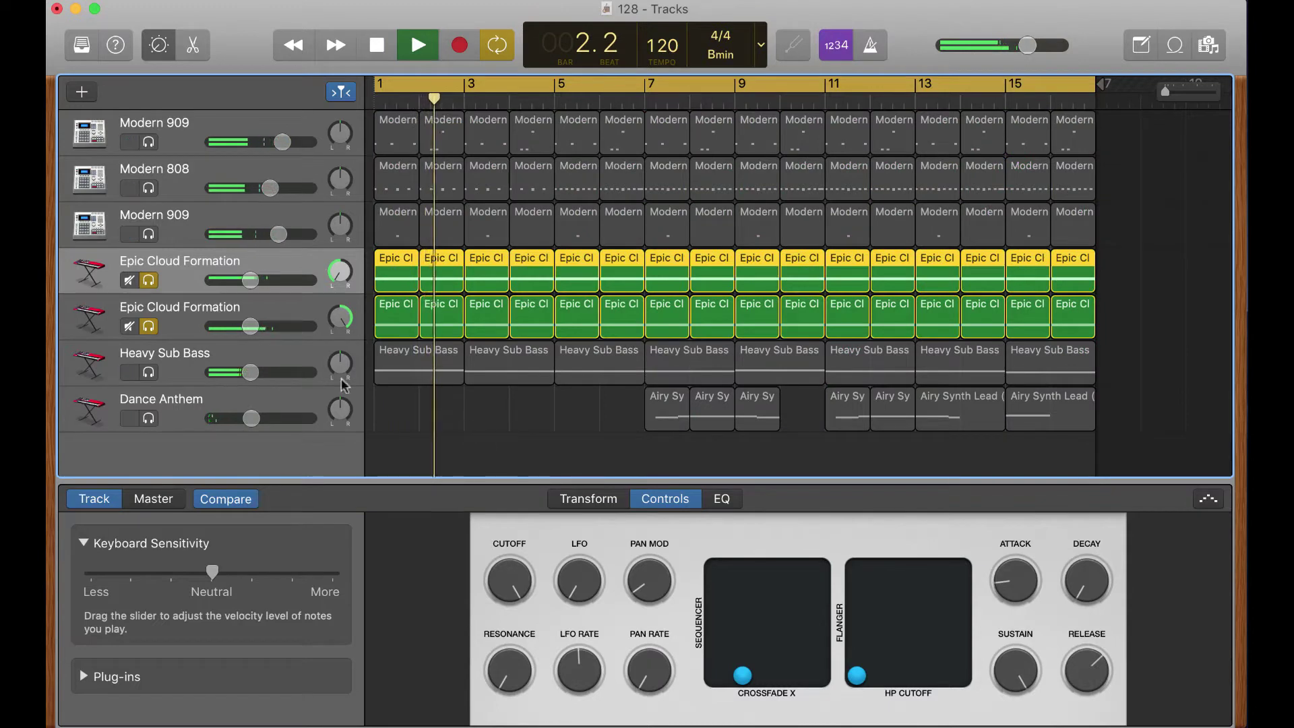
{"action": "left_click", "coordinate": [250, 280]}
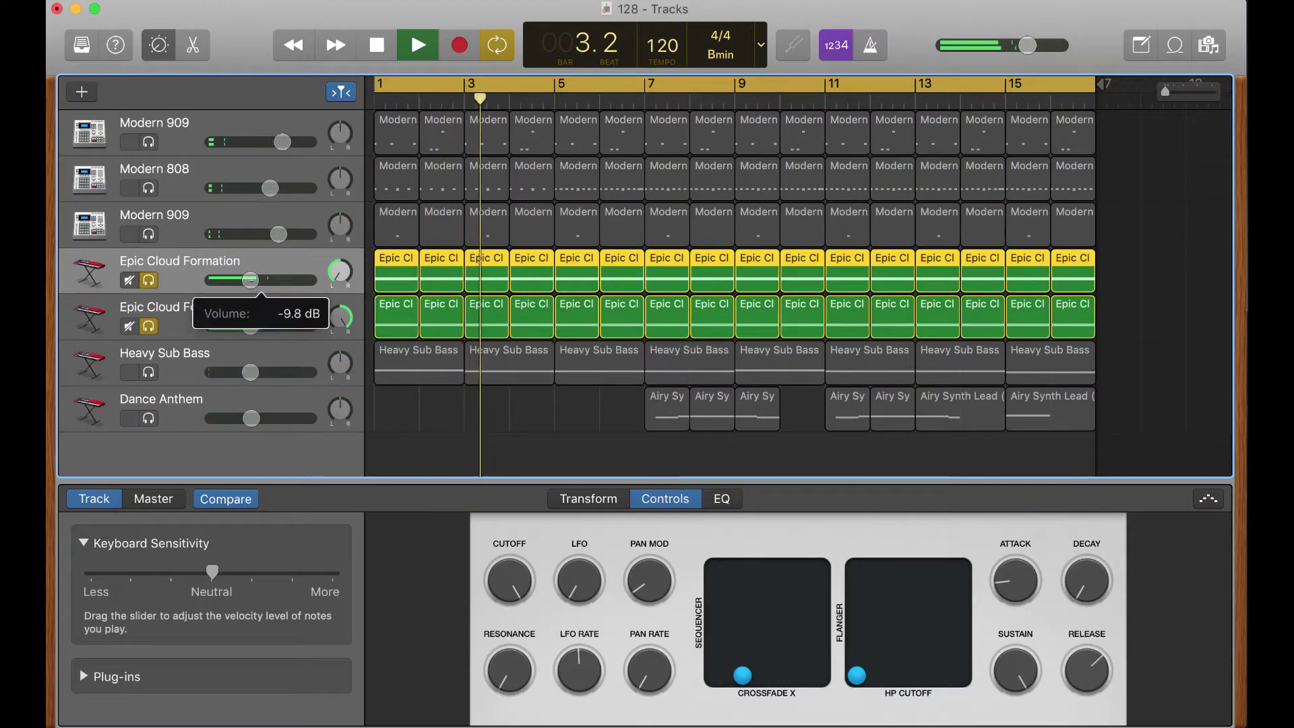
{"action": "left_click", "coordinate": [250, 327]}
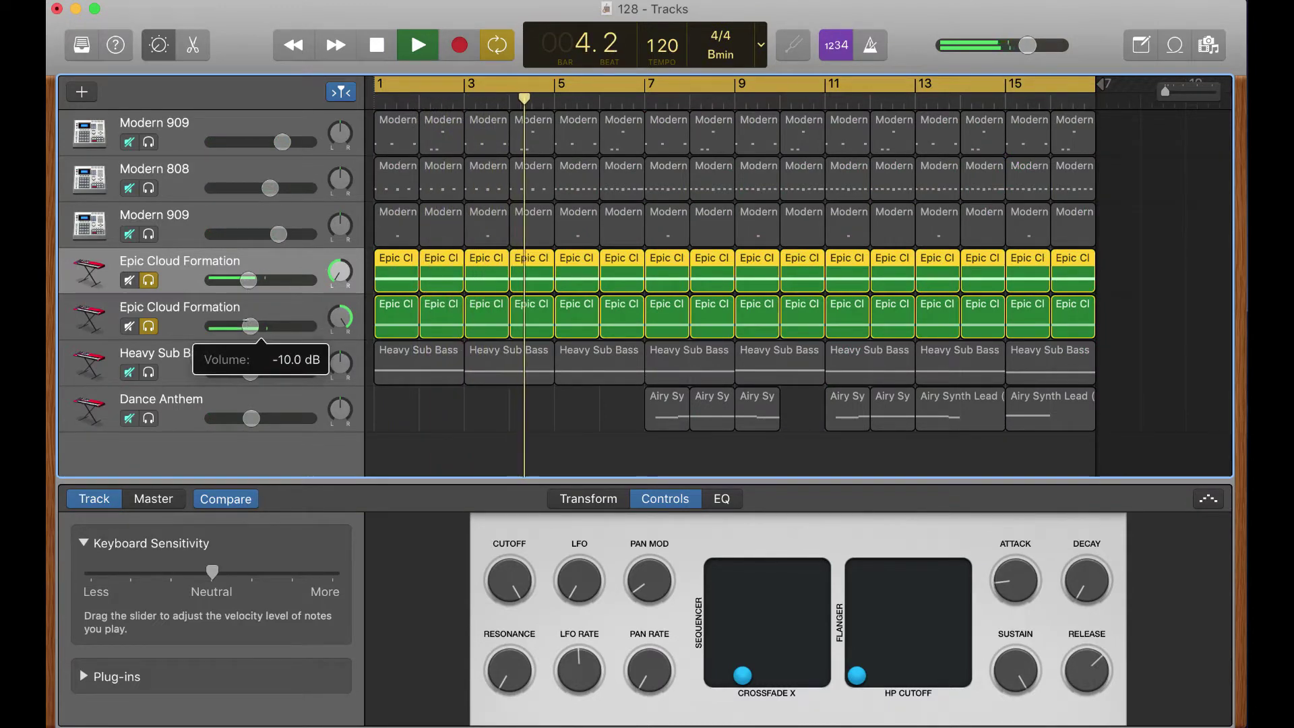
{"action": "left_click_drag", "start_coordinate": [250, 326], "coordinate": [249, 327]}
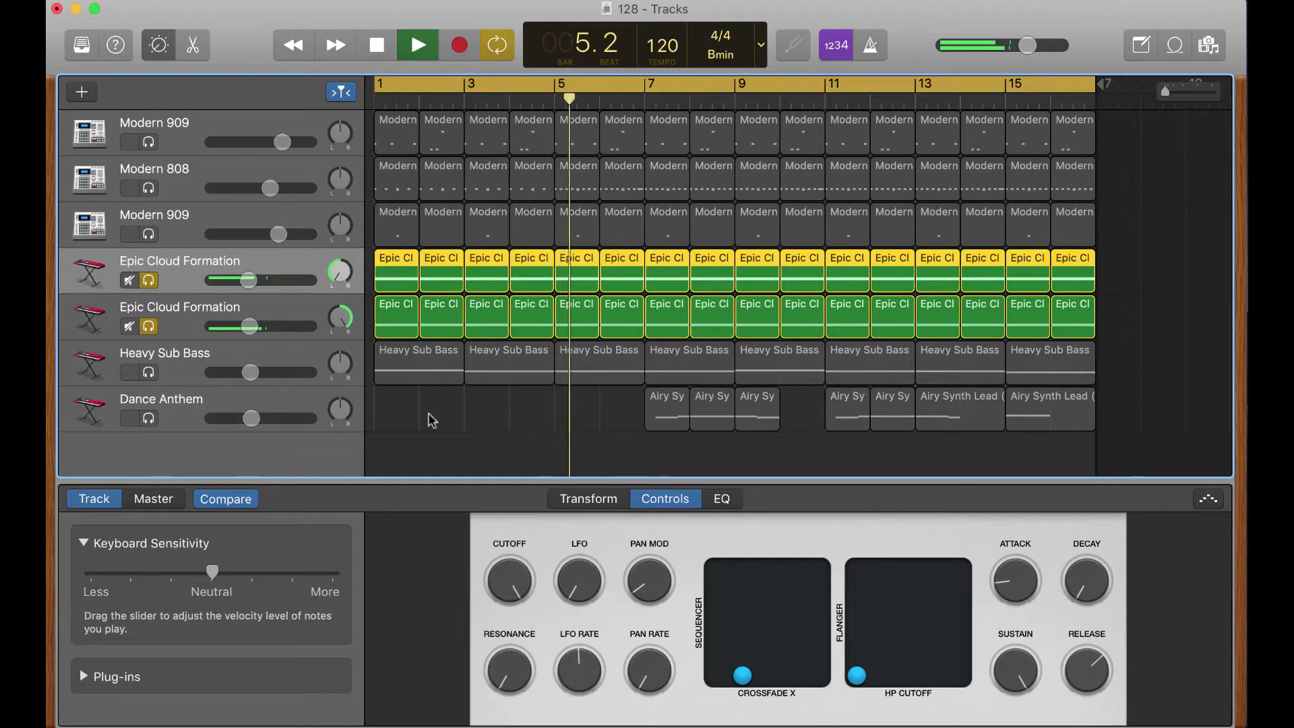
Step: Compare the two Epic Cloud Formation tracks by soloing each alone in turn, and turn off both solos
{"action": "left_click", "coordinate": [149, 282]}
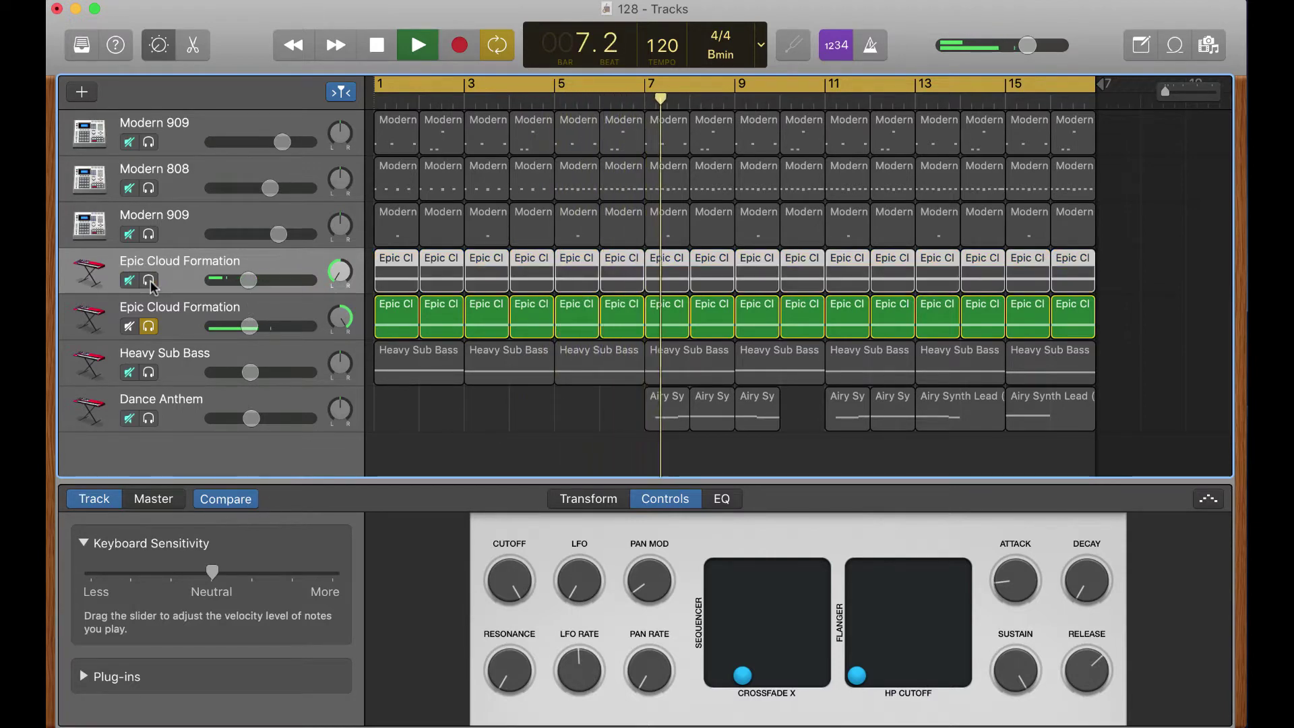
{"action": "left_click", "coordinate": [150, 281]}
{"action": "left_click", "coordinate": [150, 325]}
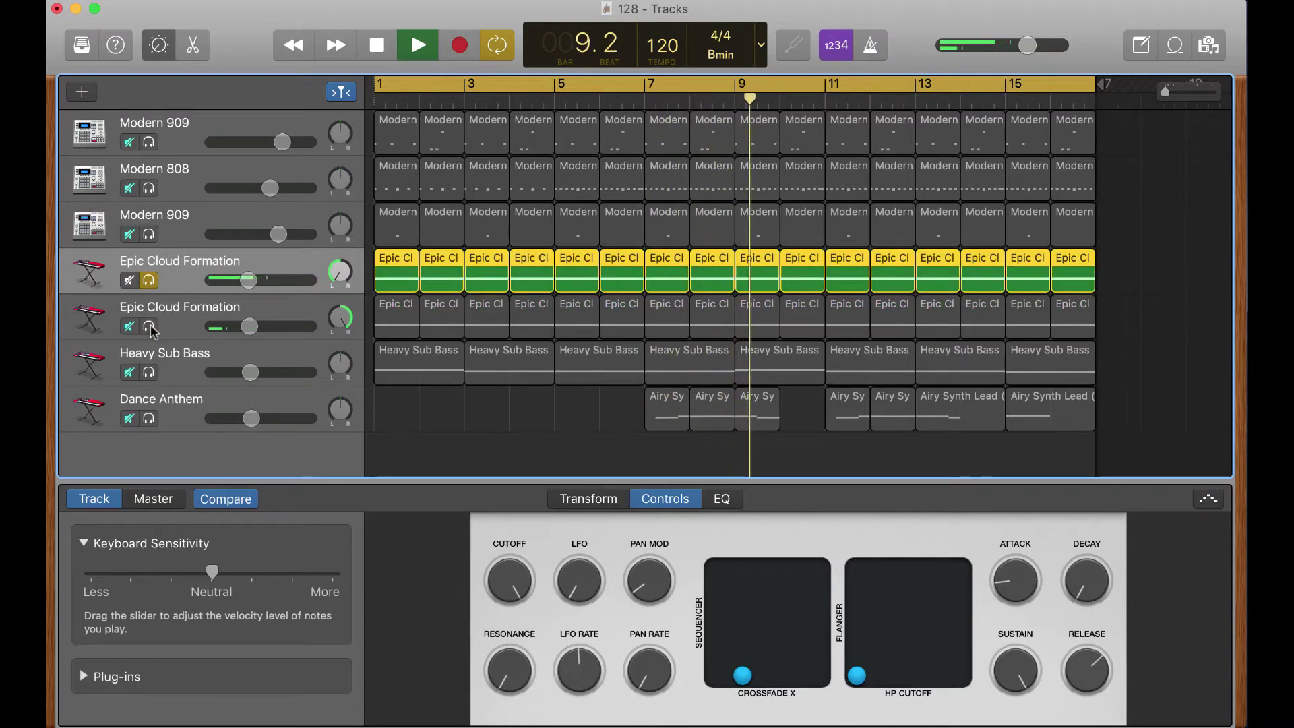
{"action": "left_click", "coordinate": [149, 327]}
{"action": "left_click", "coordinate": [150, 281]}
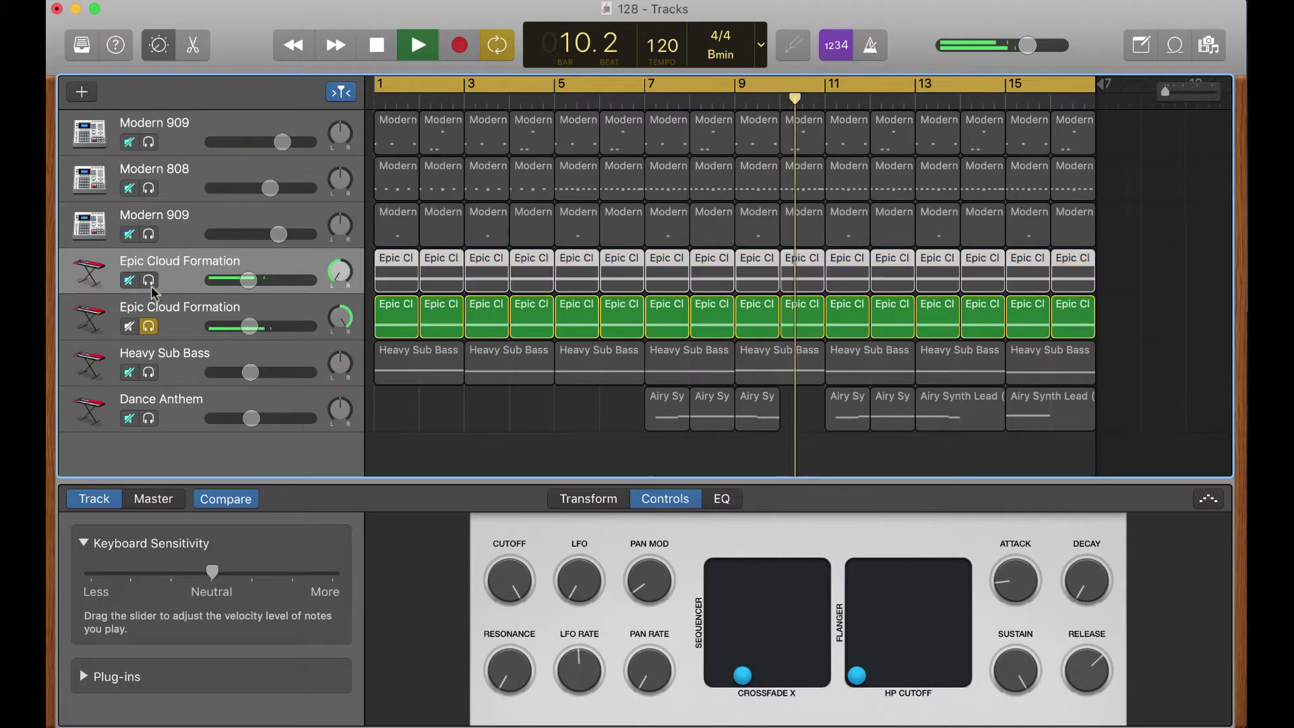
{"action": "left_click", "coordinate": [150, 326]}
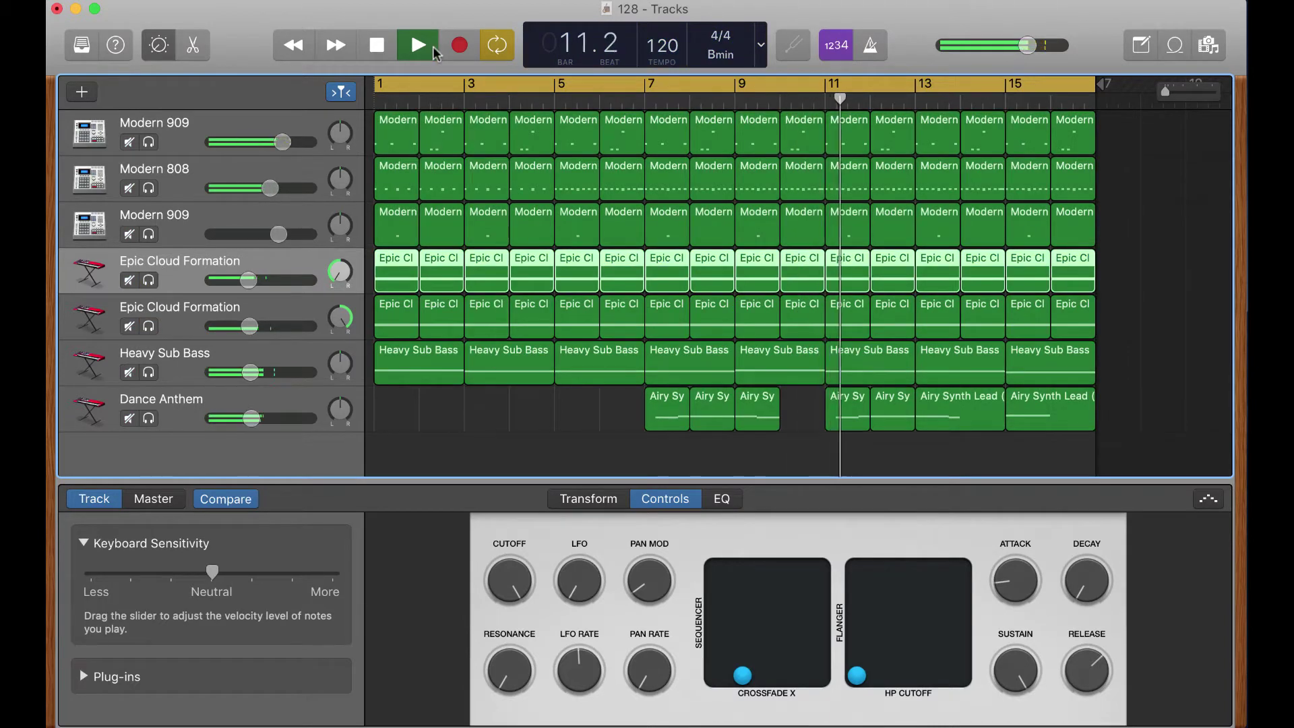
Step: Delete the kick-pattern regions in bars 1 to 4 of the first Modern 909 track, replaying the song from bar 1
{"action": "scroll", "coordinate": [408, 303], "scroll_direction": "down", "scroll_amount": 1}
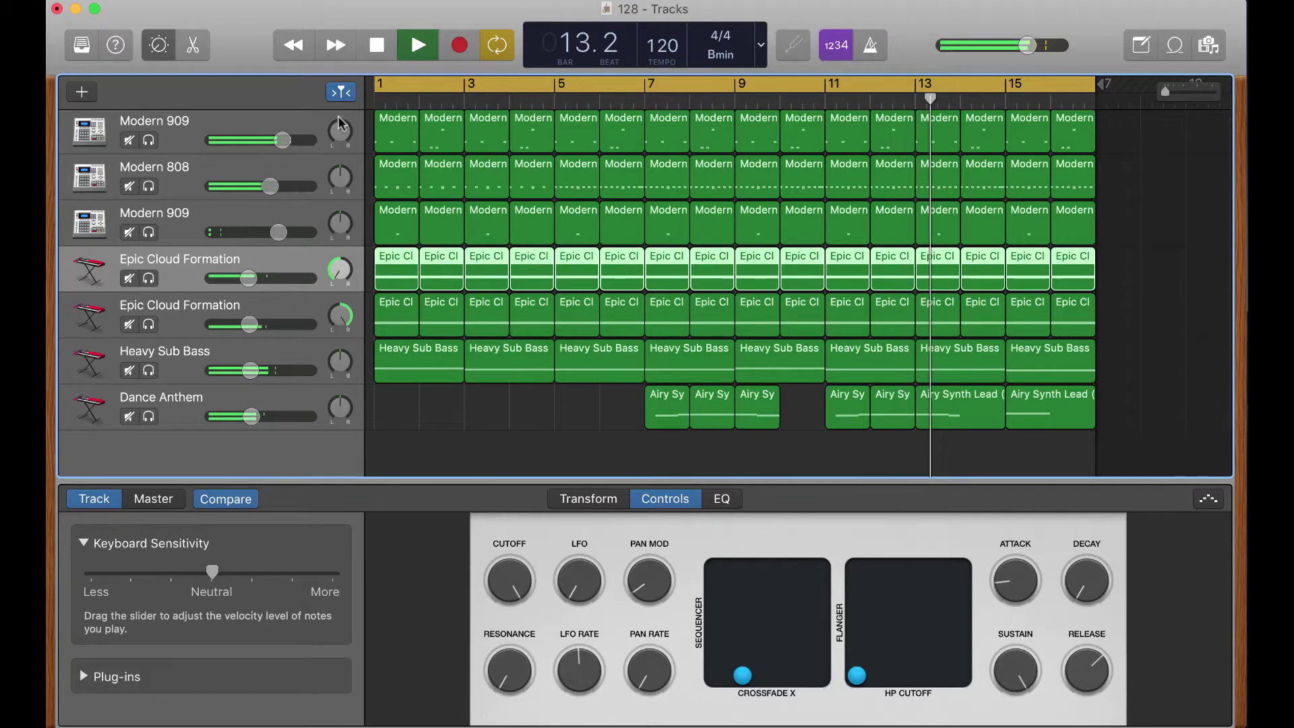
{"action": "left_click", "coordinate": [371, 54]}
{"action": "left_click", "coordinate": [388, 138]}
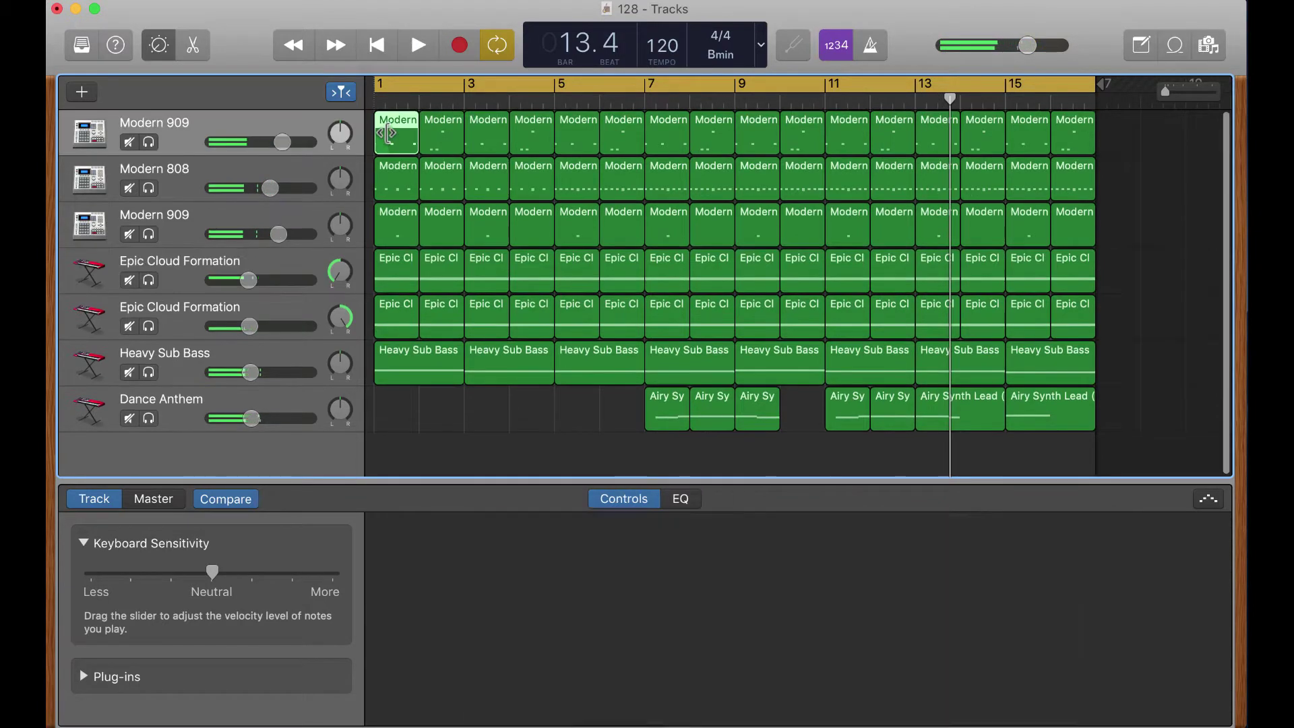
{"action": "key", "text": "Delete"}
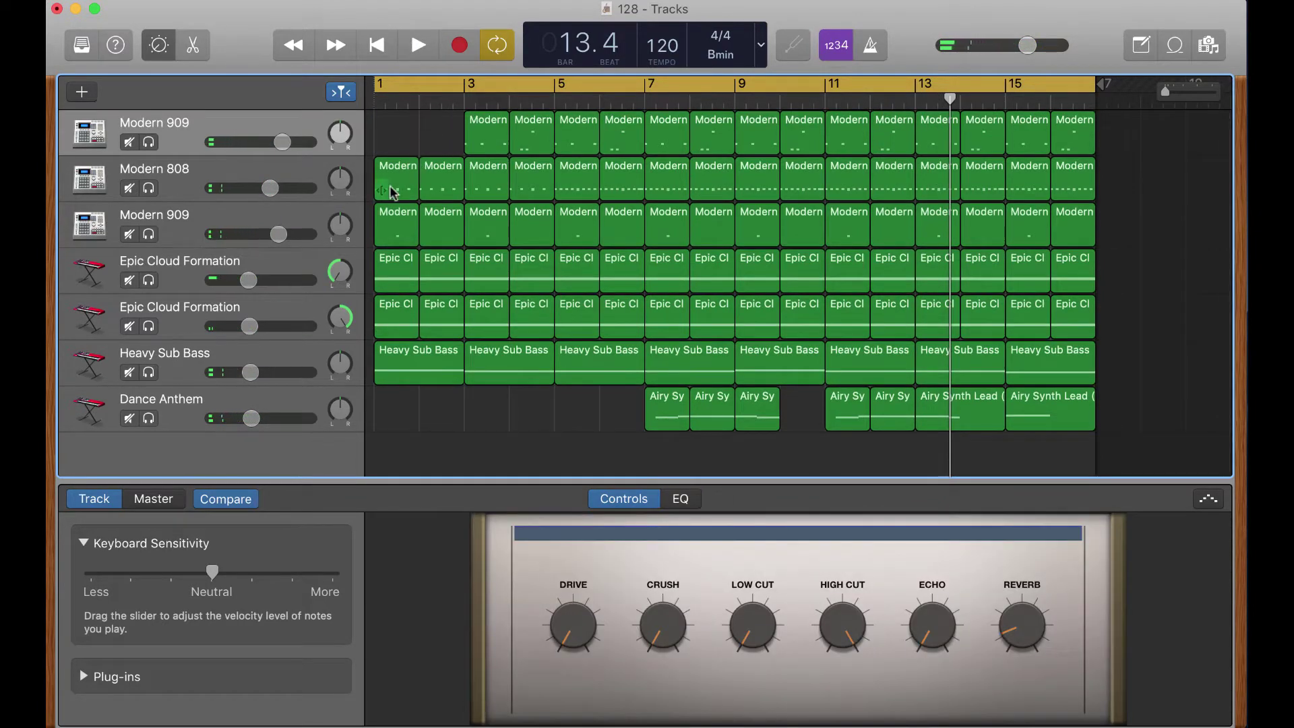
{"action": "left_click", "coordinate": [373, 56]}
{"action": "left_click", "coordinate": [415, 50]}
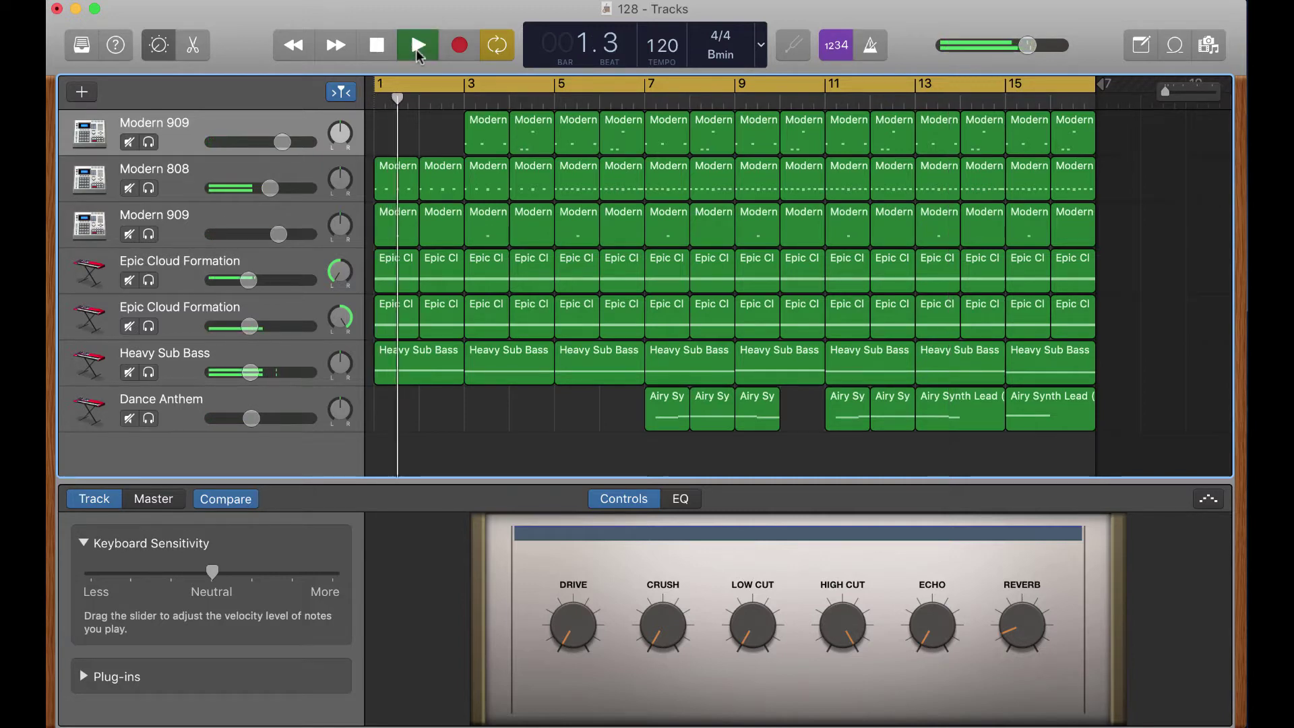
{"action": "left_click", "coordinate": [488, 132]}
{"action": "key", "text": "Delete"}
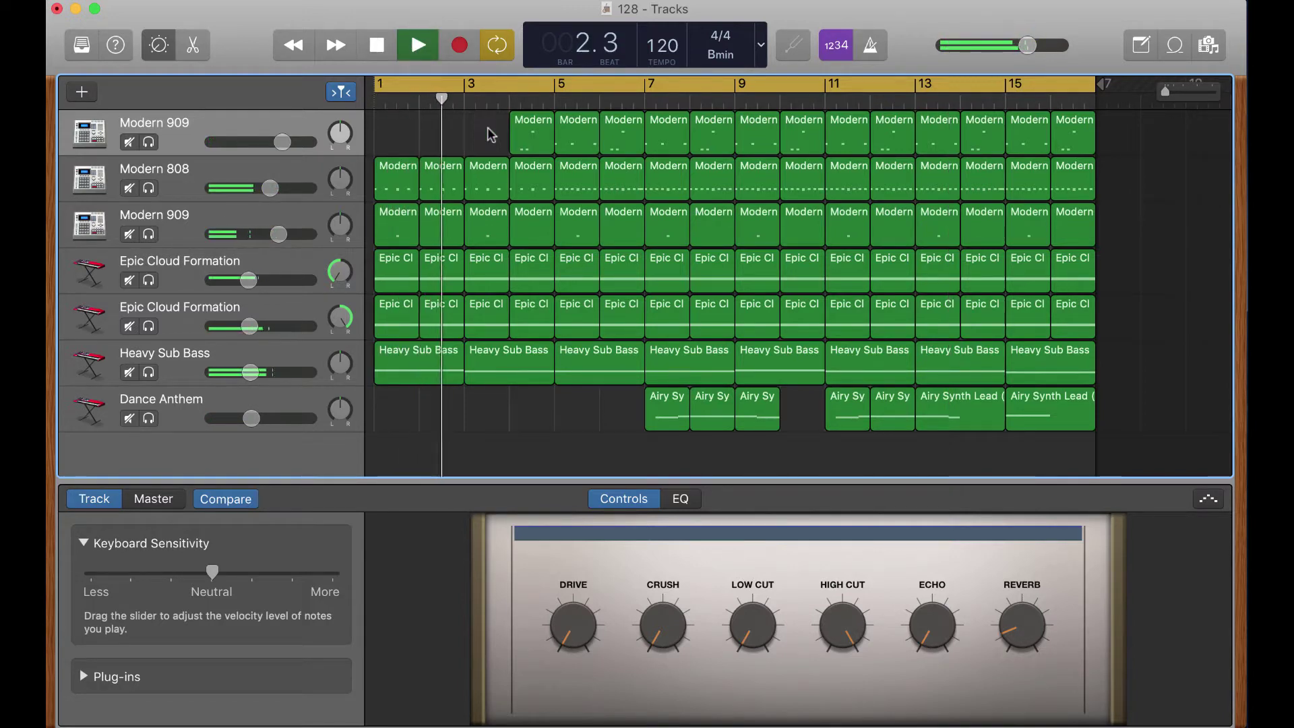
{"action": "left_click", "coordinate": [527, 135]}
{"action": "key", "text": "Delete"}
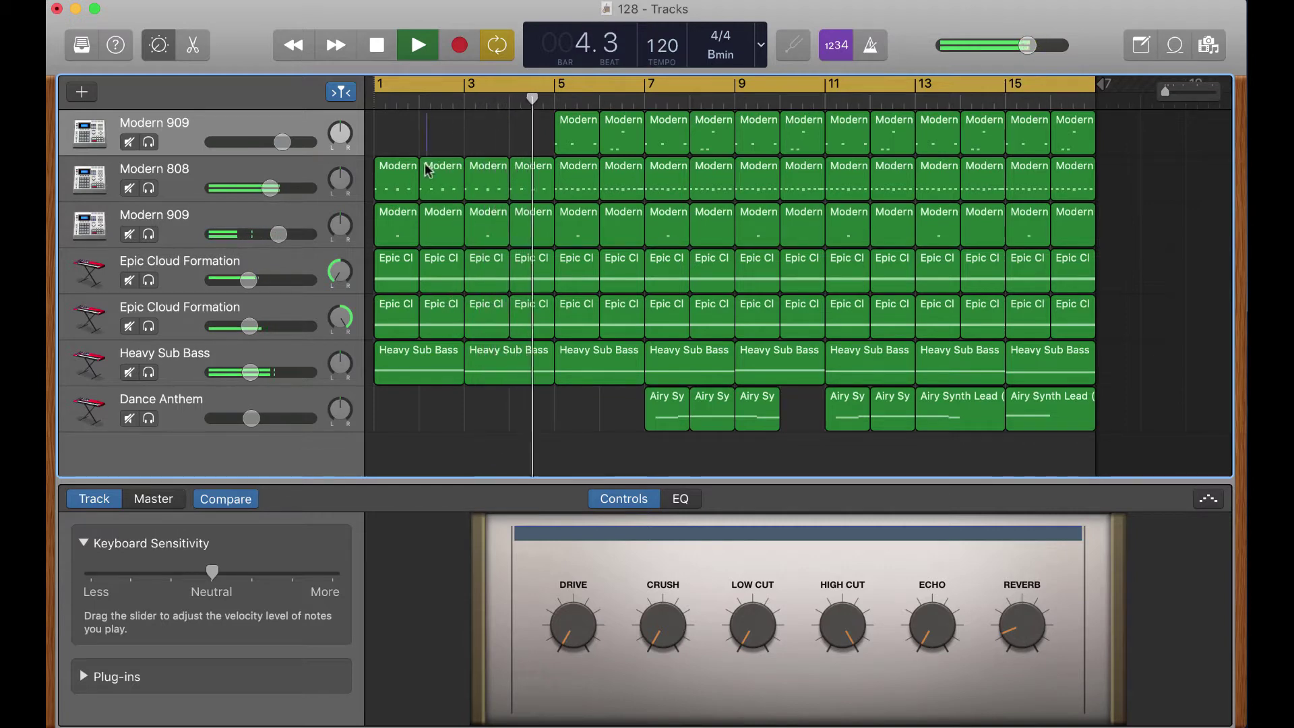
Step: Delete the Modern 808 regions in bars 1 and 2, and restart playback from bar 1
{"action": "left_click_drag", "start_coordinate": [432, 128], "coordinate": [388, 182]}
{"action": "key", "text": "Delete"}
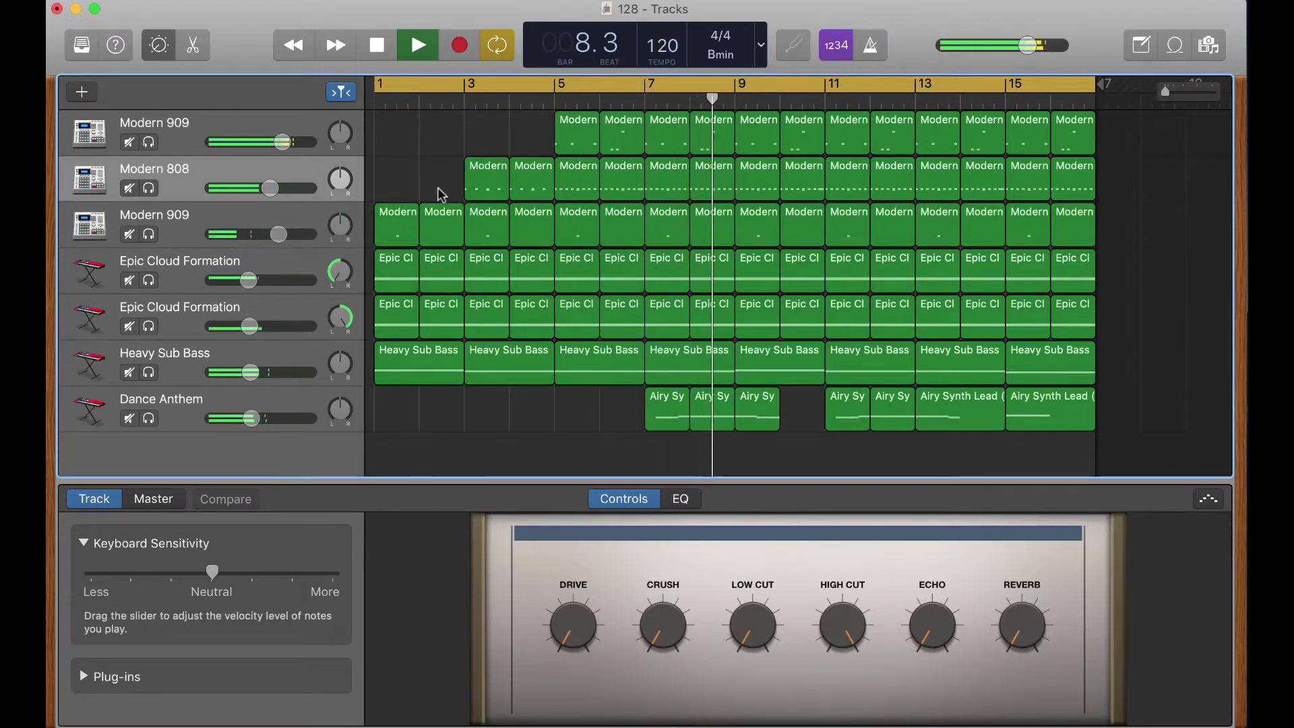
{"action": "left_click", "coordinate": [376, 47]}
{"action": "left_click", "coordinate": [376, 47]}
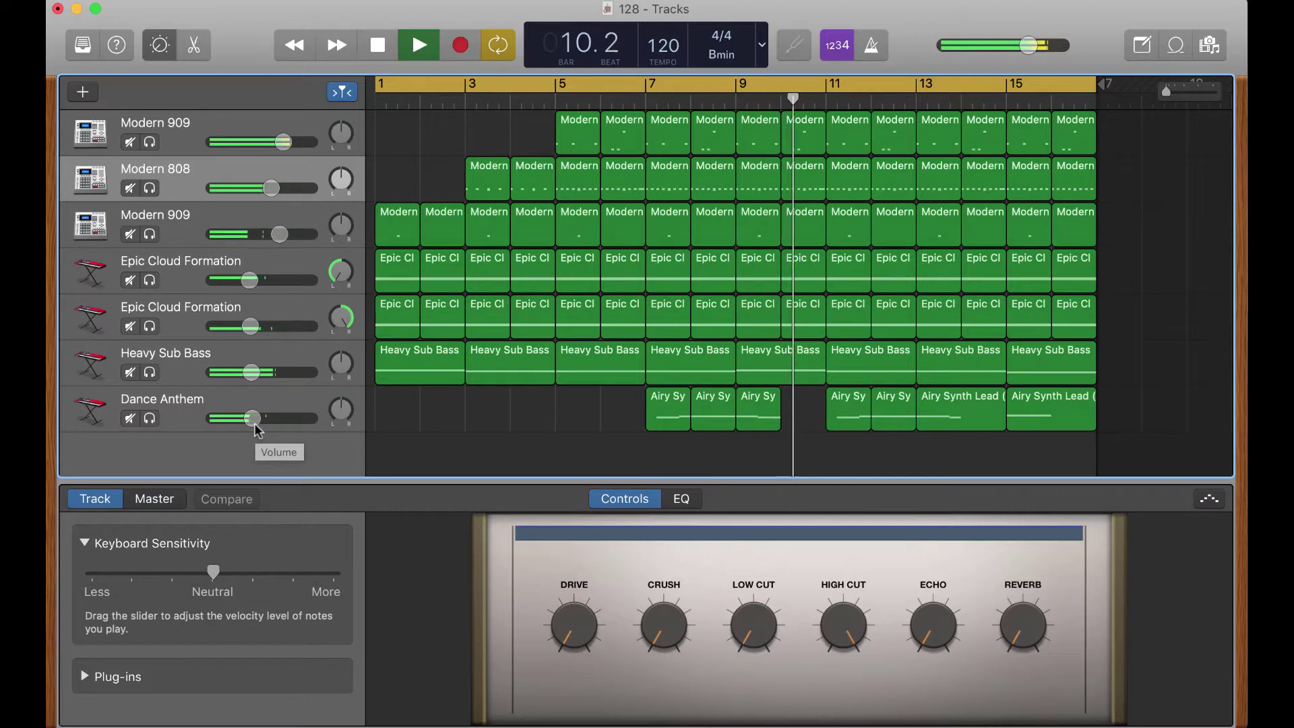
{"action": "key", "text": "super+Right"}
{"action": "key", "text": "super+Right"}
{"action": "key", "text": "super+Right"}
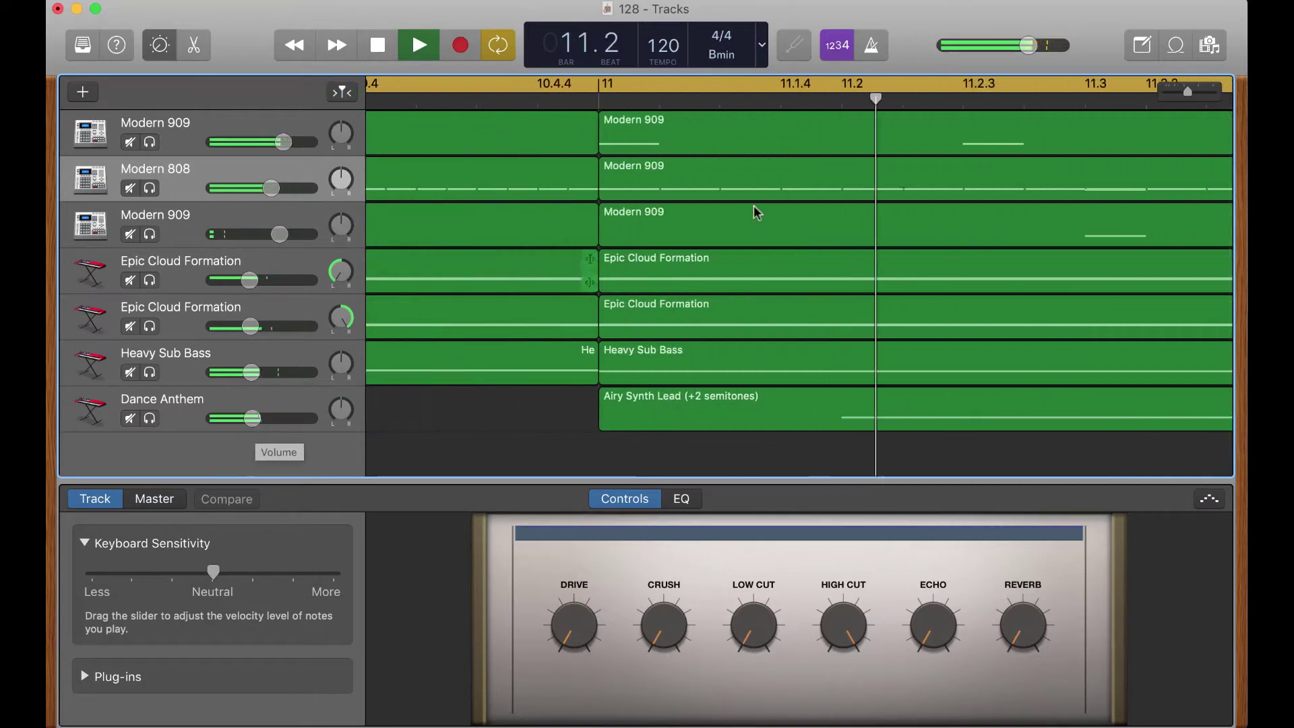
{"action": "left_click_drag", "start_coordinate": [1193, 90], "coordinate": [1155, 91]}
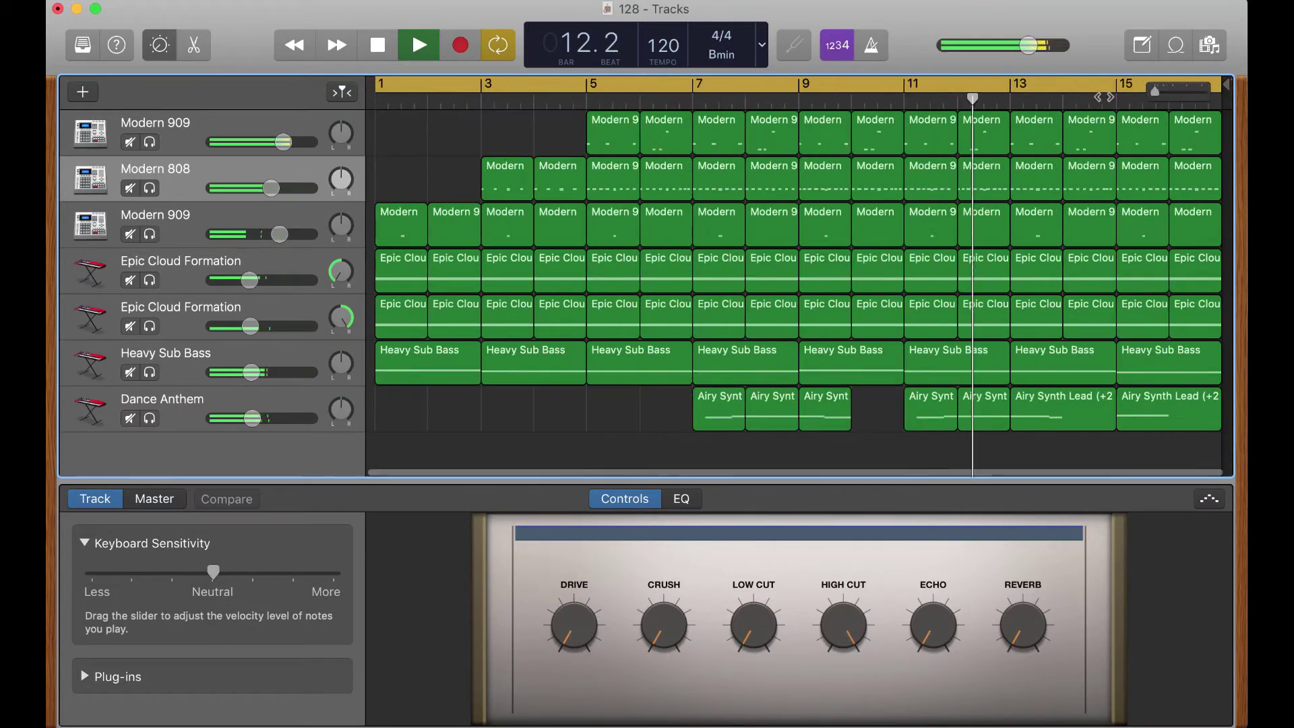
Step: View the Modern 808 track's EQ and look briefly at the loop browser while the song plays
{"action": "left_click", "coordinate": [678, 499]}
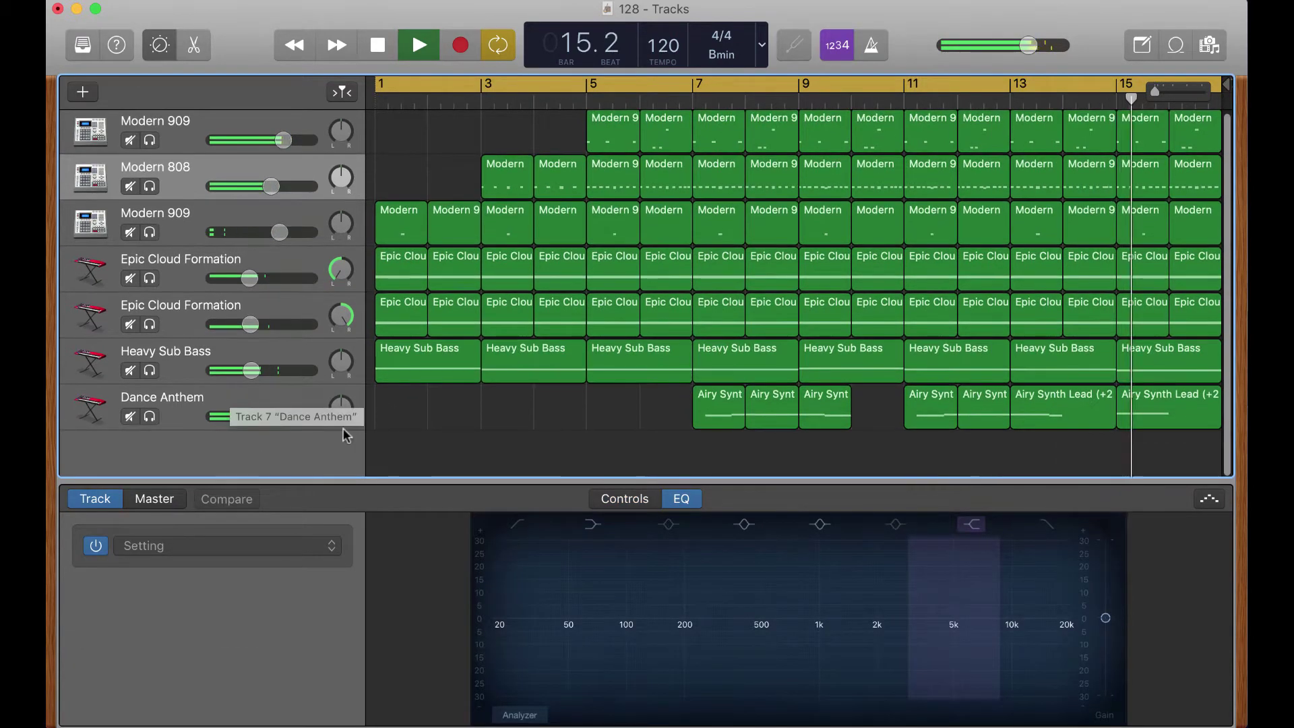
{"action": "scroll", "coordinate": [297, 425], "scroll_direction": "down", "scroll_amount": 1}
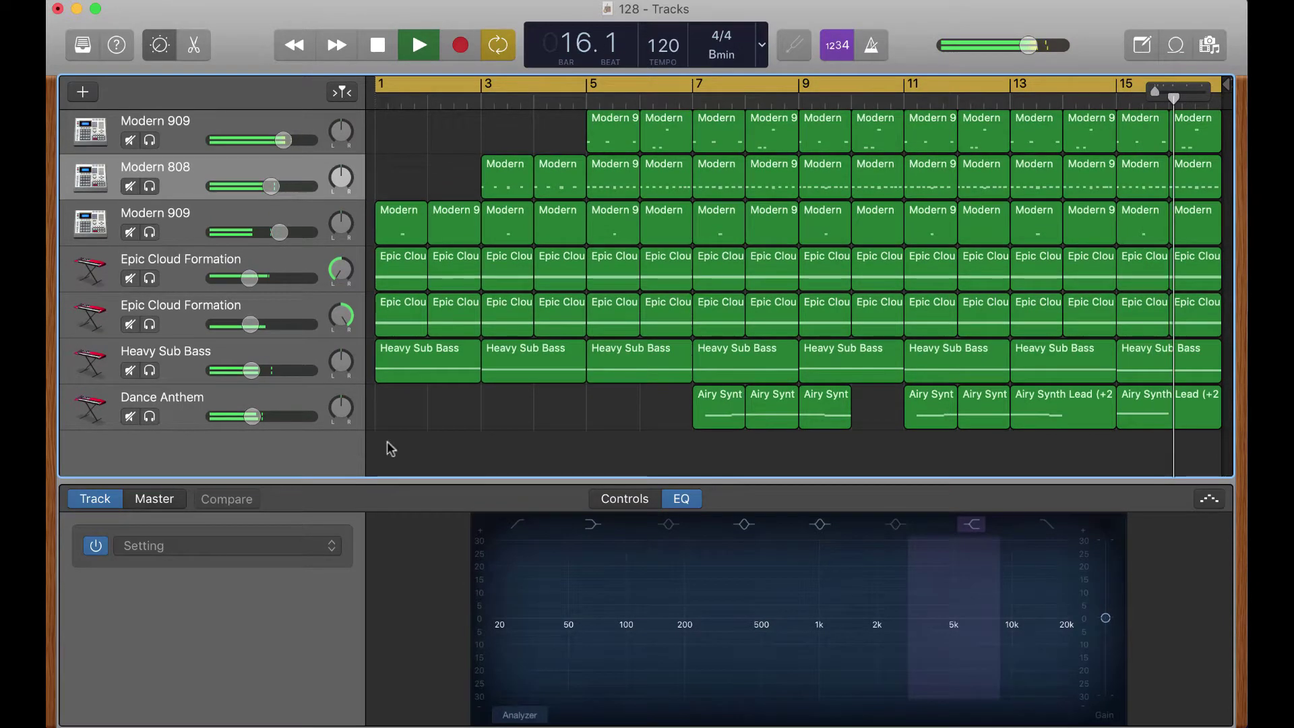
{"action": "key", "text": "o"}
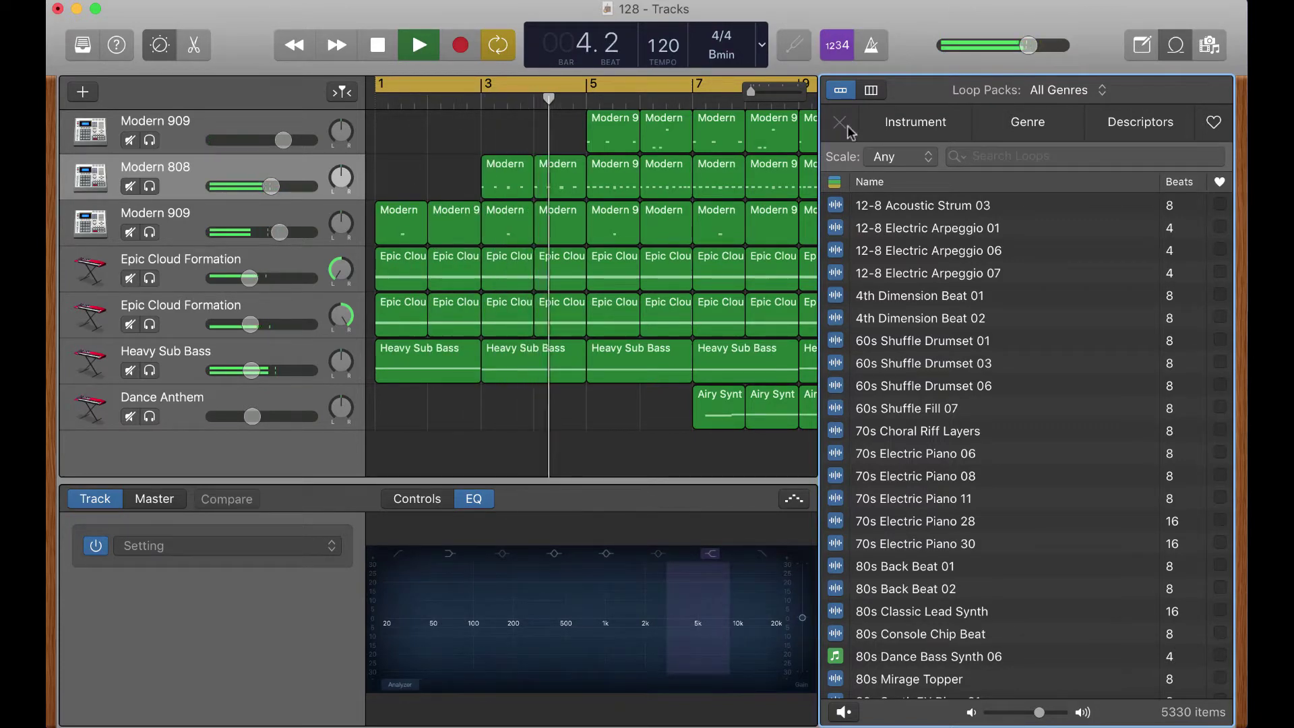
{"action": "key", "text": "o"}
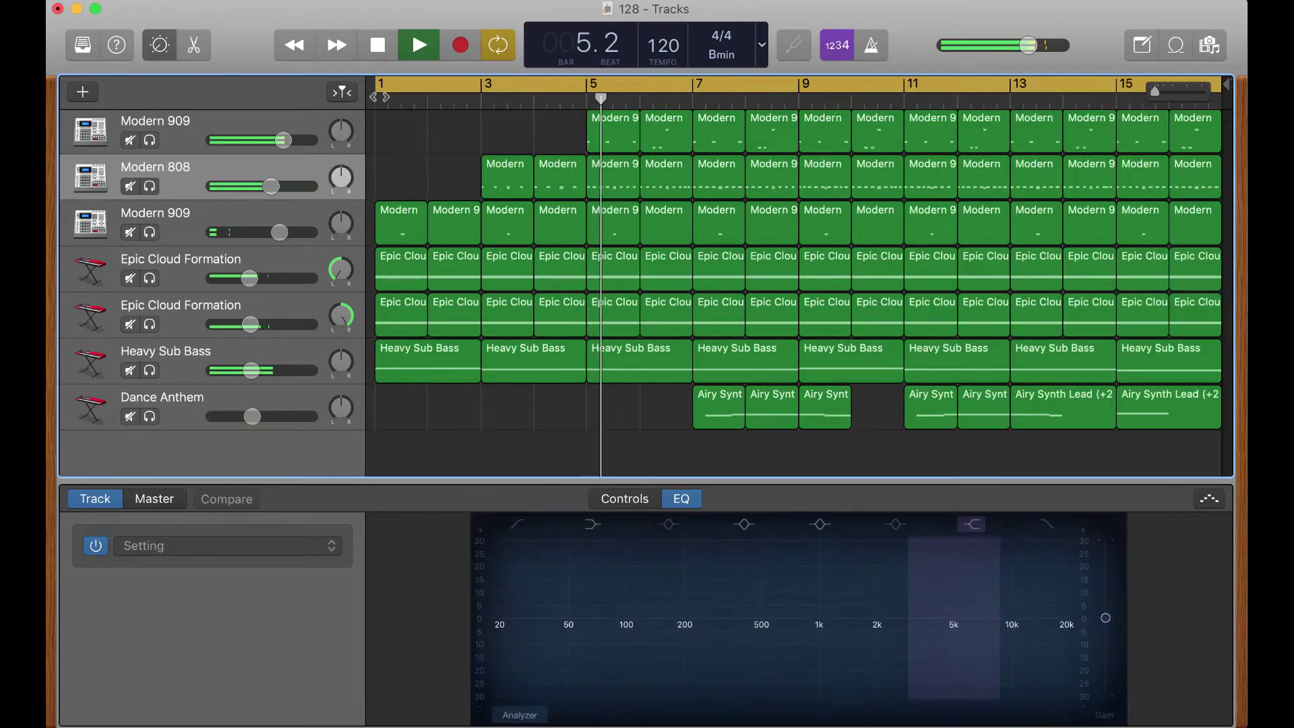
Step: Add a software instrument track and browse the Synthesizer sound categories for it in the library
{"action": "left_click", "coordinate": [95, 97]}
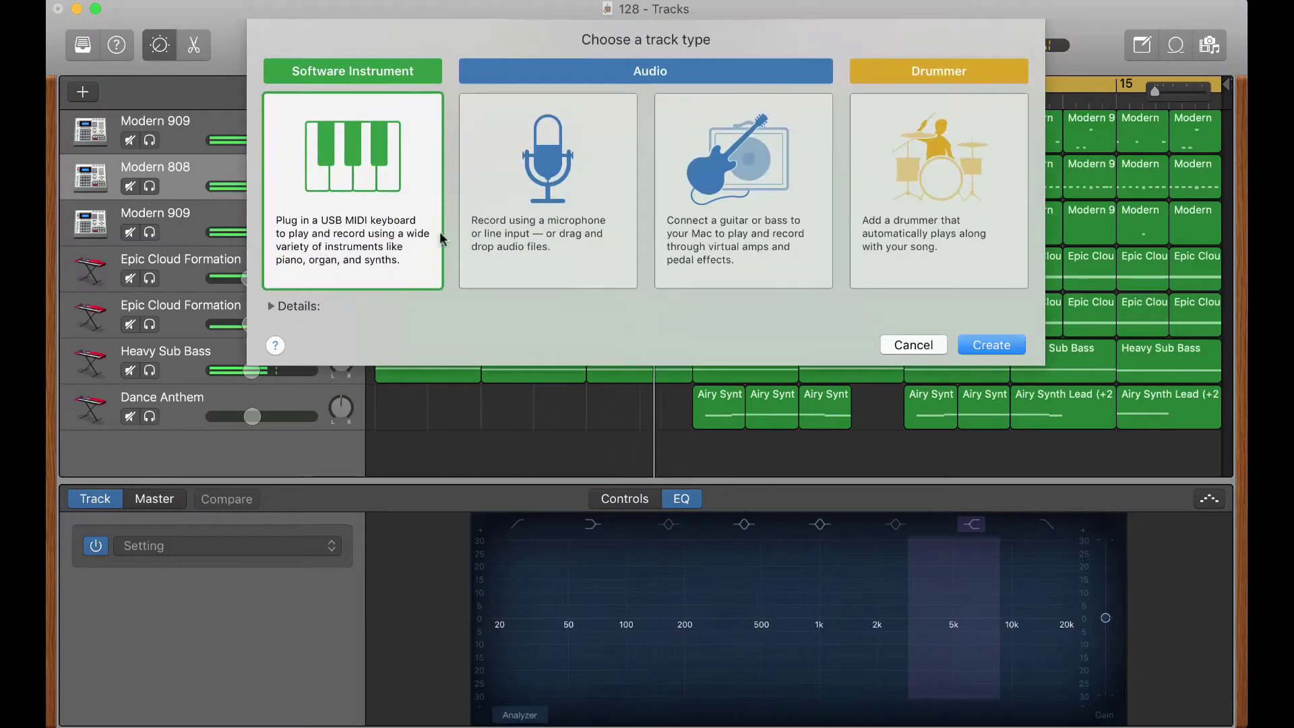
{"action": "key", "text": "Return"}
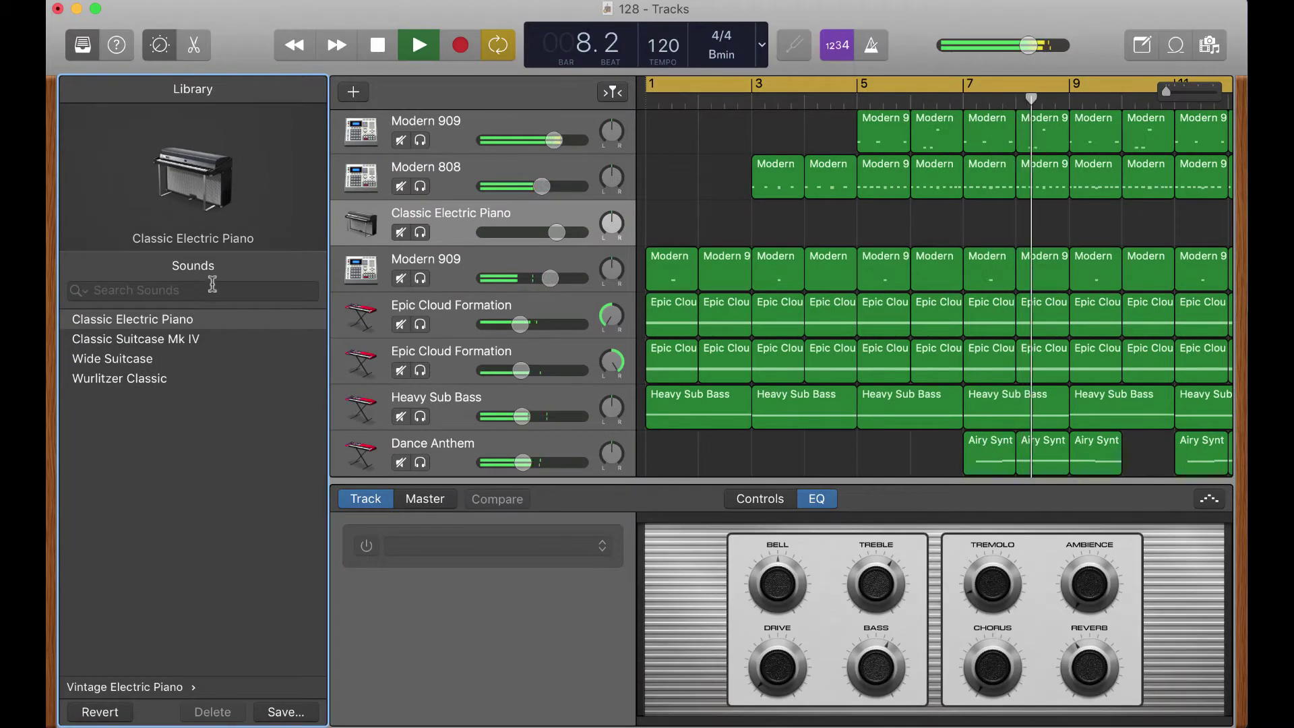
{"action": "left_click", "coordinate": [102, 680]}
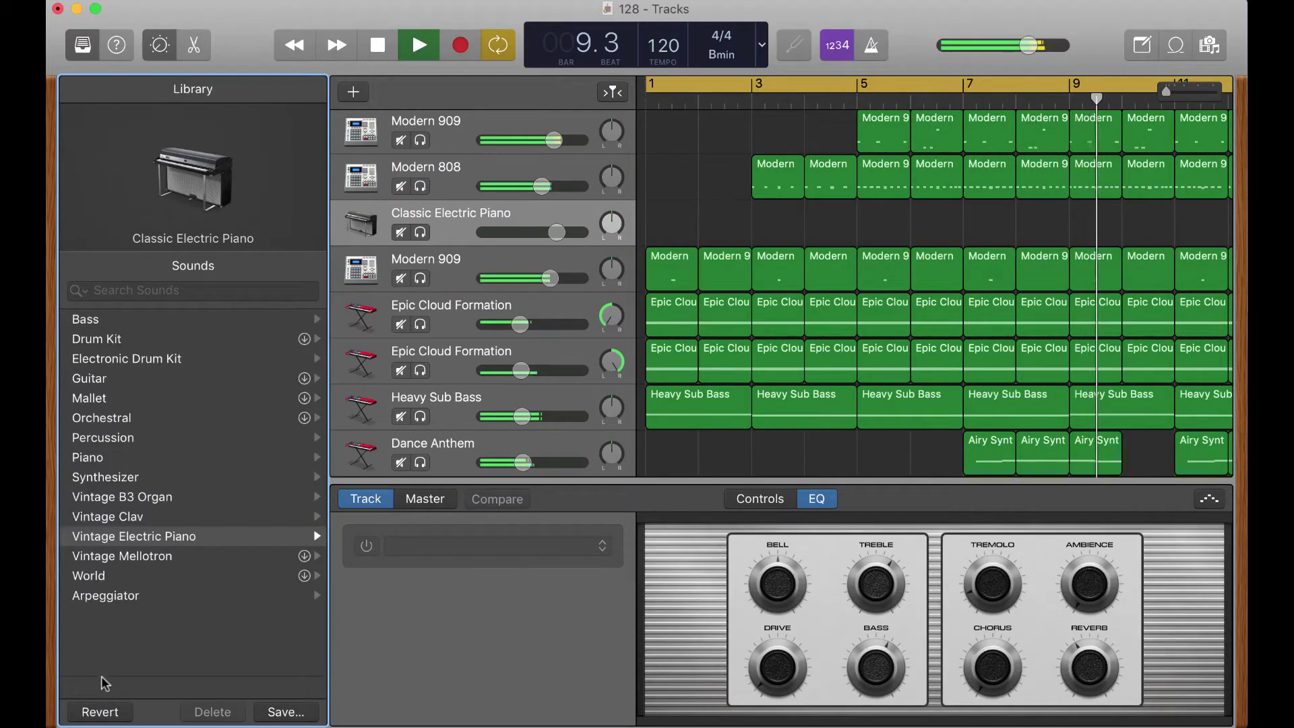
{"action": "left_click", "coordinate": [132, 476]}
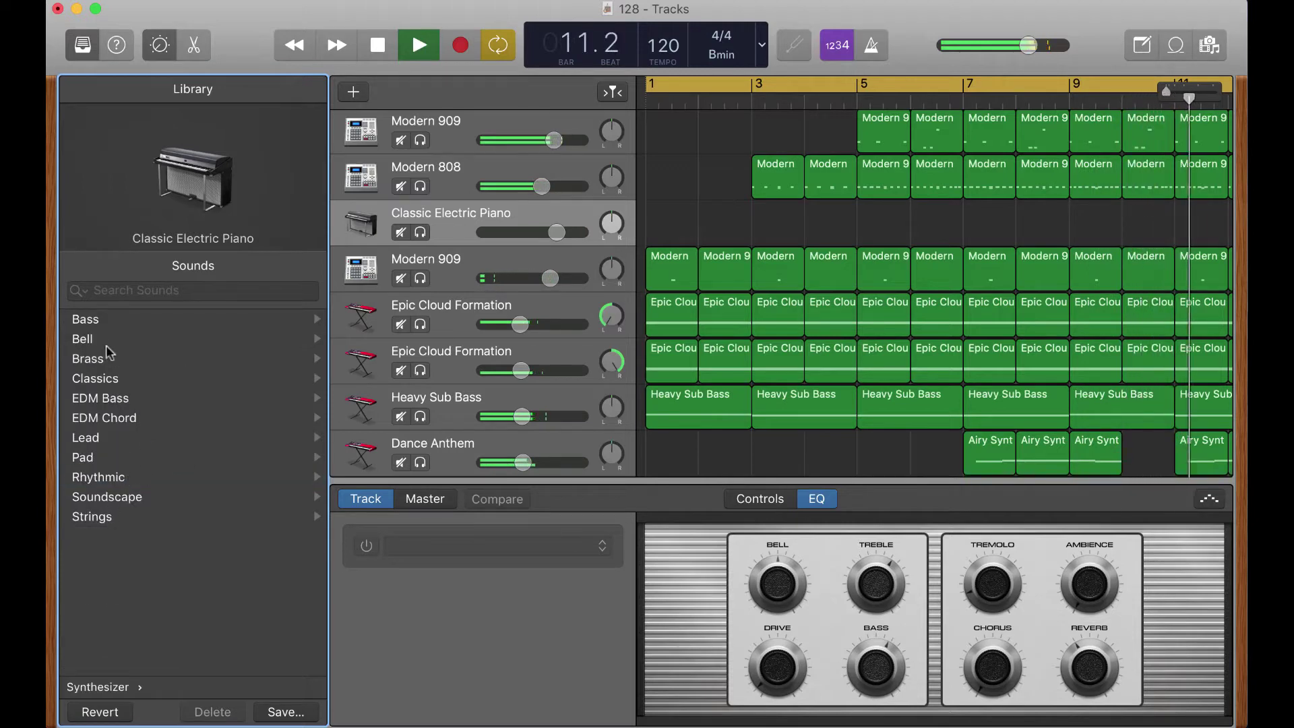
{"action": "left_click", "coordinate": [99, 687]}
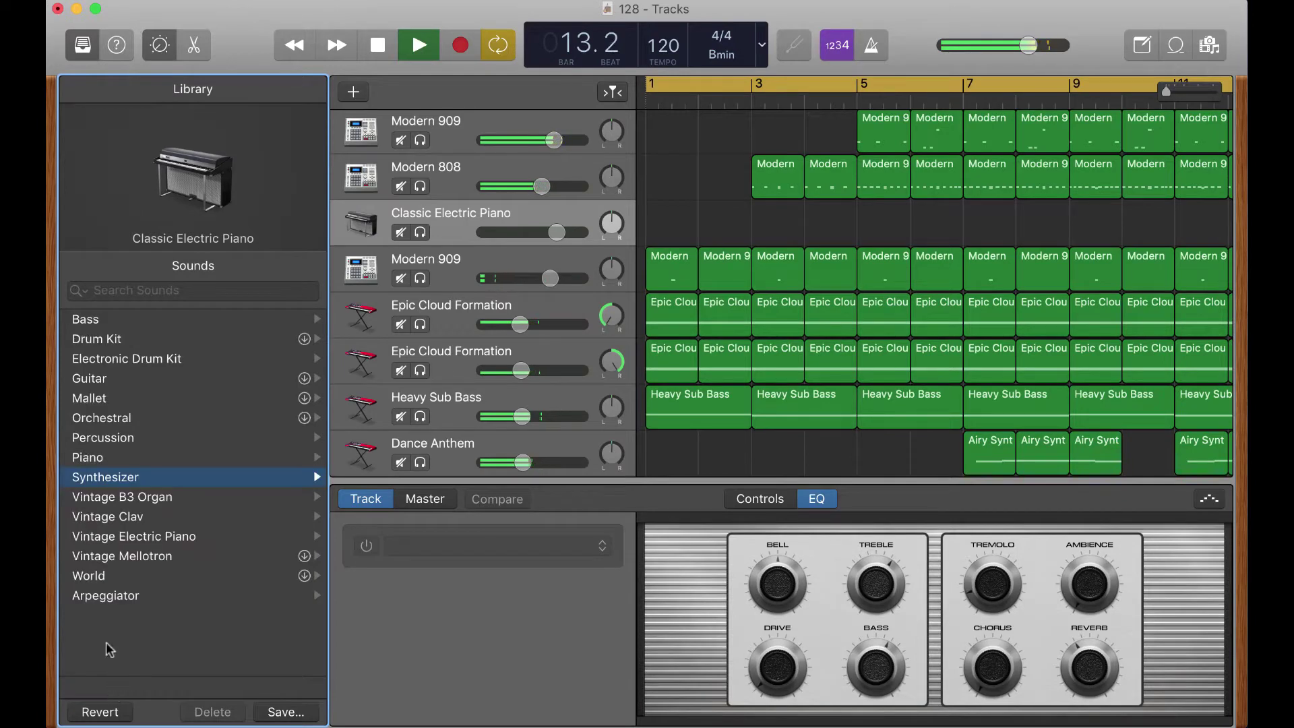
Step: Load the Alien Language sound from the Arpeggiator's Synth Basics category onto the new instrument track
{"action": "left_click", "coordinate": [134, 595]}
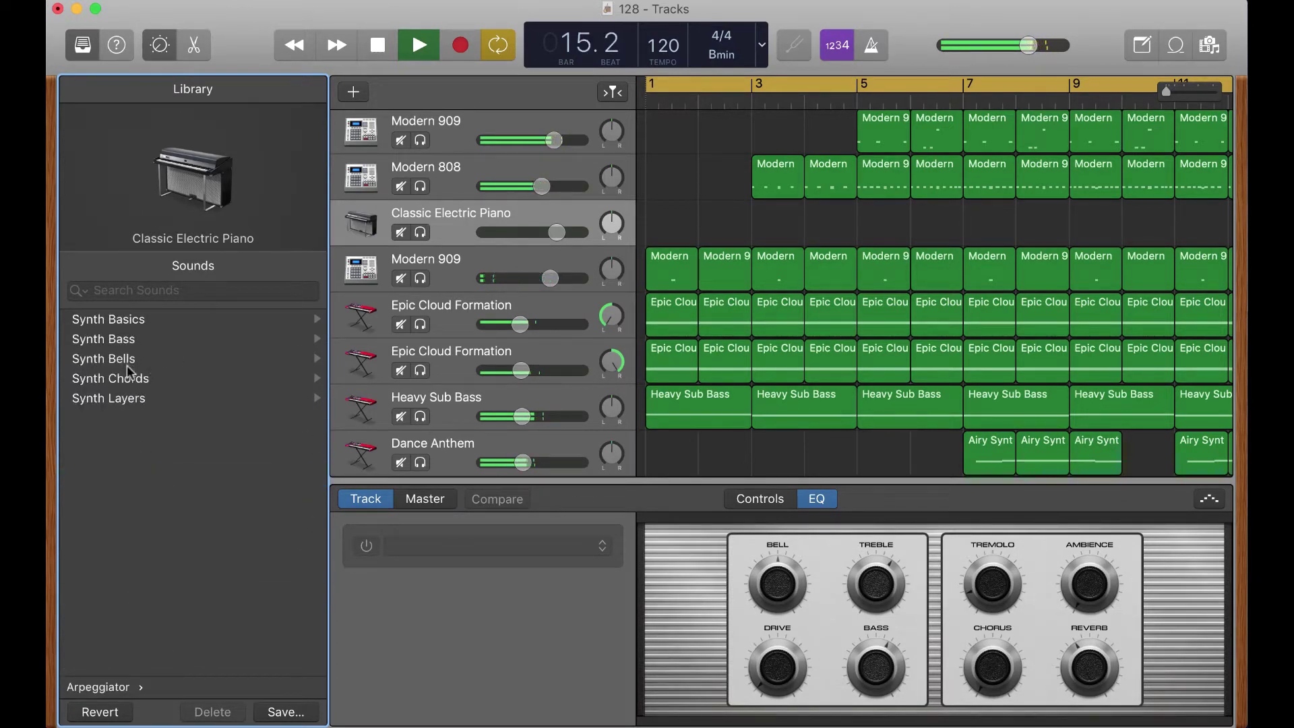
{"action": "left_click", "coordinate": [135, 325]}
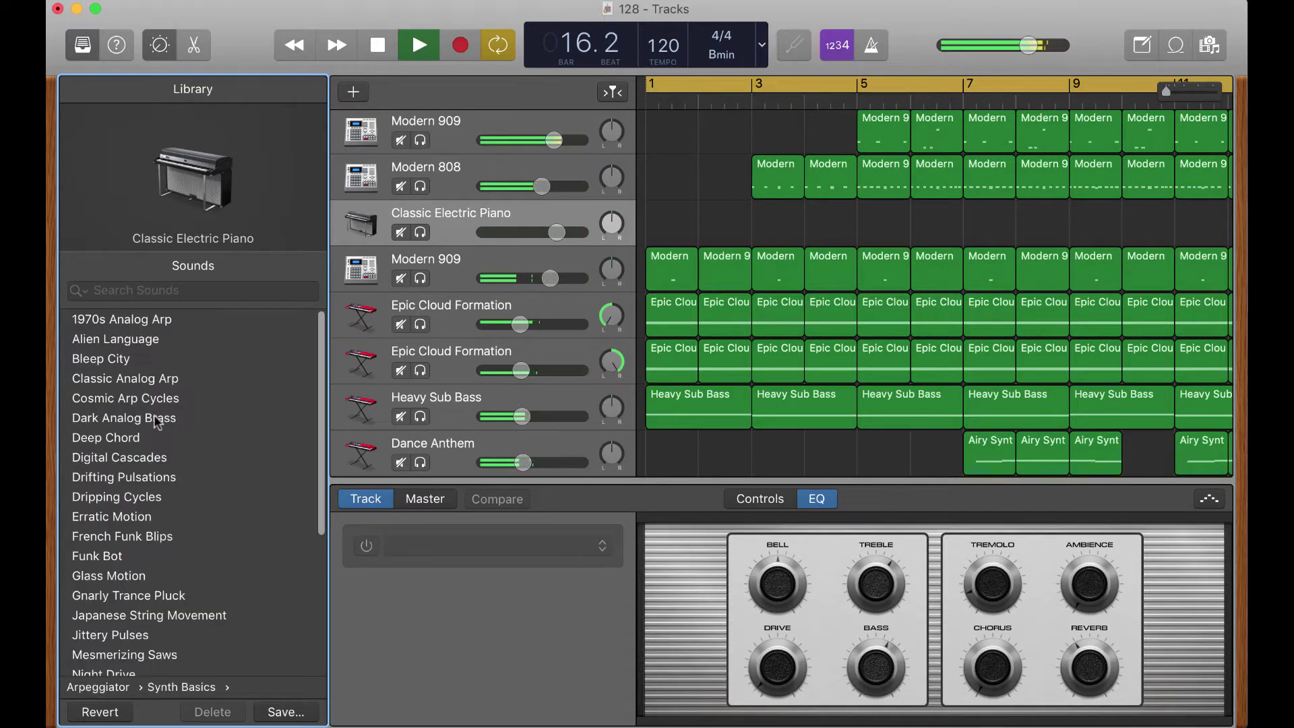
{"action": "scroll", "coordinate": [168, 590], "scroll_direction": "down", "scroll_amount": 5}
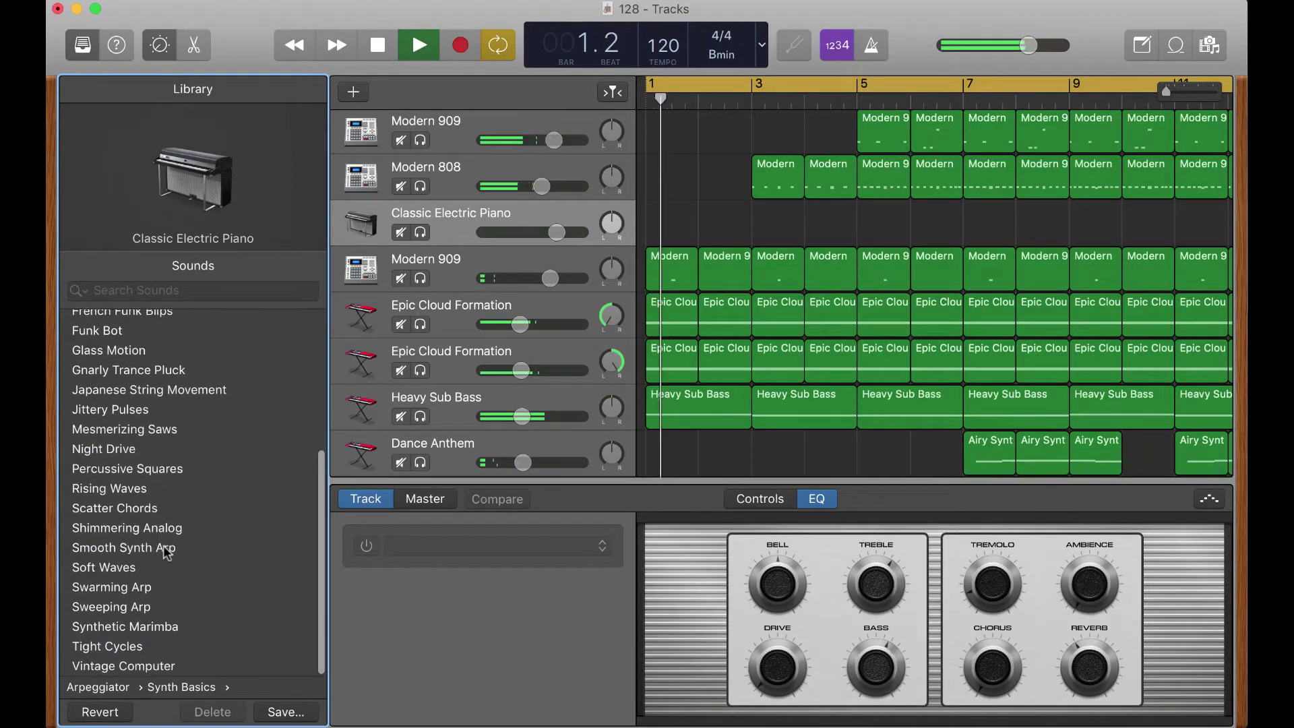
{"action": "scroll", "coordinate": [167, 553], "scroll_direction": "up", "scroll_amount": 5}
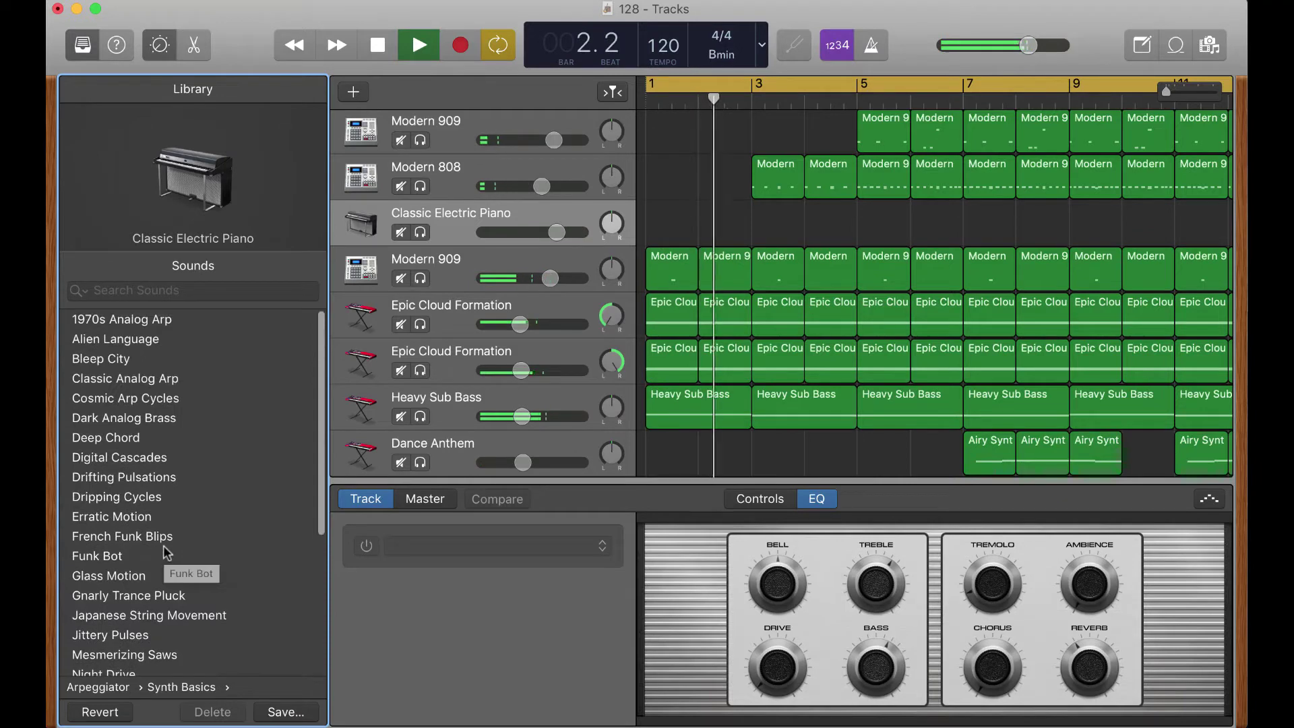
{"action": "scroll", "coordinate": [674, 426], "scroll_direction": "down", "scroll_amount": 2}
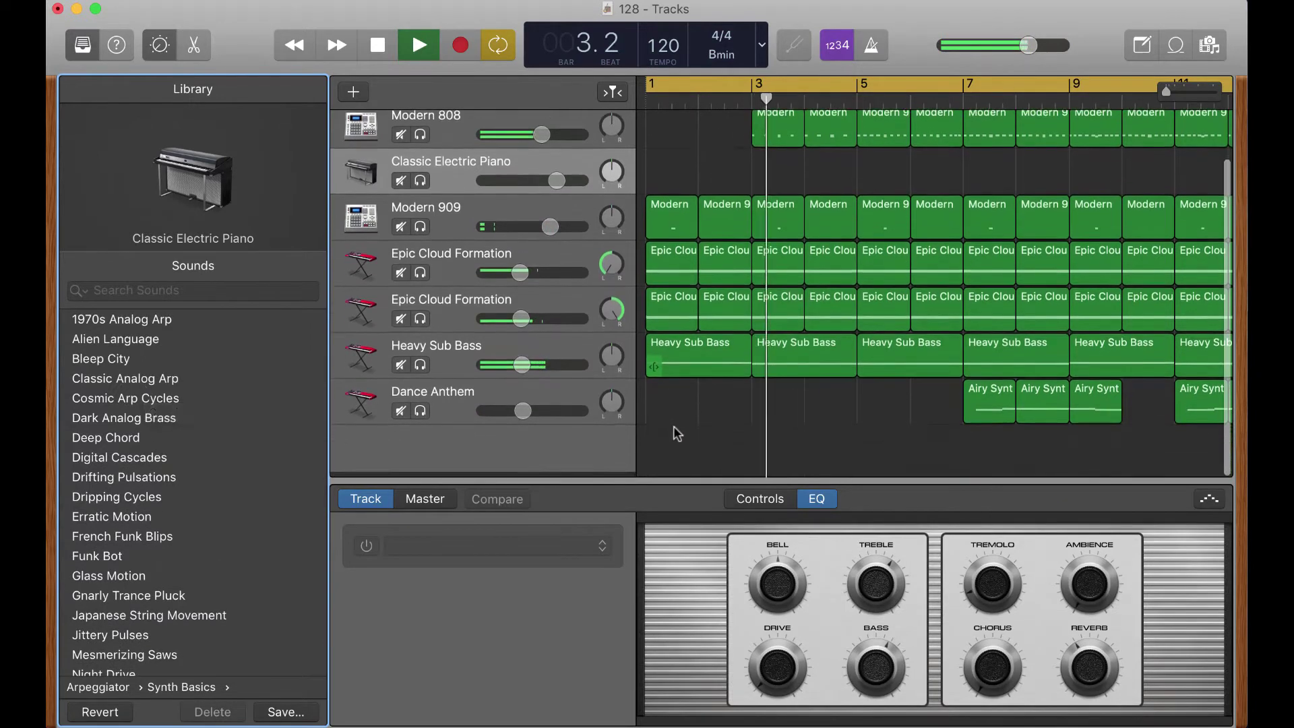
{"action": "left_click", "coordinate": [134, 342]}
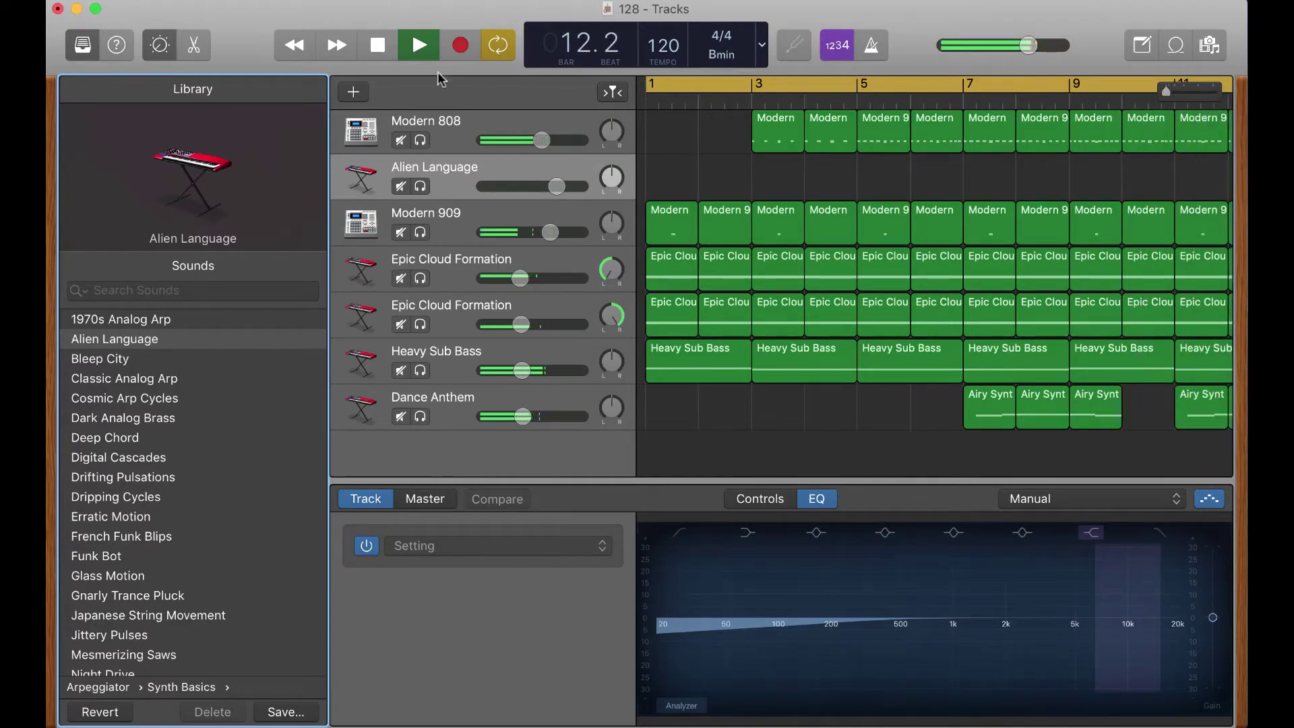
Step: Stop playback and copy all regions of the first Epic Cloud Formation track
{"action": "left_click", "coordinate": [617, 270]}
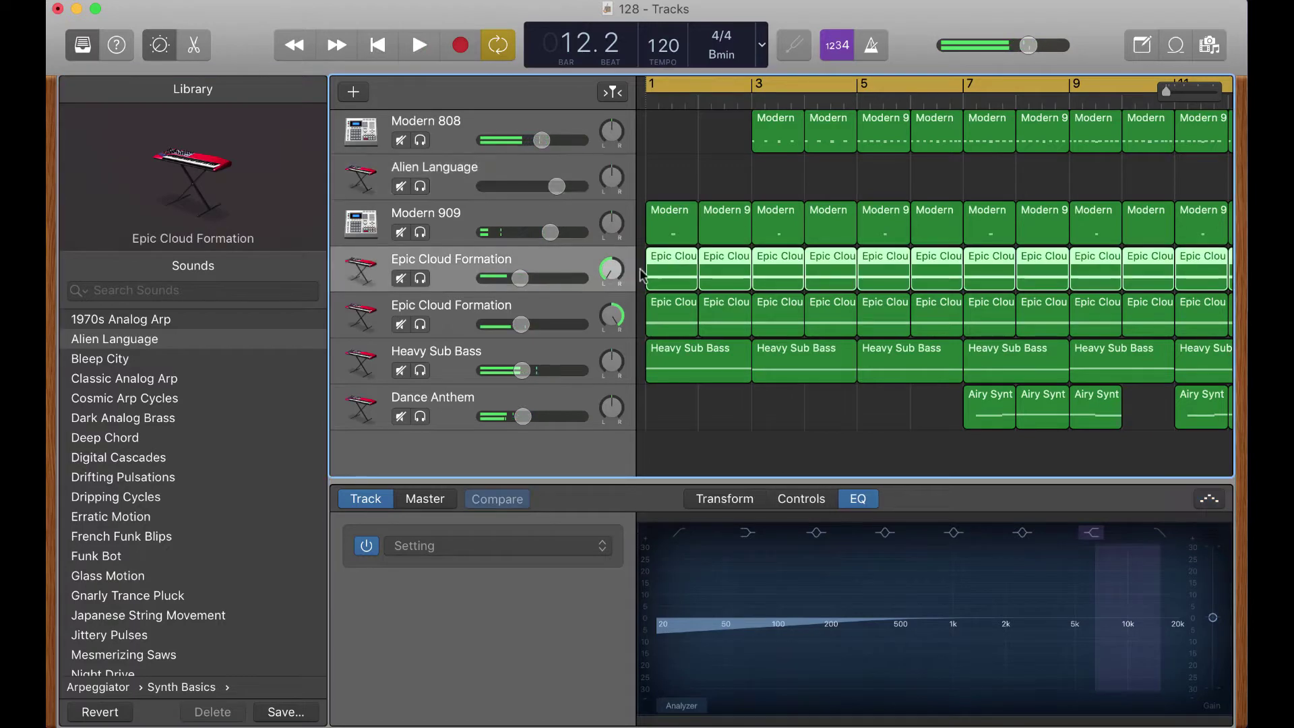
{"action": "right_click", "coordinate": [445, 272]}
{"action": "key", "text": "Escape"}
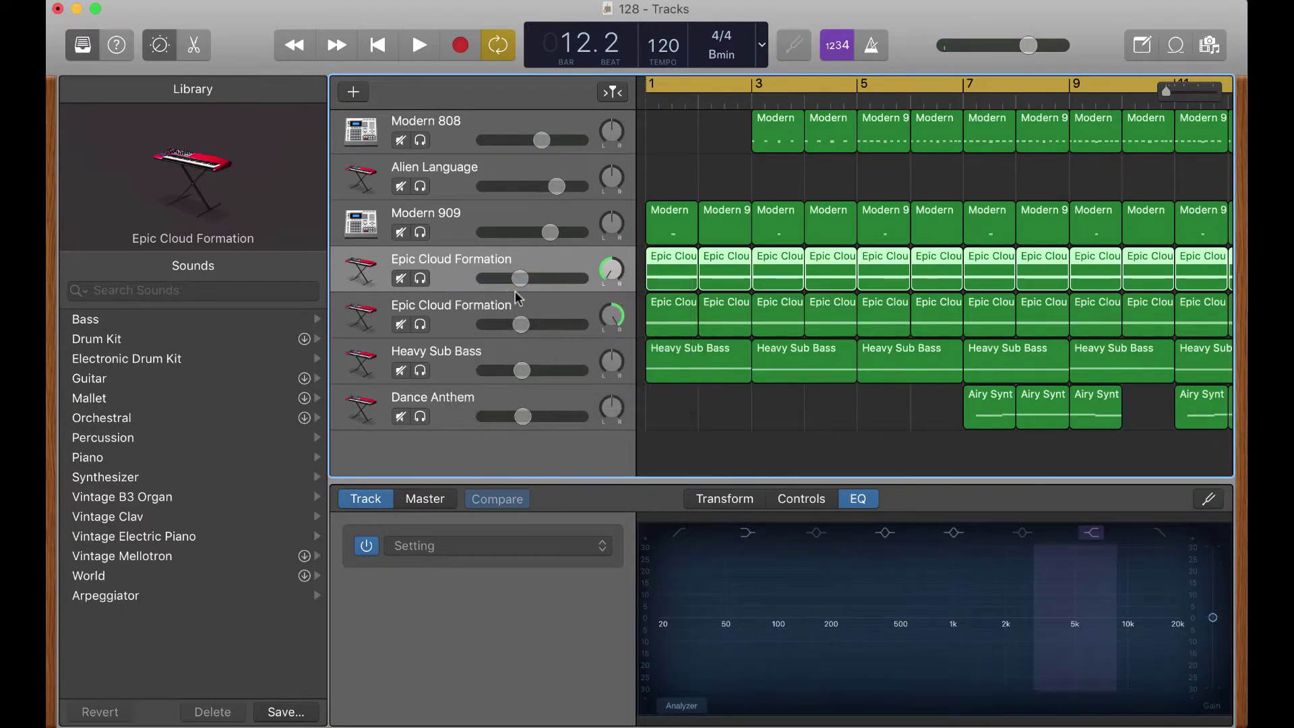
Step: Add an audio track below Dance Anthem, paste the copied Epic Cloud Formation regions onto it from bar 1, and play the song
{"action": "key", "text": "alt+super+a"}
{"action": "left_click_drag", "start_coordinate": [517, 308], "coordinate": [506, 467]}
{"action": "scroll", "coordinate": [505, 467], "scroll_direction": "down", "scroll_amount": 2}
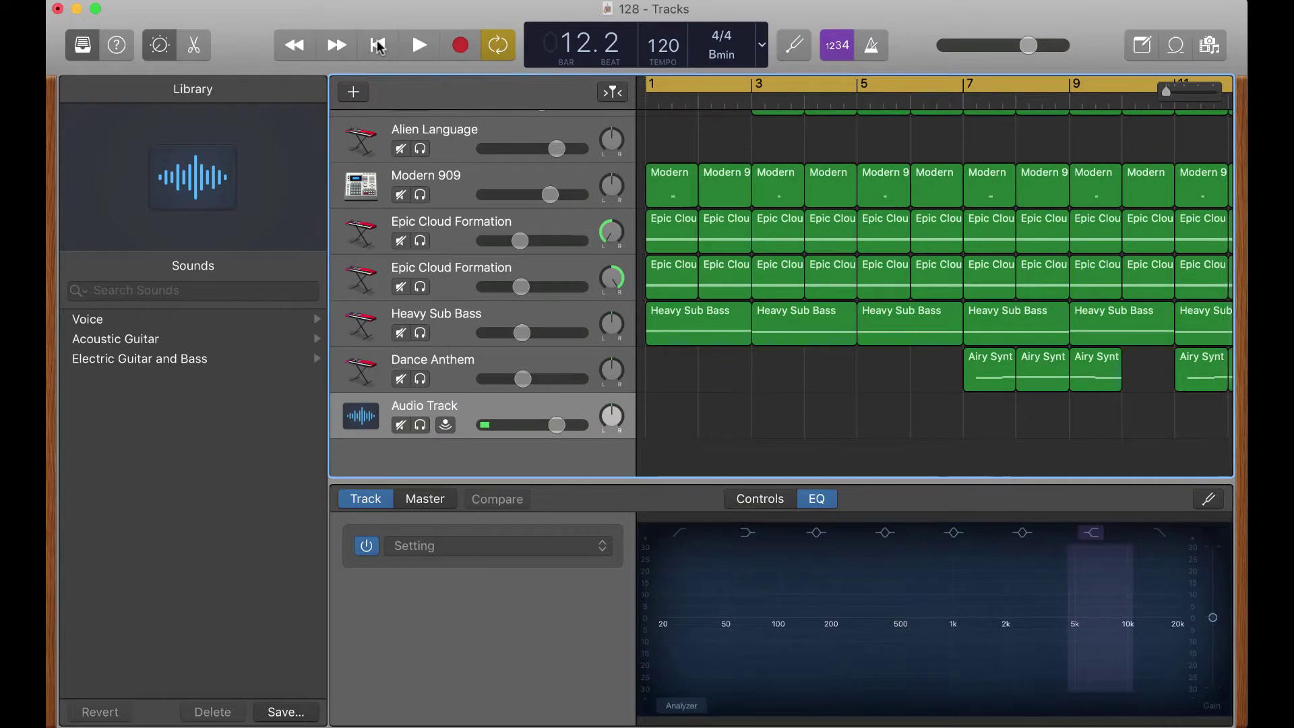
{"action": "left_click", "coordinate": [378, 46]}
{"action": "key", "text": "super+v"}
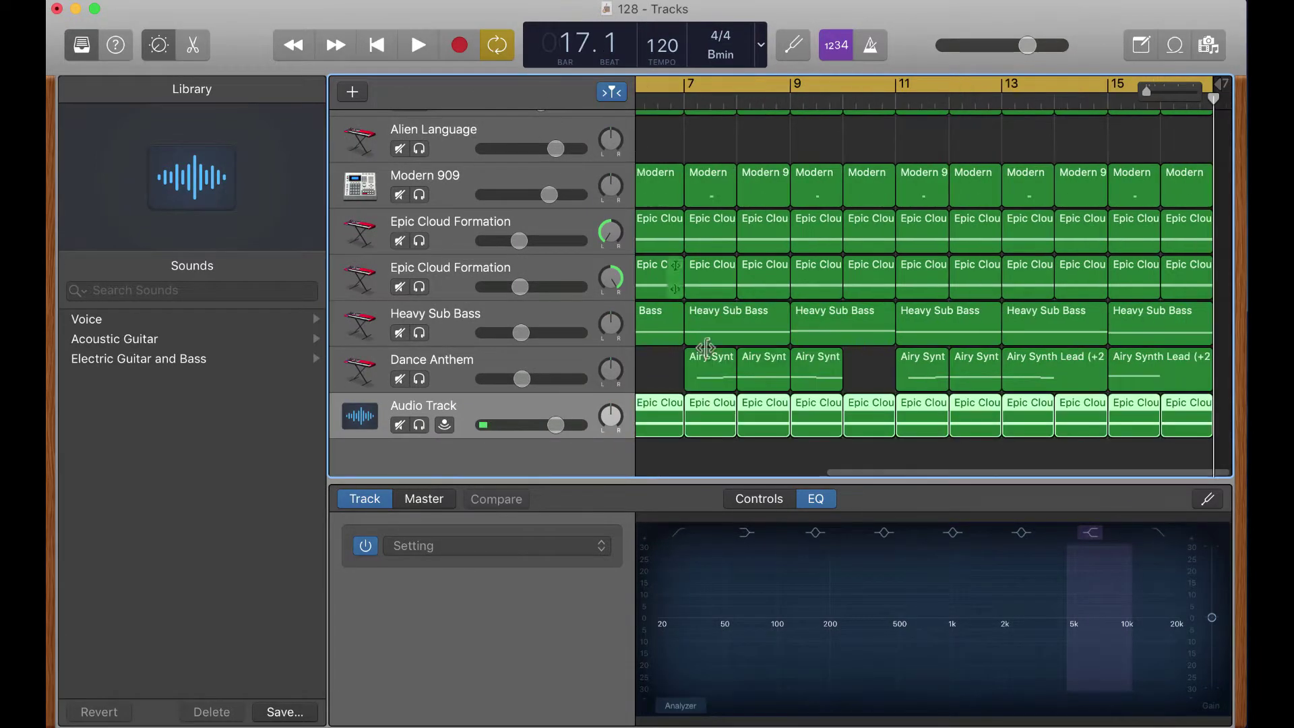
{"action": "scroll", "coordinate": [716, 398], "scroll_direction": "left", "scroll_amount": 3}
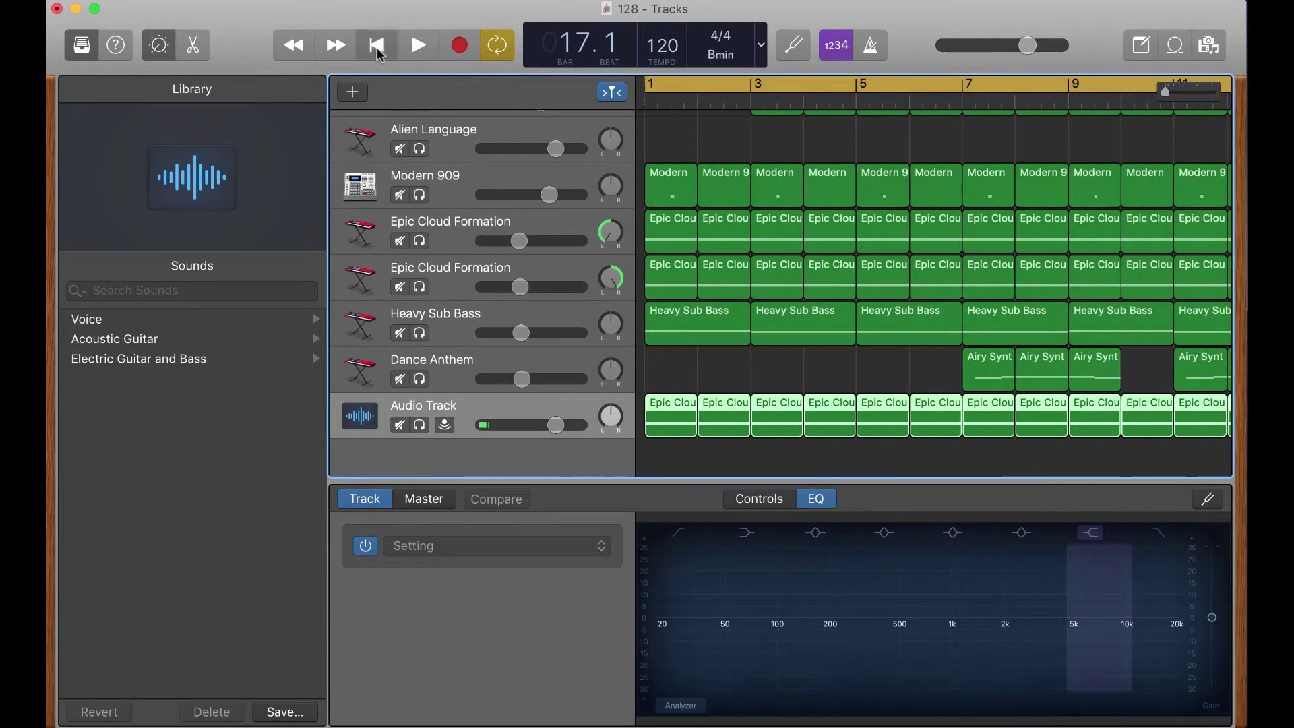
{"action": "left_click", "coordinate": [377, 47]}
{"action": "left_click", "coordinate": [408, 47]}
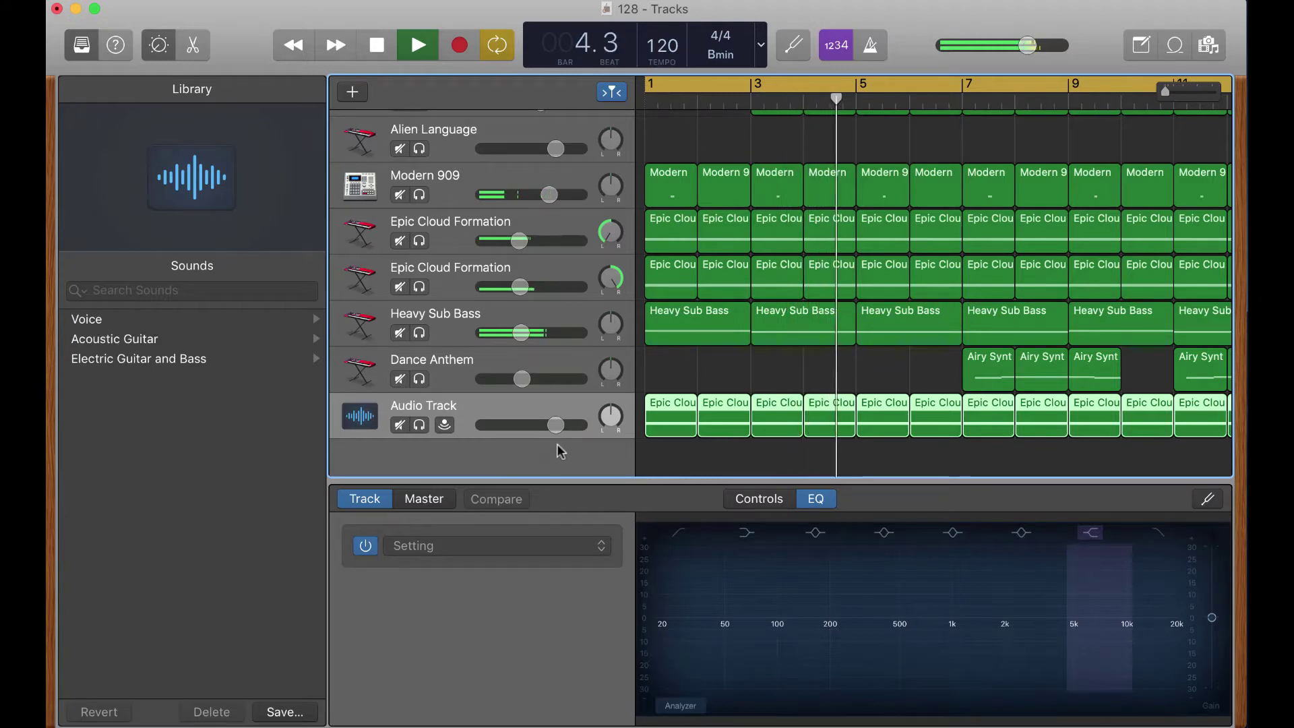
Step: Stop playback and delete the pasted regions together with the audio track
{"action": "key", "text": "space"}
{"action": "key", "text": "Delete"}
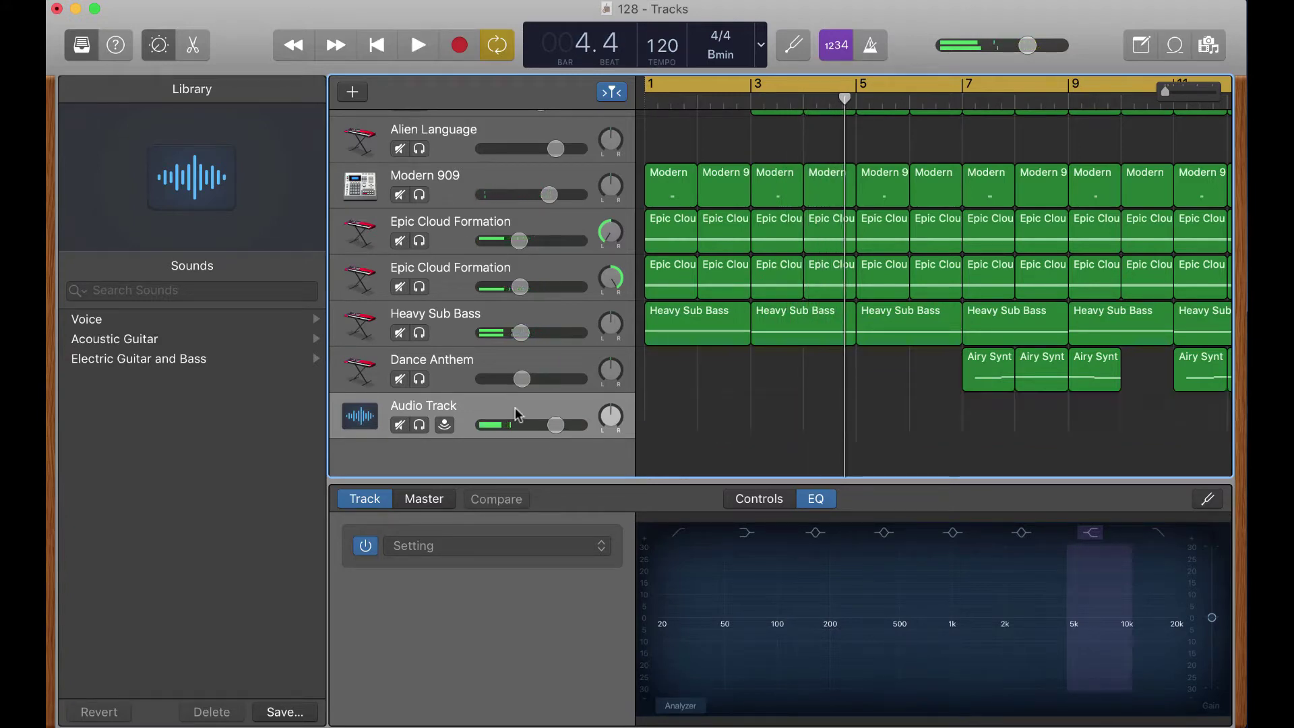
{"action": "key", "text": "super+Delete"}
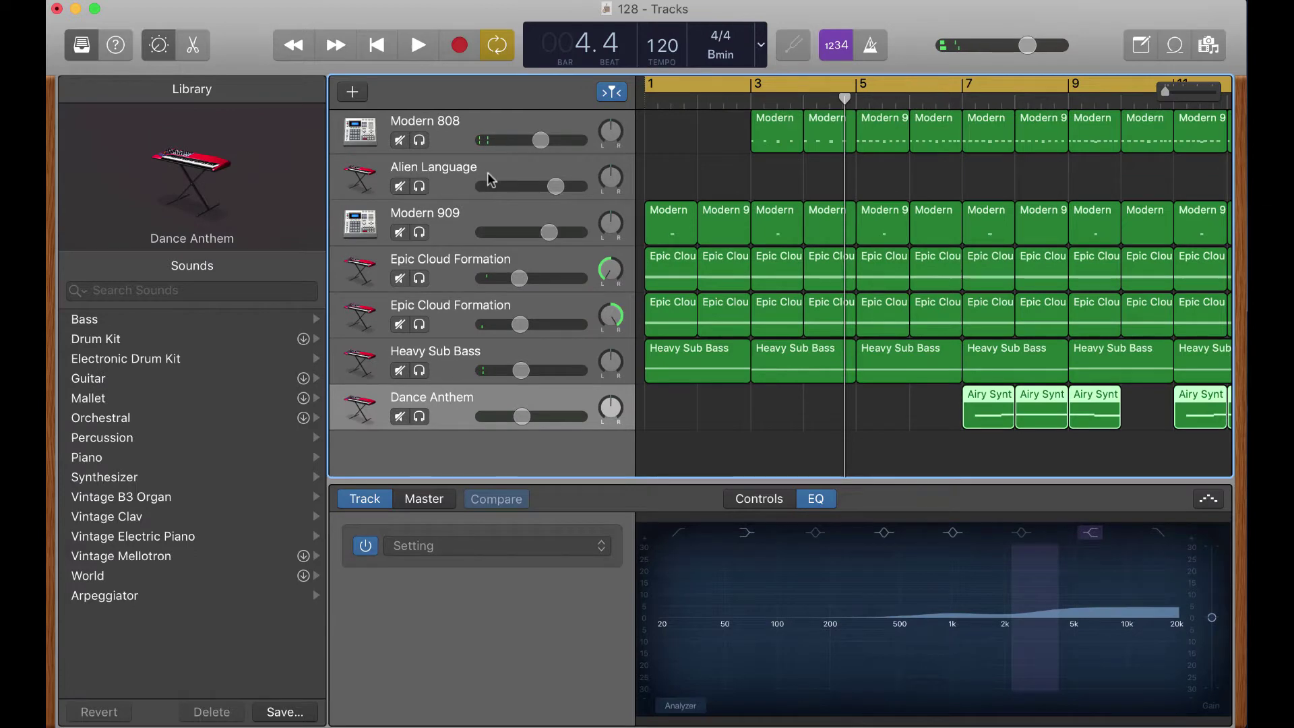
Step: Paste the copied Epic Cloud Formation regions onto the Alien Language track from bar 1, and play the song from the start
{"action": "left_click", "coordinate": [491, 180]}
{"action": "scroll", "coordinate": [720, 218], "scroll_direction": "up", "scroll_amount": 1}
{"action": "scroll", "coordinate": [717, 217], "scroll_direction": "right", "scroll_amount": 1}
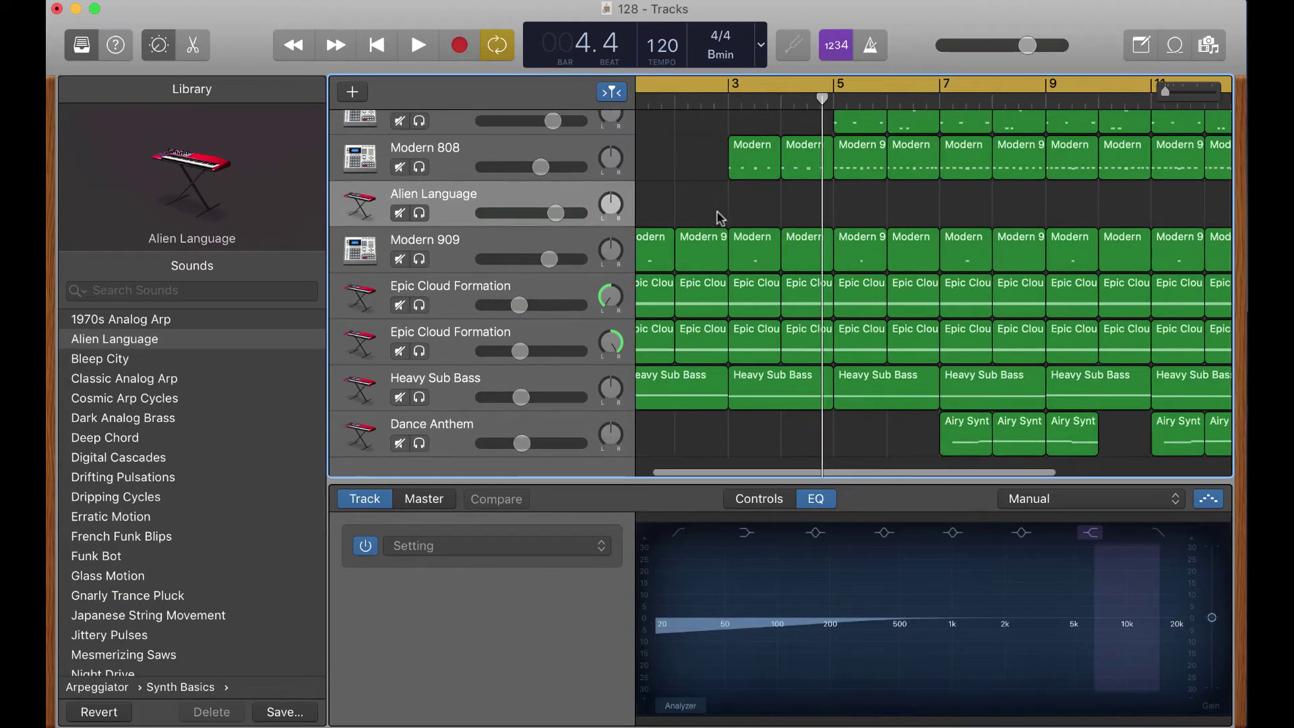
{"action": "scroll", "coordinate": [719, 218], "scroll_direction": "left", "scroll_amount": 3}
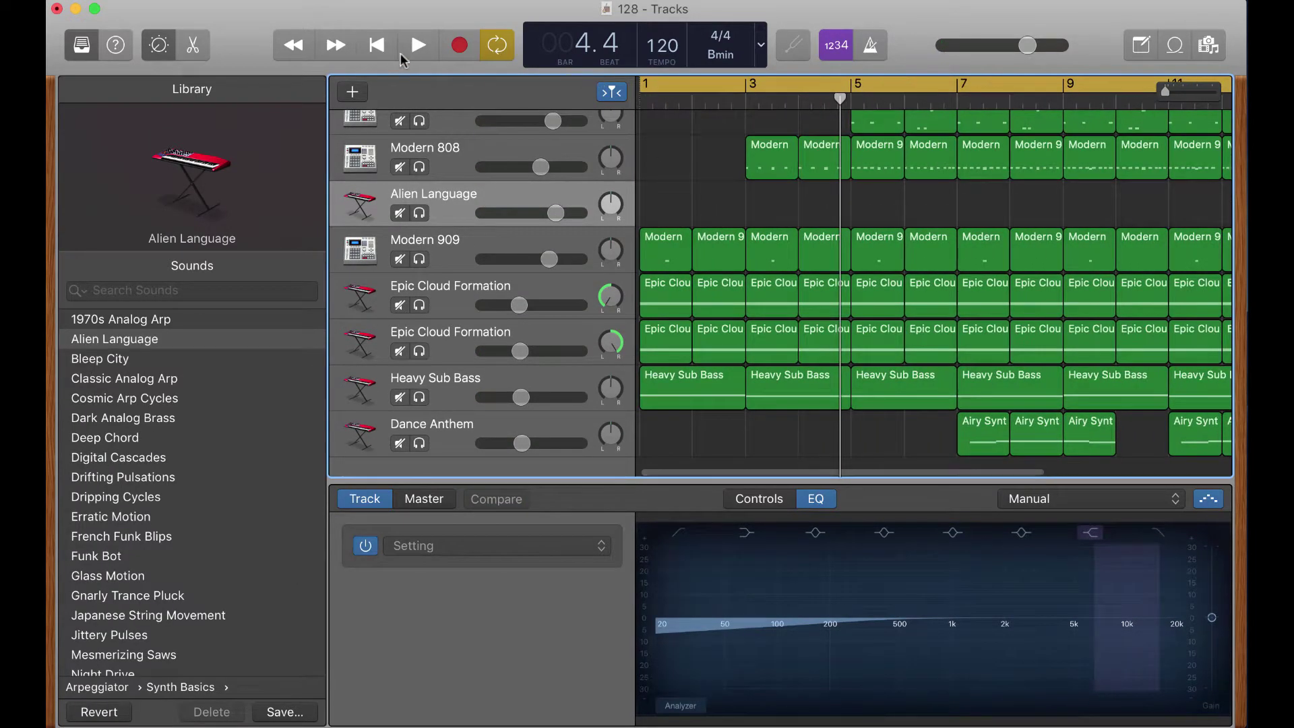
{"action": "left_click", "coordinate": [402, 59]}
{"action": "key", "text": "super+v"}
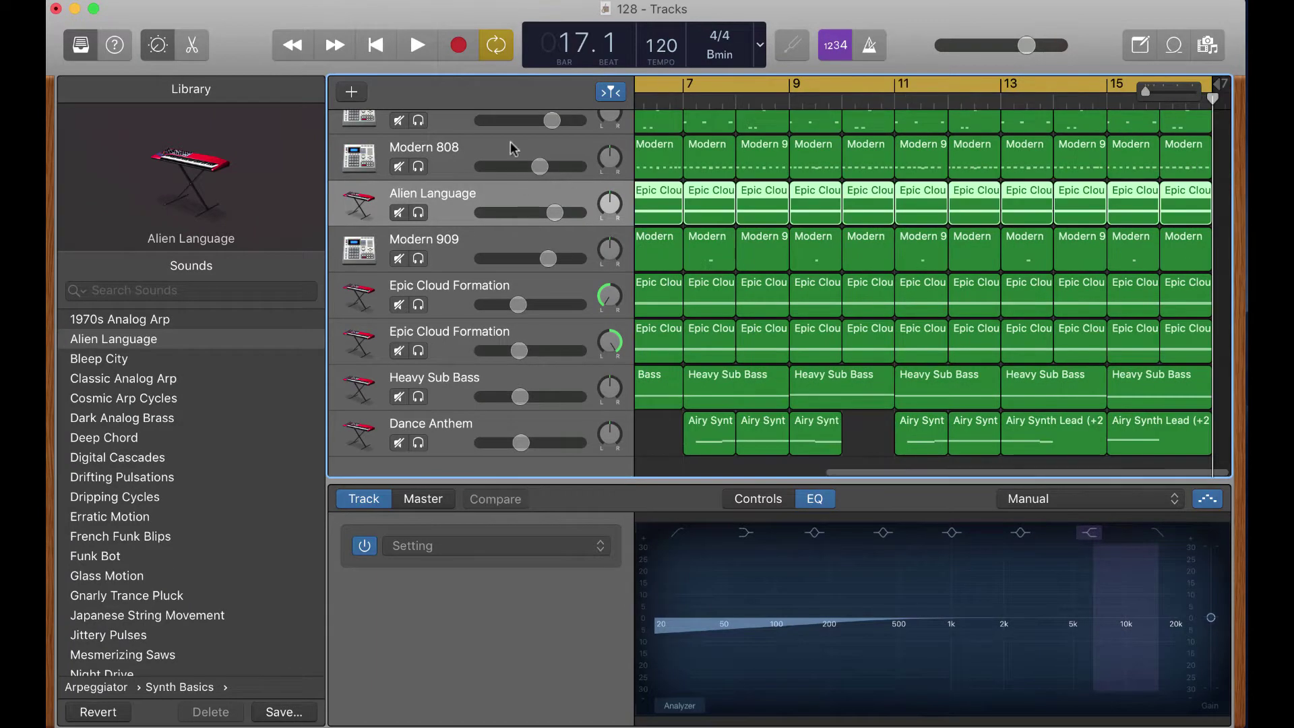
{"action": "left_click", "coordinate": [431, 50]}
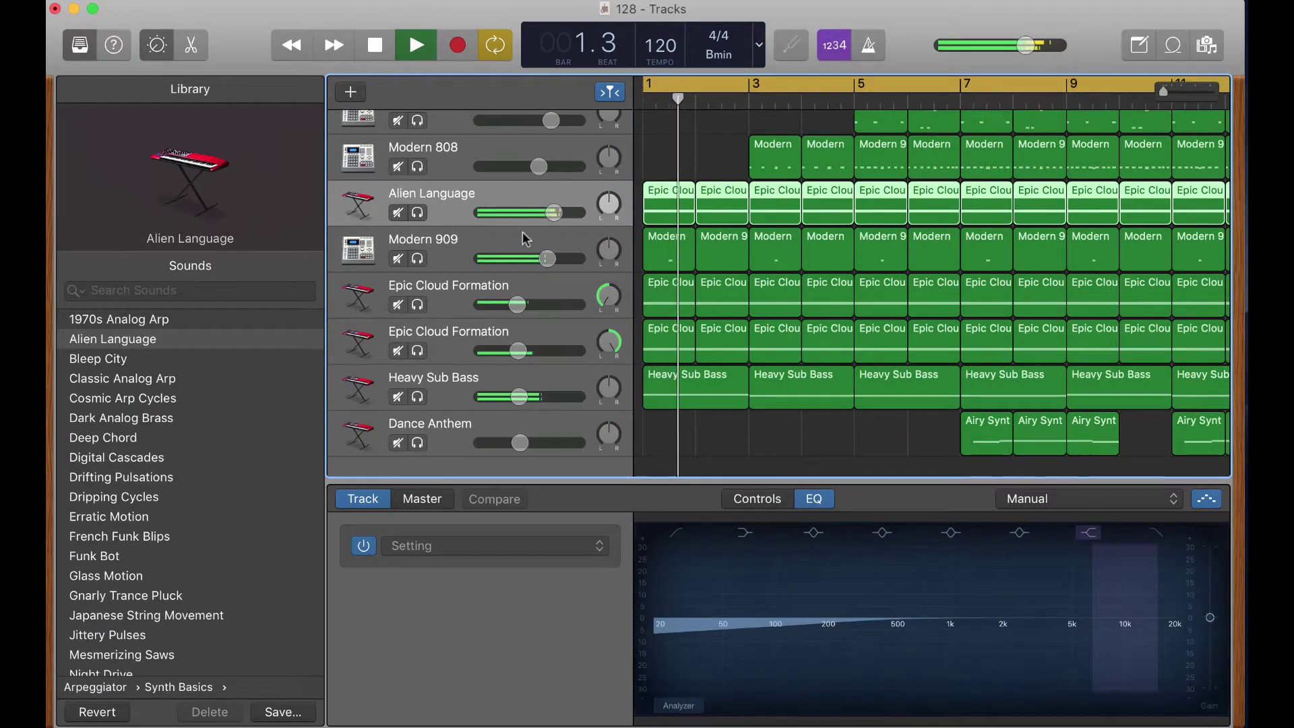
Step: Show the Alien Language track's instrument controls, lower its volume and pan it slightly to the right during playback
{"action": "scroll", "coordinate": [536, 259], "scroll_direction": "down", "scroll_amount": 1}
{"action": "scroll", "coordinate": [536, 259], "scroll_direction": "down", "scroll_amount": 1}
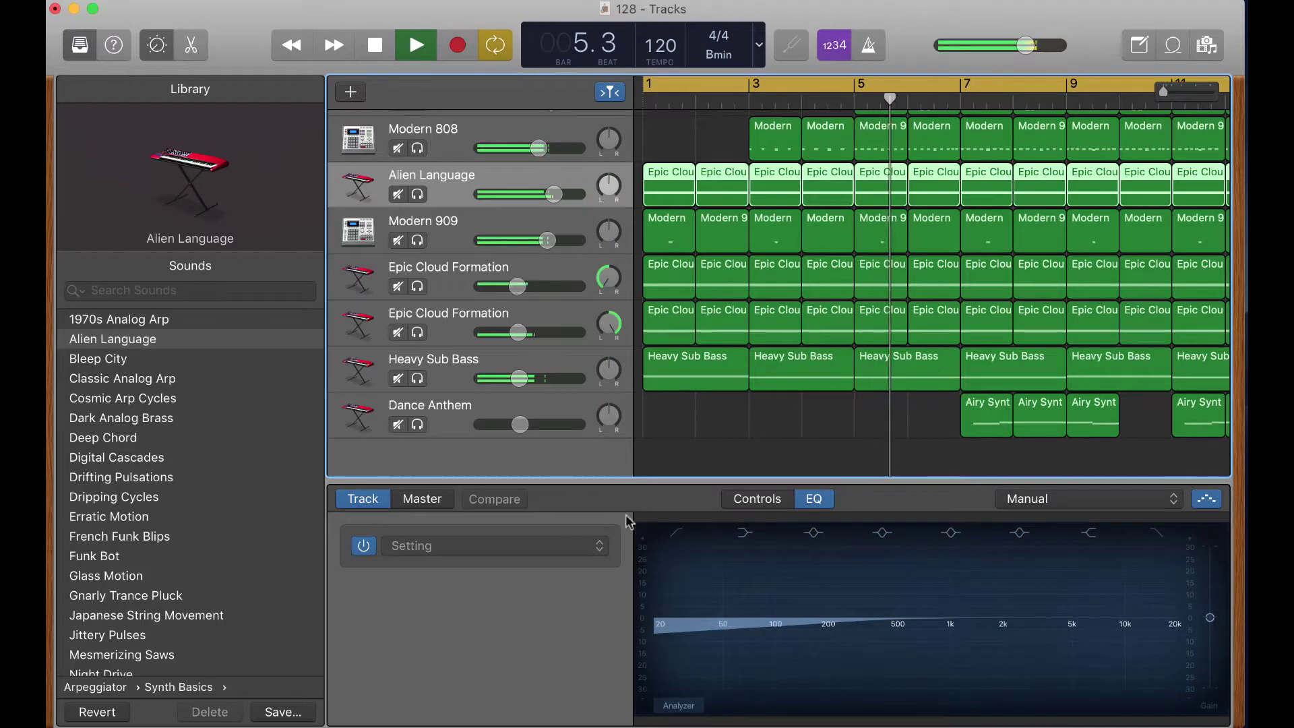
{"action": "left_click", "coordinate": [757, 501]}
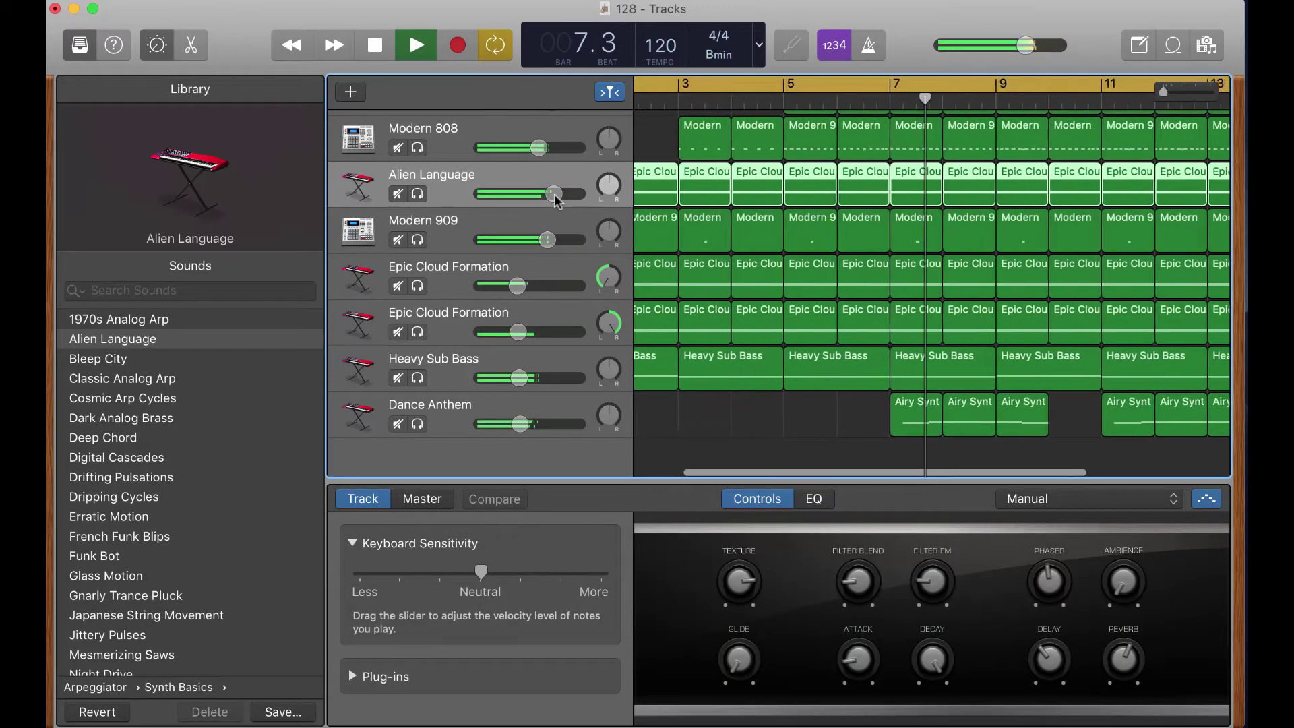
{"action": "mouse_move", "coordinate": [532, 194]}
{"action": "left_click_drag", "start_coordinate": [554, 194], "coordinate": [531, 195]}
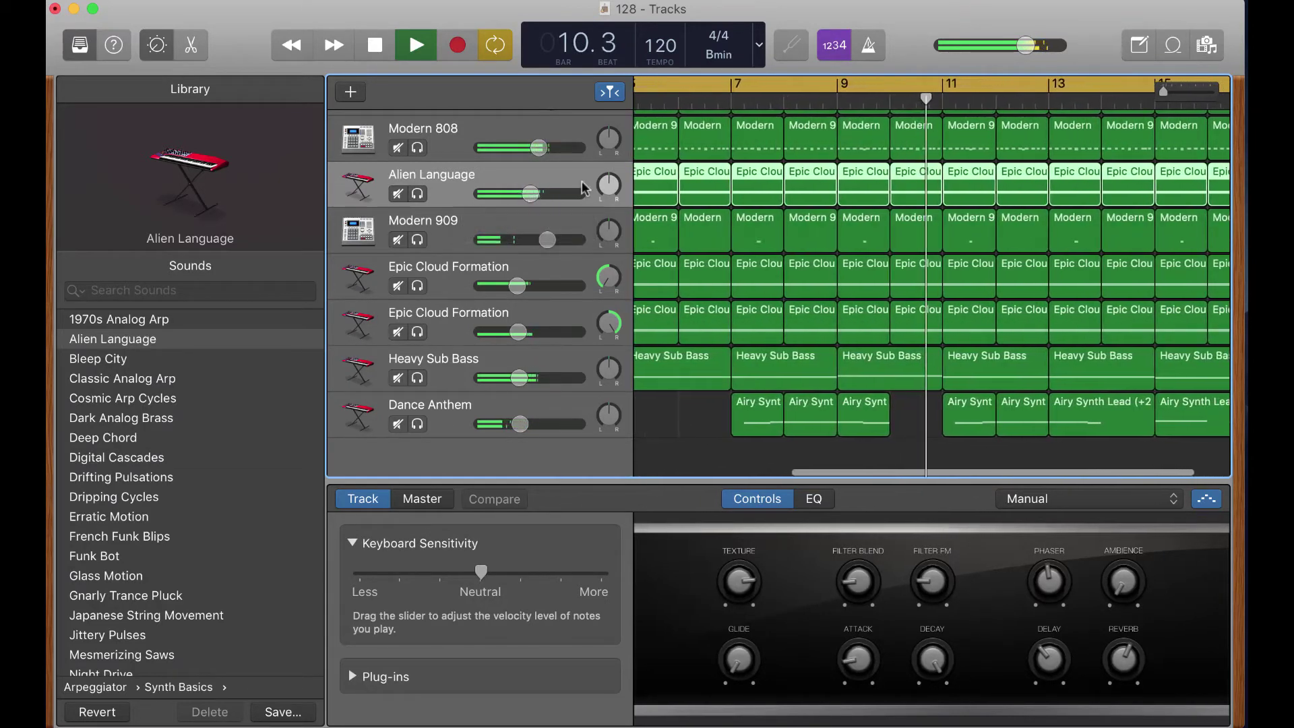
{"action": "left_click_drag", "start_coordinate": [608, 182], "coordinate": [608, 174]}
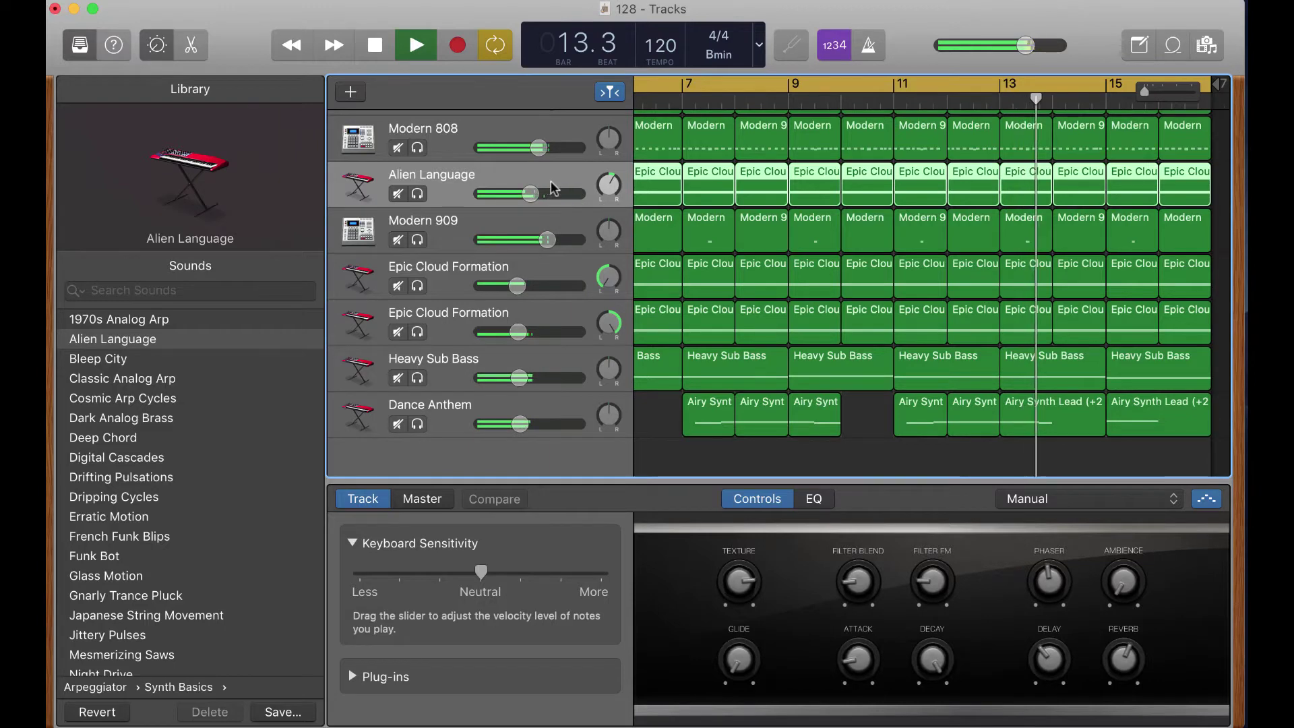
Step: Move the Alien Language track between the Heavy Sub Bass and Dance Anthem tracks
{"action": "scroll", "coordinate": [754, 213], "scroll_direction": "left", "scroll_amount": 10}
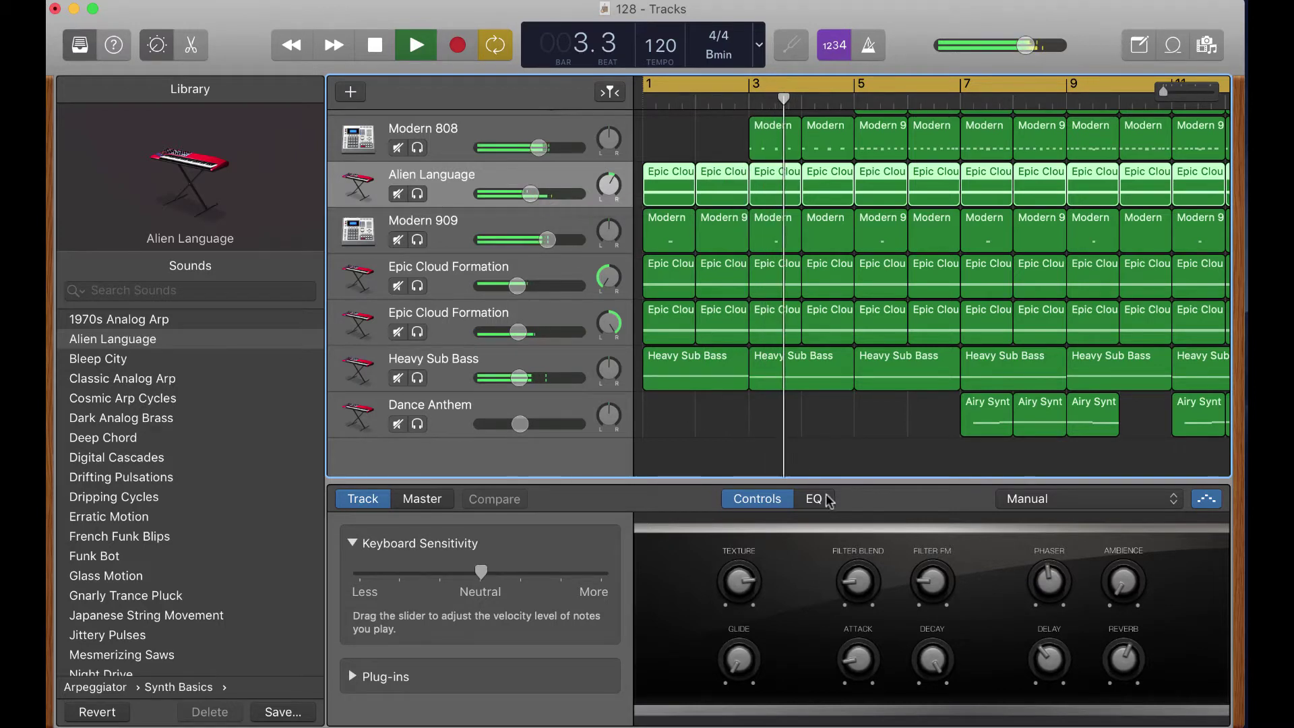
{"action": "scroll", "coordinate": [656, 356], "scroll_direction": "up", "scroll_amount": 1}
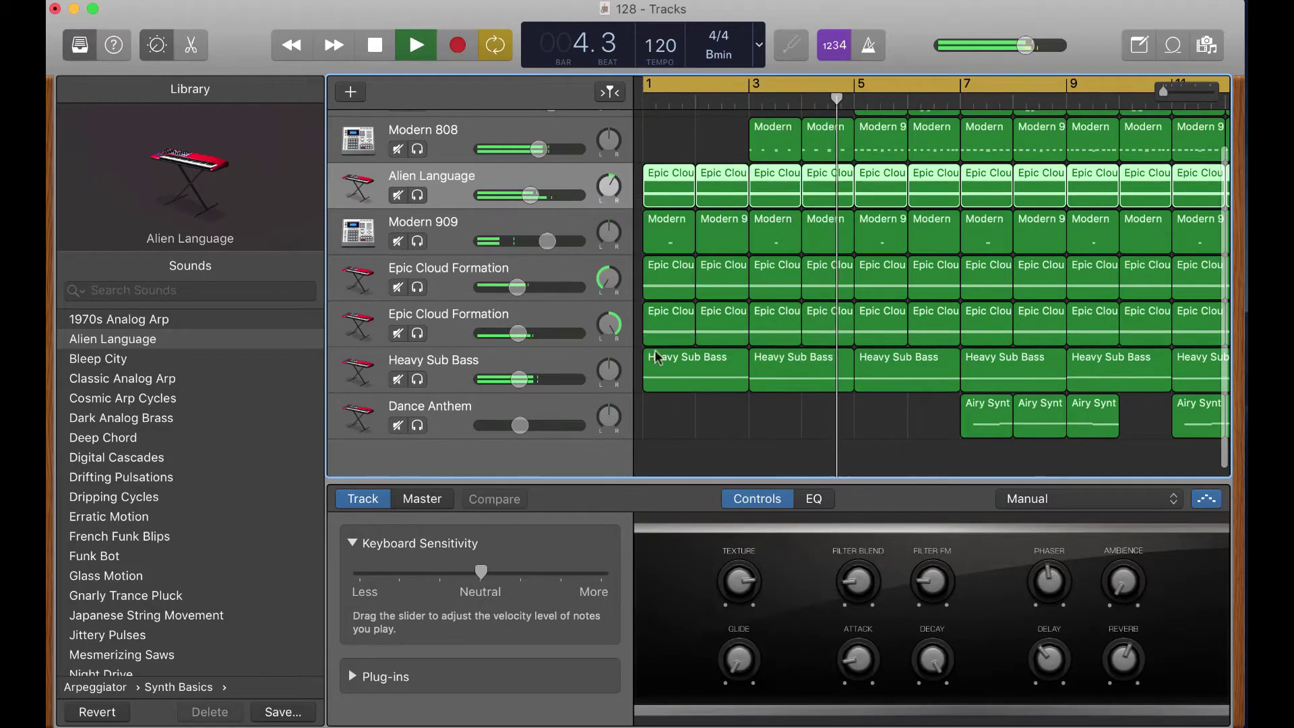
{"action": "scroll", "coordinate": [656, 174], "scroll_direction": "up", "scroll_amount": 2}
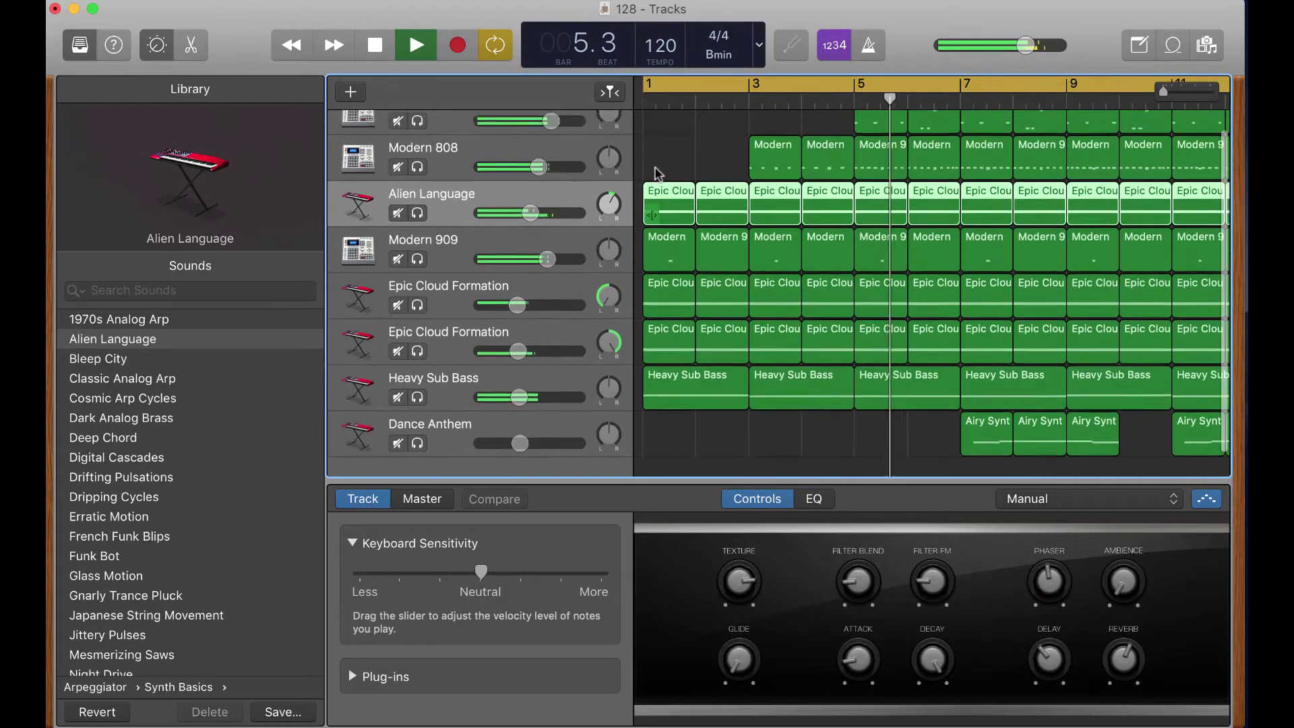
{"action": "left_click_drag", "start_coordinate": [497, 210], "coordinate": [505, 401]}
{"action": "scroll", "coordinate": [521, 386], "scroll_direction": "down", "scroll_amount": 2}
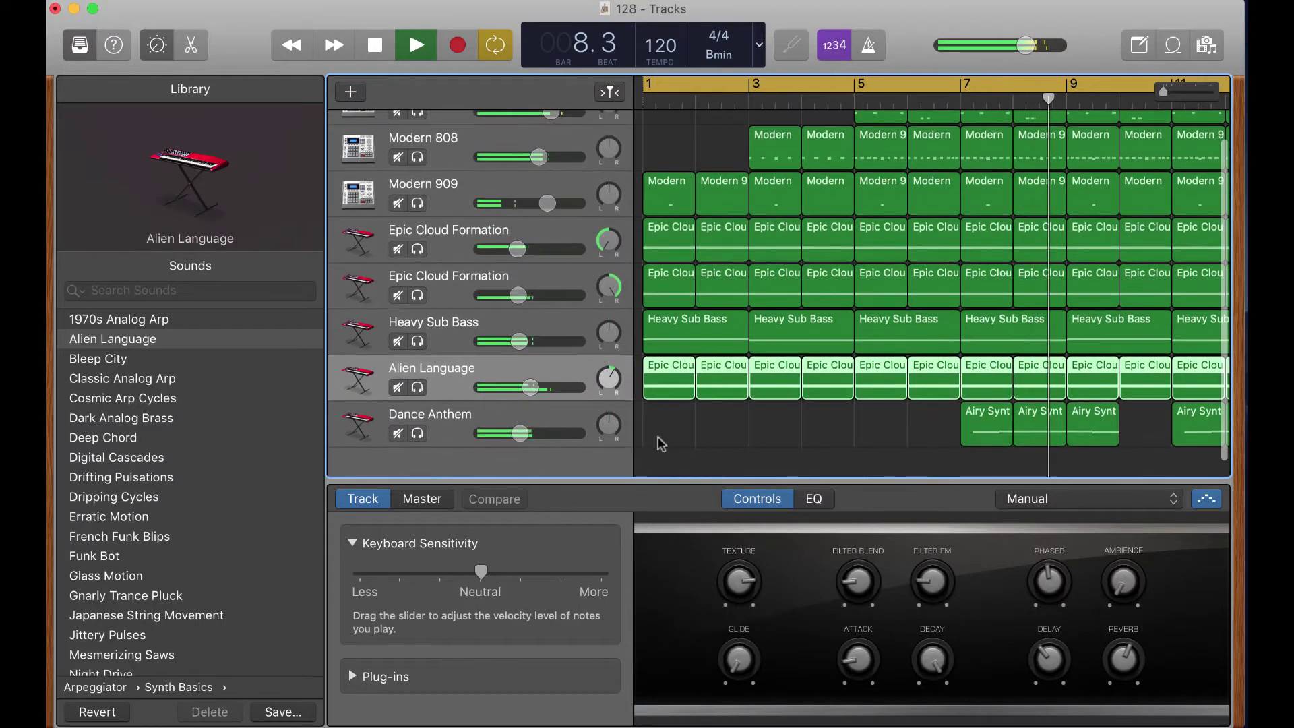
Step: Hide the sound library and review the full track arrangement while the song plays
{"action": "key", "text": "y"}
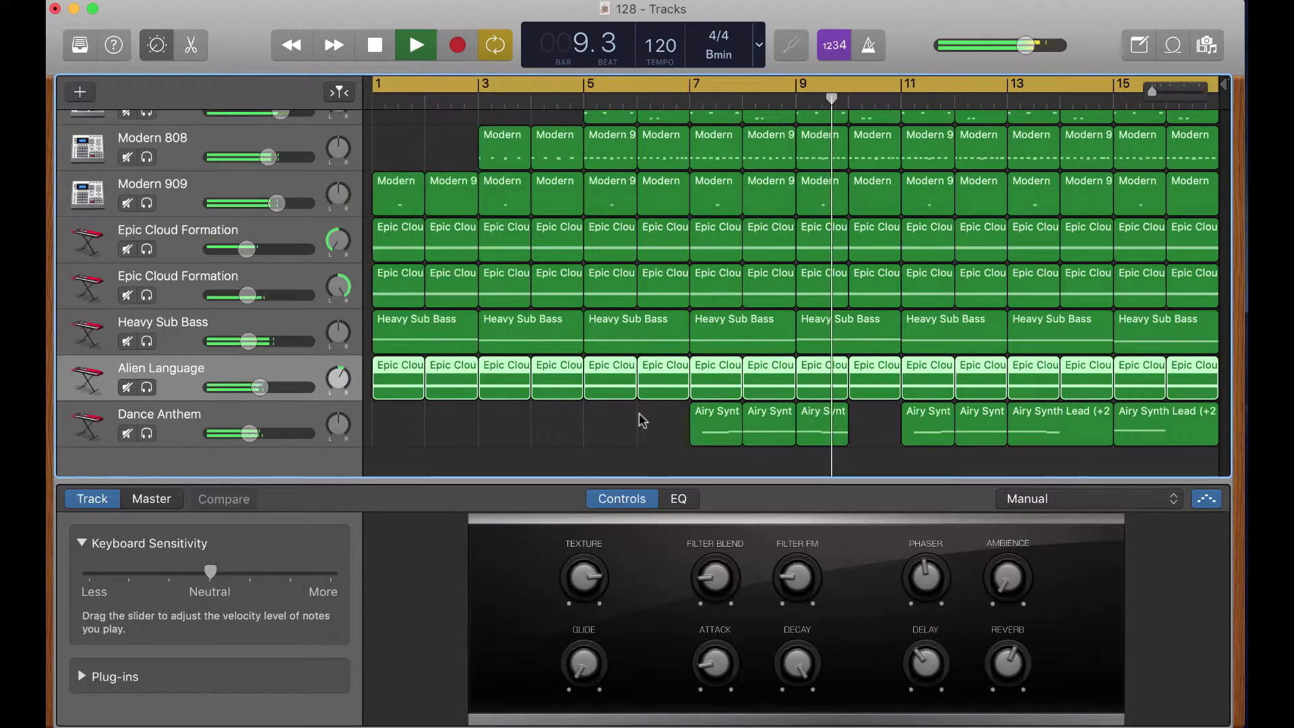
{"action": "scroll", "coordinate": [571, 442], "scroll_direction": "up", "scroll_amount": 2}
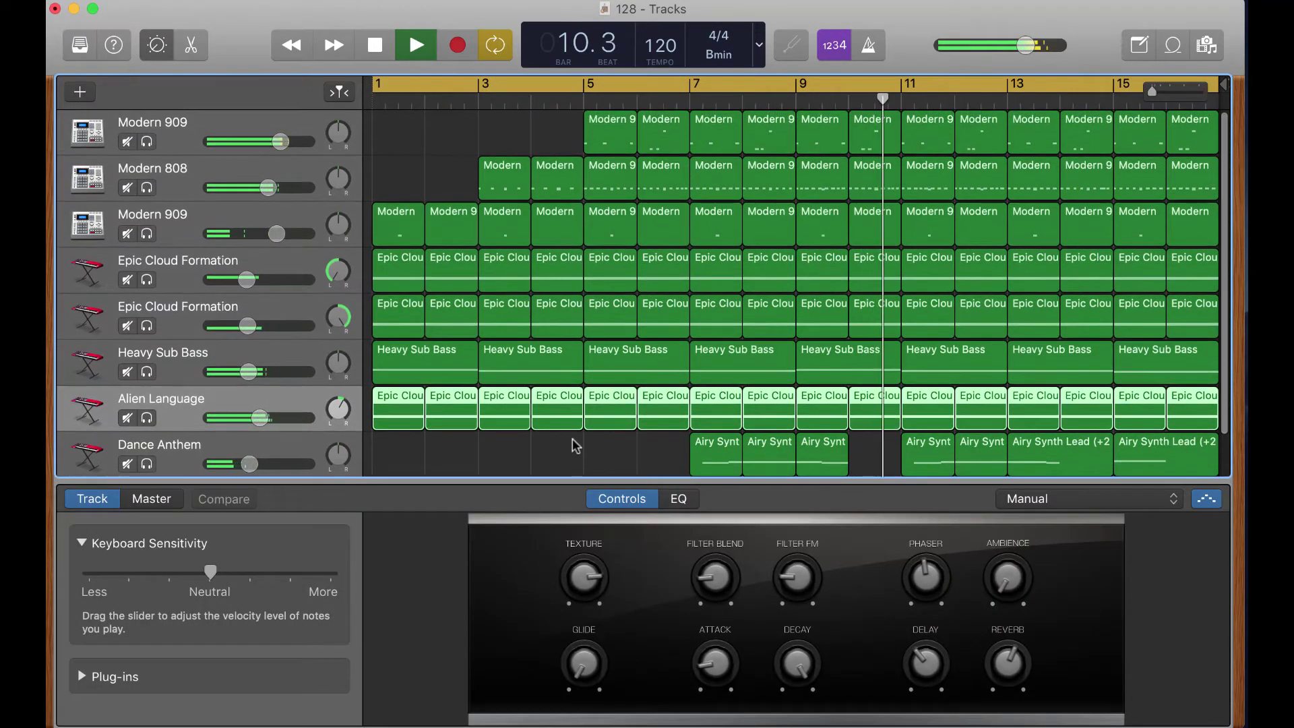
{"action": "scroll", "coordinate": [572, 446], "scroll_direction": "up", "scroll_amount": 2}
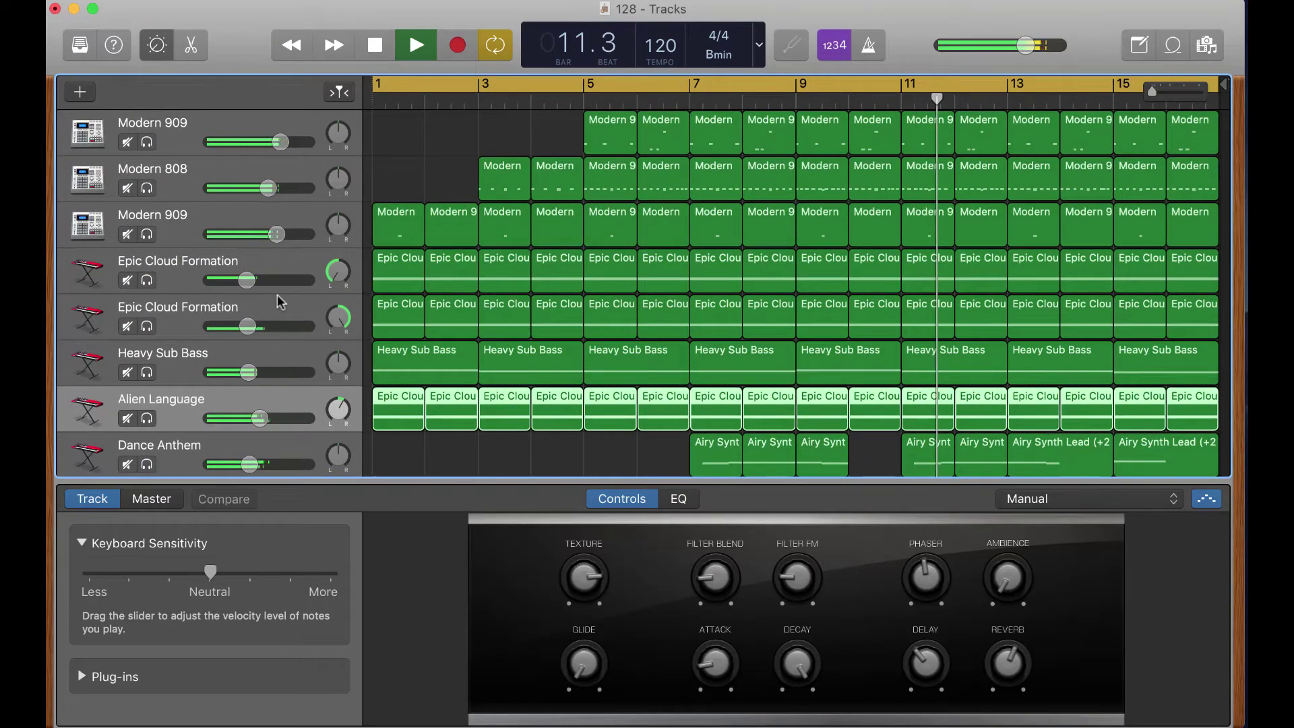
{"action": "scroll", "coordinate": [280, 296], "scroll_direction": "down", "scroll_amount": 1}
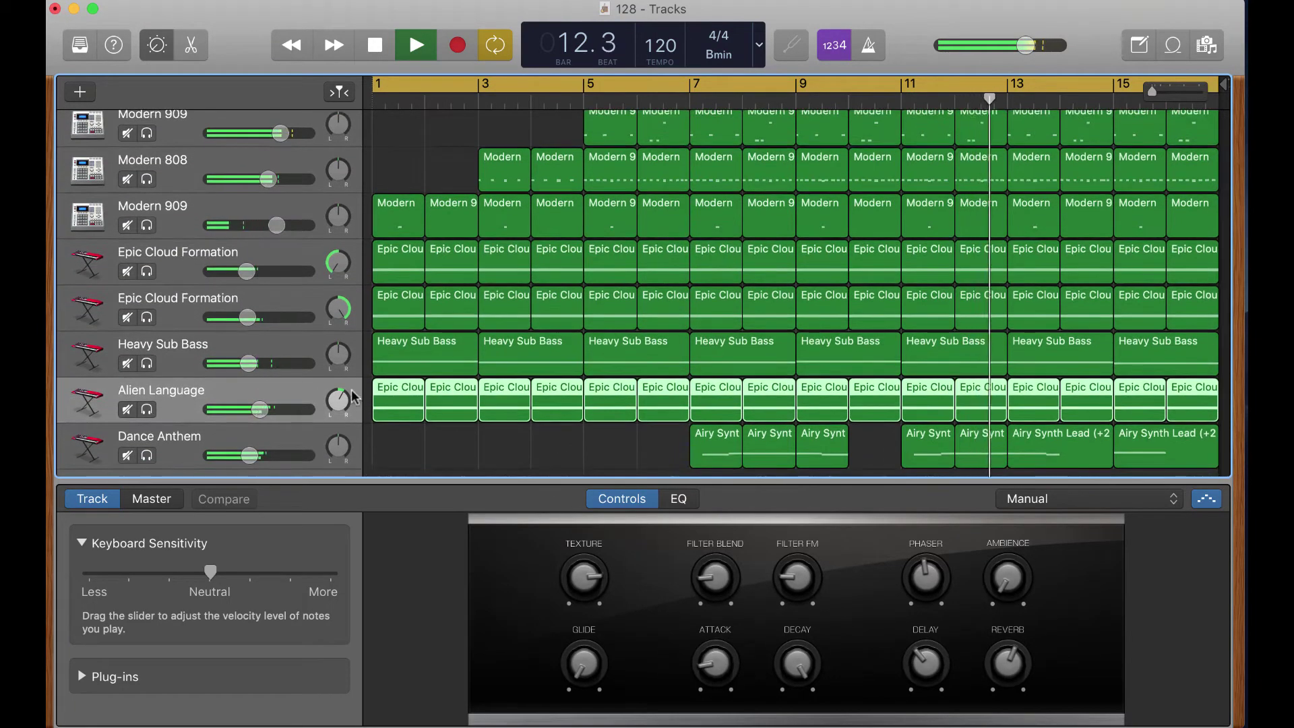
Step: Pan the Alien Language track slightly further right and the Heavy Sub Bass track slightly left during playback
{"action": "left_click_drag", "start_coordinate": [339, 399], "coordinate": [338, 397]}
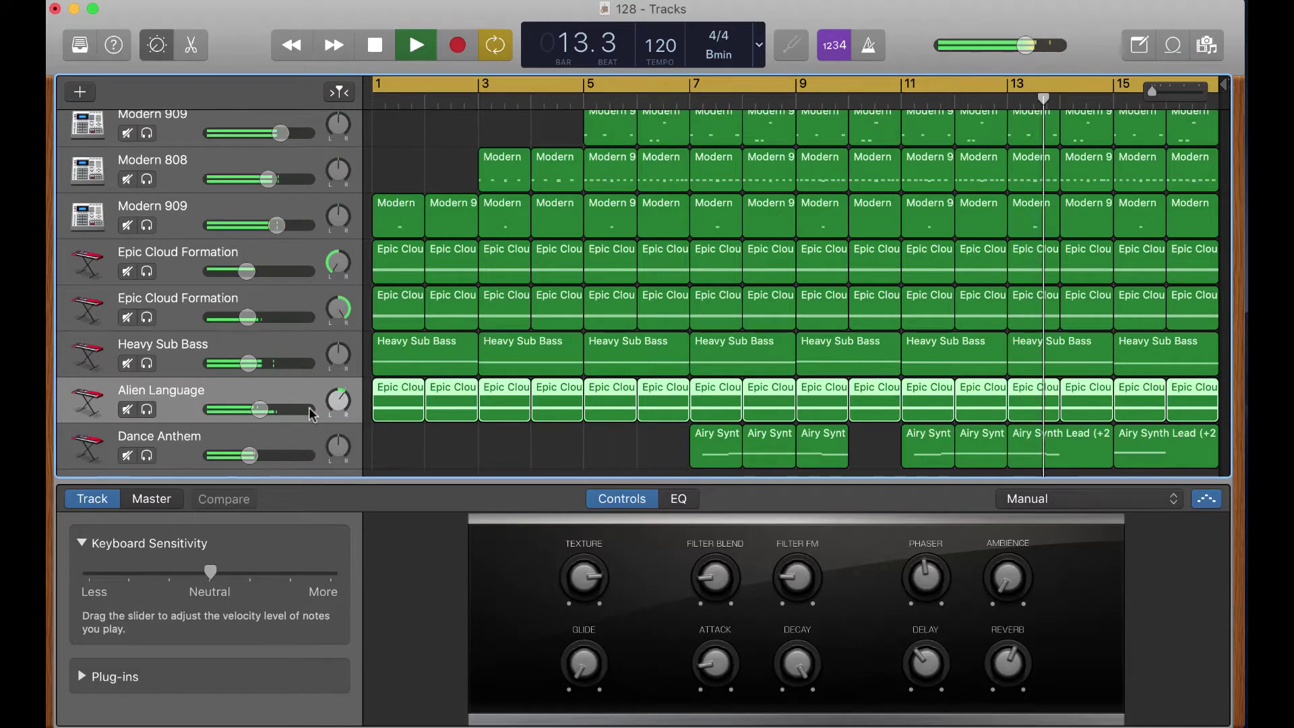
{"action": "scroll", "coordinate": [331, 364], "scroll_direction": "down", "scroll_amount": 1}
{"action": "left_click", "coordinate": [338, 346]}
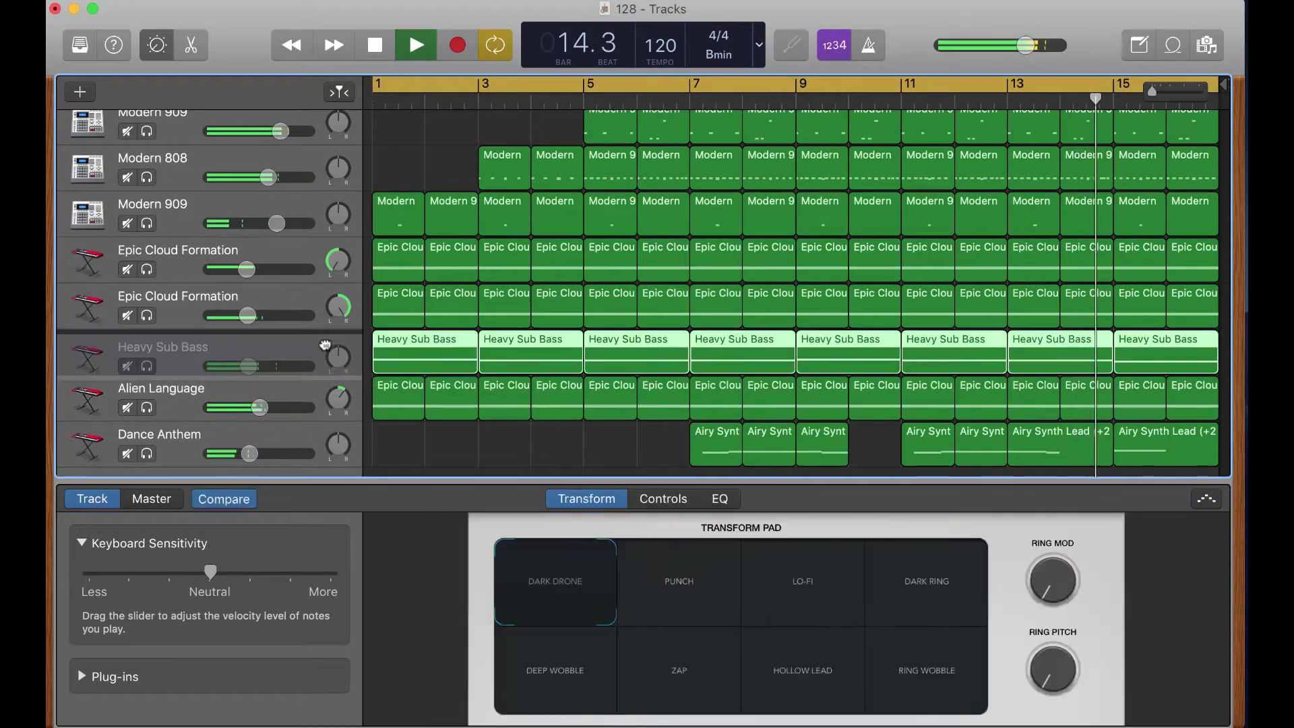
{"action": "left_click_drag", "start_coordinate": [335, 343], "coordinate": [335, 348]}
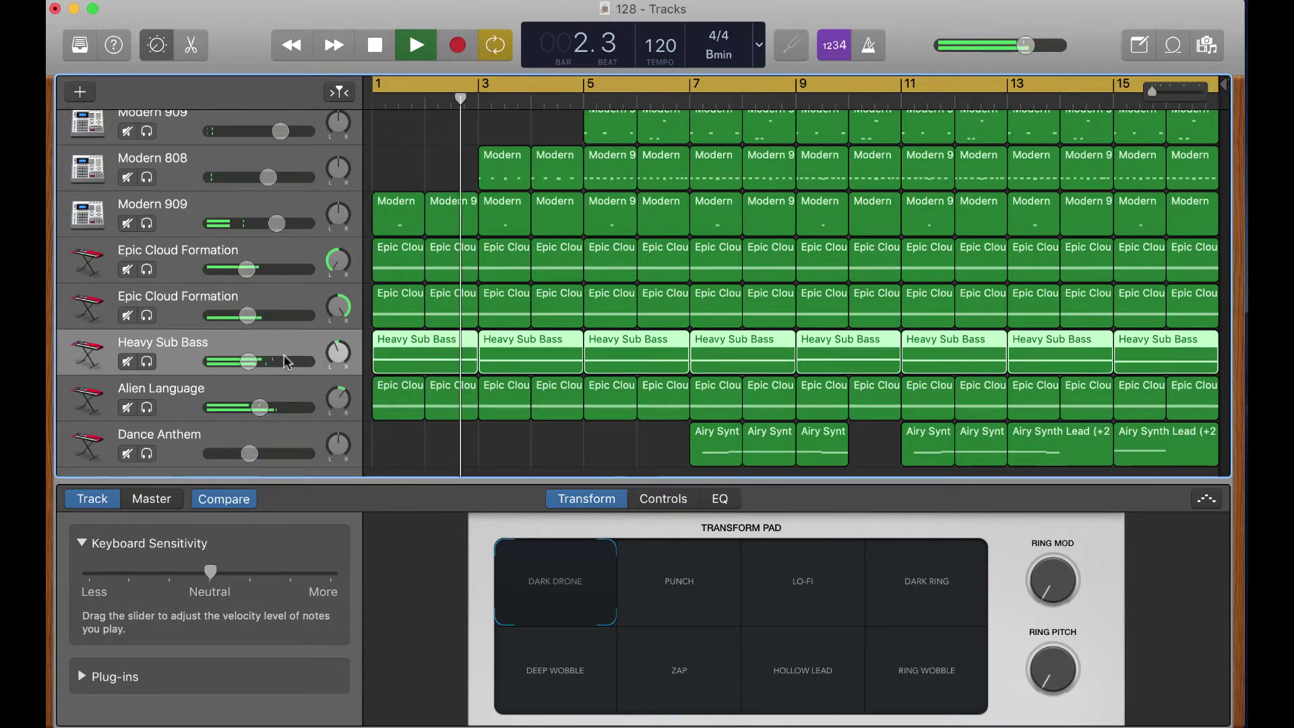
{"action": "scroll", "coordinate": [285, 360], "scroll_direction": "down", "scroll_amount": 1}
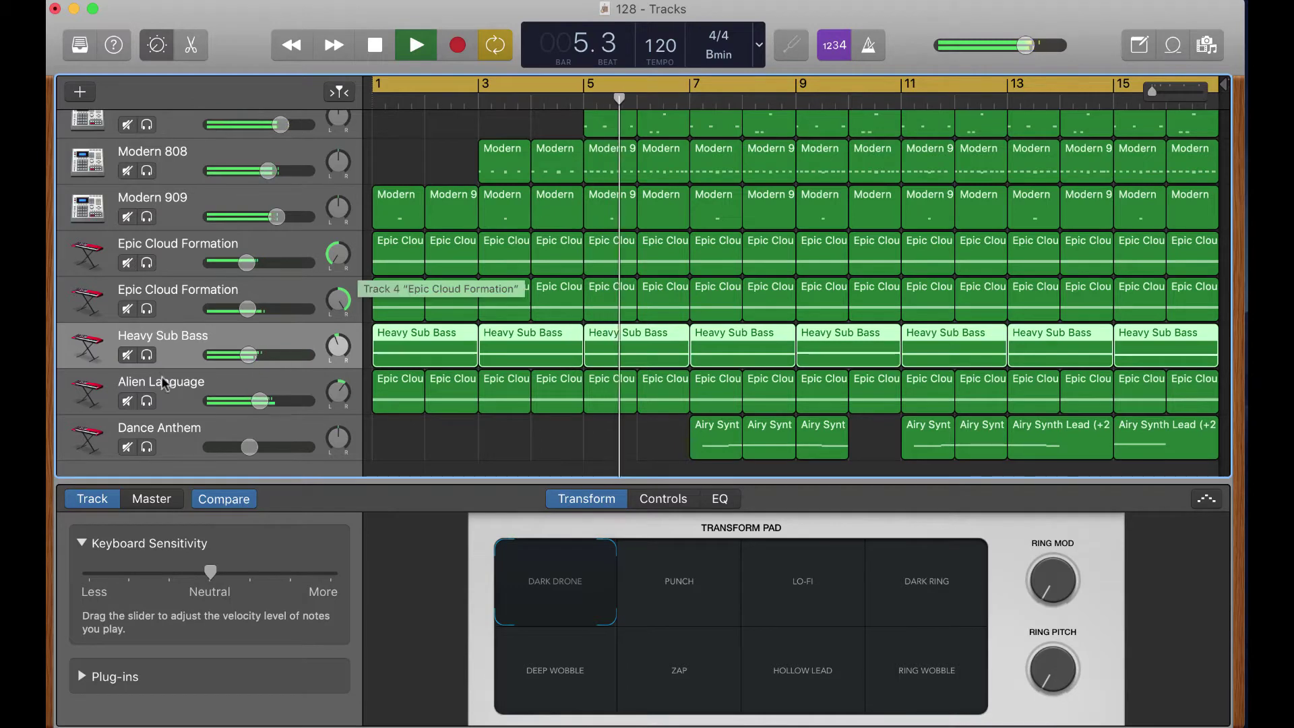
{"action": "left_click", "coordinate": [80, 92]}
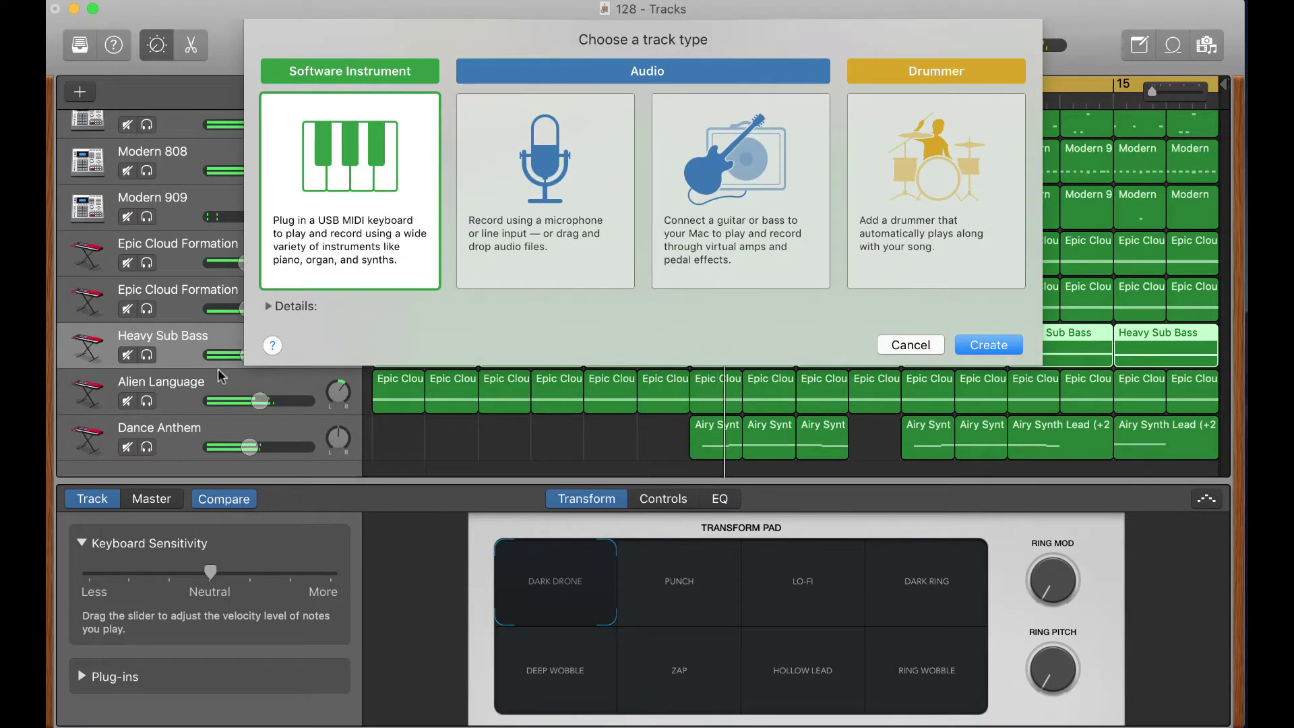
{"action": "key", "text": "Return"}
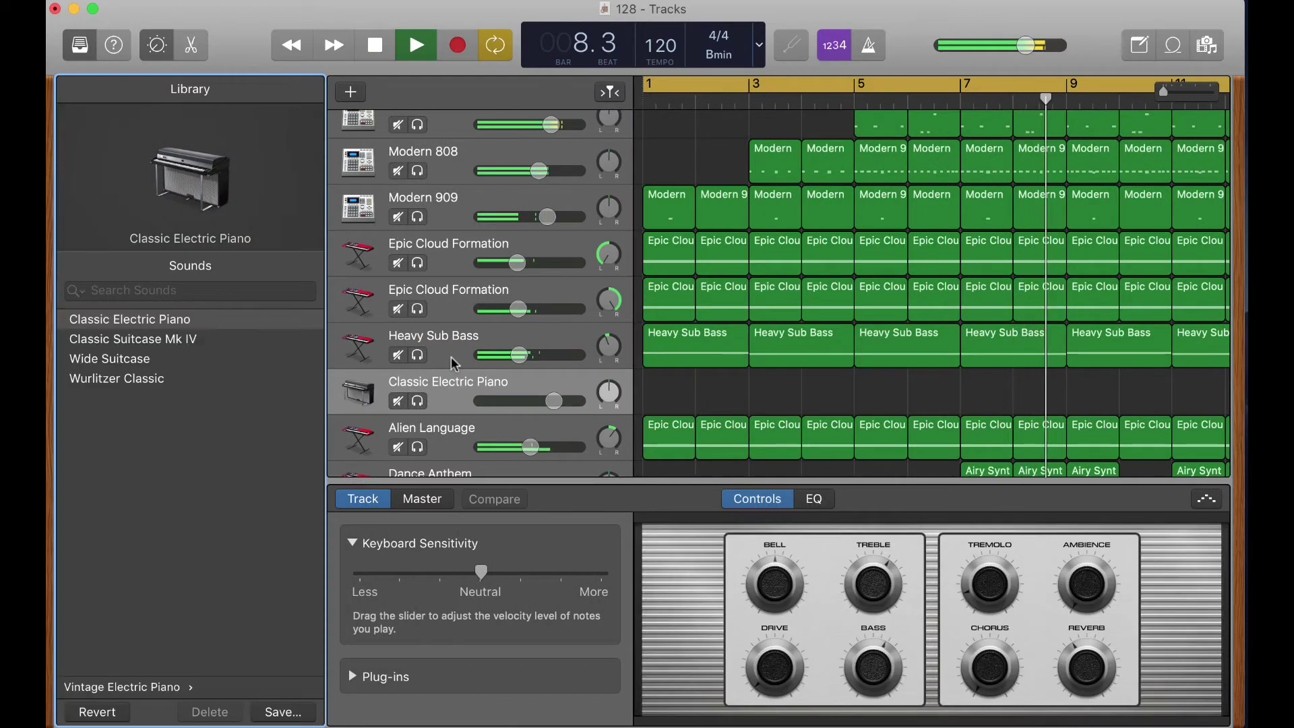
{"action": "key", "text": "super+BackSpace"}
Step: Audition EDM Bass synthesizer sounds on the Heavy Sub Bass track and change its instrument to Crush Stepper
{"action": "left_click", "coordinate": [454, 364]}
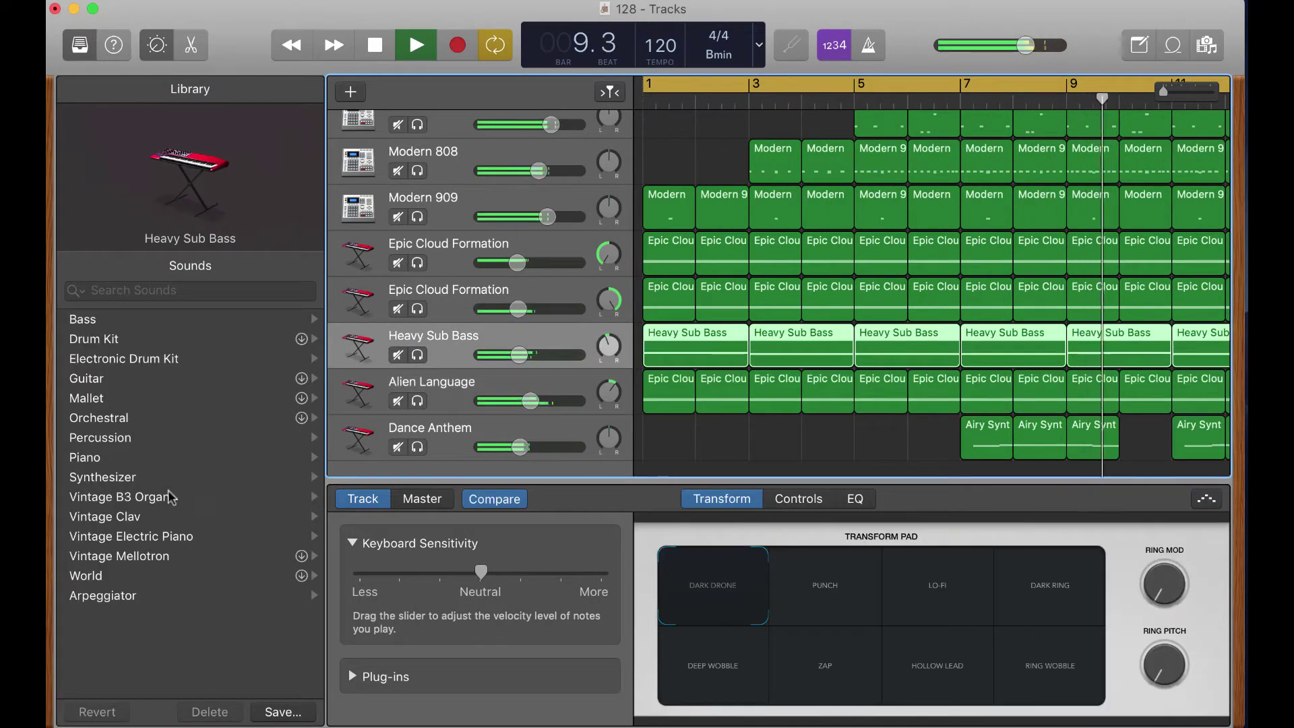
{"action": "left_click", "coordinate": [102, 477]}
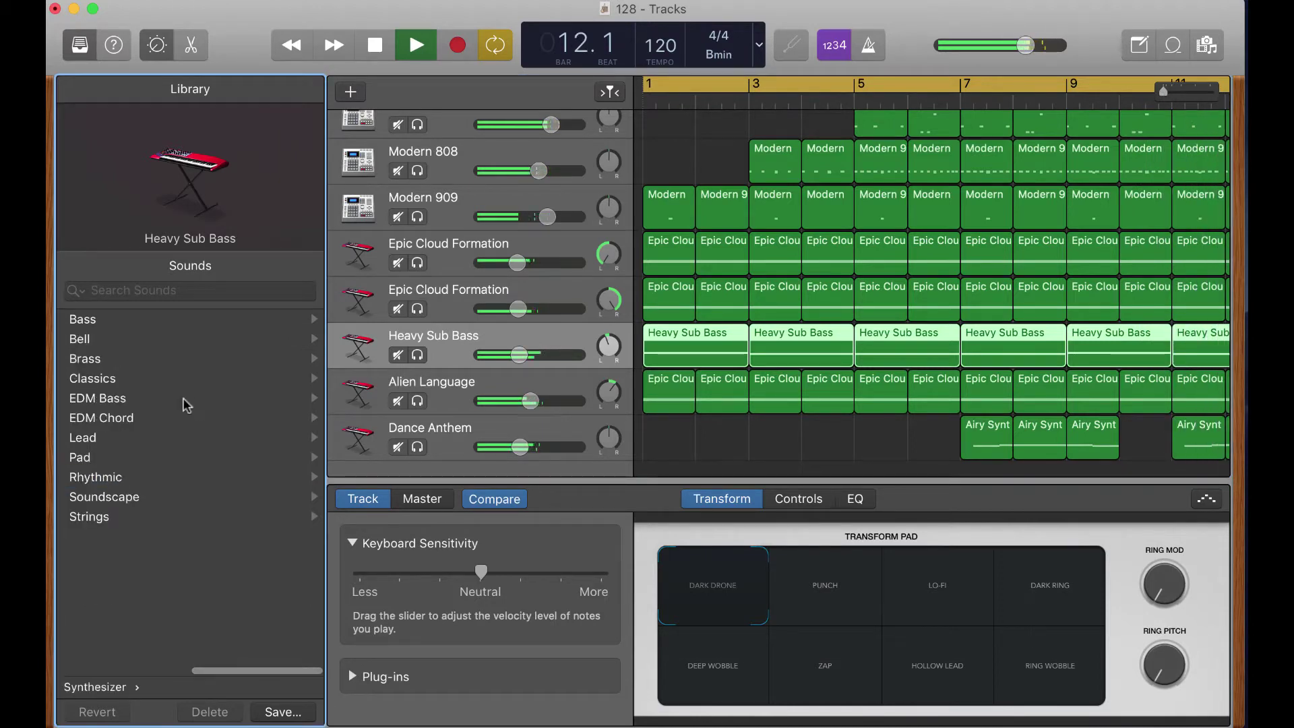
{"action": "left_click", "coordinate": [100, 404]}
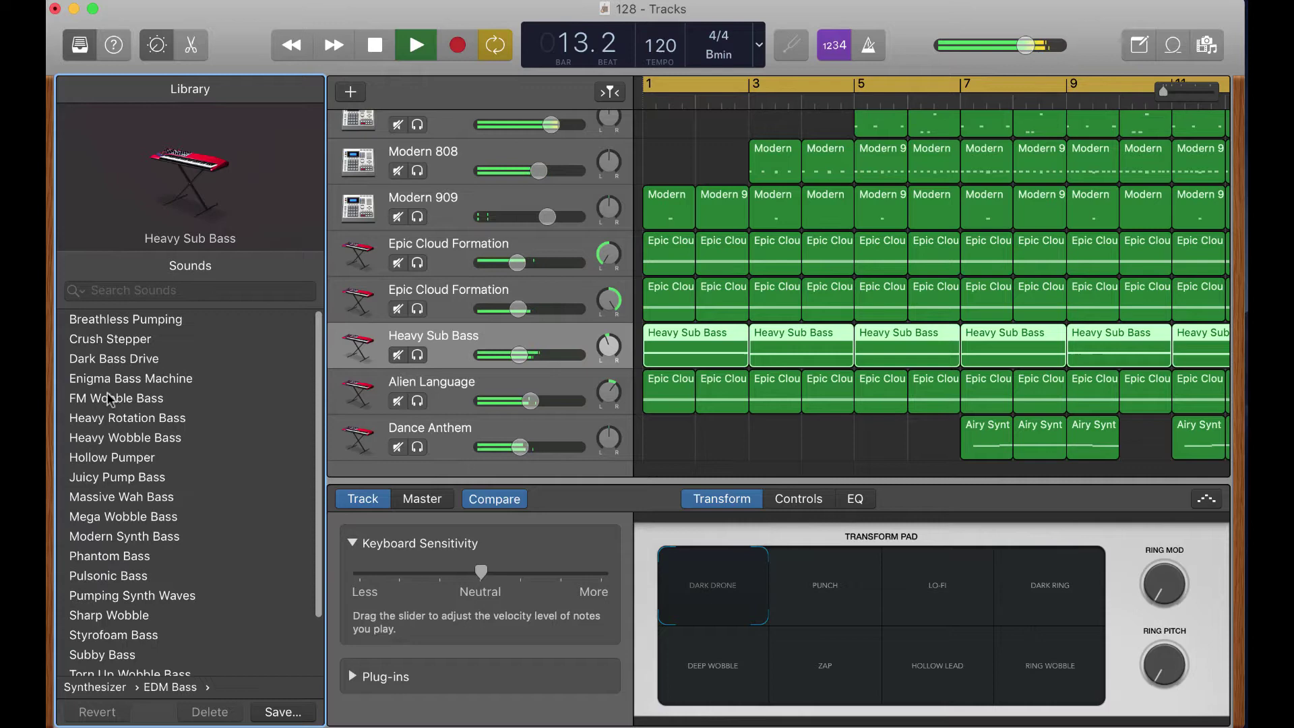
{"action": "left_click", "coordinate": [132, 480]}
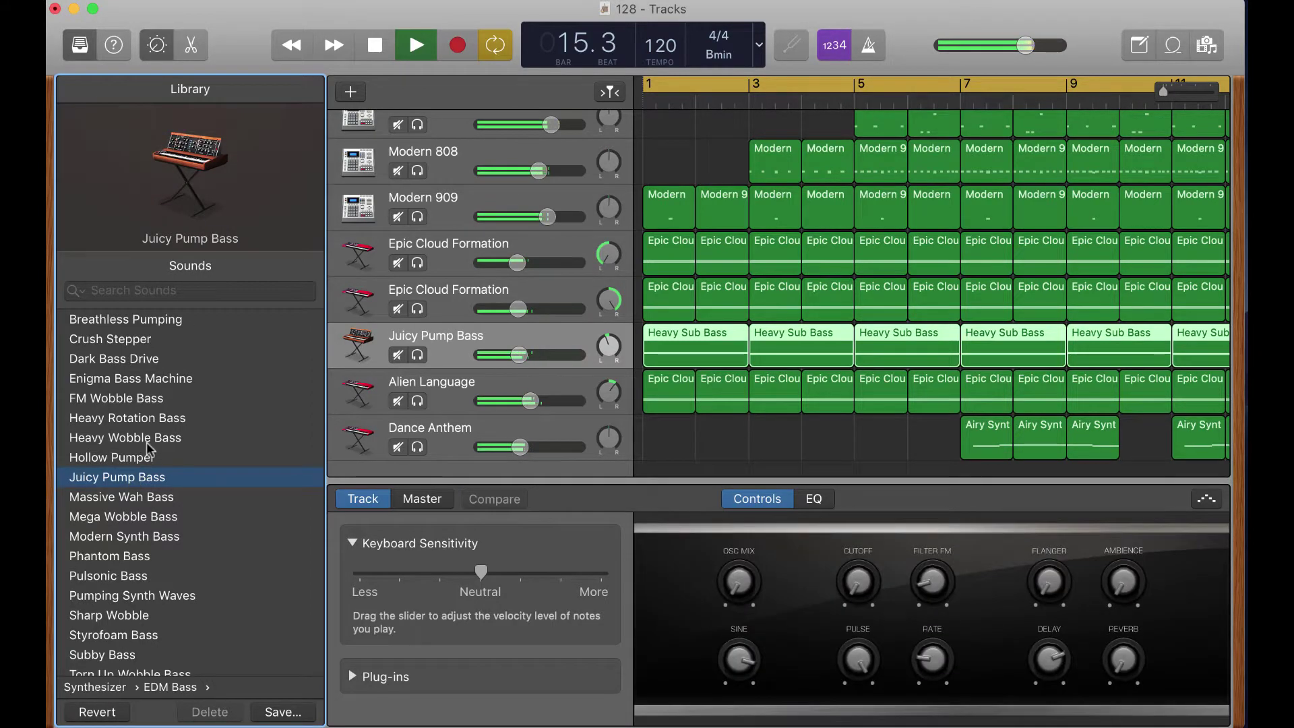
{"action": "left_click", "coordinate": [125, 341]}
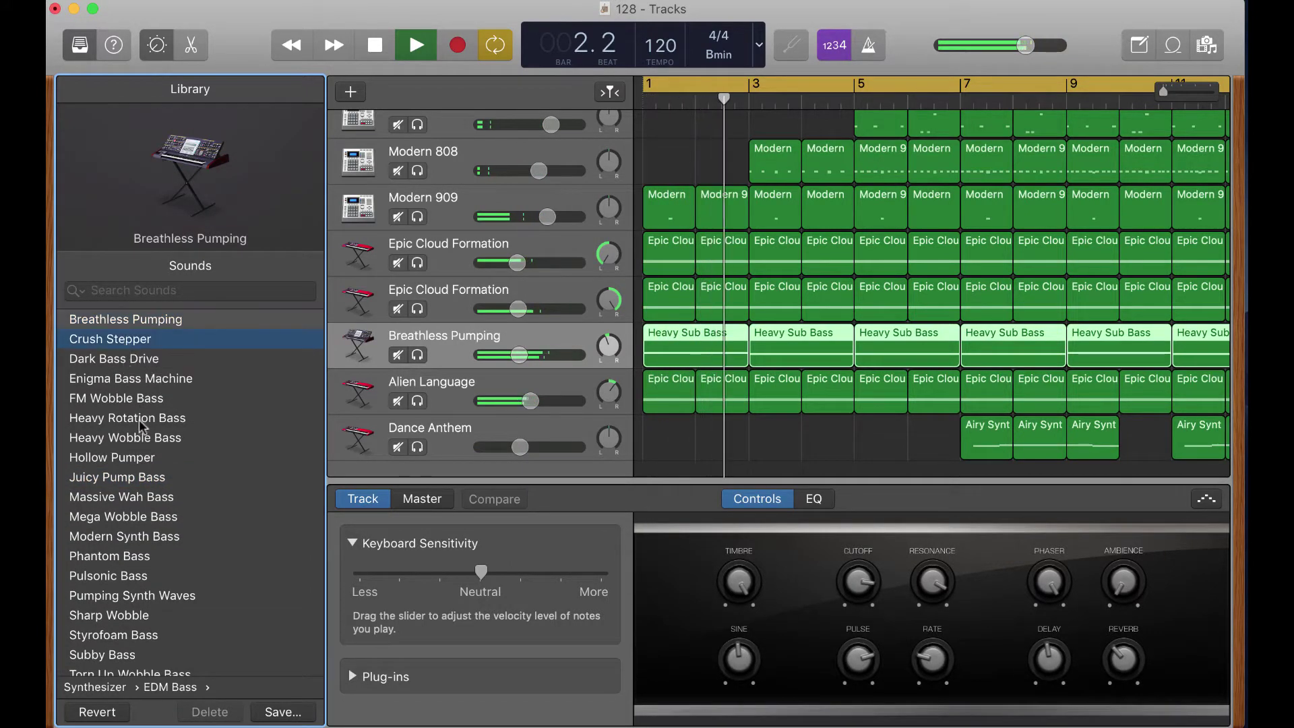
{"action": "scroll", "coordinate": [134, 408], "scroll_direction": "down", "scroll_amount": 1}
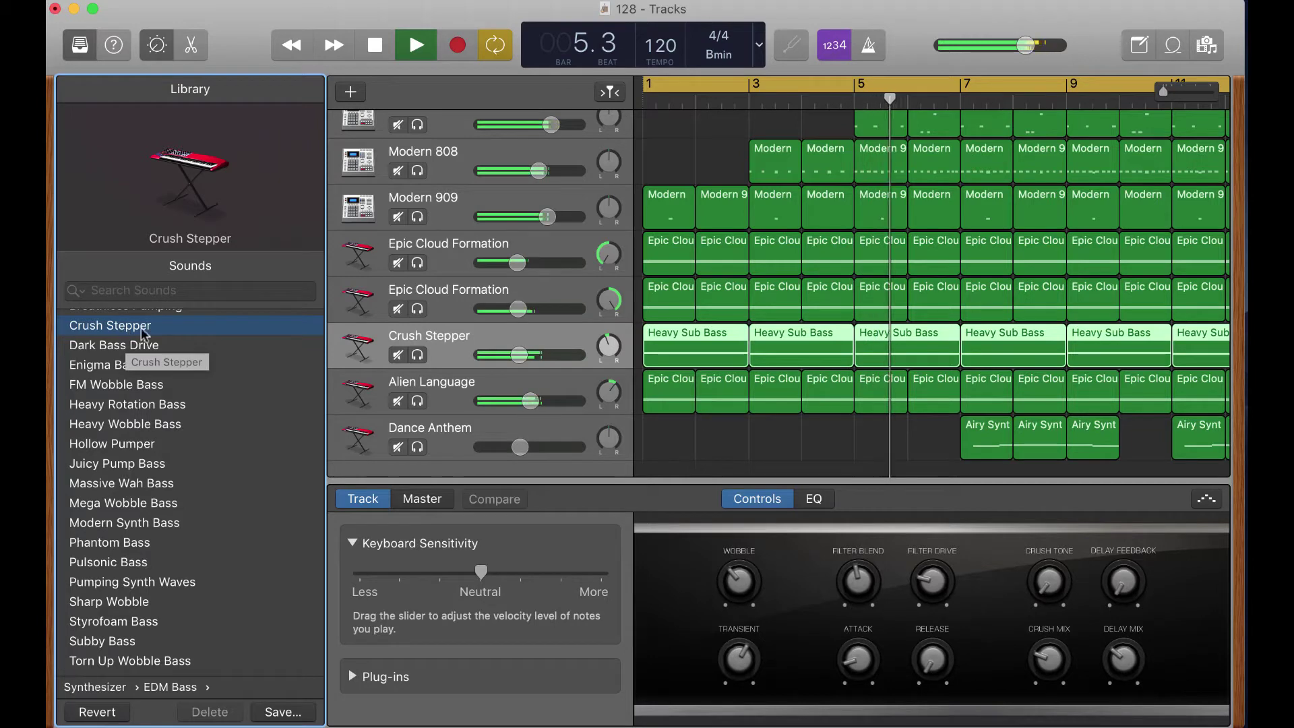
Step: Select all notes in the Crush Stepper track's regions and transpose them down one octave
{"action": "double_click", "coordinate": [680, 384]}
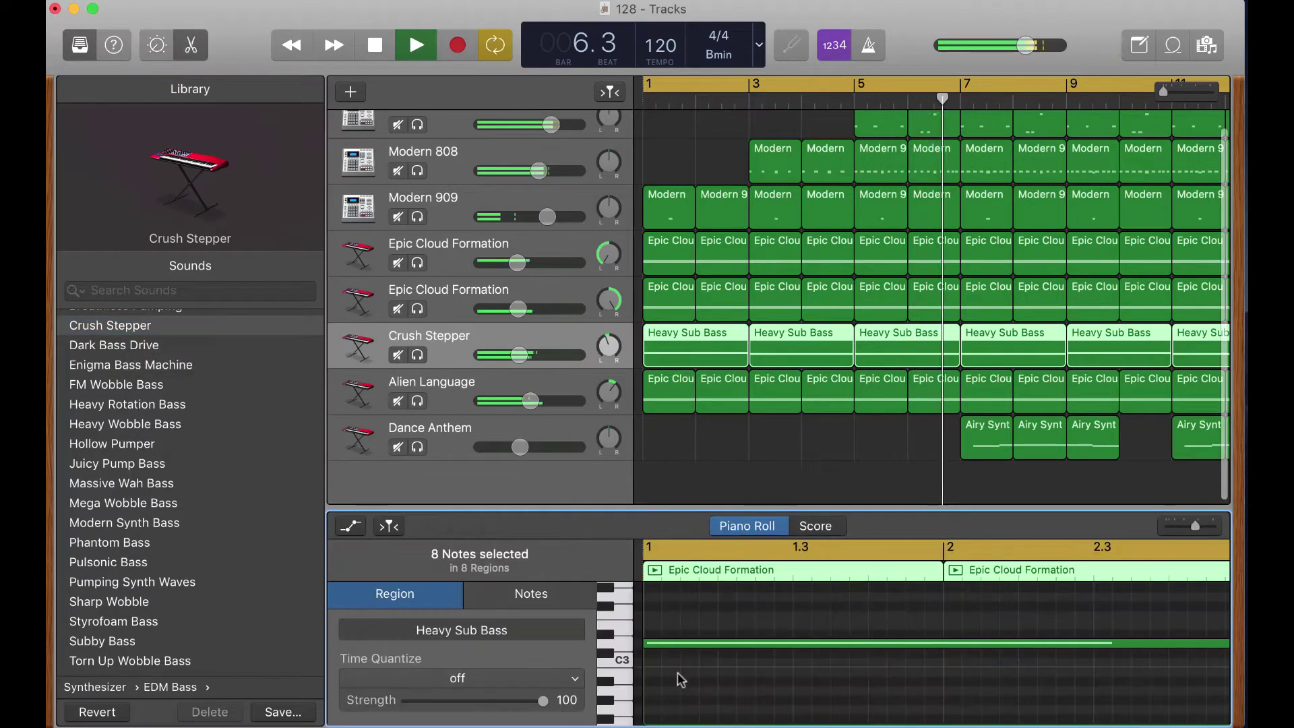
{"action": "left_click", "coordinate": [671, 644]}
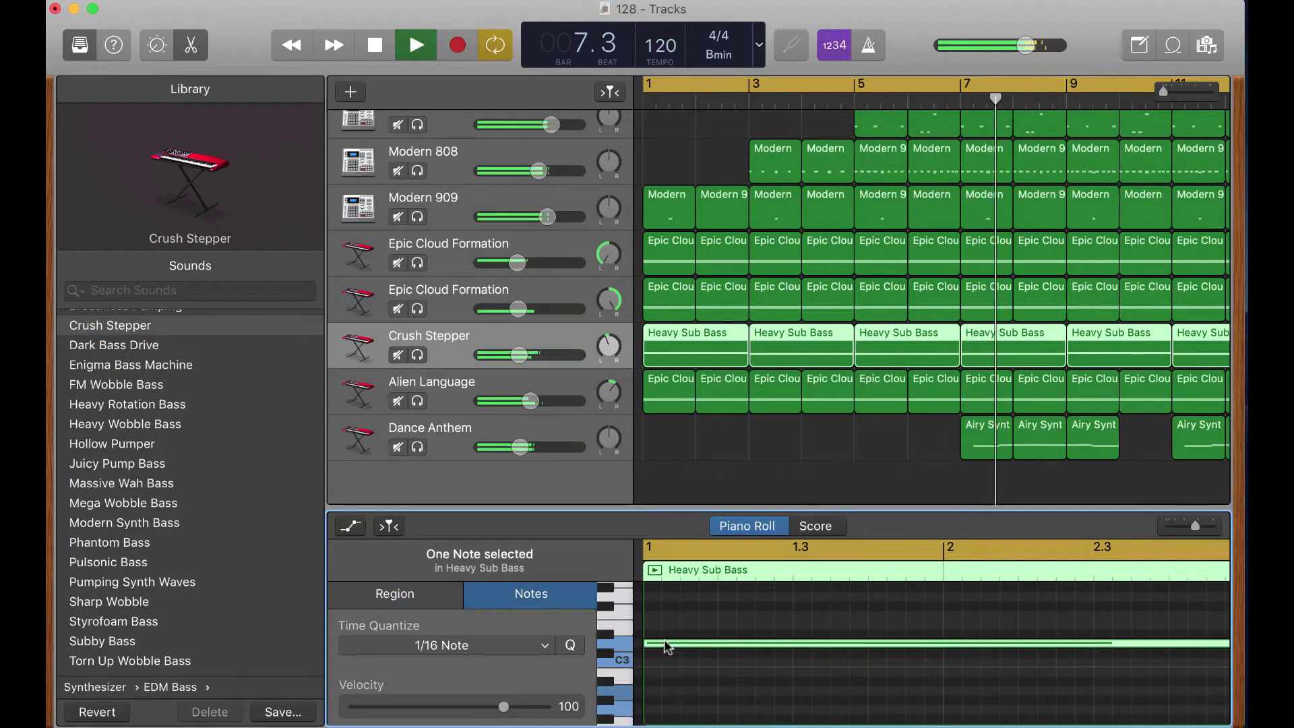
{"action": "key", "text": "super+a"}
{"action": "left_click_drag", "start_coordinate": [665, 646], "coordinate": [670, 601]}
{"action": "scroll", "coordinate": [876, 647], "scroll_direction": "up", "scroll_amount": 5}
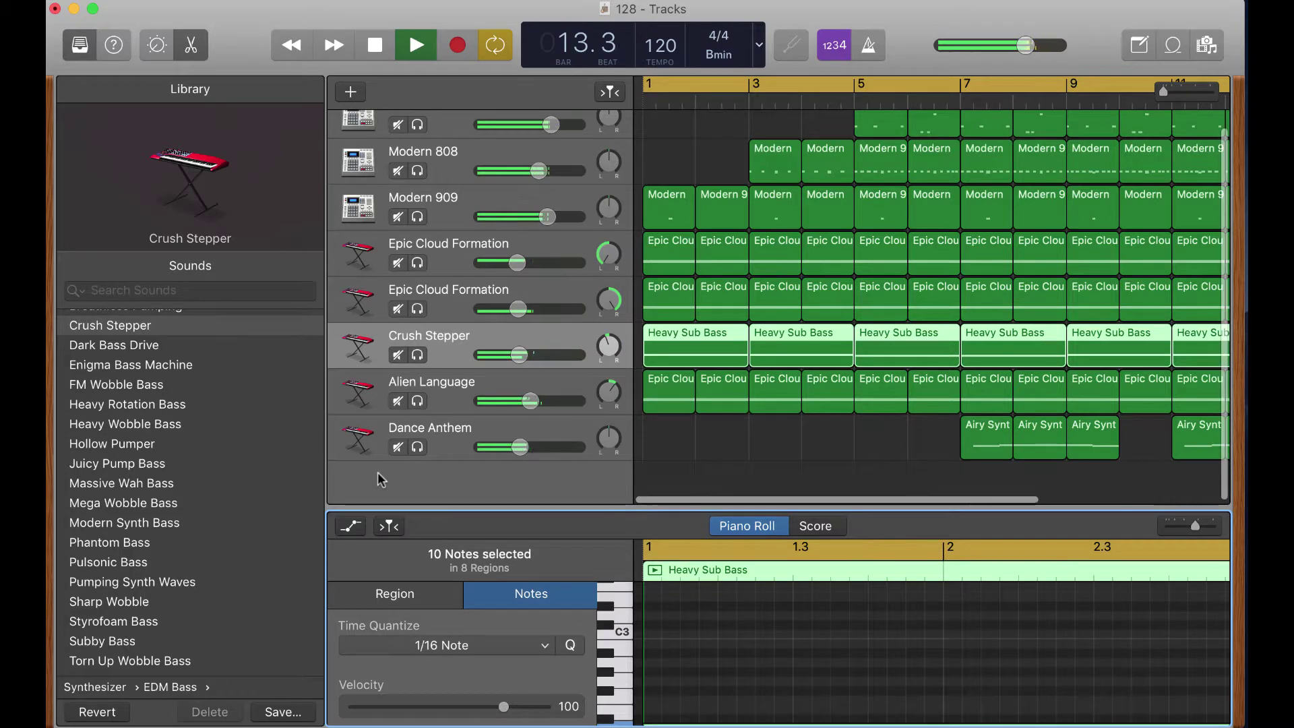
Step: Listen to the Crush Stepper track soloed and in the full mix, and browse the other EDM Bass sounds
{"action": "left_click", "coordinate": [419, 355]}
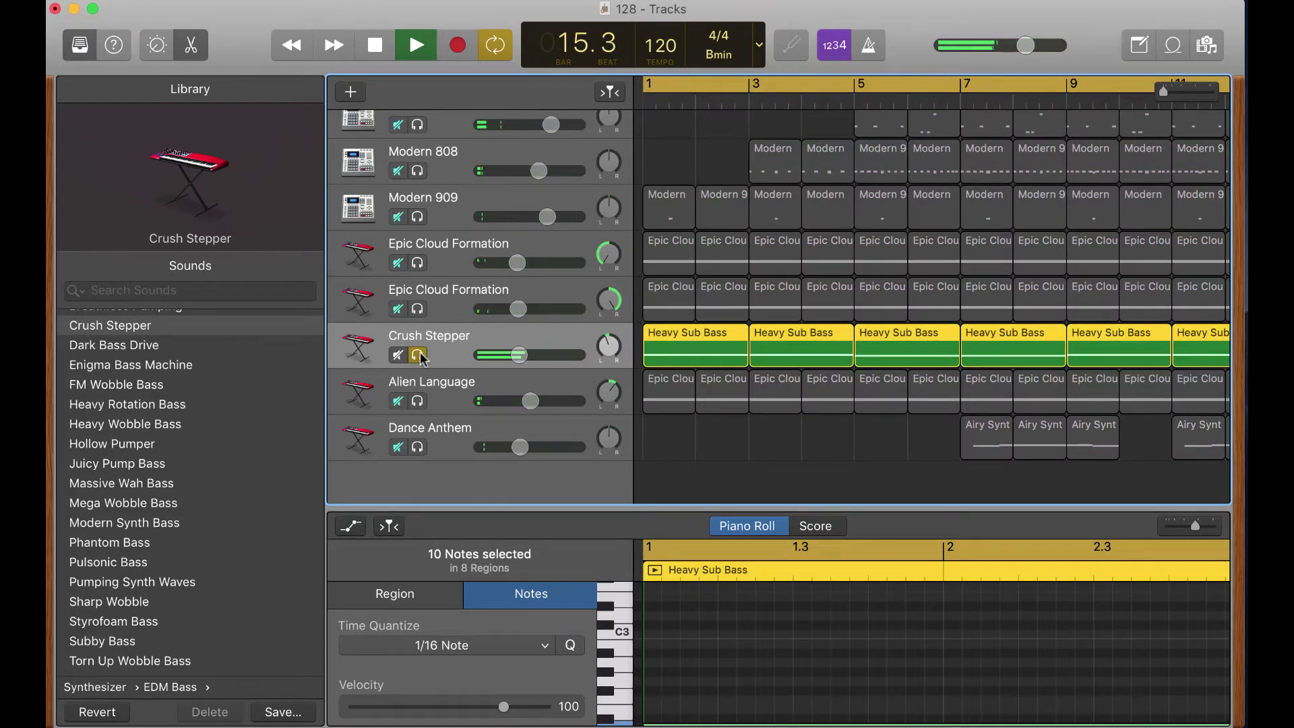
{"action": "left_click", "coordinate": [418, 355]}
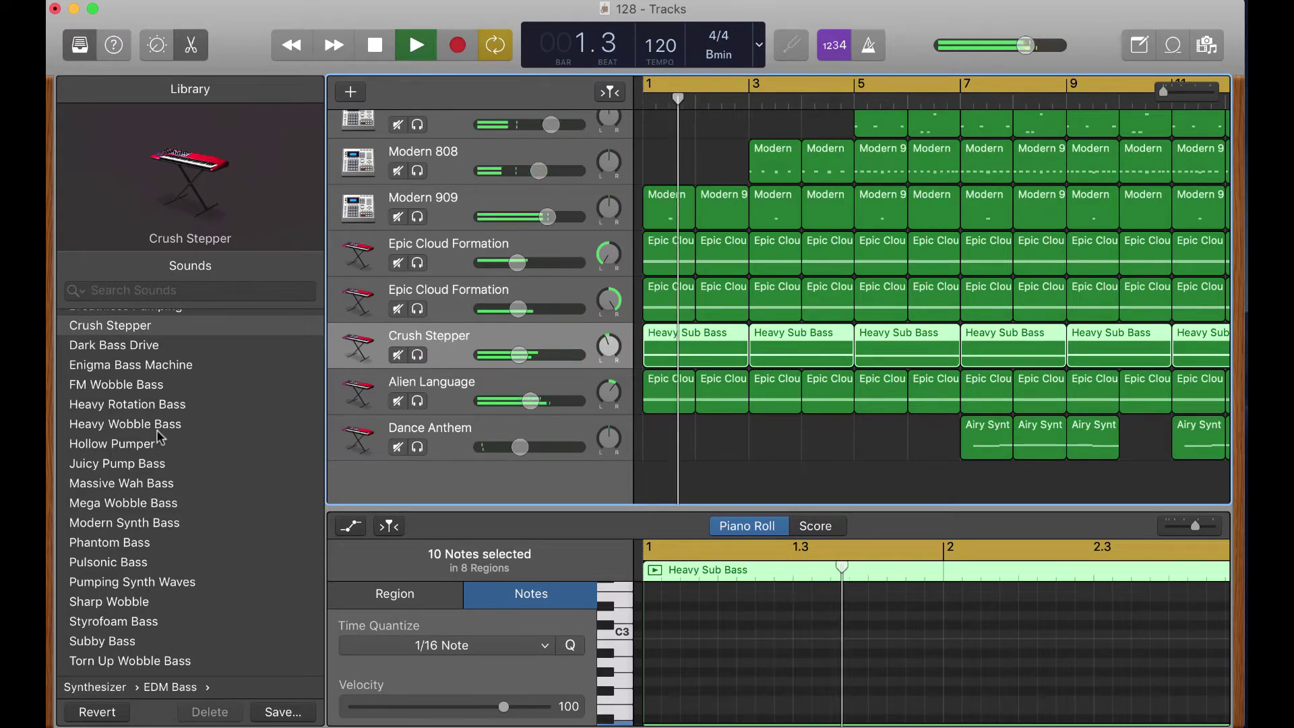
{"action": "scroll", "coordinate": [138, 485], "scroll_direction": "down", "scroll_amount": 1}
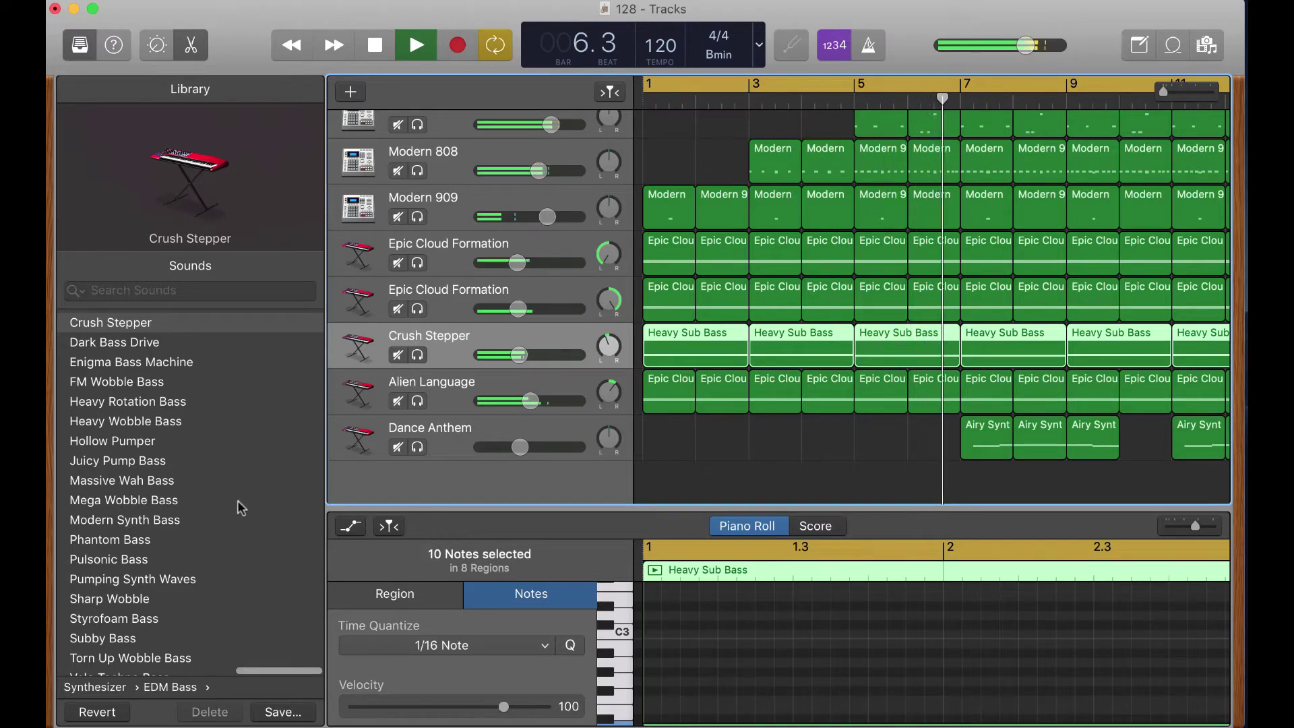
{"action": "scroll", "coordinate": [240, 507], "scroll_direction": "down", "scroll_amount": 1}
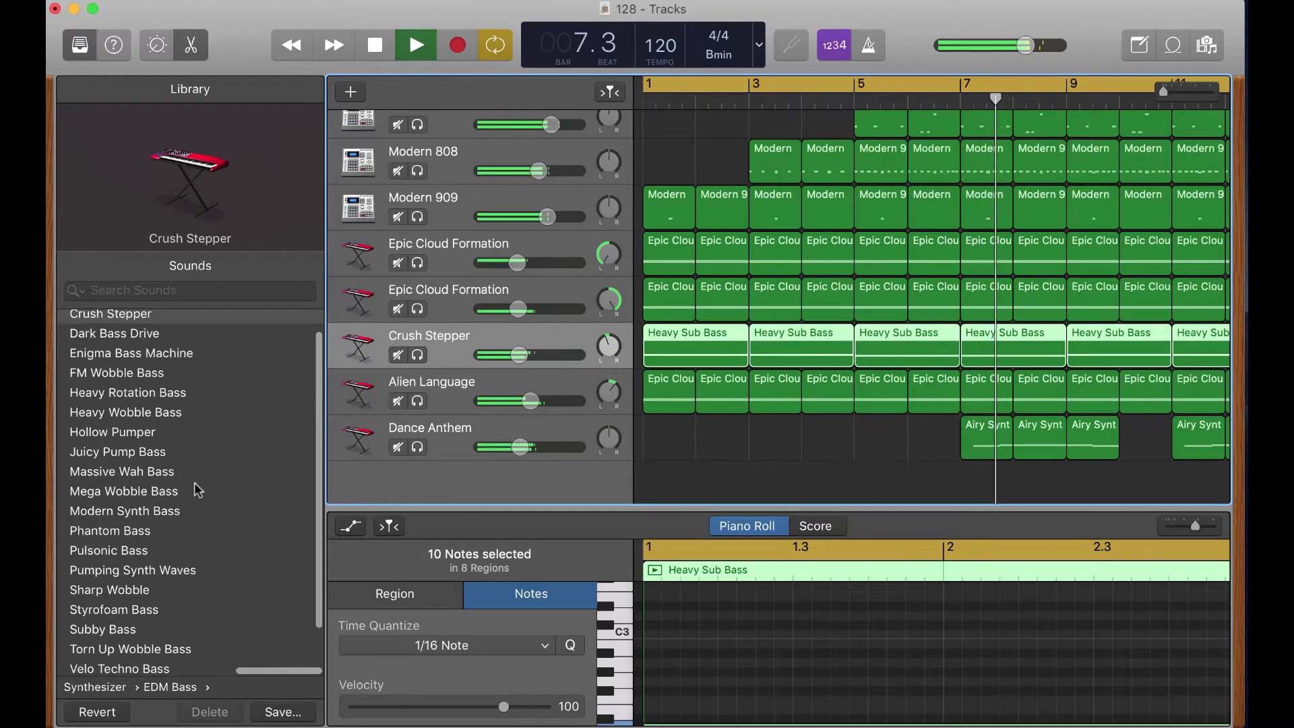
{"action": "scroll", "coordinate": [196, 490], "scroll_direction": "up", "scroll_amount": 1}
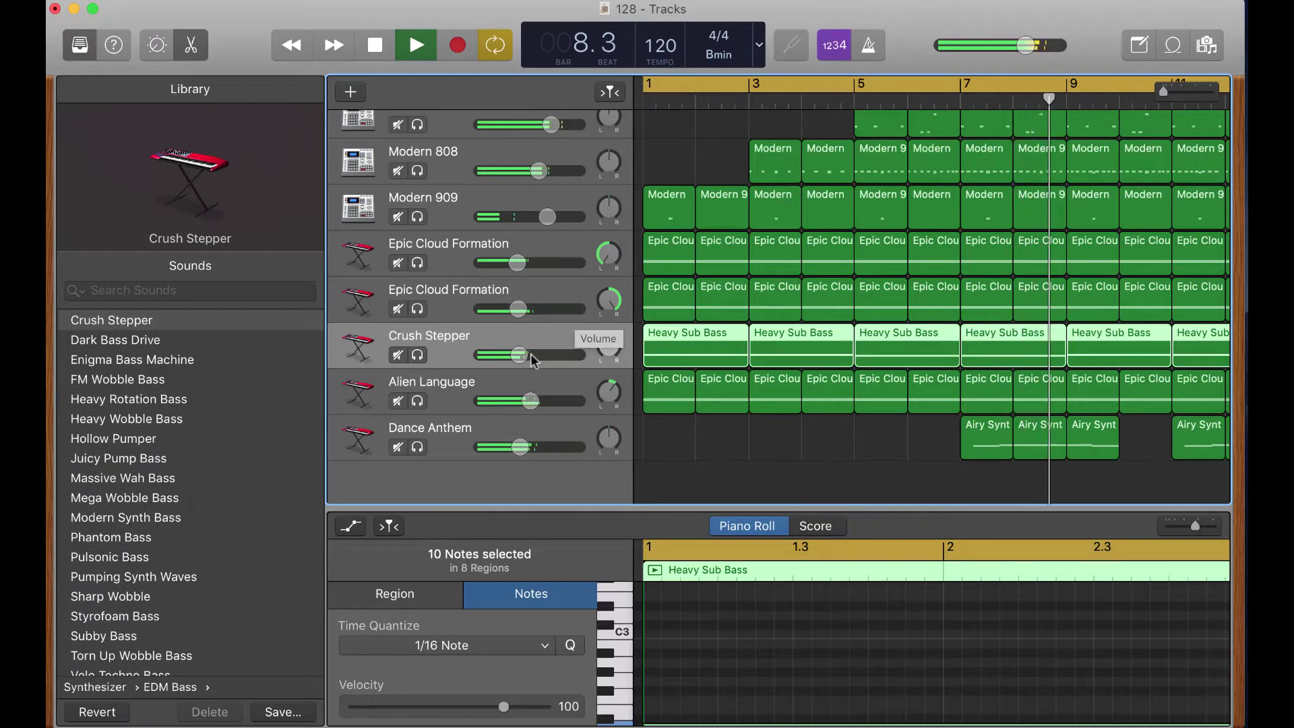
Step: Stop playback, duplicate the Crush Stepper track and paste its bass regions onto the duplicate from bar 1
{"action": "key", "text": "space"}
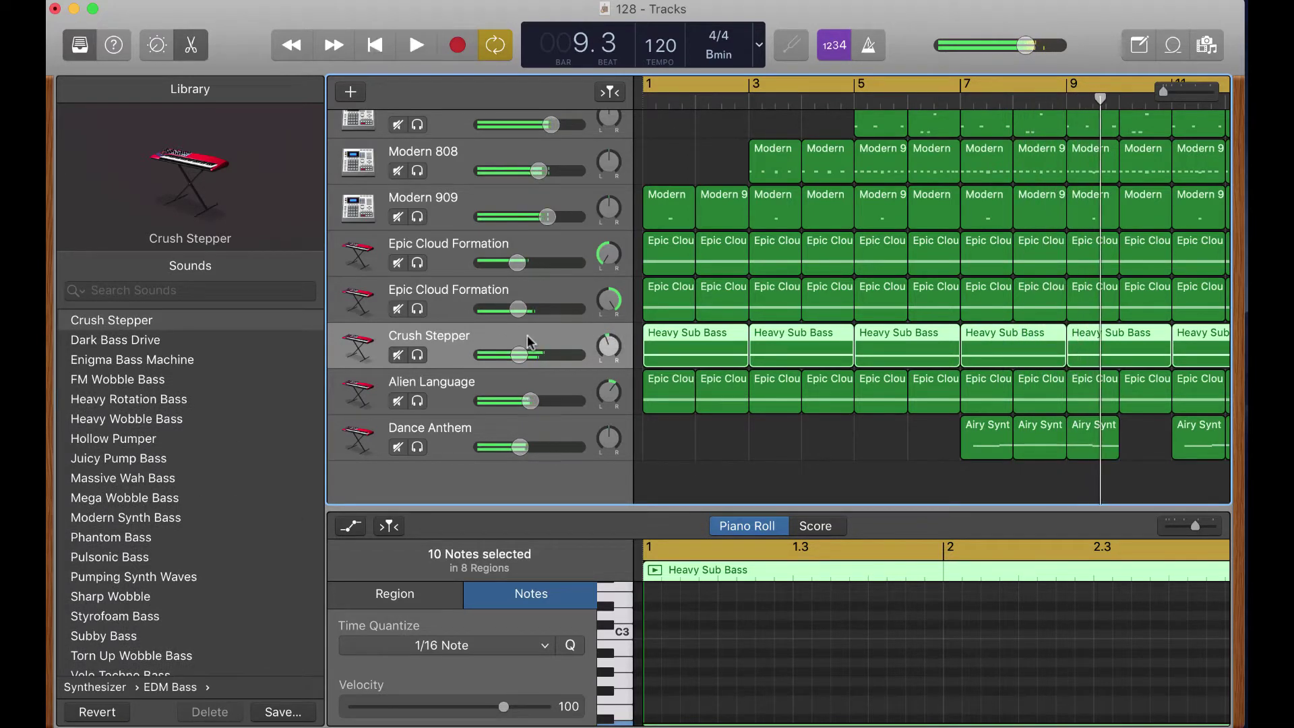
{"action": "key", "text": "super+d"}
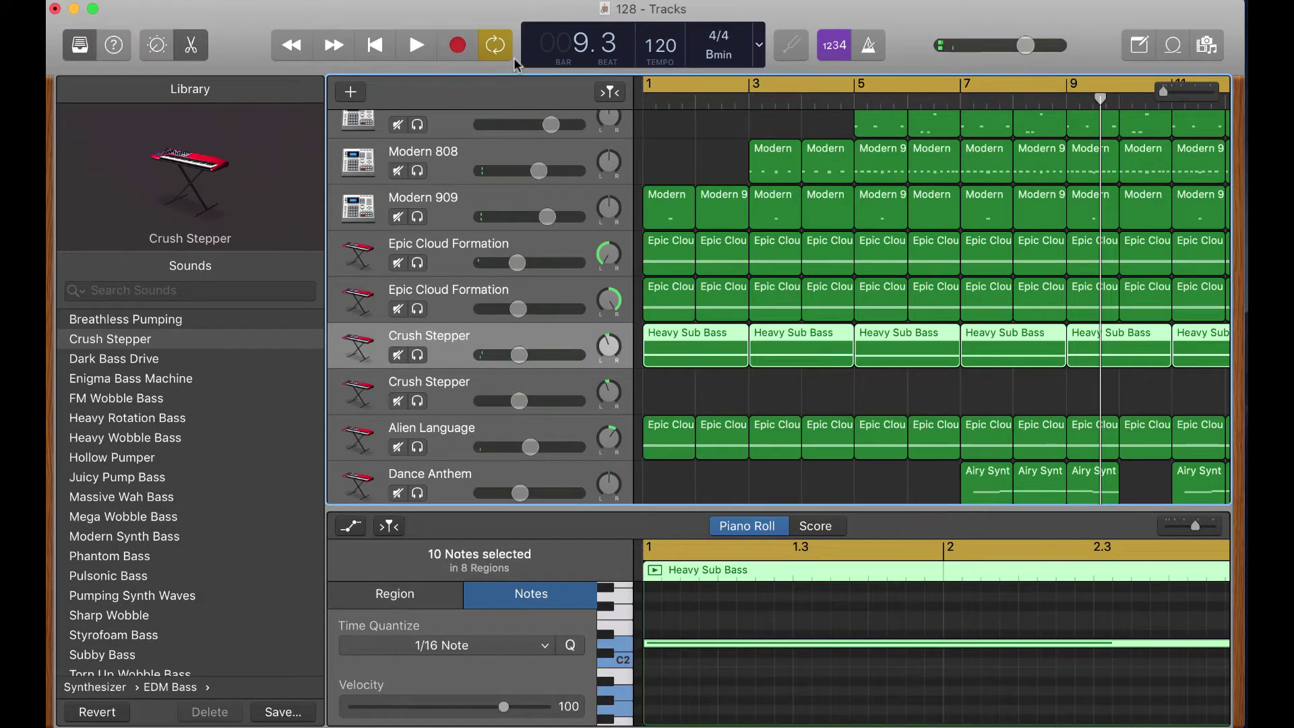
{"action": "left_click", "coordinate": [390, 50]}
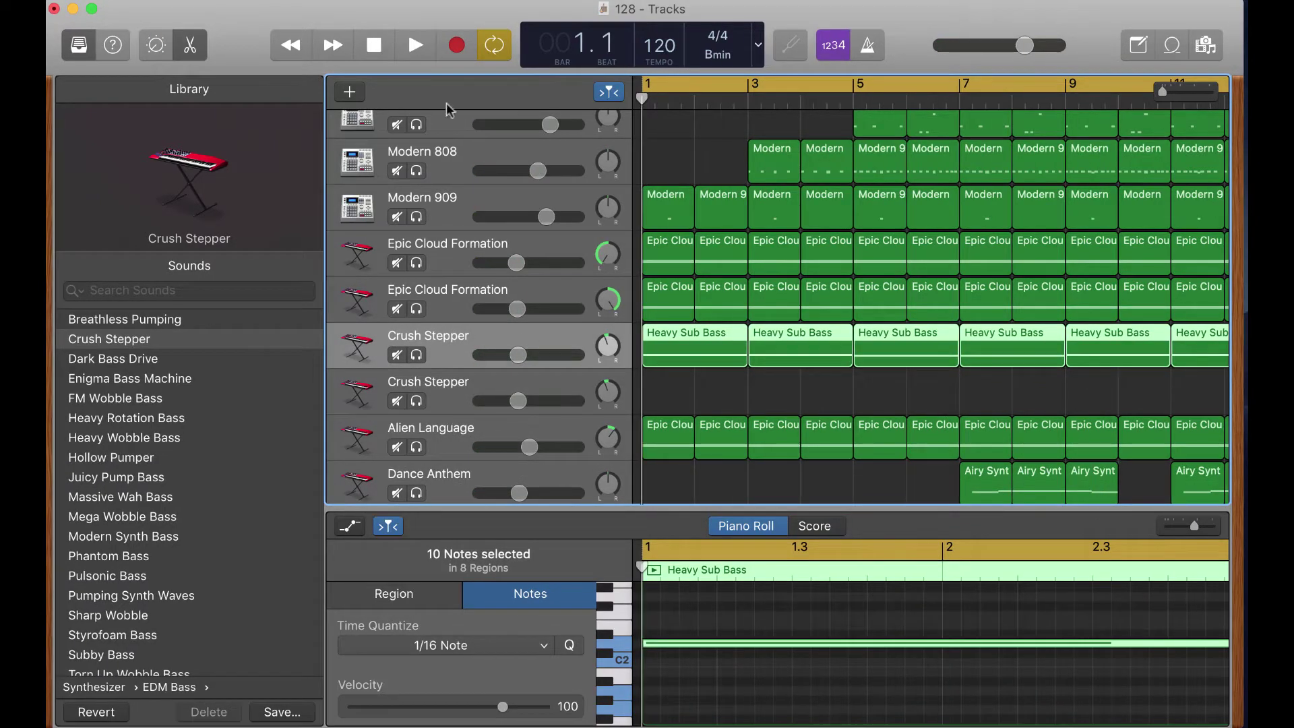
{"action": "left_click", "coordinate": [556, 387]}
{"action": "key", "text": "super+v"}
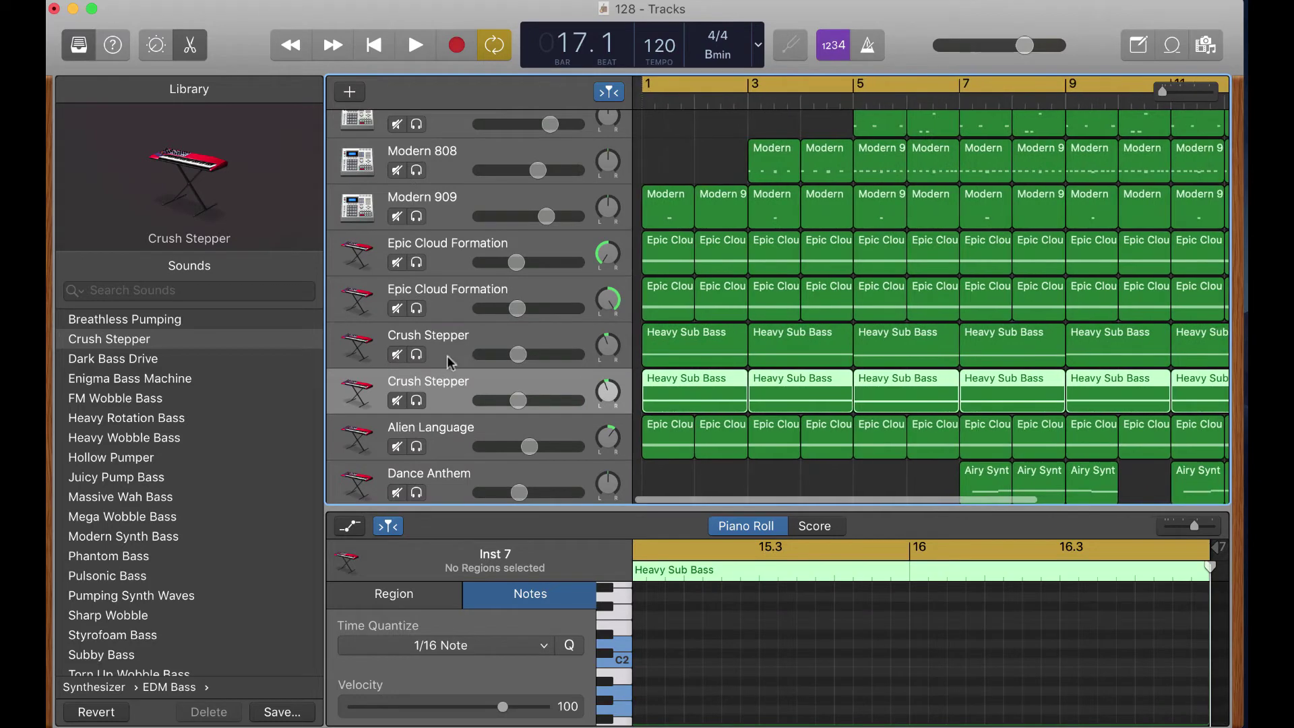
Step: Mute the original Crush Stepper track, play from the start and change the duplicate's sound to Heavy Rotation Bass
{"action": "left_click", "coordinate": [397, 355]}
{"action": "left_click", "coordinate": [384, 50]}
{"action": "left_click", "coordinate": [417, 48]}
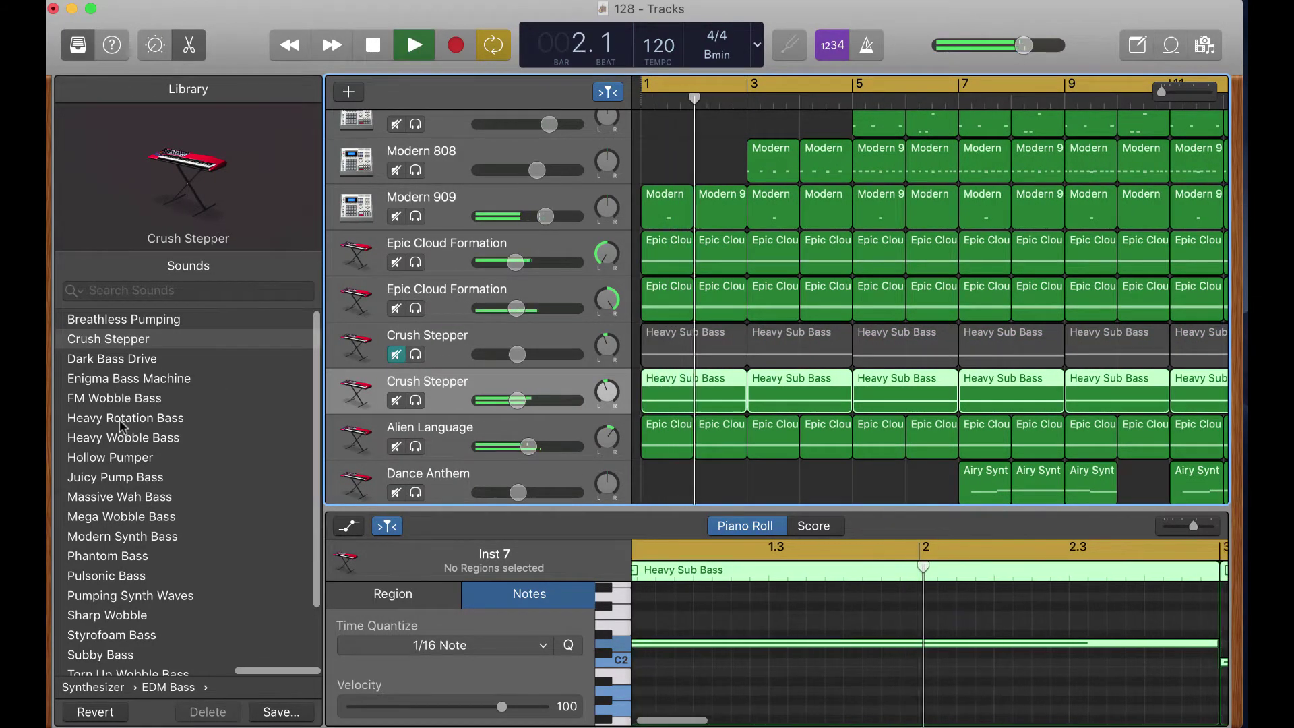
{"action": "scroll", "coordinate": [119, 419], "scroll_direction": "down", "scroll_amount": 1}
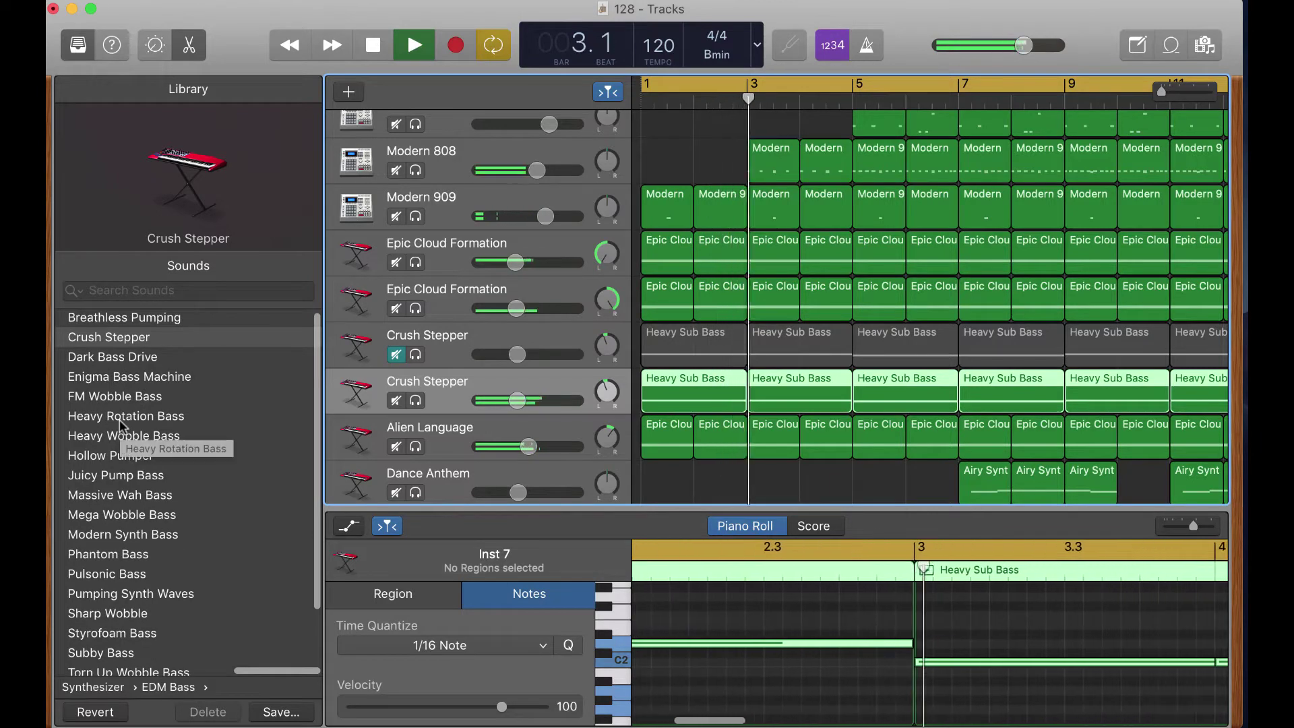
{"action": "left_click", "coordinate": [112, 422]}
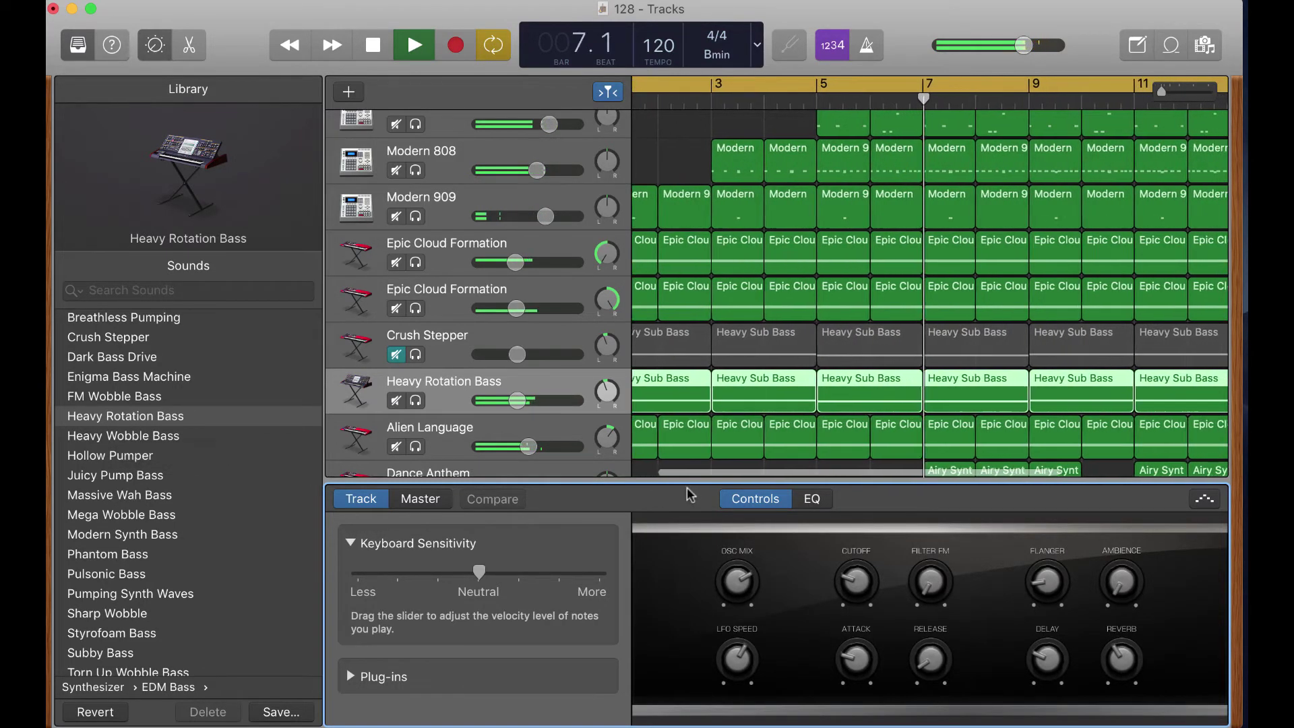
Step: Adjust the Heavy Rotation Bass track's LFO Speed and compare its sound soloed and in the full mix
{"action": "scroll", "coordinate": [713, 427], "scroll_direction": "left", "scroll_amount": 2}
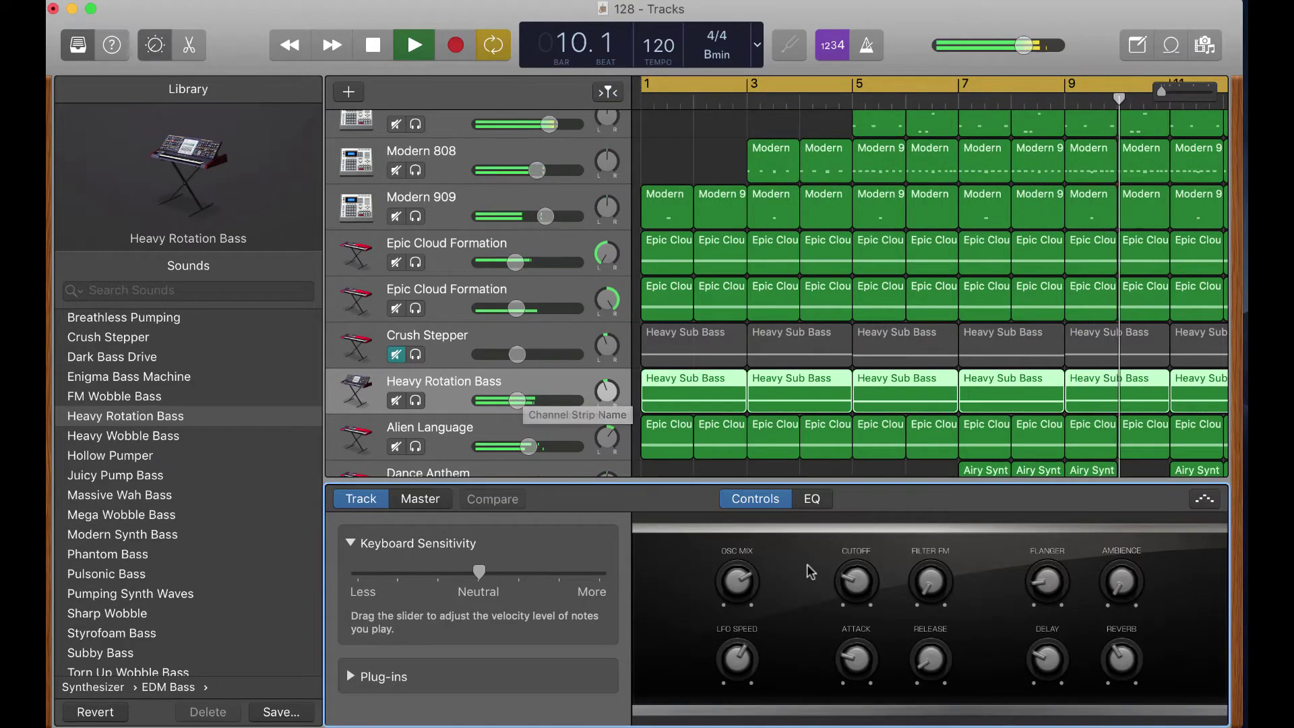
{"action": "left_click_drag", "start_coordinate": [745, 657], "coordinate": [740, 637]}
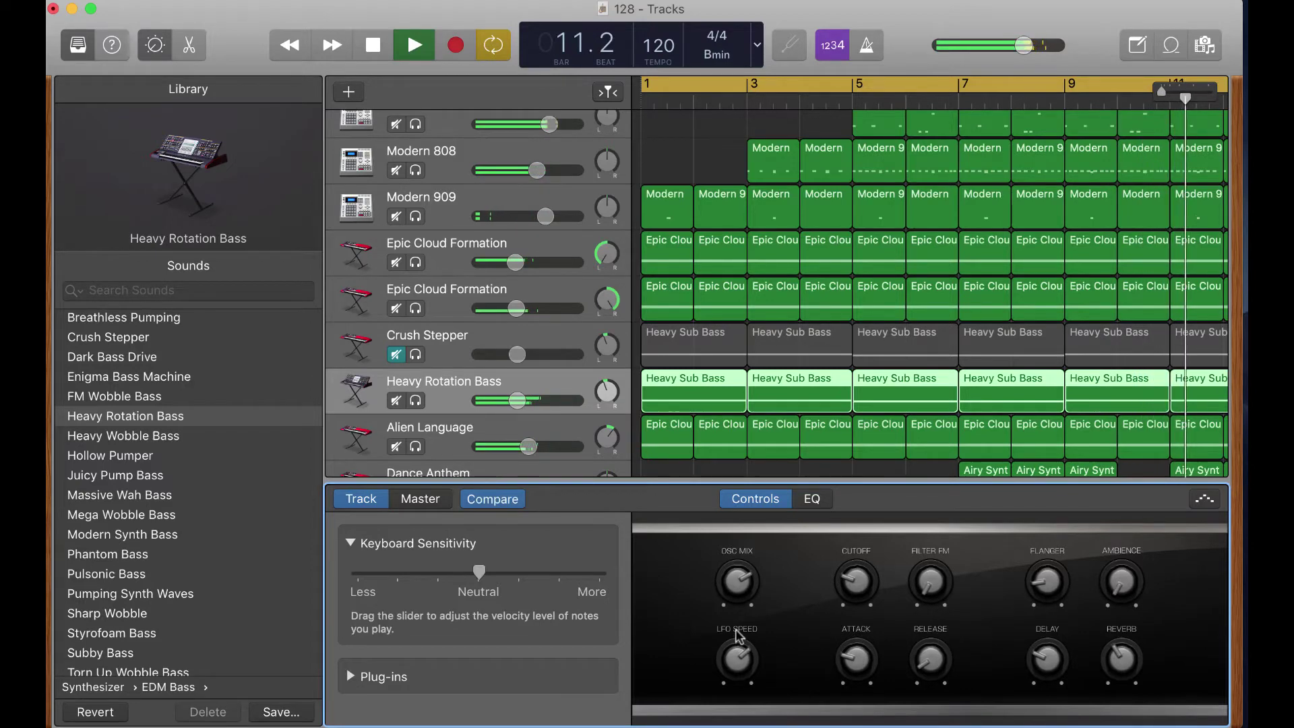
{"action": "left_click", "coordinate": [416, 401]}
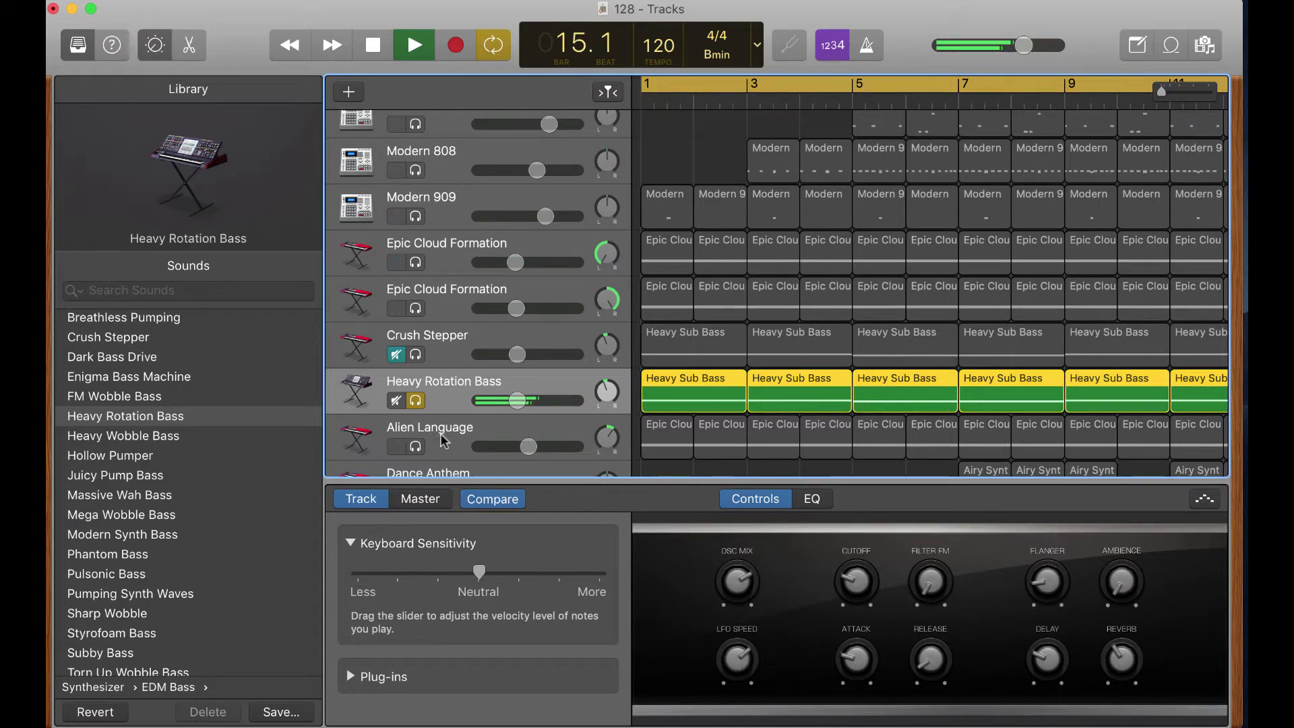
{"action": "left_click", "coordinate": [416, 401]}
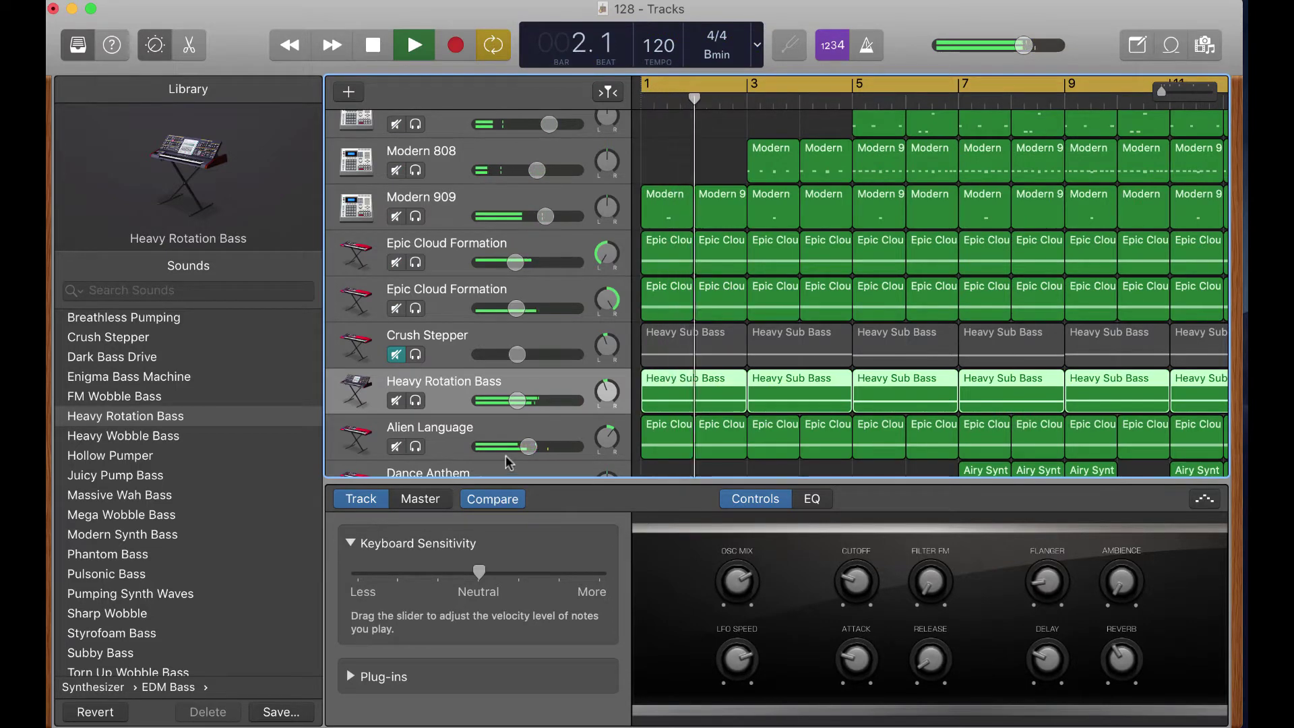
{"action": "left_click", "coordinate": [416, 401]}
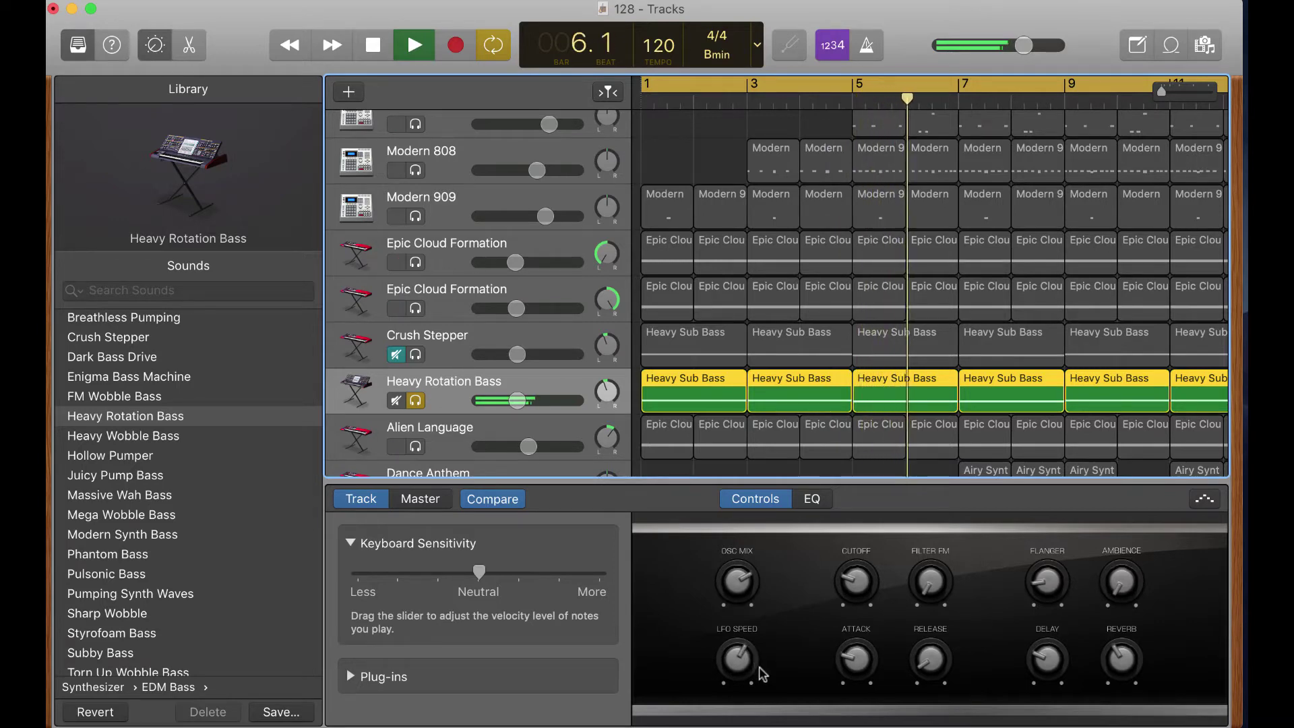
{"action": "left_click", "coordinate": [415, 400]}
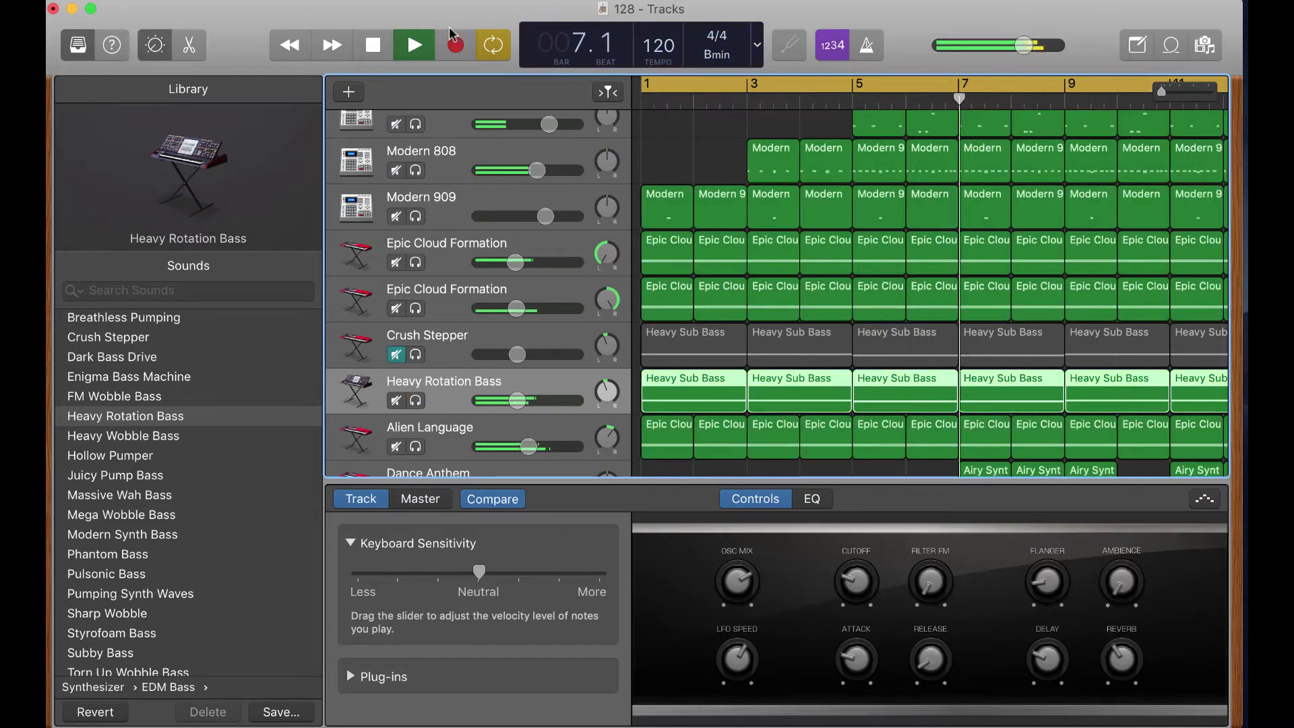
Step: Listen to the mix from the start, stop, duplicate the Heavy Rotation Bass track and paste its bass regions onto the duplicate from bar 1
{"action": "key", "text": "Return"}
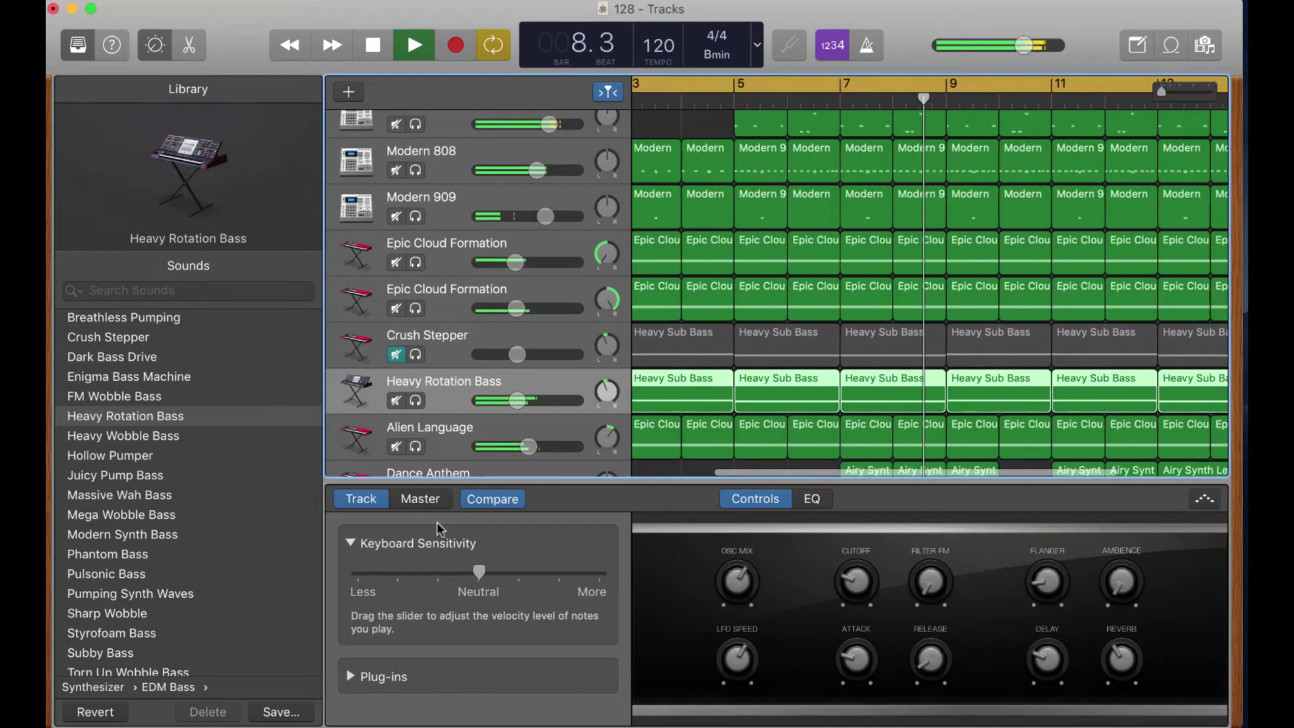
{"action": "scroll", "coordinate": [394, 471], "scroll_direction": "down", "scroll_amount": 1}
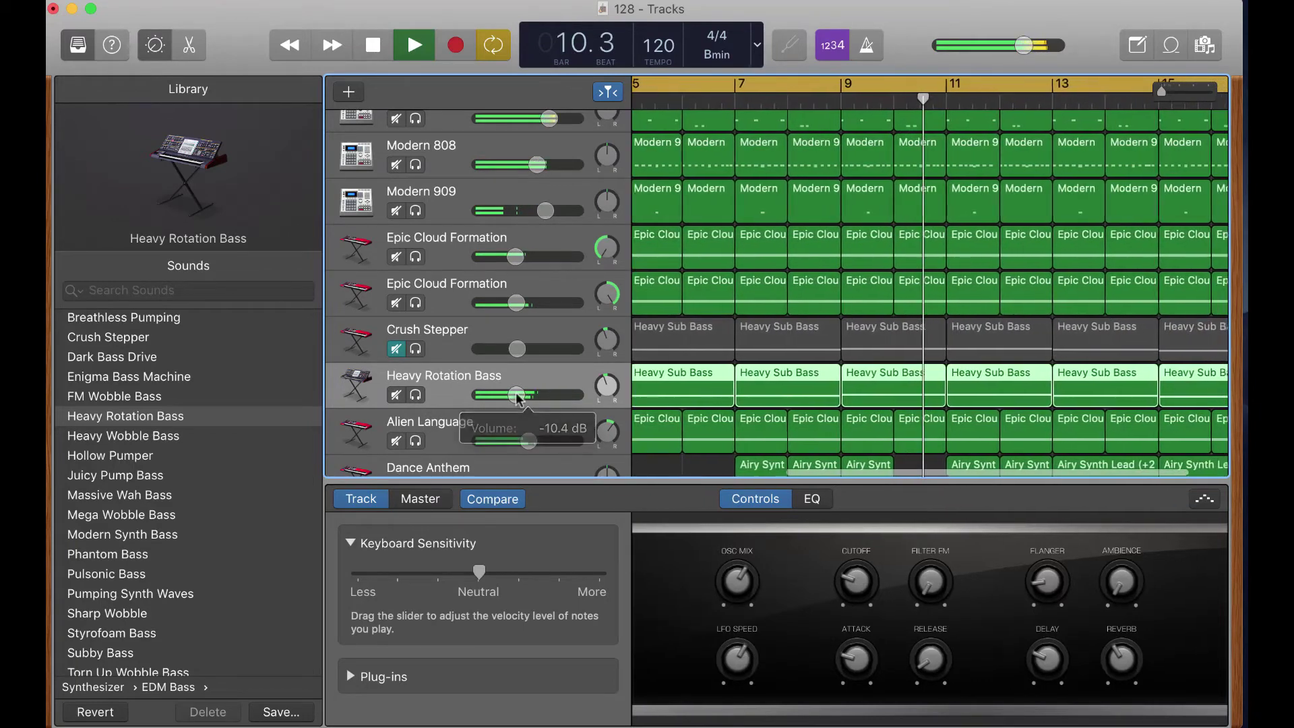
{"action": "scroll", "coordinate": [734, 374], "scroll_direction": "left", "scroll_amount": 5}
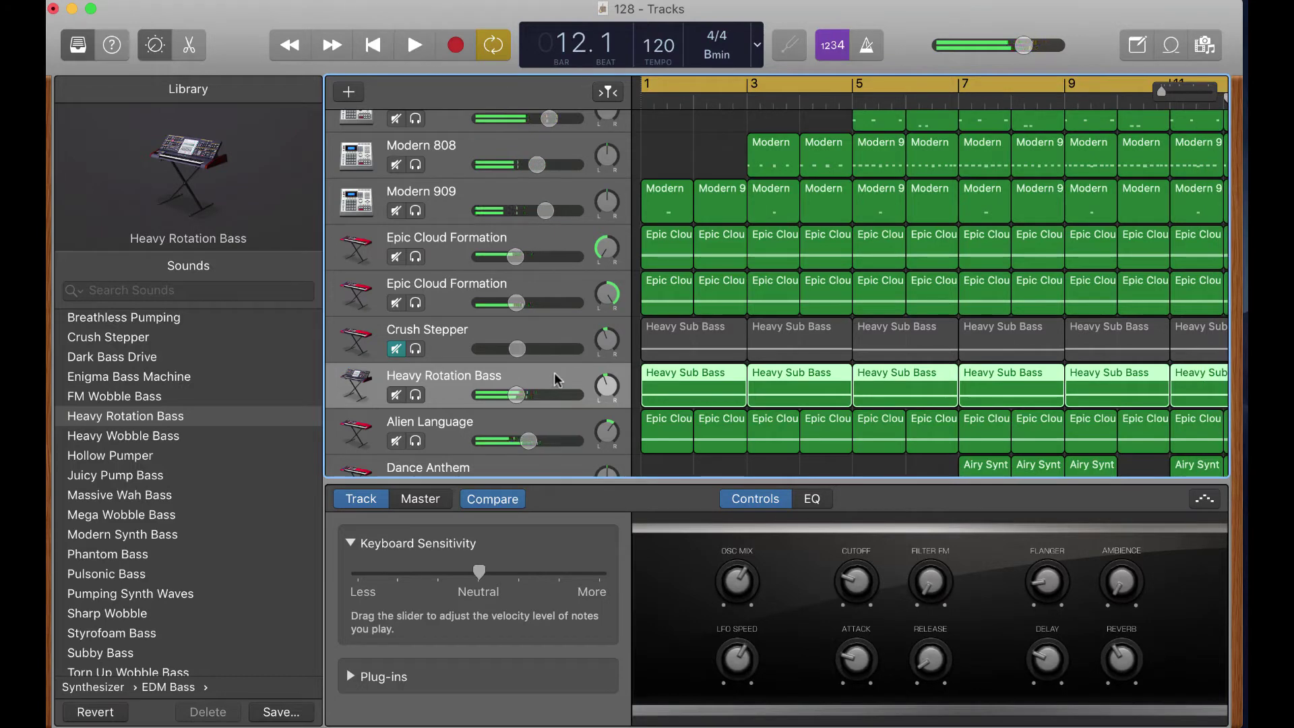
{"action": "key", "text": "super+d"}
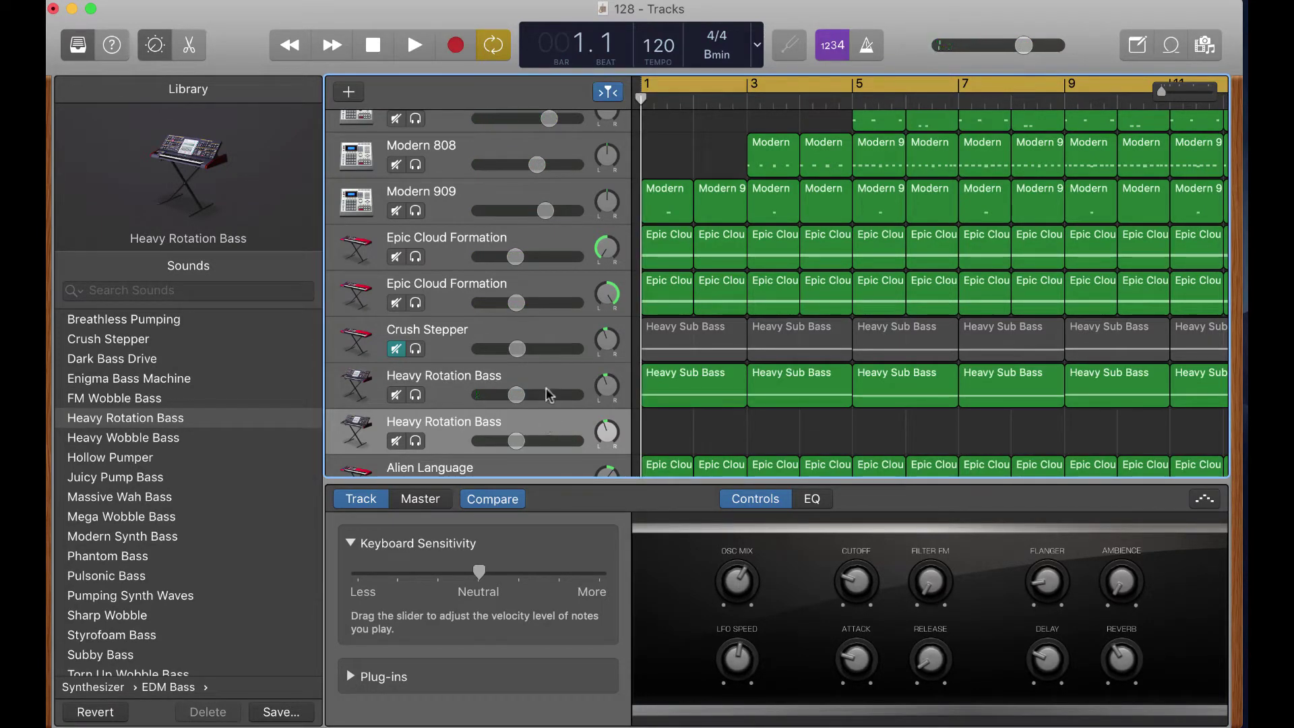
{"action": "key", "text": "super+v"}
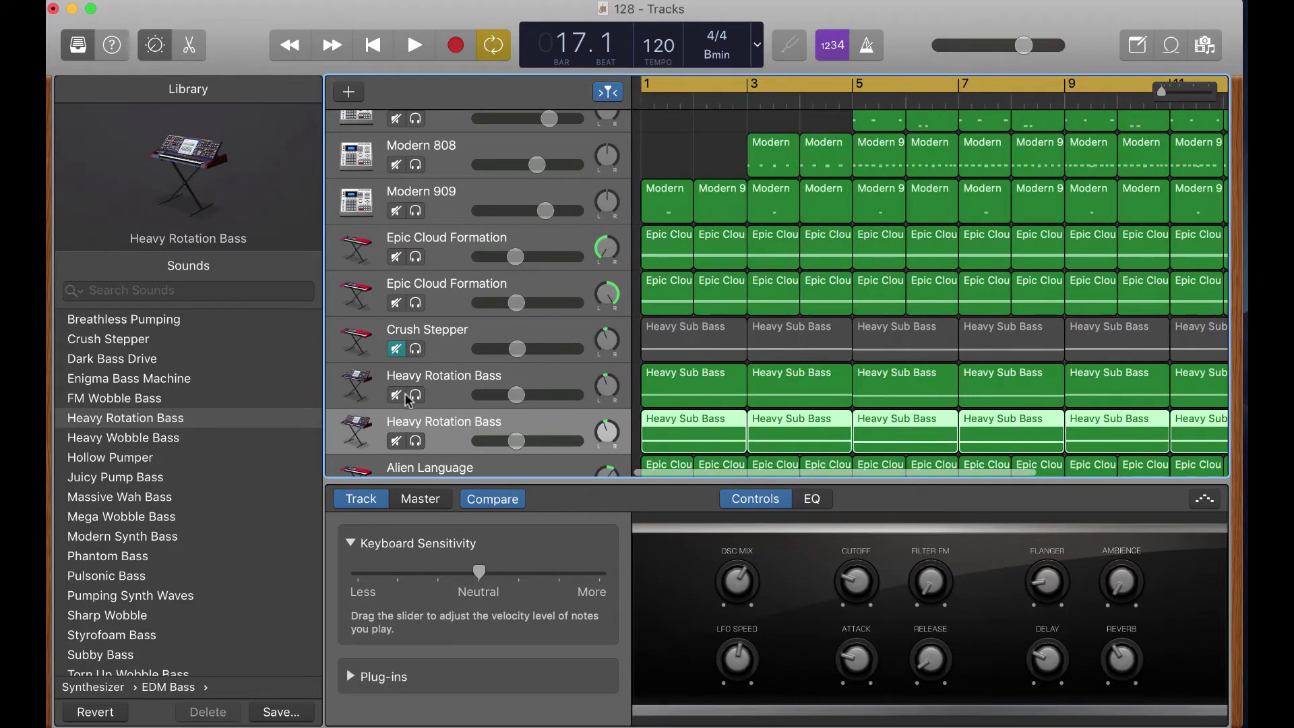
Step: Mute the original Heavy Rotation Bass, play from the start and try Heavy Wobble Bass and Hollow Pumper before choosing Juicy Pump Bass on the duplicate
{"action": "left_click", "coordinate": [397, 395]}
{"action": "key", "text": "Return"}
{"action": "key", "text": "space"}
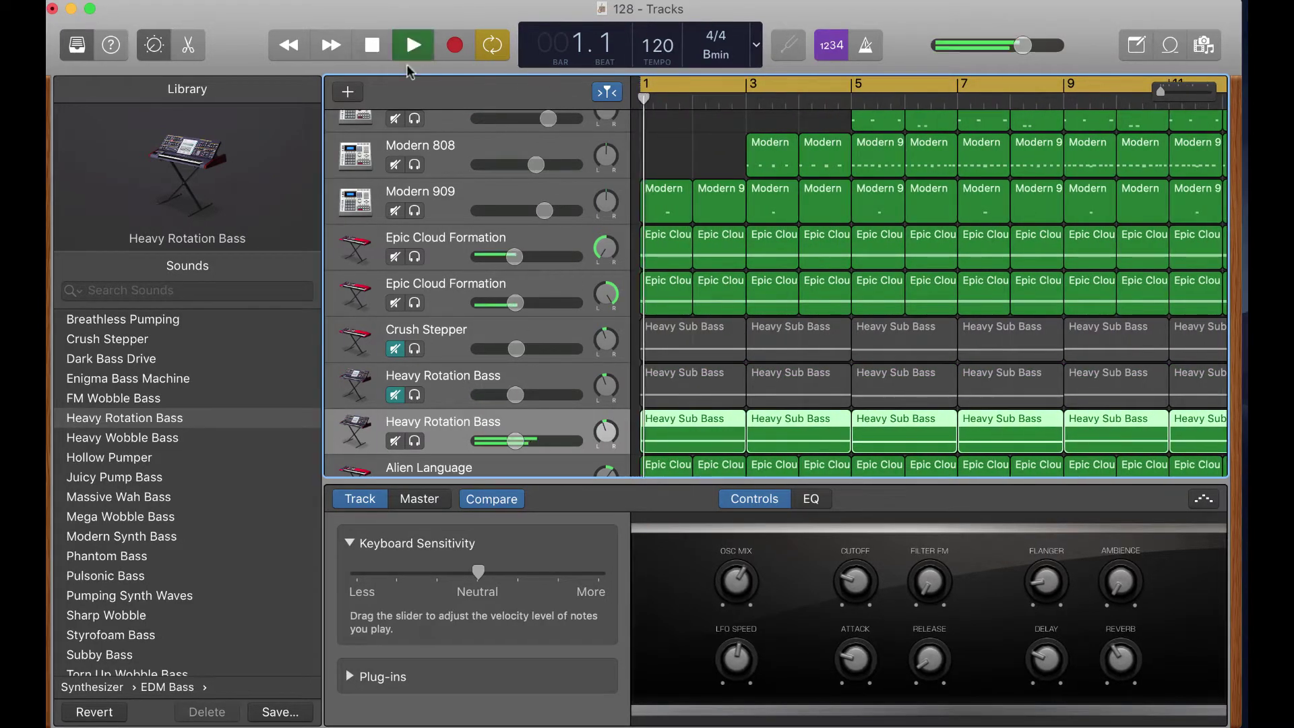
{"action": "left_click", "coordinate": [132, 444]}
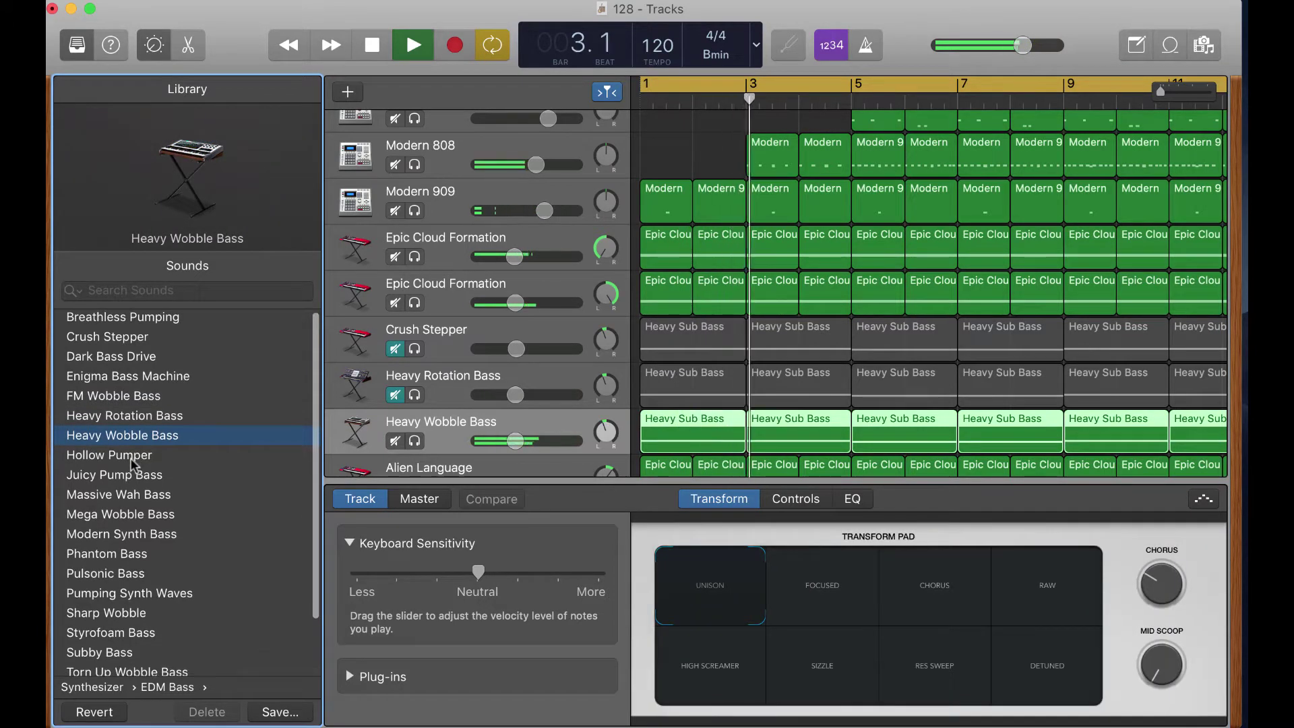
{"action": "left_click", "coordinate": [131, 457]}
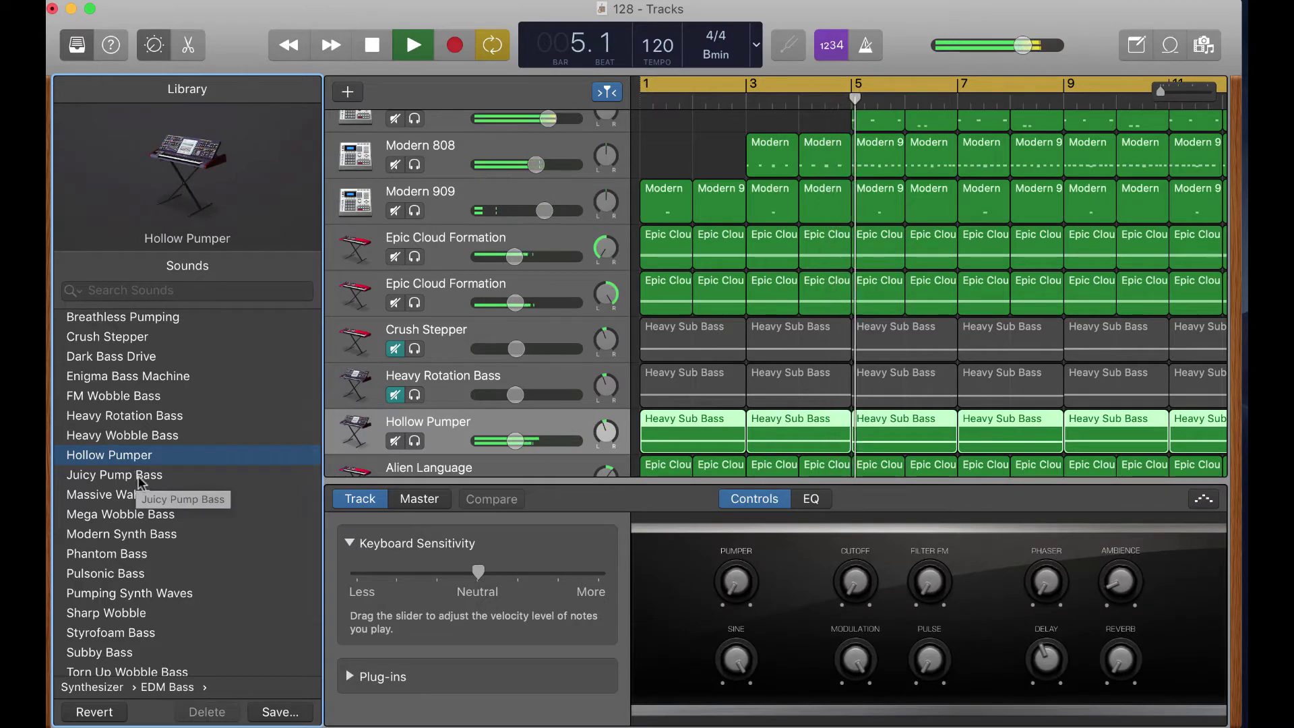
{"action": "left_click", "coordinate": [141, 479]}
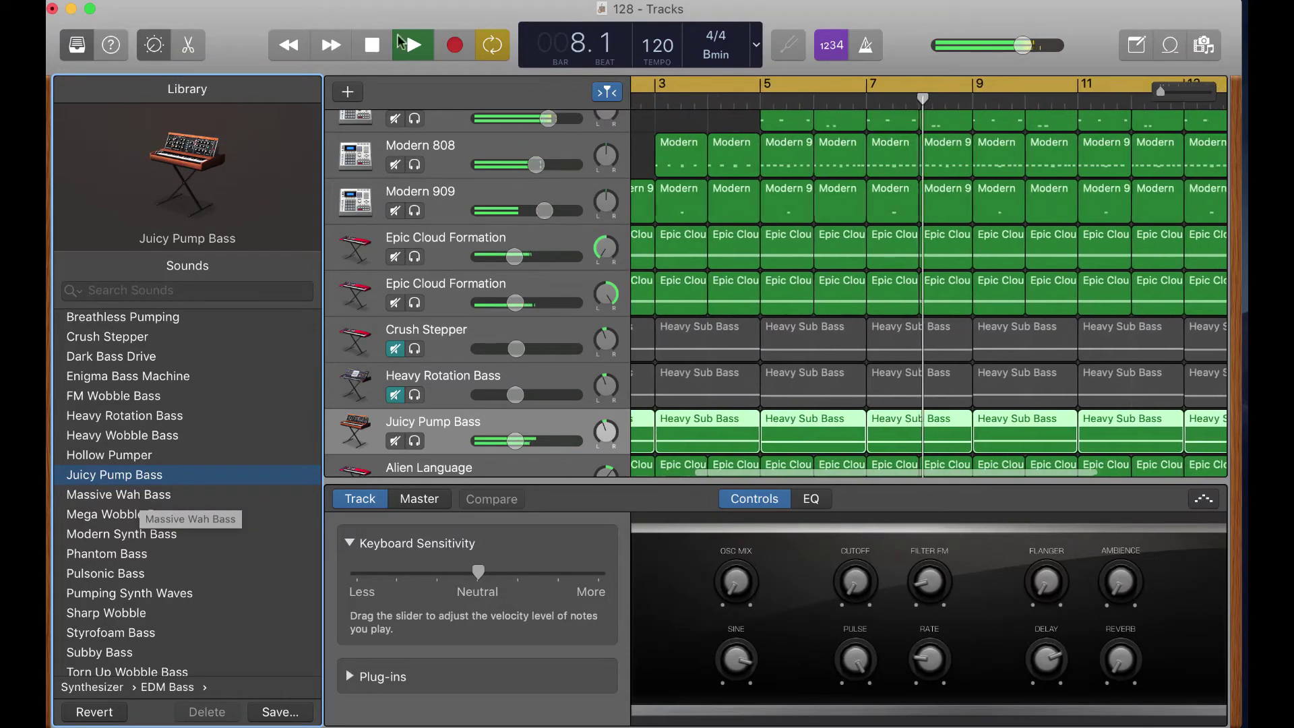
Step: Replay from the start, listen to the Juicy Pump Bass track in the full mix and look through the other EDM Bass sounds
{"action": "left_click", "coordinate": [373, 45]}
{"action": "left_click", "coordinate": [374, 45]}
{"action": "left_click", "coordinate": [414, 45]}
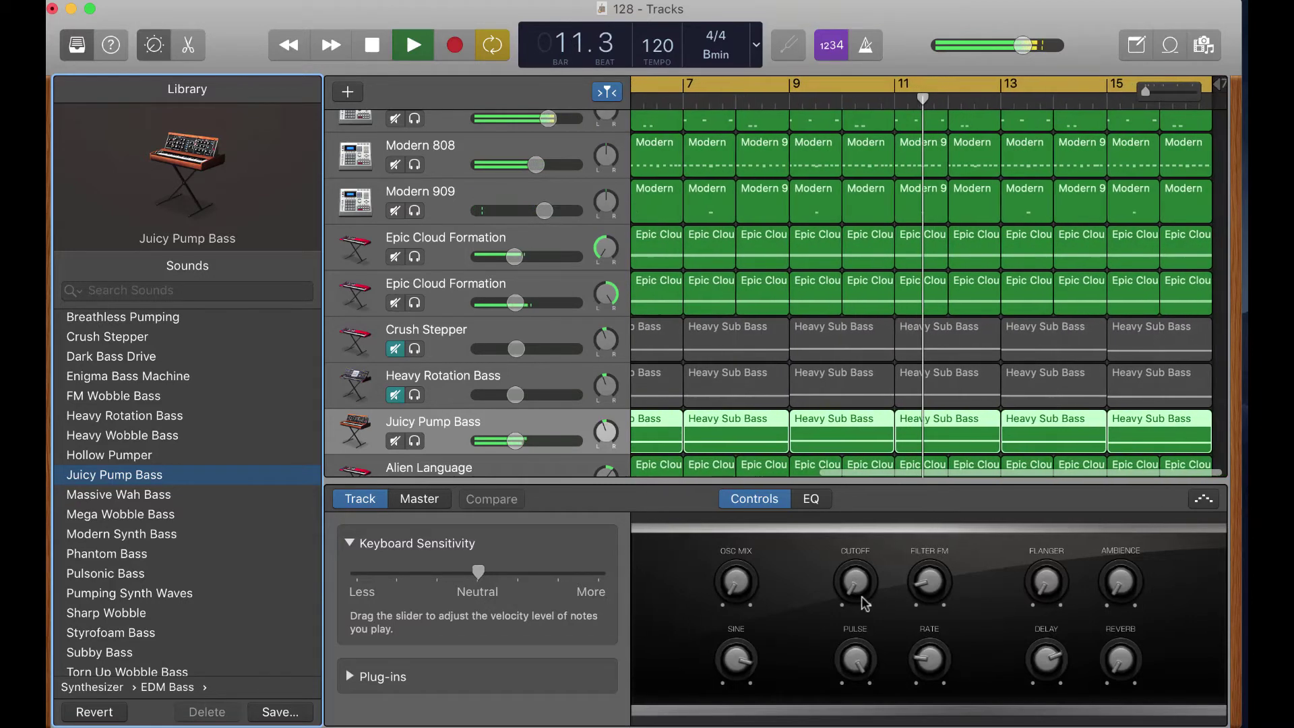
{"action": "scroll", "coordinate": [857, 436], "scroll_direction": "down", "scroll_amount": 5}
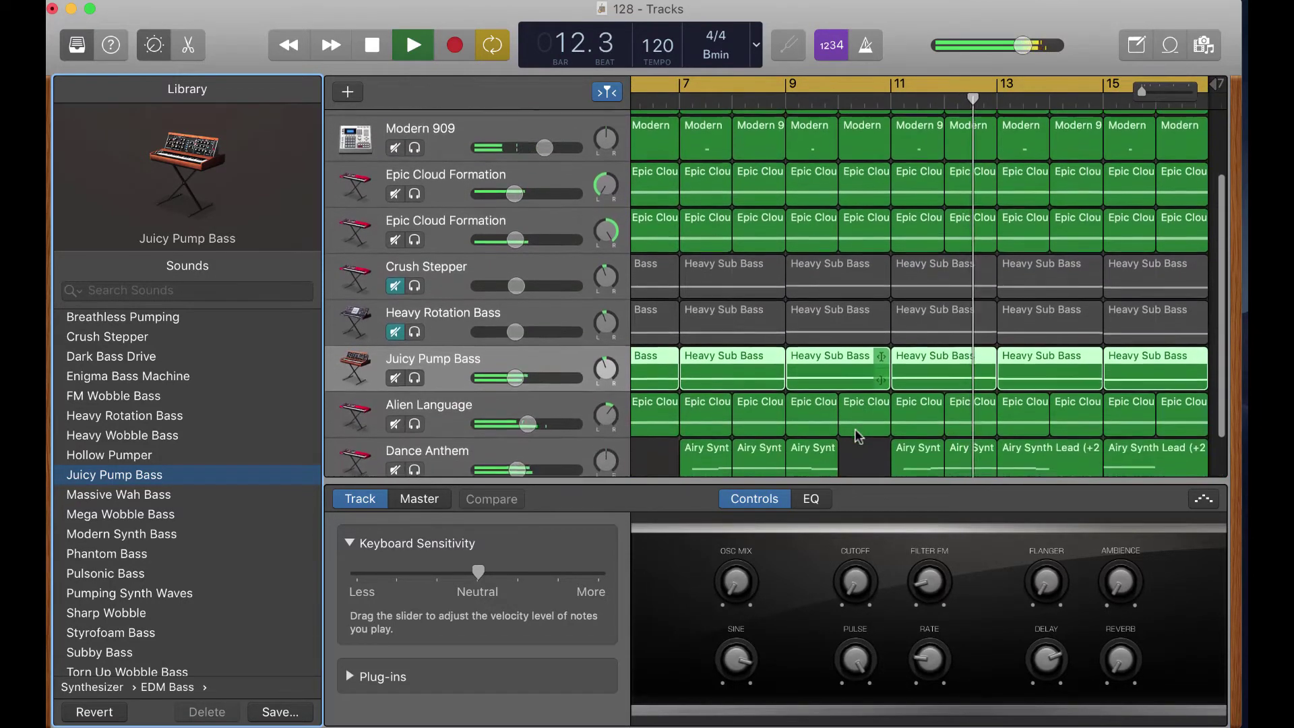
{"action": "scroll", "coordinate": [858, 436], "scroll_direction": "left", "scroll_amount": 5}
{"action": "scroll", "coordinate": [854, 429], "scroll_direction": "left", "scroll_amount": 3}
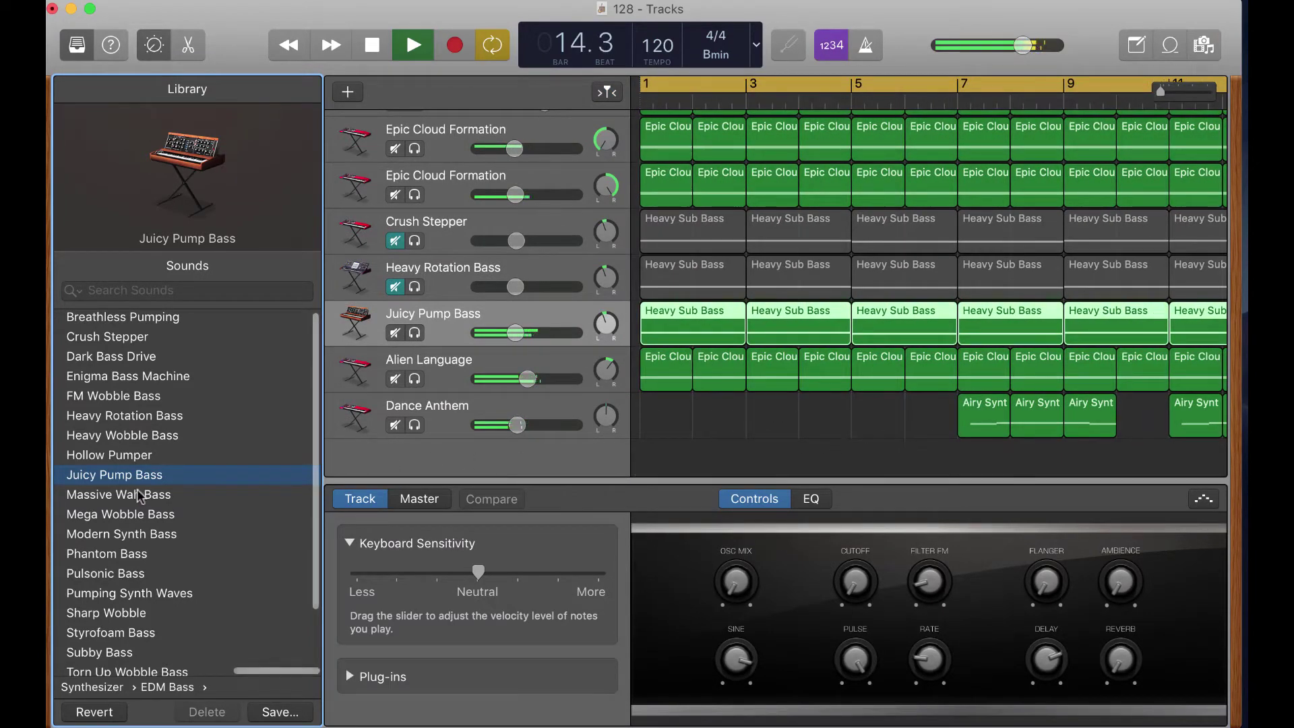
{"action": "scroll", "coordinate": [216, 516], "scroll_direction": "down", "scroll_amount": 2}
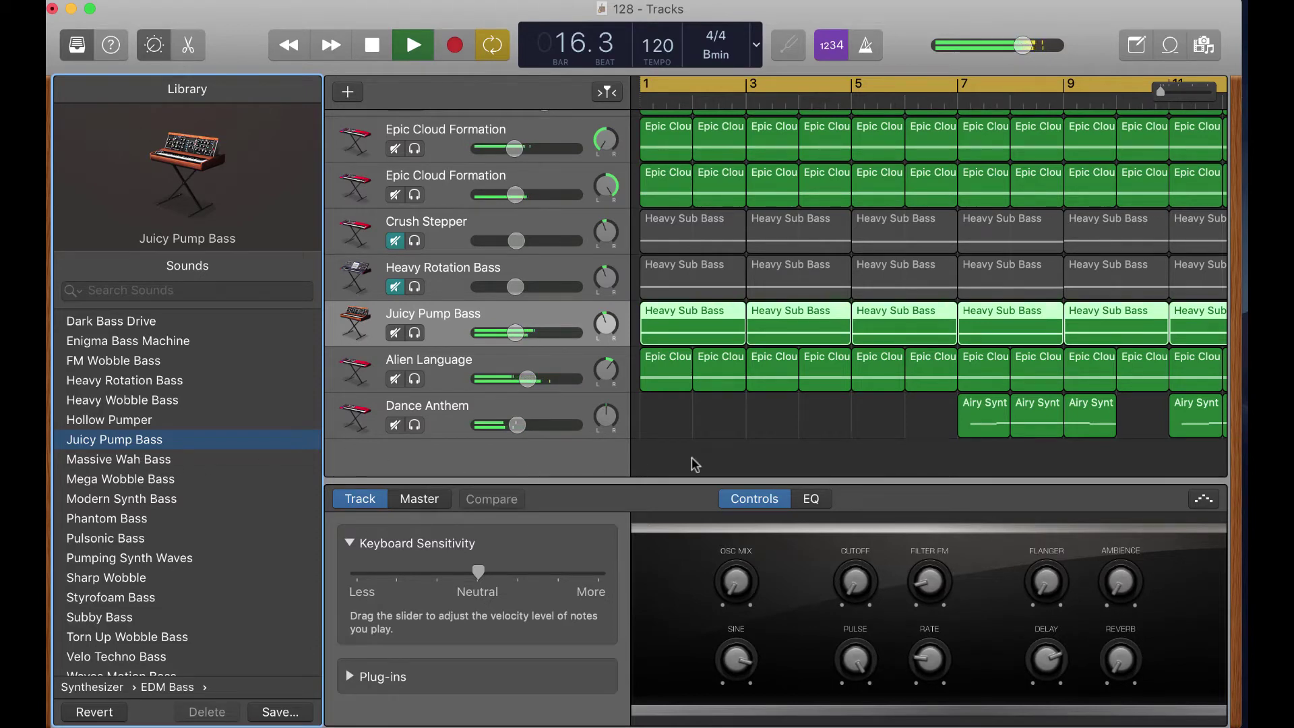
{"action": "scroll", "coordinate": [694, 465], "scroll_direction": "down", "scroll_amount": 1}
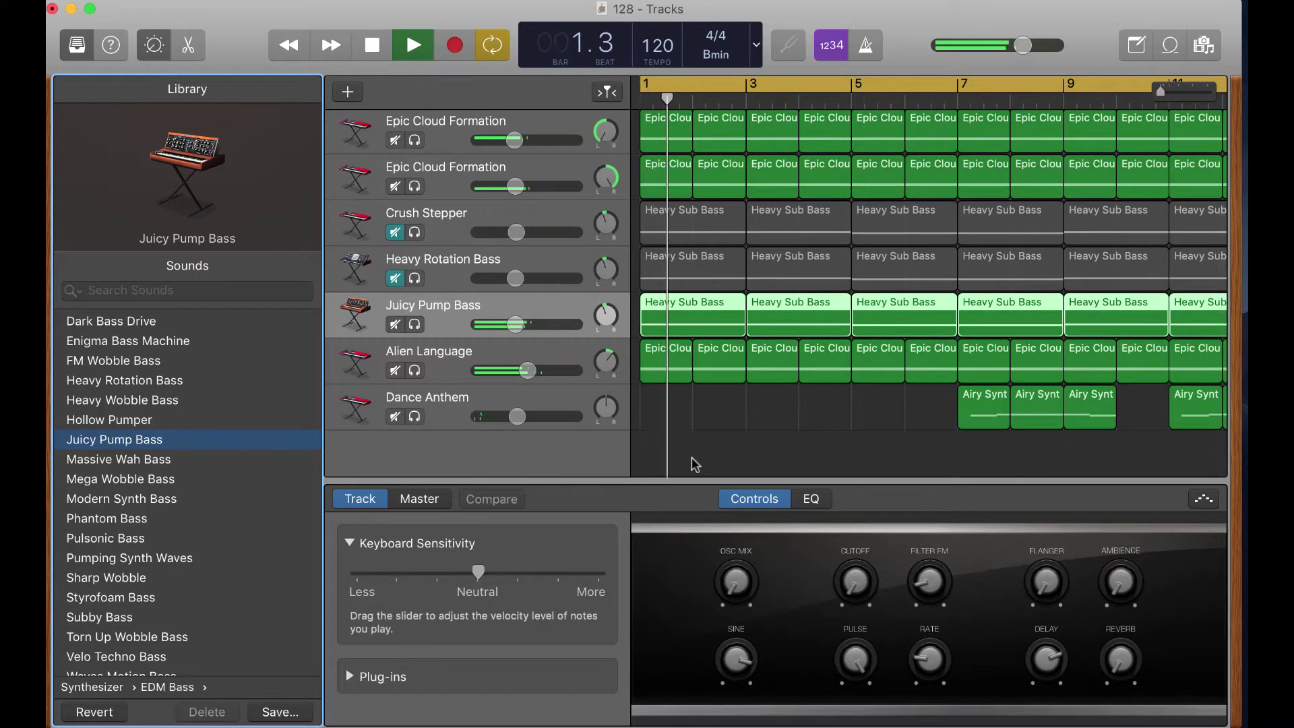
{"action": "scroll", "coordinate": [694, 465], "scroll_direction": "up", "scroll_amount": 3}
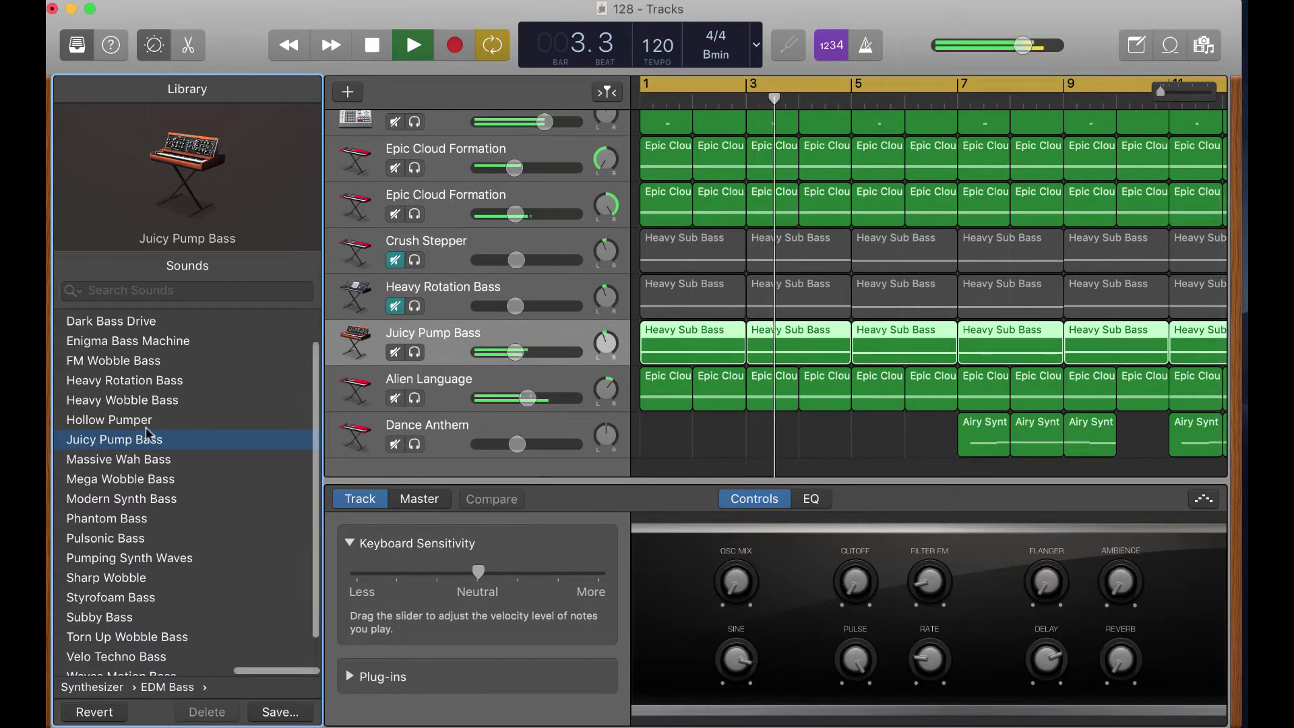
{"action": "scroll", "coordinate": [150, 426], "scroll_direction": "up", "scroll_amount": 2}
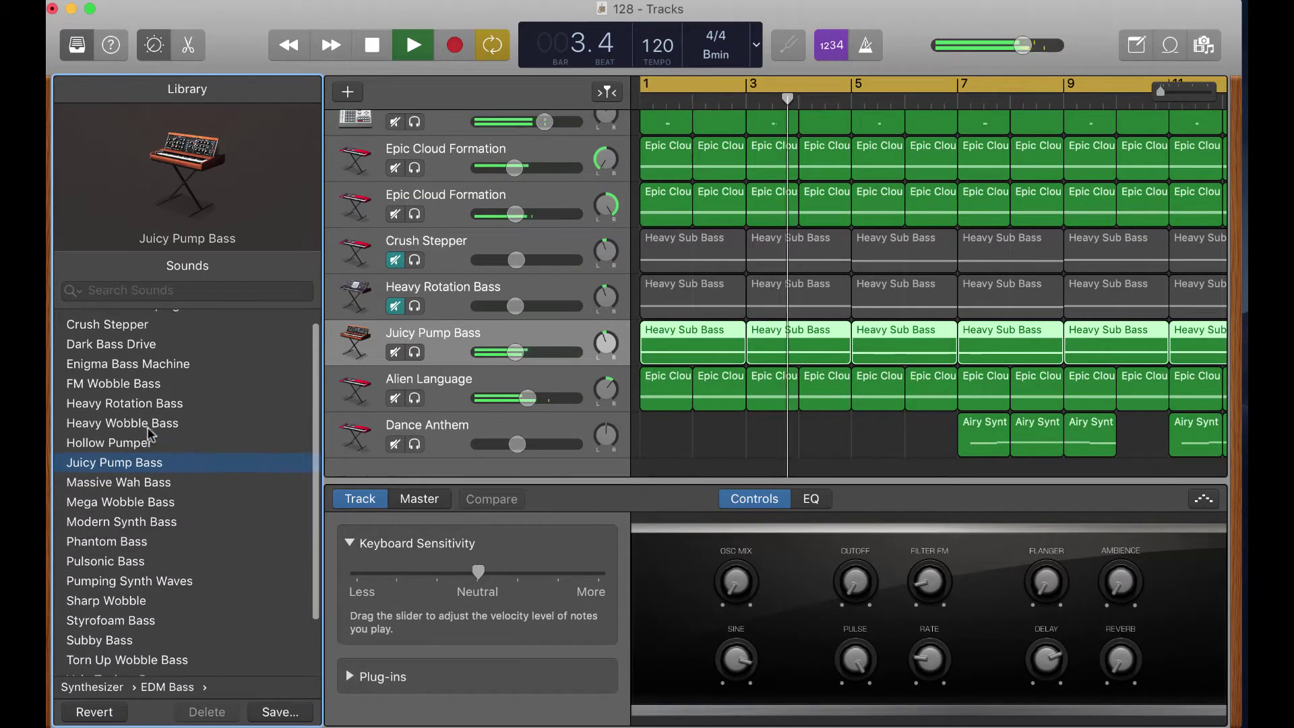
Step: Mute the Juicy Pump Bass track, unmute Heavy Rotation Bass and restart playback from the beginning
{"action": "left_click", "coordinate": [396, 353]}
{"action": "left_click", "coordinate": [397, 306]}
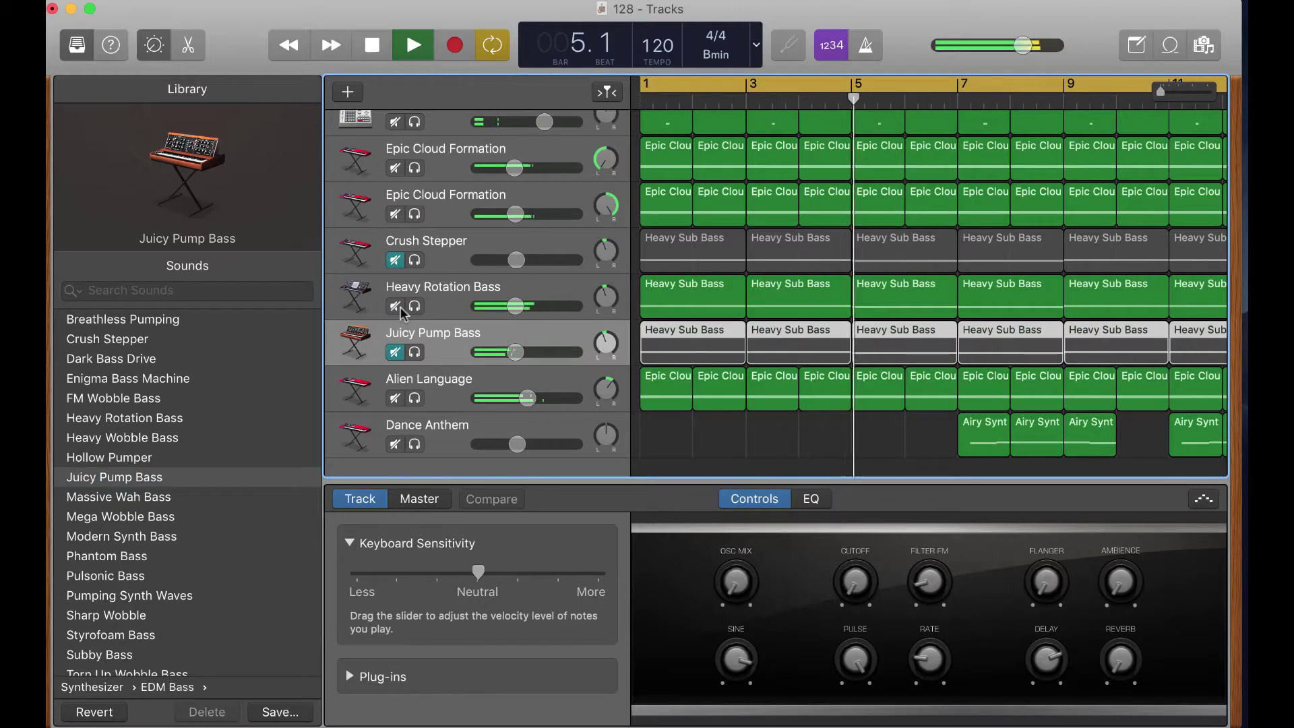
{"action": "left_click", "coordinate": [374, 46]}
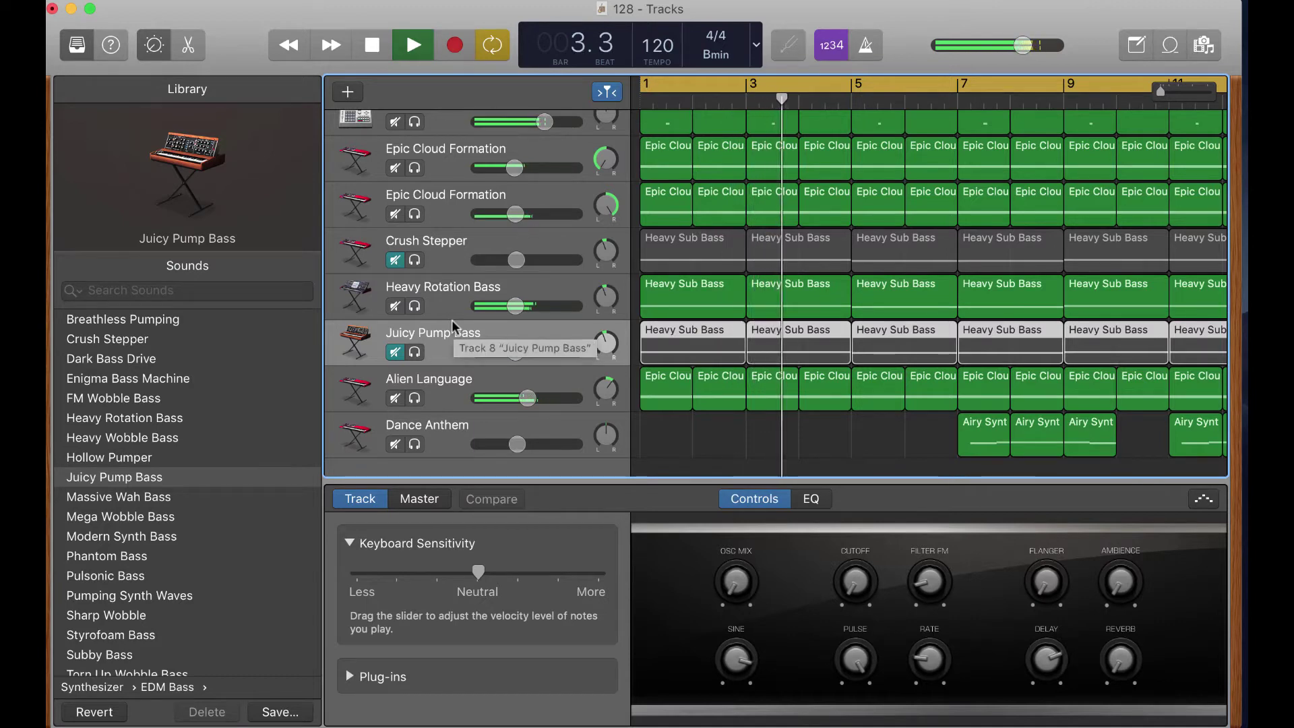
Step: Compare the Heavy Rotation Bass track soloed and in the full mix, and stop playback
{"action": "left_click", "coordinate": [452, 315]}
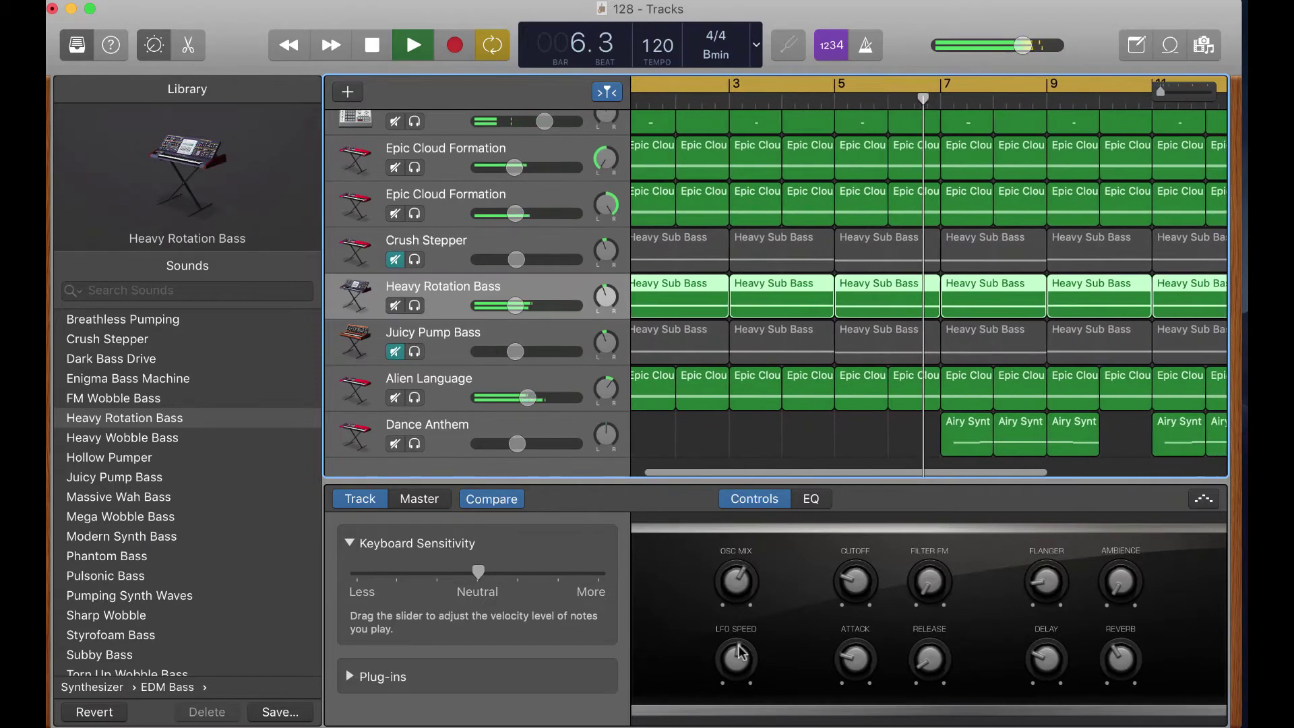
{"action": "left_click", "coordinate": [415, 306]}
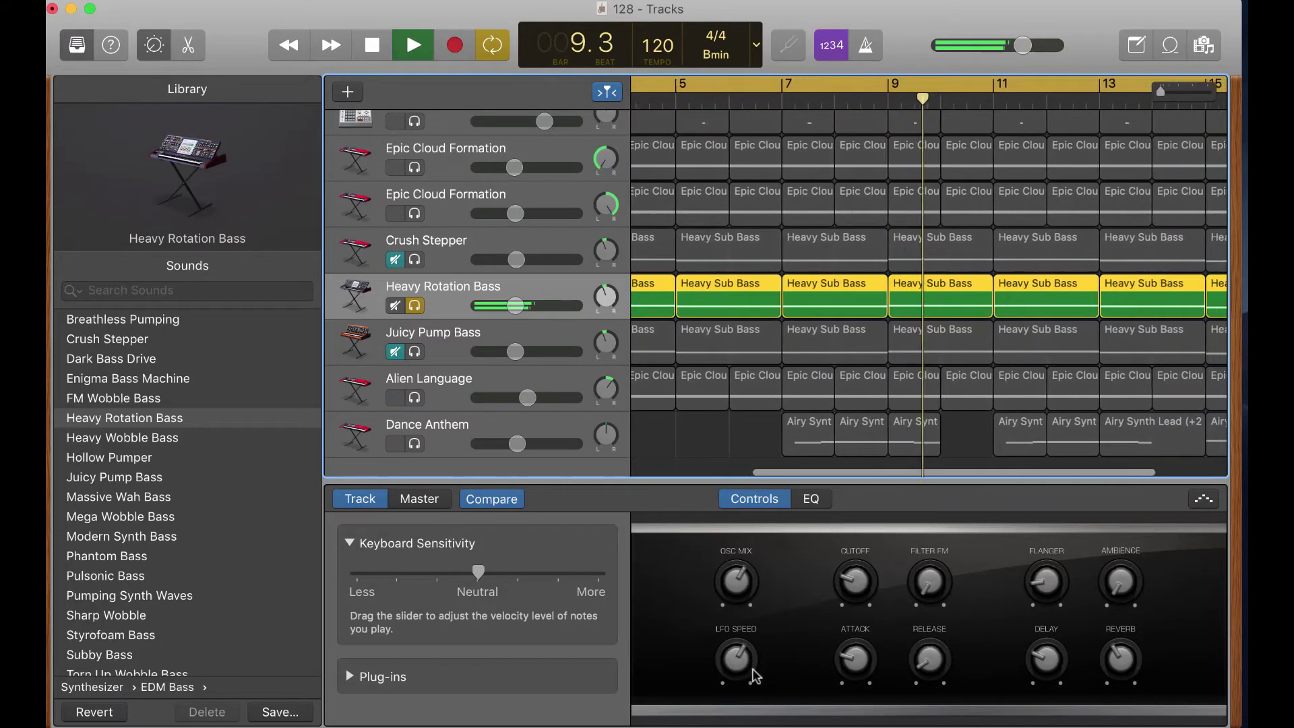
{"action": "key", "text": "s"}
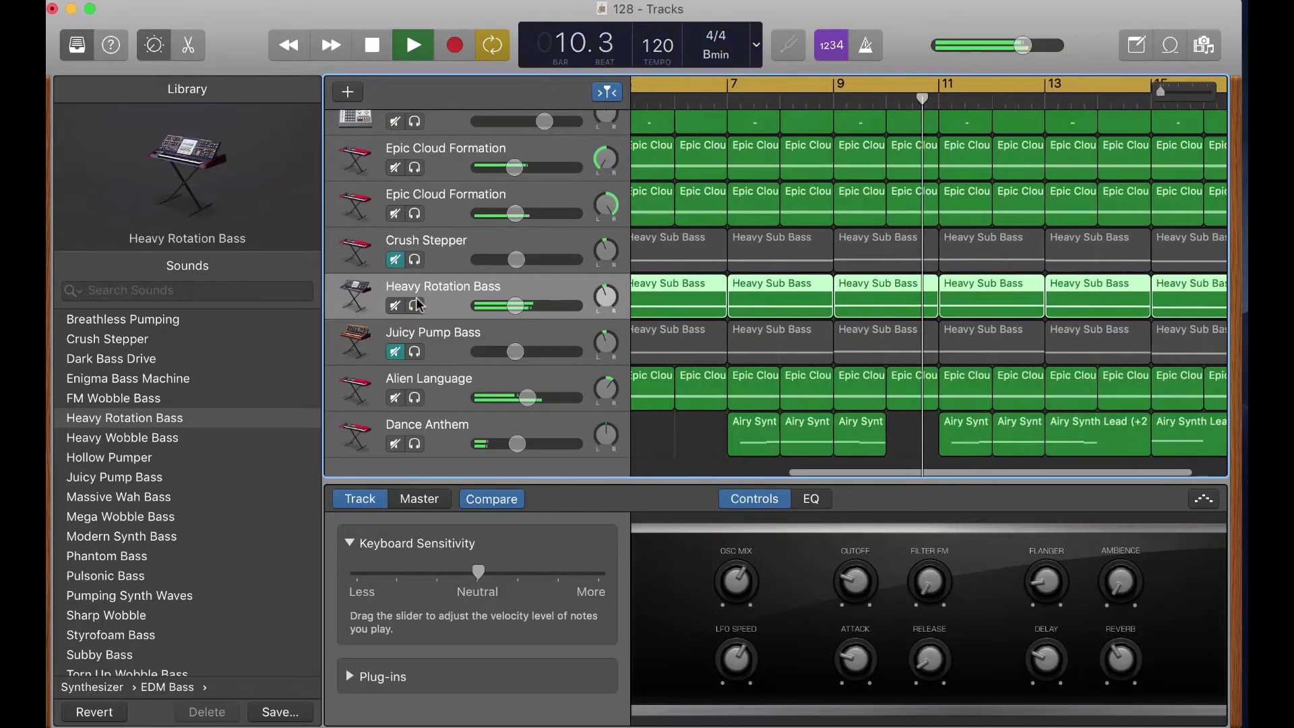
{"action": "left_click", "coordinate": [399, 57]}
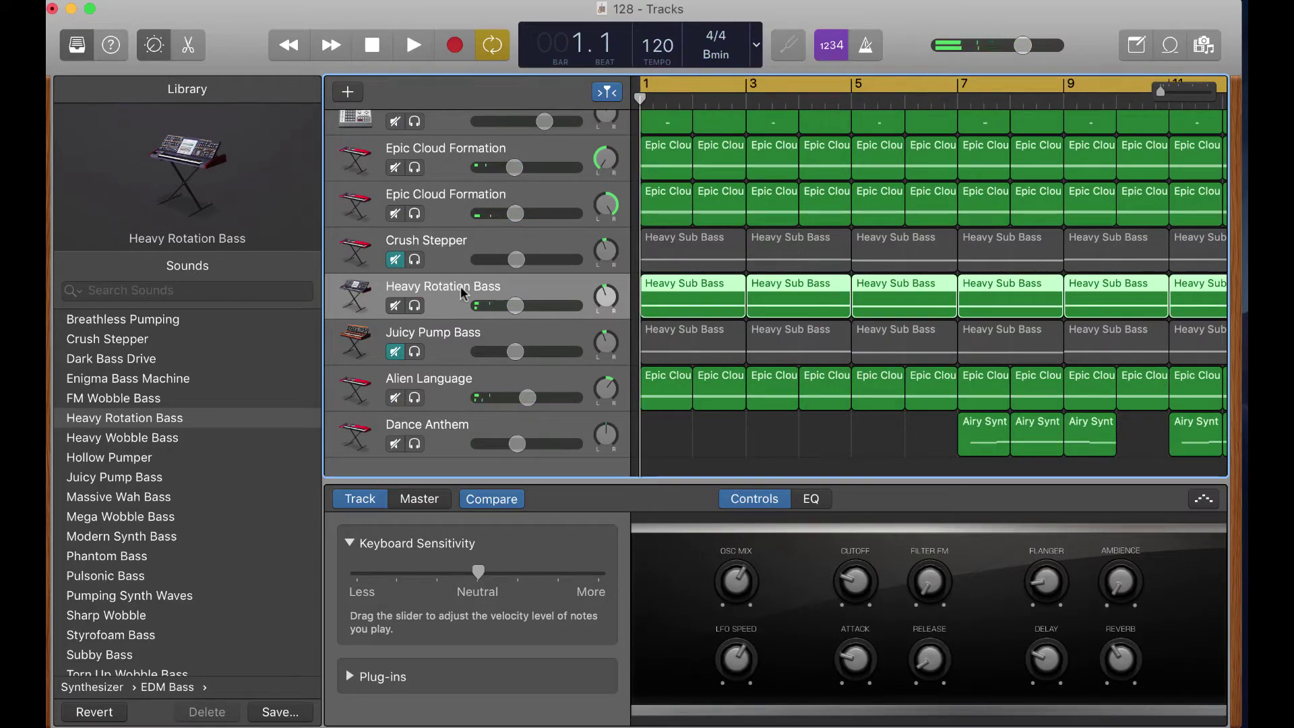
Step: Duplicate the Heavy Rotation Bass track again, paste the bass regions onto the new duplicate from bar 1 and mute the original
{"action": "key", "text": "super+d"}
{"action": "key", "text": "super+v"}
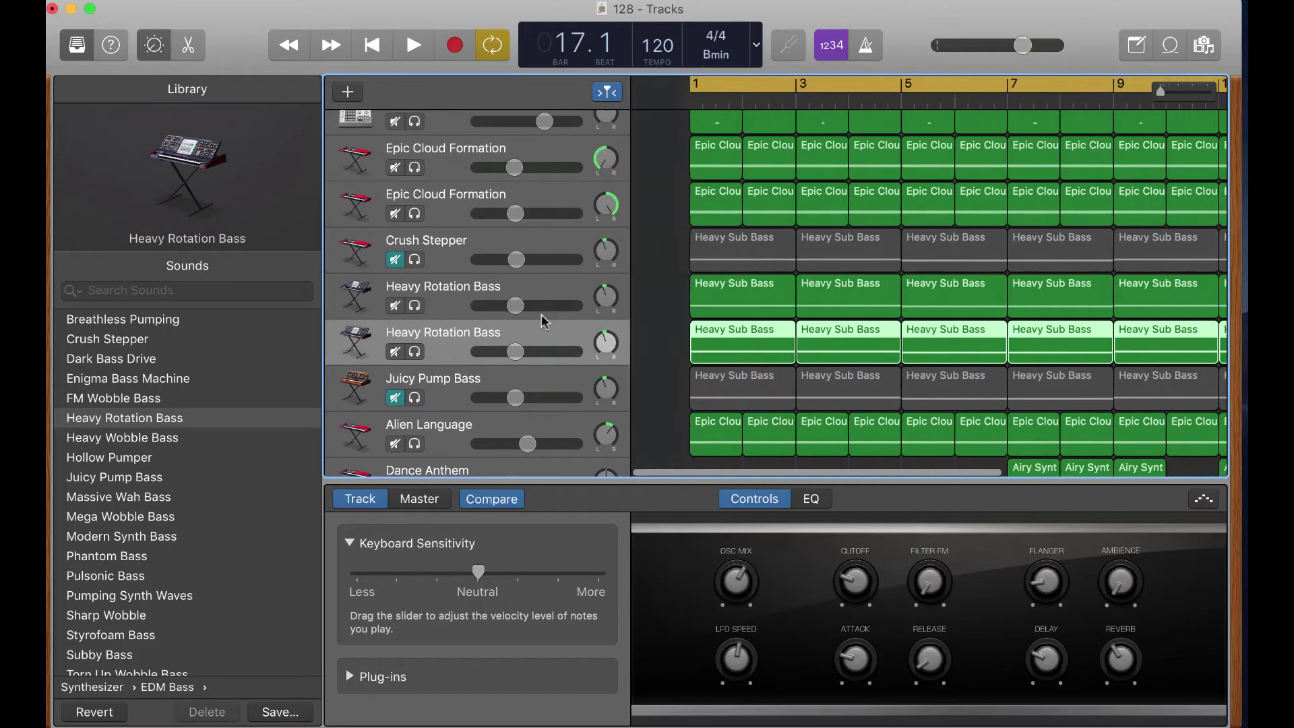
{"action": "left_click", "coordinate": [396, 307]}
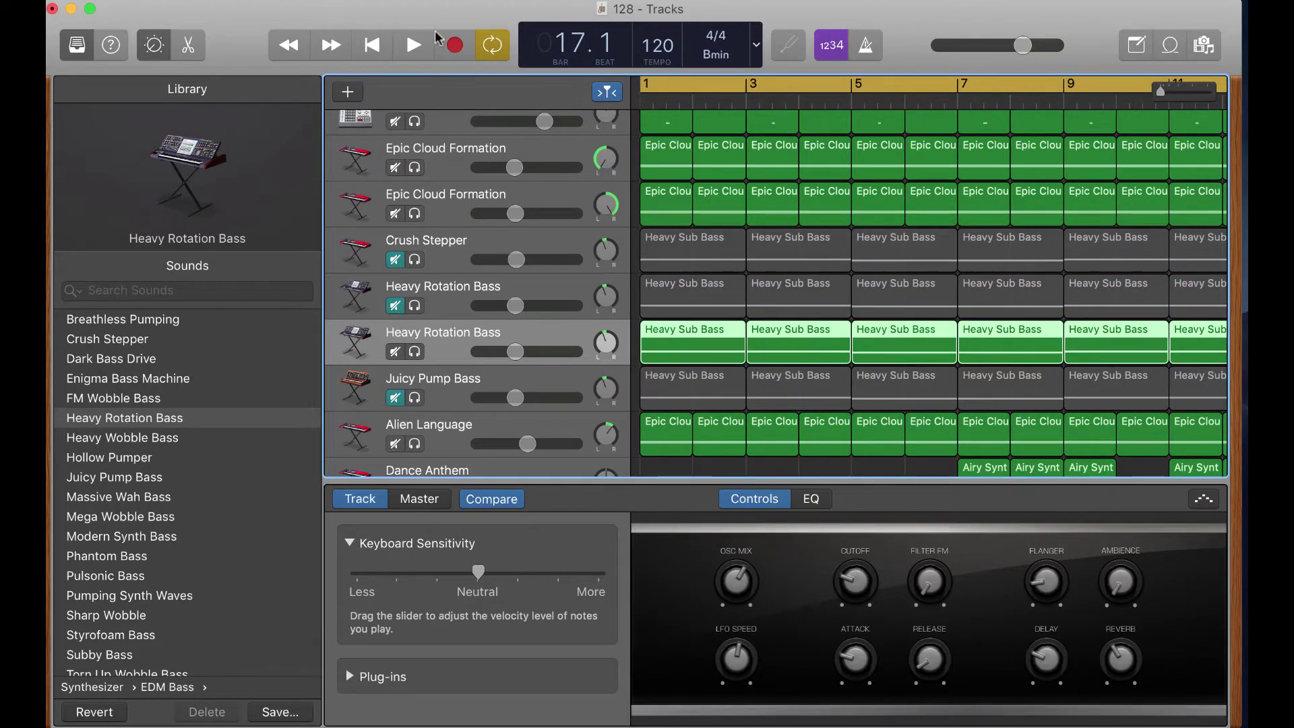
Step: Play from the start and audition the EDM Bass sounds from Massive Wah Bass to Pulsonic Bass on the duplicate, ending on Pumping Synth Waves
{"action": "left_click", "coordinate": [372, 45]}
{"action": "left_click", "coordinate": [413, 45]}
{"action": "left_click", "coordinate": [150, 498]}
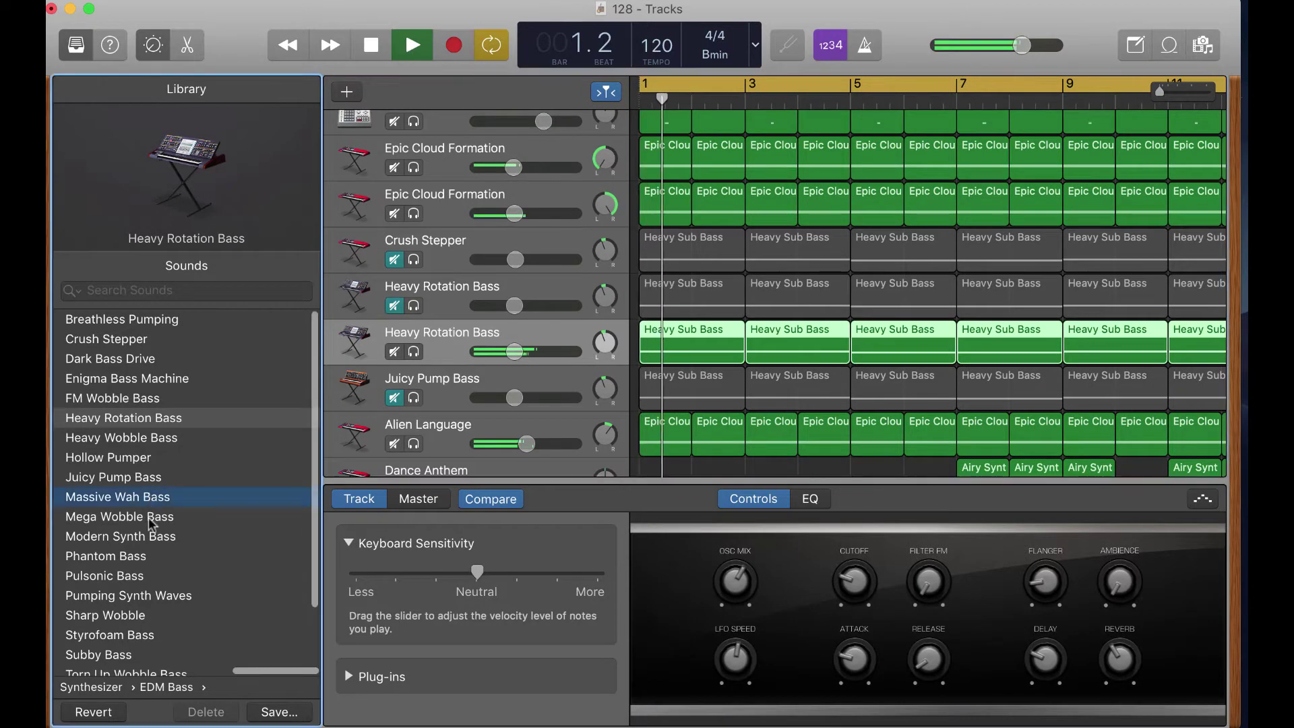
{"action": "left_click", "coordinate": [149, 518]}
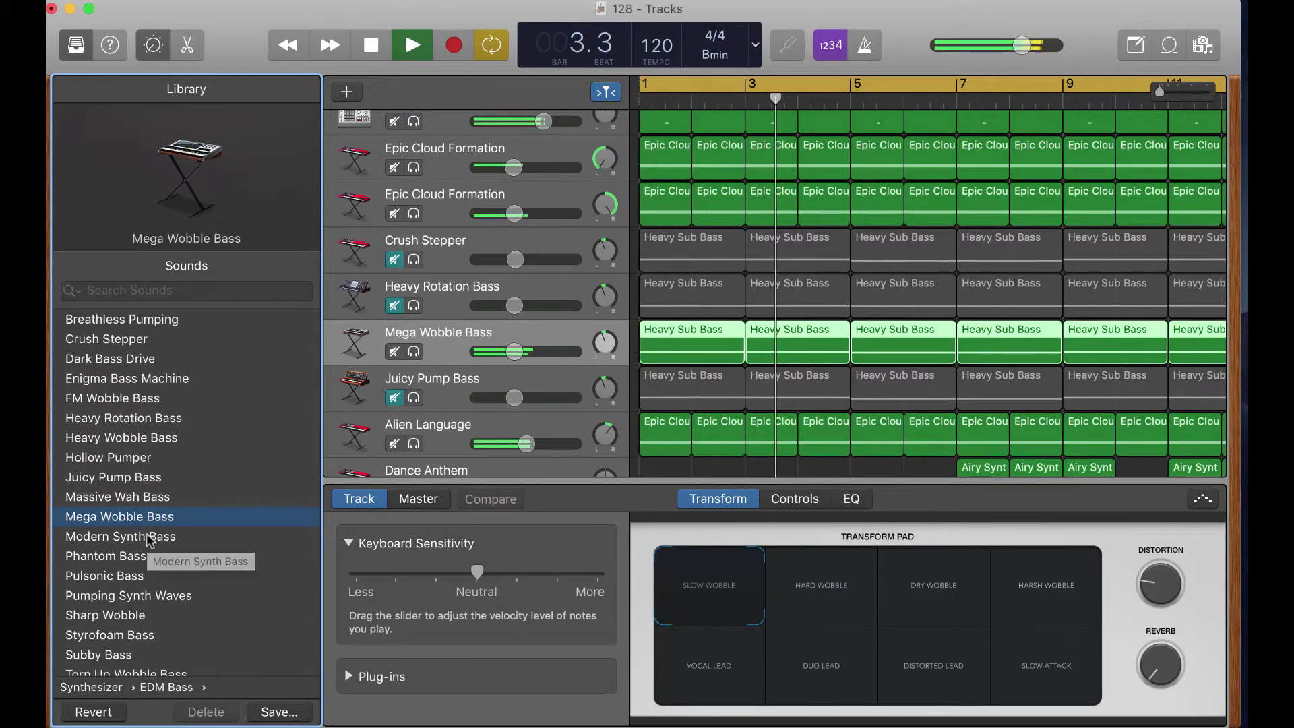
{"action": "left_click", "coordinate": [150, 537]}
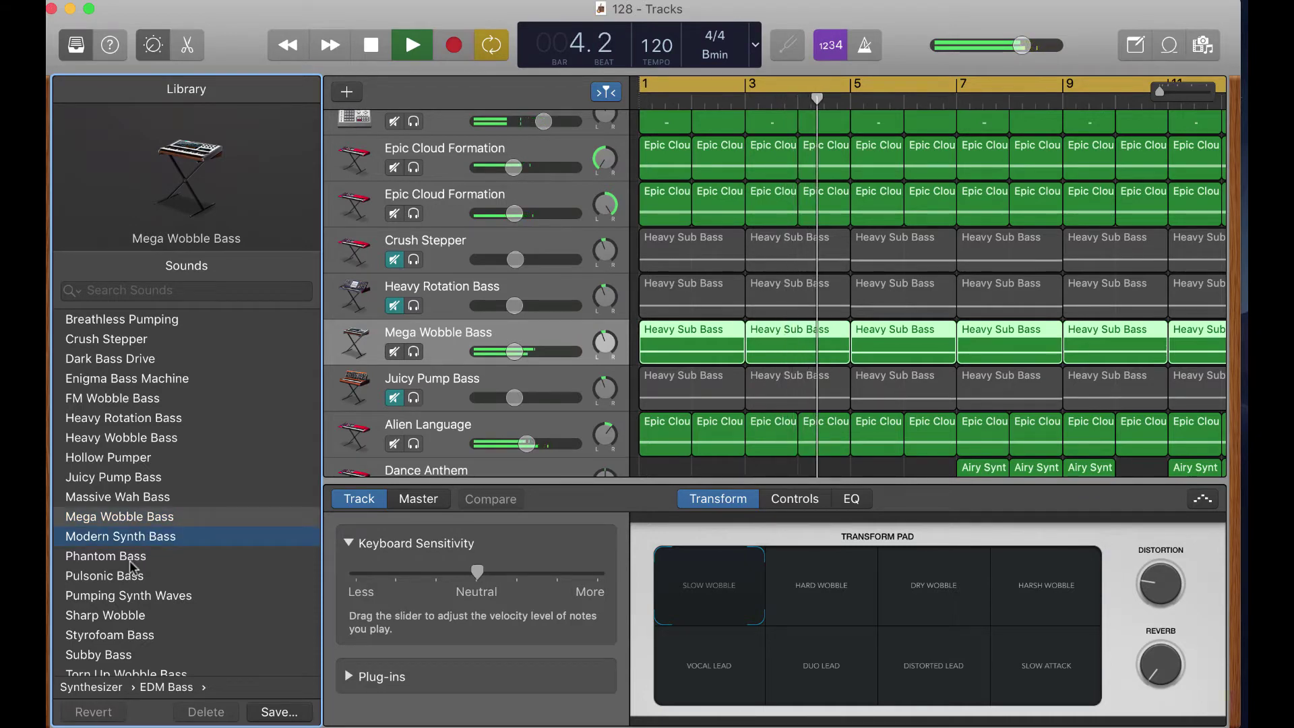
{"action": "left_click", "coordinate": [130, 562]}
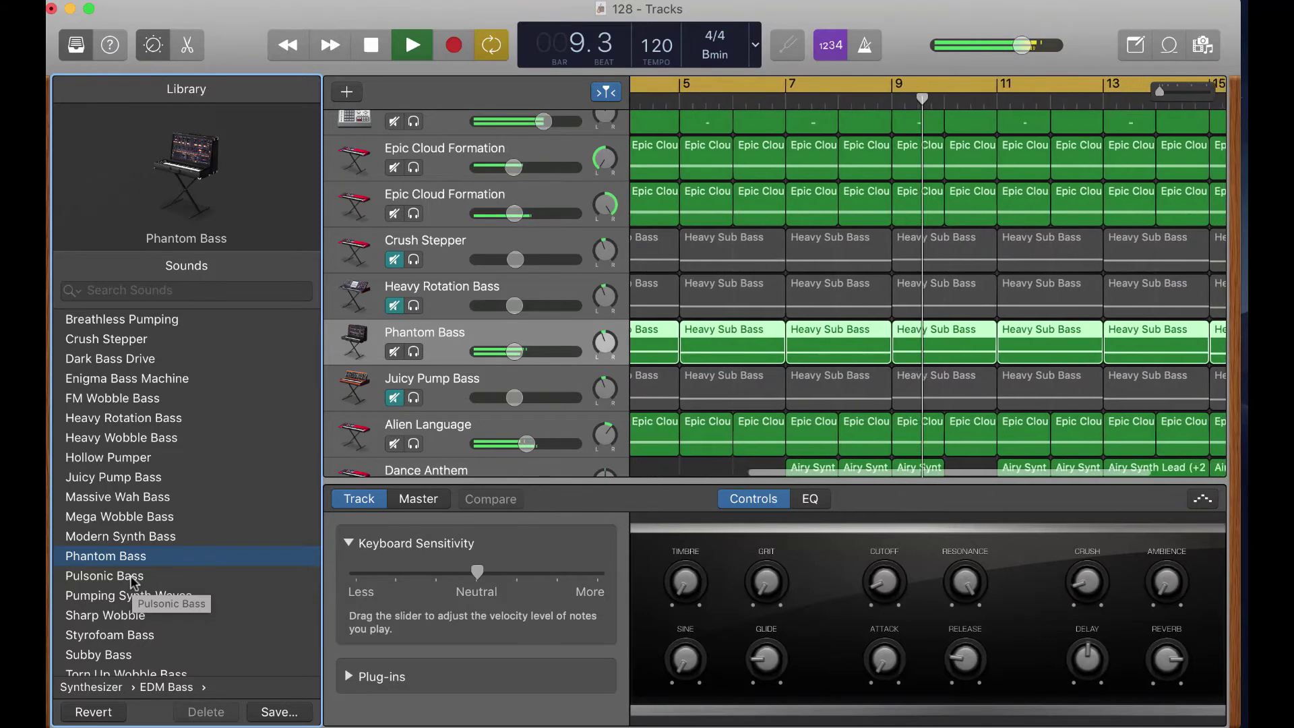
{"action": "left_click", "coordinate": [132, 580]}
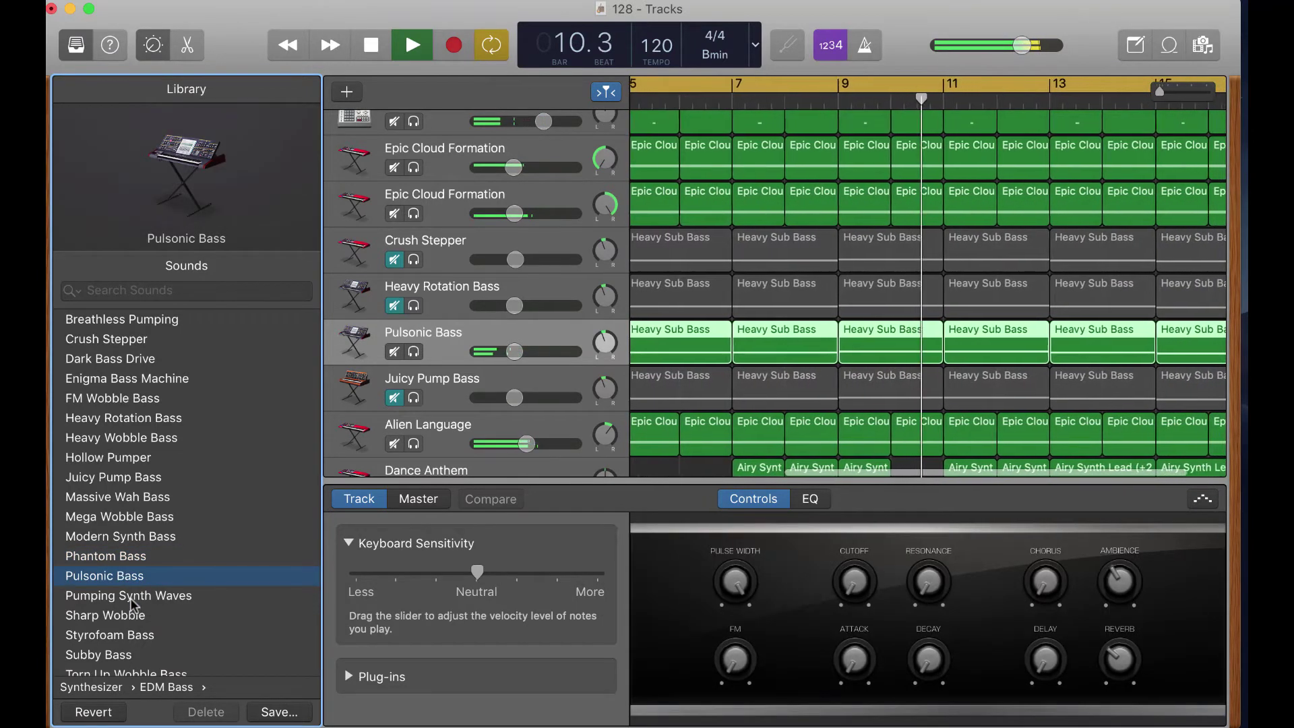
{"action": "scroll", "coordinate": [132, 606], "scroll_direction": "down", "scroll_amount": 1}
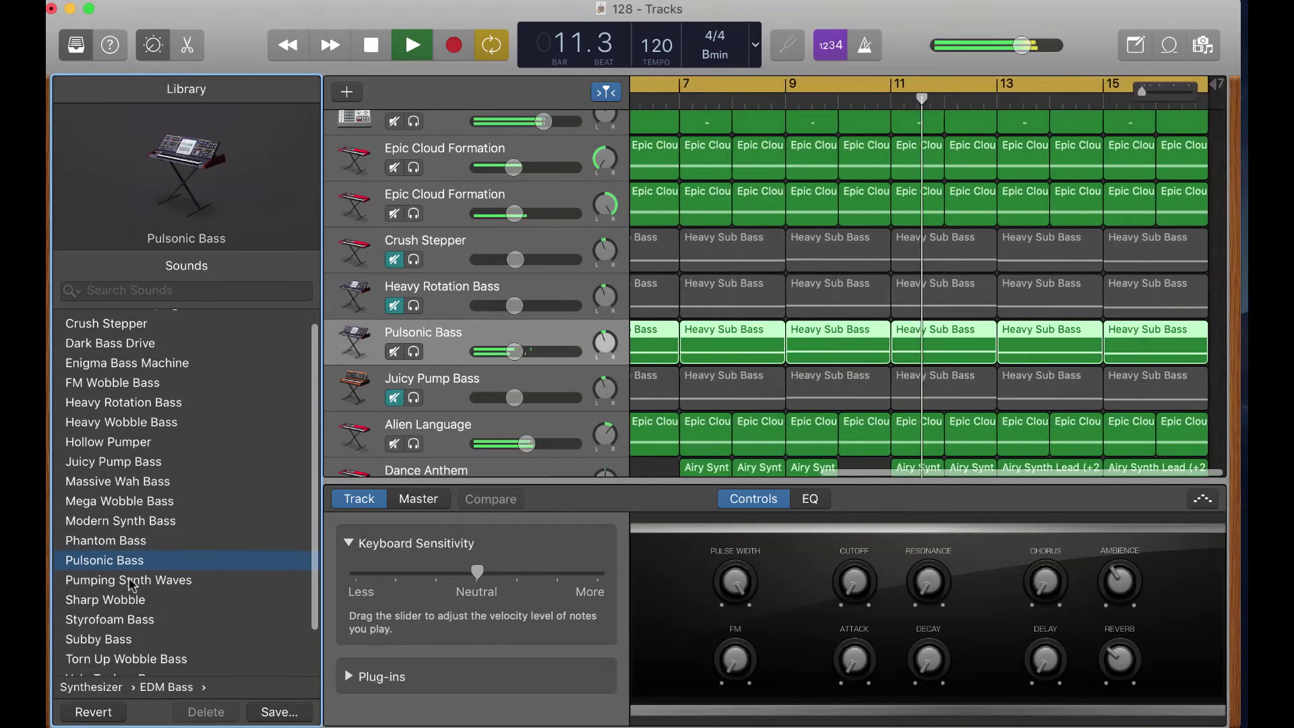
{"action": "left_click", "coordinate": [130, 580]}
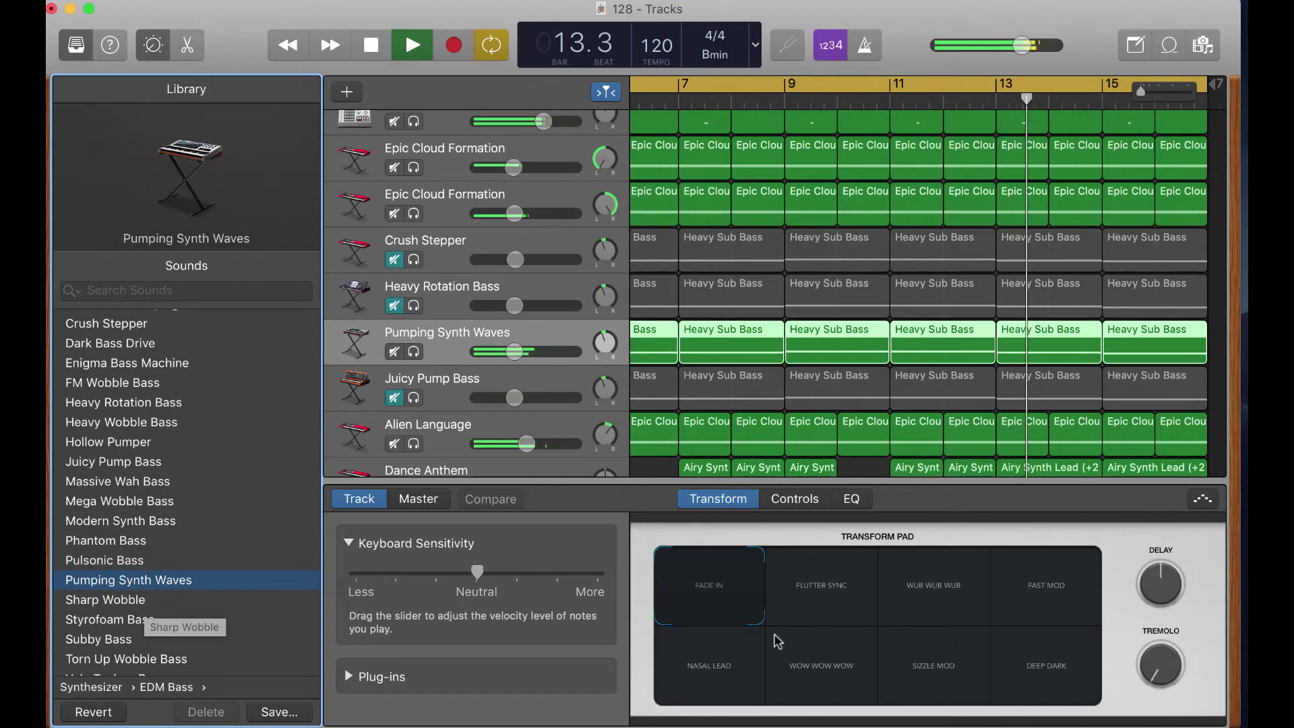
Step: Try the Pumping Synth Waves transform pad variations, including Fast Mod, Sizzle Mod and Deep Dark
{"action": "left_click", "coordinate": [822, 581]}
{"action": "left_click", "coordinate": [942, 601]}
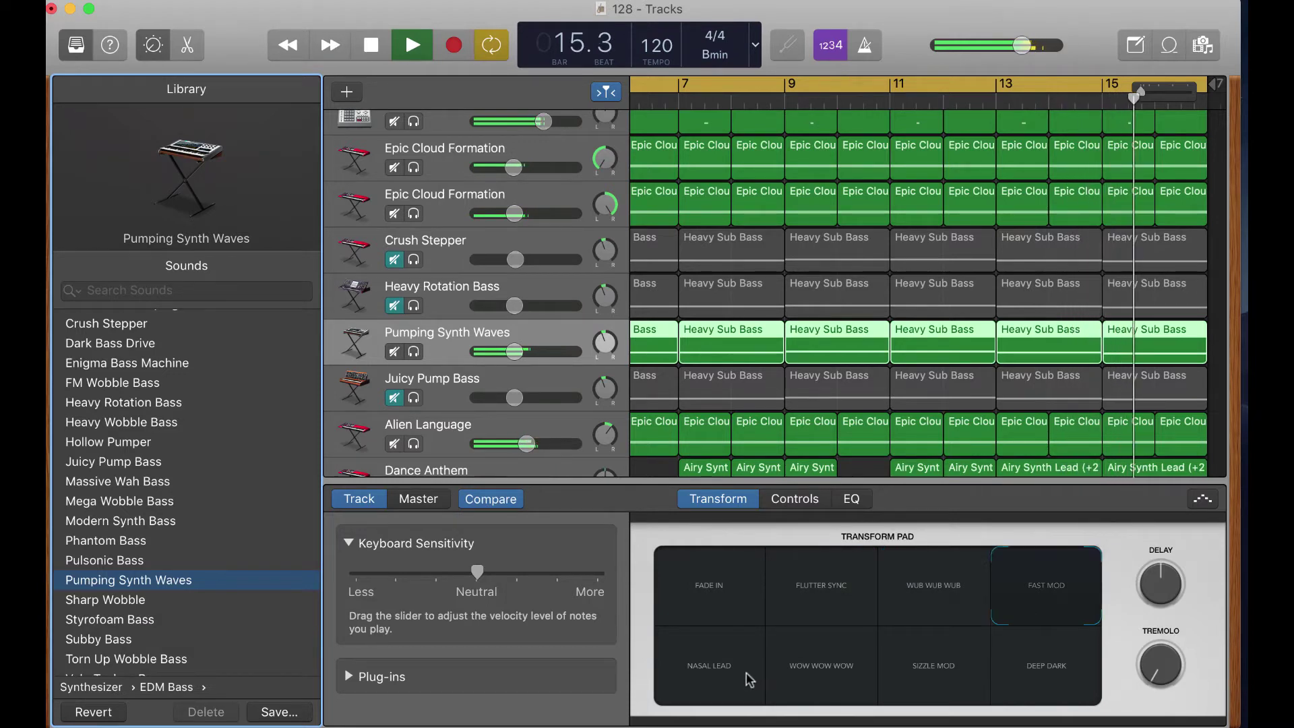
{"action": "left_click", "coordinate": [907, 681]}
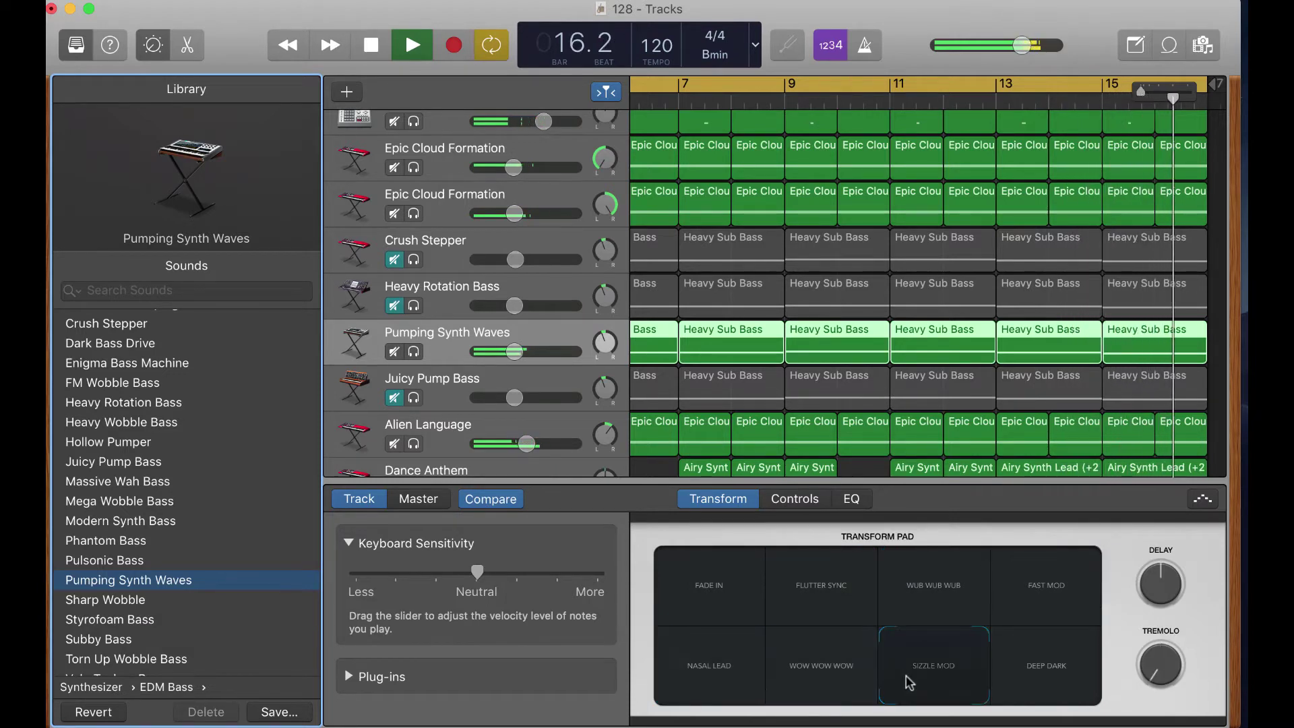
{"action": "left_click", "coordinate": [1025, 684]}
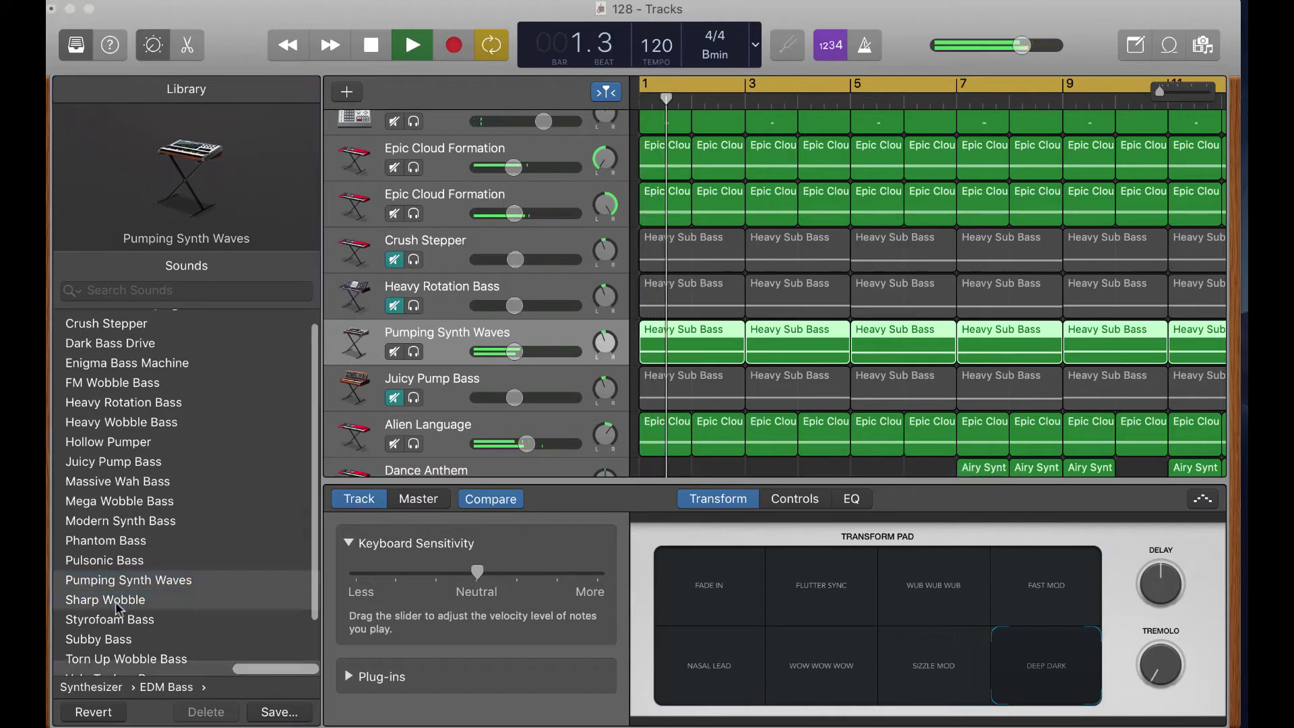
Step: Discard the instrument changes, audition Sharp Wobble and Styrofoam Bass, choose Subby Bass for the track and play it from the start
{"action": "left_click", "coordinate": [117, 603]}
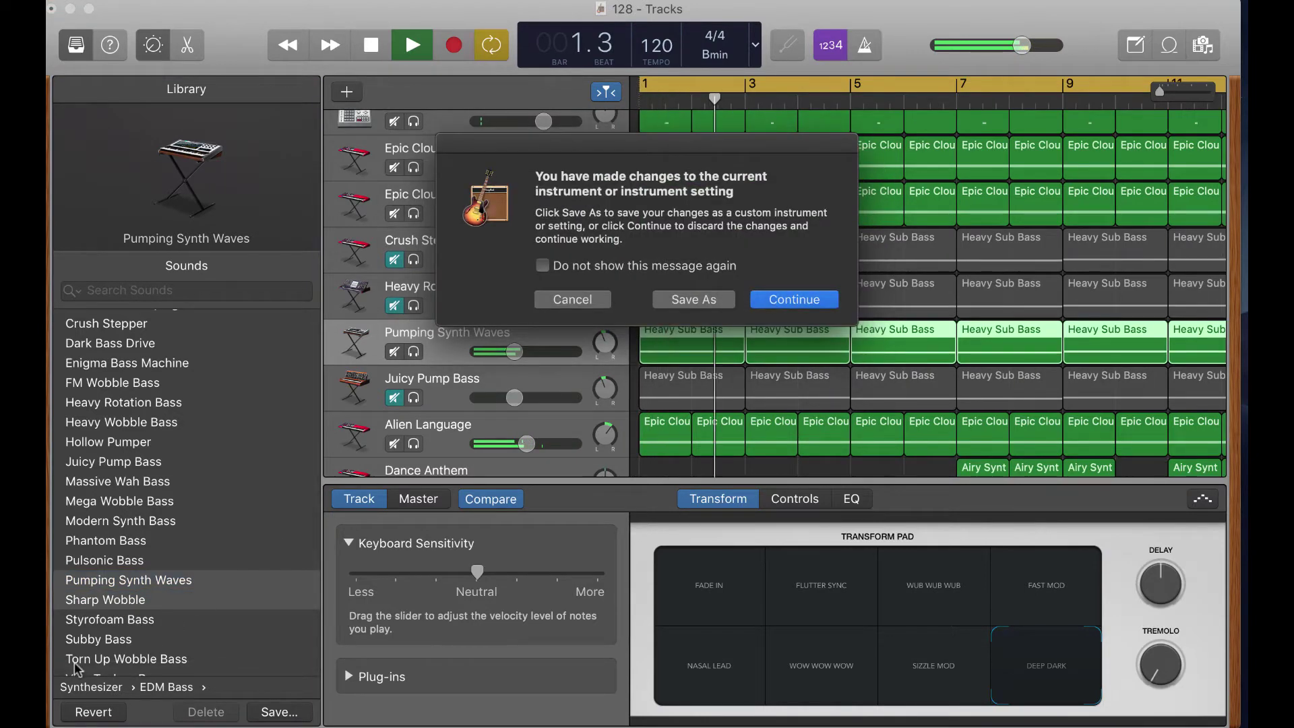
{"action": "key", "text": "Return"}
{"action": "left_click", "coordinate": [134, 621]}
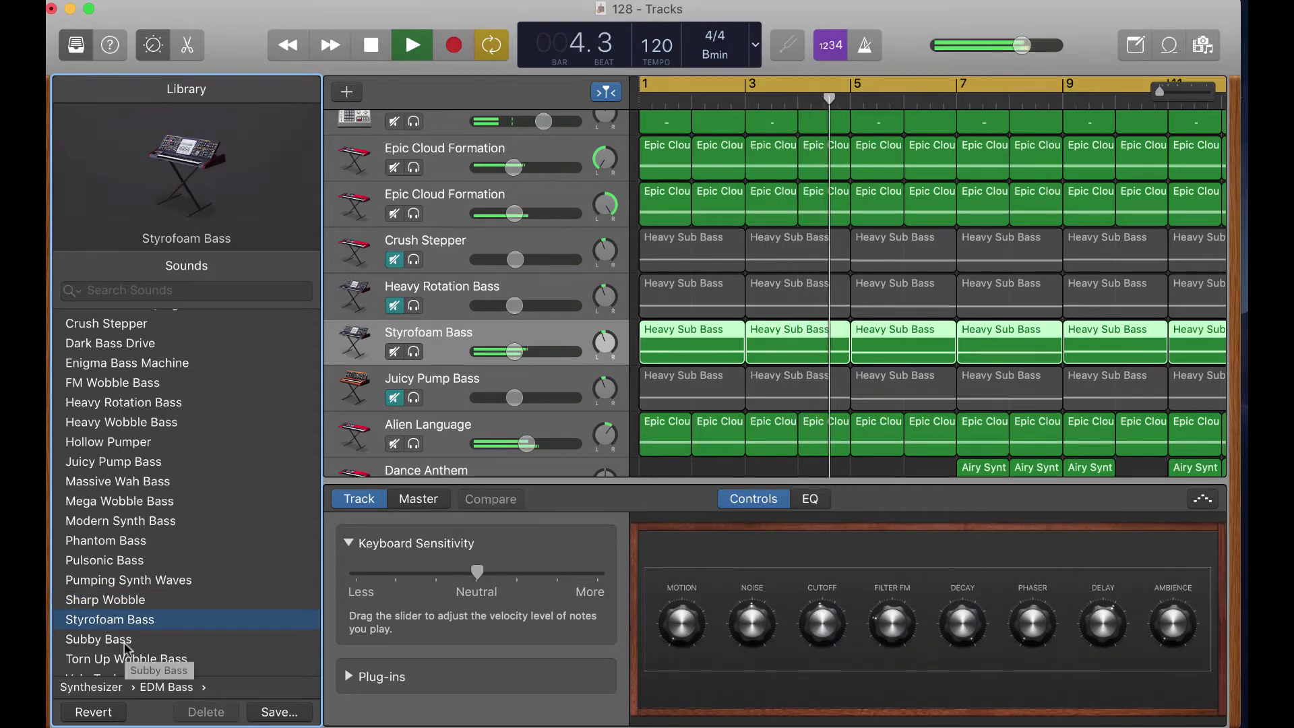
{"action": "left_click", "coordinate": [126, 640]}
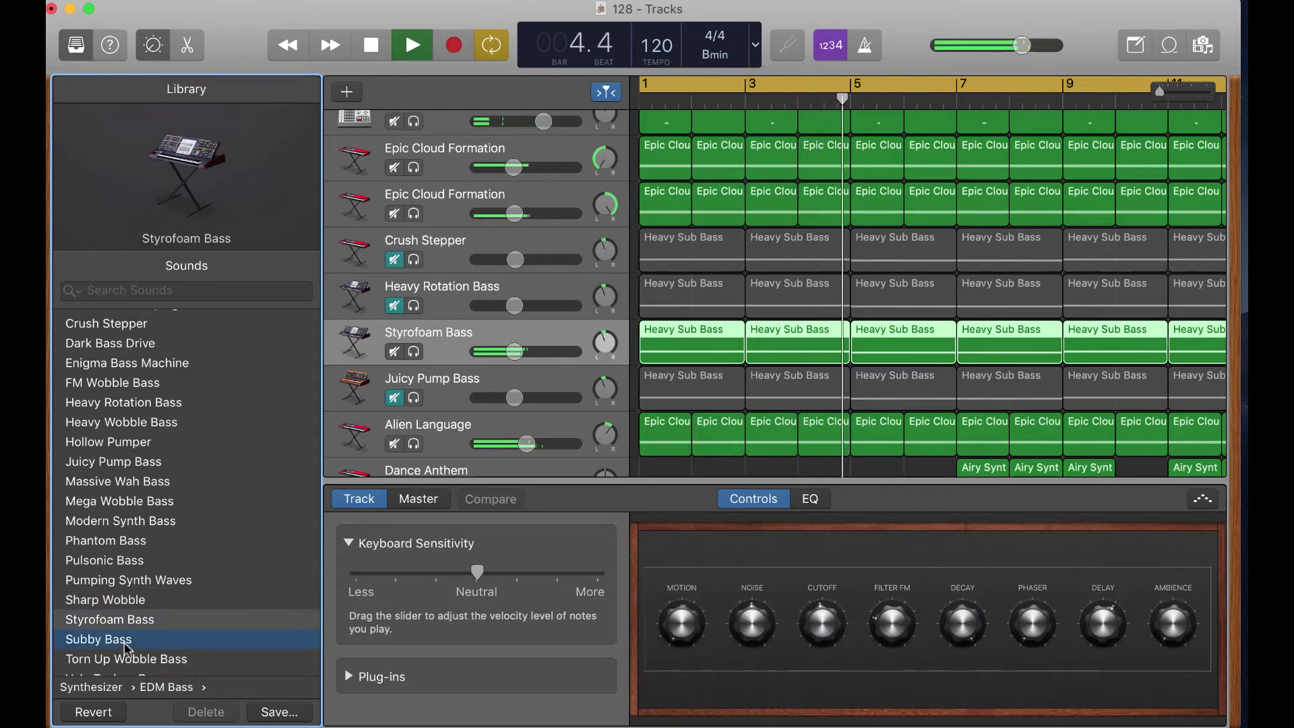
{"action": "left_click", "coordinate": [370, 45]}
{"action": "key", "text": "space"}
{"action": "scroll", "coordinate": [134, 616], "scroll_direction": "down", "scroll_amount": 1}
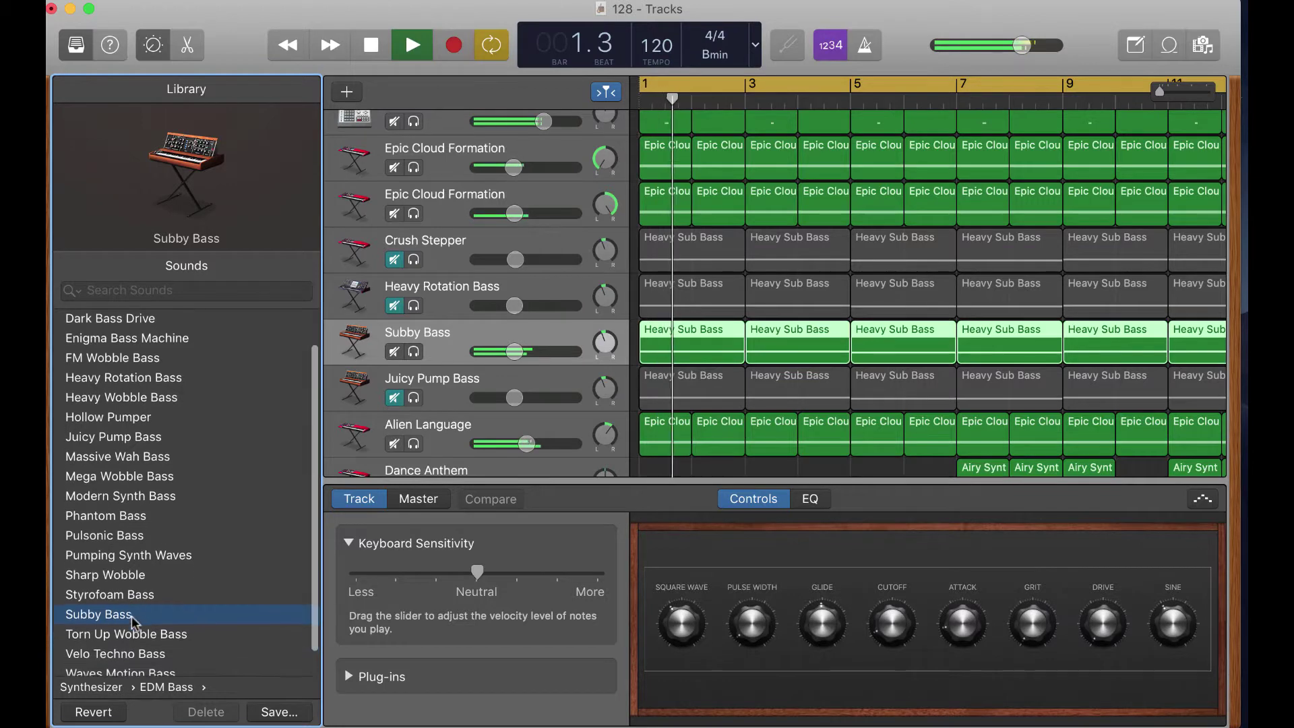
{"action": "scroll", "coordinate": [134, 622], "scroll_direction": "down", "scroll_amount": 1}
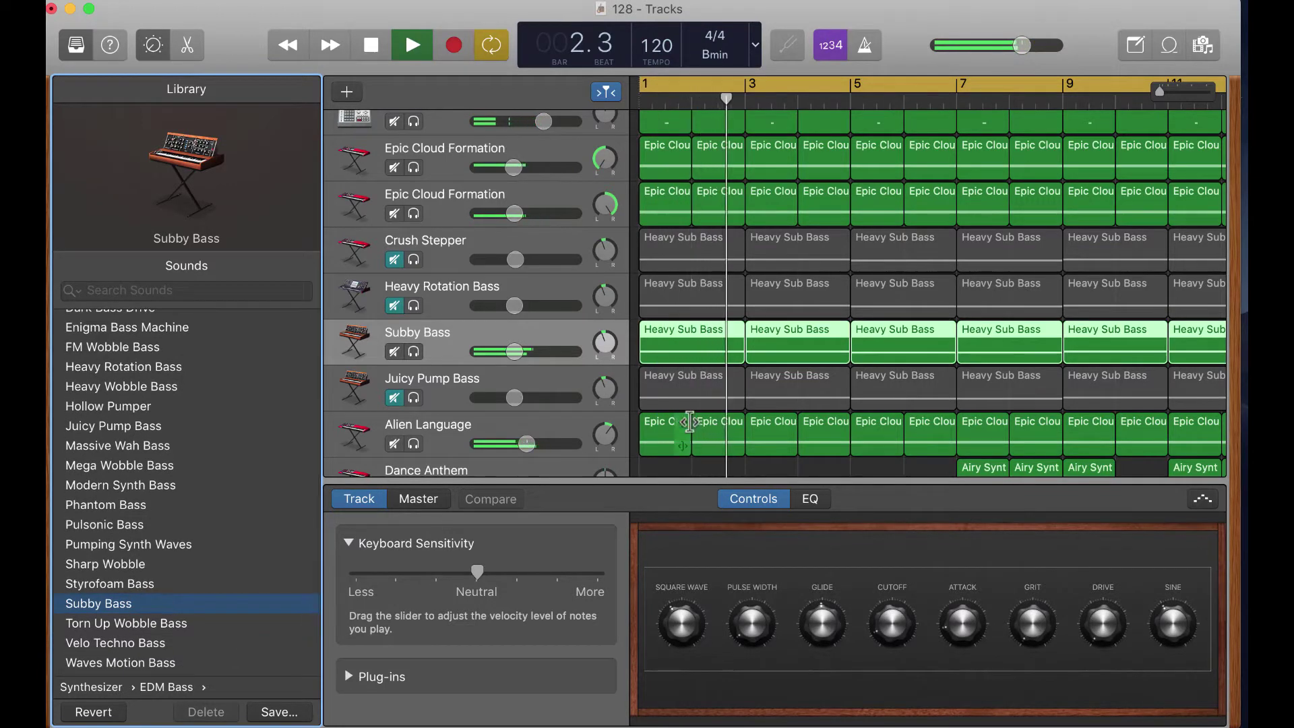
{"action": "scroll", "coordinate": [647, 398], "scroll_direction": "down", "scroll_amount": 2}
{"action": "scroll", "coordinate": [657, 391], "scroll_direction": "down", "scroll_amount": 1}
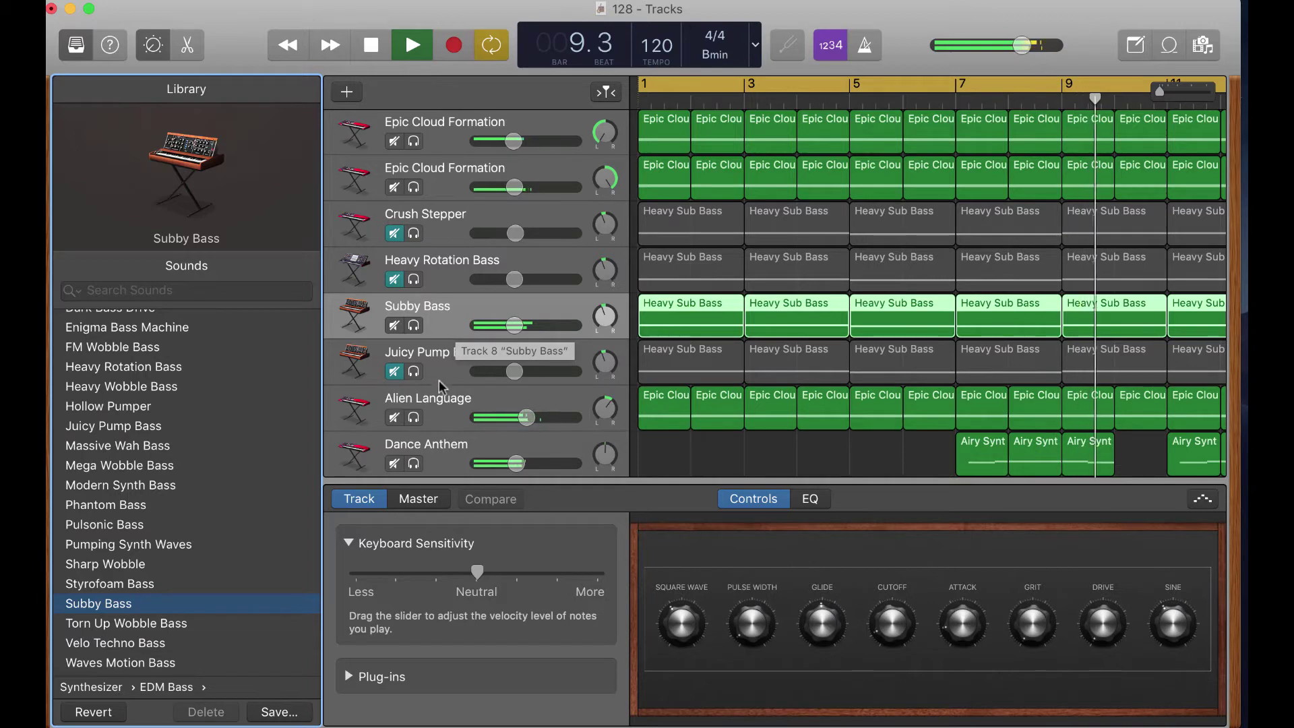
Step: Unmute the Juicy Pump Bass track, stop playback and delete the Subby Bass regions before bar 9
{"action": "left_click", "coordinate": [394, 371]}
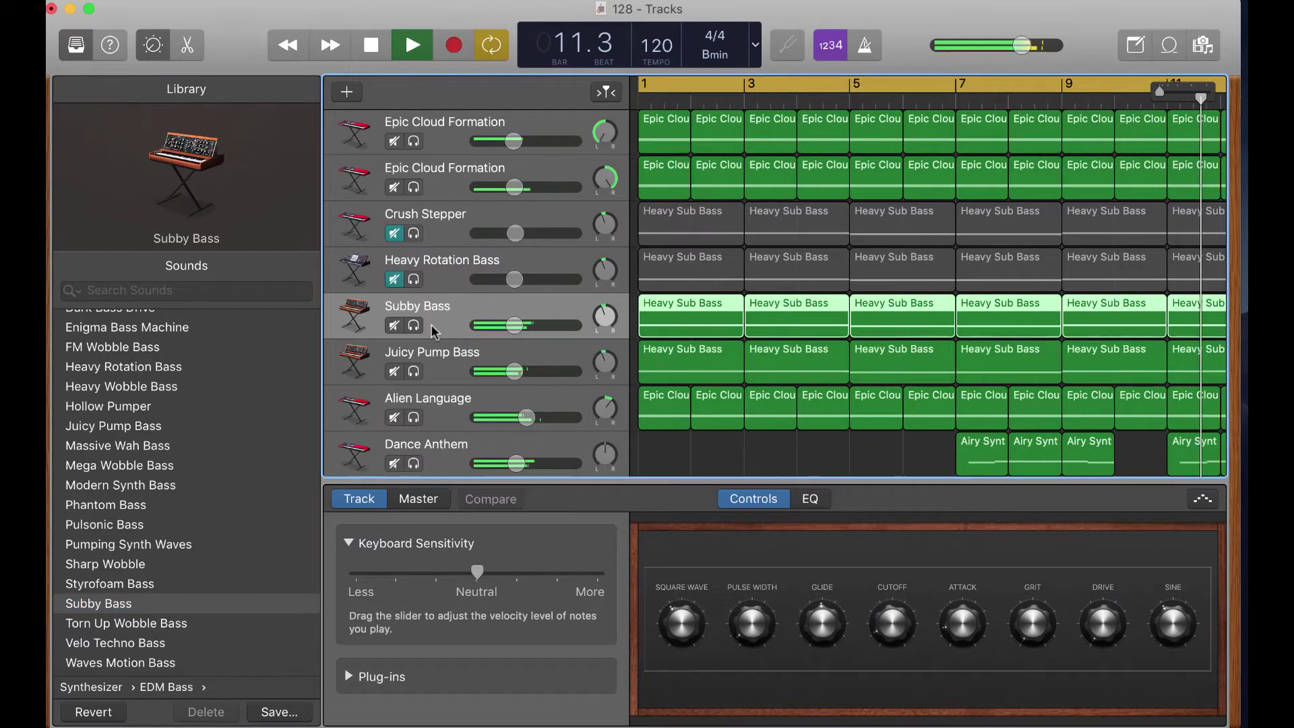
{"action": "key", "text": "space"}
{"action": "left_click", "coordinate": [685, 353]}
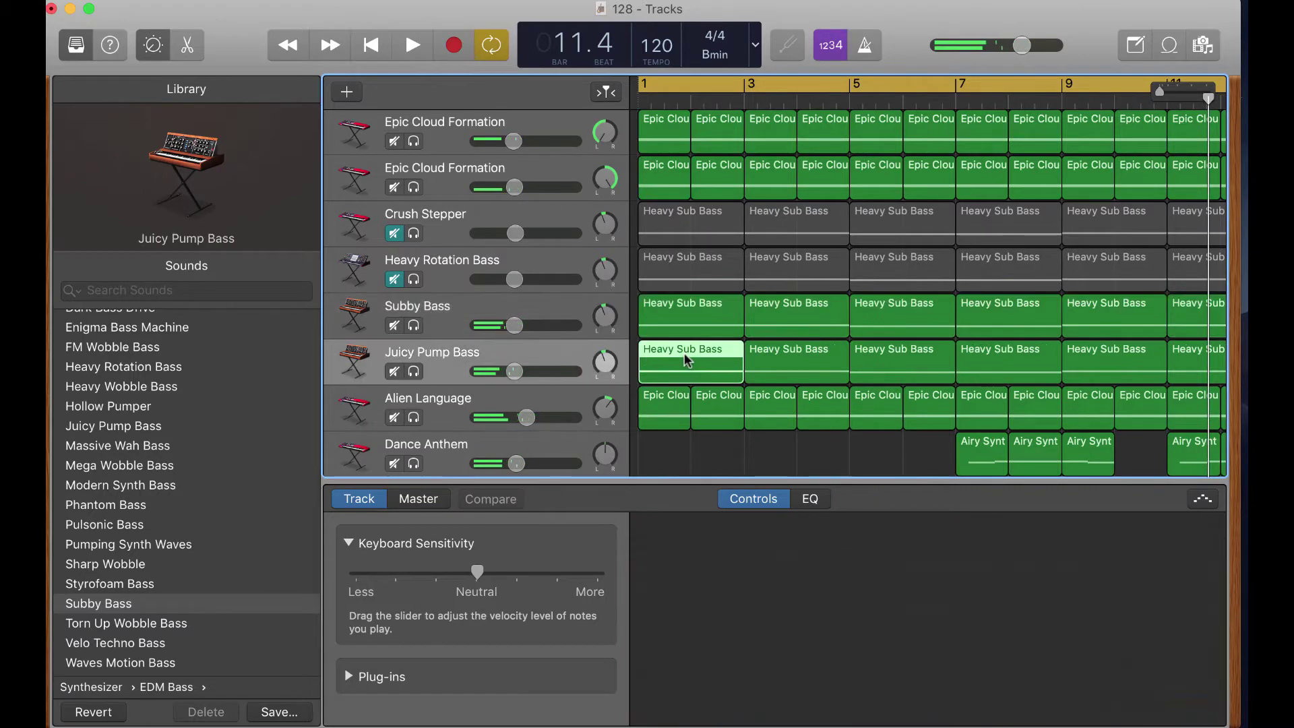
{"action": "left_click", "coordinate": [689, 322]}
{"action": "key", "text": "Delete"}
{"action": "left_click_drag", "start_coordinate": [723, 322], "coordinate": [1024, 319]}
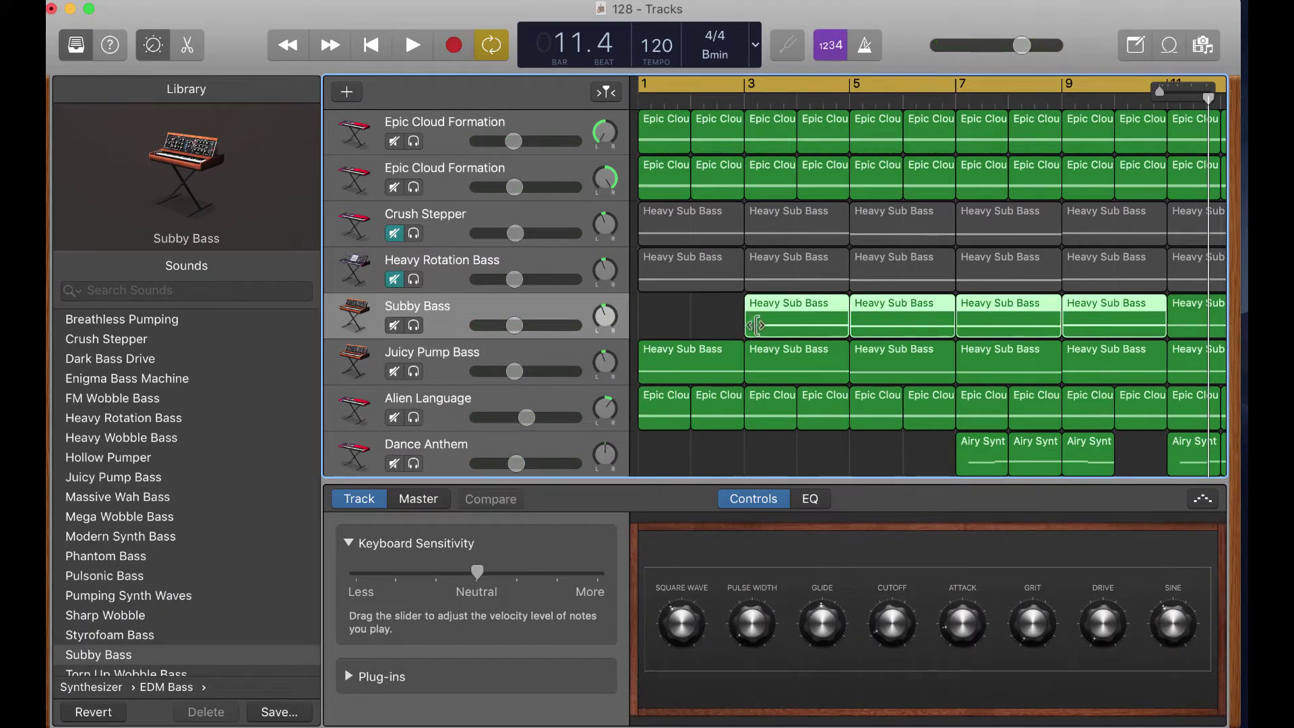
{"action": "left_click", "coordinate": [733, 326]}
{"action": "key", "text": "Delete"}
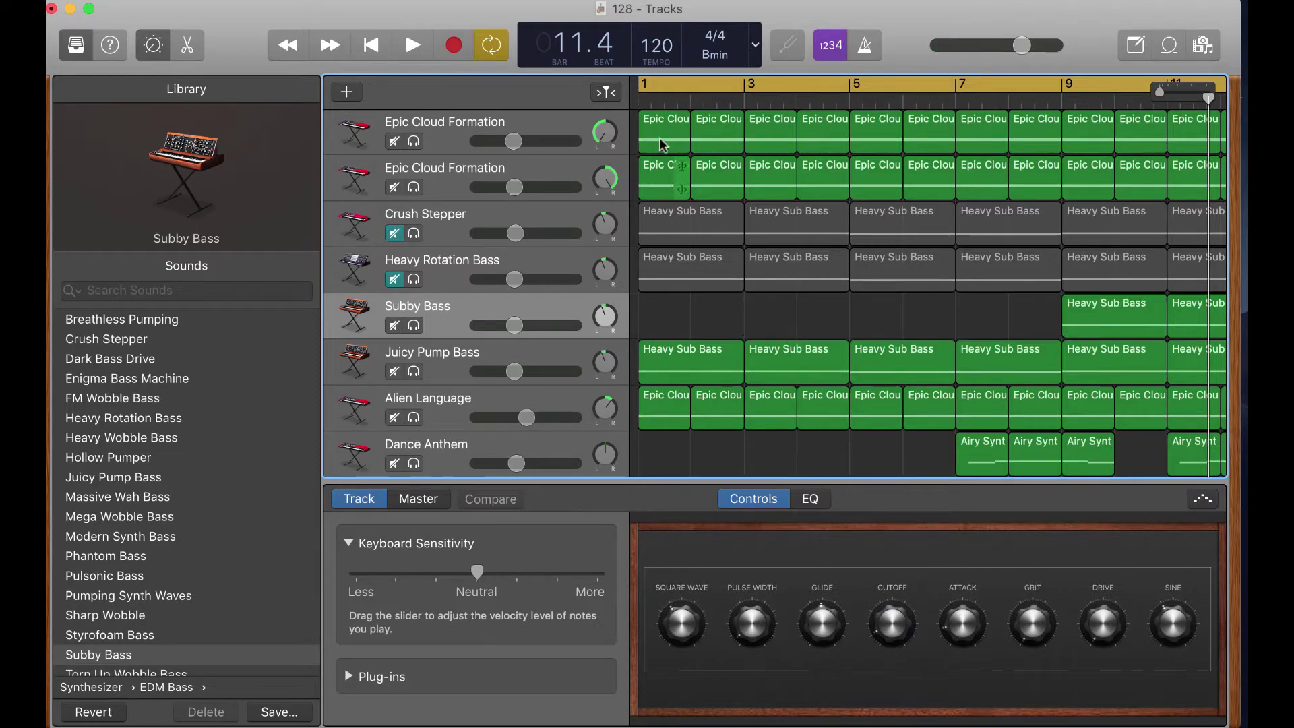
Step: Lower all the Juicy Pump Bass notes by one octave and play the song from the beginning
{"action": "left_click", "coordinate": [379, 46]}
{"action": "key", "text": "space"}
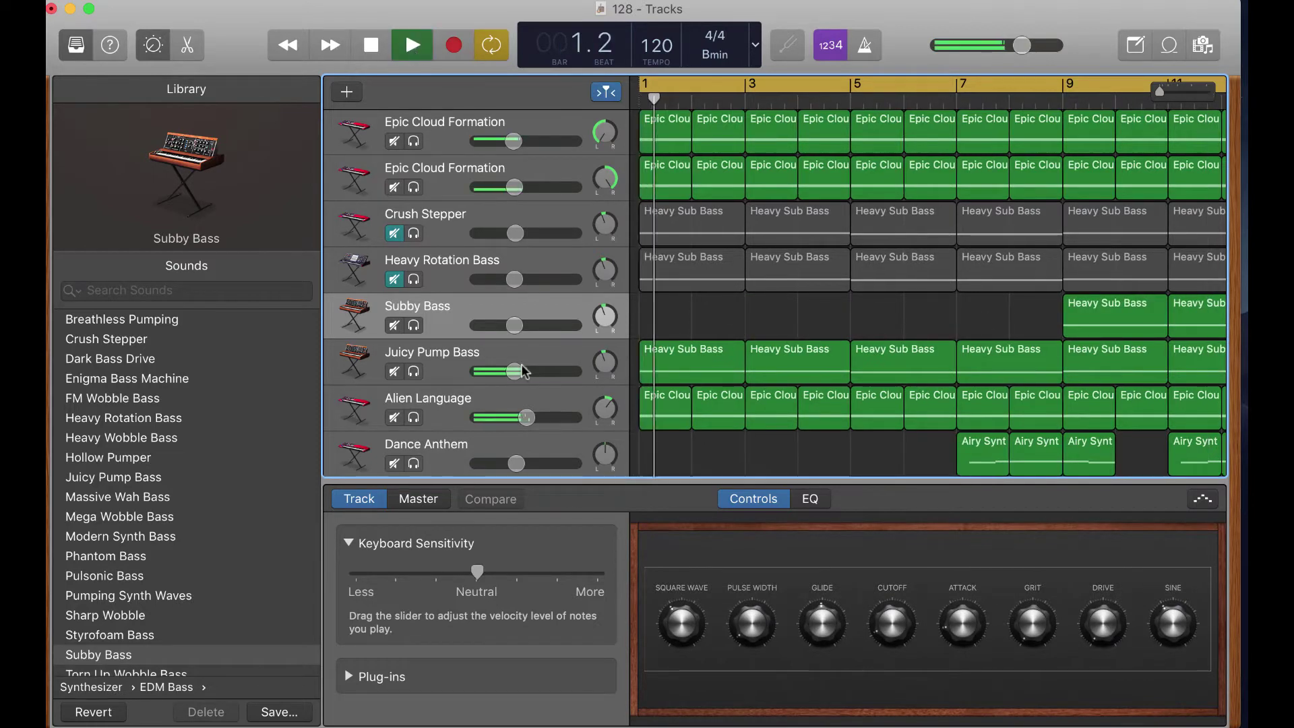
{"action": "scroll", "coordinate": [448, 406], "scroll_direction": "up", "scroll_amount": 1}
{"action": "left_click", "coordinate": [448, 405]}
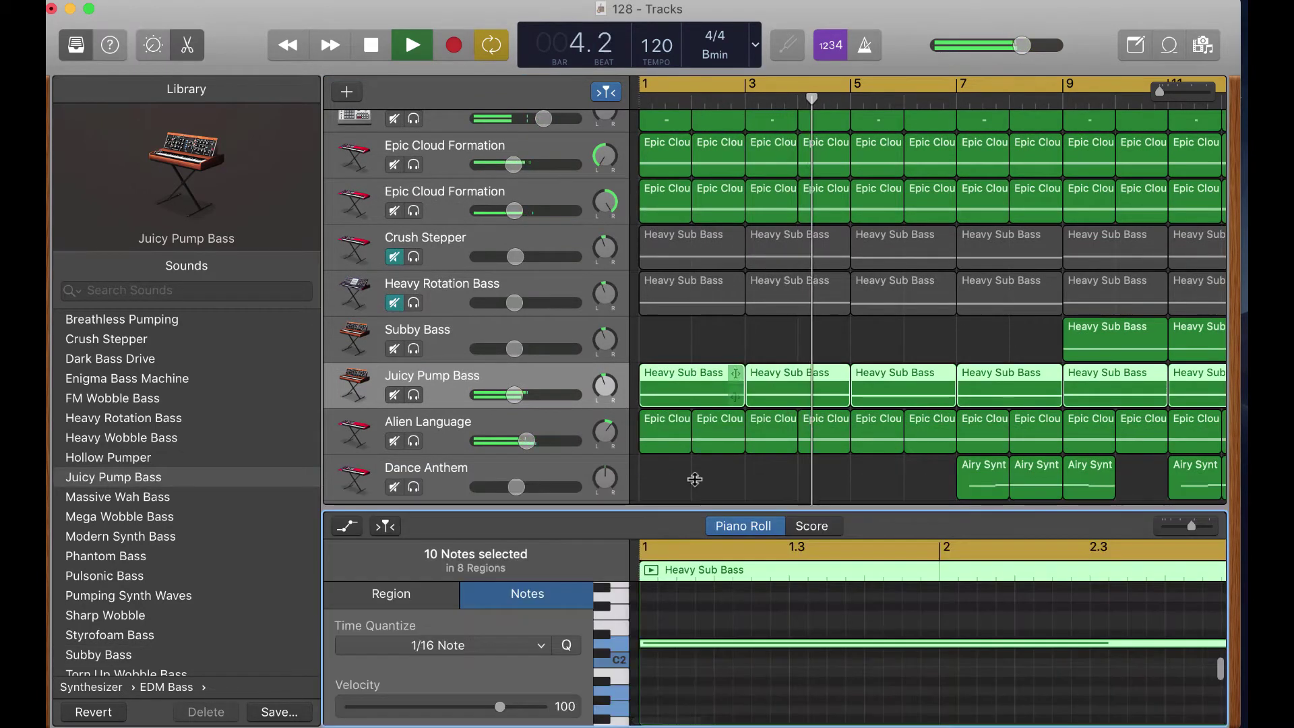
{"action": "double_click", "coordinate": [772, 377]}
{"action": "scroll", "coordinate": [681, 627], "scroll_direction": "down", "scroll_amount": 3}
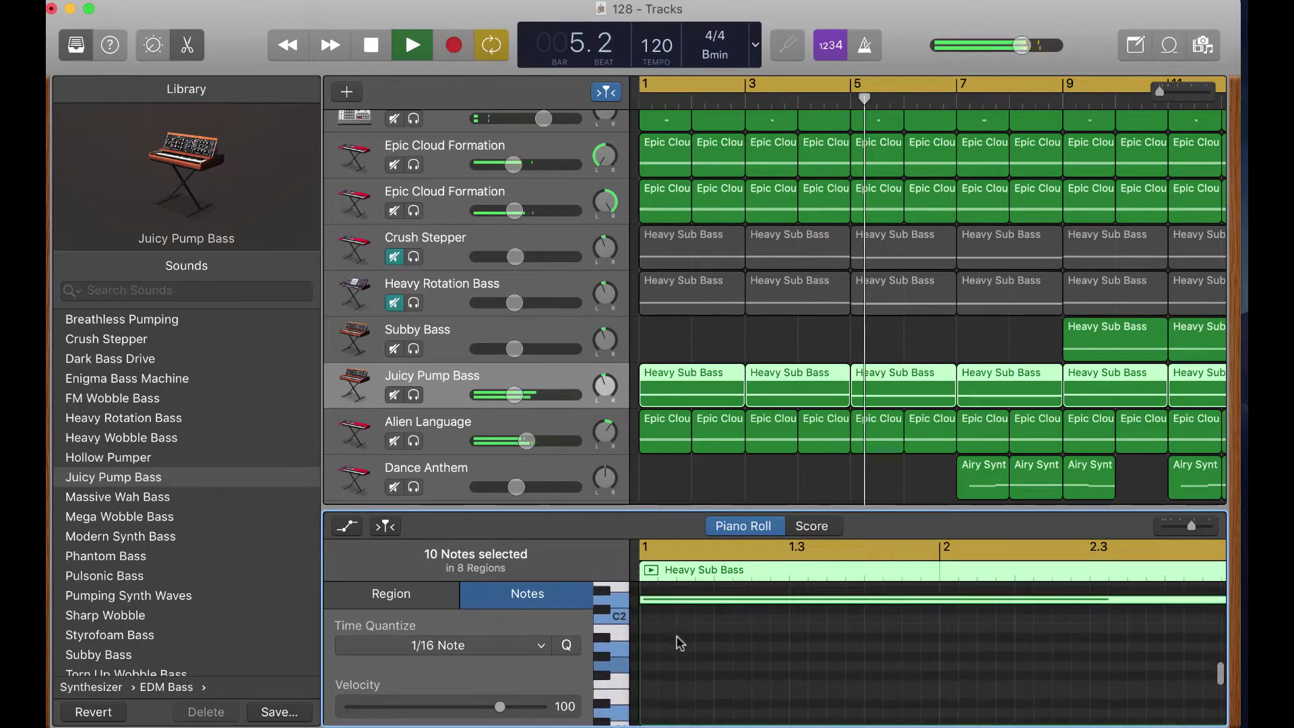
{"action": "left_click_drag", "start_coordinate": [672, 603], "coordinate": [672, 640]}
{"action": "double_click", "coordinate": [369, 45]}
{"action": "left_click", "coordinate": [414, 46]}
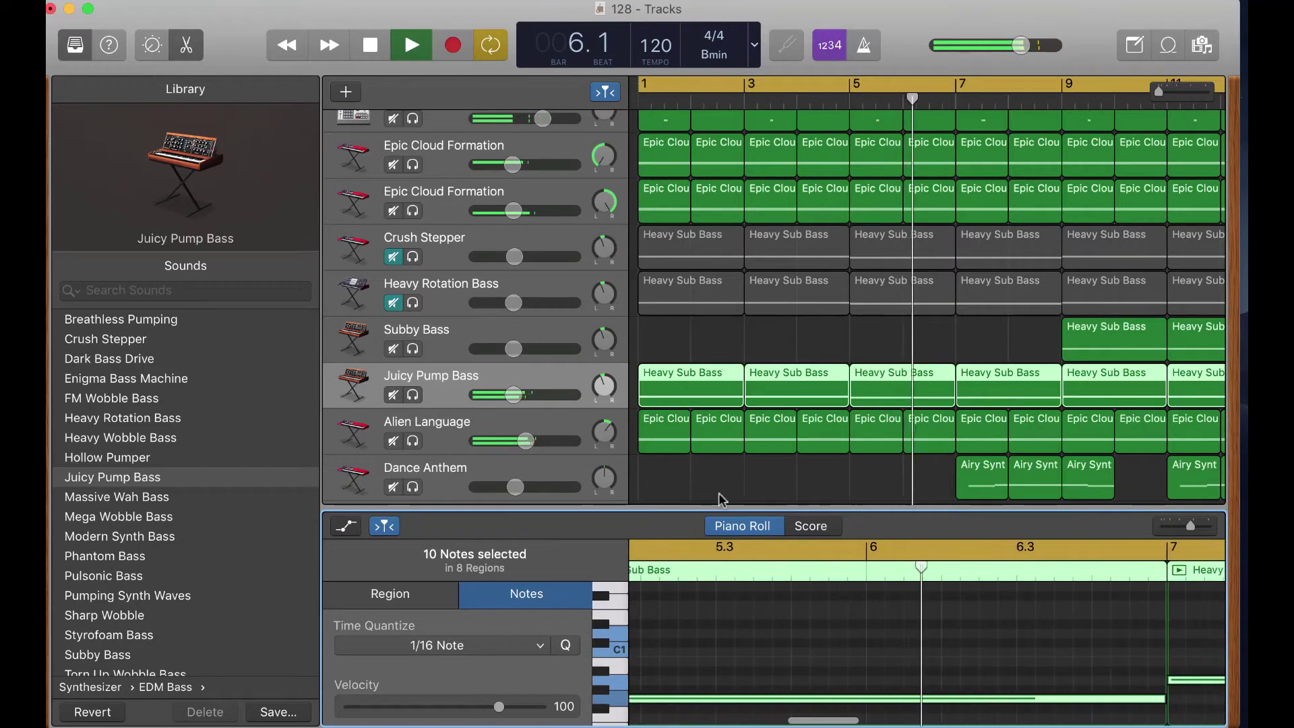
Step: Delete the Juicy Pump Bass regions from bar 9 onward
{"action": "scroll", "coordinate": [708, 499], "scroll_direction": "right", "scroll_amount": 1}
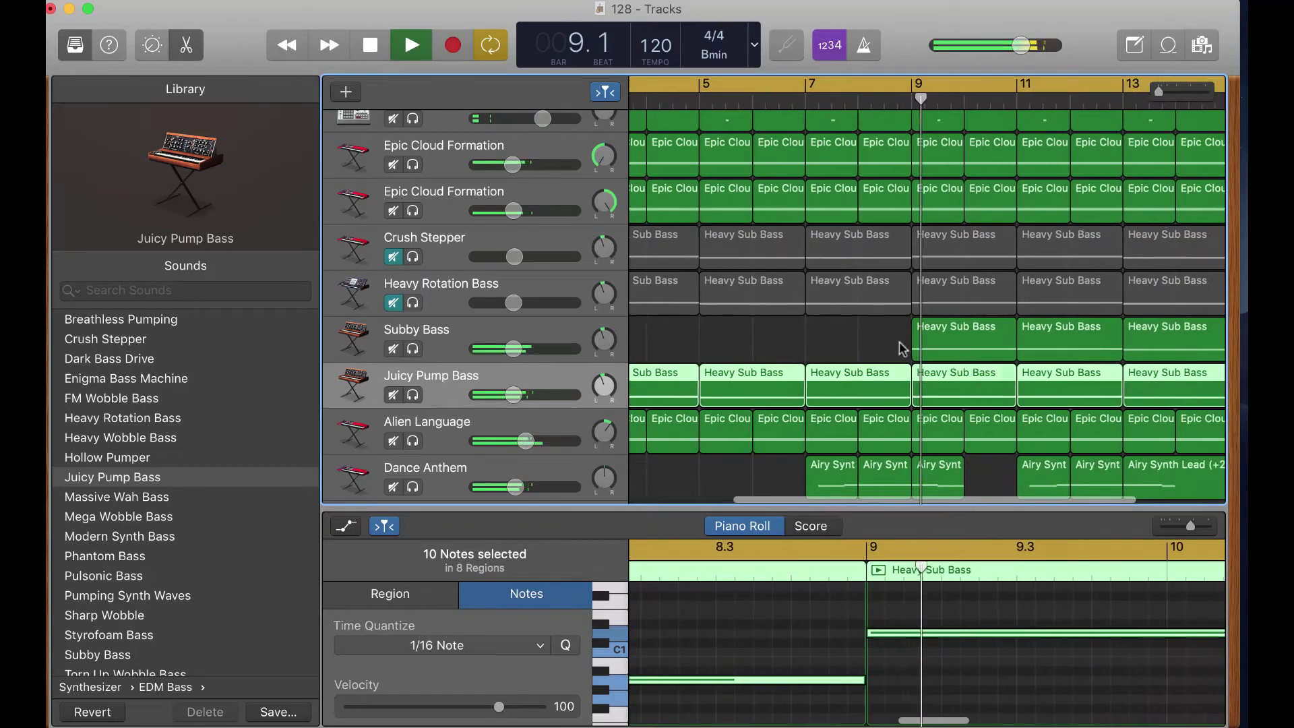
{"action": "left_click", "coordinate": [965, 403]}
{"action": "left_click", "coordinate": [965, 397]}
{"action": "key", "text": "Delete"}
{"action": "left_click", "coordinate": [1004, 393]}
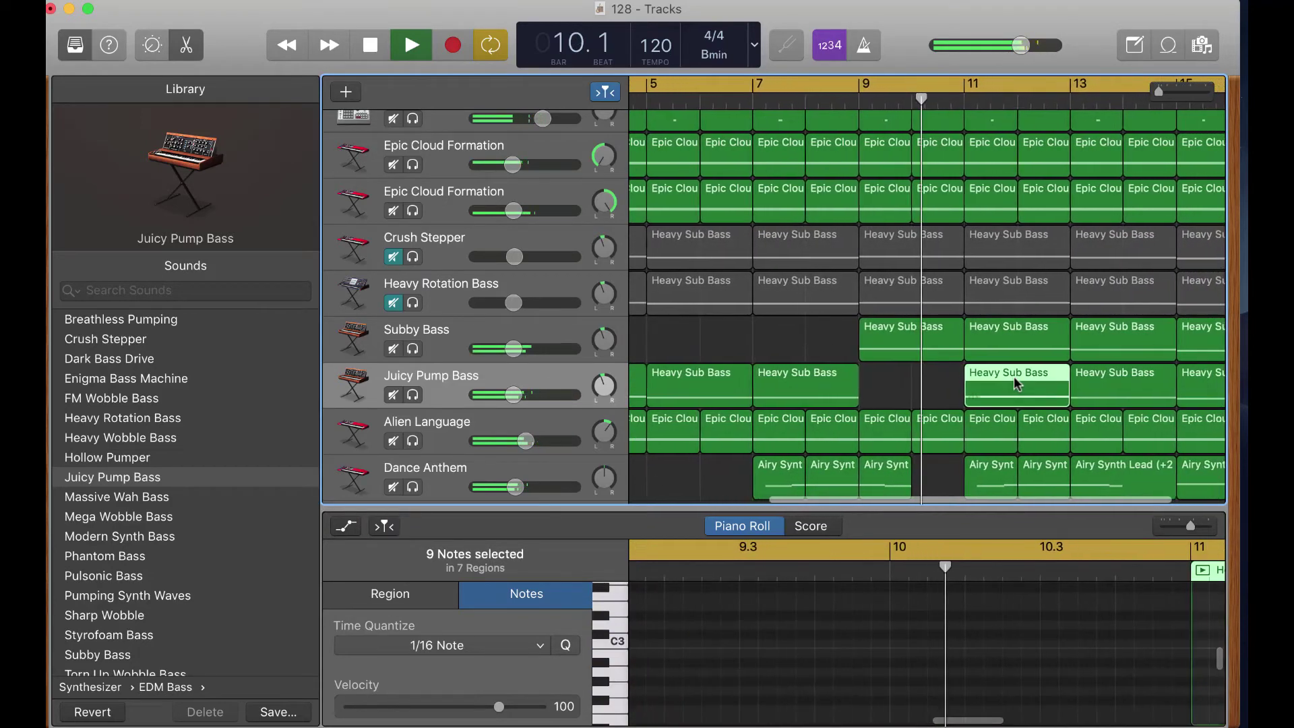
{"action": "key", "text": "Delete"}
{"action": "left_click", "coordinate": [1085, 387]}
{"action": "key", "text": "Delete"}
{"action": "left_click", "coordinate": [1186, 388]}
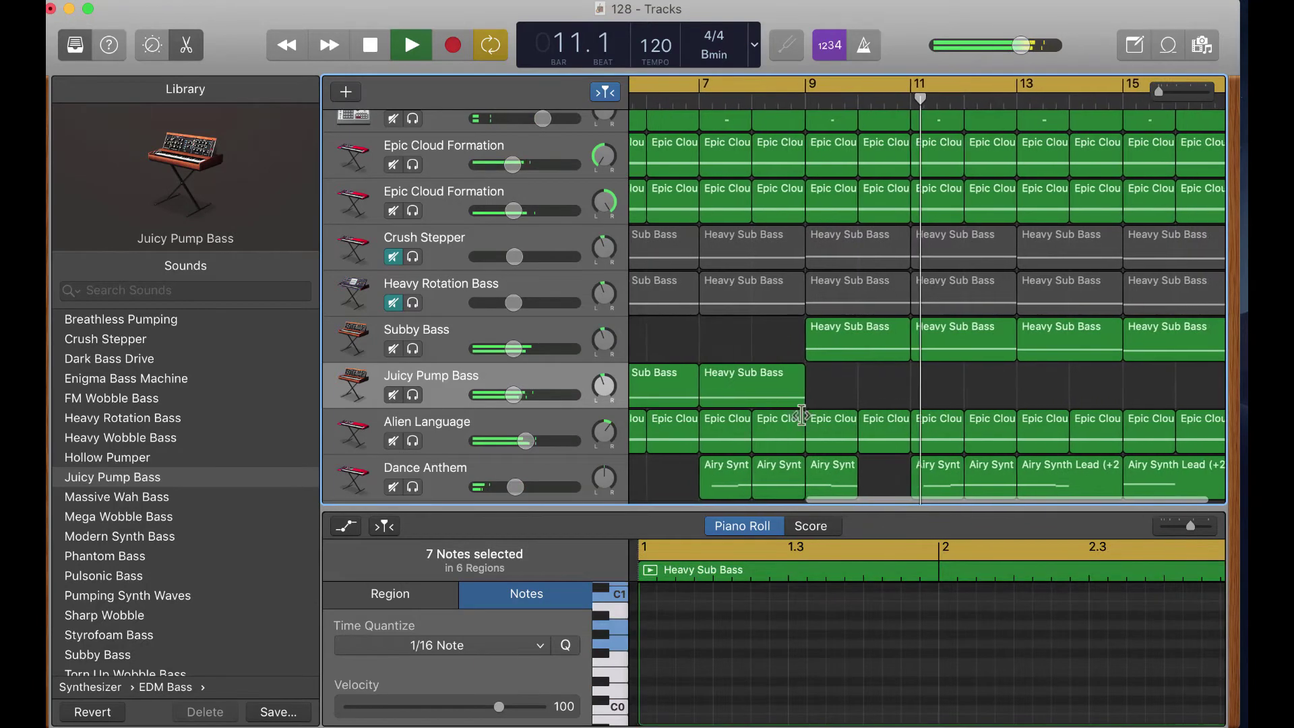
{"action": "key", "text": "Delete"}
Step: Delete the Heavy Rotation Bass regions before bar 9, unmute that track and mute Subby Bass
{"action": "scroll", "coordinate": [653, 350], "scroll_direction": "left", "scroll_amount": 10}
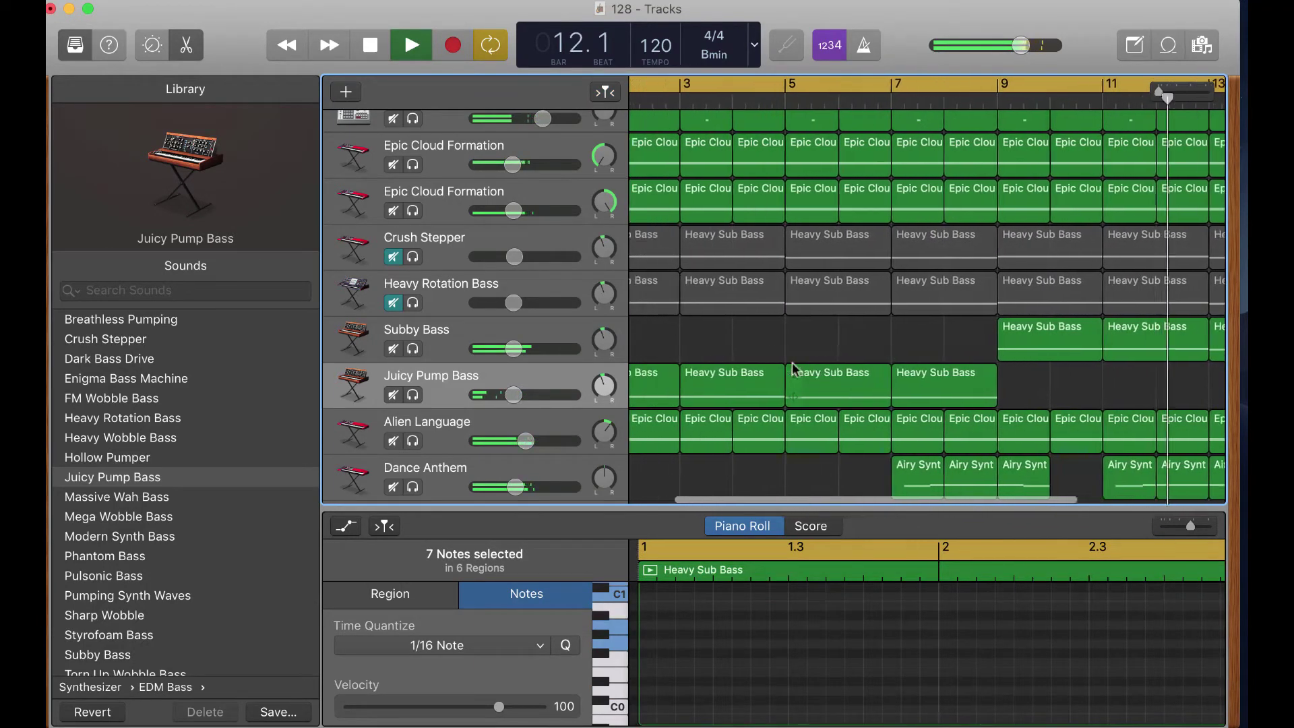
{"action": "scroll", "coordinate": [653, 345], "scroll_direction": "right", "scroll_amount": 5}
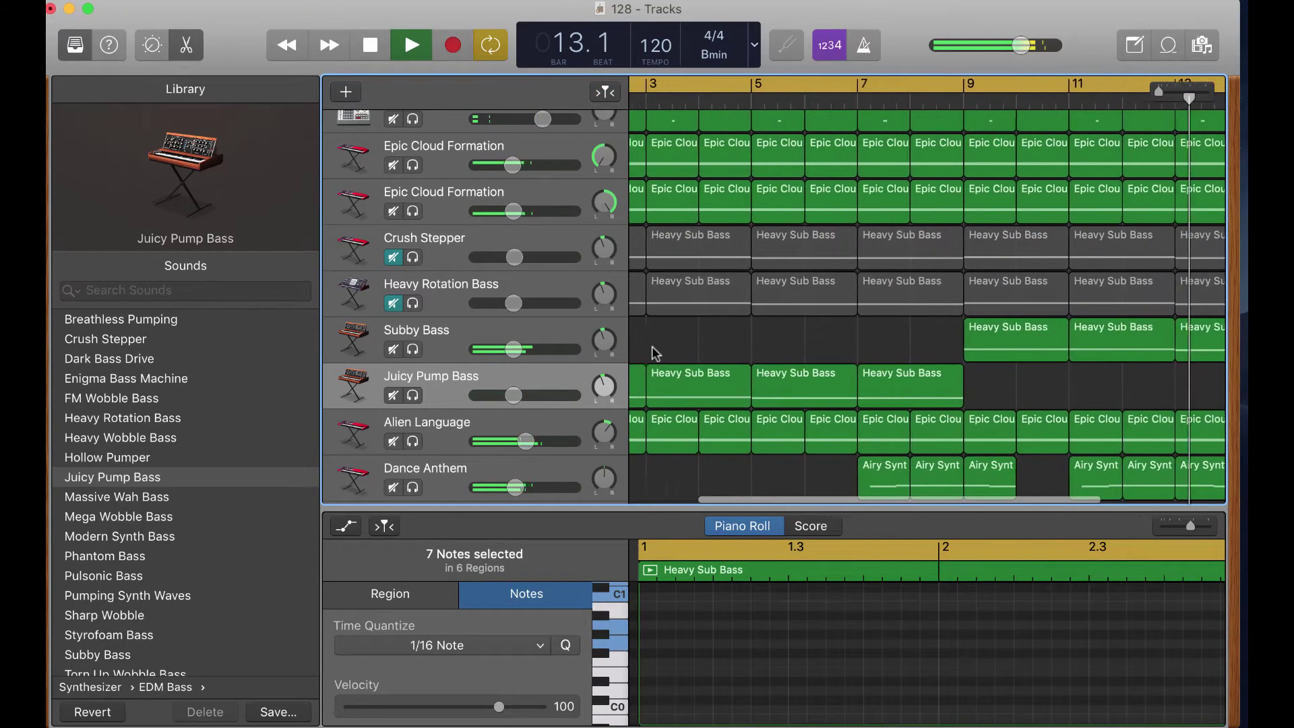
{"action": "left_click_drag", "start_coordinate": [871, 325], "coordinate": [563, 291]}
{"action": "key", "text": "Delete"}
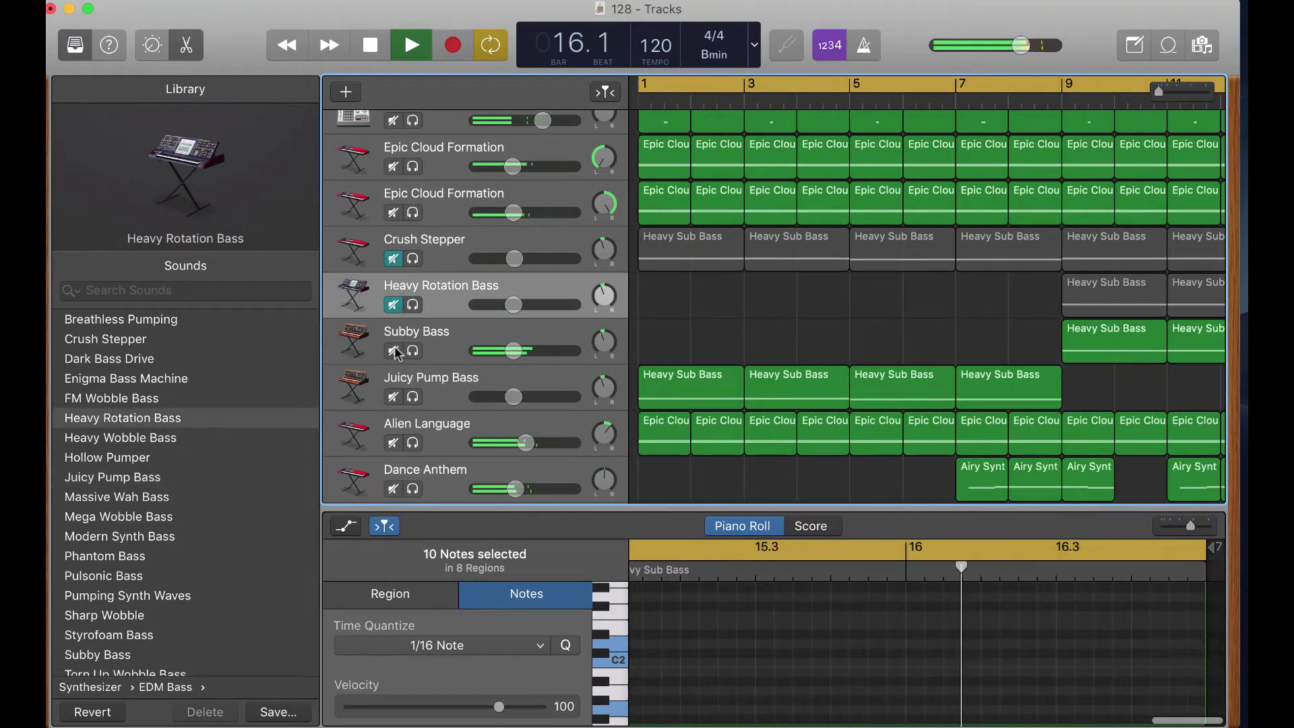
{"action": "left_click", "coordinate": [393, 306]}
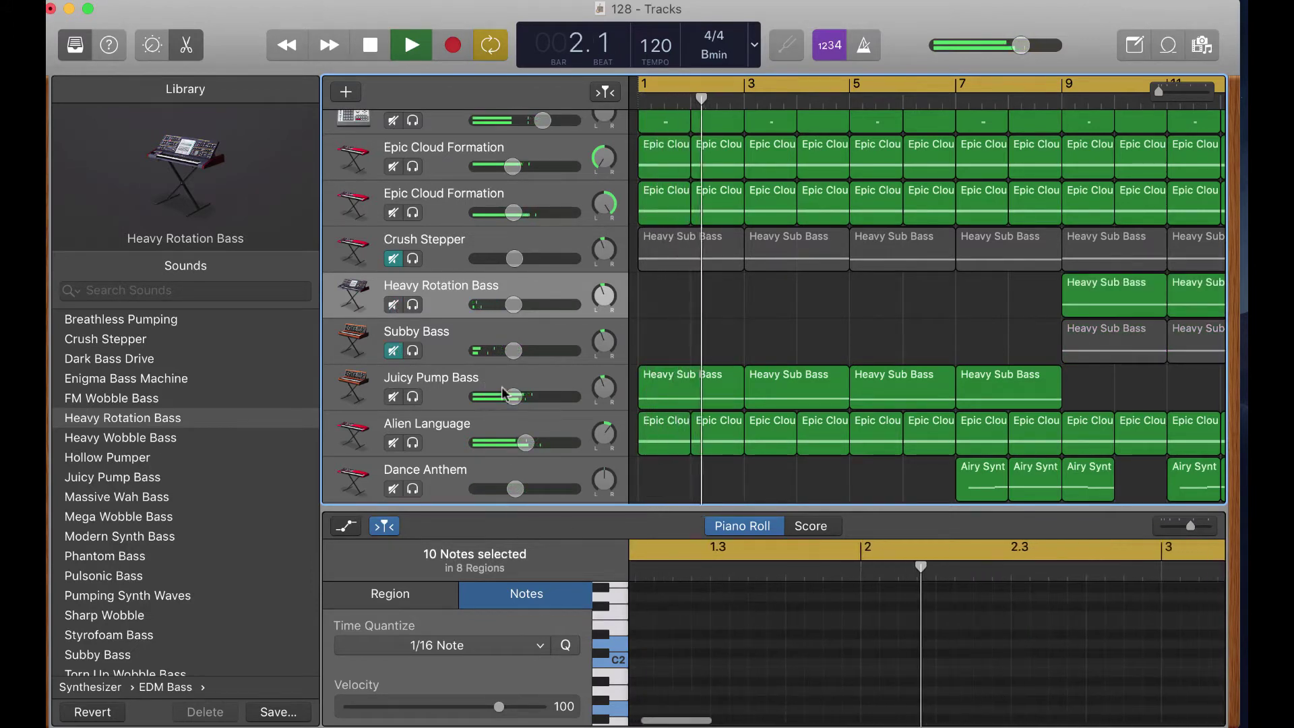
Step: Raise the Juicy Pump Bass volume slightly and lower the Heavy Rotation Bass volume slightly
{"action": "left_click_drag", "start_coordinate": [514, 396], "coordinate": [518, 396]}
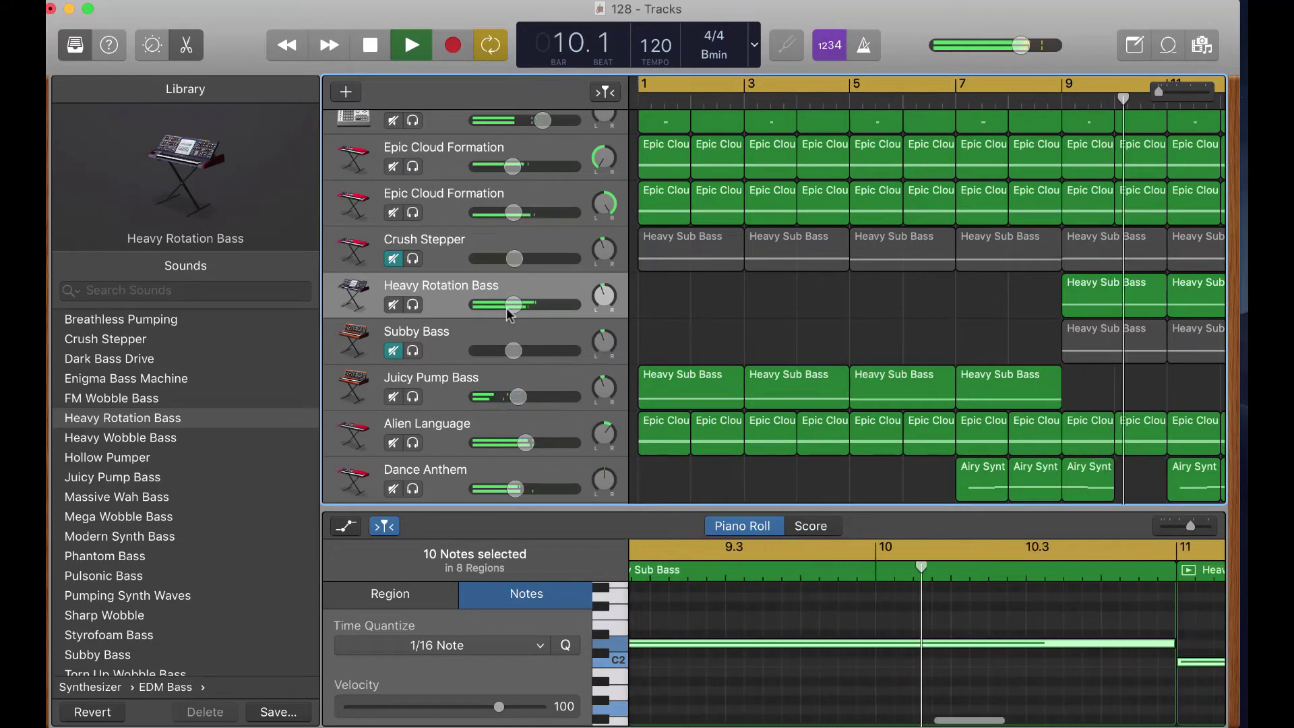
{"action": "left_click_drag", "start_coordinate": [512, 305], "coordinate": [511, 305]}
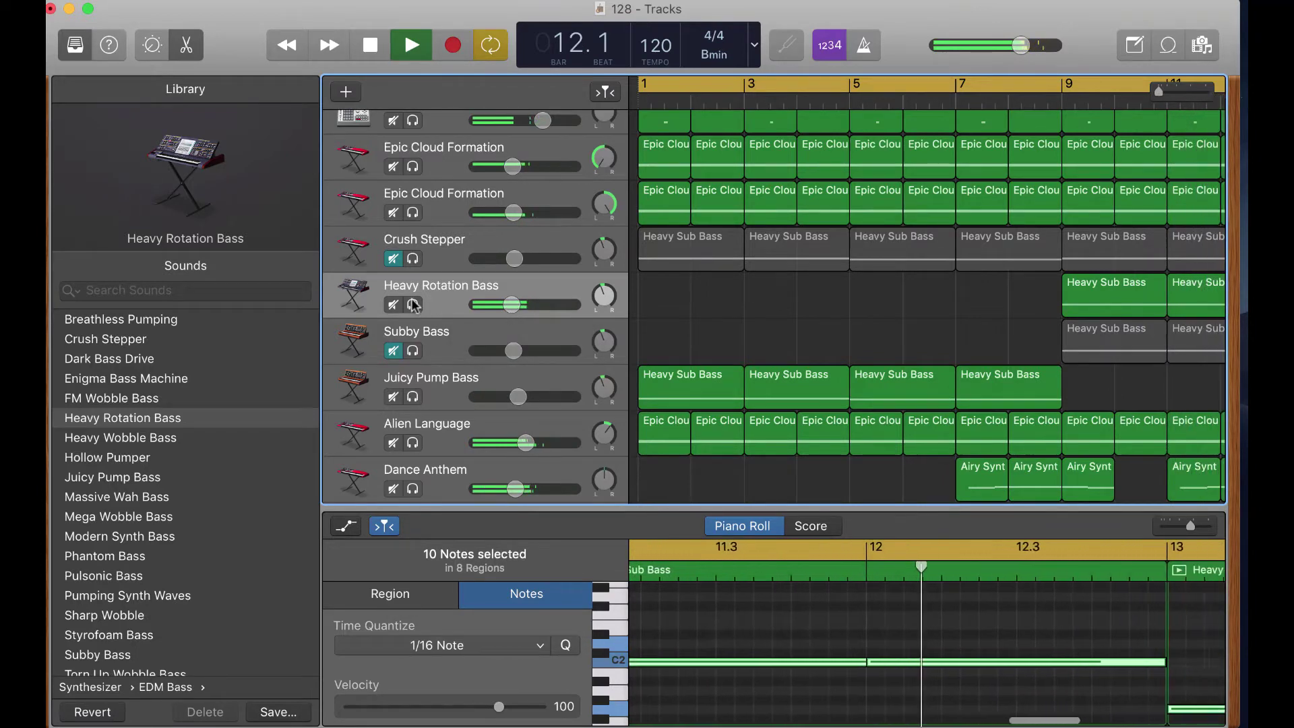
Step: Show the sound controls for the Heavy Rotation Bass track and play from bar 9
{"action": "left_click", "coordinate": [444, 310]}
{"action": "key", "text": "b"}
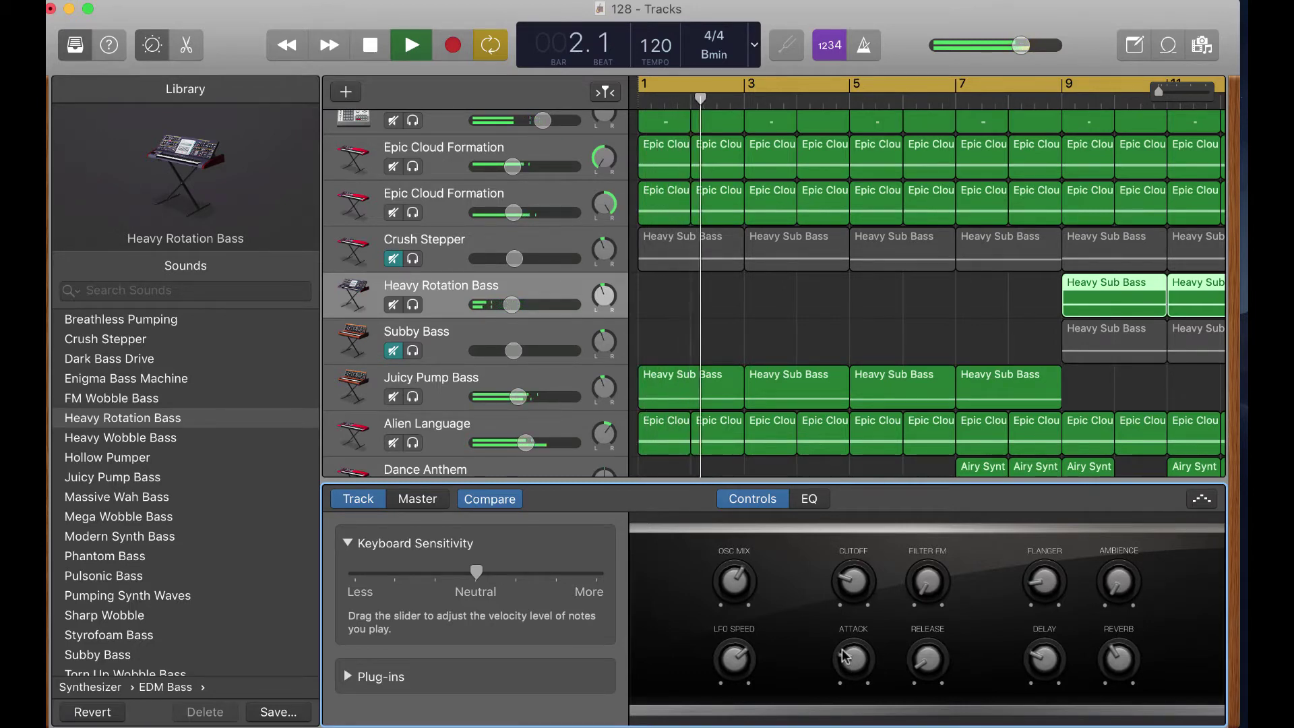
{"action": "scroll", "coordinate": [775, 462], "scroll_direction": "down", "scroll_amount": 2}
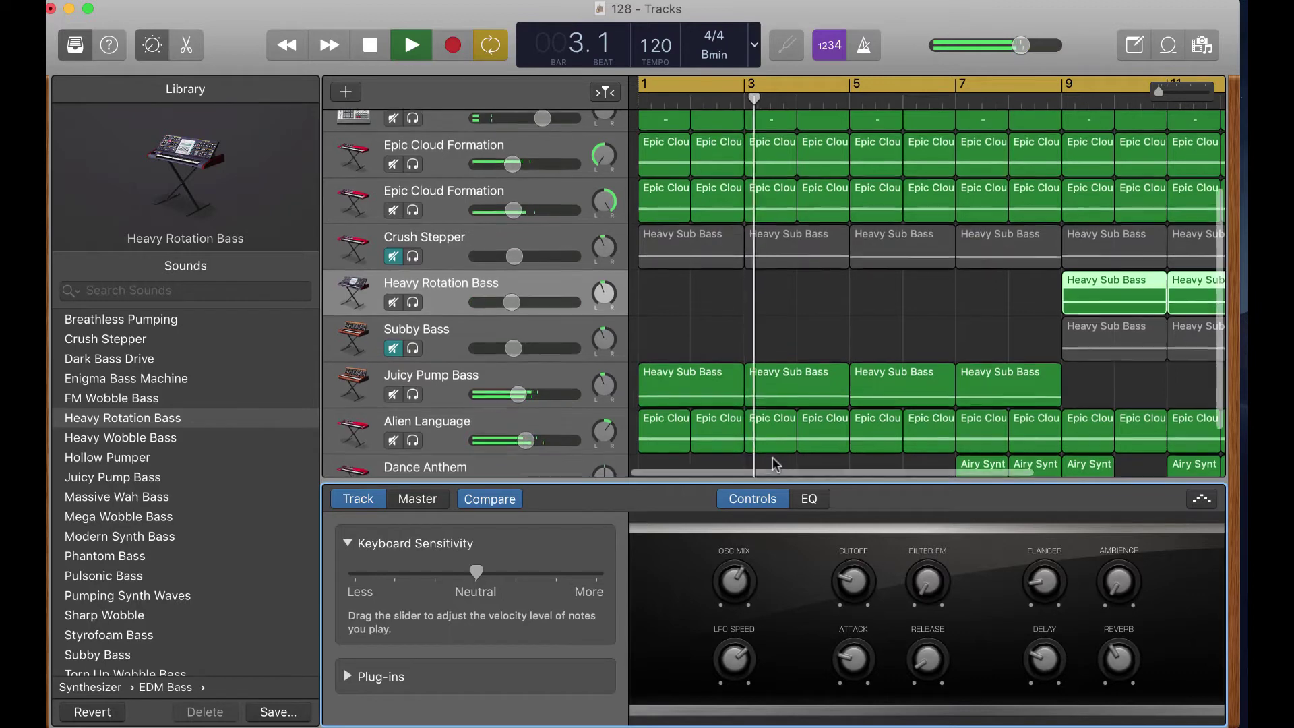
{"action": "scroll", "coordinate": [775, 462], "scroll_direction": "up", "scroll_amount": 2}
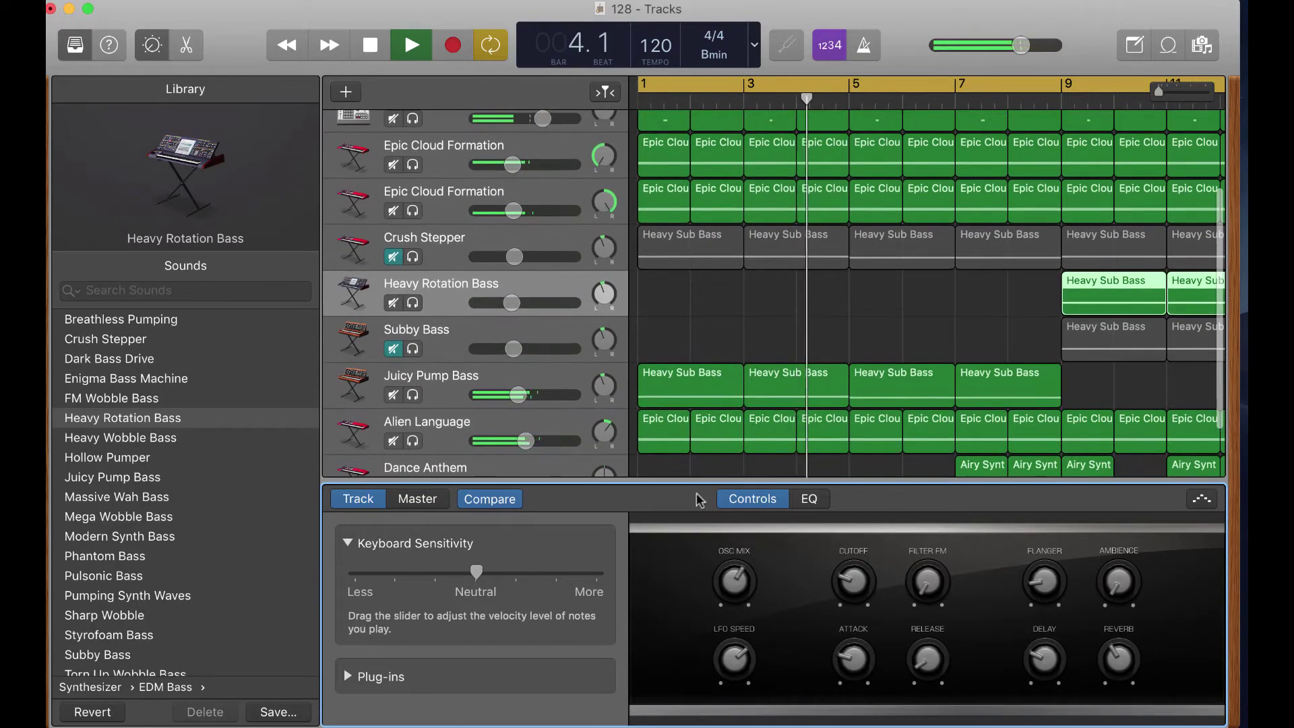
{"action": "left_click", "coordinate": [1066, 94]}
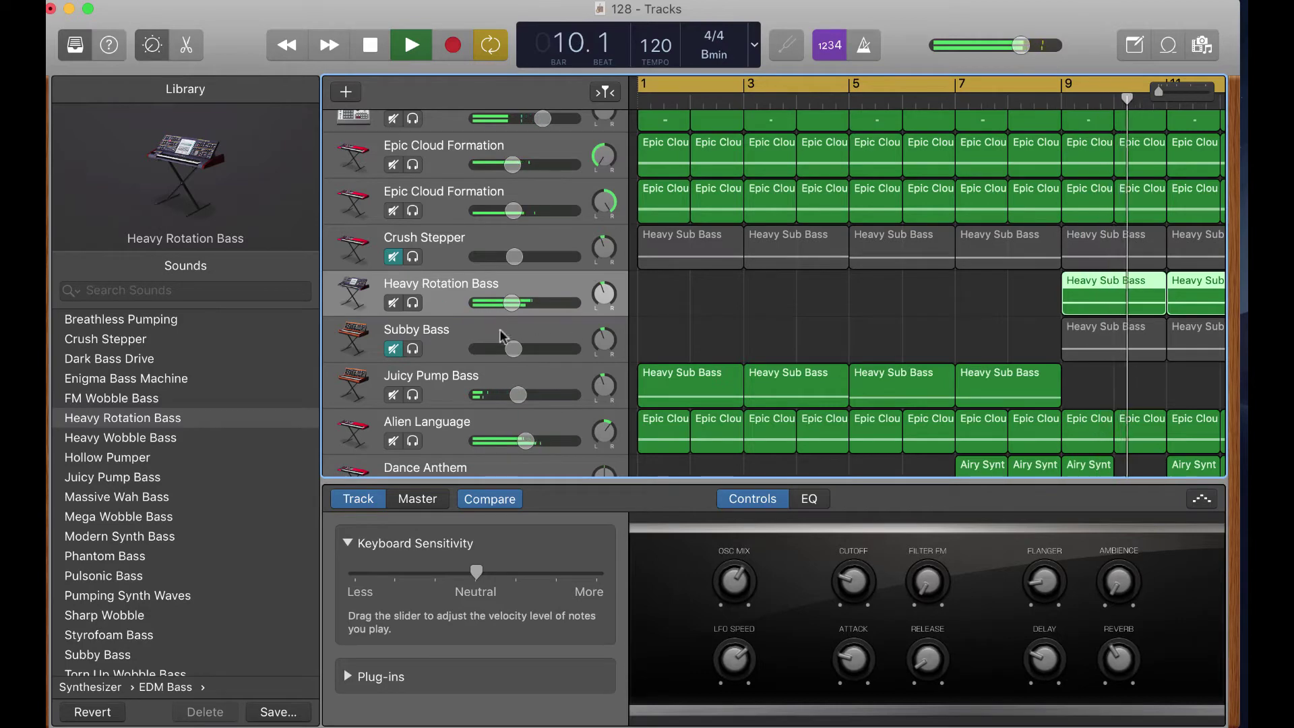
Step: Compare Heavy Rotation Bass soloed and in the mix, set its OSC Mix to the middle and end the solo
{"action": "left_click", "coordinate": [414, 306]}
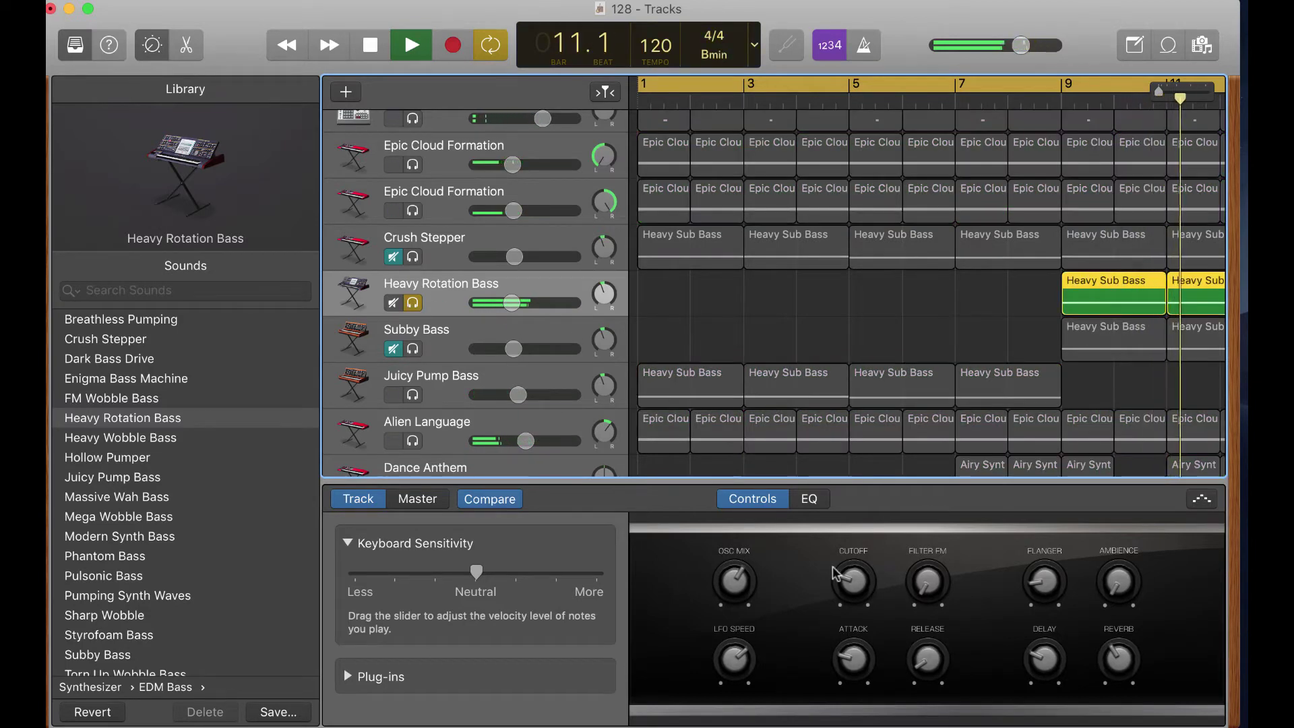
{"action": "left_click", "coordinate": [413, 303]}
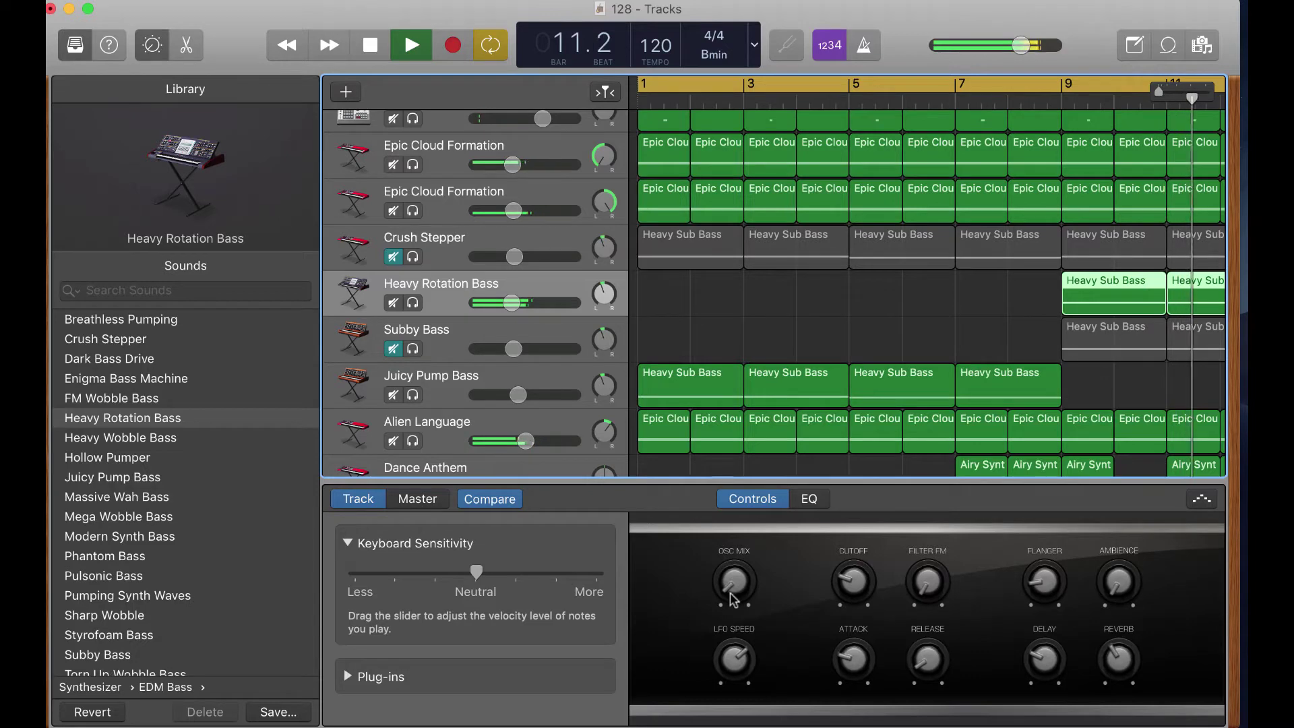
{"action": "left_click", "coordinate": [414, 304]}
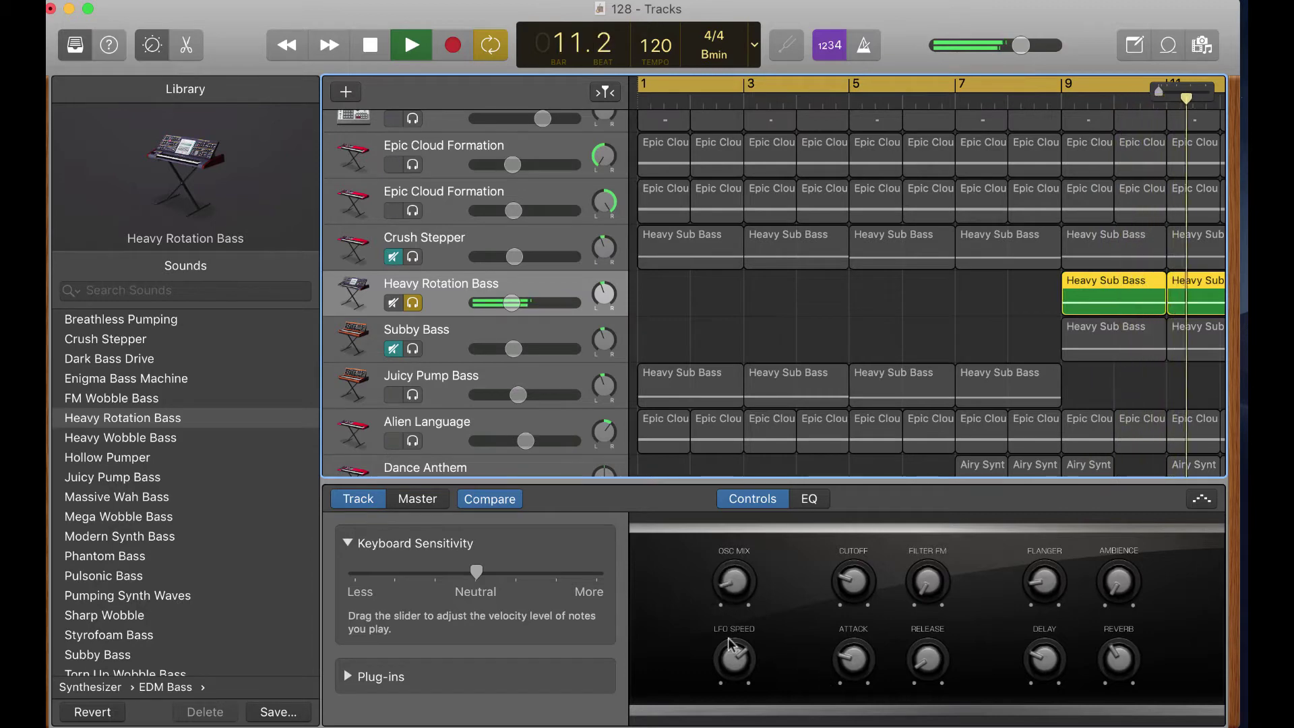
{"action": "left_click_drag", "start_coordinate": [721, 602], "coordinate": [708, 544]}
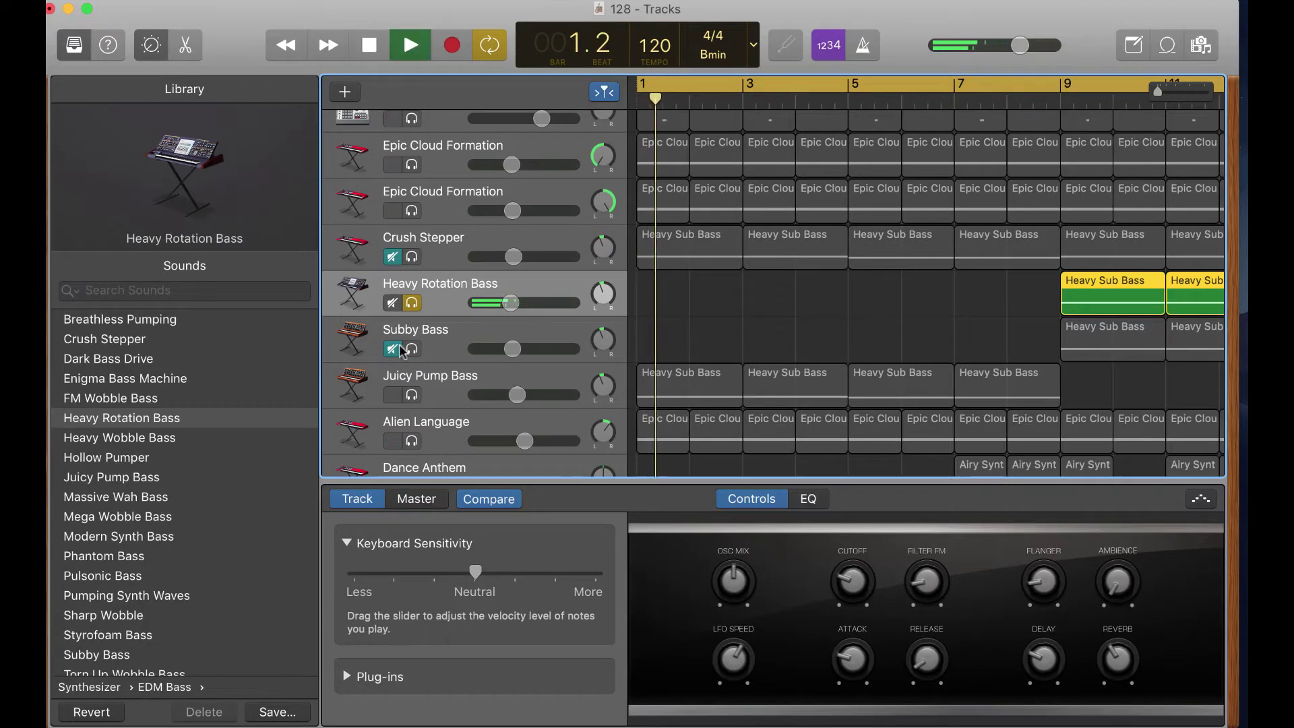
{"action": "left_click", "coordinate": [412, 302]}
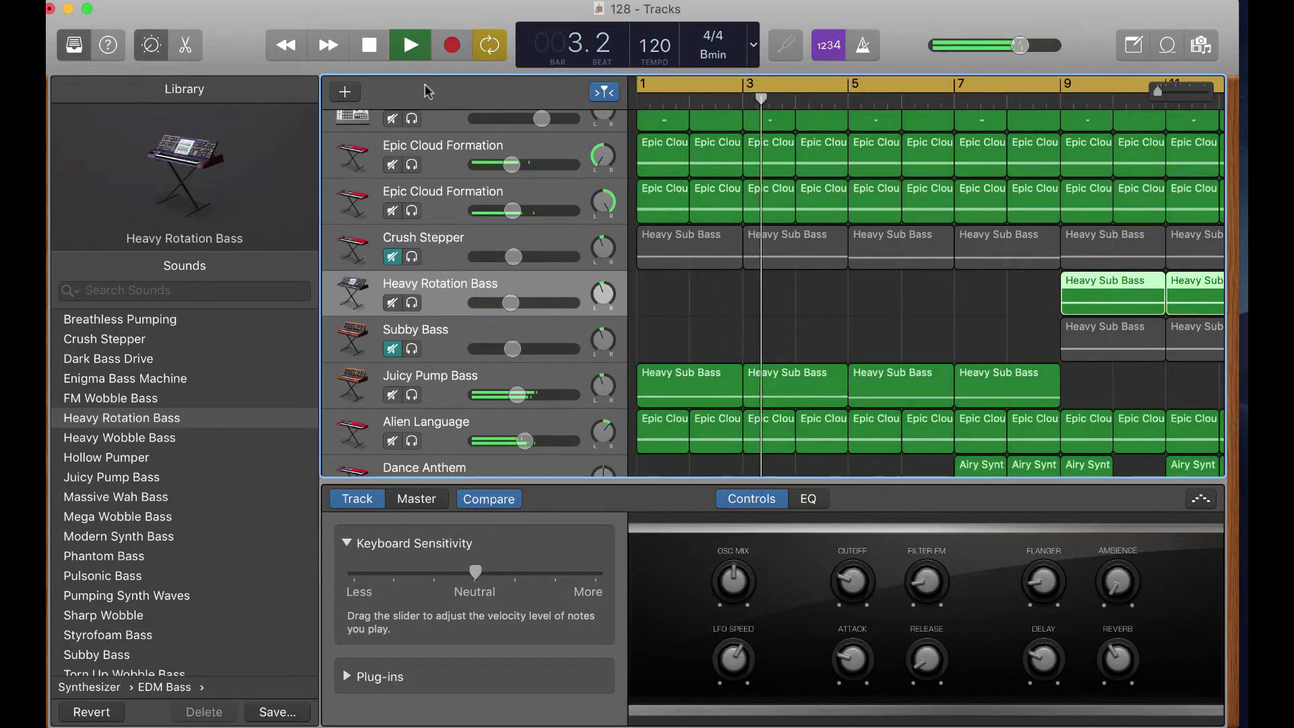
Step: Listen to Heavy Rotation Bass soloed from bar 9, ending with the solo switched off
{"action": "left_click", "coordinate": [411, 302]}
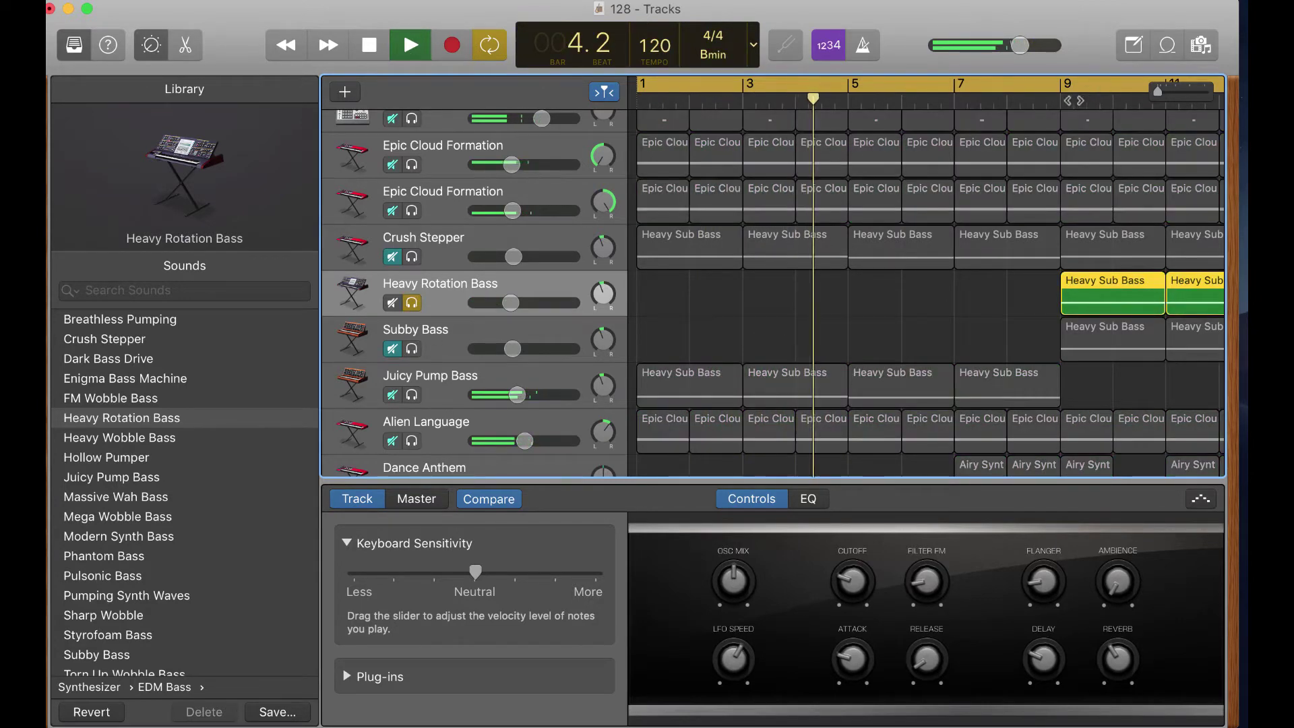
{"action": "left_click", "coordinate": [1056, 99]}
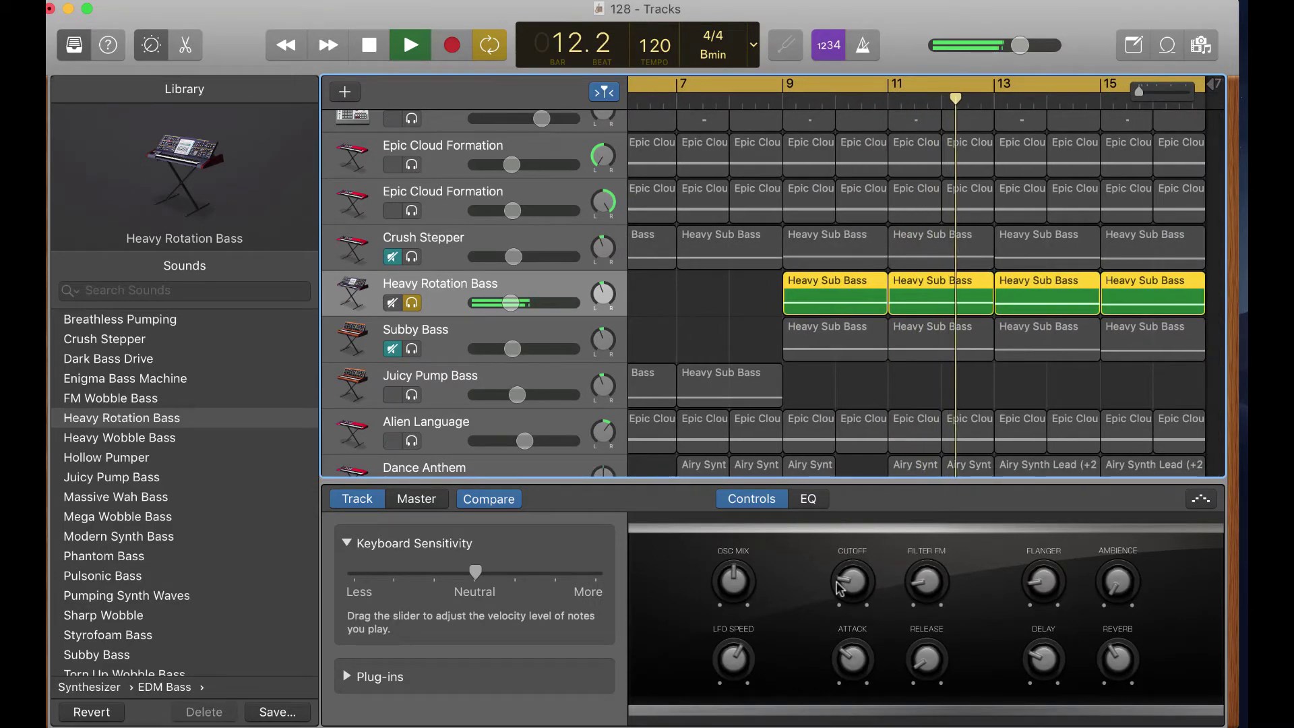
{"action": "left_click", "coordinate": [412, 303]}
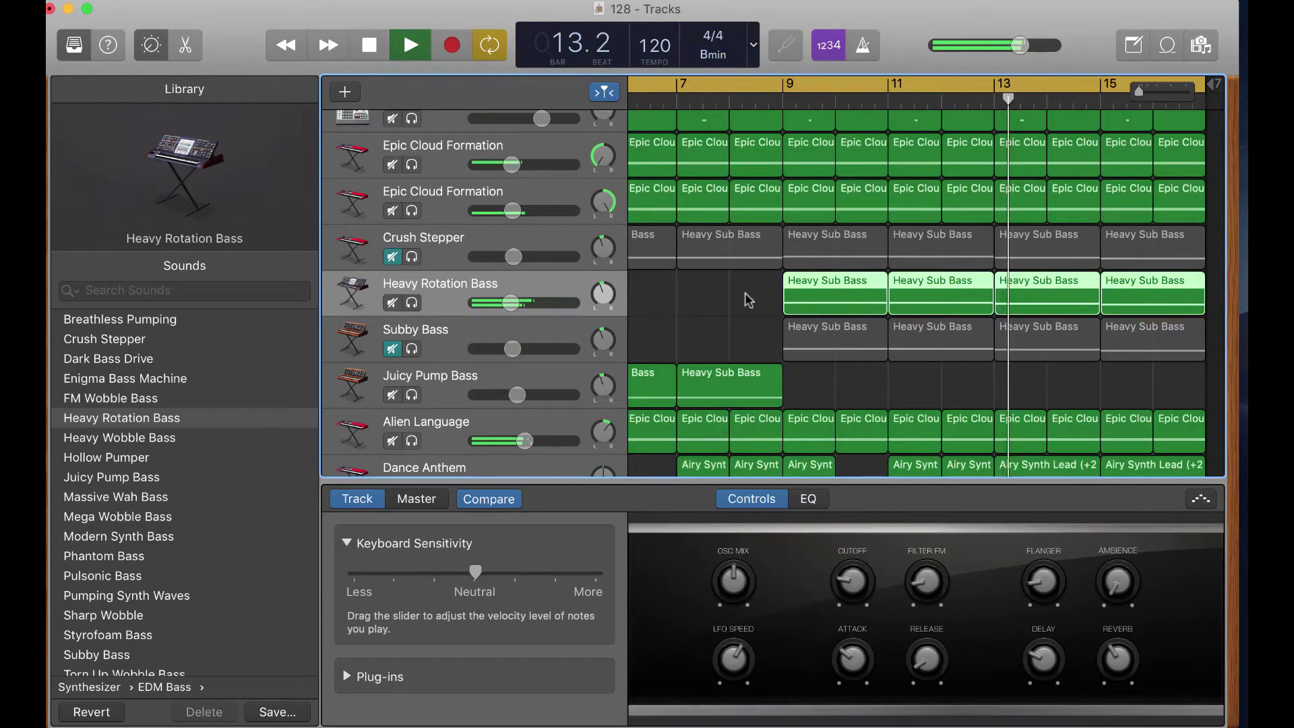
Step: Hide the sound library and review the full arrangement while it plays
{"action": "scroll", "coordinate": [748, 300], "scroll_direction": "left", "scroll_amount": 10}
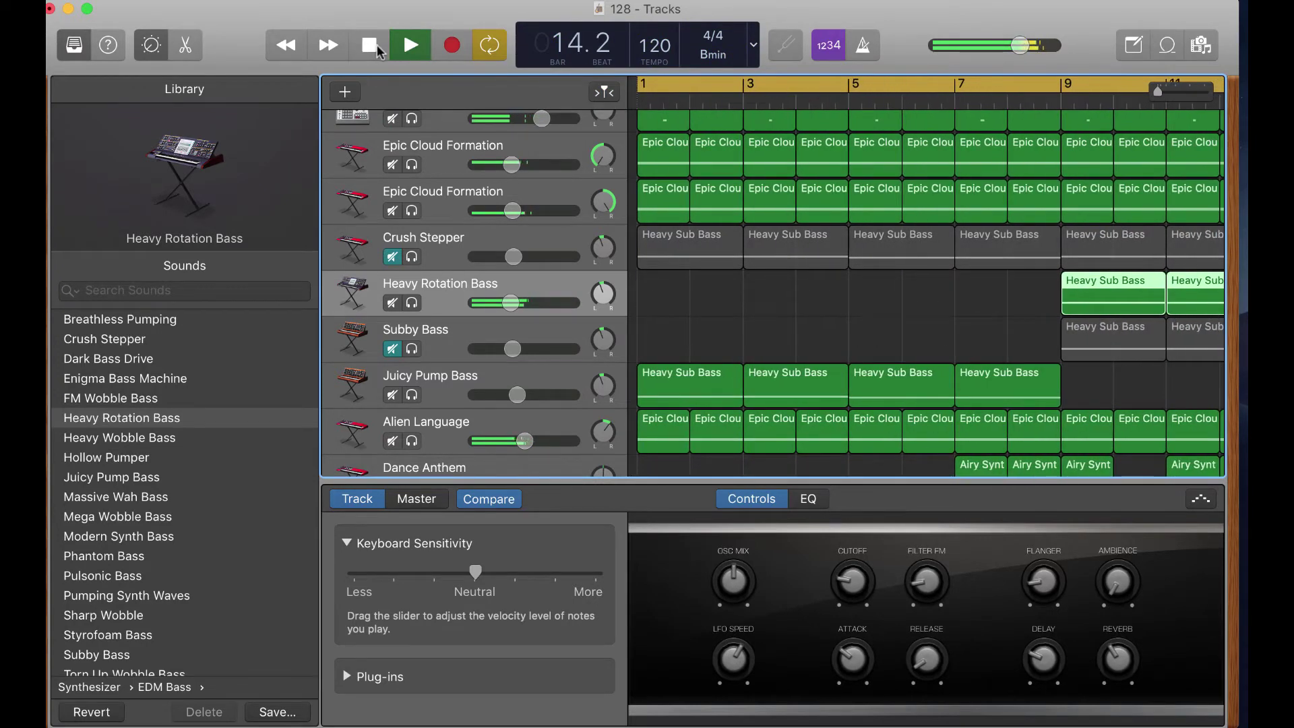
{"action": "scroll", "coordinate": [718, 348], "scroll_direction": "down", "scroll_amount": 1}
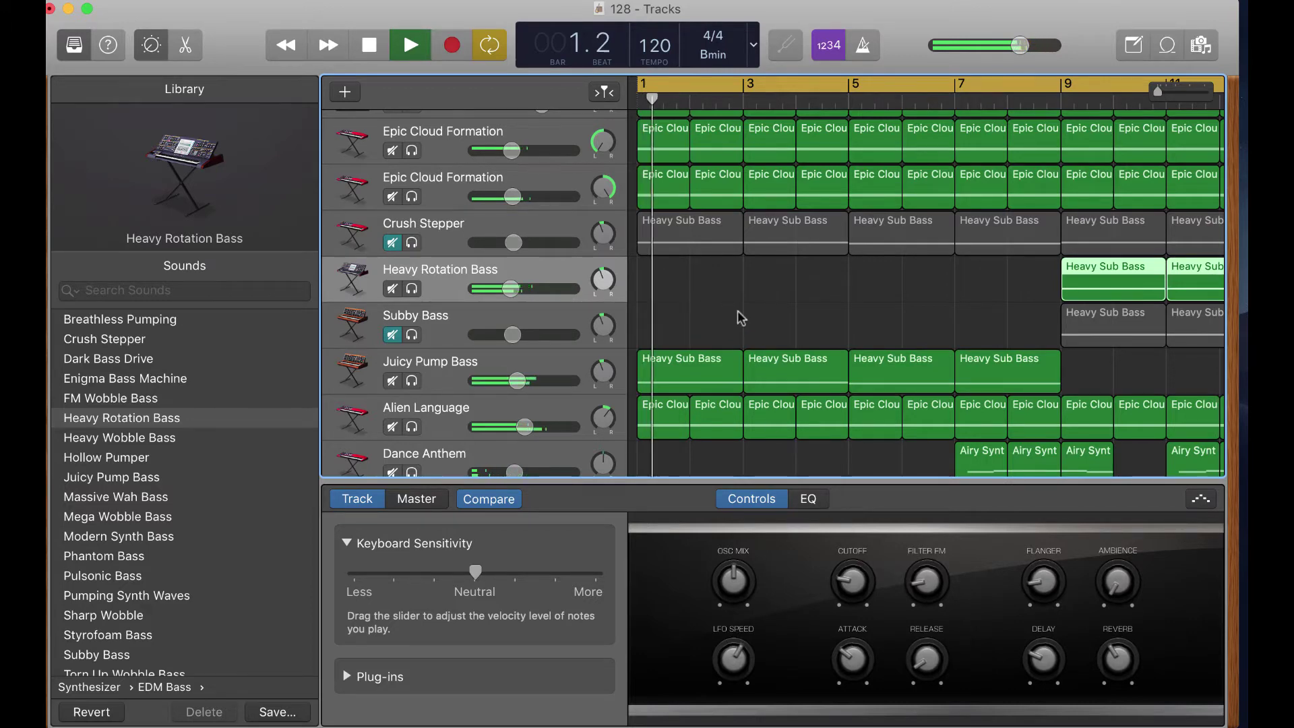
{"action": "scroll", "coordinate": [740, 315], "scroll_direction": "down", "scroll_amount": 1}
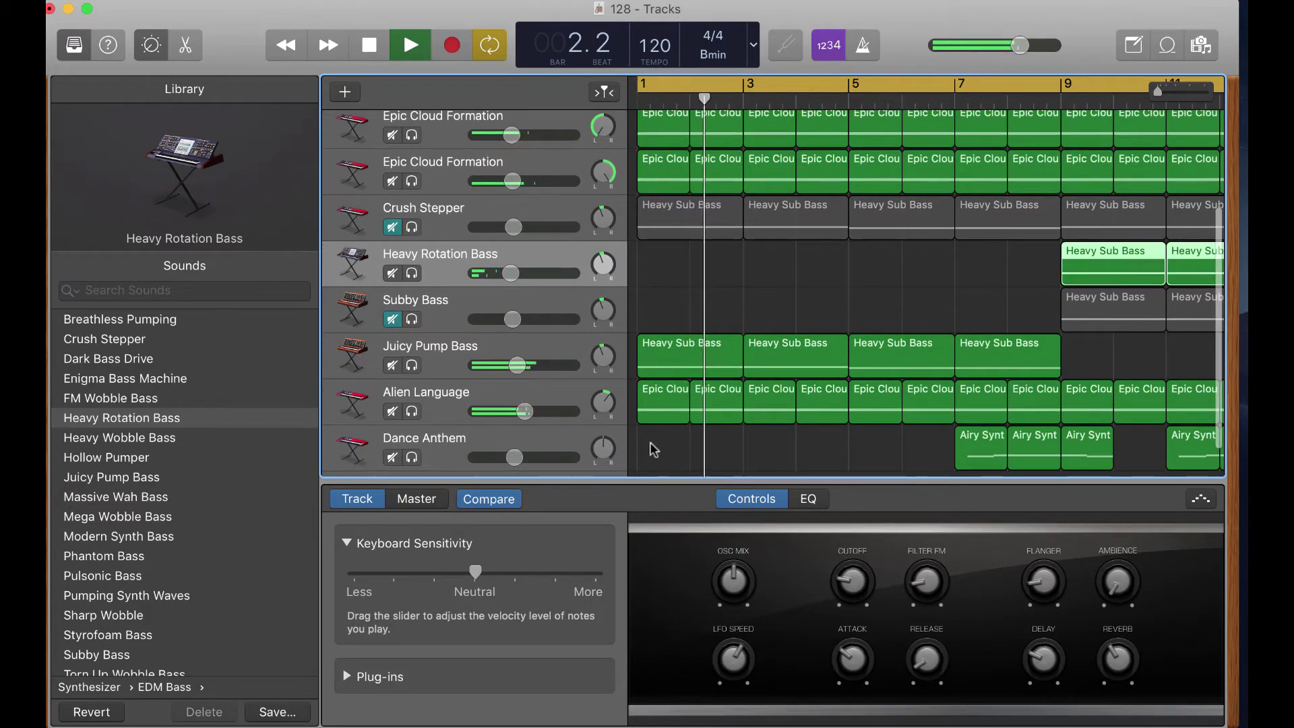
{"action": "scroll", "coordinate": [604, 276], "scroll_direction": "up", "scroll_amount": 1}
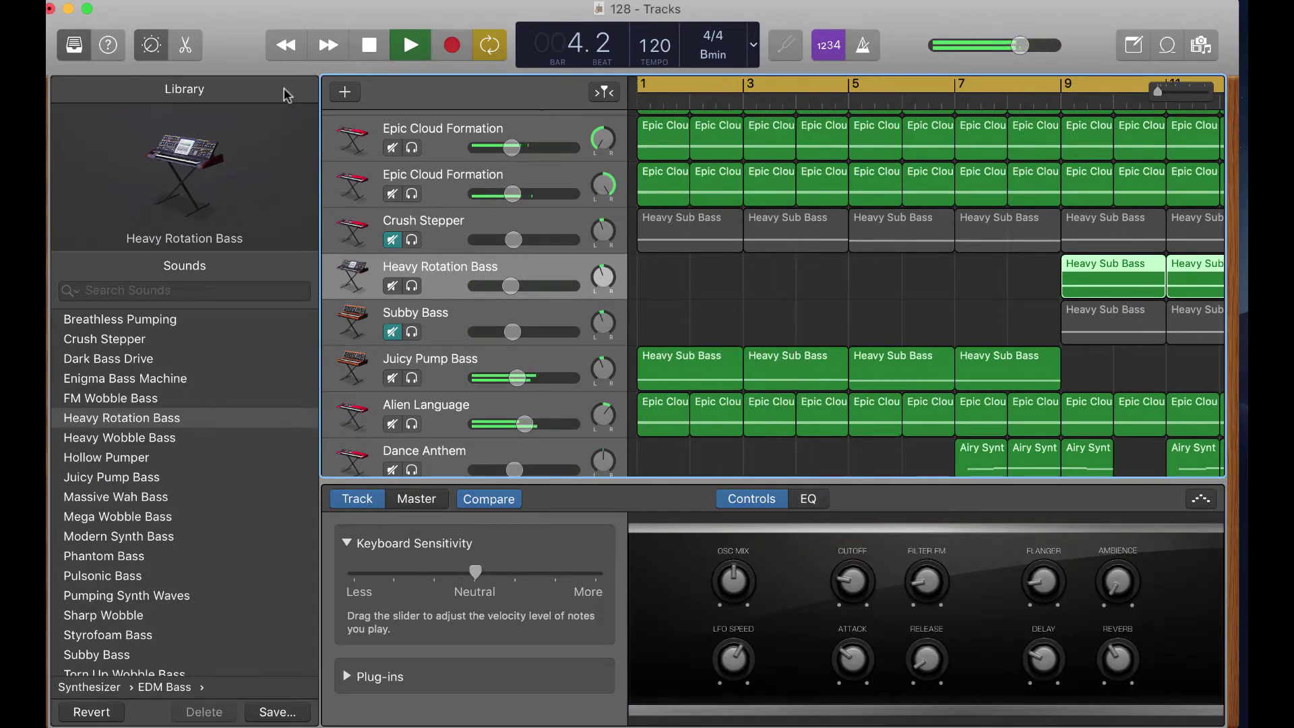
{"action": "key", "text": "y"}
{"action": "scroll", "coordinate": [497, 319], "scroll_direction": "up", "scroll_amount": 3}
{"action": "scroll", "coordinate": [497, 319], "scroll_direction": "up", "scroll_amount": 4}
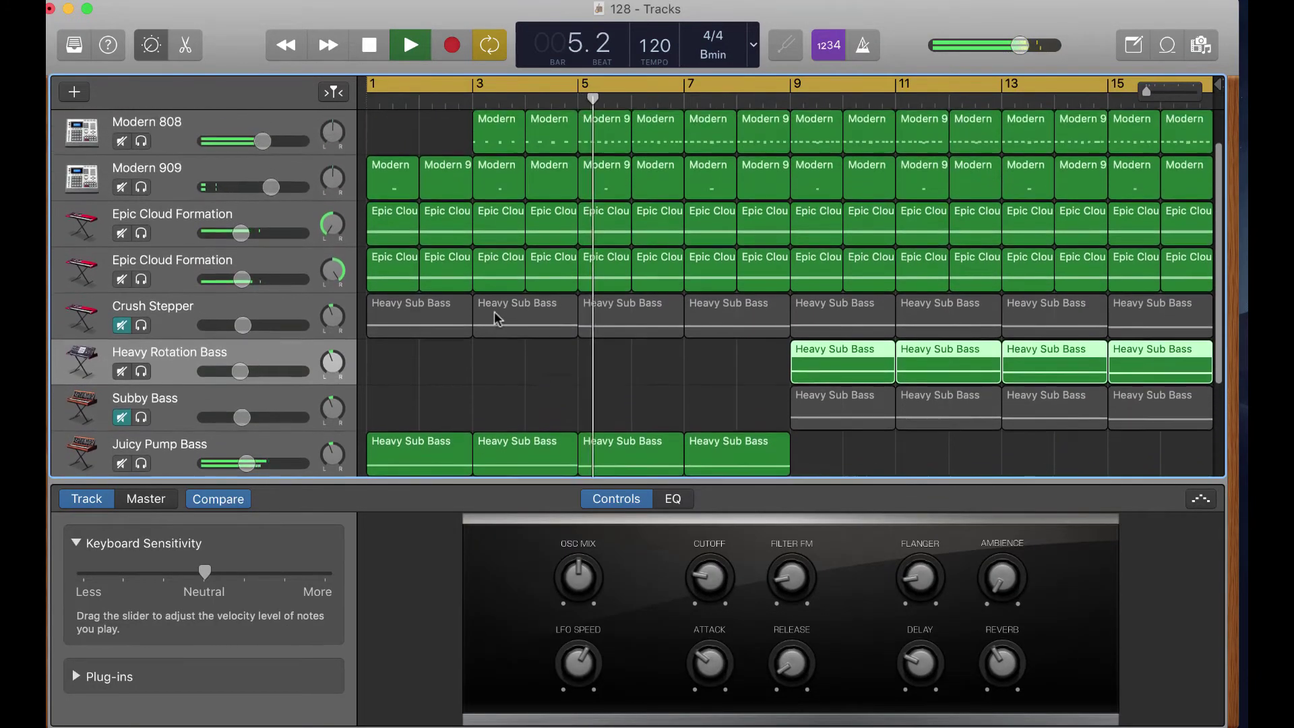
{"action": "scroll", "coordinate": [409, 273], "scroll_direction": "down", "scroll_amount": 3}
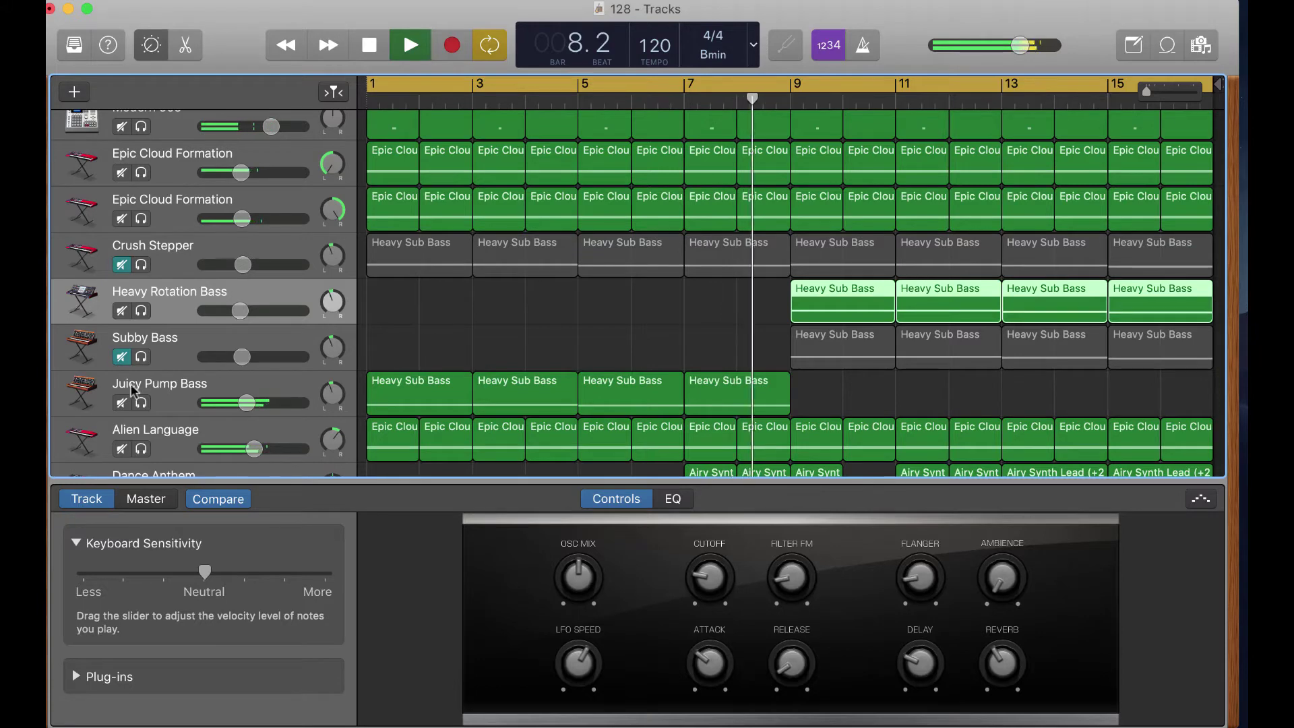
Step: Mute Juicy Pump Bass, unmute Crush Stepper and audition the mix from the beginning
{"action": "key", "text": "space"}
{"action": "left_click", "coordinate": [122, 403]}
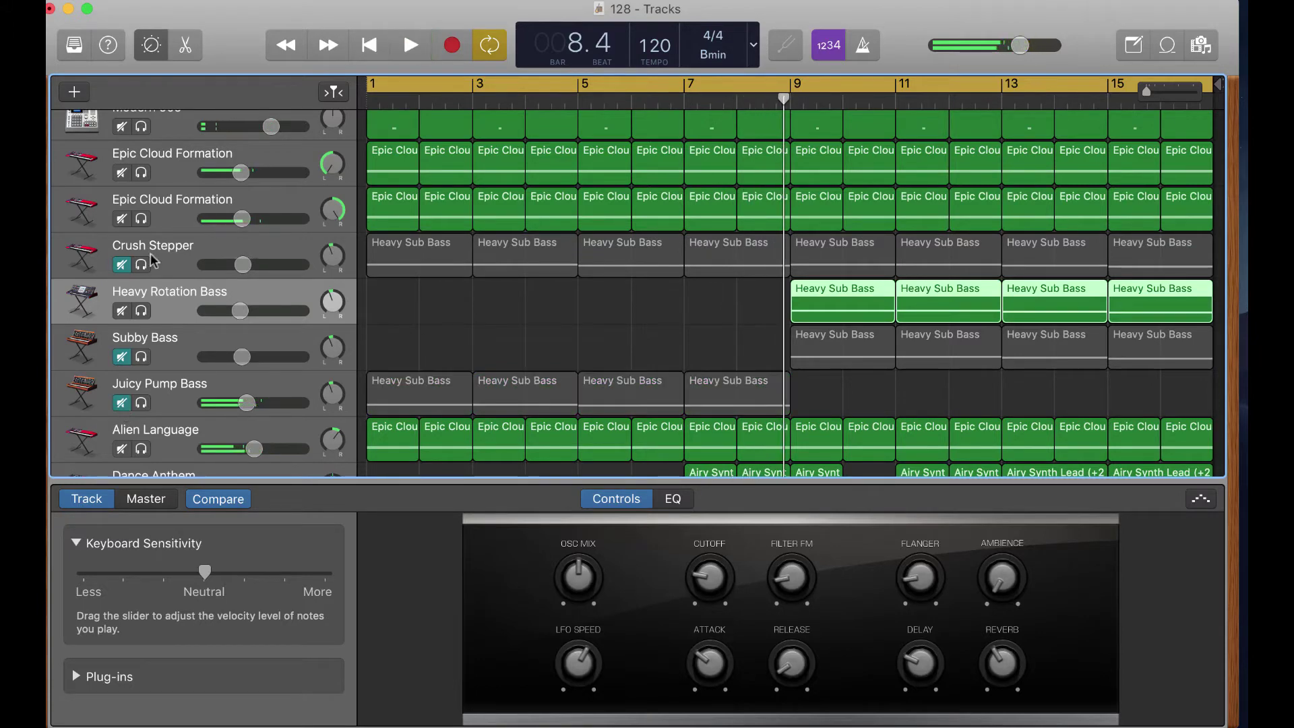
{"action": "left_click", "coordinate": [125, 266]}
{"action": "left_click", "coordinate": [366, 47]}
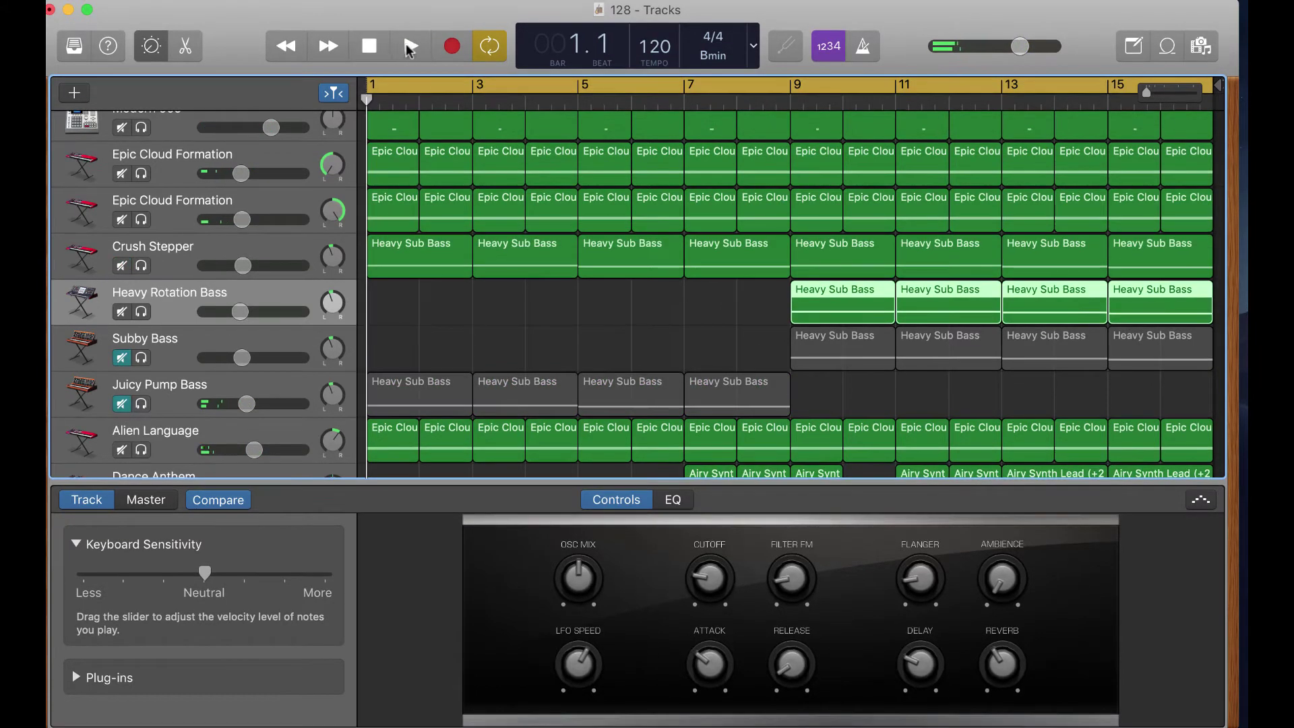
{"action": "left_click", "coordinate": [409, 47]}
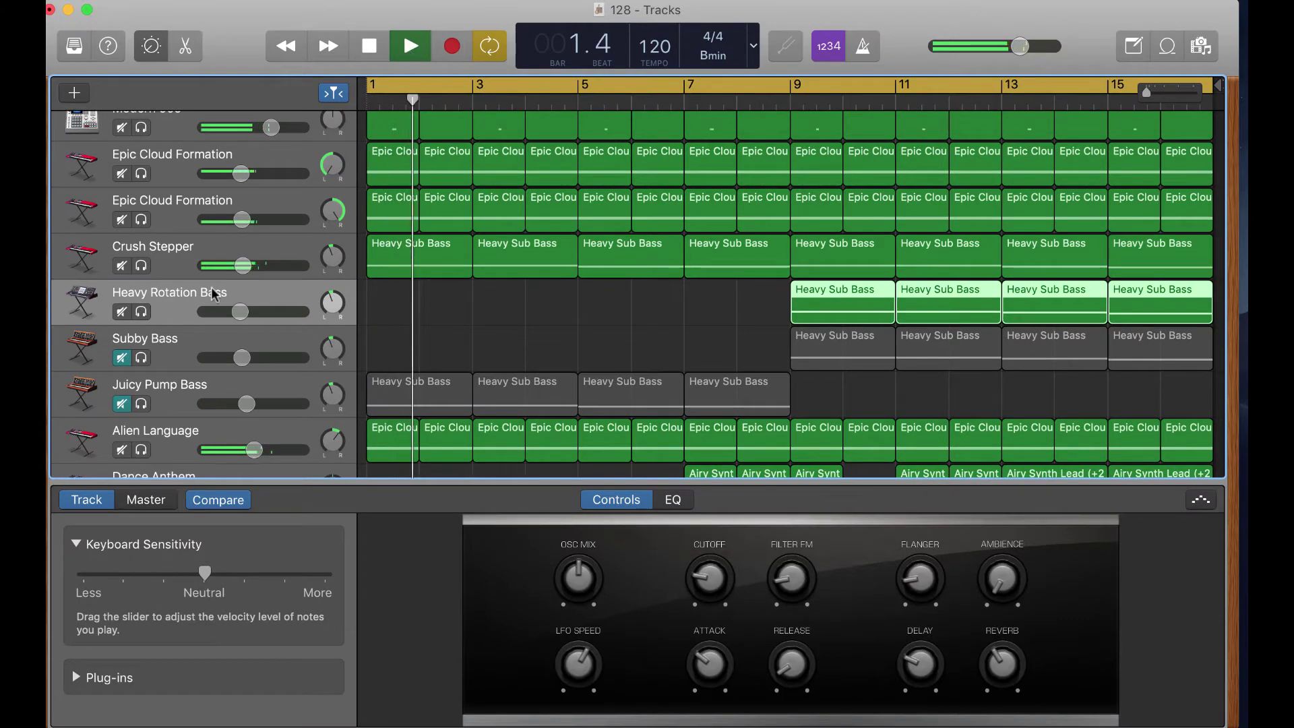
Step: Stop playback, delete the Crush Stepper track with its regions and unmute Juicy Pump Bass
{"action": "left_click", "coordinate": [222, 253]}
{"action": "key", "text": "space"}
{"action": "key", "text": "Delete"}
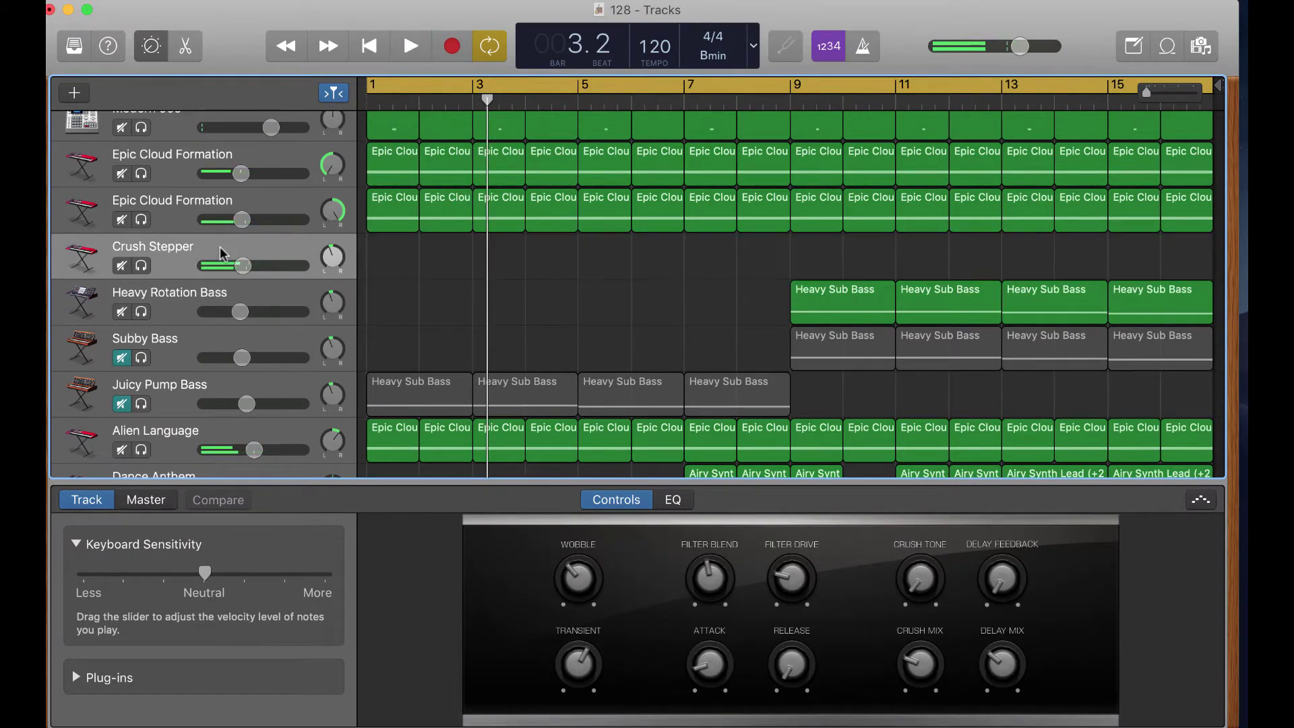
{"action": "key", "text": "super+BackSpace"}
{"action": "left_click", "coordinate": [121, 358]}
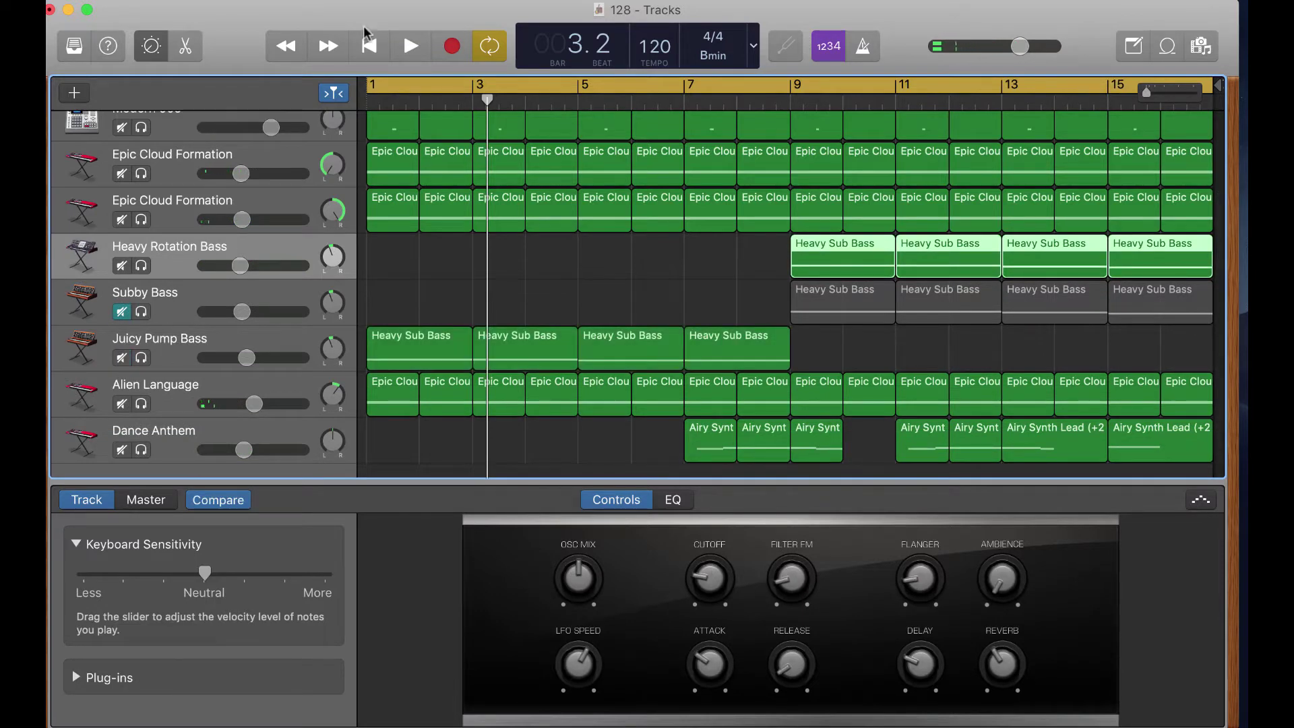
Step: Play from the beginning and compare Heavy Rotation Bass with Subby Bass from bar 9 by swapping their mutes
{"action": "left_click", "coordinate": [371, 45]}
{"action": "left_click", "coordinate": [409, 48]}
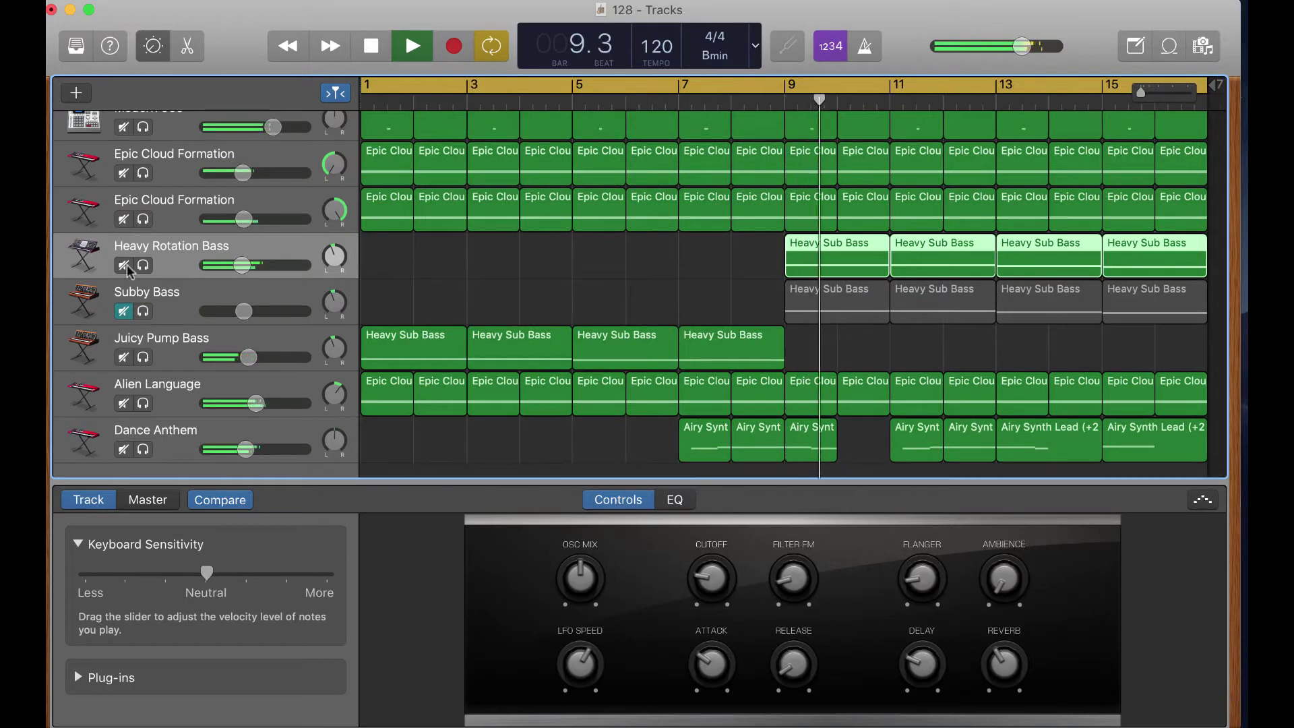
{"action": "left_click", "coordinate": [124, 265]}
{"action": "left_click", "coordinate": [124, 310]}
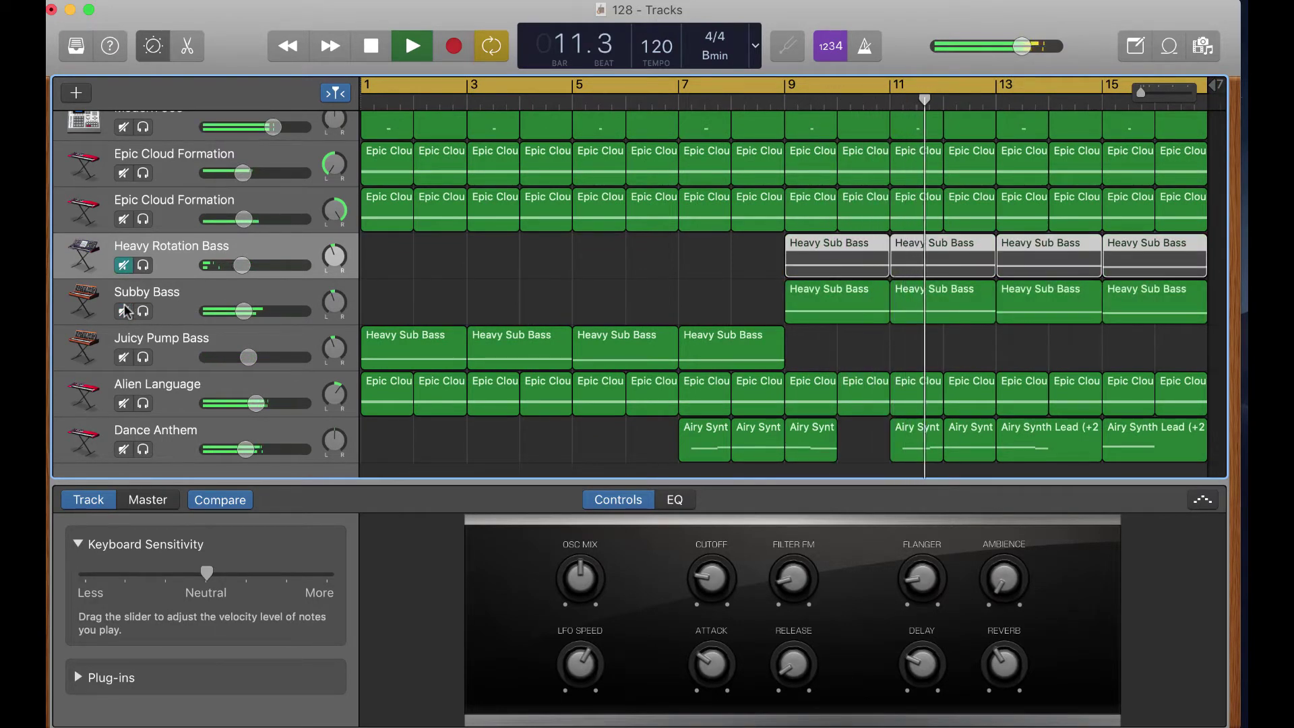
Step: Delete the Subby Bass track with its regions, unmute Heavy Rotation Bass and return the playhead to the start
{"action": "left_click", "coordinate": [241, 295]}
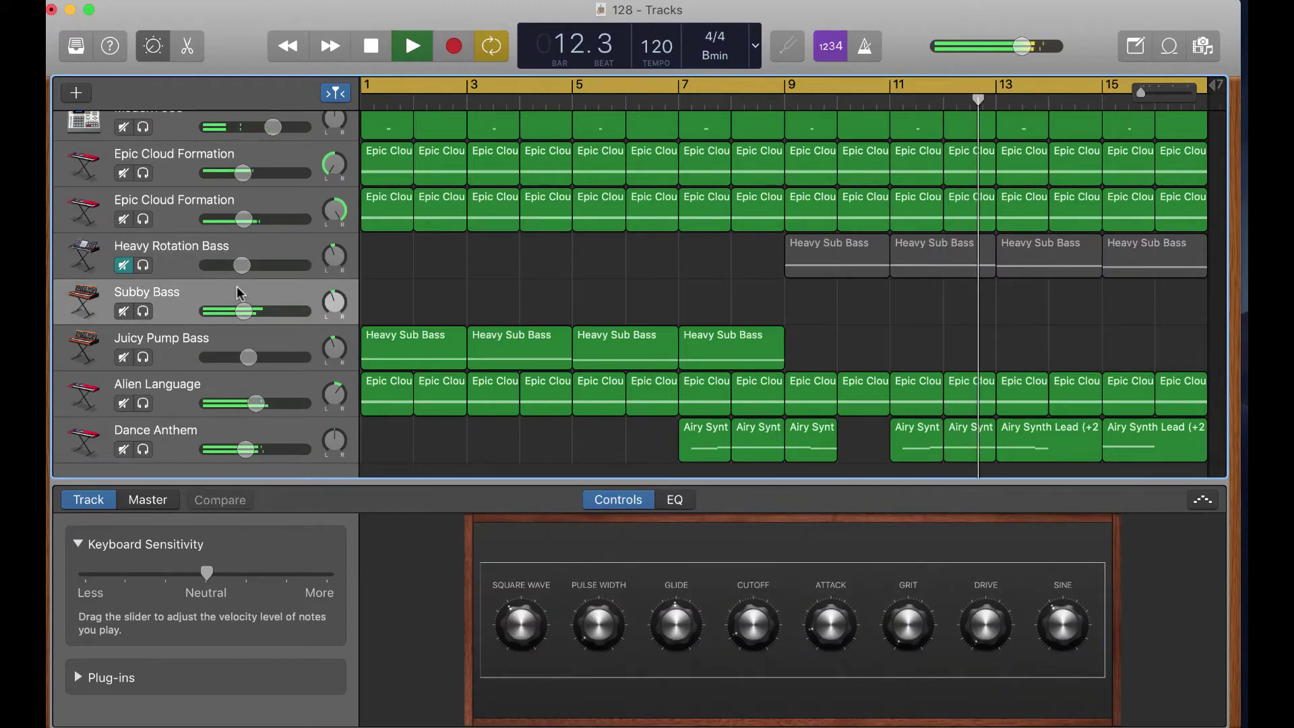
{"action": "left_click", "coordinate": [124, 265]}
{"action": "left_click", "coordinate": [372, 47]}
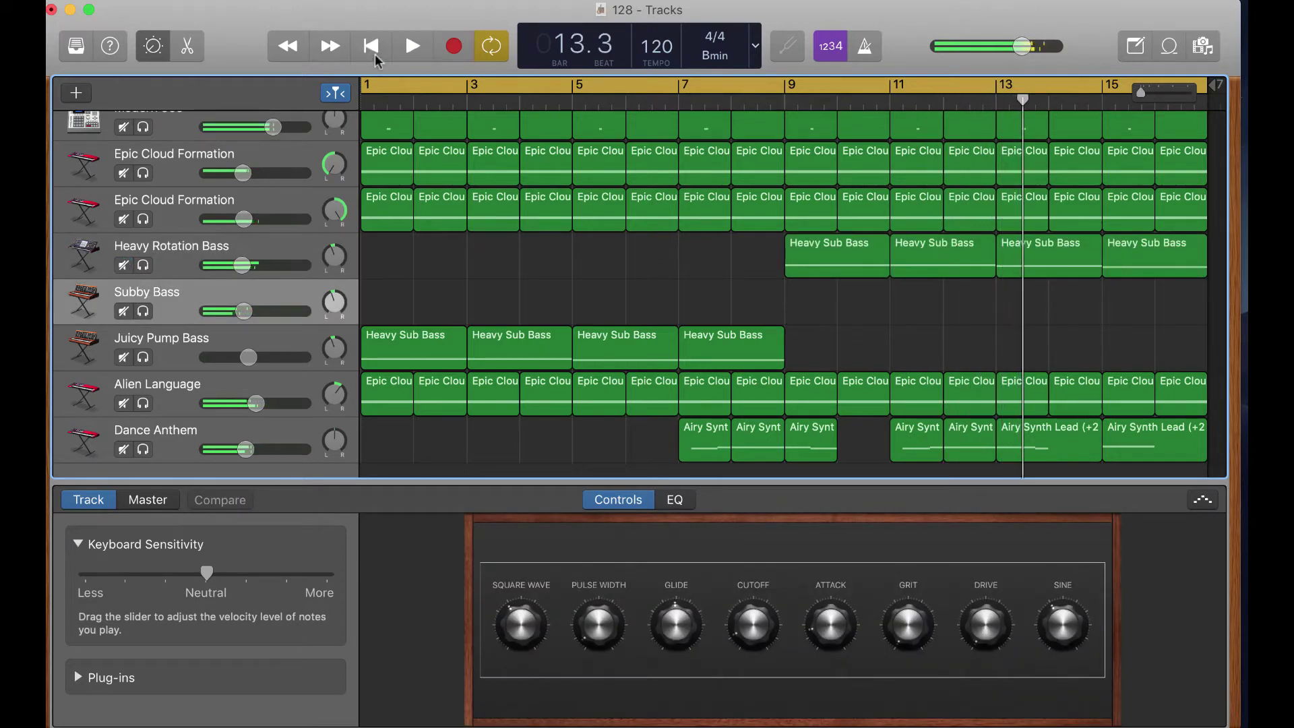
{"action": "left_click", "coordinate": [373, 53]}
{"action": "key", "text": "super+BackSpace"}
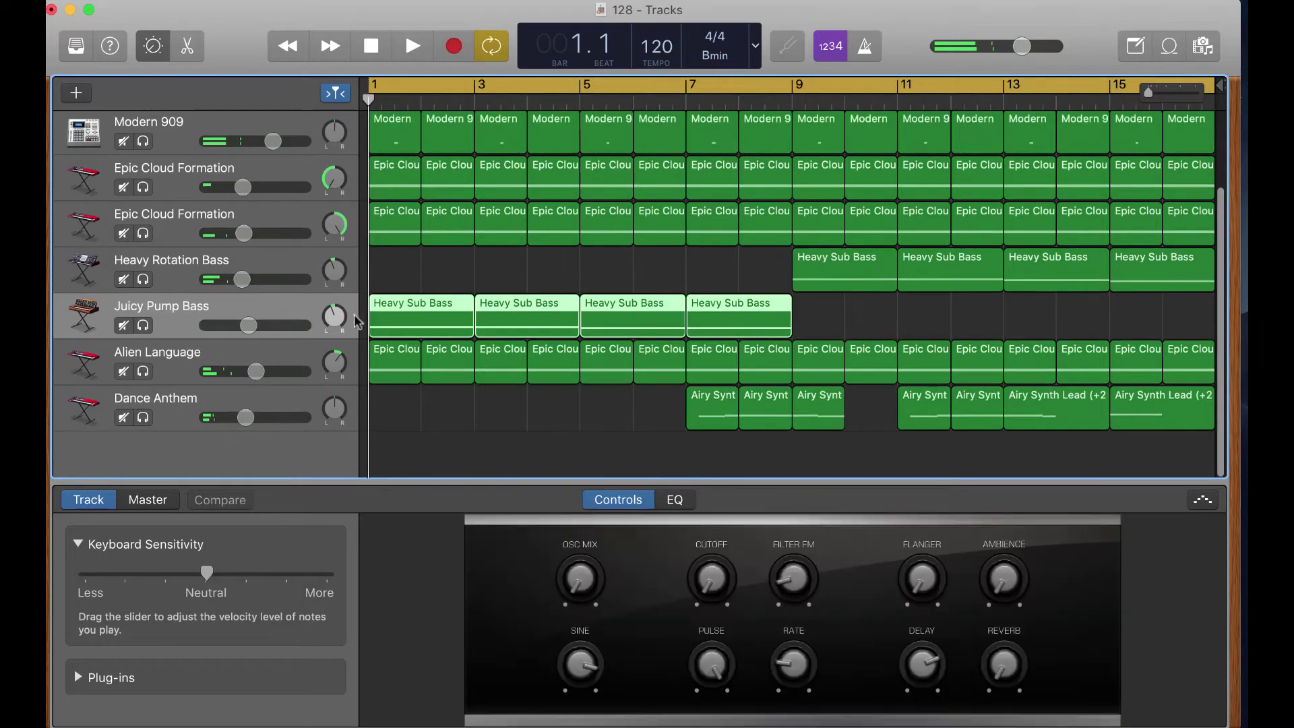
Step: Duplicate the topmost Modern 909 track, paste its regions into the copy from bar 5 and mute the original
{"action": "scroll", "coordinate": [376, 122], "scroll_direction": "up", "scroll_amount": 2}
{"action": "scroll", "coordinate": [308, 157], "scroll_direction": "up", "scroll_amount": 3}
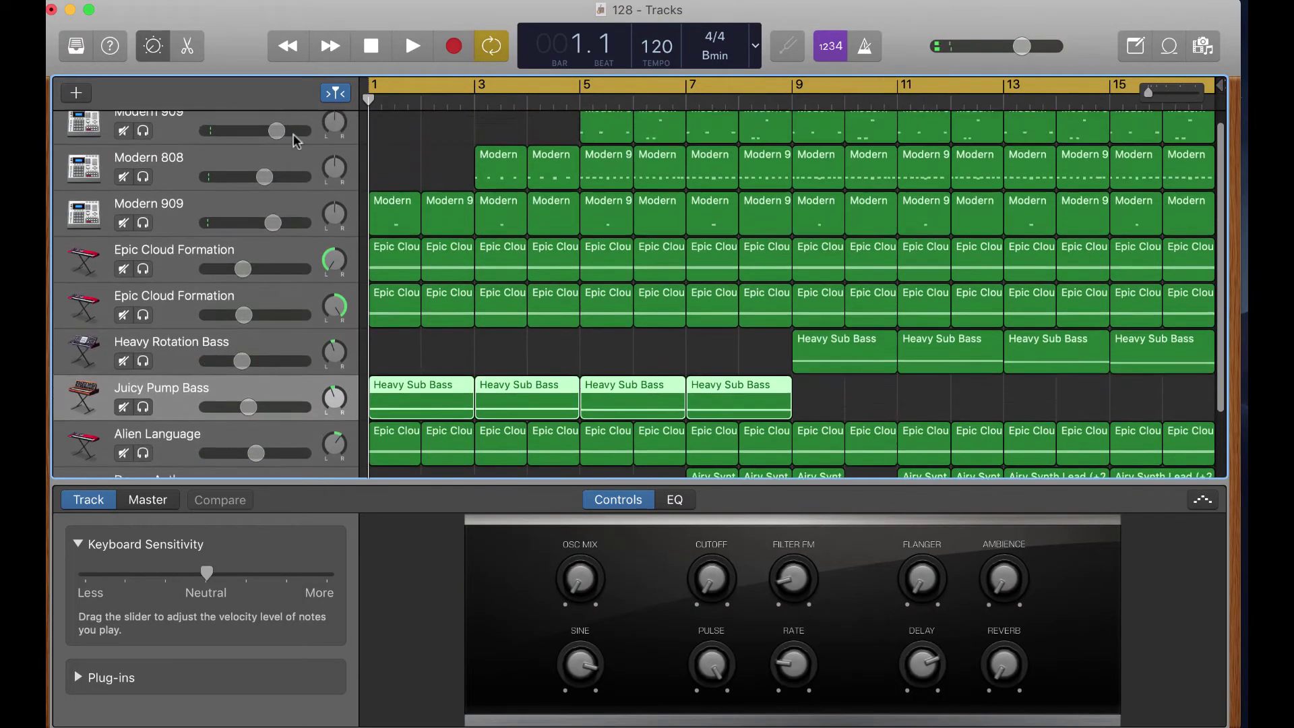
{"action": "left_click", "coordinate": [267, 135]}
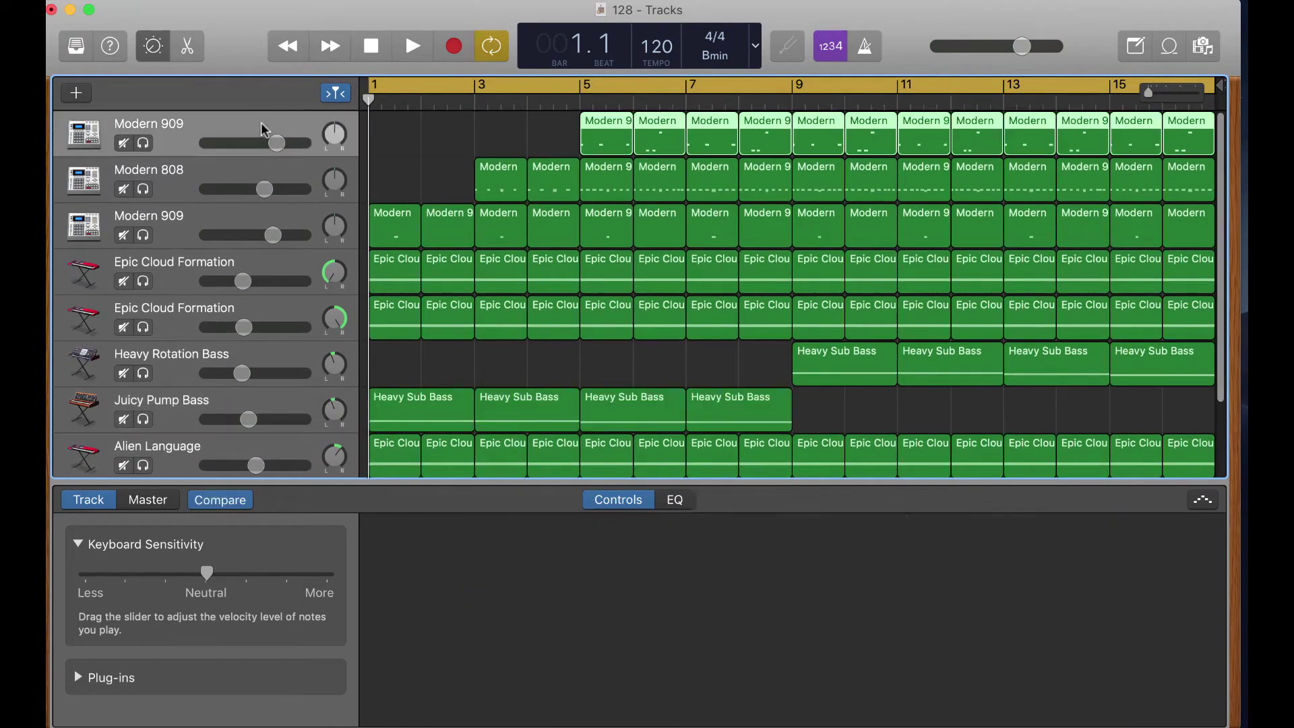
{"action": "key", "text": "super+d"}
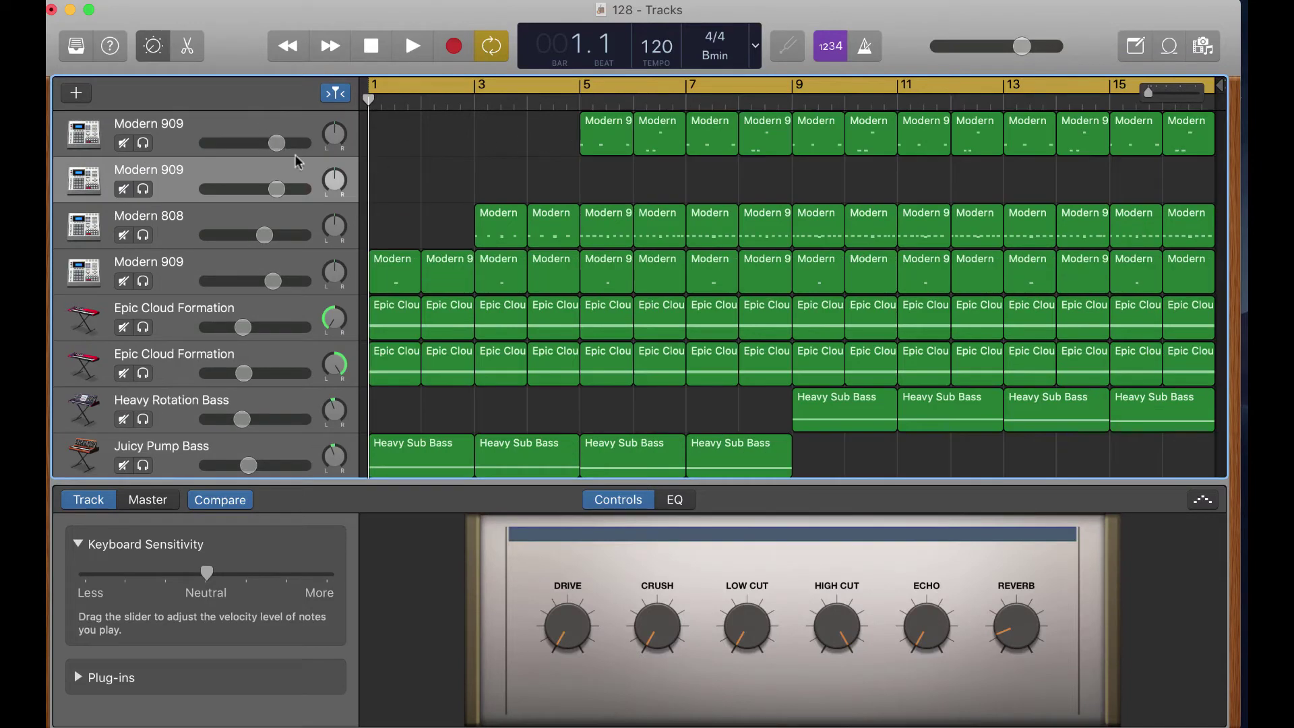
{"action": "left_click", "coordinate": [272, 128]}
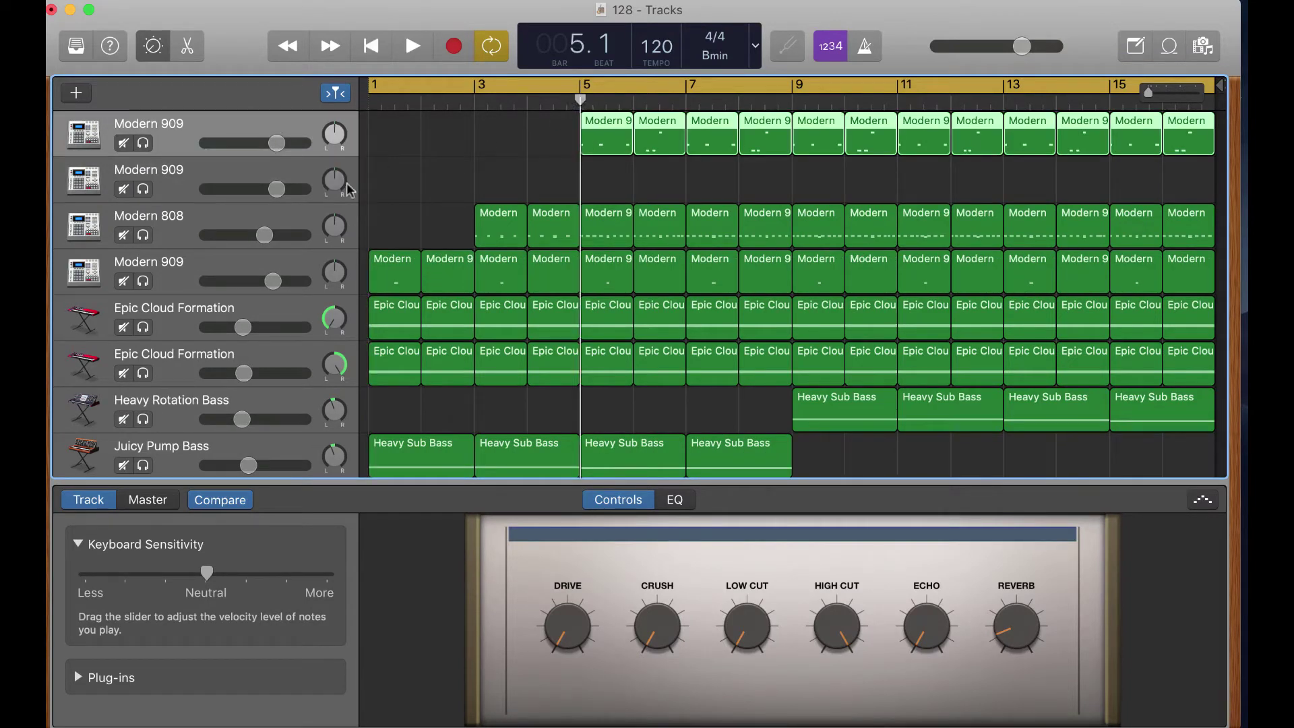
{"action": "left_click", "coordinate": [296, 175]}
{"action": "key", "text": "super+v"}
{"action": "left_click", "coordinate": [124, 143]}
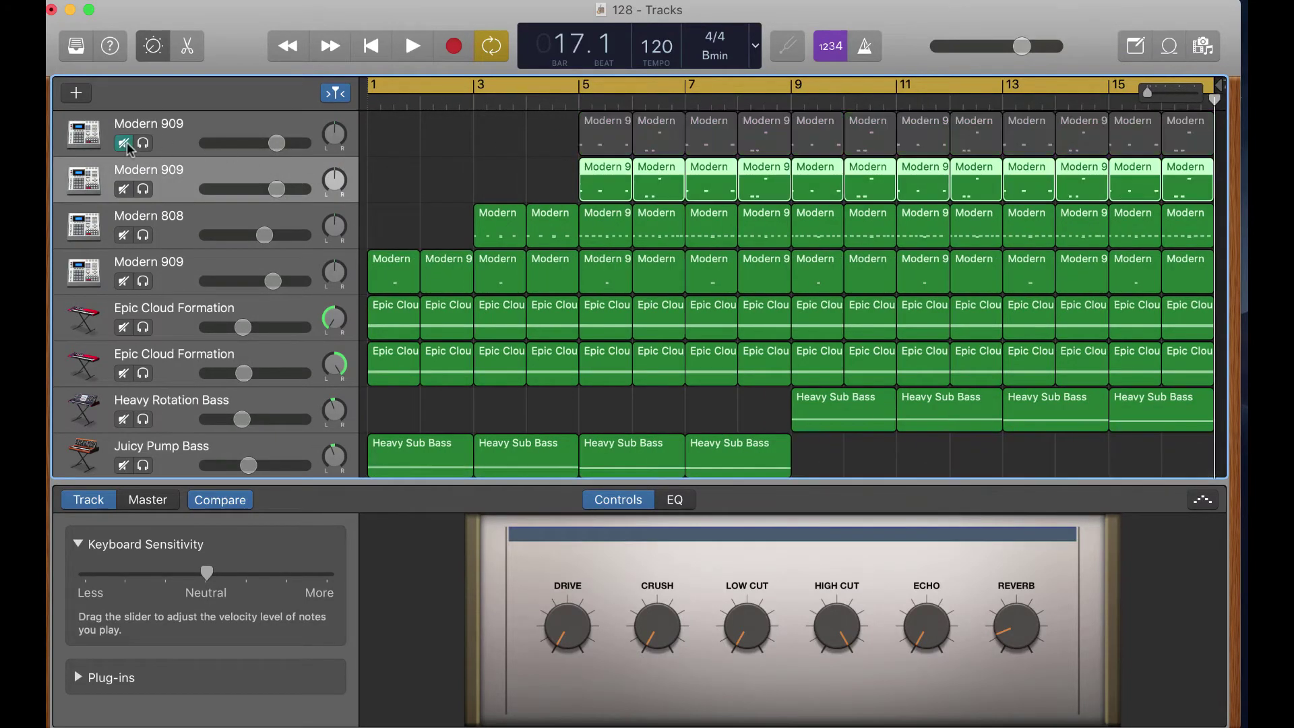
Step: Duplicate the Modern 808 track, paste its regions into the copy from bar 3 and mute the original
{"action": "scroll", "coordinate": [192, 213], "scroll_direction": "down", "scroll_amount": 1}
{"action": "left_click", "coordinate": [273, 202]}
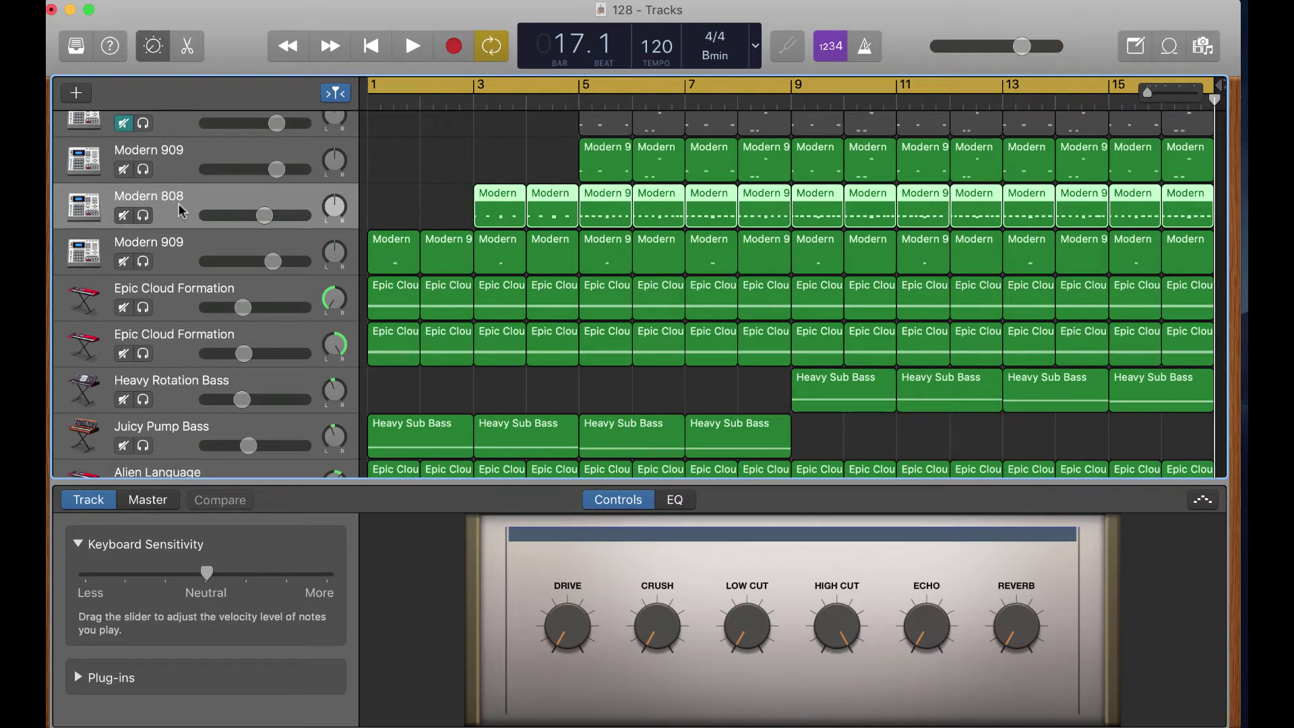
{"action": "left_click", "coordinate": [376, 54]}
{"action": "key", "text": "super+d"}
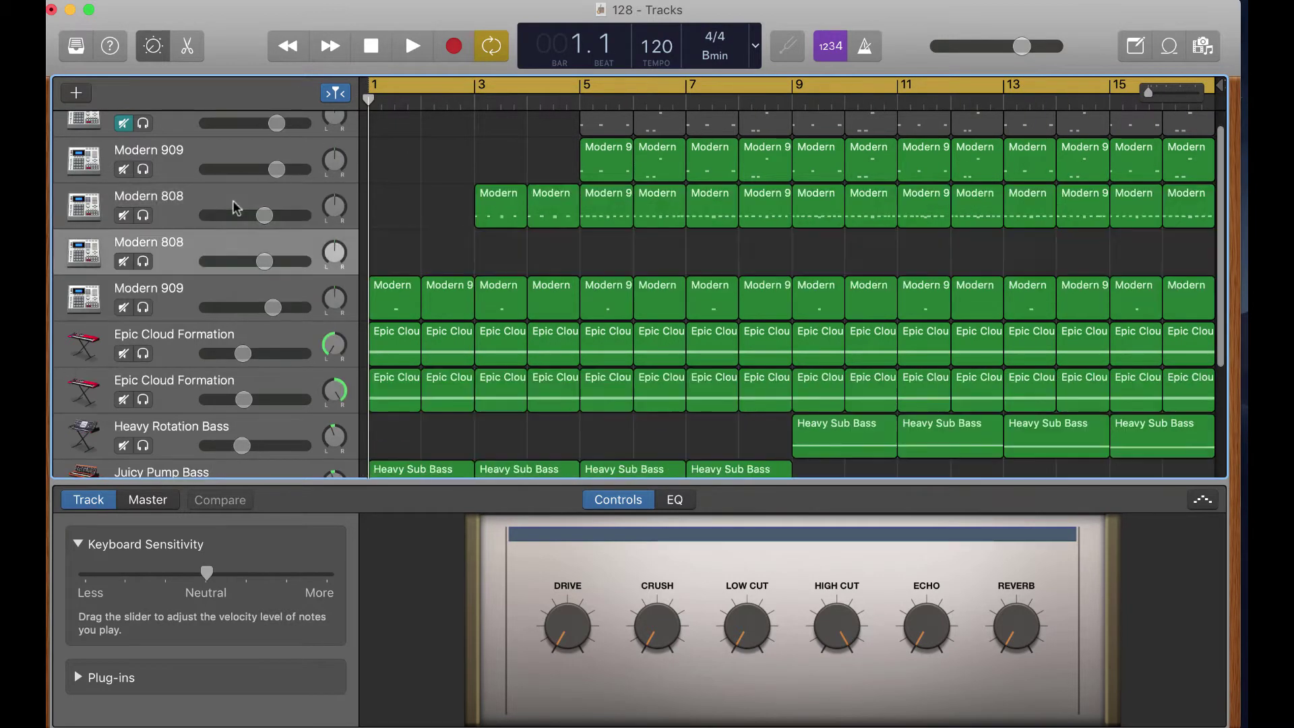
{"action": "left_click", "coordinate": [465, 99]}
{"action": "key", "text": "super+v"}
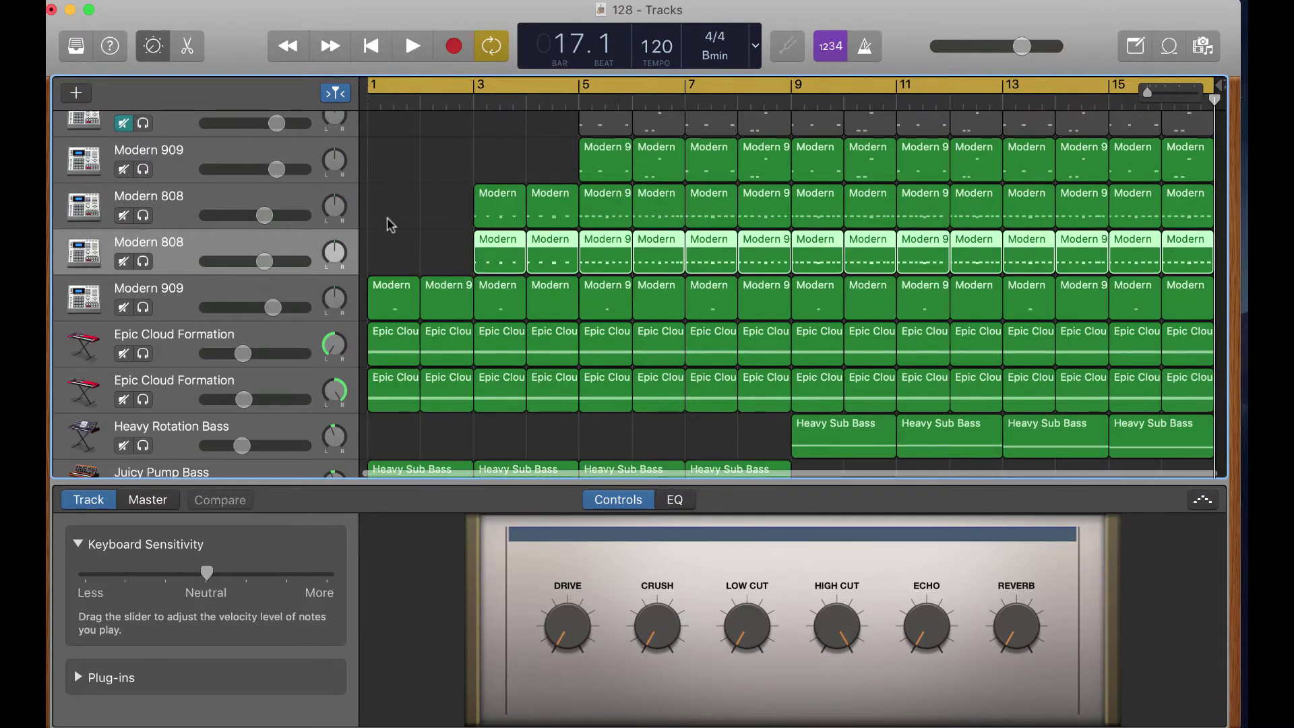
{"action": "scroll", "coordinate": [389, 220], "scroll_direction": "down", "scroll_amount": 2}
{"action": "left_click", "coordinate": [123, 185]}
Step: Duplicate the Modern 909 track below the Modern 808 tracks, paste its regions from bar 1 and mute the original
{"action": "scroll", "coordinate": [209, 225], "scroll_direction": "down", "scroll_amount": 1}
{"action": "left_click", "coordinate": [232, 232]}
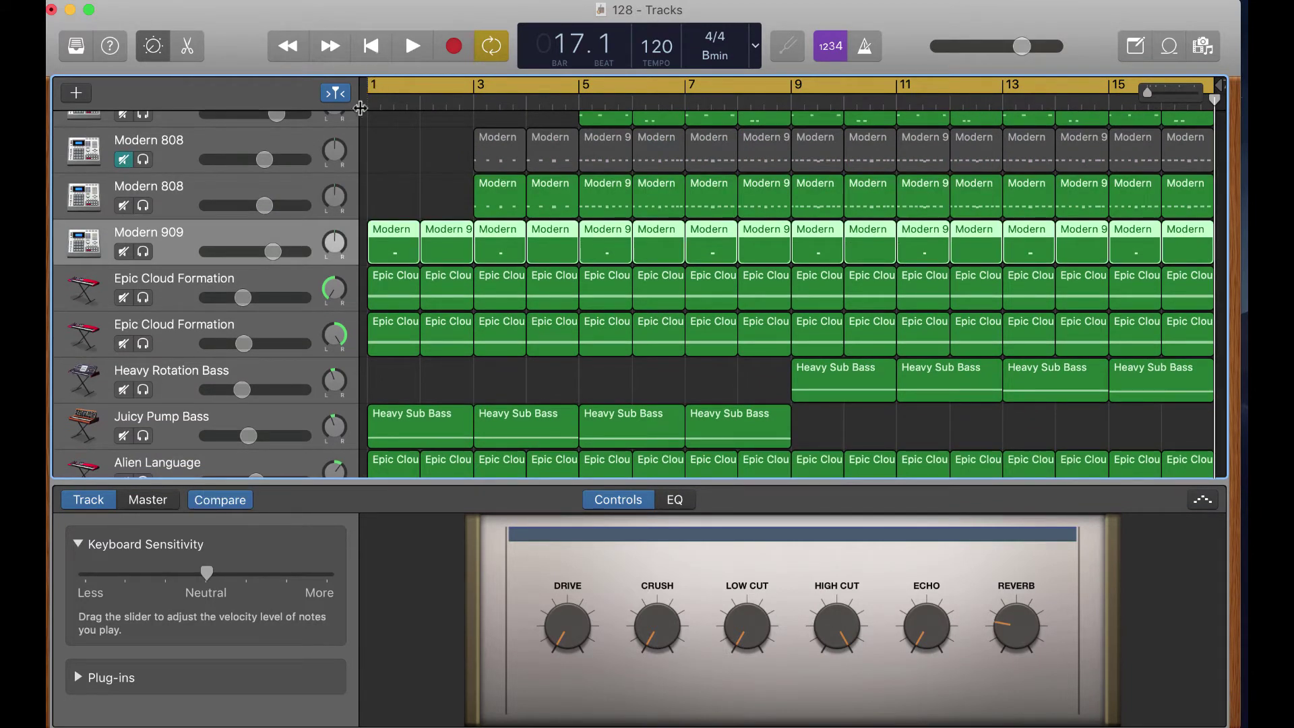
{"action": "key", "text": "super+d"}
{"action": "left_click", "coordinate": [372, 46]}
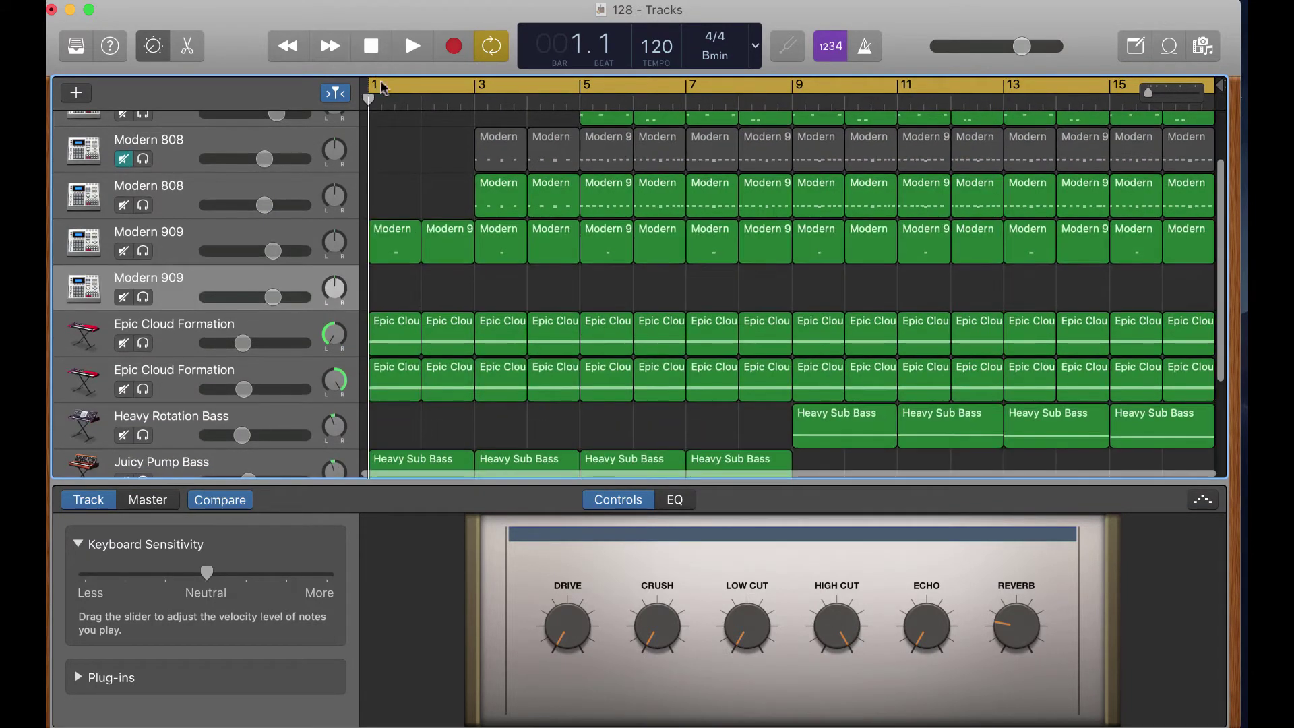
{"action": "key", "text": "super+v"}
{"action": "left_click", "coordinate": [123, 252]}
Step: Duplicate the left-panned Epic Cloud Formation track with its regions from bar 1 and mute the original
{"action": "scroll", "coordinate": [262, 328], "scroll_direction": "down", "scroll_amount": 2}
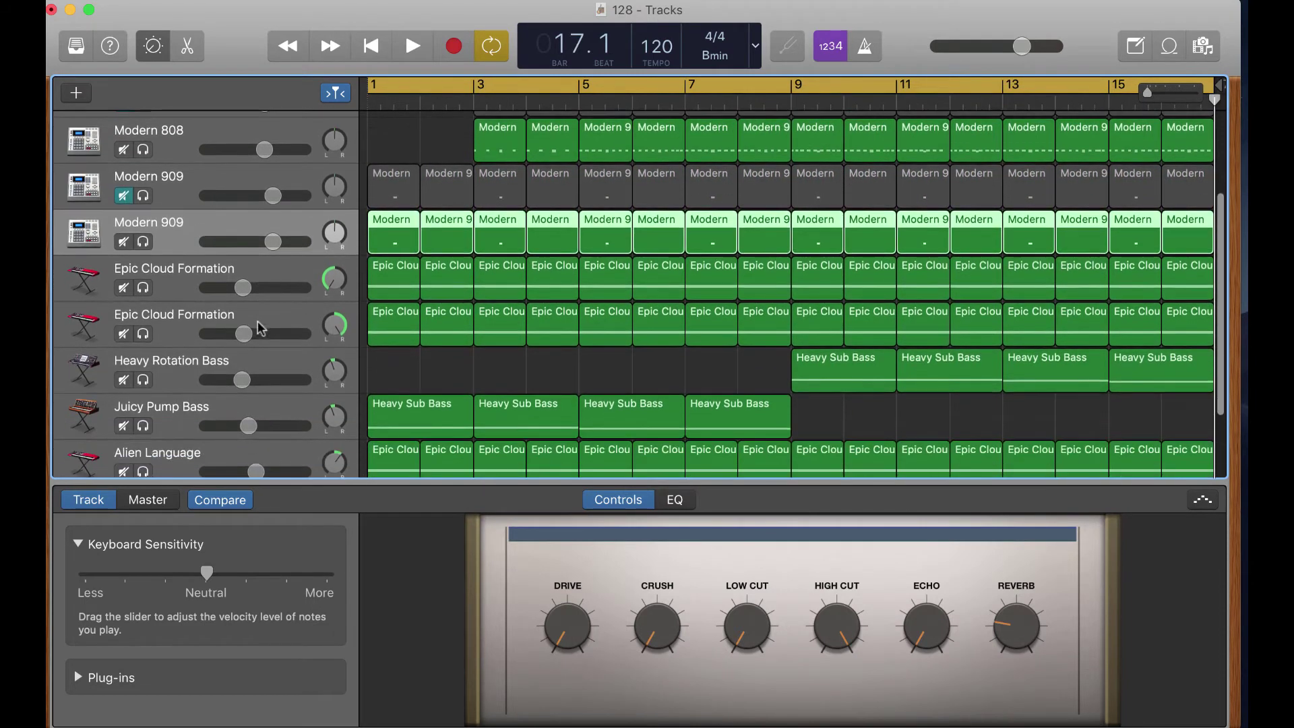
{"action": "left_click", "coordinate": [254, 273]}
{"action": "key", "text": "super+d"}
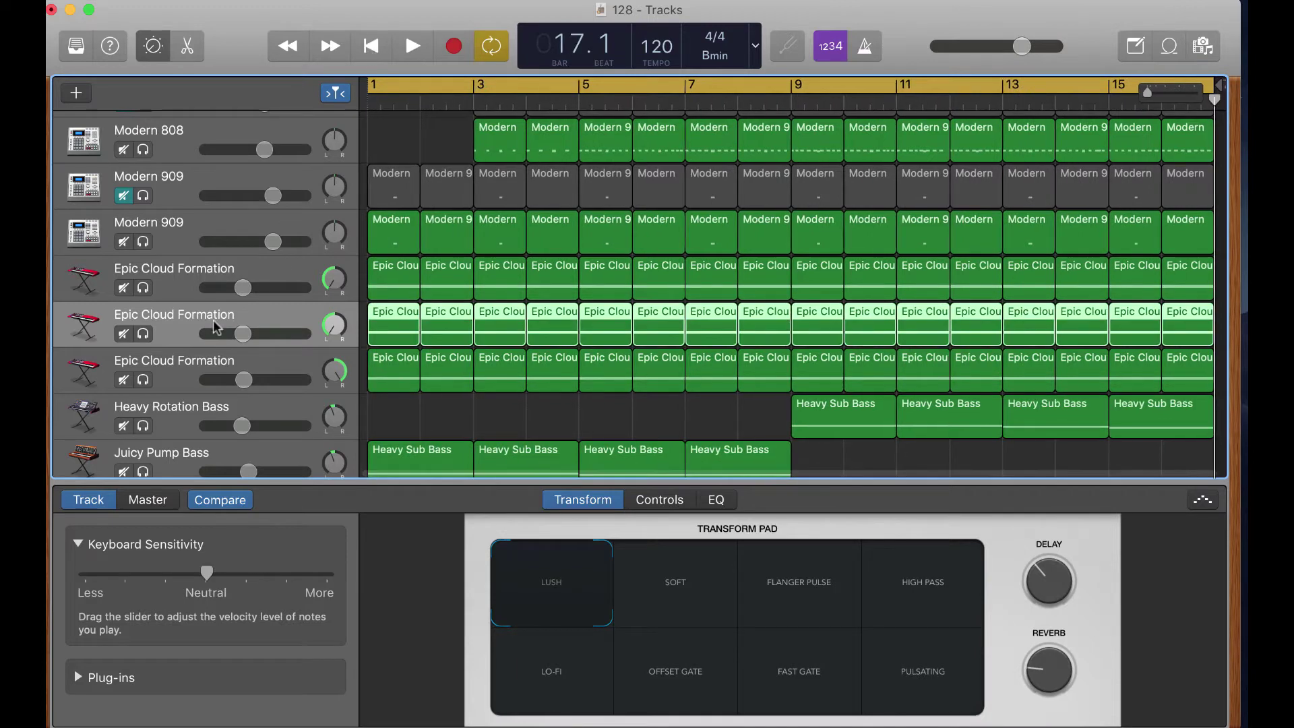
{"action": "left_click", "coordinate": [124, 288]}
Step: Duplicate the right-panned Epic Cloud Formation track, paste its regions from bar 1 and mute the original
{"action": "scroll", "coordinate": [223, 344], "scroll_direction": "down", "scroll_amount": 3}
{"action": "left_click", "coordinate": [263, 289]}
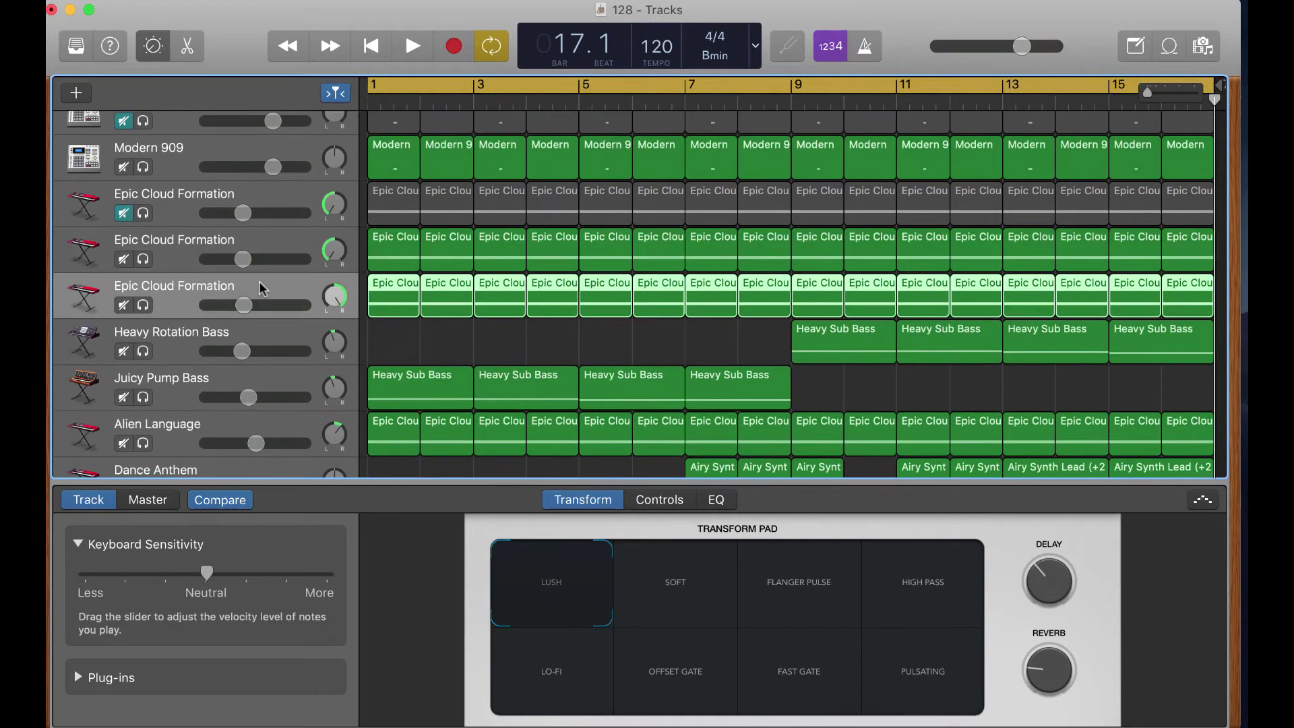
{"action": "key", "text": "super+d"}
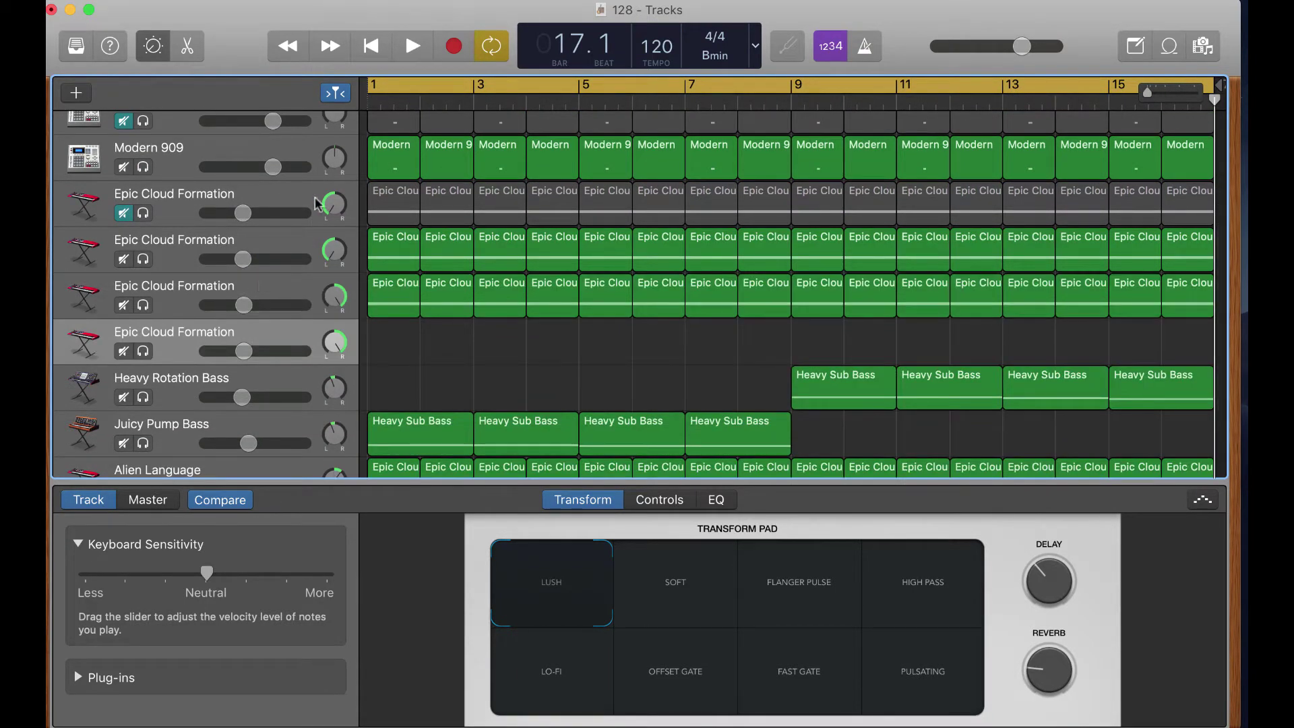
{"action": "left_click", "coordinate": [372, 46]}
{"action": "key", "text": "super+v"}
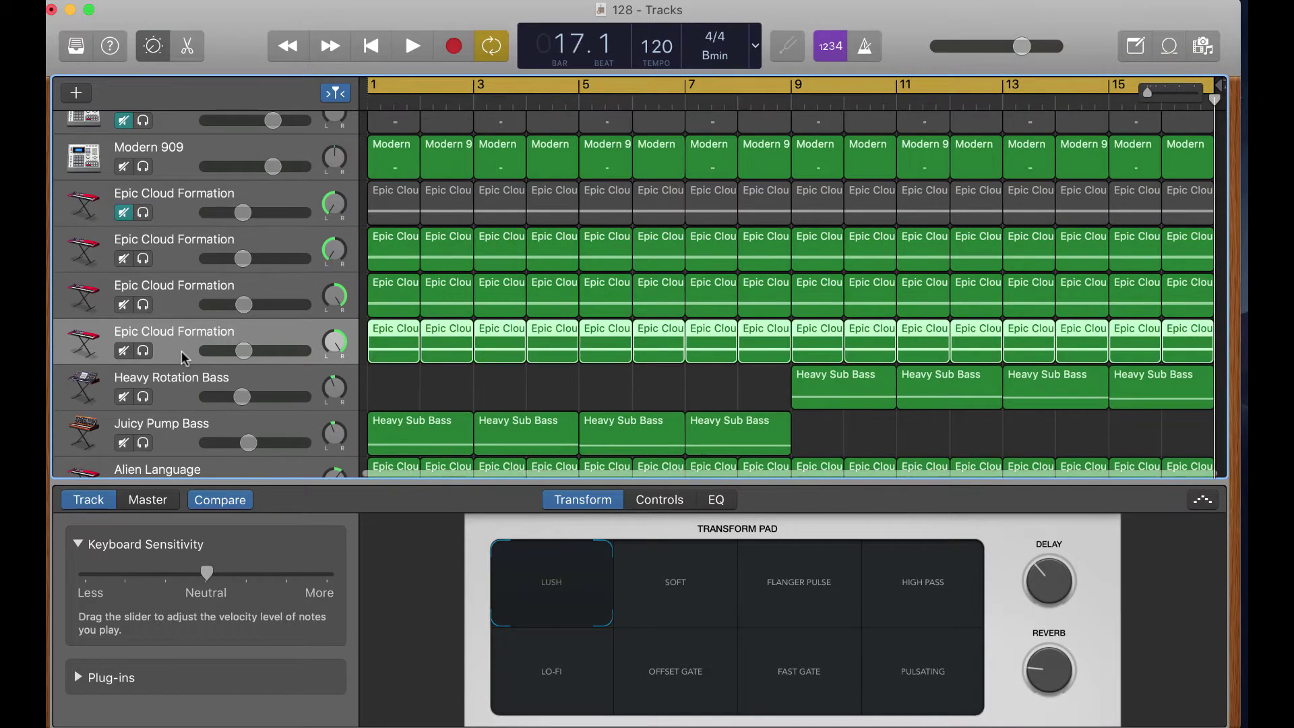
{"action": "scroll", "coordinate": [196, 346], "scroll_direction": "down", "scroll_amount": 3}
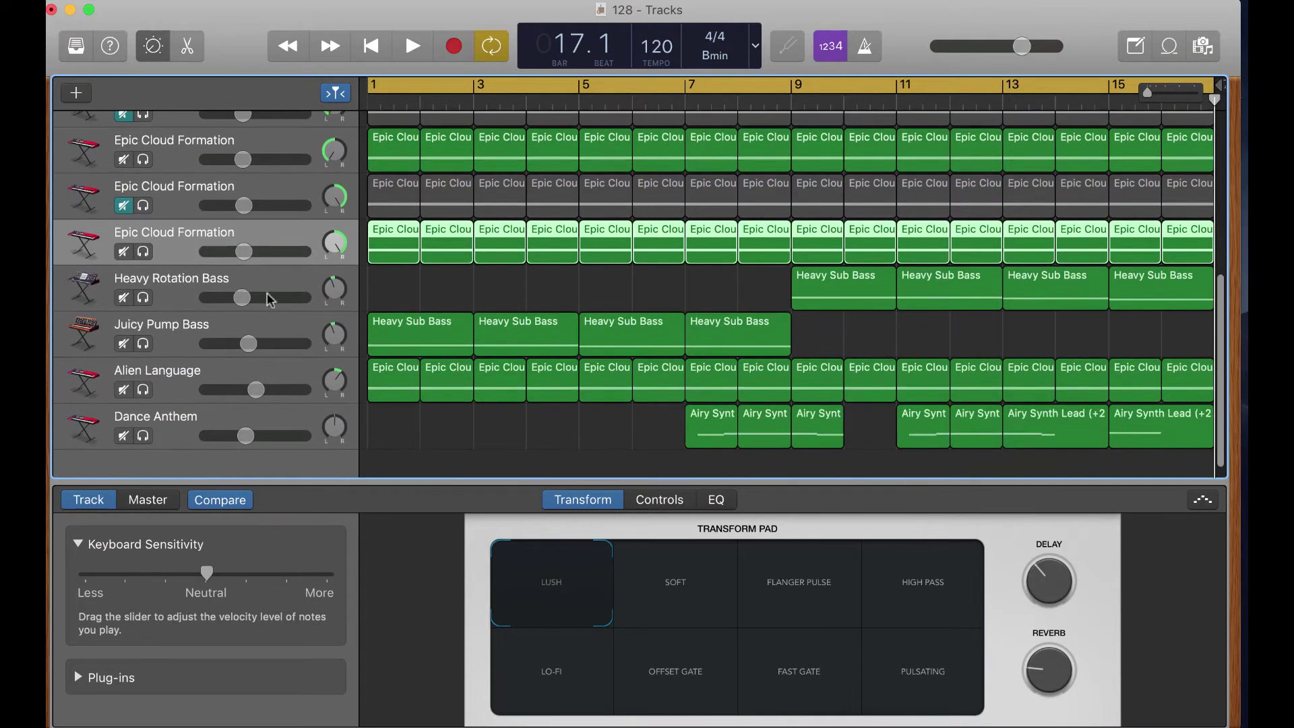
Step: Duplicate the Heavy Rotation Bass track, paste its regions into the copy from bar 9 and mute the original
{"action": "left_click", "coordinate": [268, 275]}
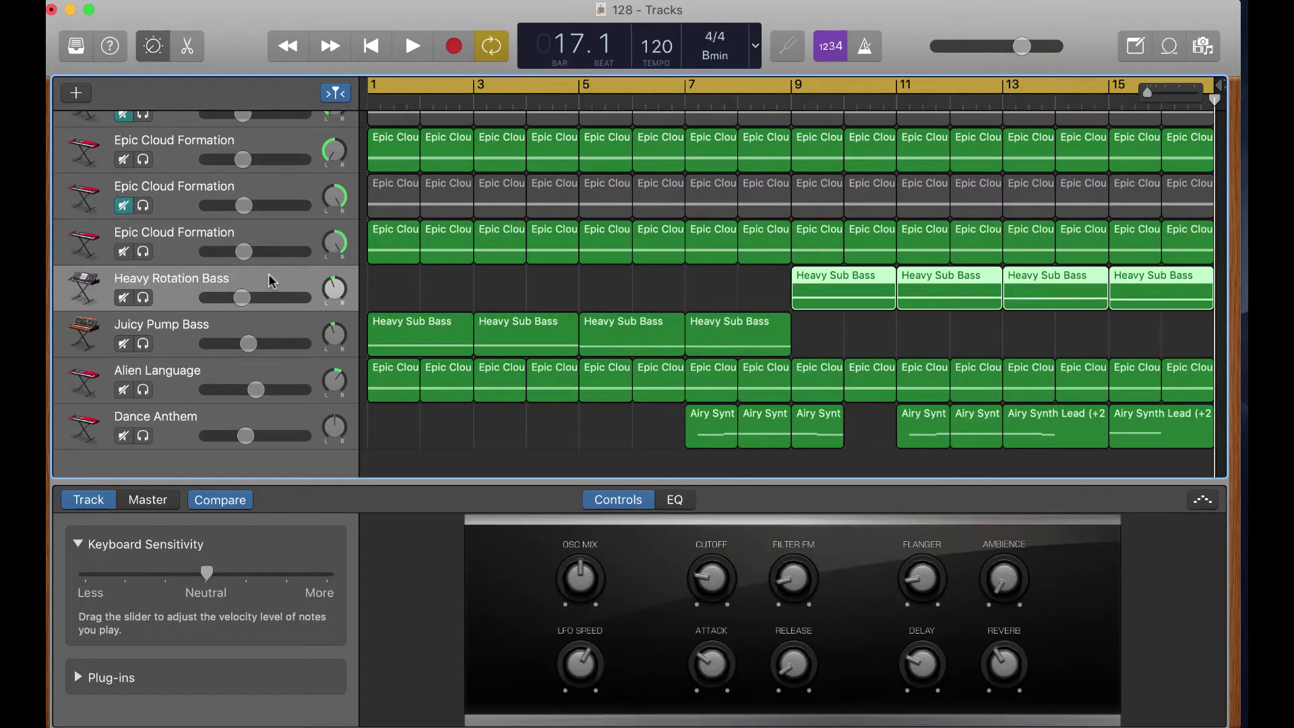
{"action": "key", "text": "super+d"}
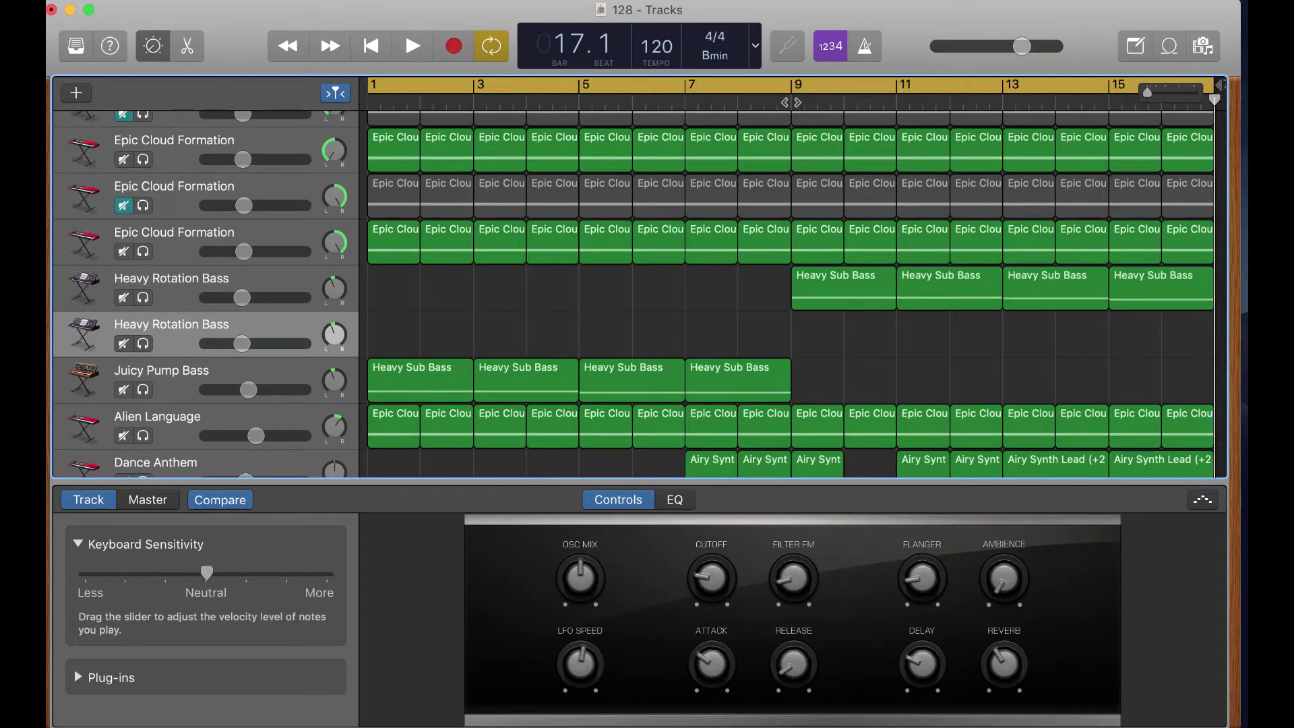
{"action": "key", "text": "super+v"}
{"action": "left_click", "coordinate": [123, 297]}
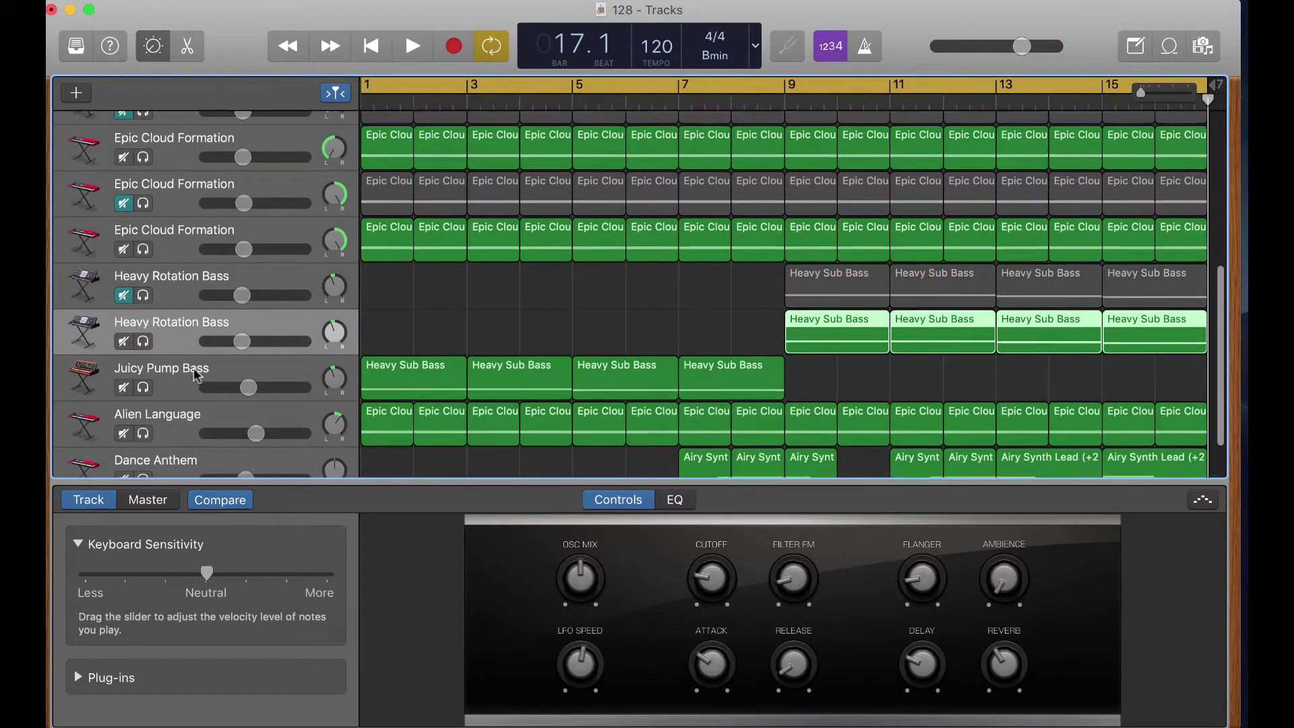
Step: Duplicate the Juicy Pump Bass track, paste its regions into the copy from bar 1 and mute the original
{"action": "scroll", "coordinate": [236, 301], "scroll_direction": "down", "scroll_amount": 2}
{"action": "left_click", "coordinate": [236, 302]}
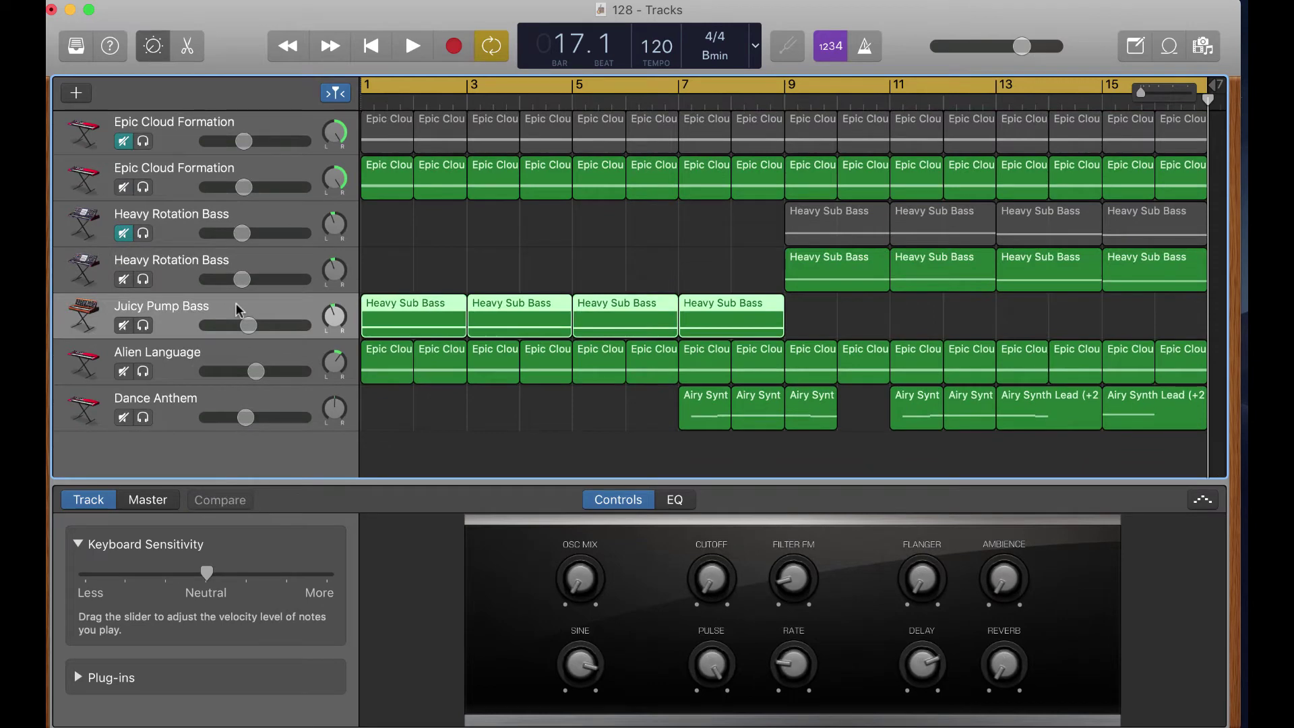
{"action": "key", "text": "super+d"}
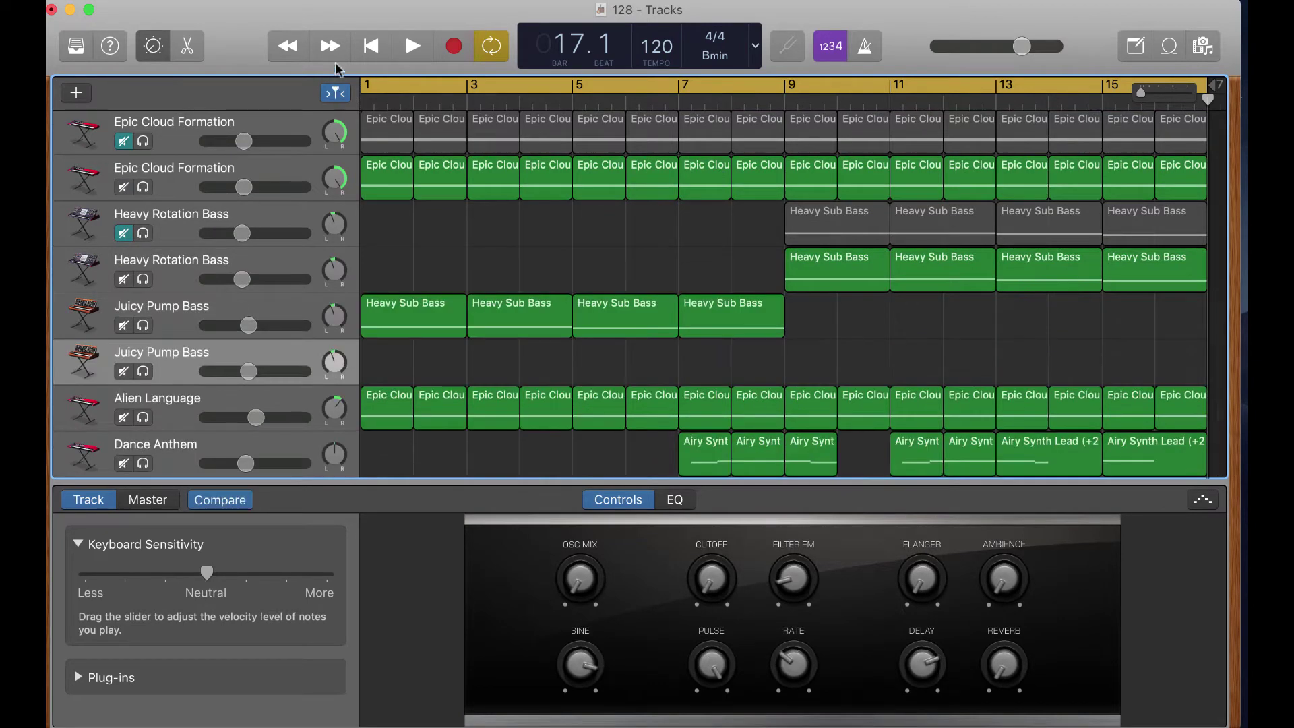
{"action": "key", "text": "Return"}
{"action": "key", "text": "super+v"}
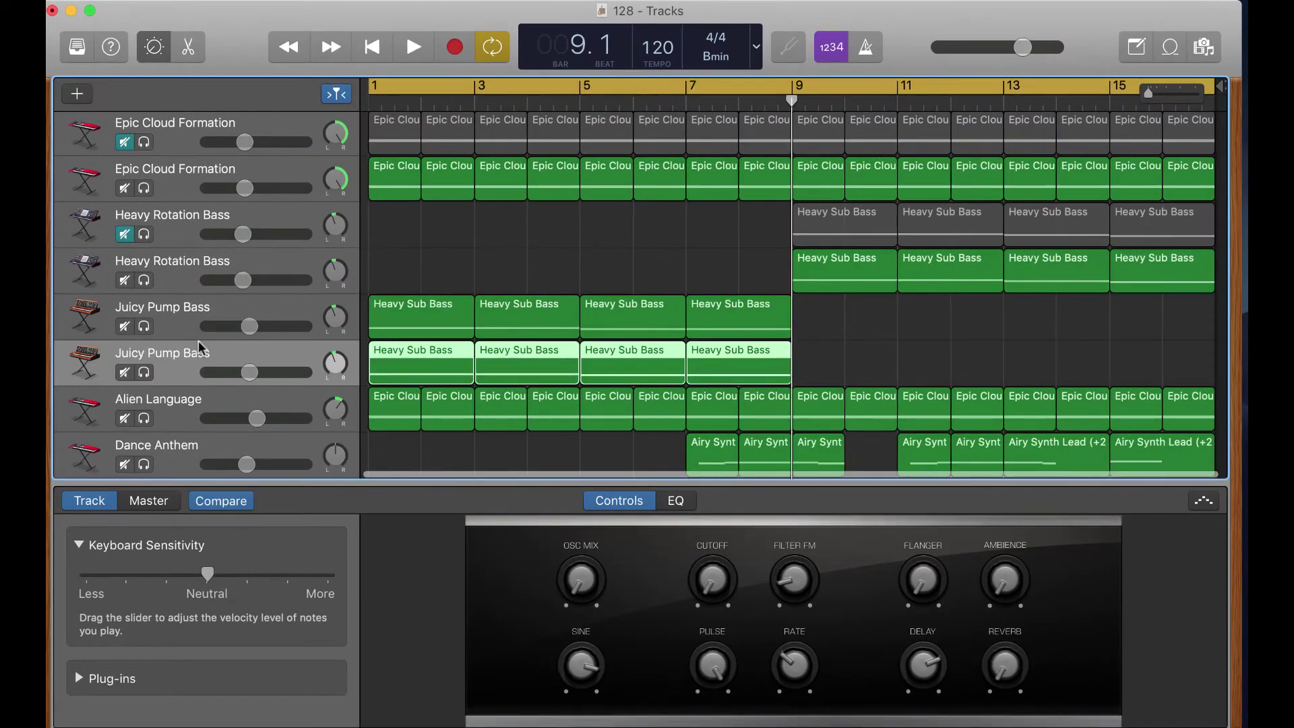
{"action": "left_click", "coordinate": [125, 326]}
Step: Duplicate the Alien Language track, paste its regions into the copy from bar 1 and mute the original
{"action": "scroll", "coordinate": [207, 341], "scroll_direction": "down", "scroll_amount": 1}
{"action": "left_click", "coordinate": [216, 360]}
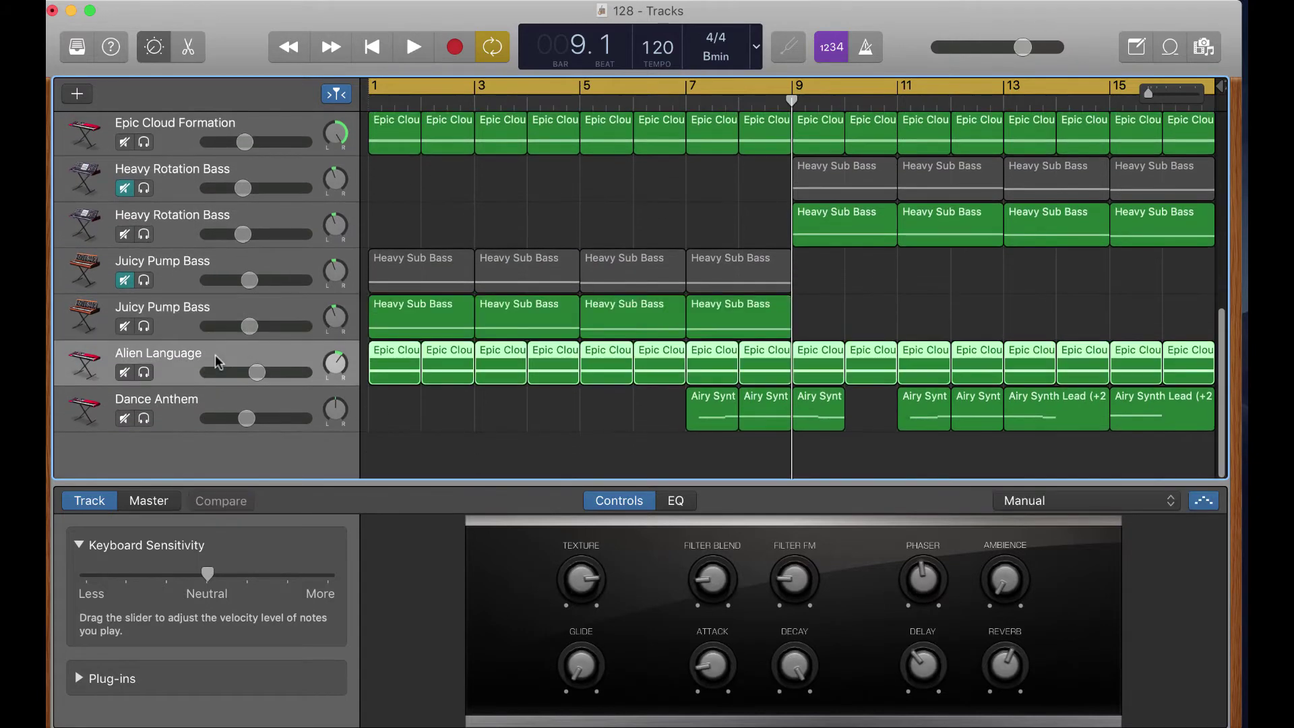
{"action": "key", "text": "super+d"}
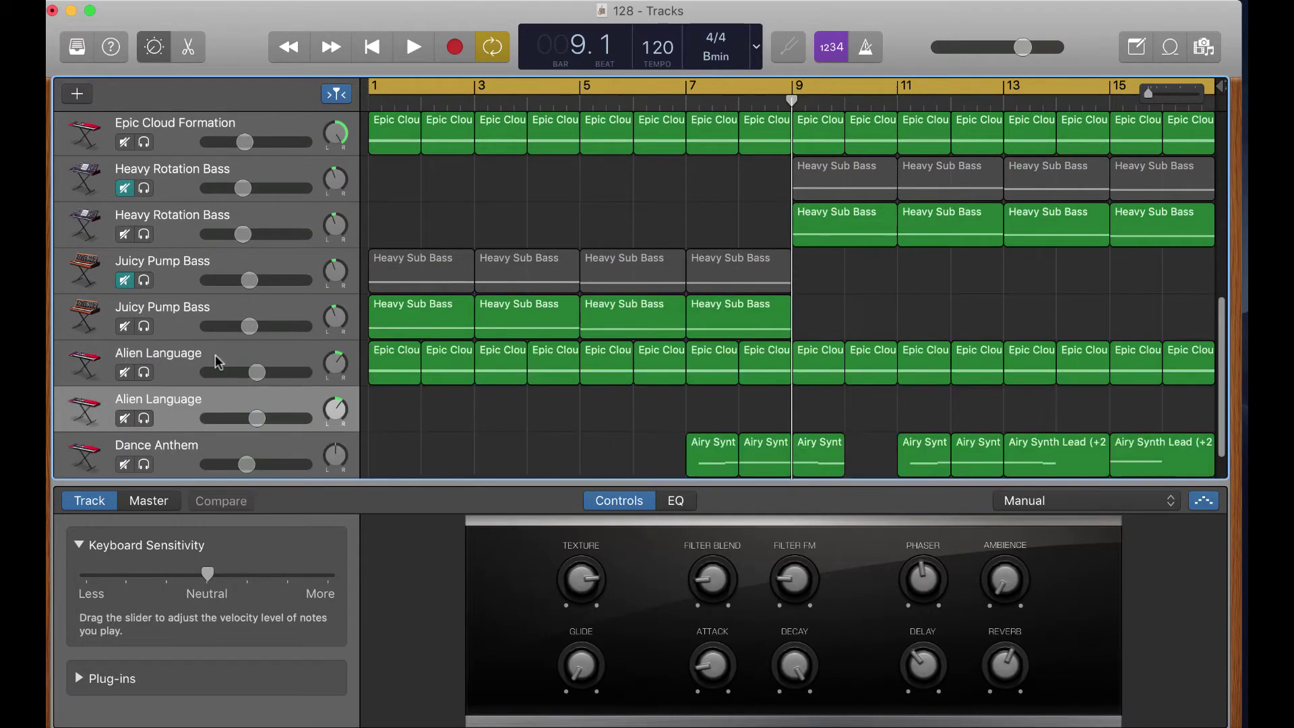
{"action": "left_click", "coordinate": [372, 47]}
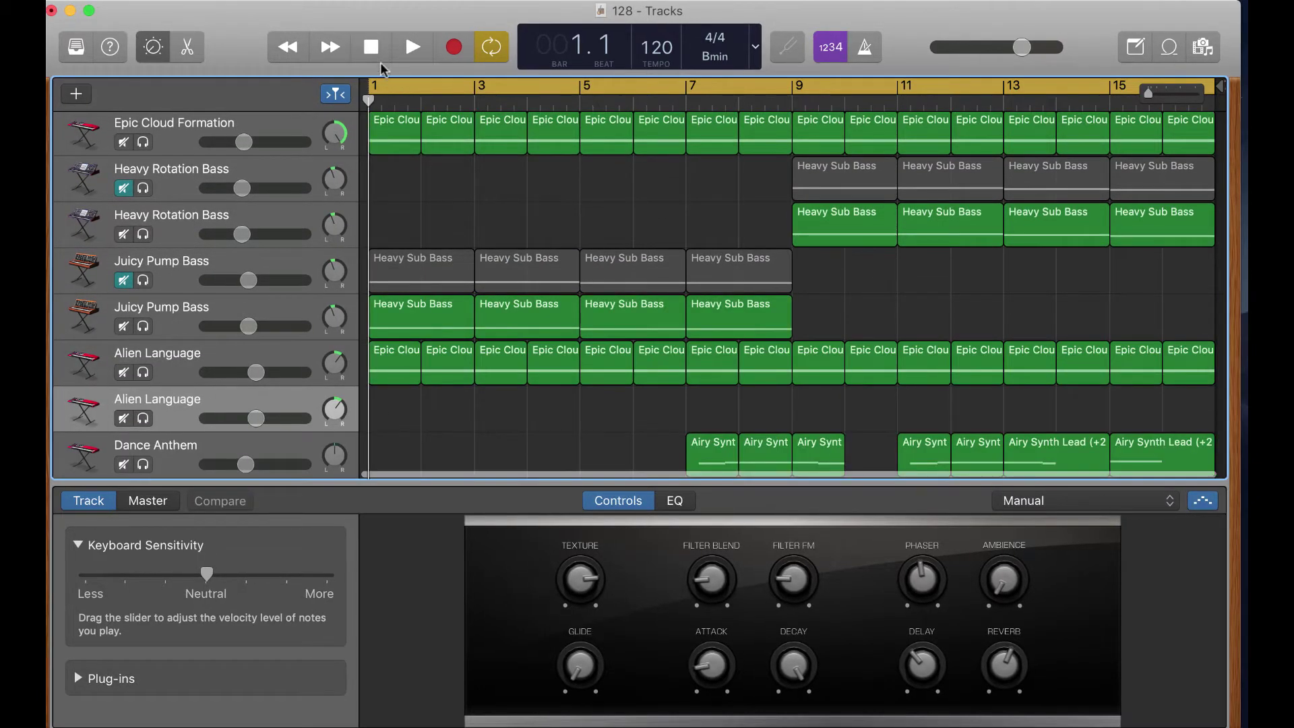
{"action": "key", "text": "super+v"}
{"action": "left_click", "coordinate": [124, 373]}
Step: Duplicate the Dance Anthem track, paste its regions into the copy from bar 7 and mute the original
{"action": "scroll", "coordinate": [202, 374], "scroll_direction": "down", "scroll_amount": 2}
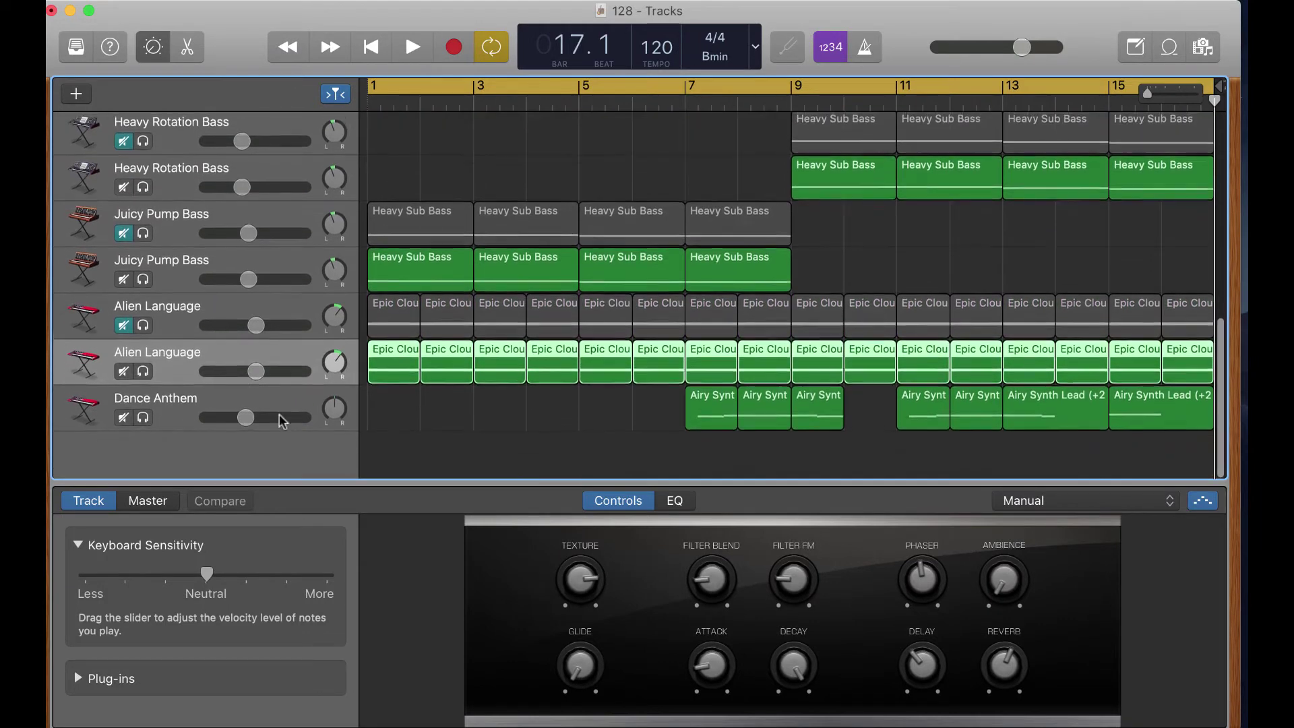
{"action": "left_click", "coordinate": [273, 399]}
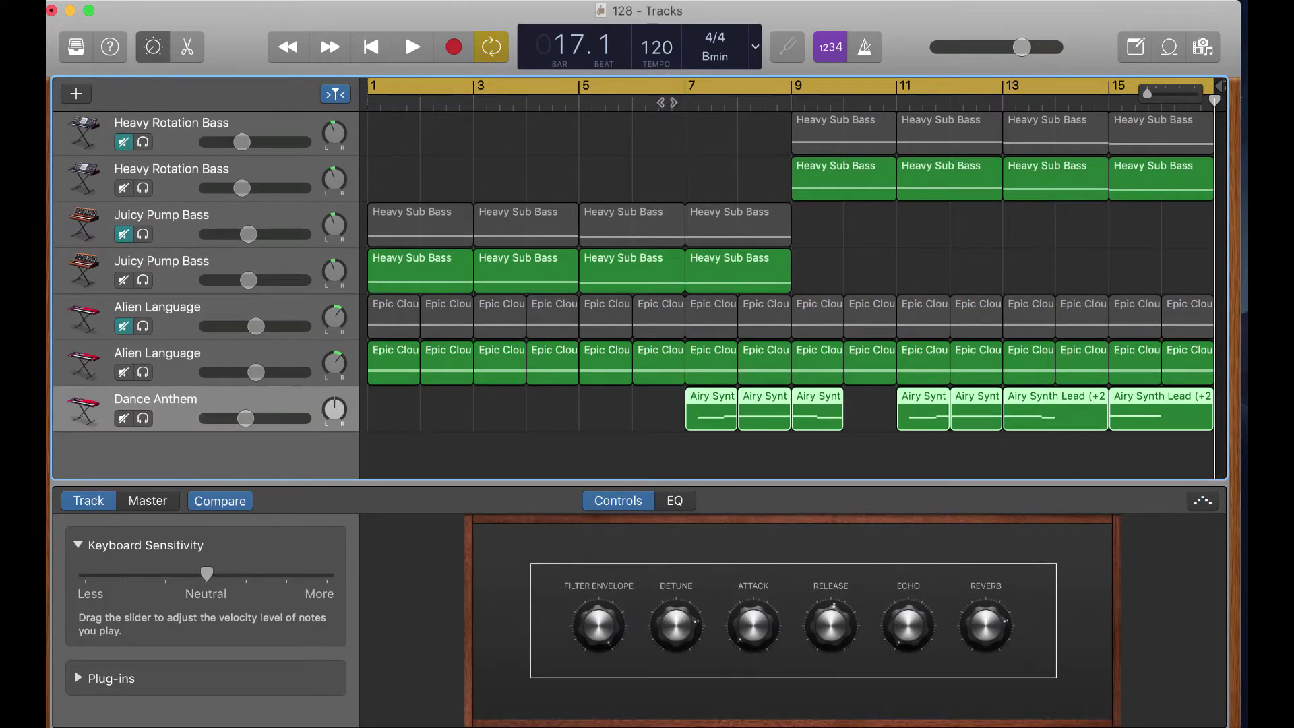
{"action": "left_click", "coordinate": [686, 103]}
{"action": "key", "text": "super+d"}
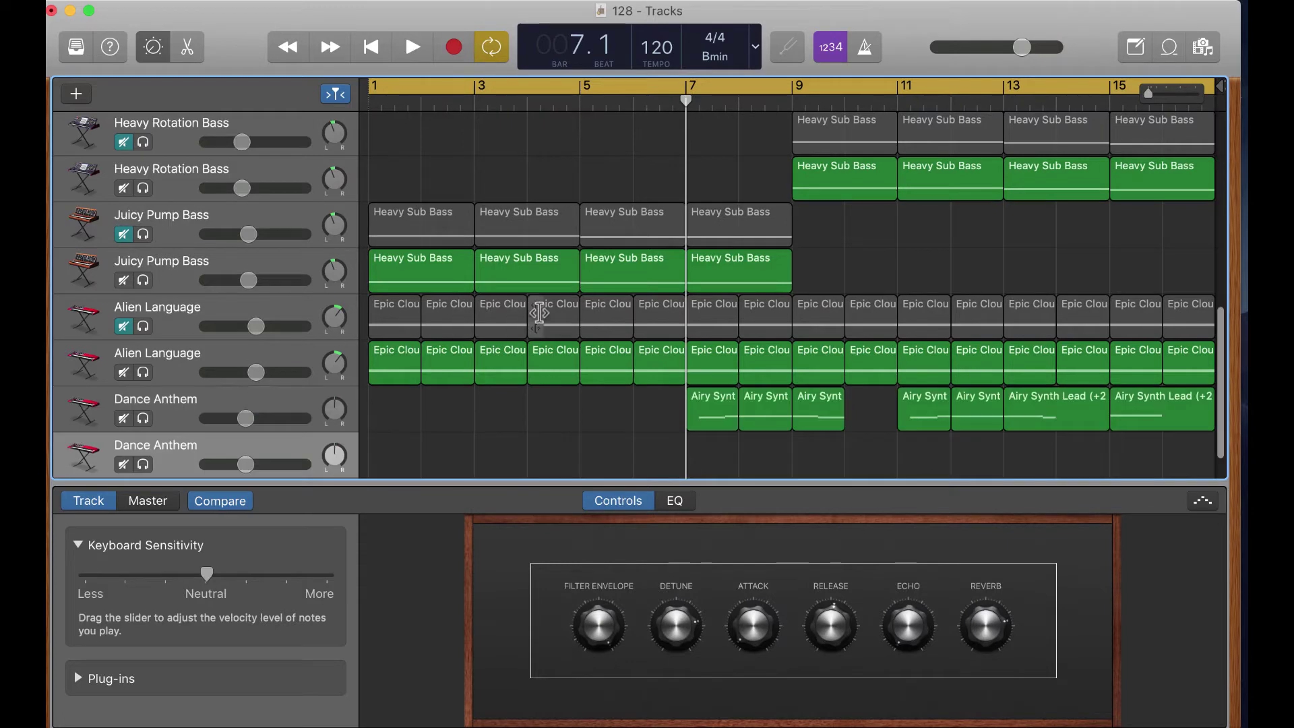
{"action": "key", "text": "super+v"}
{"action": "scroll", "coordinate": [197, 337], "scroll_direction": "down", "scroll_amount": 2}
{"action": "left_click", "coordinate": [124, 373]}
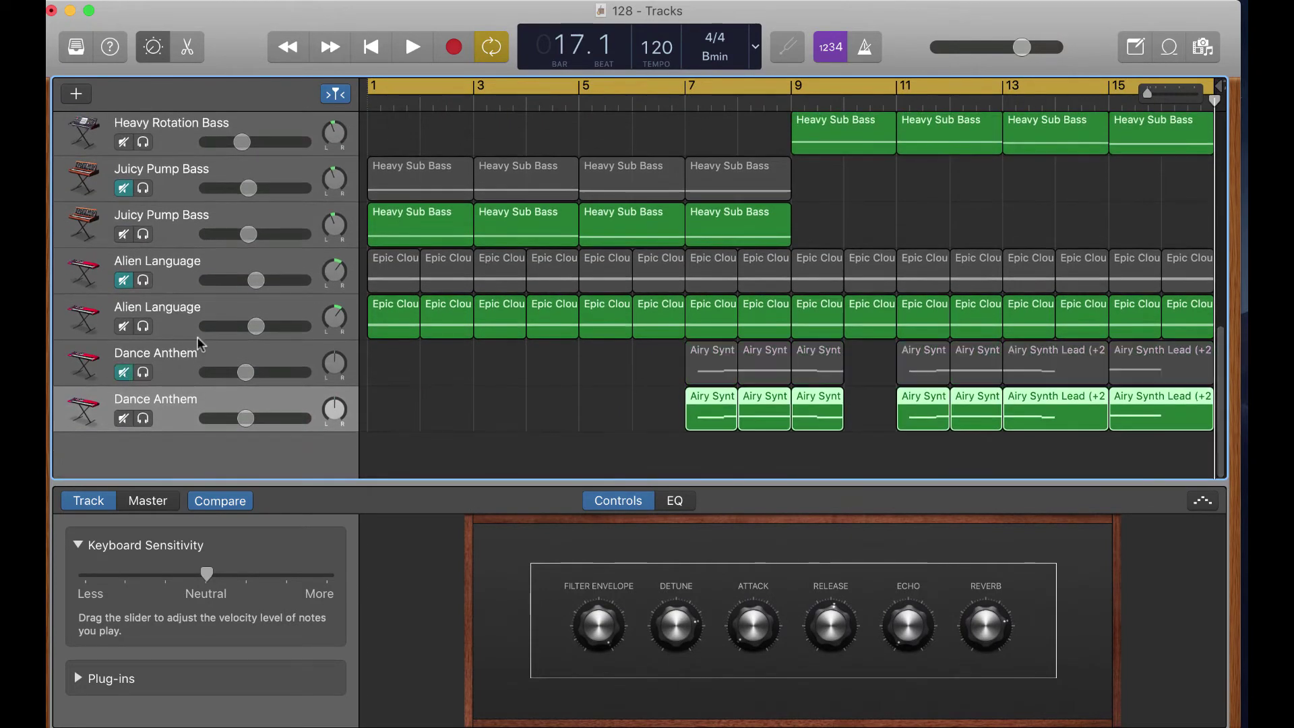
Step: Play the arrangement from bar 1 and review all the duplicated tracks and their muted originals
{"action": "scroll", "coordinate": [197, 337], "scroll_direction": "up", "scroll_amount": 10}
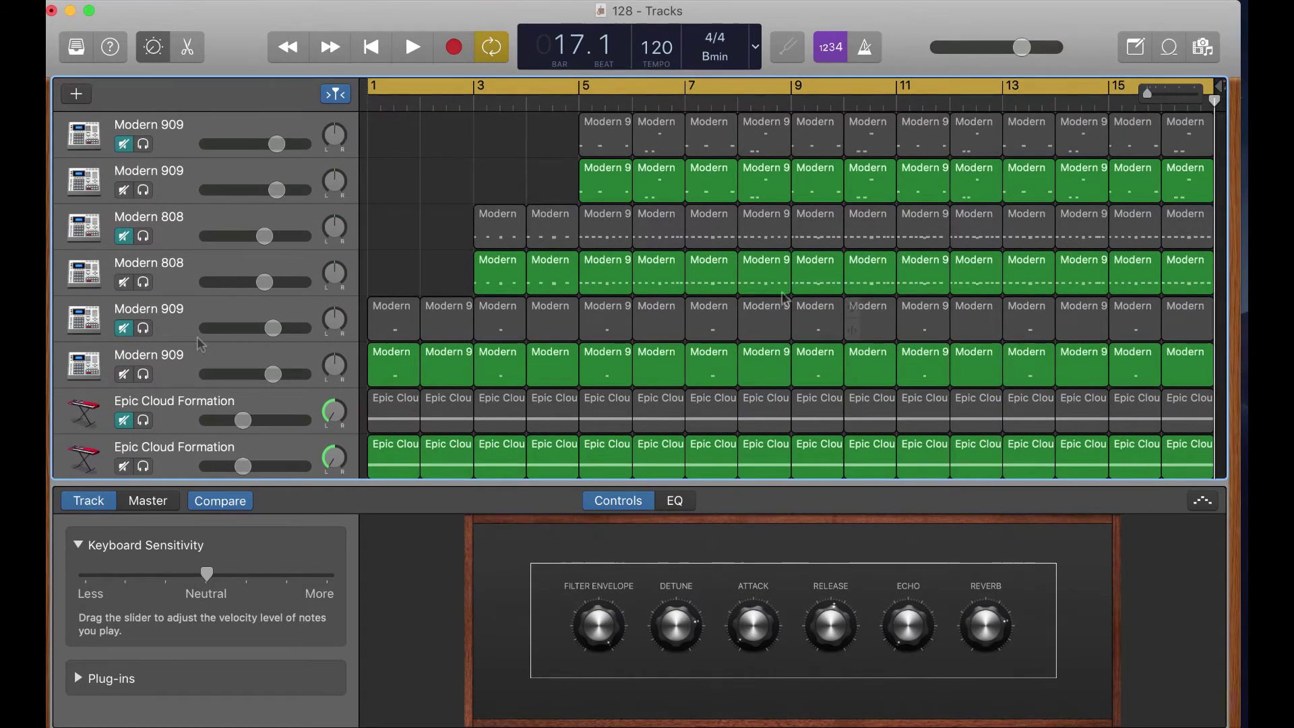
{"action": "scroll", "coordinate": [413, 115], "scroll_direction": "down", "scroll_amount": 4}
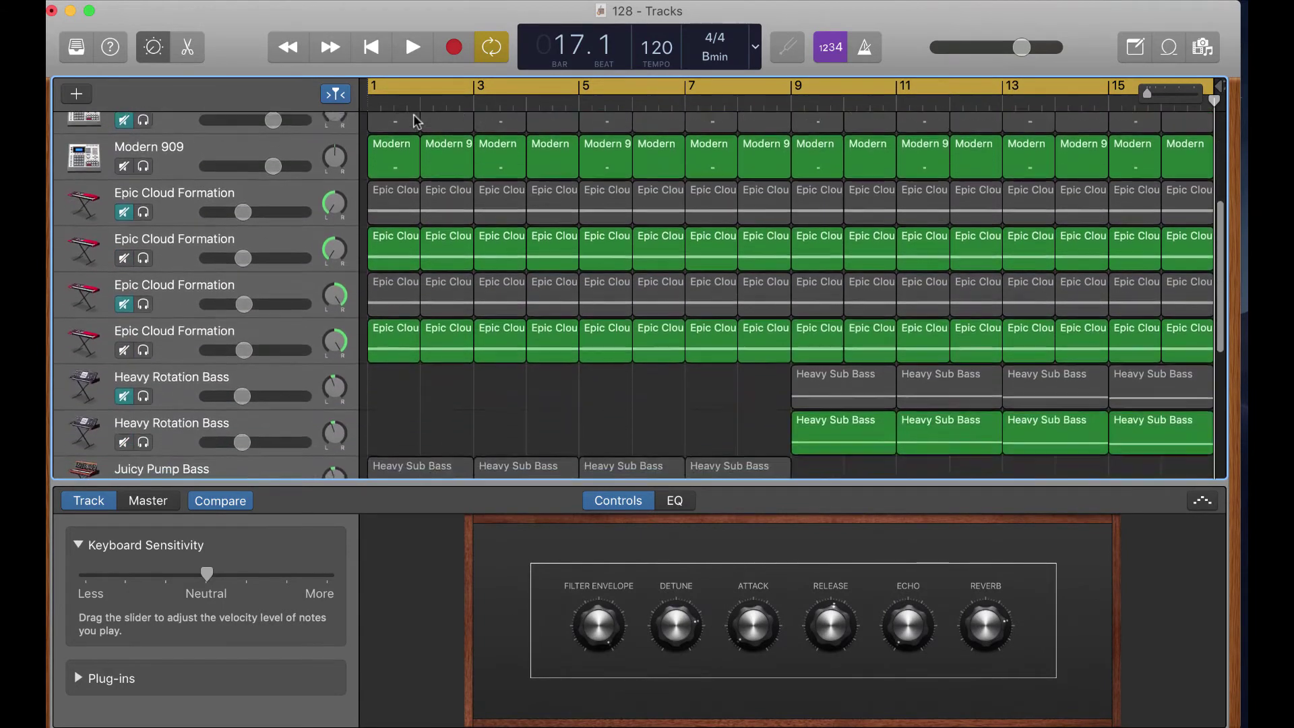
{"action": "scroll", "coordinate": [414, 115], "scroll_direction": "up", "scroll_amount": 4}
{"action": "left_click", "coordinate": [382, 48]}
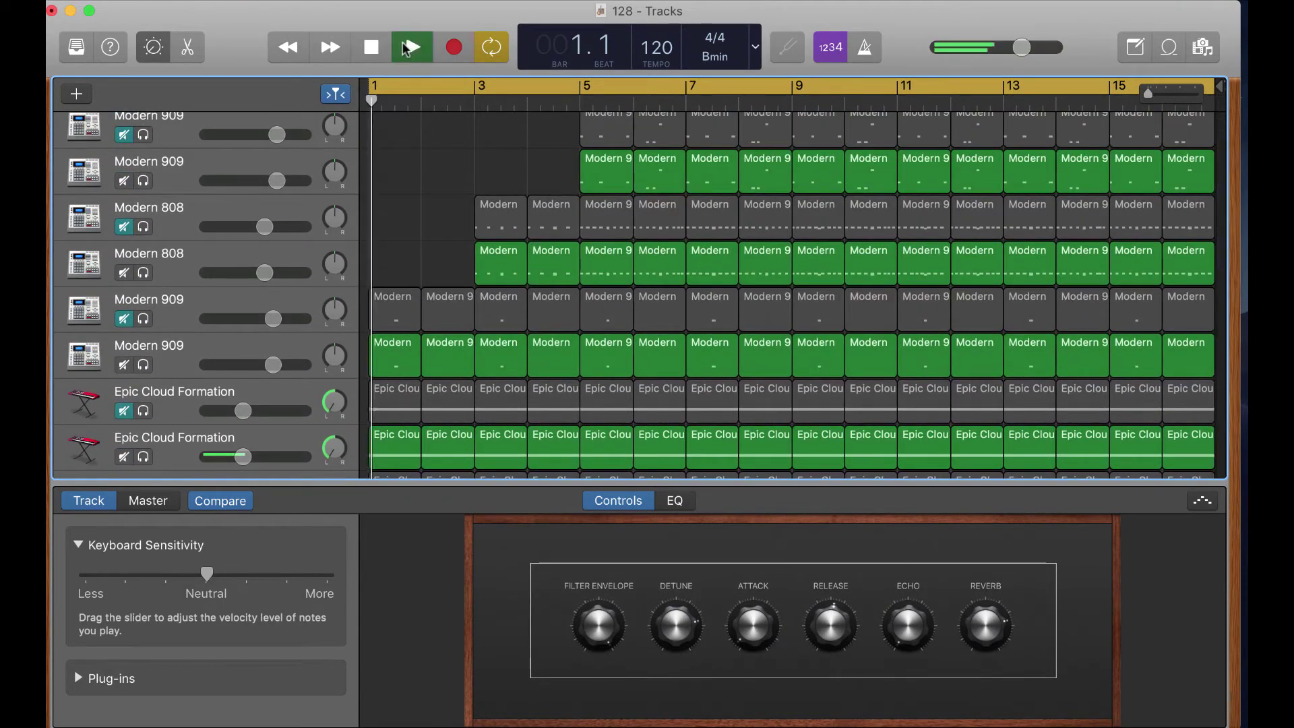
{"action": "scroll", "coordinate": [402, 198], "scroll_direction": "down", "scroll_amount": 5}
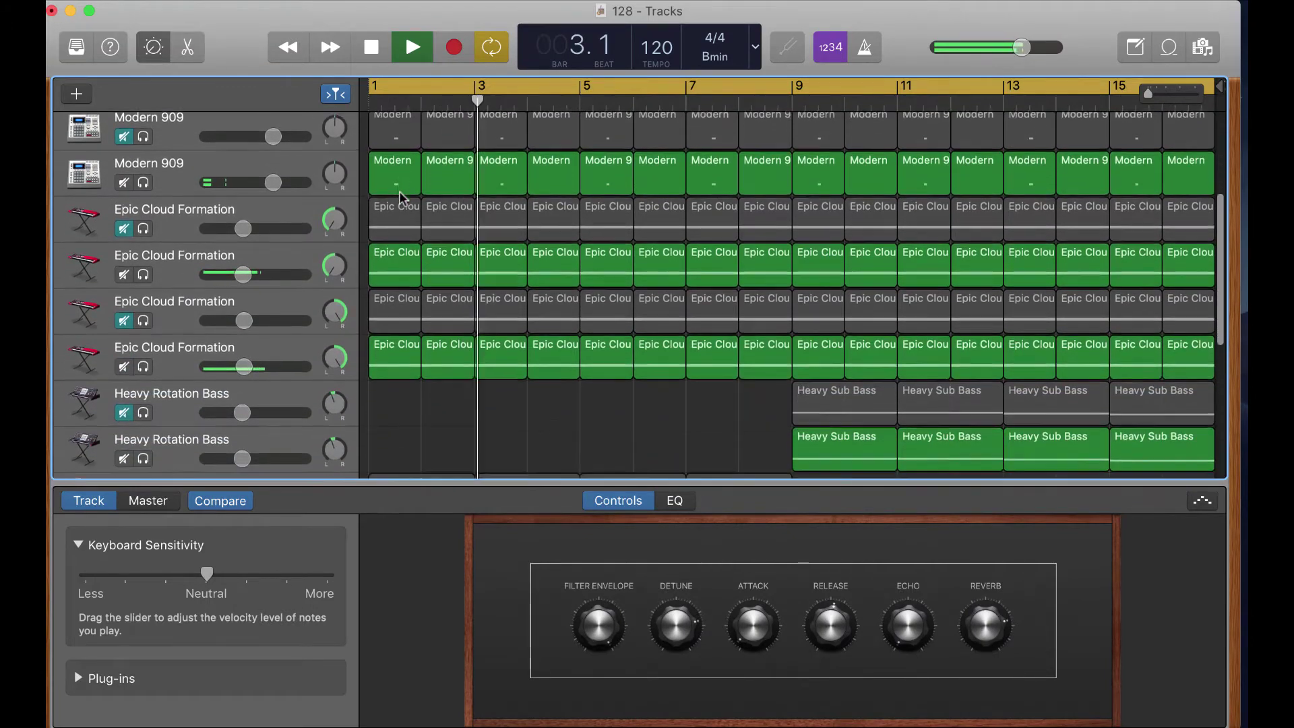
{"action": "scroll", "coordinate": [402, 199], "scroll_direction": "down", "scroll_amount": 3}
{"action": "scroll", "coordinate": [404, 372], "scroll_direction": "down", "scroll_amount": 5}
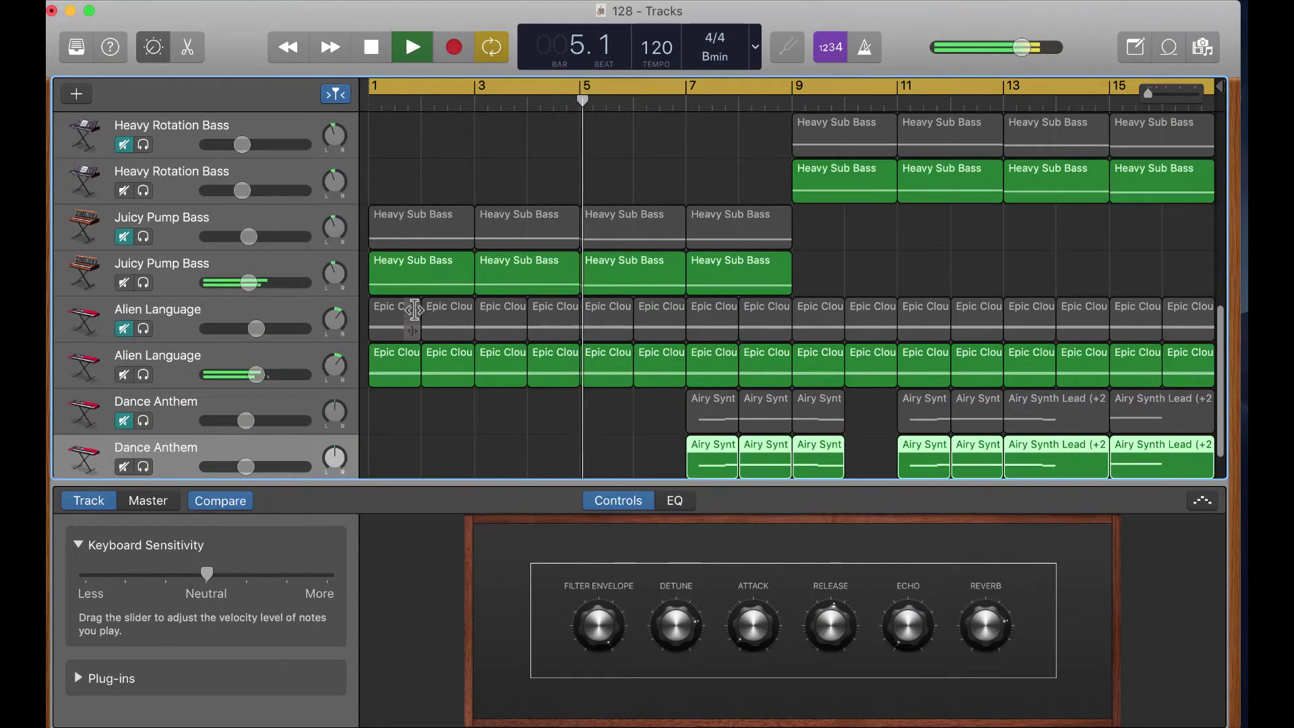
{"action": "scroll", "coordinate": [414, 309], "scroll_direction": "down", "scroll_amount": 2}
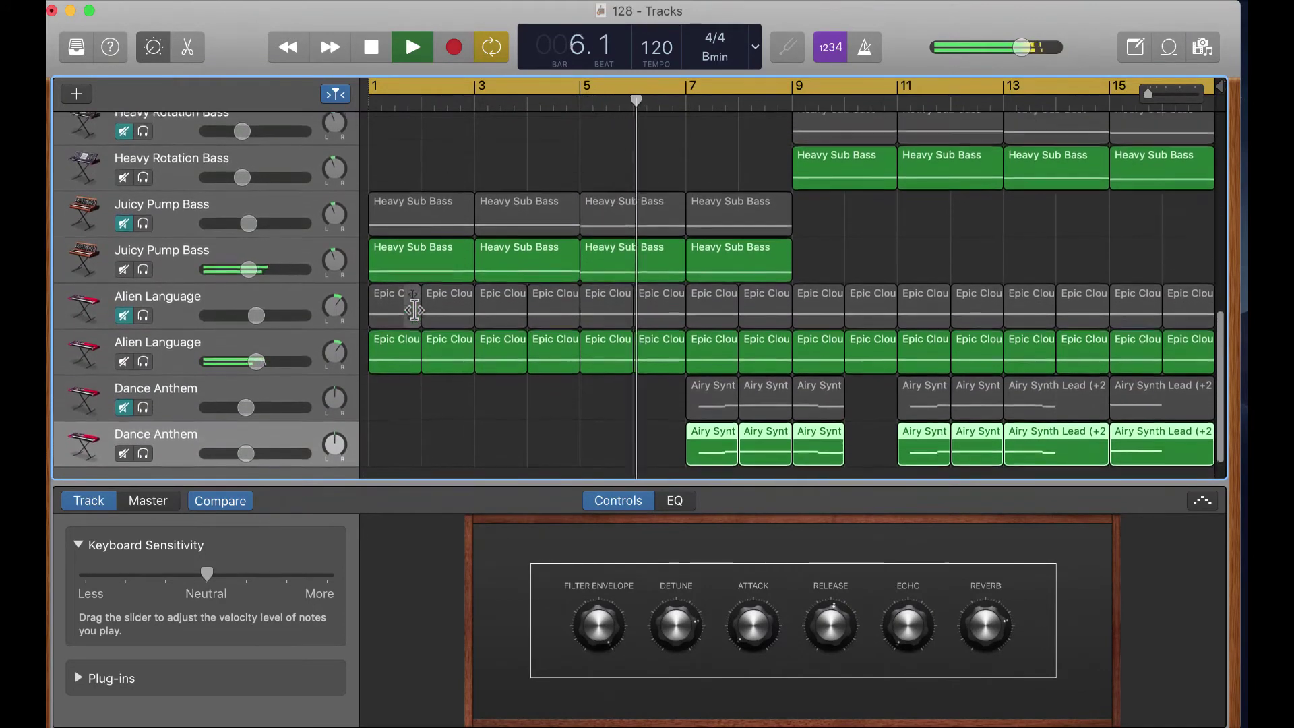
{"action": "scroll", "coordinate": [413, 310], "scroll_direction": "up", "scroll_amount": 1}
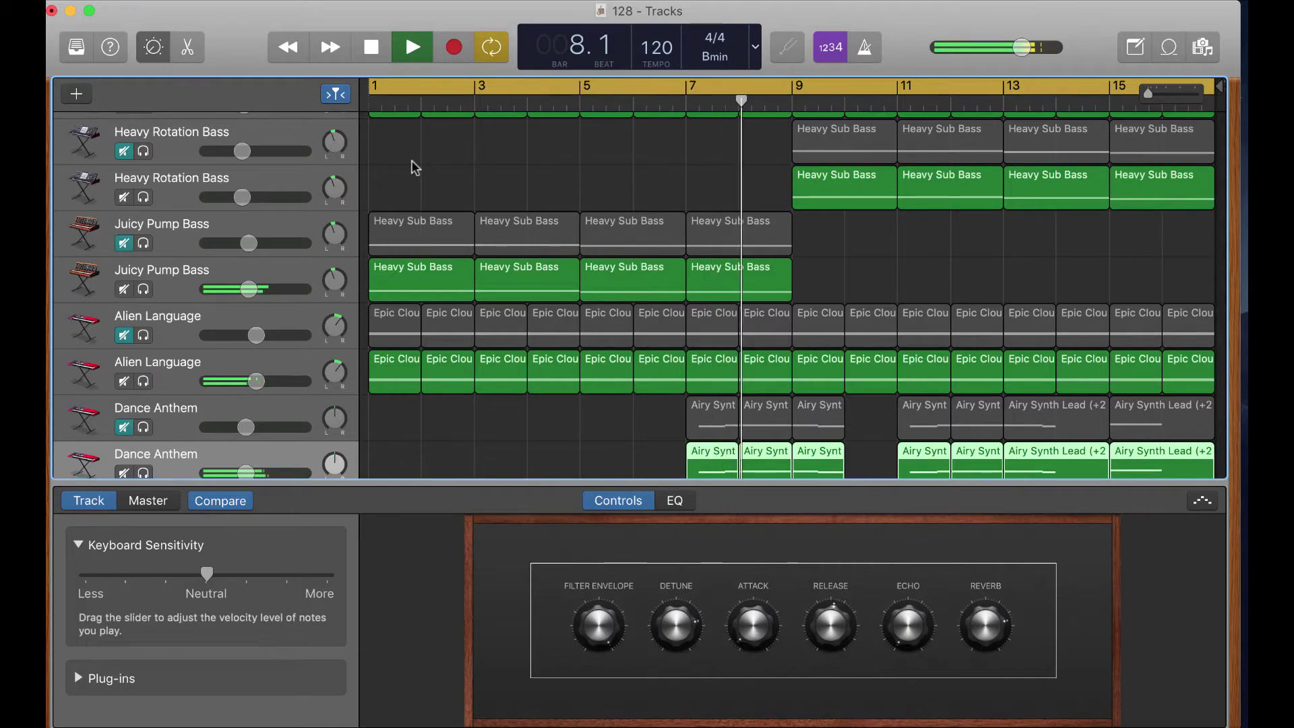
{"action": "scroll", "coordinate": [412, 161], "scroll_direction": "up", "scroll_amount": 8}
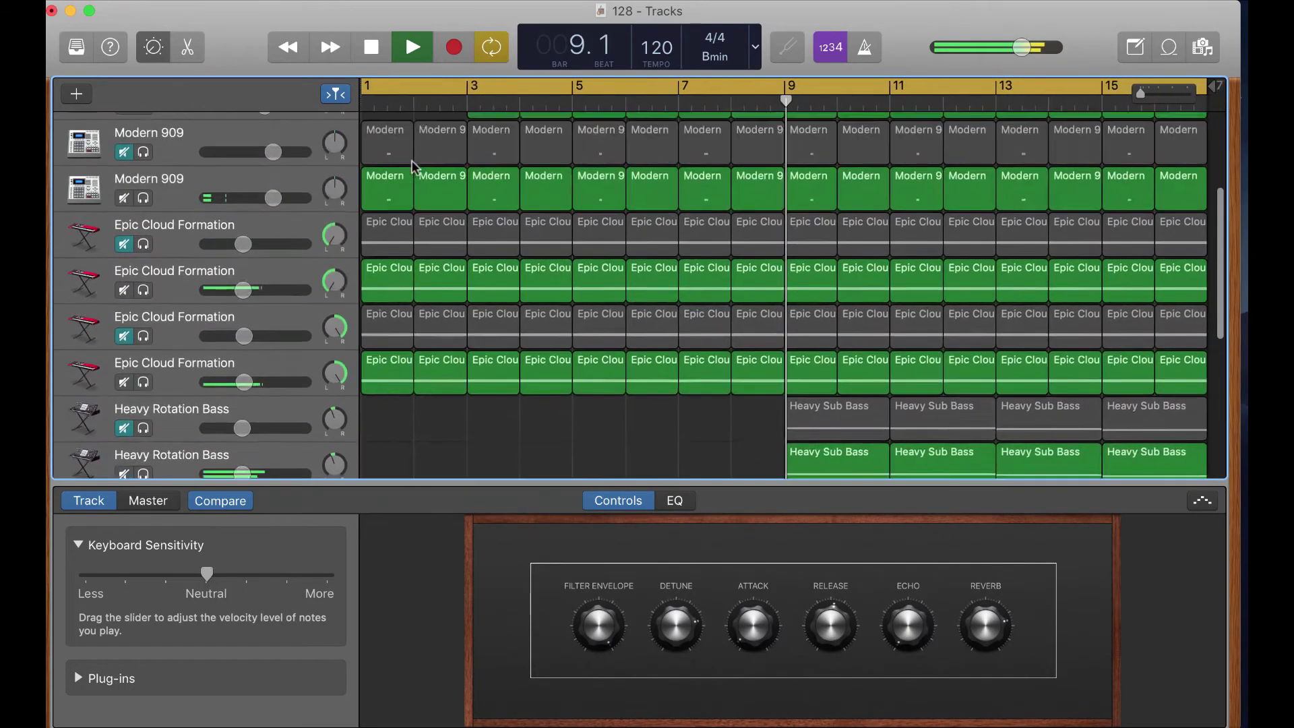
{"action": "scroll", "coordinate": [409, 232], "scroll_direction": "down", "scroll_amount": 10}
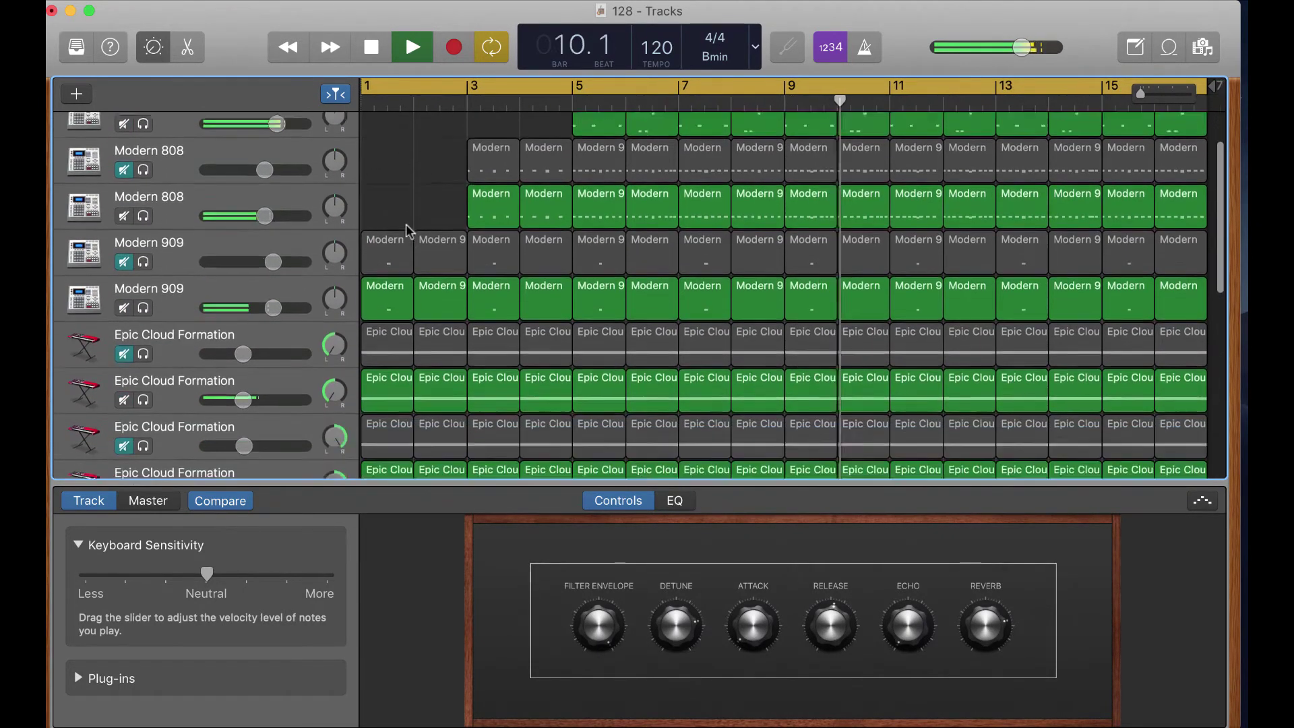
{"action": "scroll", "coordinate": [409, 231], "scroll_direction": "down", "scroll_amount": 1}
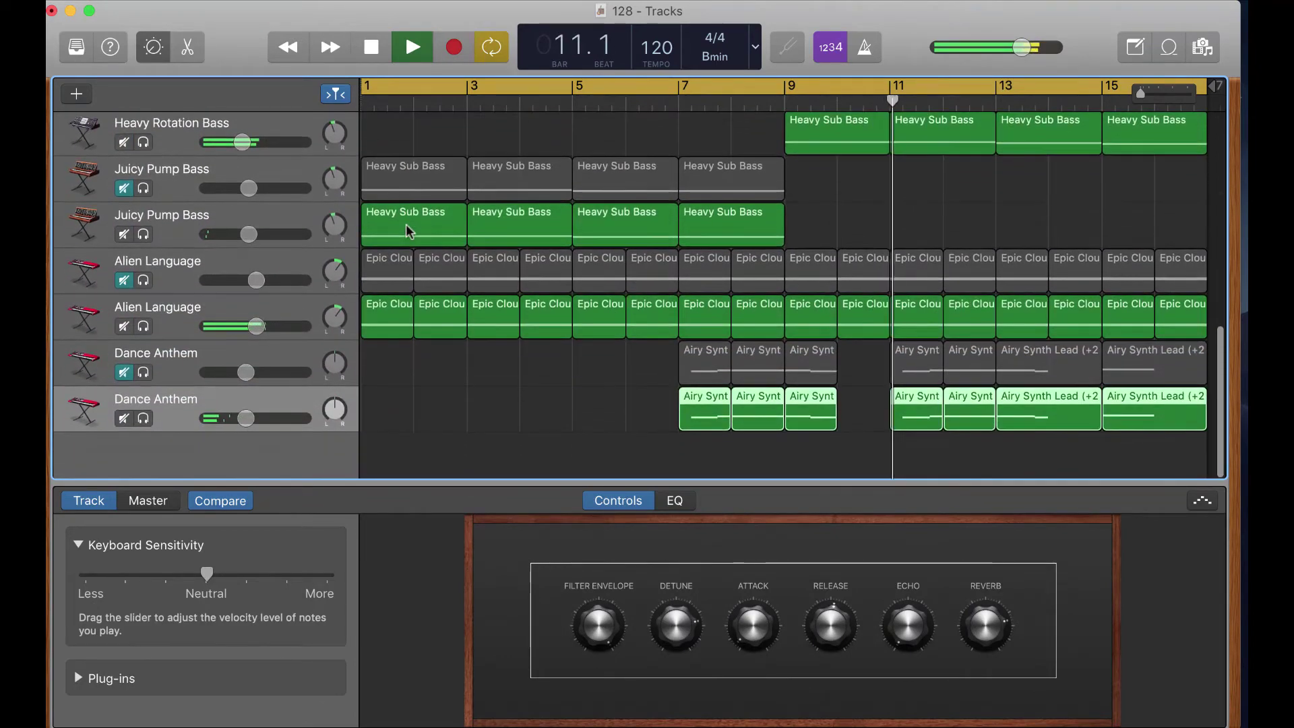
{"action": "scroll", "coordinate": [425, 373], "scroll_direction": "up", "scroll_amount": 3}
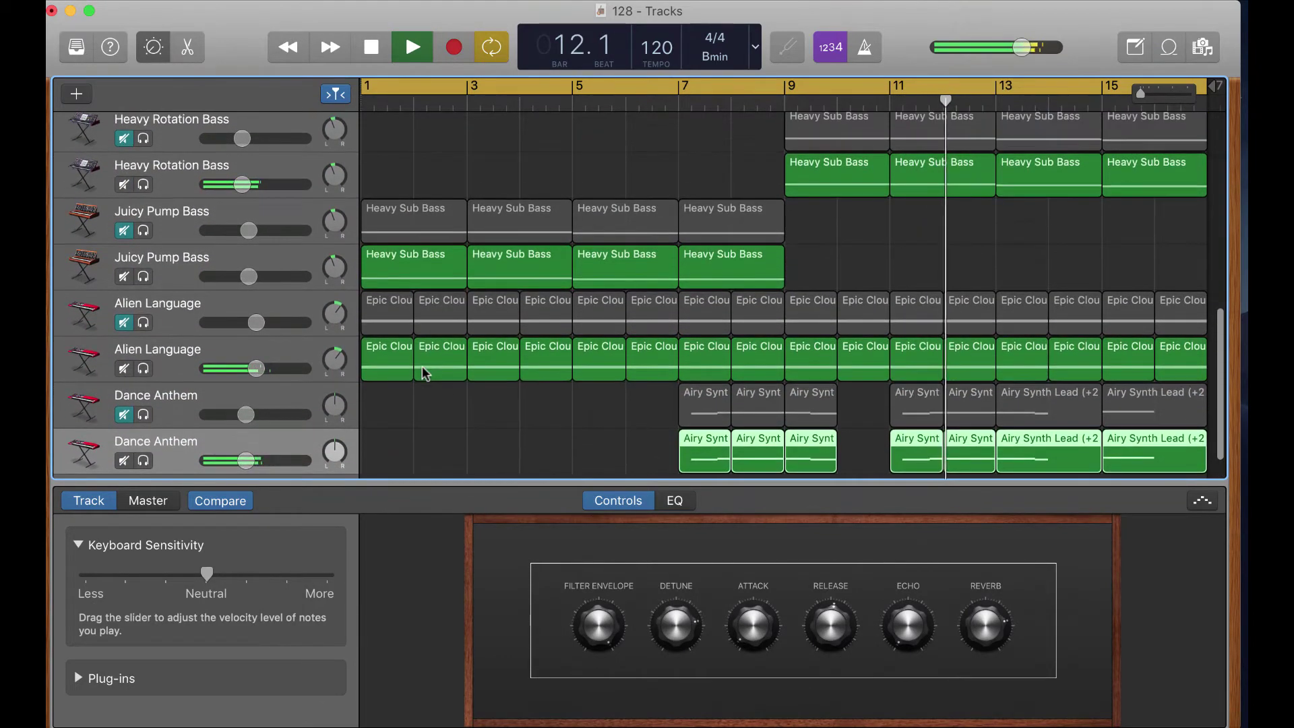
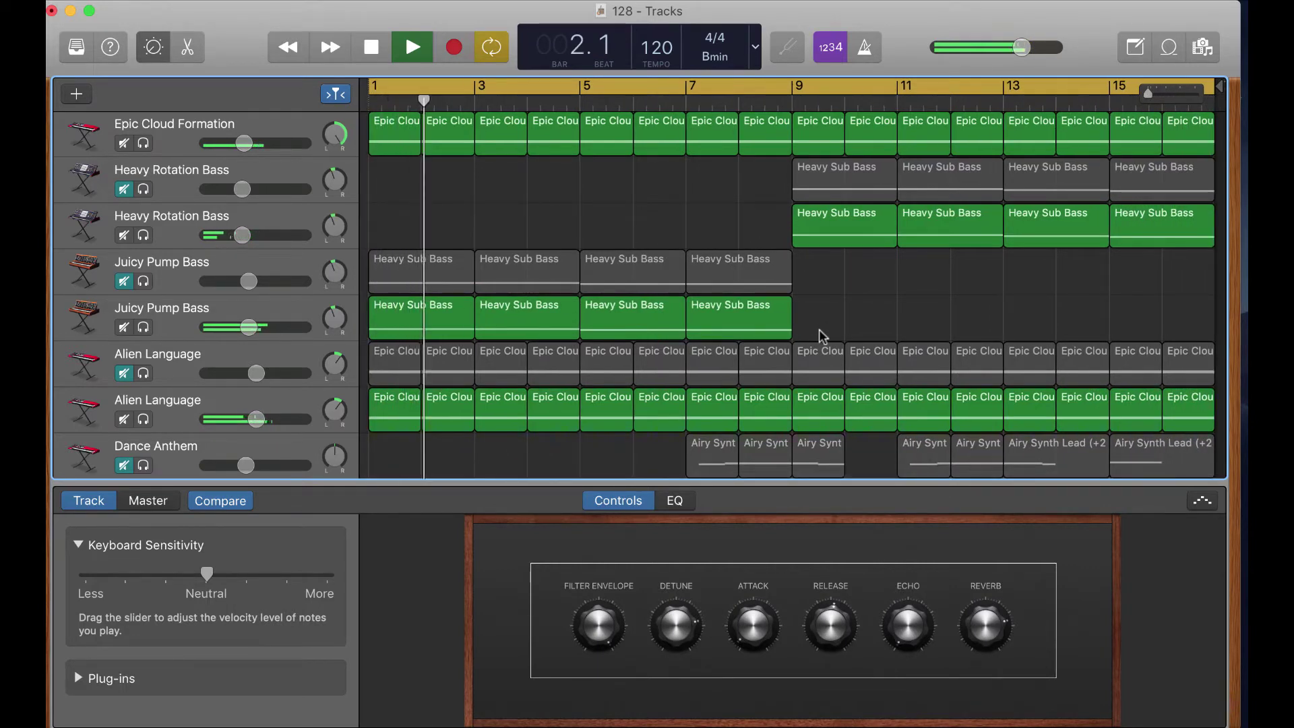
Step: Copy the four regions of the unmuted Juicy Pump Bass to bar 1 of the unmuted Heavy Rotation Bass and mute the source track
{"action": "left_click_drag", "start_coordinate": [819, 329], "coordinate": [469, 325]}
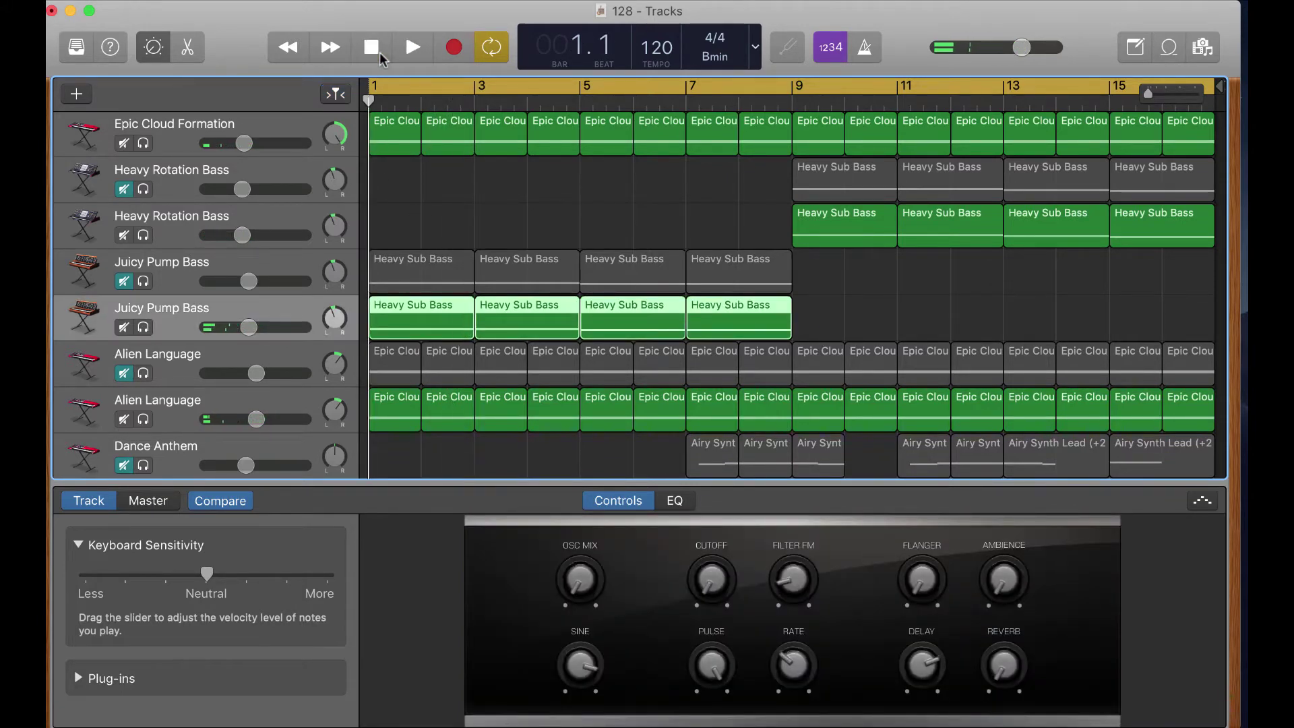
{"action": "left_click", "coordinate": [267, 214]}
{"action": "key", "text": "super+v"}
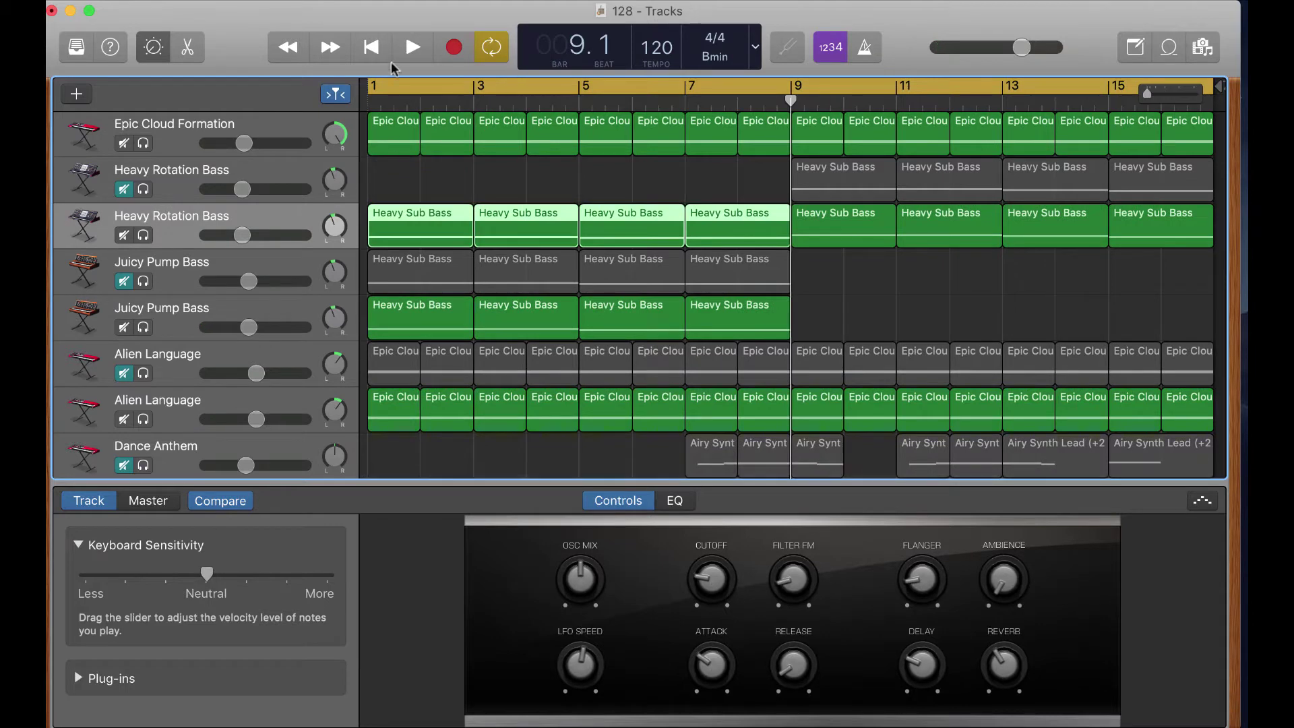
{"action": "left_click", "coordinate": [368, 56]}
{"action": "left_click", "coordinate": [123, 327]}
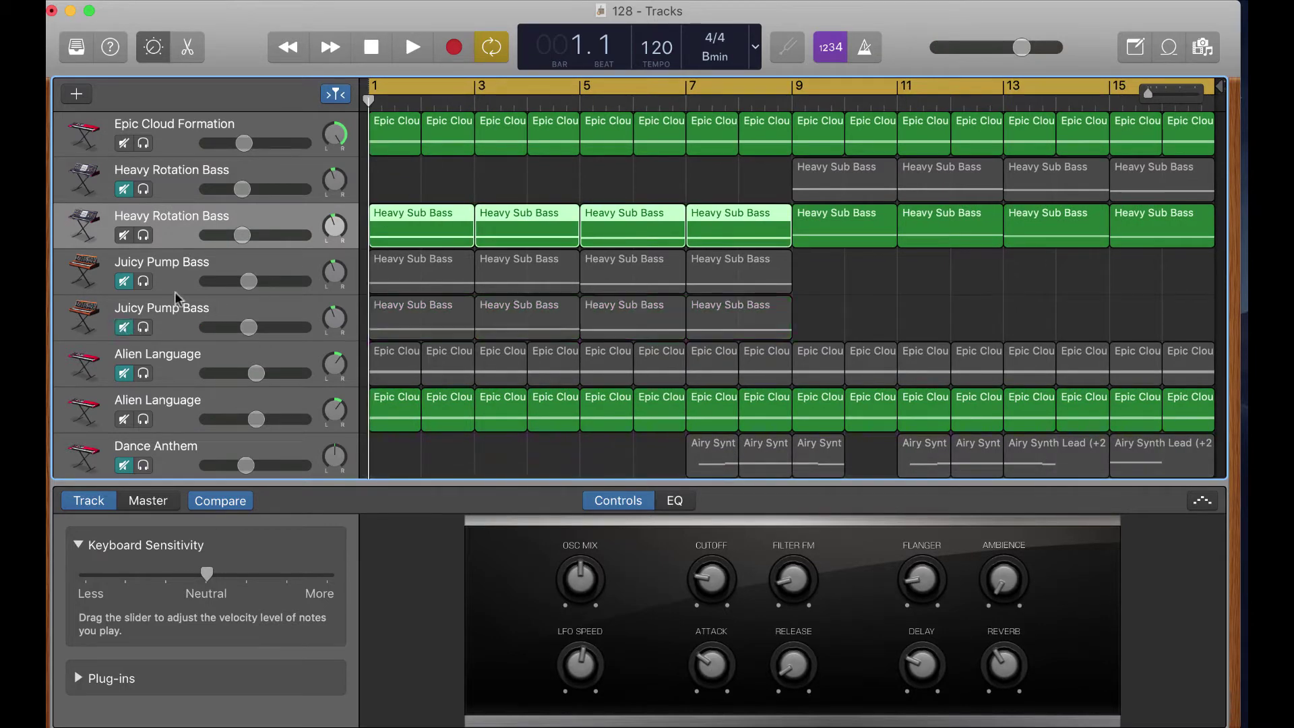
Step: Play the combined Heavy Rotation Bass line and open its Heavy Sub Bass regions in the Piano Roll
{"action": "left_click", "coordinate": [413, 48]}
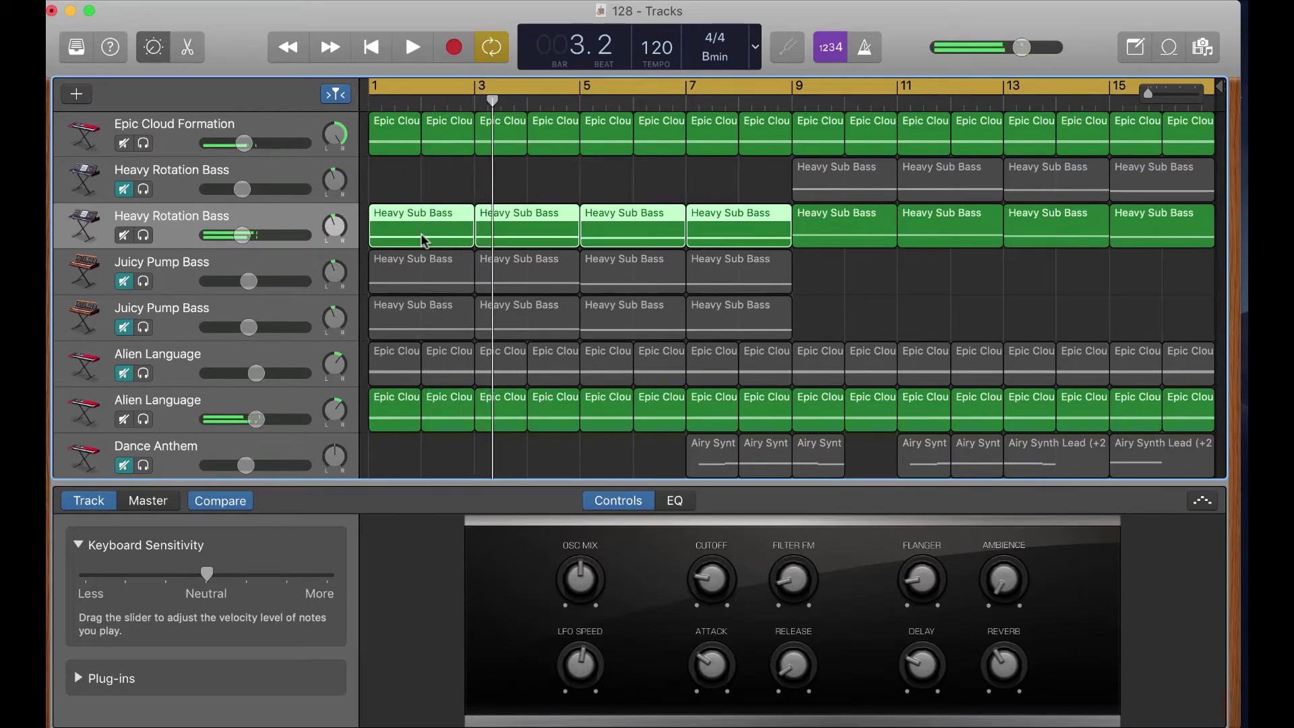
{"action": "key", "text": "e"}
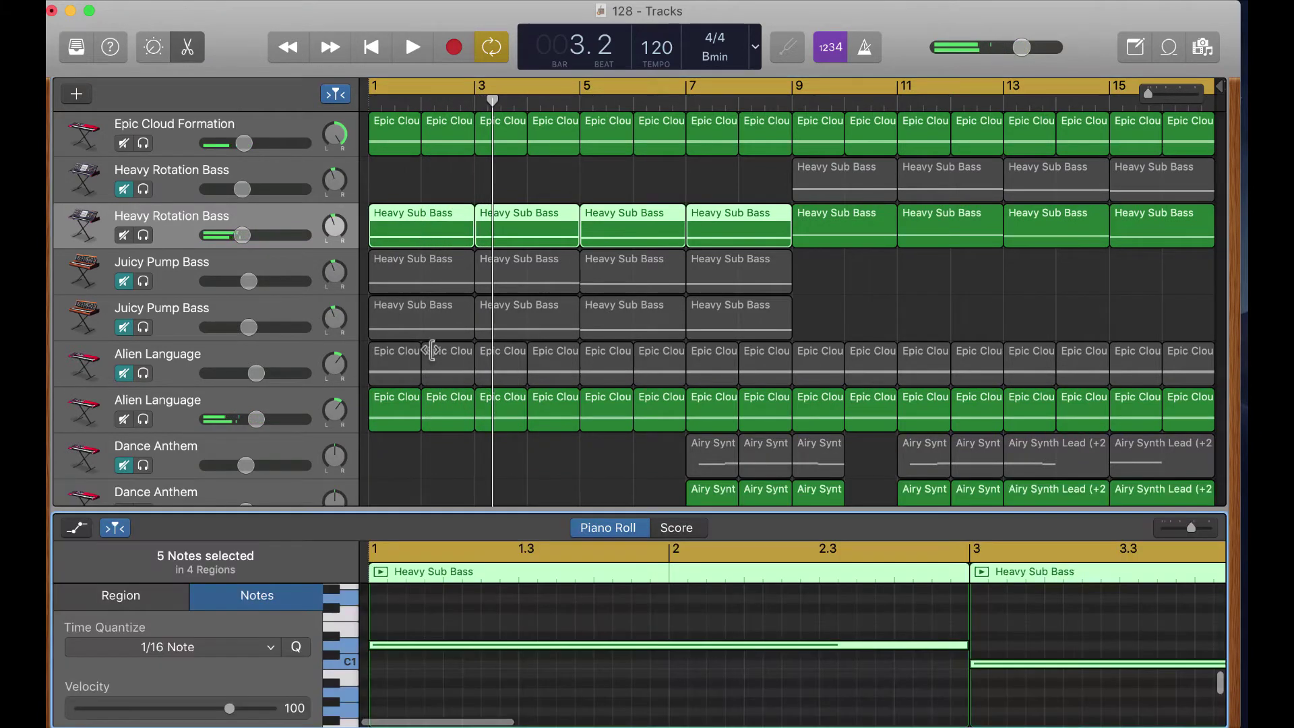
{"action": "left_click", "coordinate": [470, 646]}
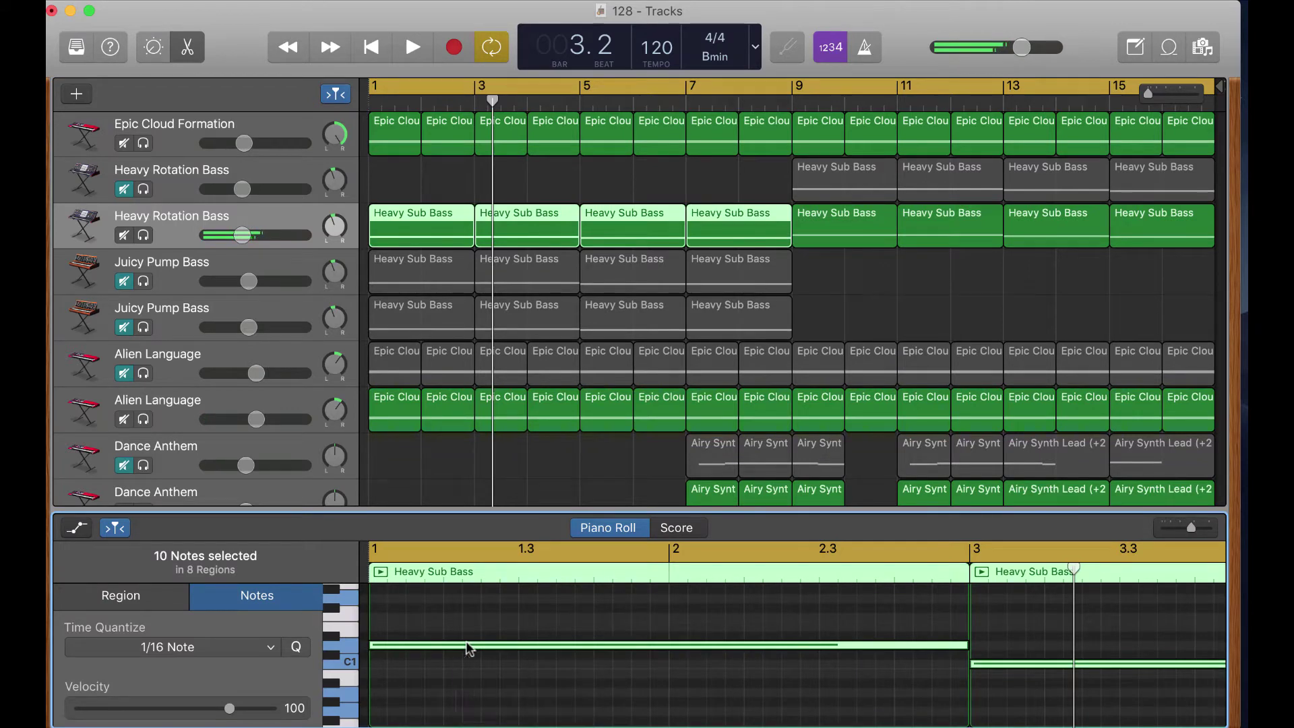
{"action": "left_click", "coordinate": [826, 235]}
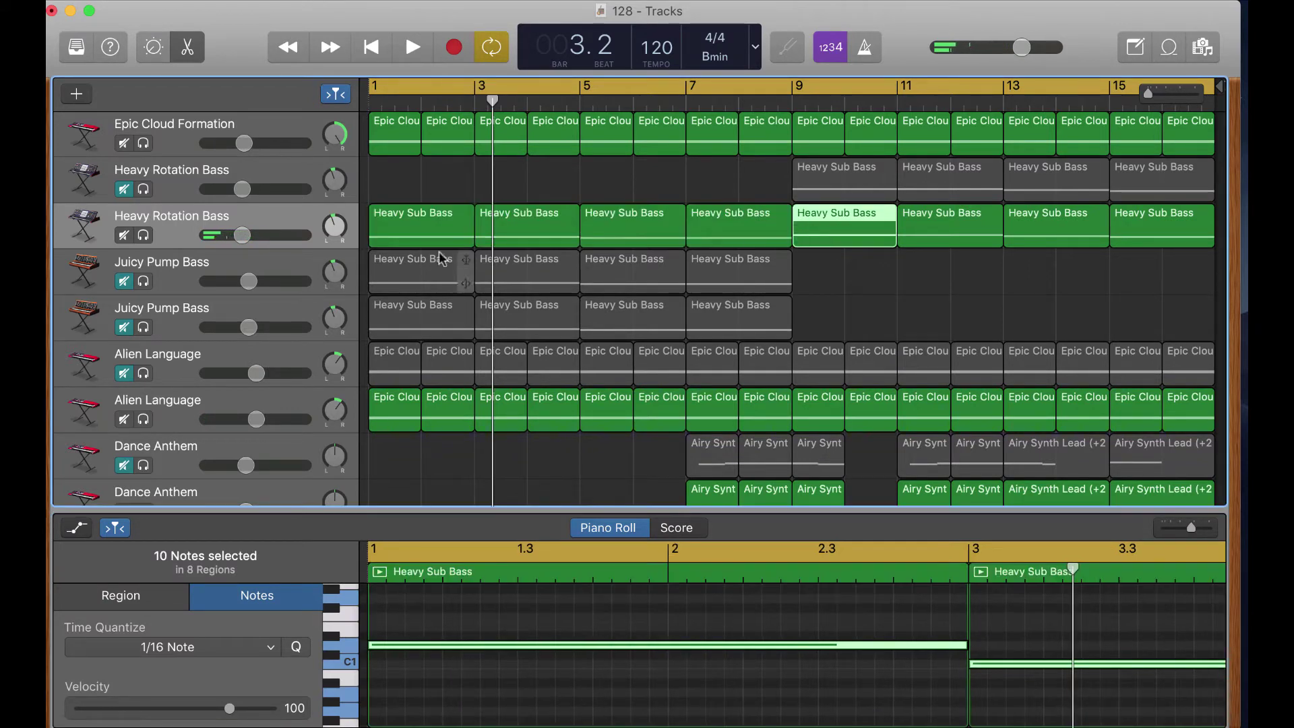
{"action": "left_click", "coordinate": [411, 232]}
Step: Play the first Heavy Sub Bass region from bar 1 and examine its notes in the Piano Roll
{"action": "left_click", "coordinate": [371, 47]}
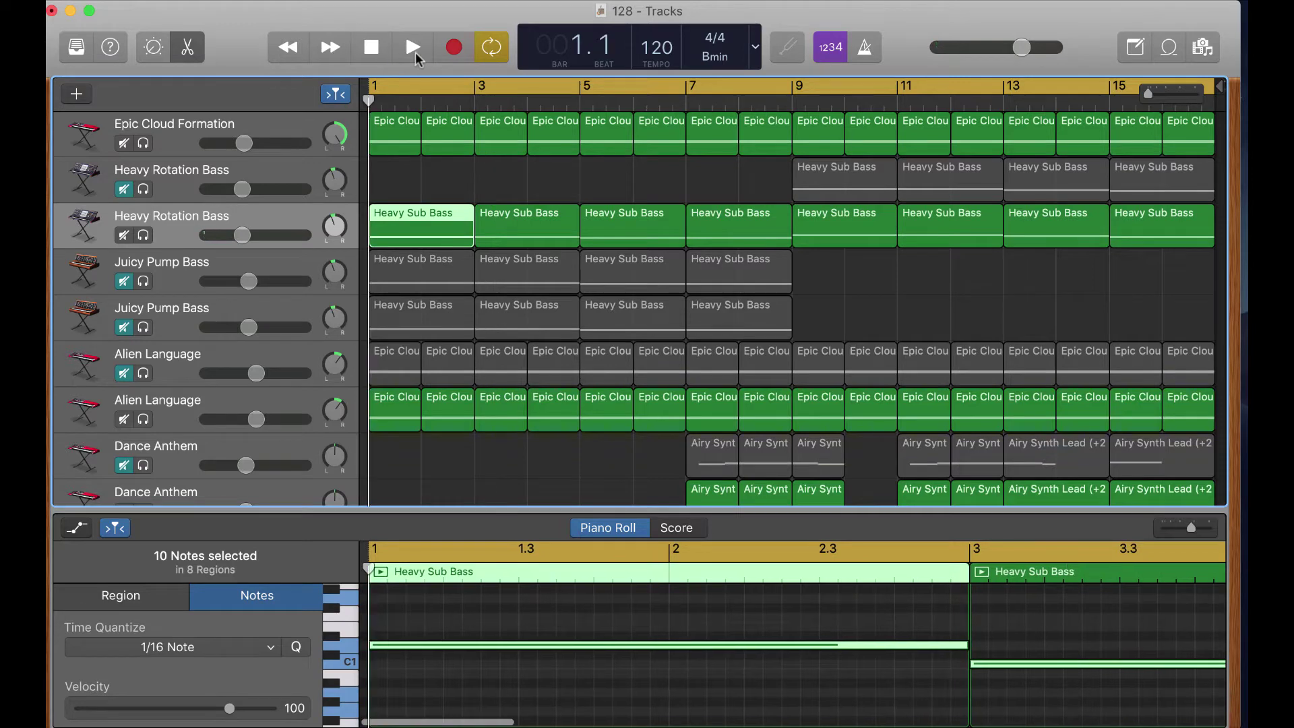
{"action": "left_click", "coordinate": [413, 46]}
{"action": "scroll", "coordinate": [455, 672], "scroll_direction": "up", "scroll_amount": 1}
{"action": "scroll", "coordinate": [451, 674], "scroll_direction": "up", "scroll_amount": 3}
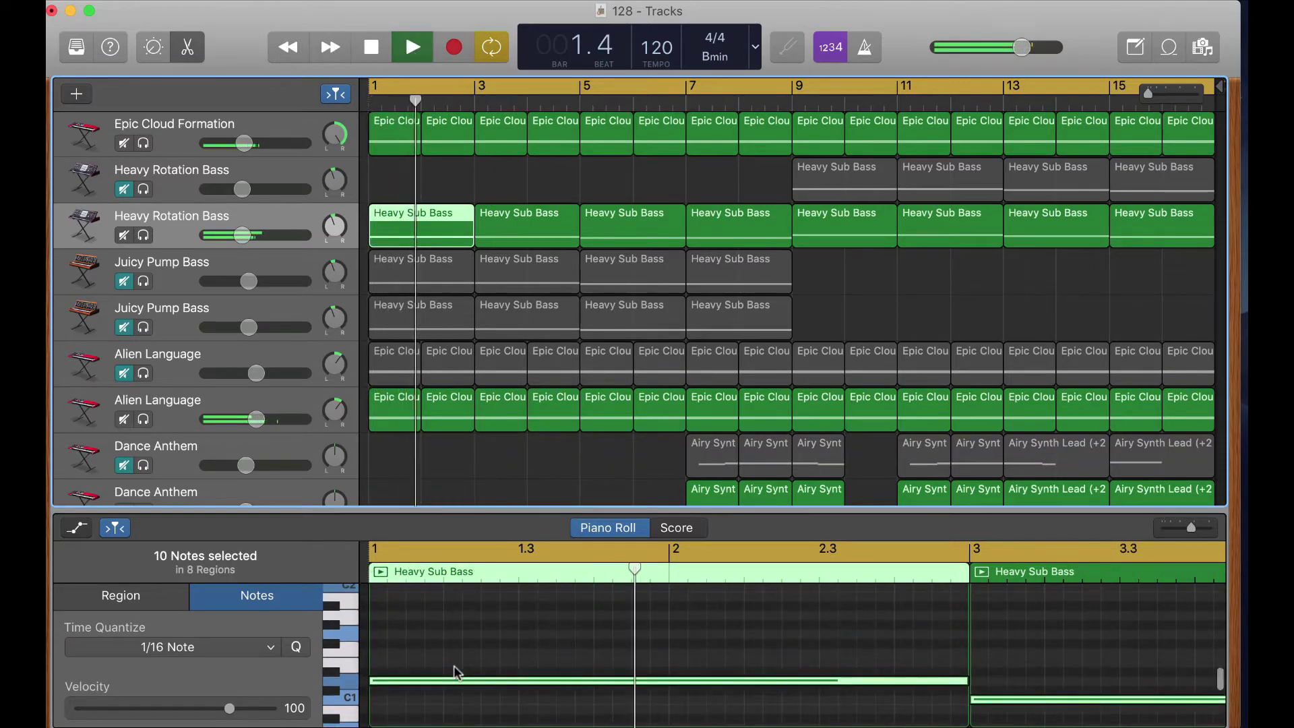
{"action": "scroll", "coordinate": [428, 697], "scroll_direction": "right", "scroll_amount": 2}
{"action": "key", "text": "space"}
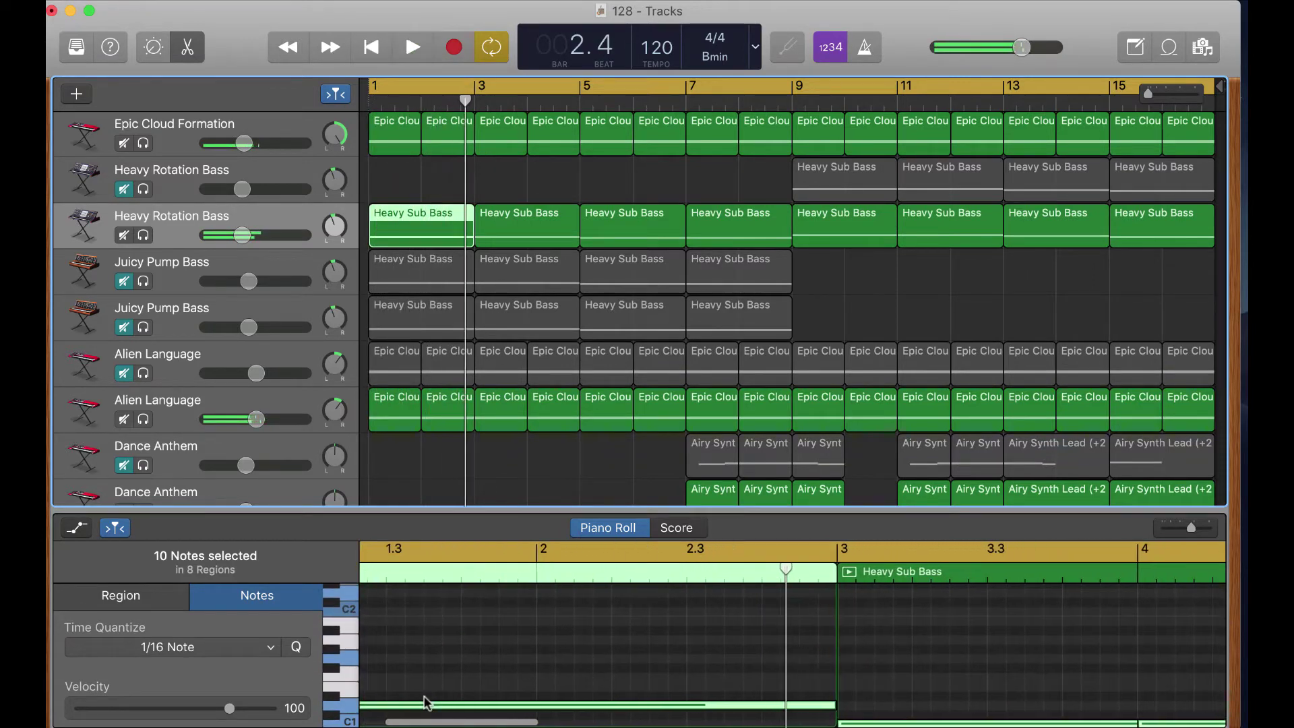
Step: Transpose all selected Heavy Sub Bass notes up 12 semitones, putting the first at D2, and play the line from bar 1
{"action": "scroll", "coordinate": [426, 702], "scroll_direction": "left", "scroll_amount": 3}
{"action": "left_click_drag", "start_coordinate": [426, 703], "coordinate": [429, 593]}
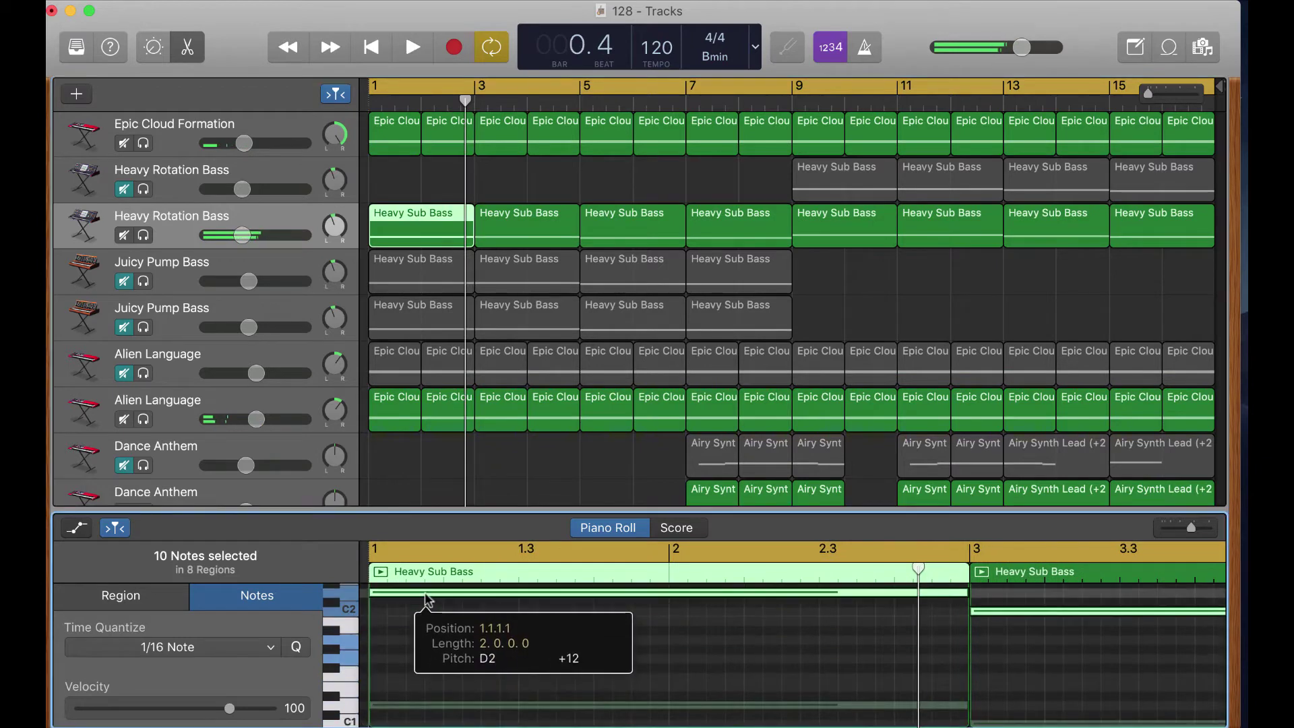
{"action": "key", "text": "Return"}
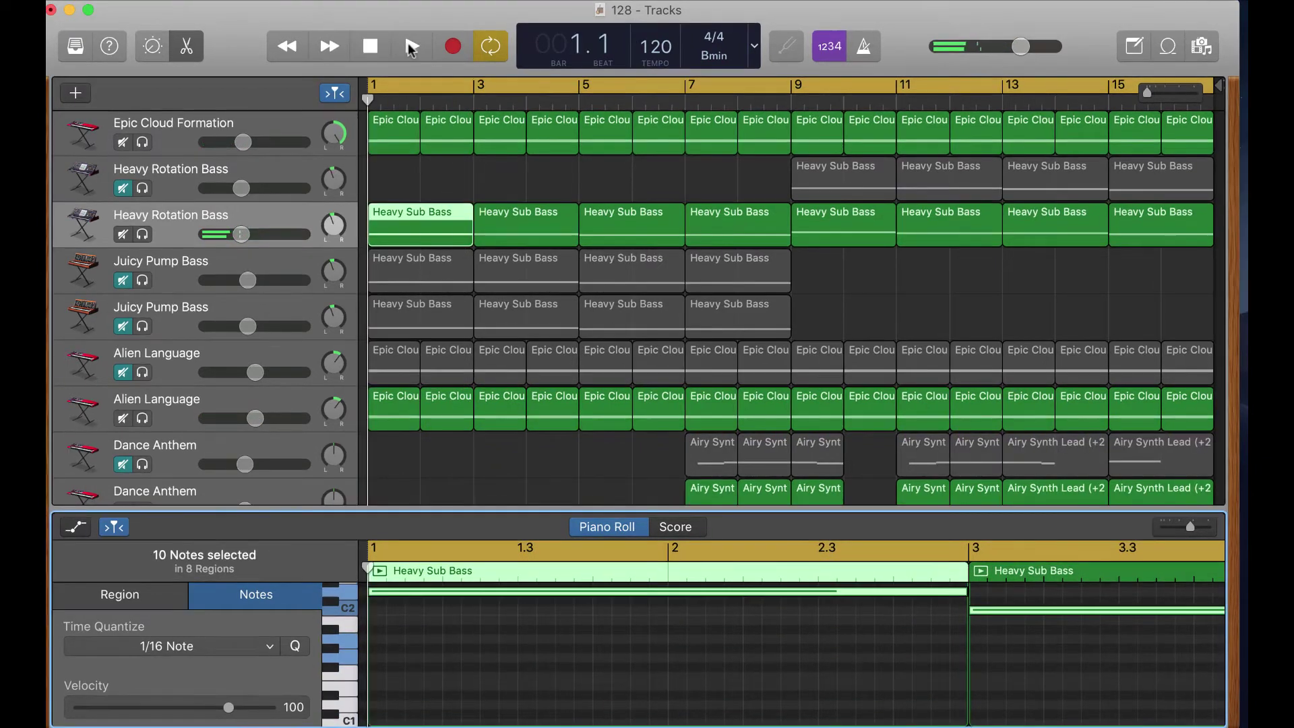
{"action": "left_click", "coordinate": [411, 47]}
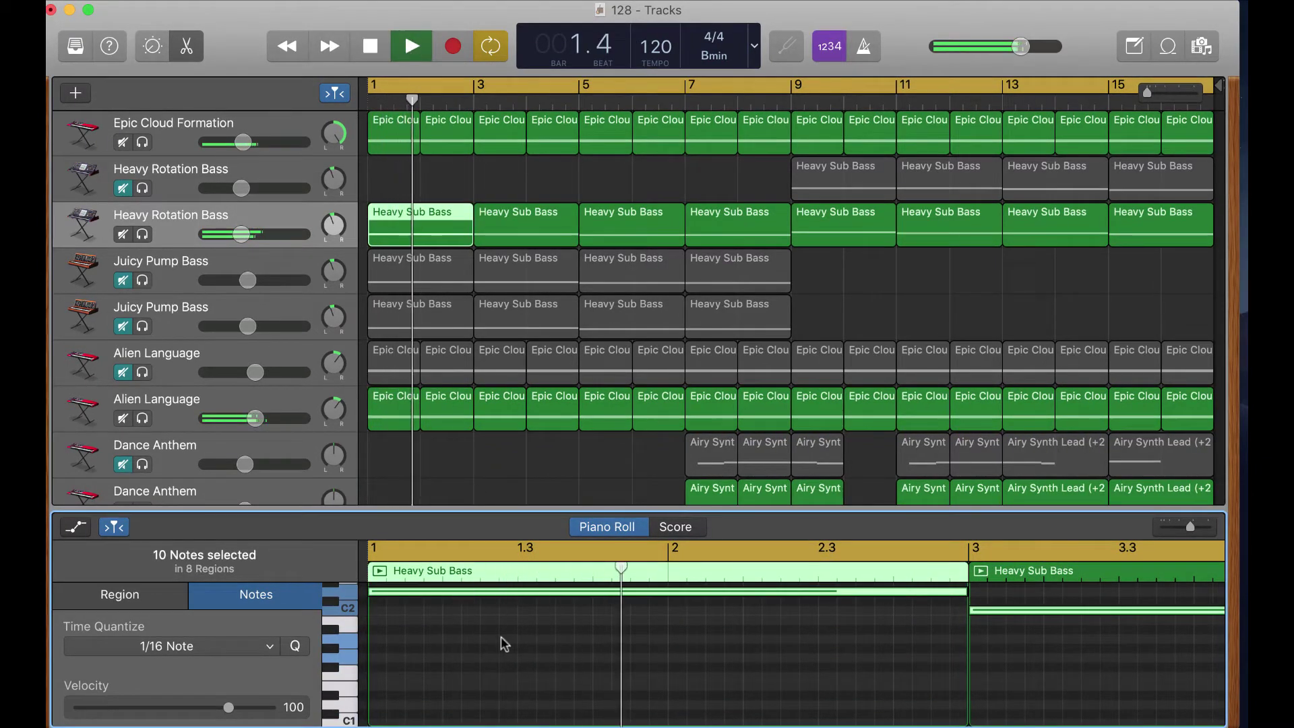
Step: Examine the transposed bass notes across the Heavy Sub Bass regions in the Piano Roll during playback, comparing the octaves before and after bar 9
{"action": "scroll", "coordinate": [500, 636], "scroll_direction": "up", "scroll_amount": 3}
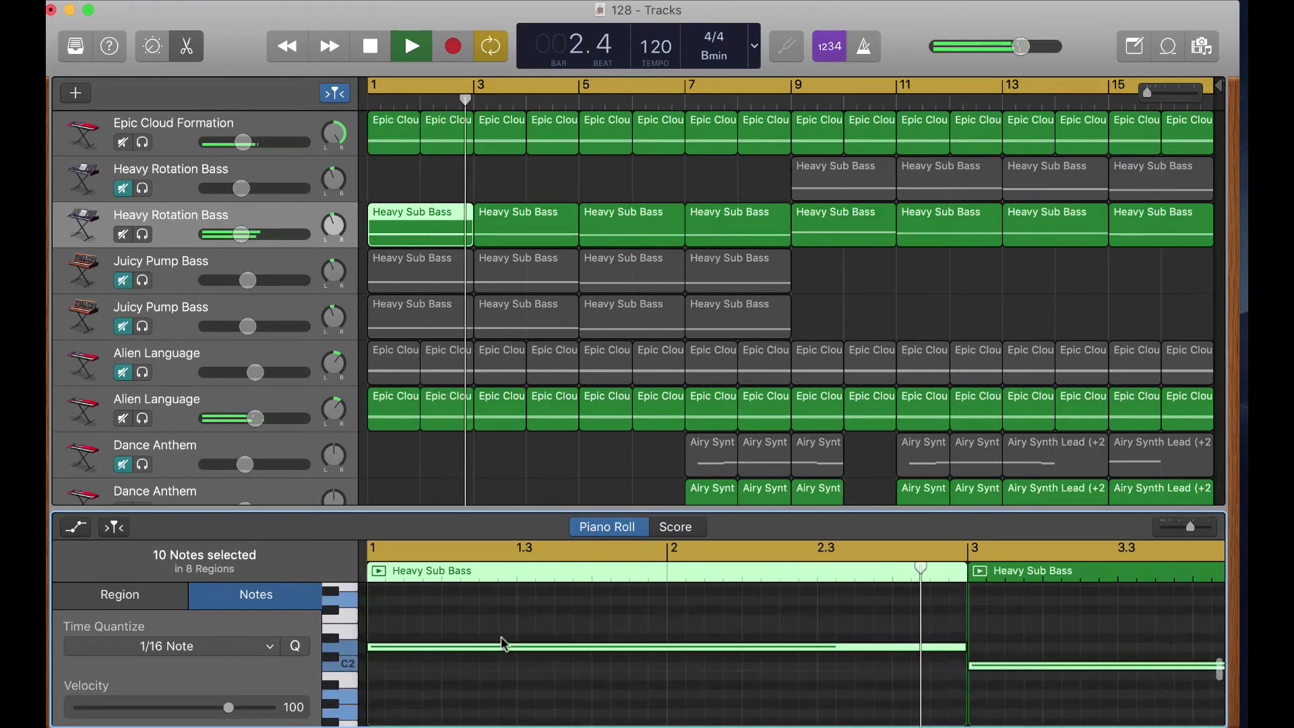
{"action": "scroll", "coordinate": [532, 644], "scroll_direction": "right", "scroll_amount": 10}
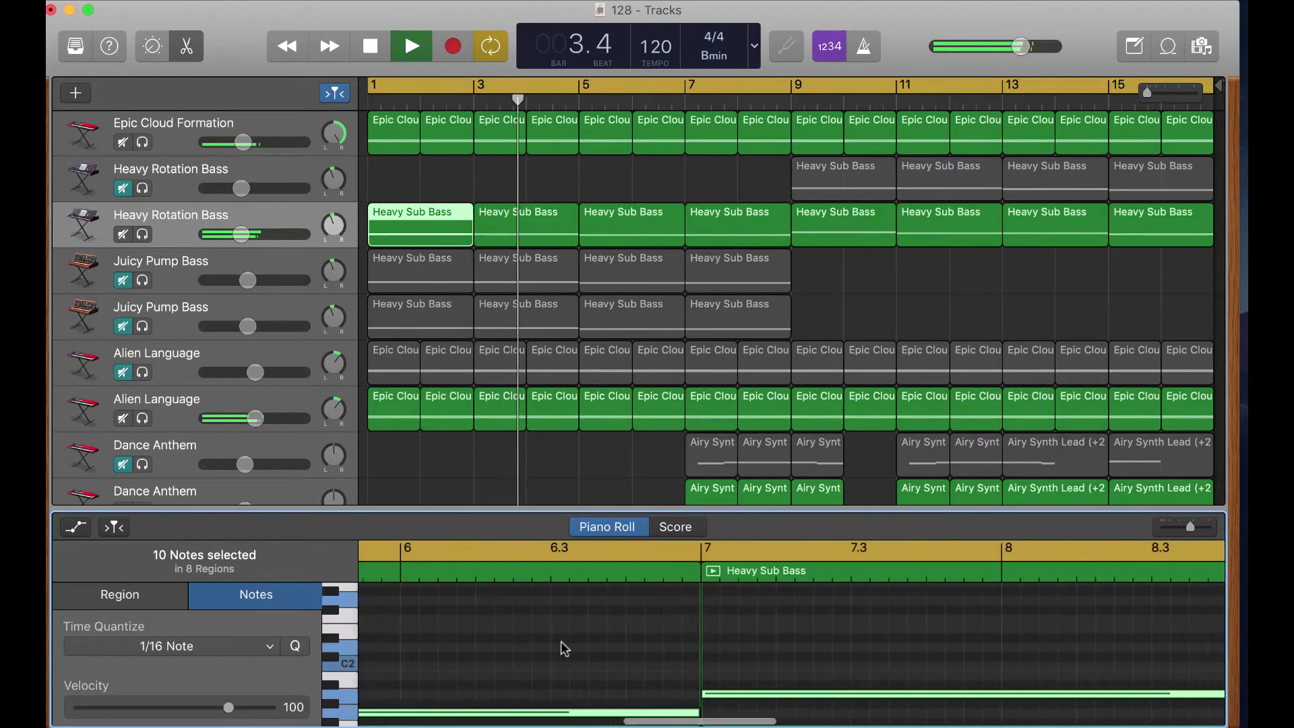
{"action": "scroll", "coordinate": [565, 649], "scroll_direction": "right", "scroll_amount": 8}
{"action": "scroll", "coordinate": [565, 648], "scroll_direction": "down", "scroll_amount": 3}
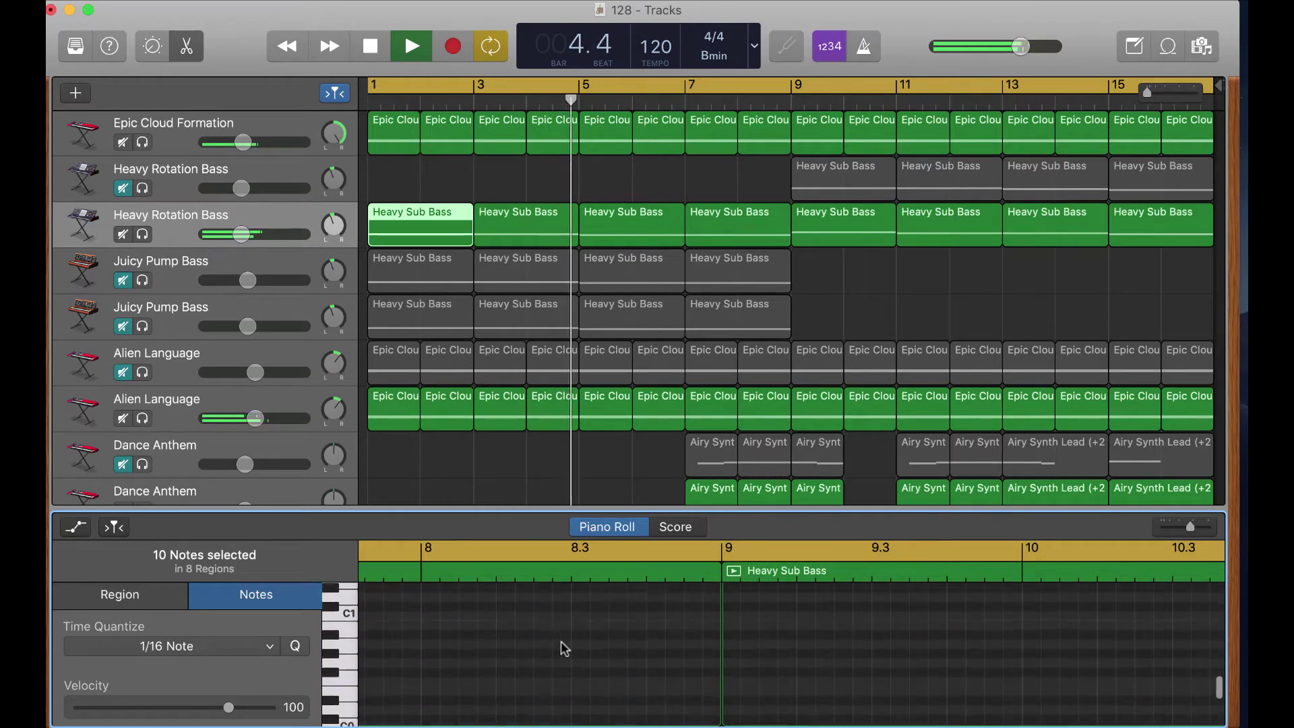
{"action": "scroll", "coordinate": [565, 648], "scroll_direction": "right", "scroll_amount": 5}
{"action": "scroll", "coordinate": [565, 648], "scroll_direction": "up", "scroll_amount": 10}
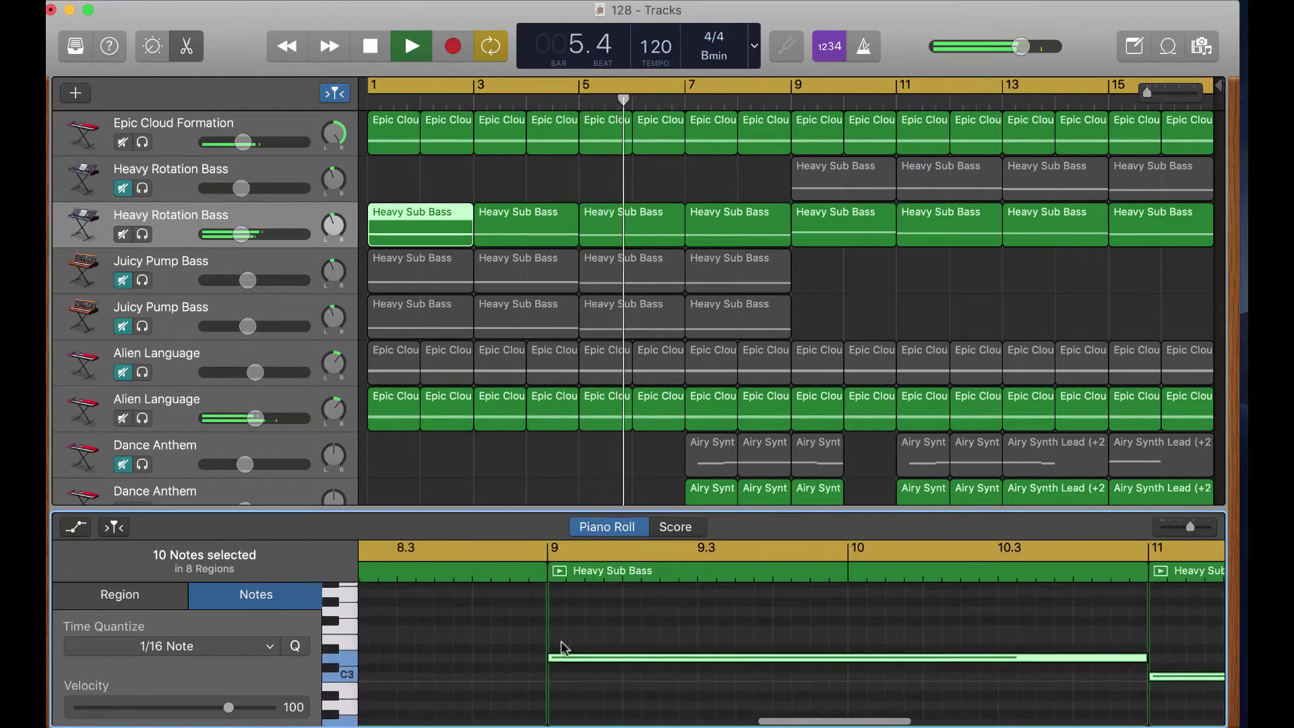
{"action": "scroll", "coordinate": [563, 648], "scroll_direction": "down", "scroll_amount": 1}
{"action": "scroll", "coordinate": [620, 666], "scroll_direction": "left", "scroll_amount": 15}
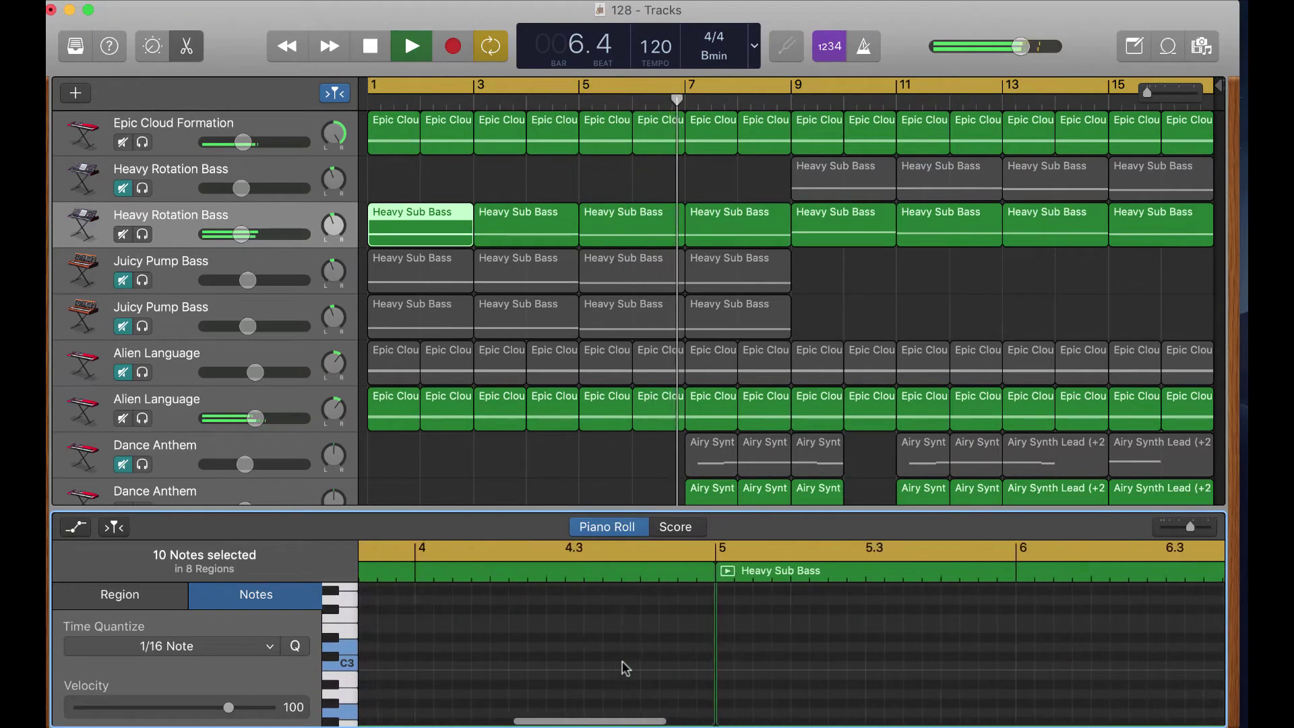
Step: Lower the ten selected Heavy Sub Bass notes by one octave in the piano roll
{"action": "scroll", "coordinate": [625, 668], "scroll_direction": "down", "scroll_amount": 5}
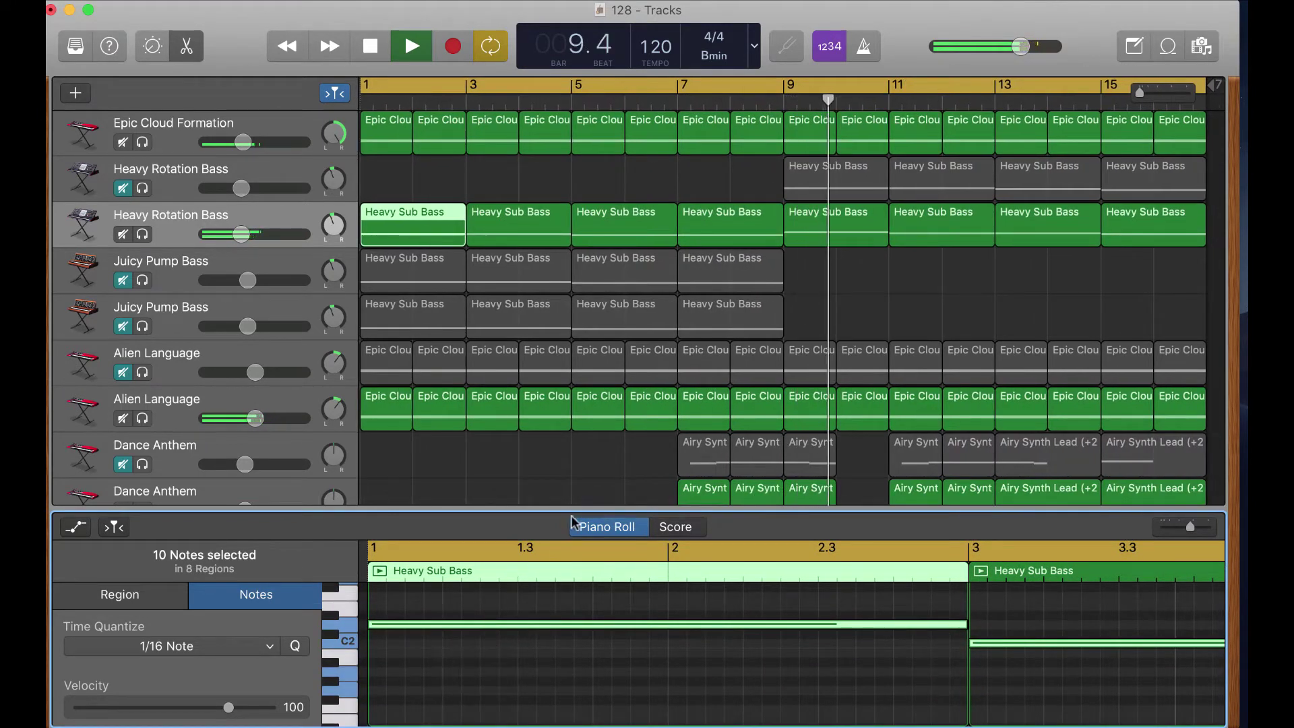
{"action": "left_click", "coordinate": [830, 224]}
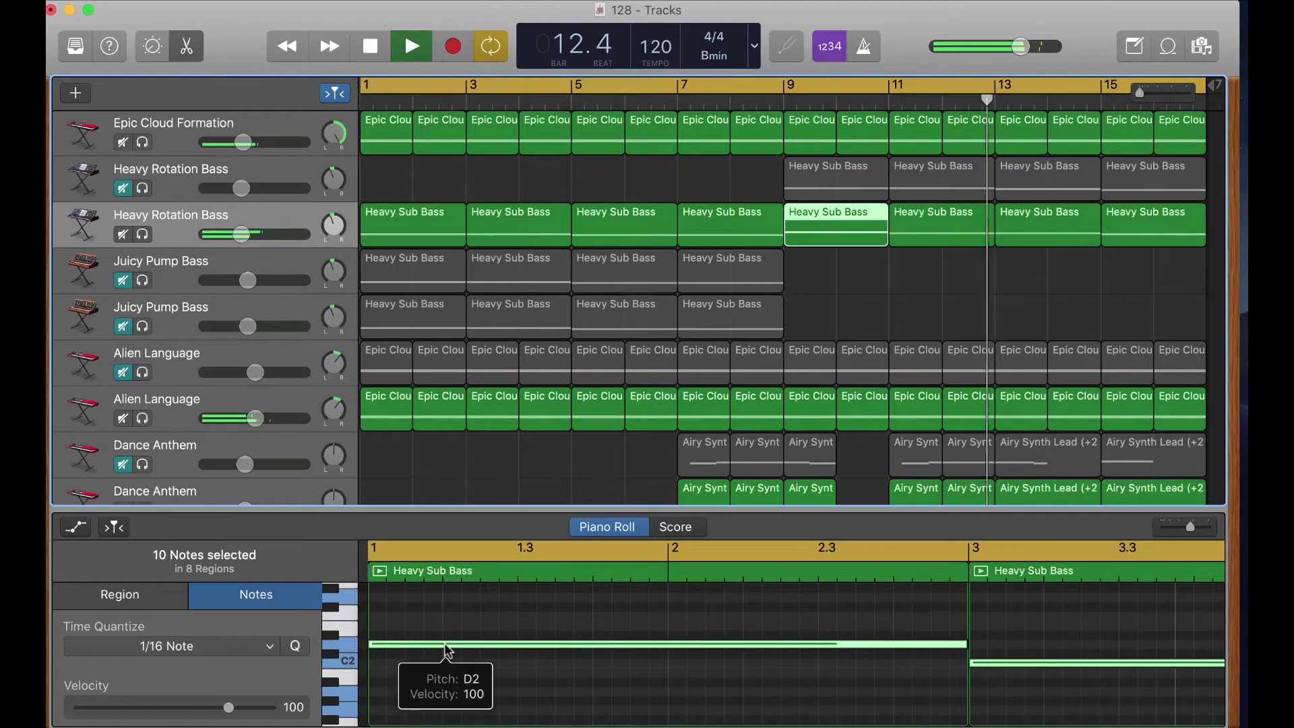
{"action": "mouse_move", "coordinate": [448, 650]}
{"action": "left_mouse_down"}
{"action": "mouse_move", "coordinate": [447, 711]}
{"action": "mouse_move", "coordinate": [446, 674]}
{"action": "left_mouse_up"}
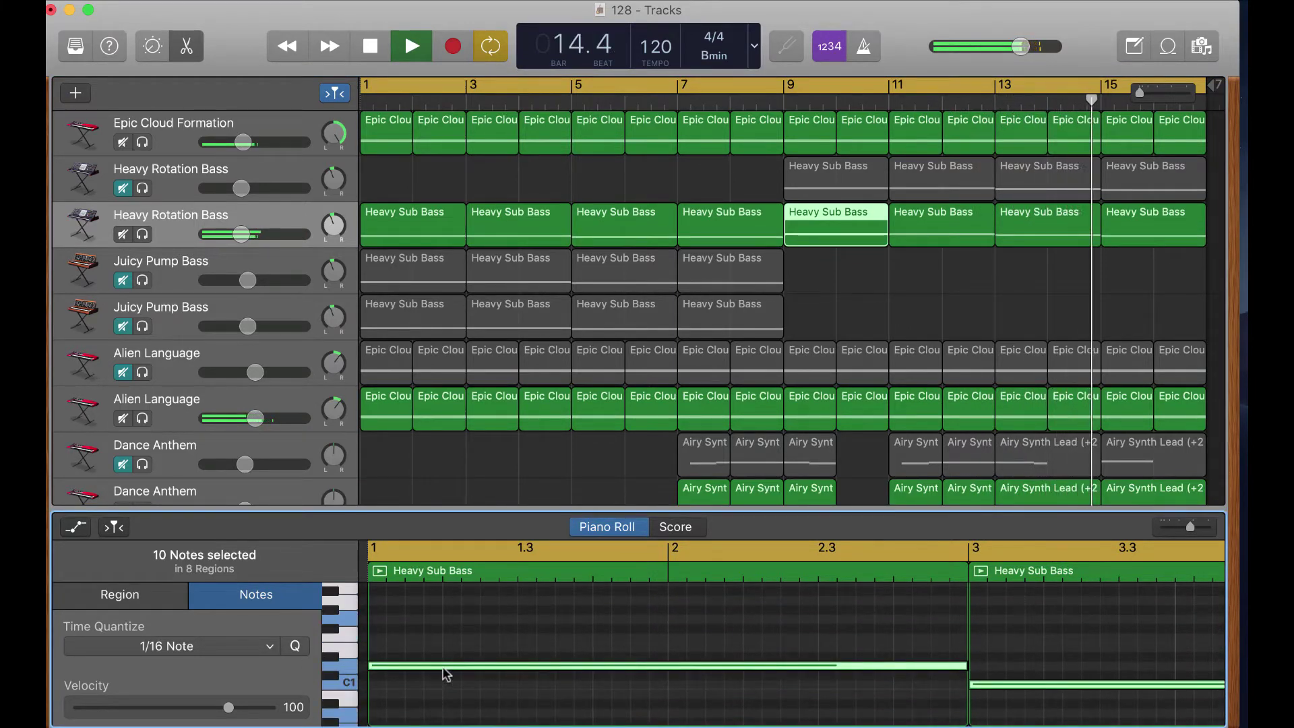
{"action": "scroll", "coordinate": [496, 194], "scroll_direction": "left", "scroll_amount": 1}
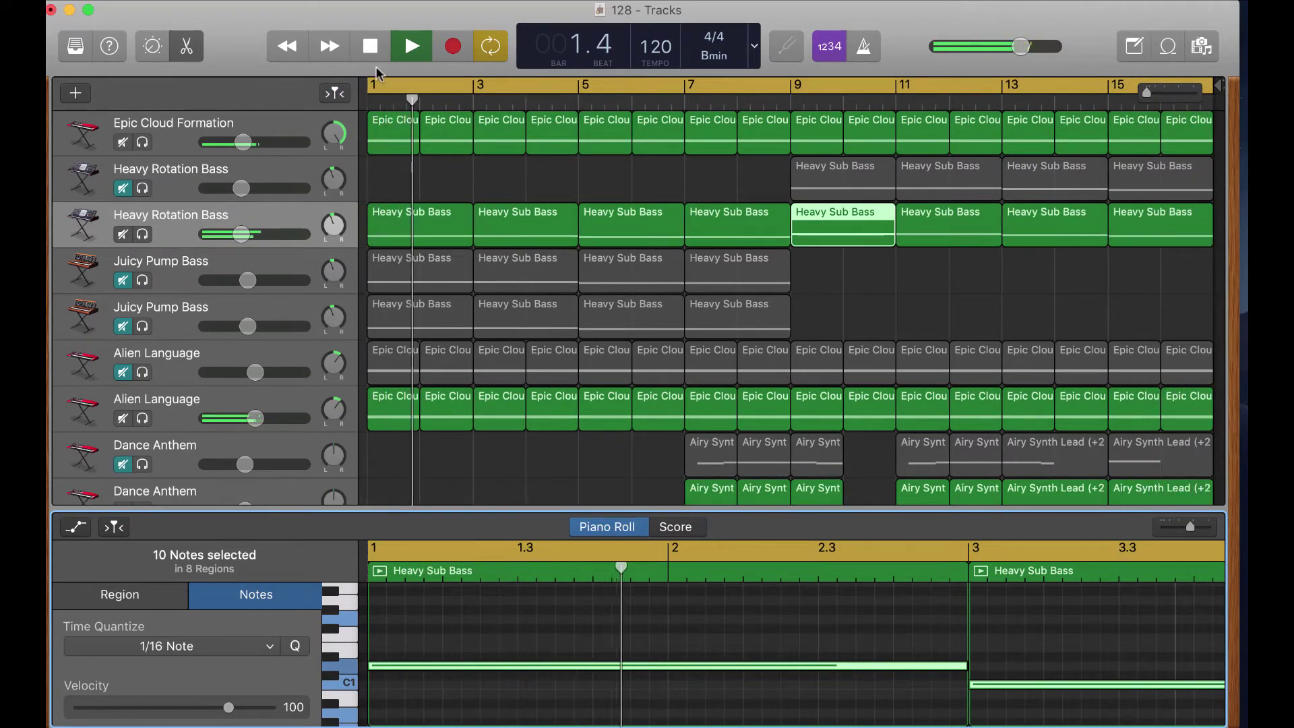
Step: Restart playback from the beginning and solo the unmuted Heavy Rotation Bass track
{"action": "left_click", "coordinate": [367, 48]}
{"action": "left_click", "coordinate": [365, 48]}
{"action": "left_click", "coordinate": [394, 49]}
{"action": "scroll", "coordinate": [301, 433], "scroll_direction": "down", "scroll_amount": 1}
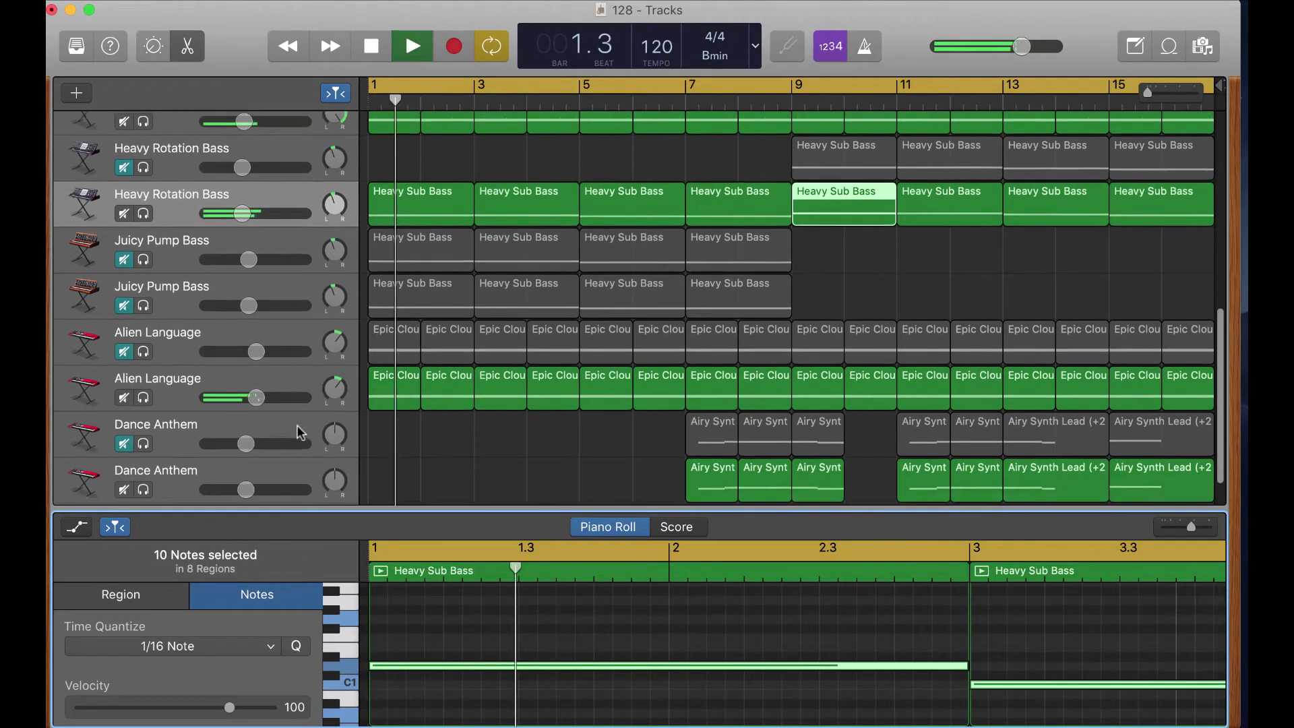
{"action": "scroll", "coordinate": [302, 433], "scroll_direction": "up", "scroll_amount": 2}
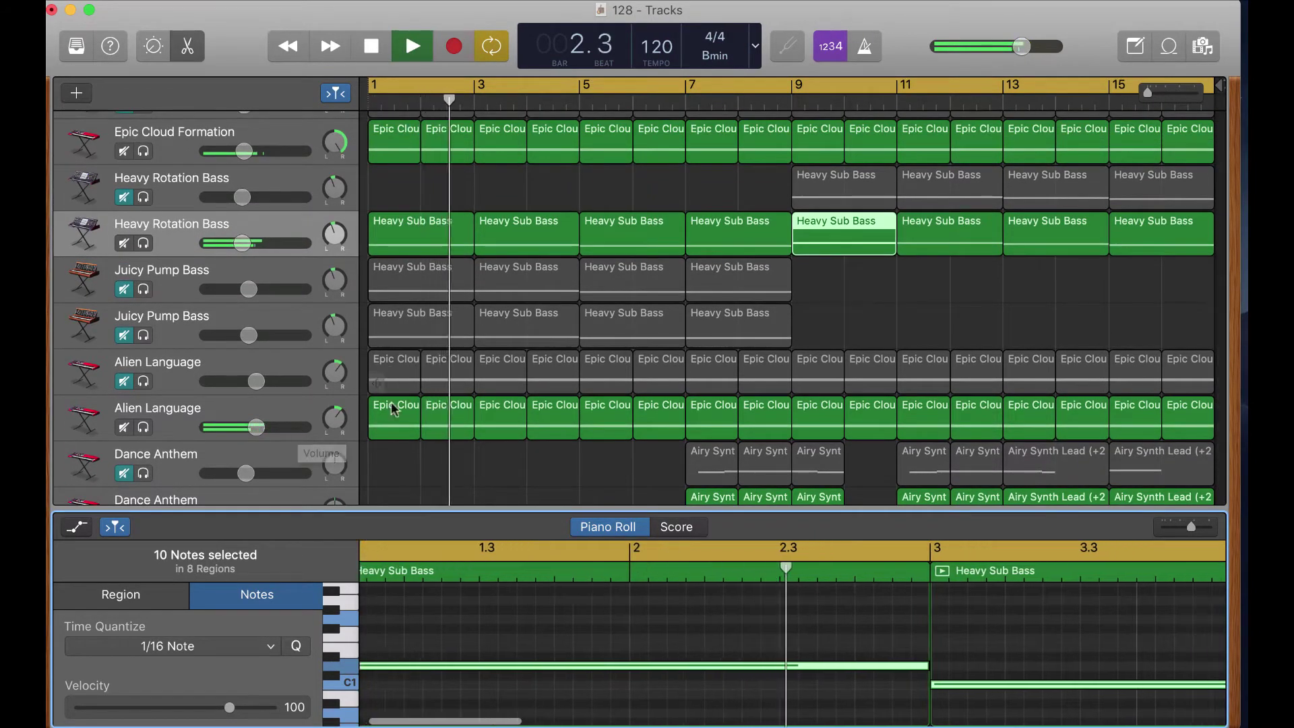
{"action": "left_click", "coordinate": [143, 244]}
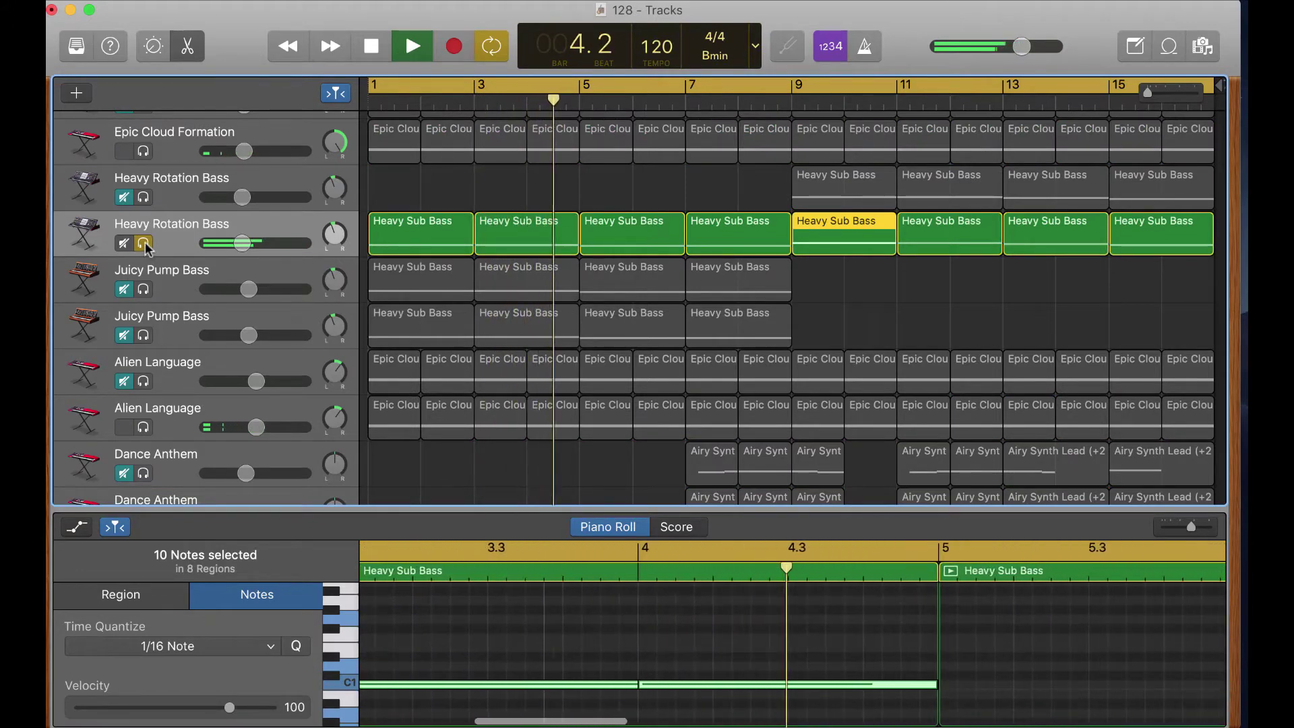
Step: Listen to the soloed bass track and examine its piano-roll notes before and after bar 9
{"action": "double_click", "coordinate": [168, 244]}
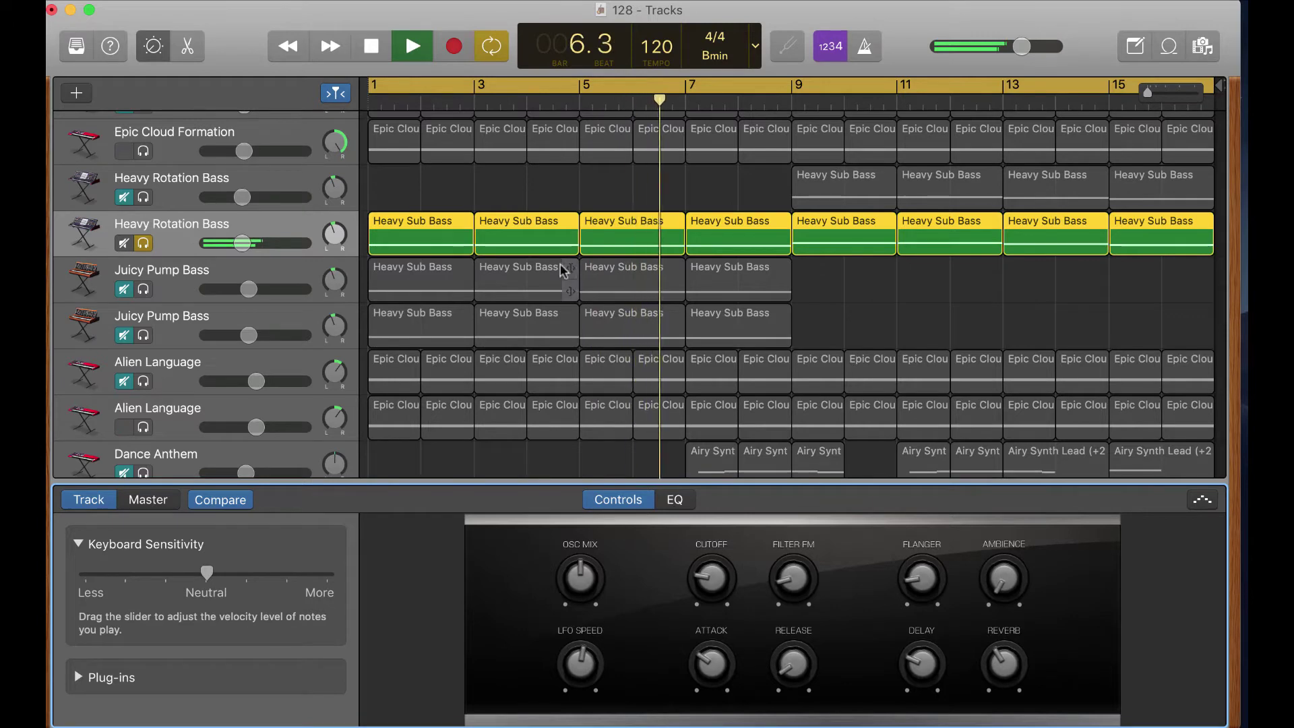
{"action": "double_click", "coordinate": [436, 246]}
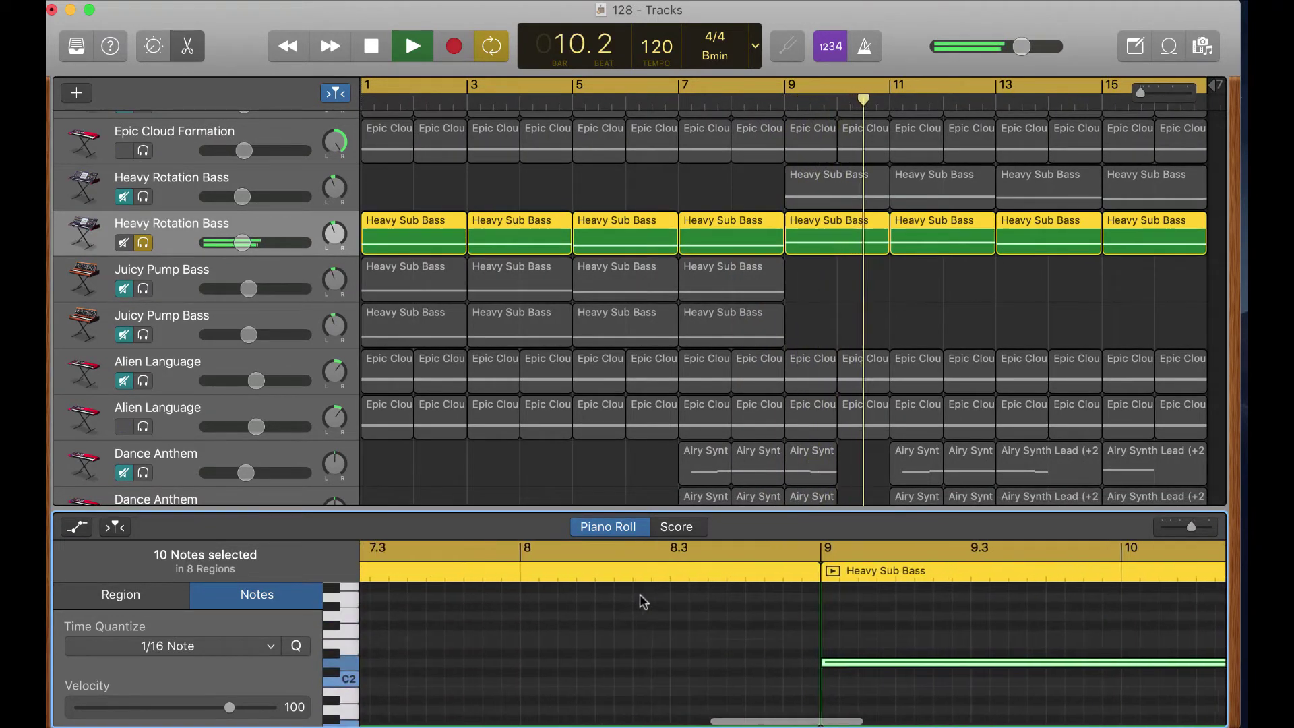
{"action": "key", "text": "space"}
{"action": "scroll", "coordinate": [712, 624], "scroll_direction": "right", "scroll_amount": 3}
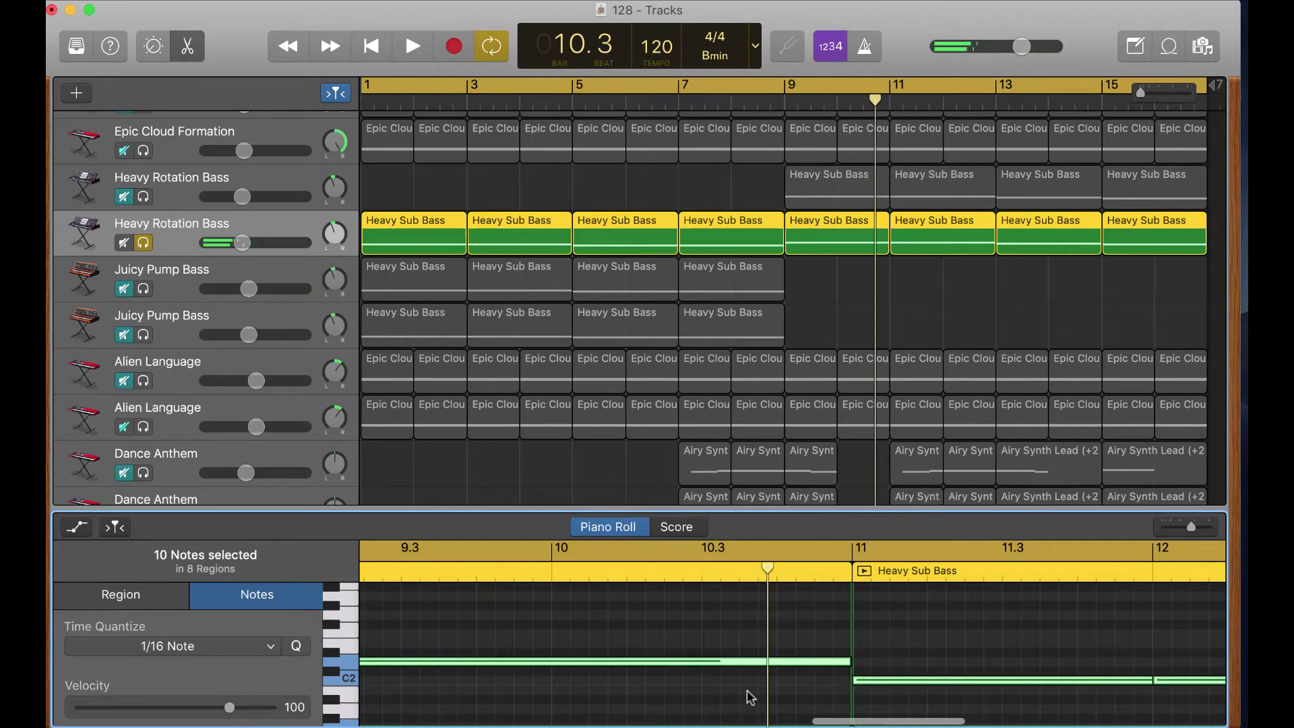
{"action": "left_click", "coordinate": [719, 689]}
{"action": "scroll", "coordinate": [720, 674], "scroll_direction": "left", "scroll_amount": 3}
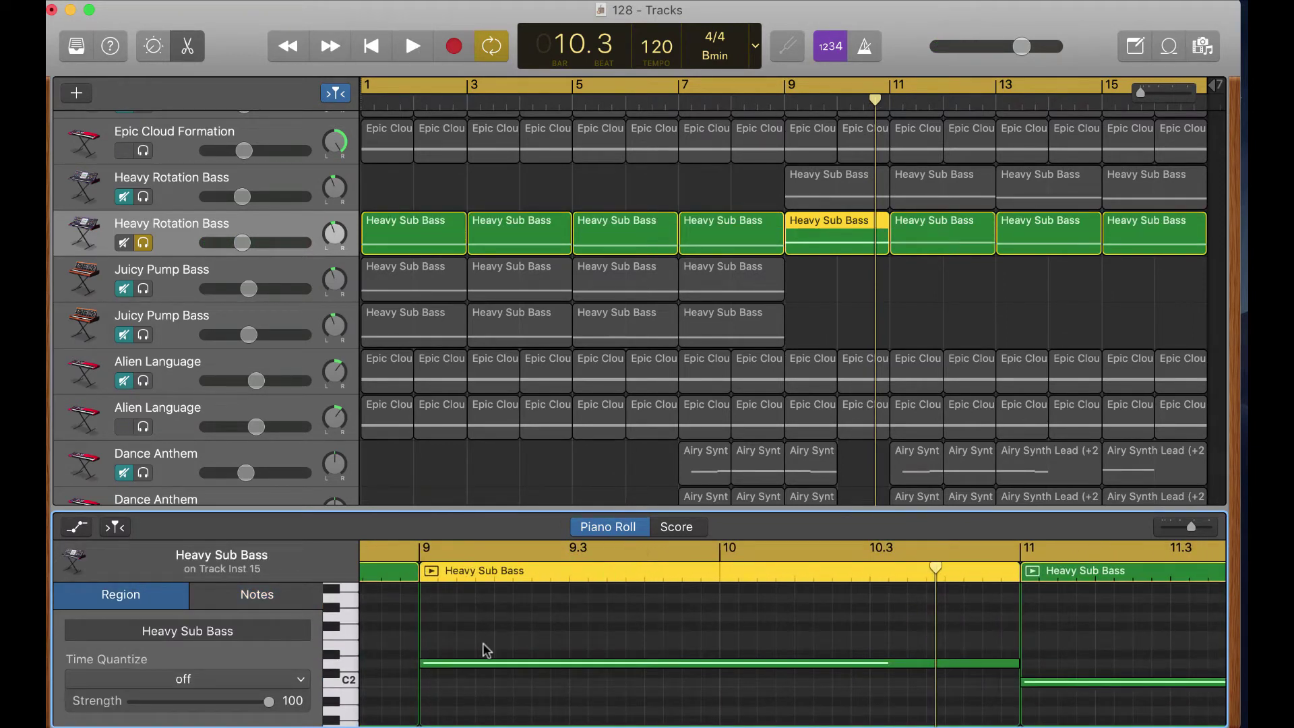
{"action": "scroll", "coordinate": [484, 649], "scroll_direction": "left", "scroll_amount": 3}
{"action": "key", "text": "space"}
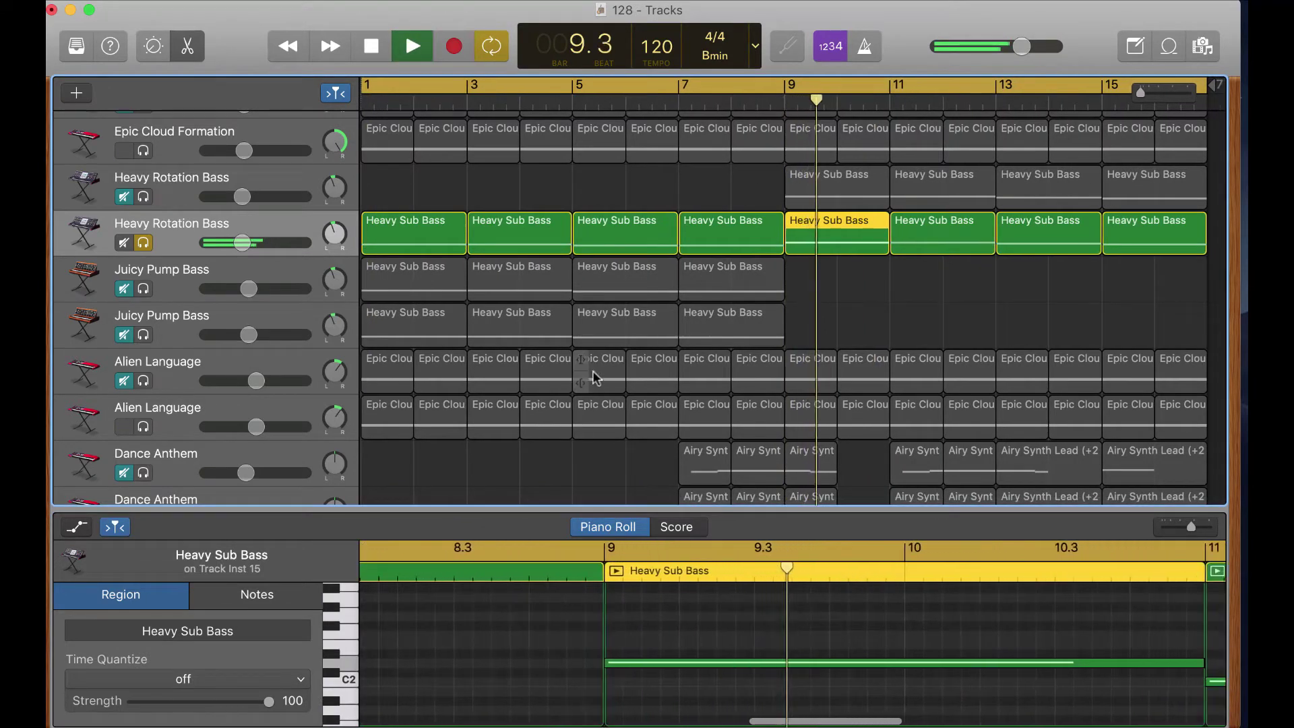
{"action": "key", "text": "space"}
Step: Select the five bass notes in the four regions of bars 1 to 8 and raise them one octave
{"action": "scroll", "coordinate": [401, 668], "scroll_direction": "left", "scroll_amount": 10}
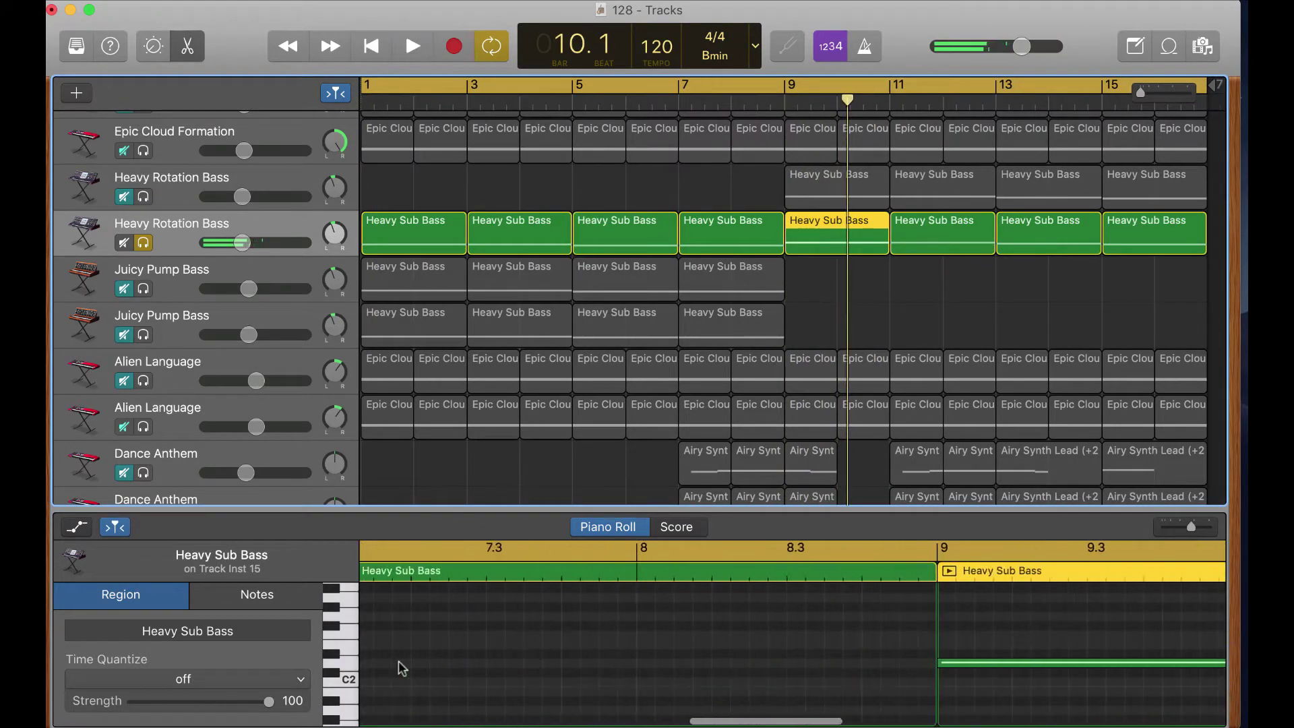
{"action": "scroll", "coordinate": [398, 665], "scroll_direction": "up", "scroll_amount": 8}
{"action": "left_click", "coordinate": [771, 708]}
{"action": "key", "text": "super+a"}
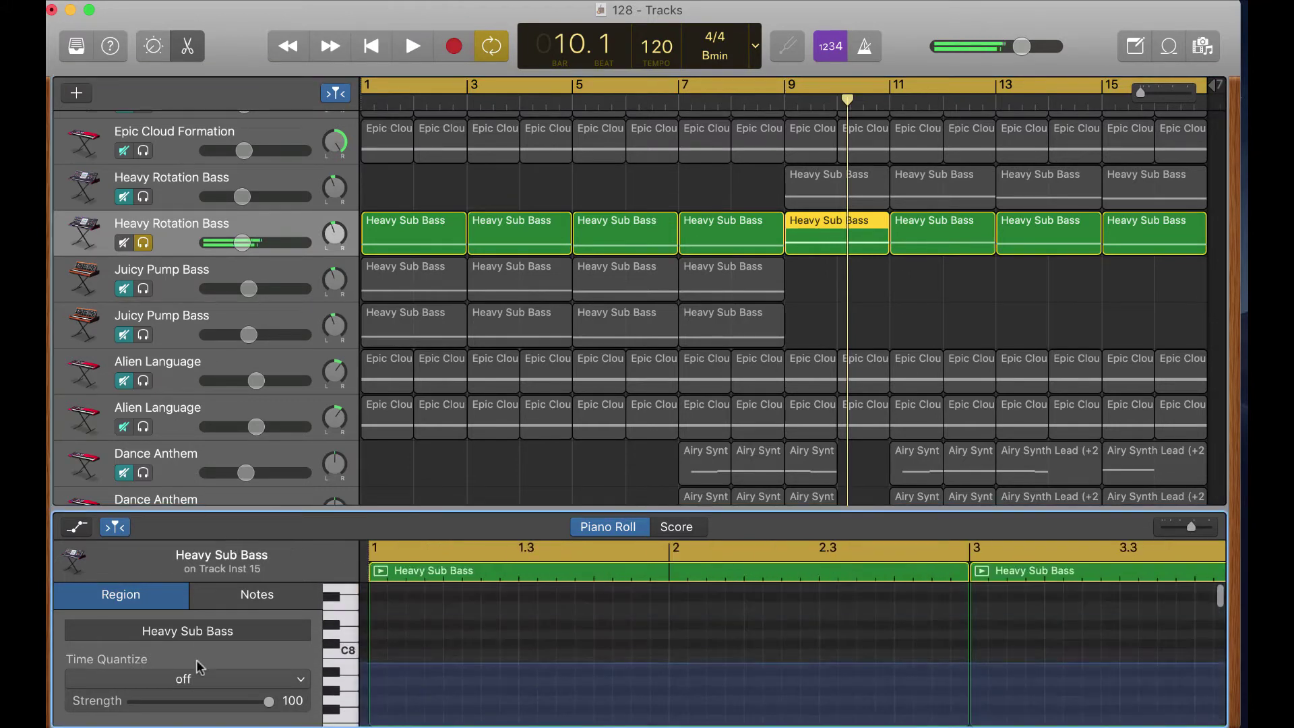
{"action": "scroll", "coordinate": [590, 676], "scroll_direction": "down", "scroll_amount": 10}
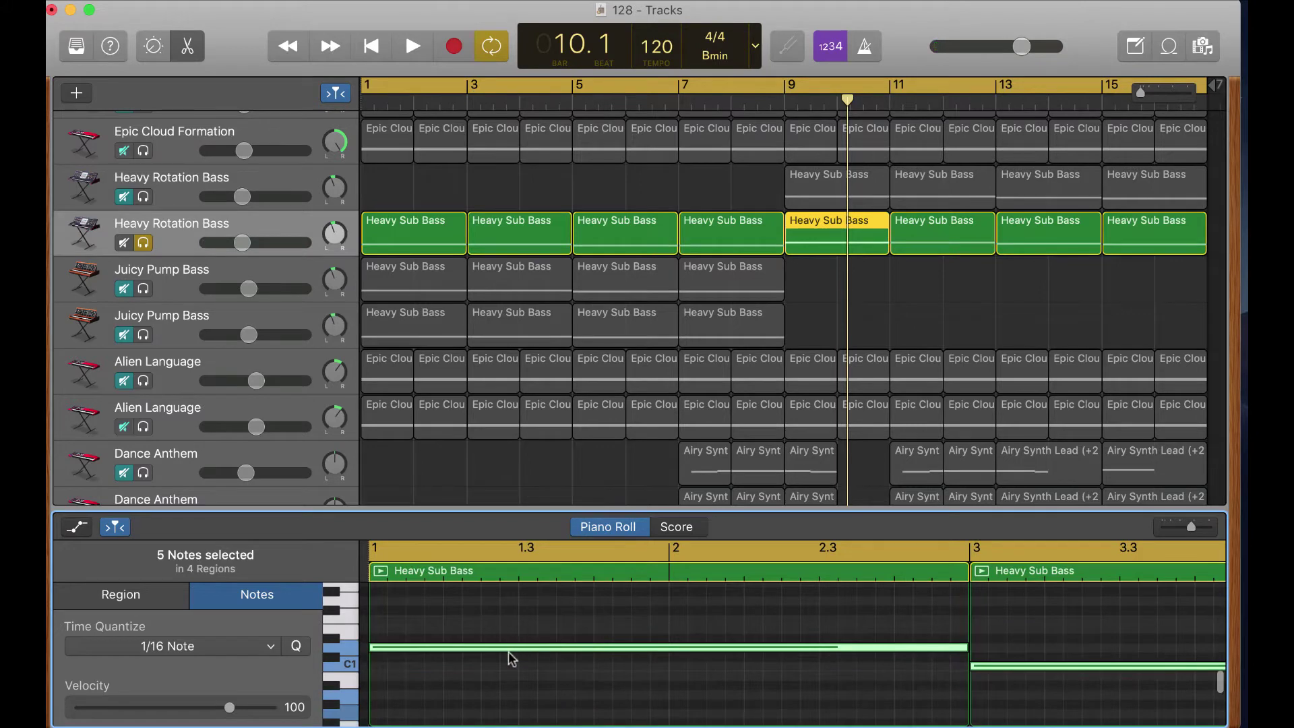
{"action": "left_click_drag", "start_coordinate": [511, 656], "coordinate": [513, 593]}
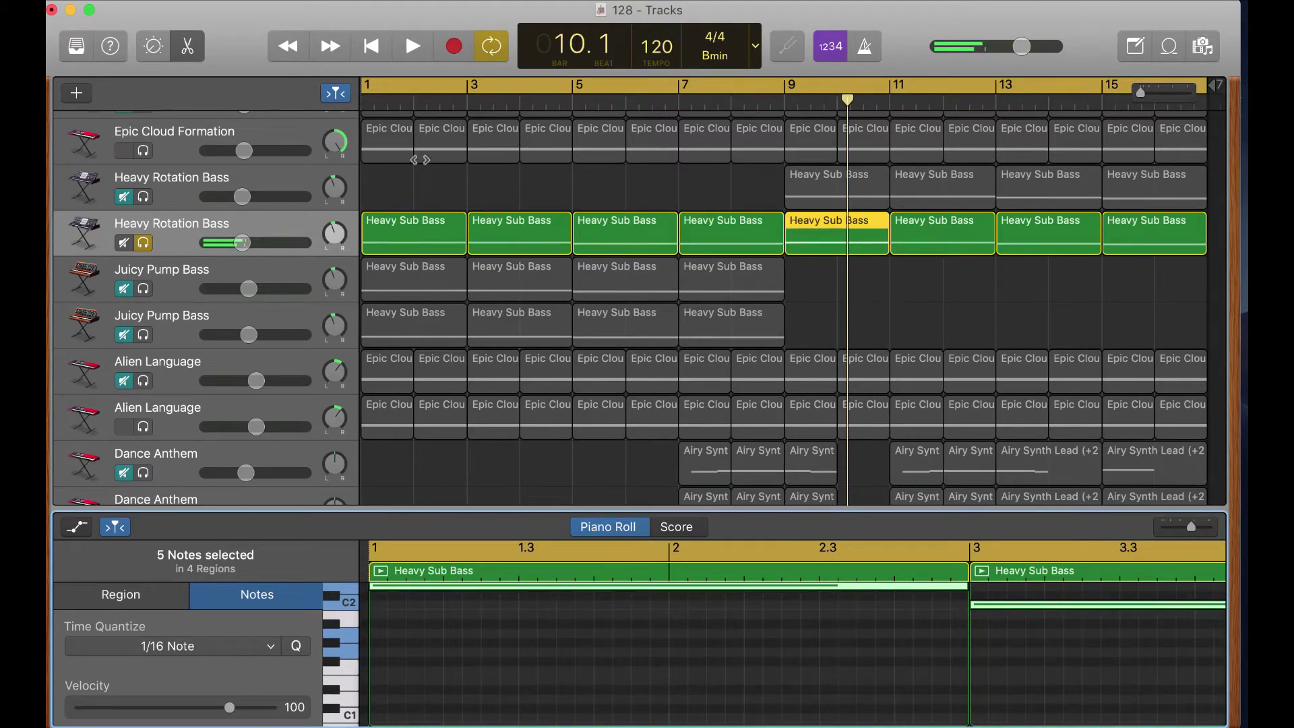
Step: Turn off solo on the Heavy Rotation Bass track and play the whole mix from the beginning
{"action": "left_click", "coordinate": [372, 52]}
{"action": "left_click", "coordinate": [144, 242]}
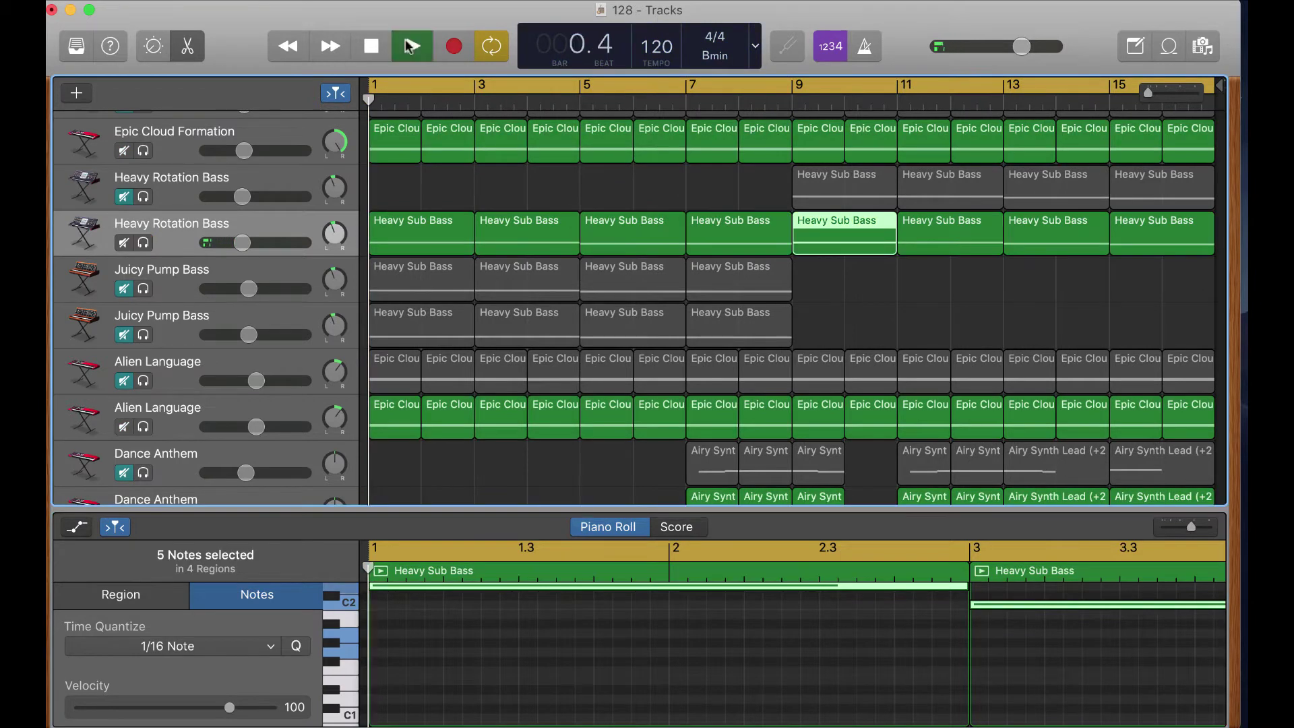
{"action": "scroll", "coordinate": [495, 644], "scroll_direction": "up", "scroll_amount": 3}
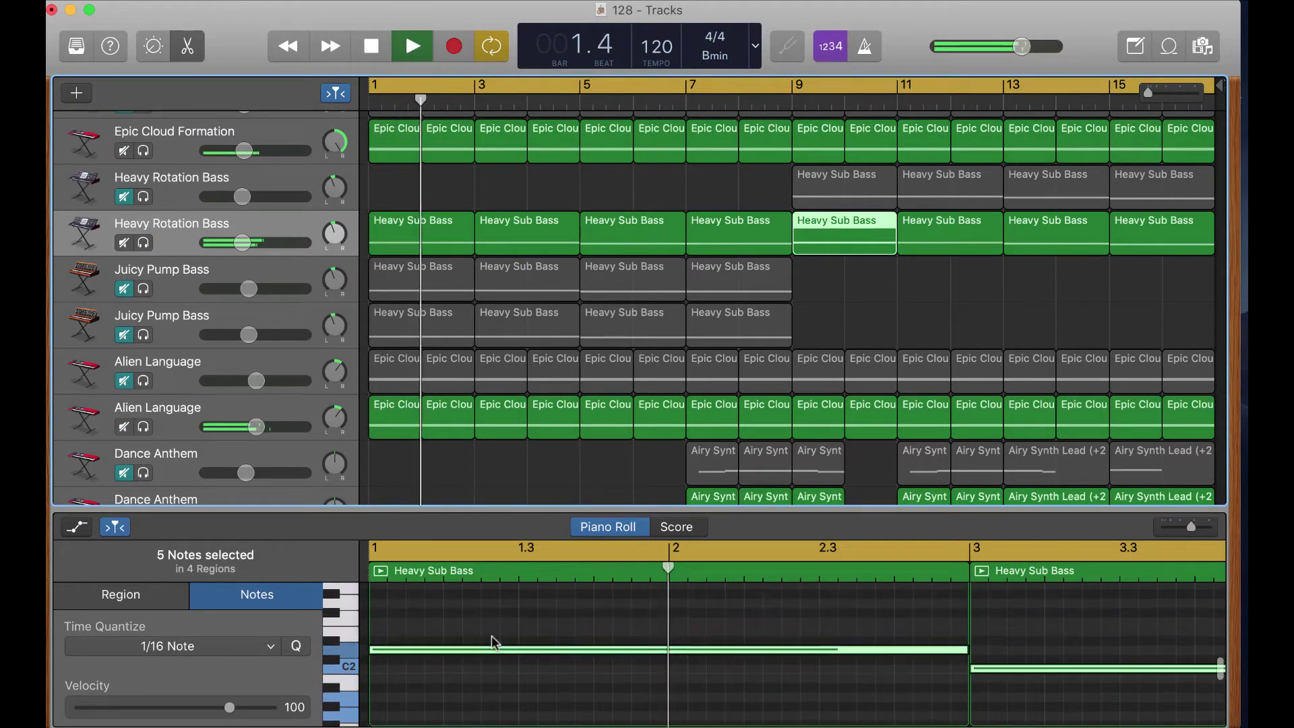
{"action": "scroll", "coordinate": [496, 644], "scroll_direction": "right", "scroll_amount": 4}
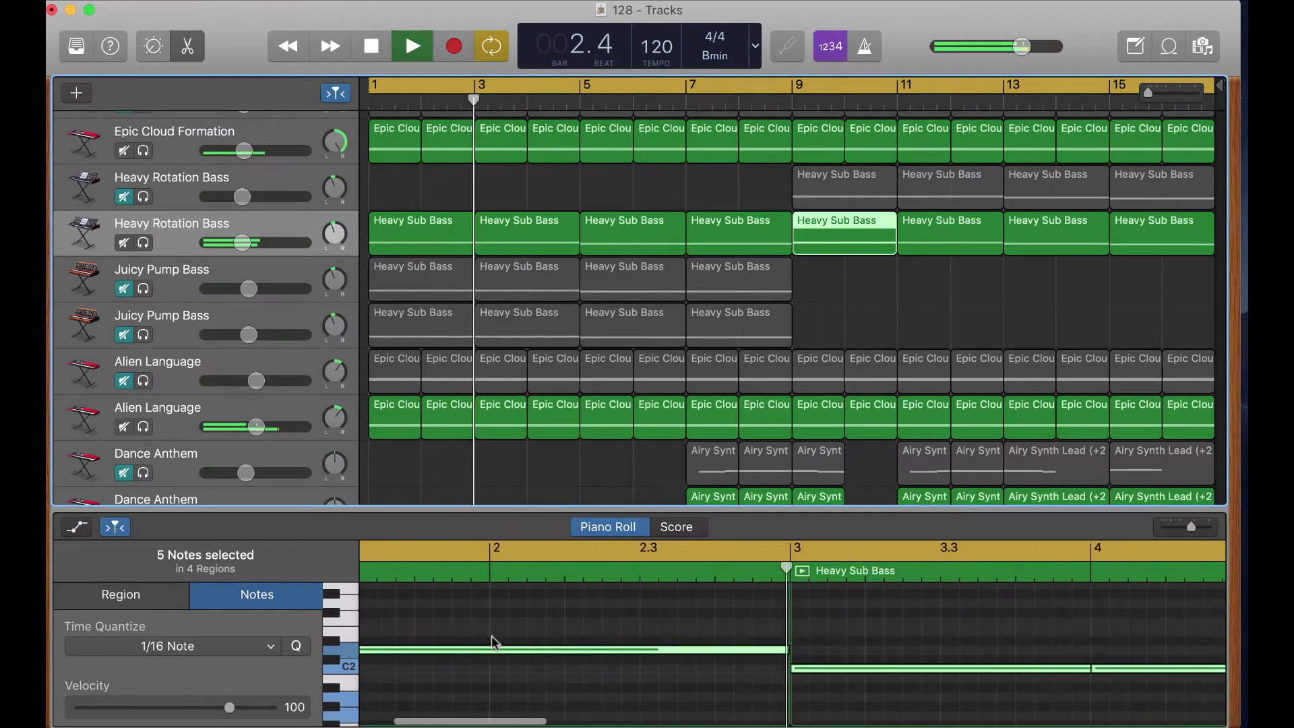
Step: Lower the volume of the unmuted Heavy Rotation Bass track slightly and deselect its bar 9 region
{"action": "left_click_drag", "start_coordinate": [242, 243], "coordinate": [240, 243]}
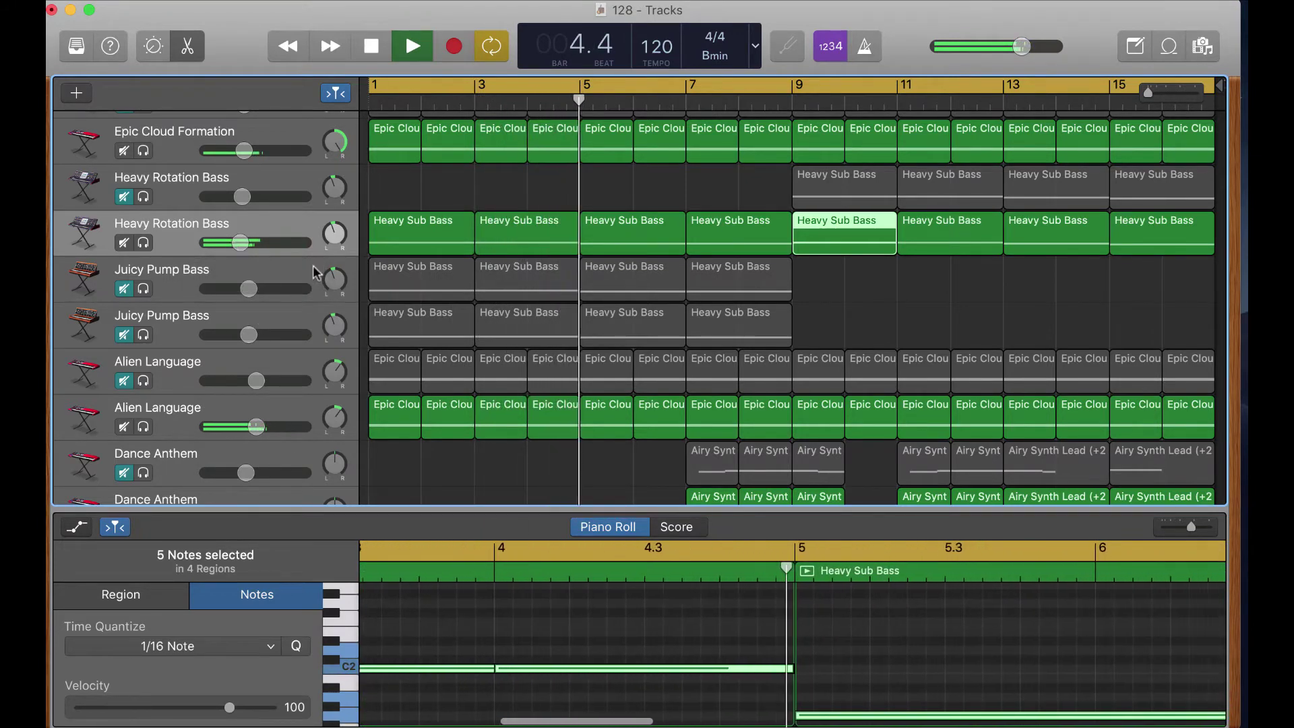
{"action": "scroll", "coordinate": [515, 364], "scroll_direction": "up", "scroll_amount": 1}
{"action": "scroll", "coordinate": [515, 364], "scroll_direction": "up", "scroll_amount": 3}
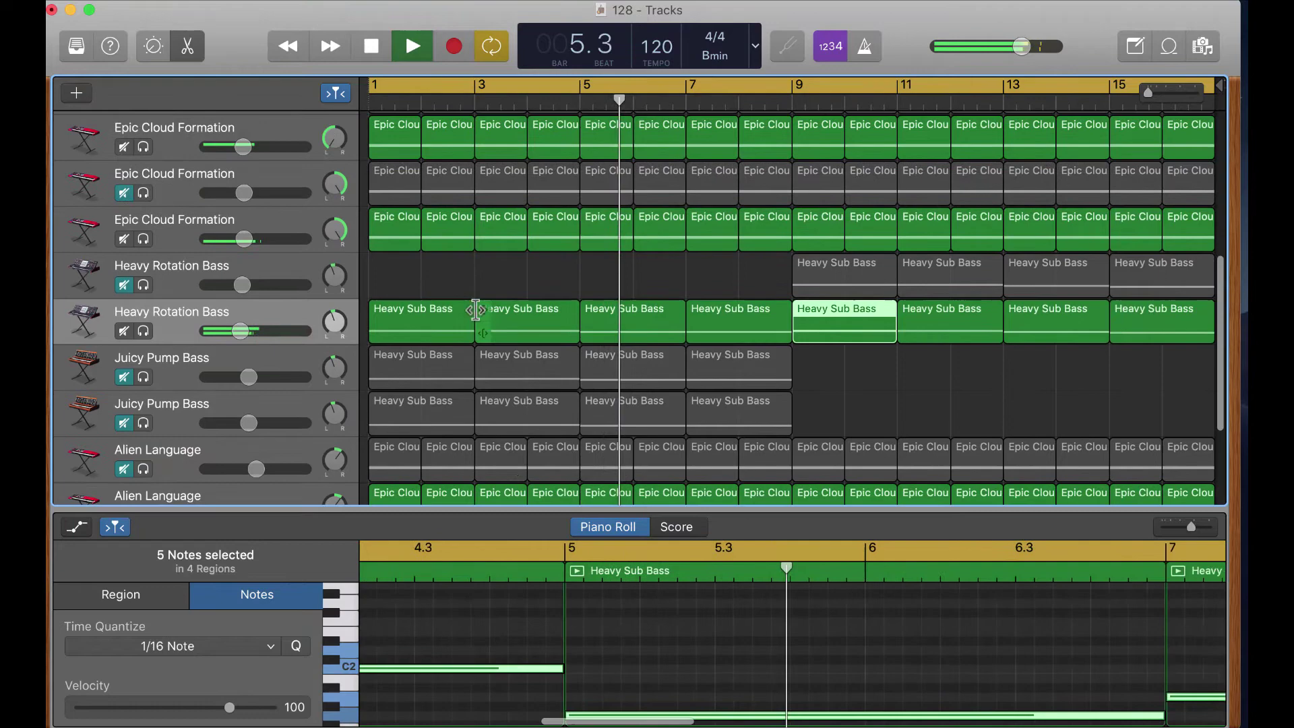
{"action": "left_click", "coordinate": [456, 282]}
{"action": "scroll", "coordinate": [449, 383], "scroll_direction": "down", "scroll_amount": 3}
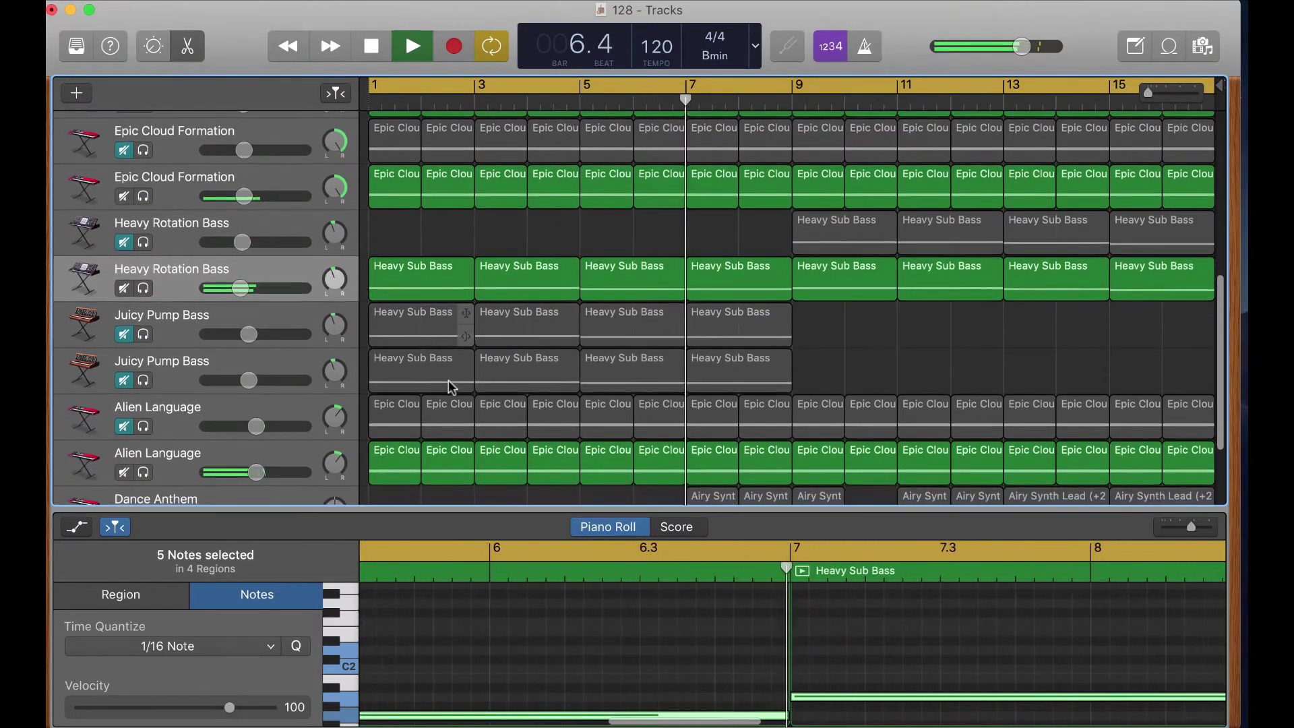
{"action": "scroll", "coordinate": [448, 380], "scroll_direction": "down", "scroll_amount": 2}
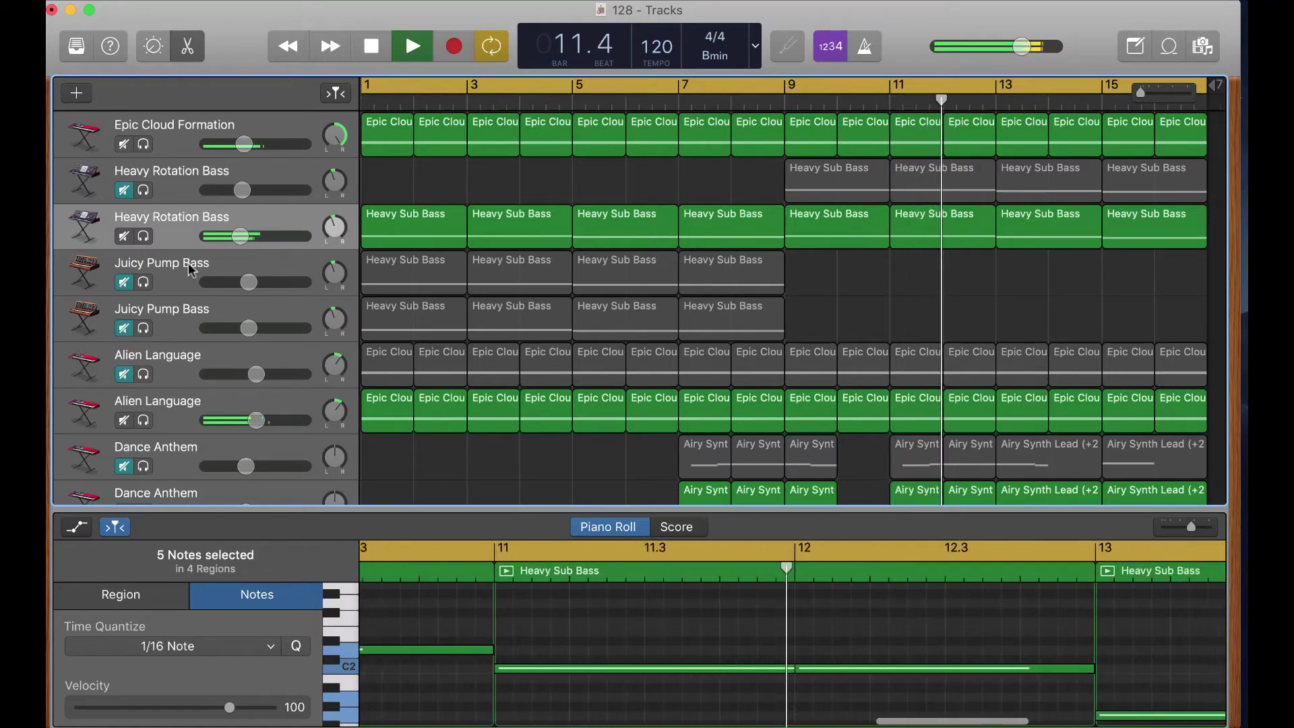
Step: Show the EQ of the unmuted Modern 909 track above the Modern 808 tracks, dismiss the overload alert and resume playback
{"action": "double_click", "coordinate": [173, 237]}
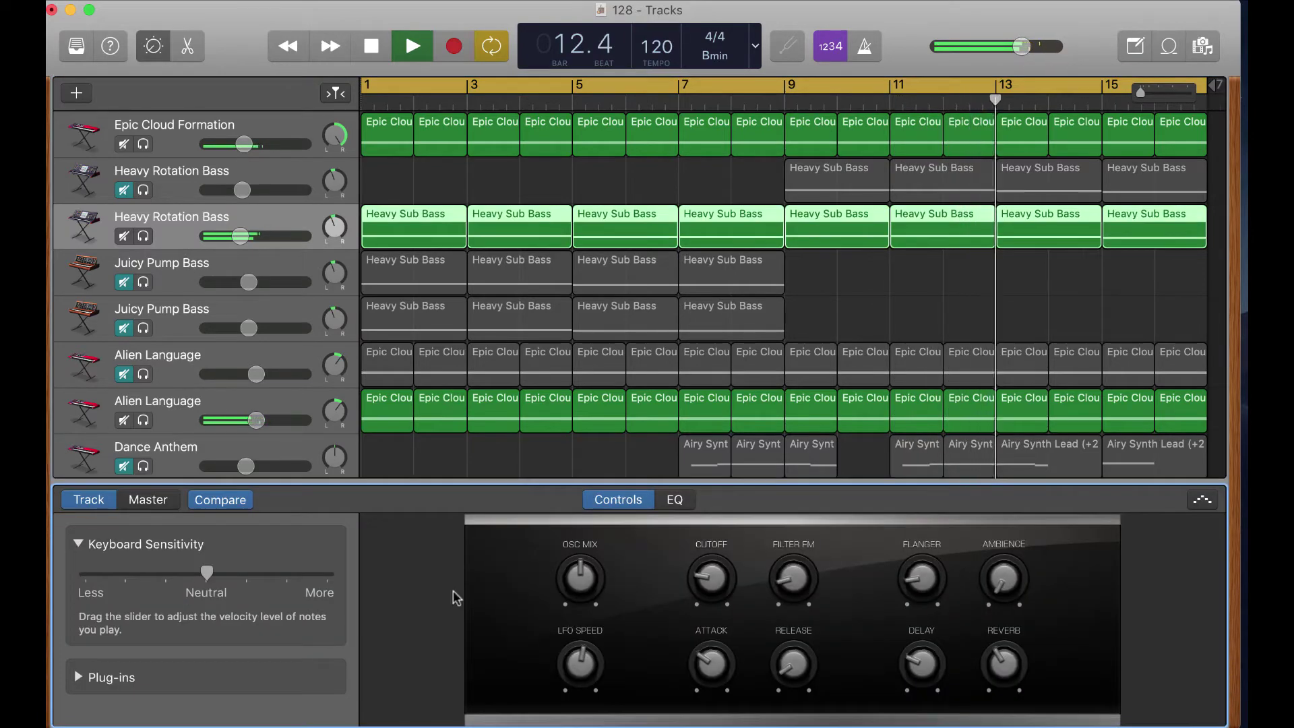
{"action": "scroll", "coordinate": [374, 302], "scroll_direction": "up", "scroll_amount": 4}
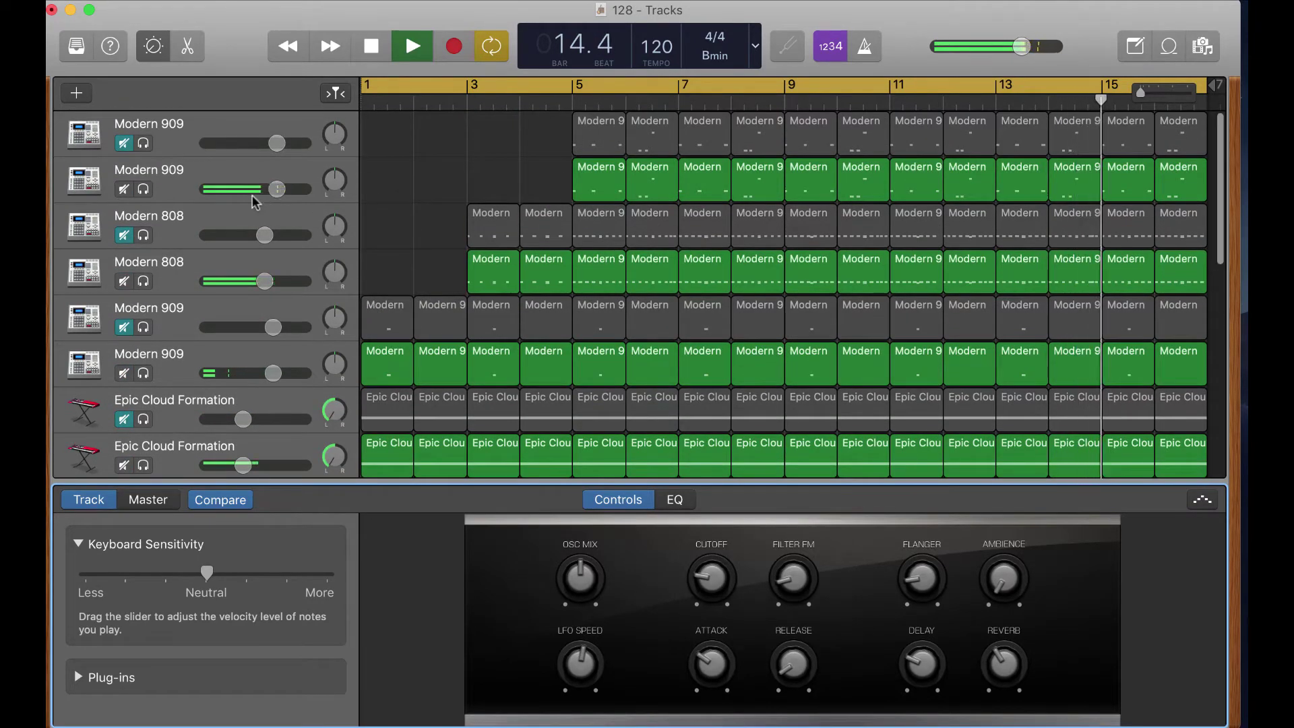
{"action": "left_click", "coordinate": [213, 163]}
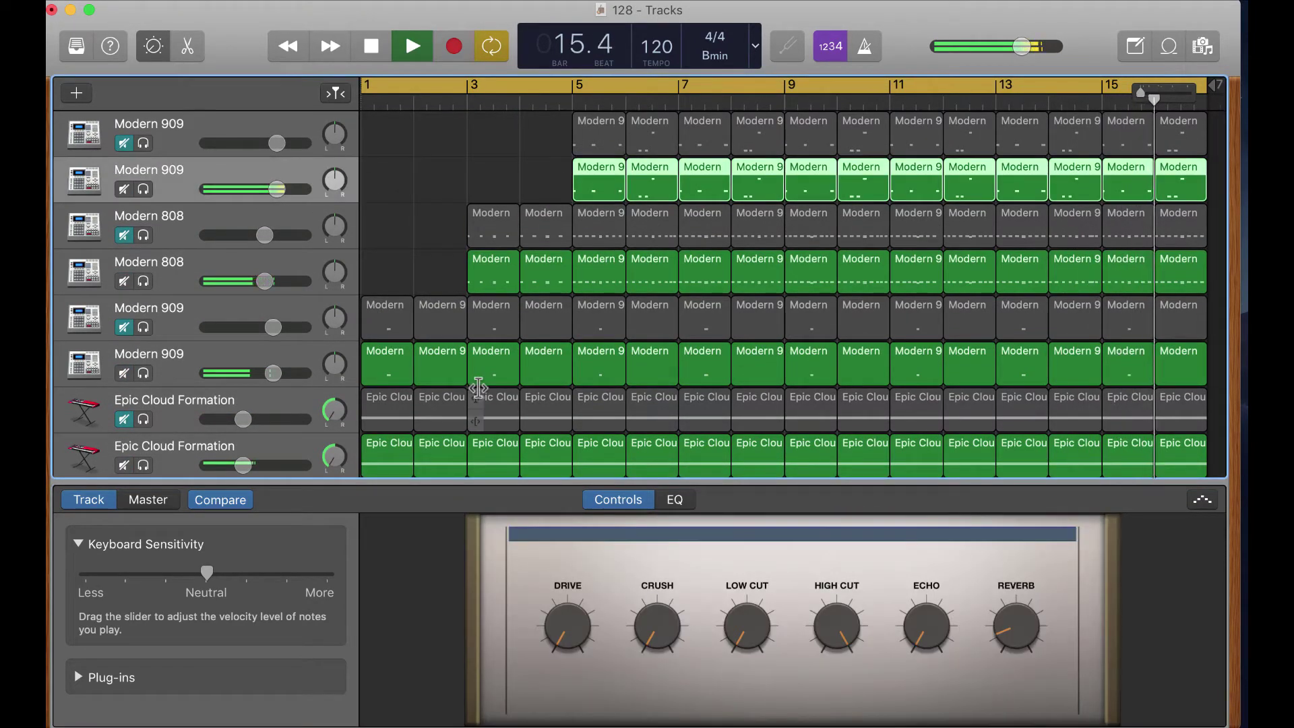
{"action": "left_click", "coordinate": [675, 499]}
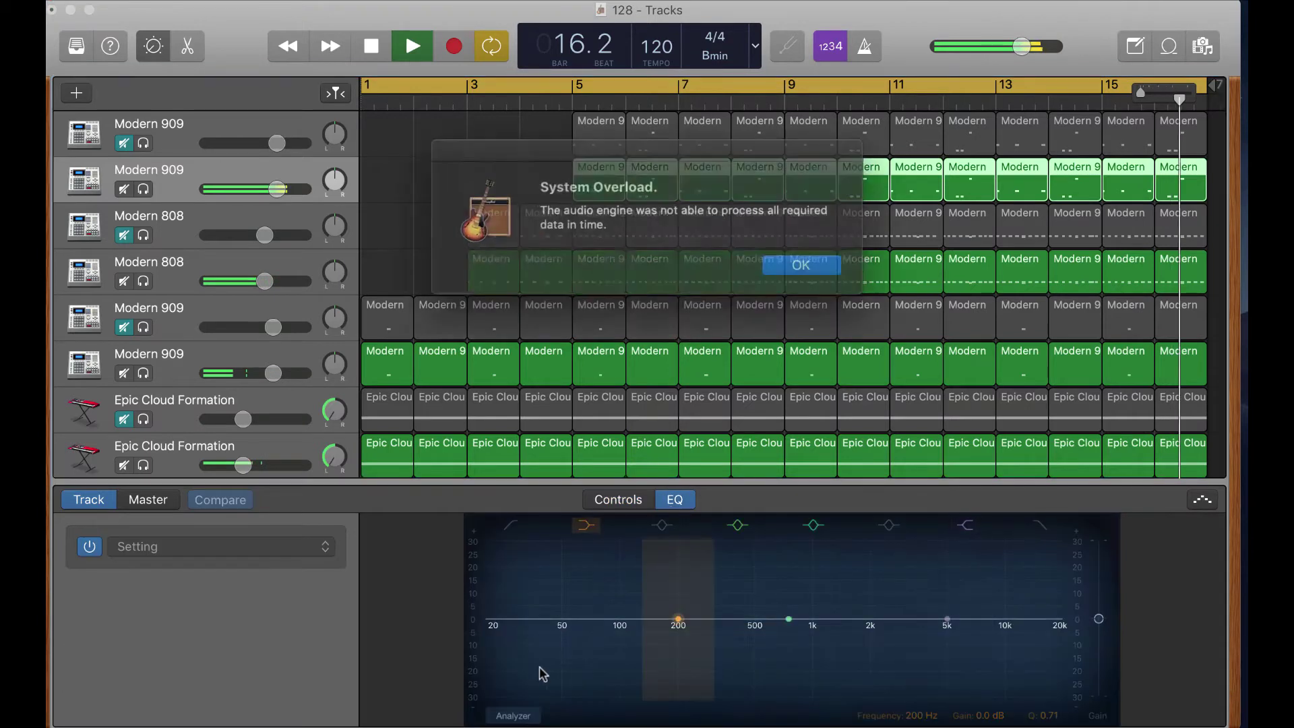
{"action": "left_click", "coordinate": [786, 262]}
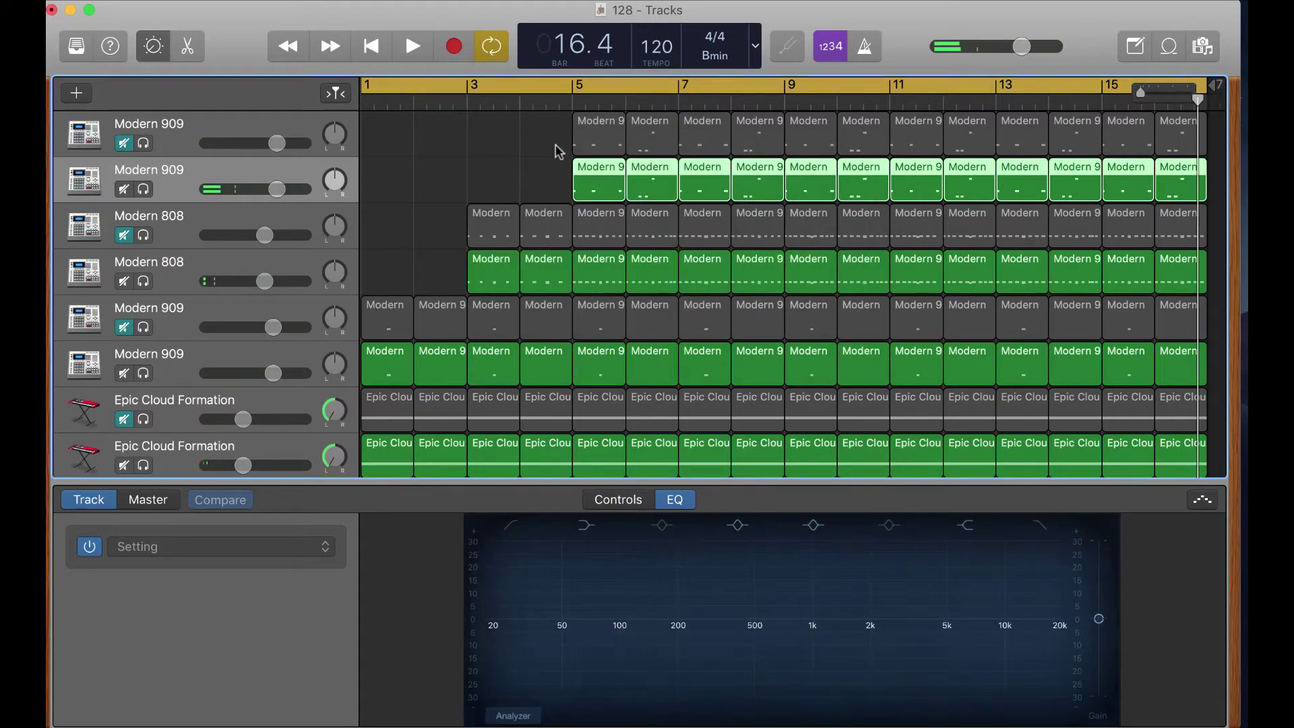
{"action": "left_click", "coordinate": [413, 46]}
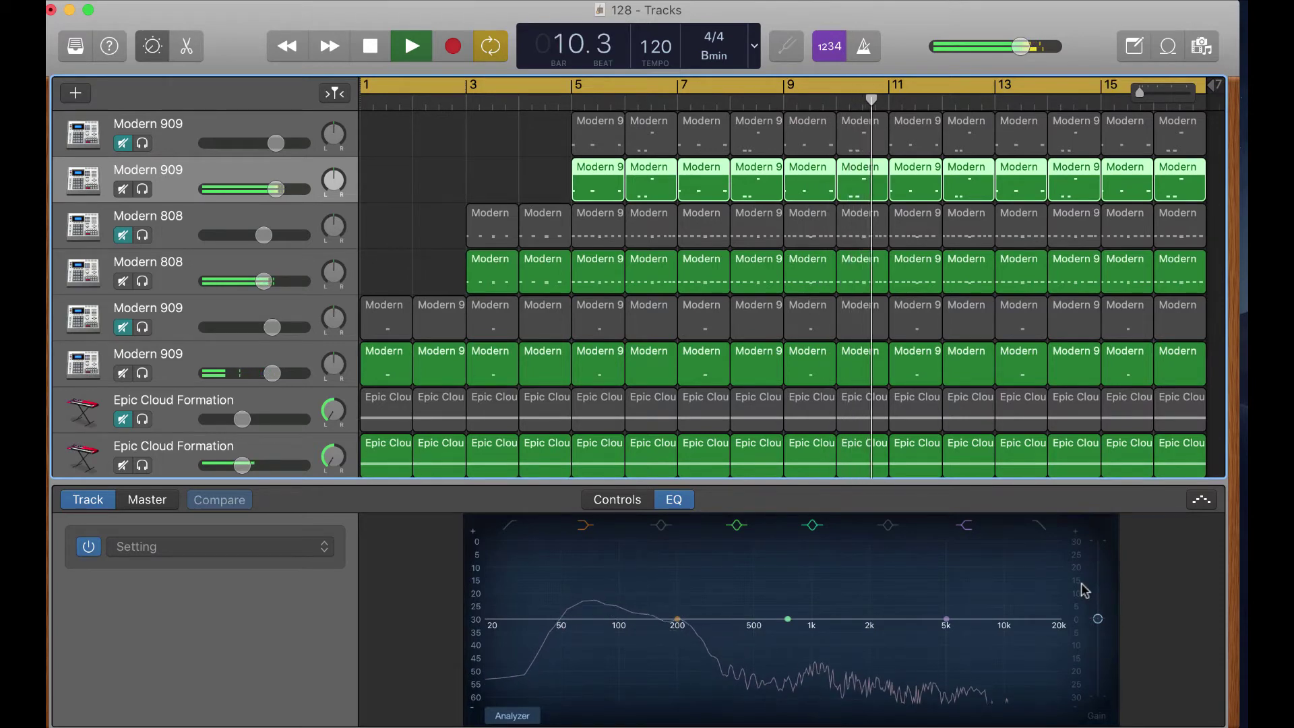
Step: In the unmuted Modern 808 track's EQ, add a high cut between 10 and 20 kHz and a low cut at about 490 Hz
{"action": "left_click", "coordinate": [280, 269]}
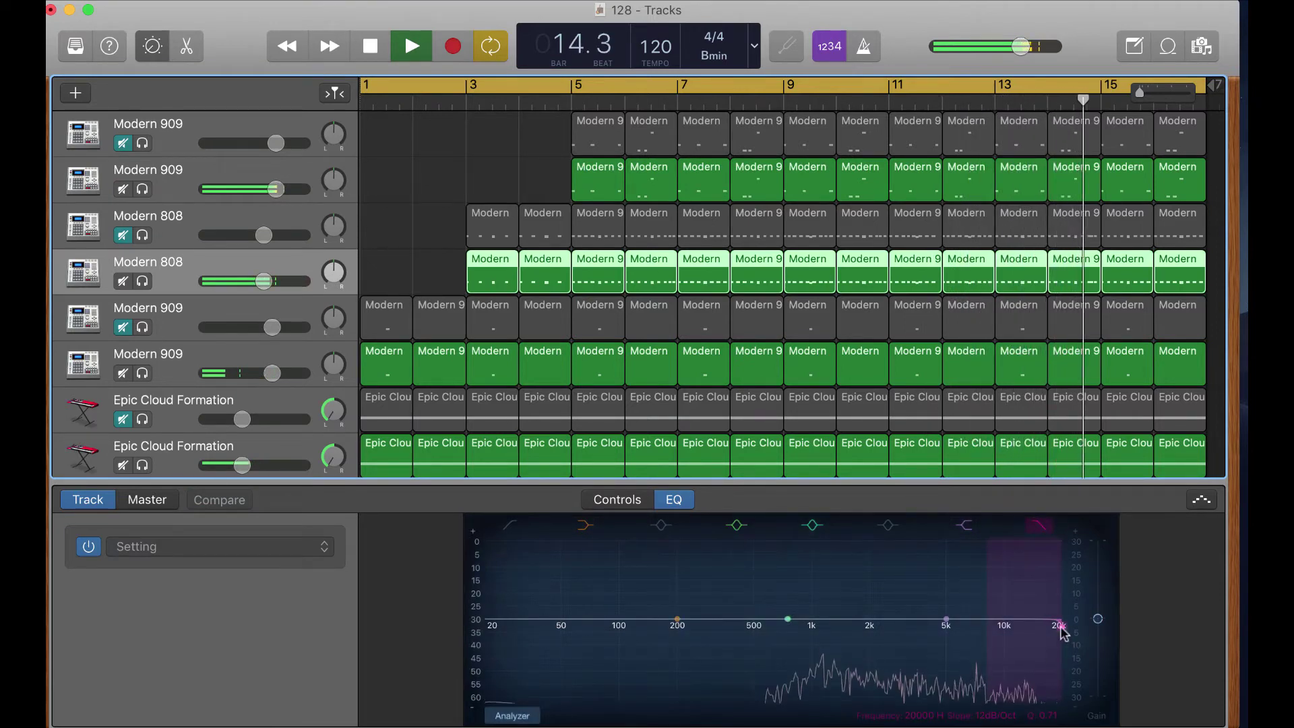
{"action": "left_click_drag", "start_coordinate": [1060, 625], "coordinate": [1036, 630]}
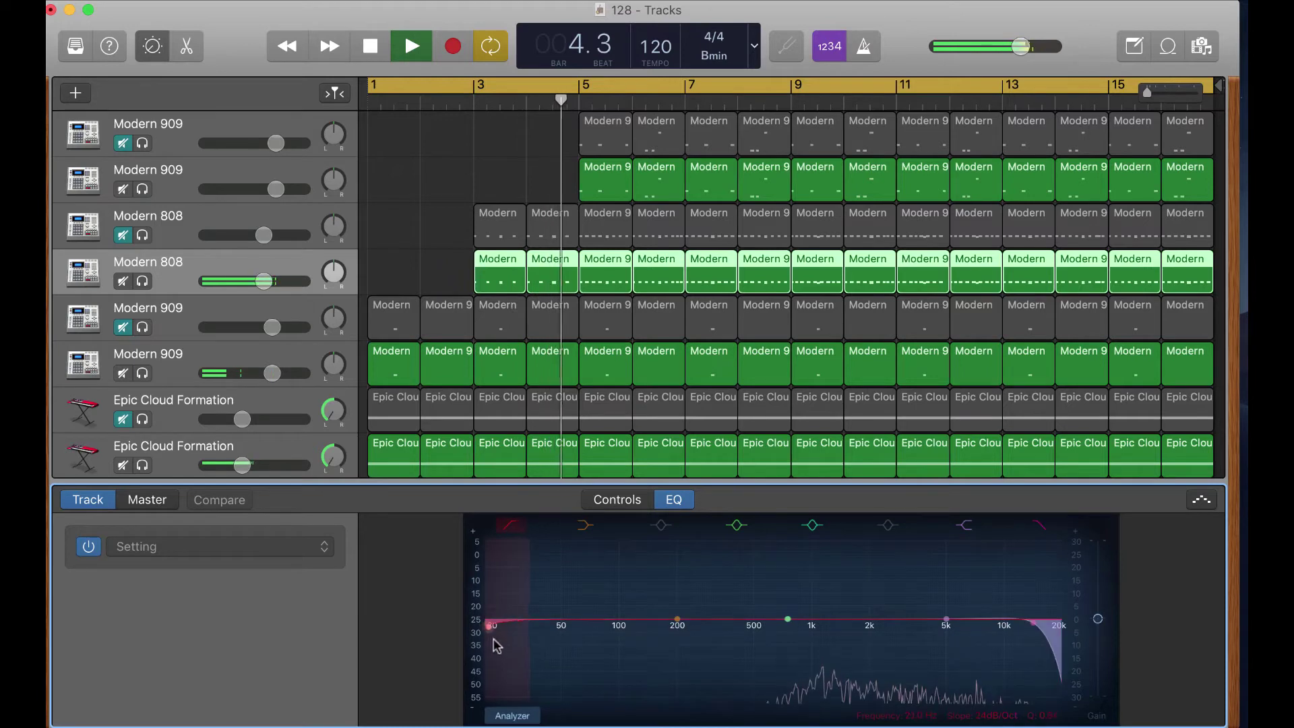
{"action": "left_click_drag", "start_coordinate": [497, 645], "coordinate": [777, 634]}
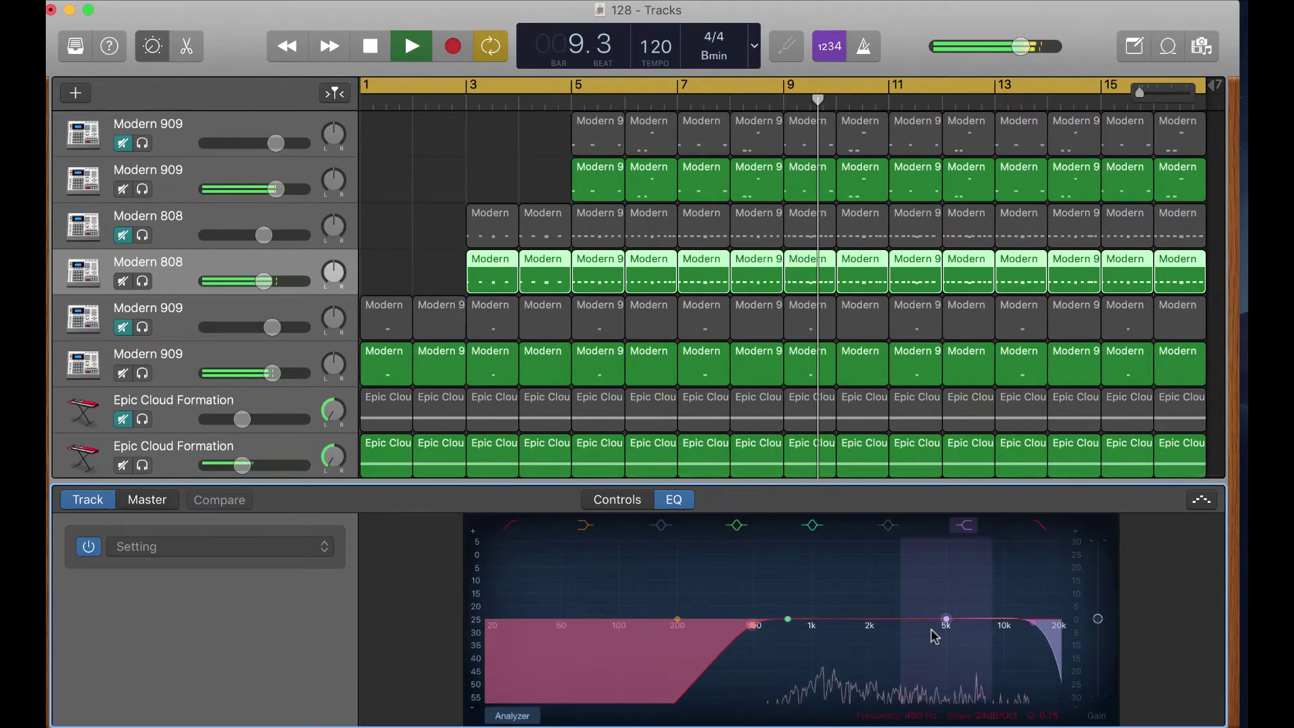
Step: Shape a wide mid dip in the Modern 808 EQ at 3000 Hz with -12.0 dB gain and a Q of 1.00
{"action": "left_click_drag", "start_coordinate": [946, 620], "coordinate": [947, 625]}
{"action": "left_click_drag", "start_coordinate": [788, 619], "coordinate": [921, 647]}
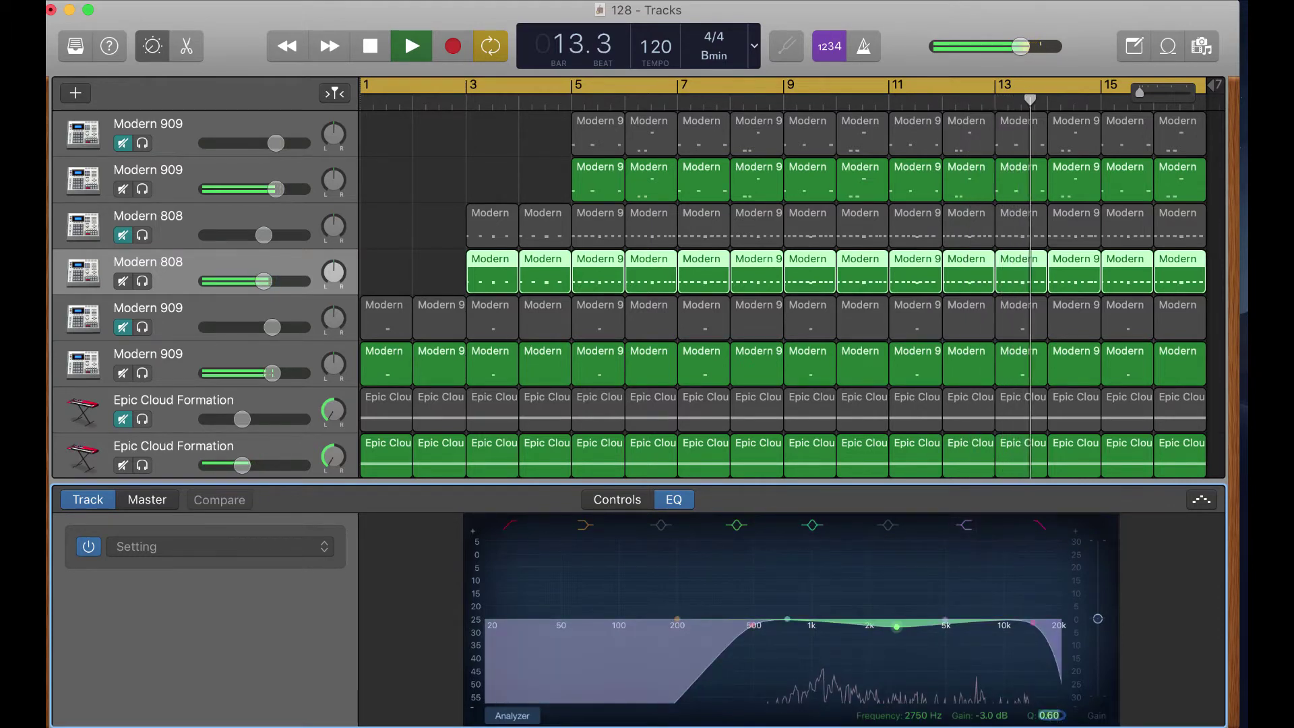
{"action": "left_click_drag", "start_coordinate": [1054, 715], "coordinate": [1052, 705]}
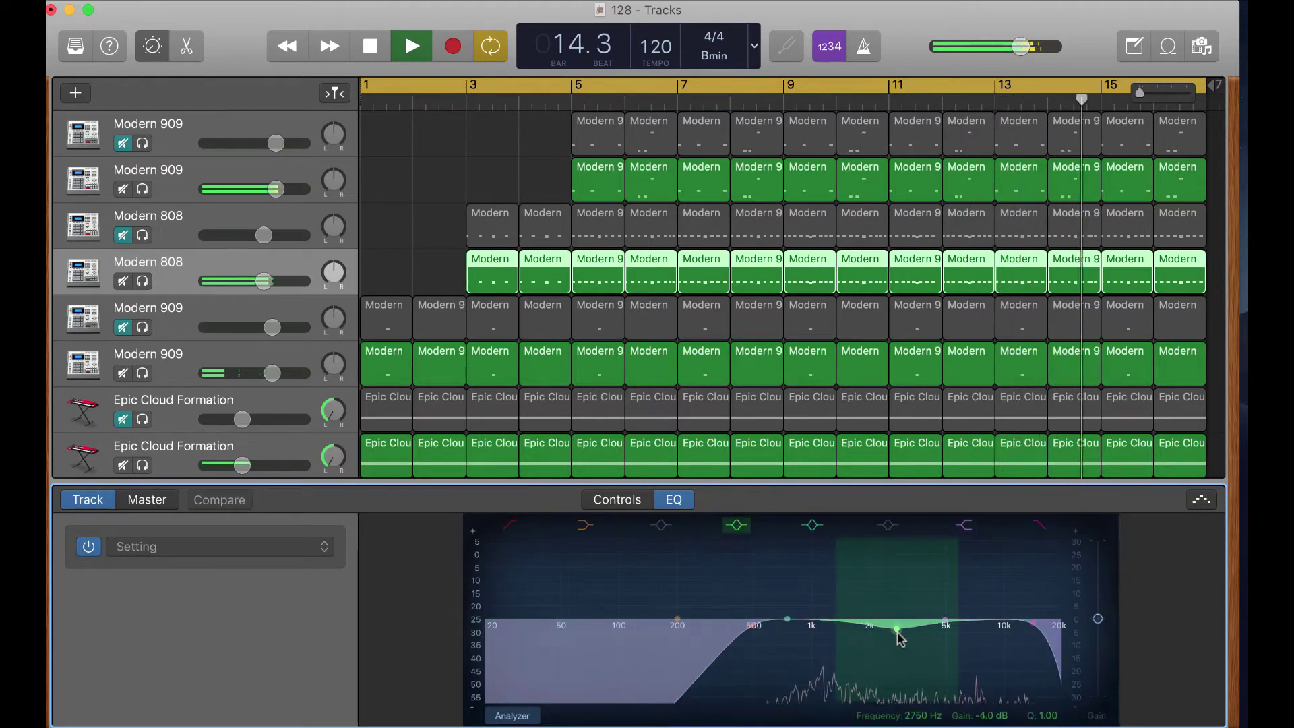
{"action": "left_click_drag", "start_coordinate": [901, 631], "coordinate": [905, 657]}
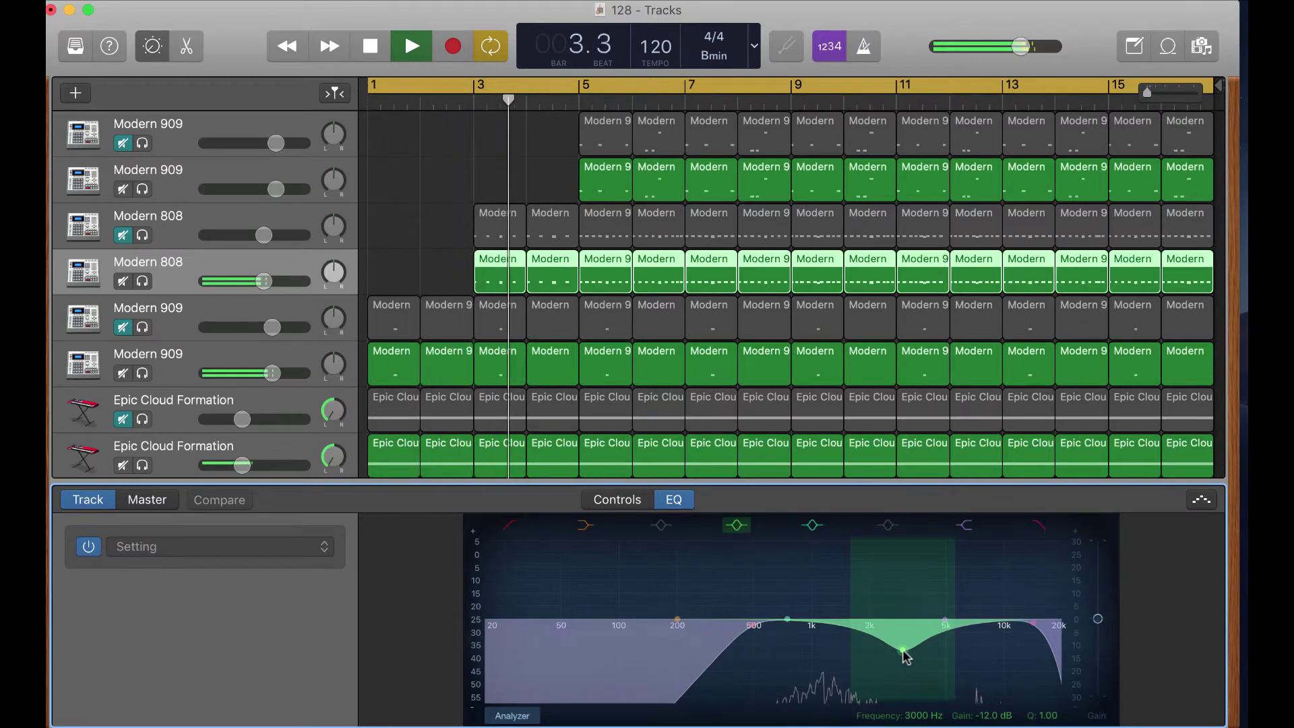
Step: Nudge the Modern 808 mid dip, and give the unmuted Modern 909 track below it a low cut near 445 Hz and high cut near 16 kHz
{"action": "left_click_drag", "start_coordinate": [905, 656], "coordinate": [902, 651]}
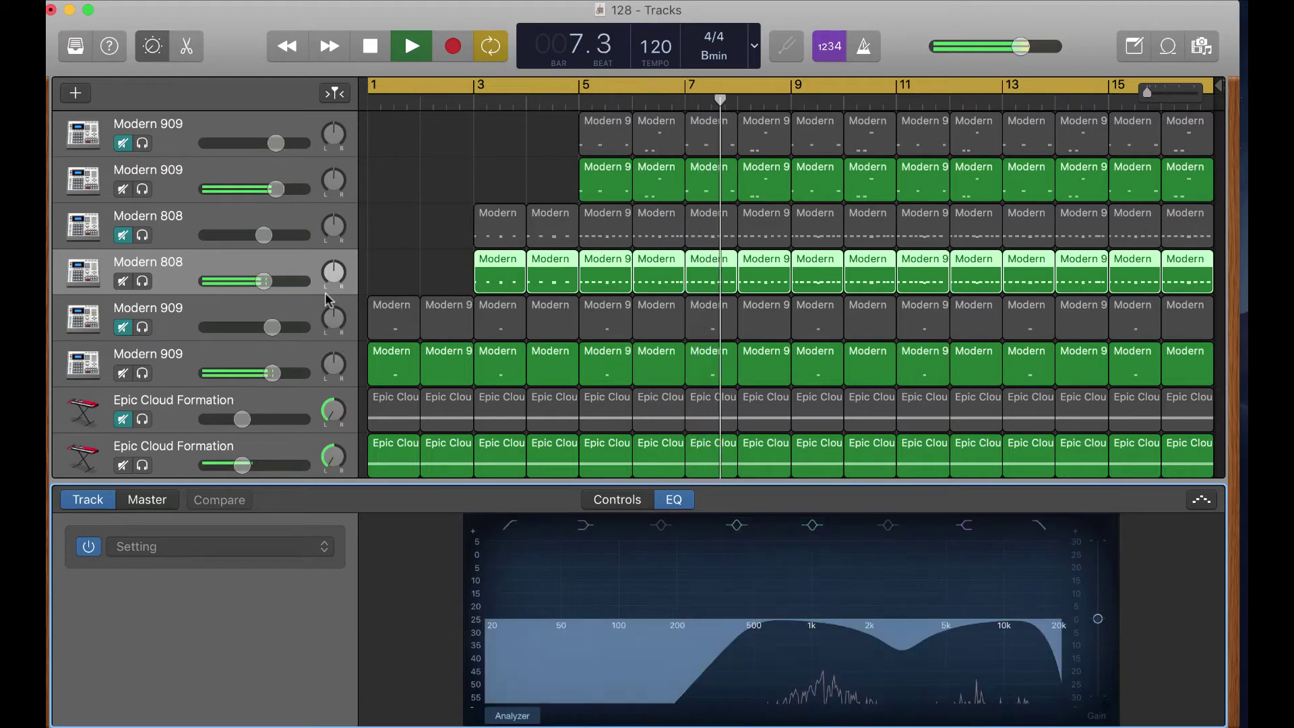
{"action": "left_click", "coordinate": [294, 357]}
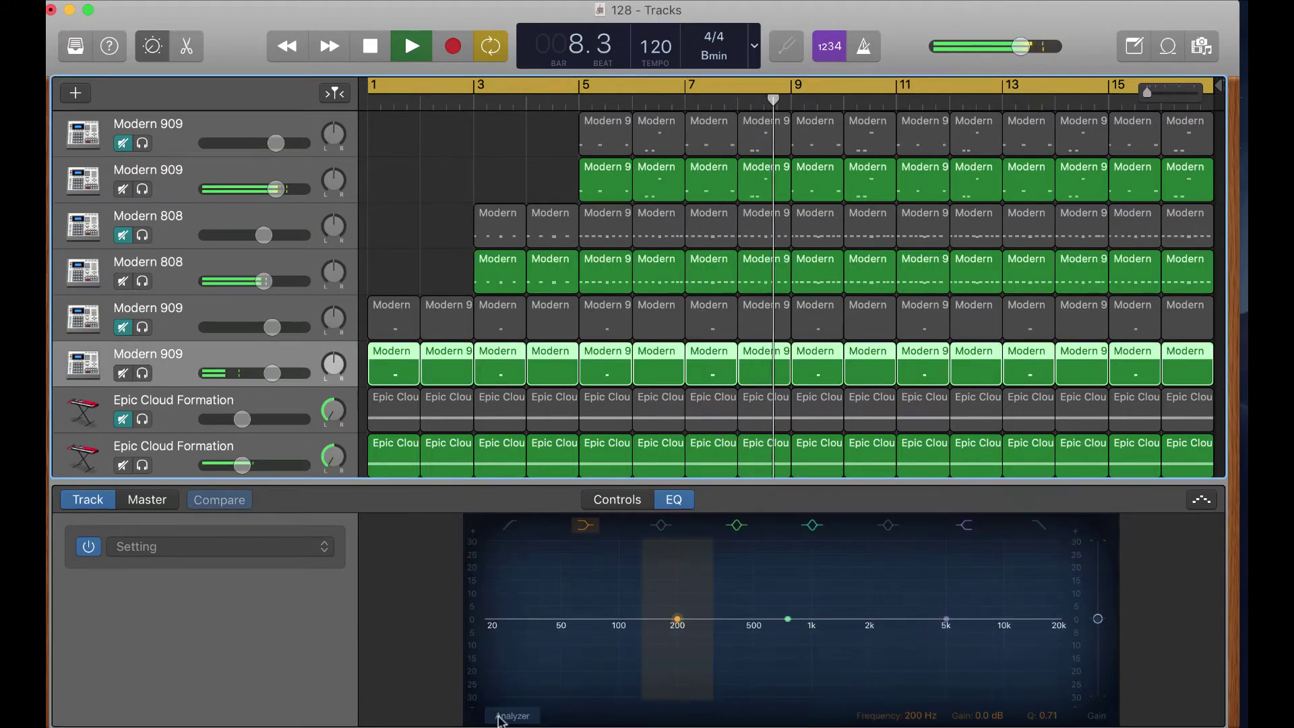
{"action": "left_click", "coordinate": [510, 525]}
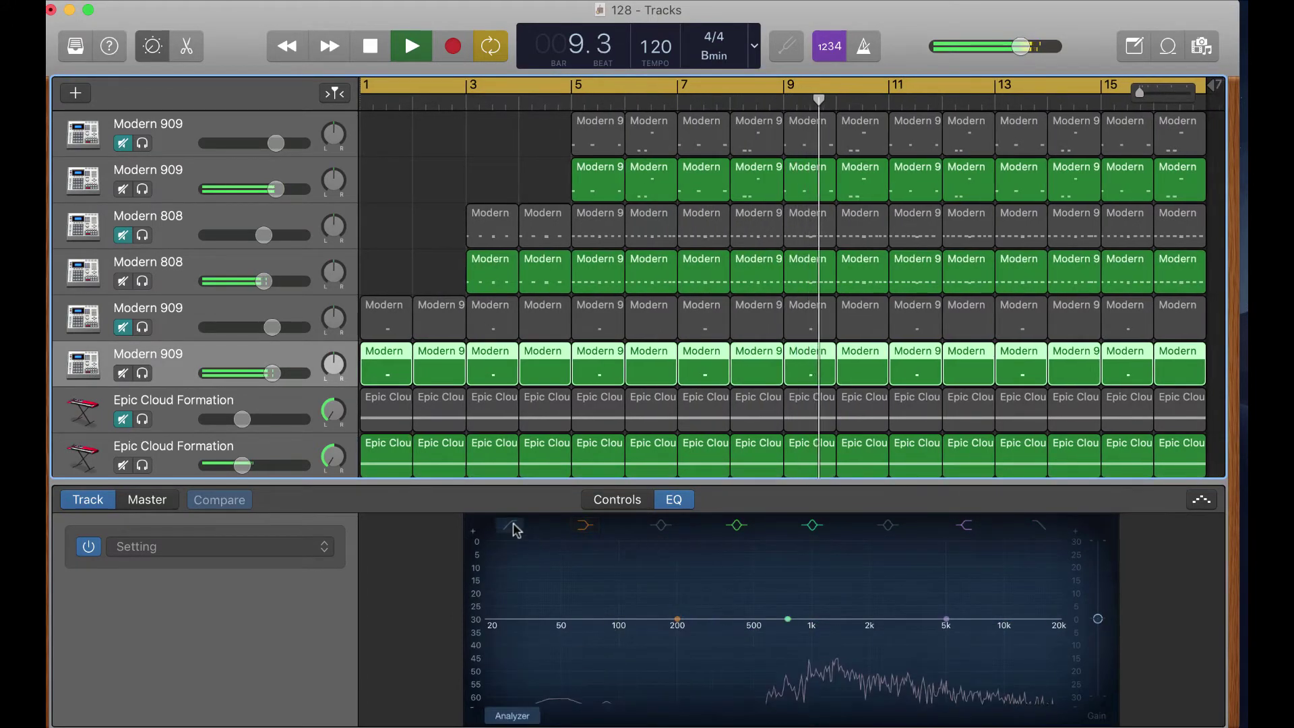
{"action": "left_click_drag", "start_coordinate": [491, 629], "coordinate": [769, 622]}
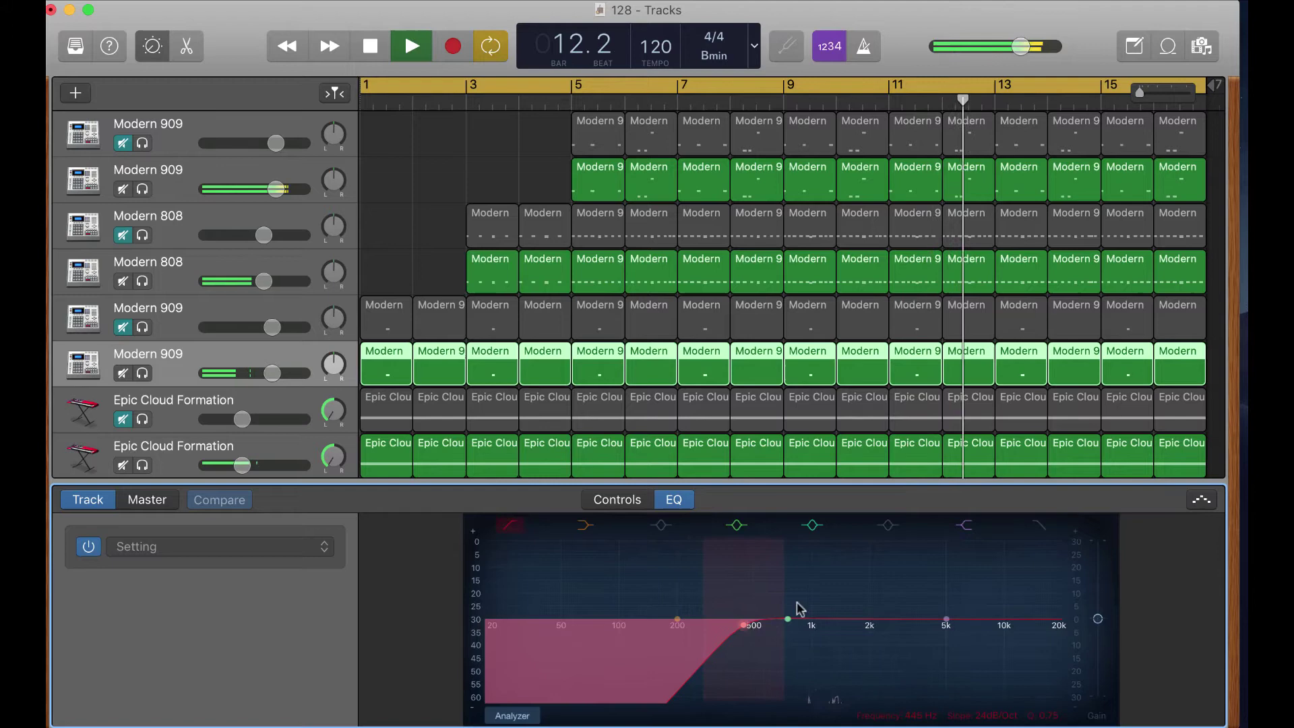
{"action": "left_click", "coordinate": [1039, 525]}
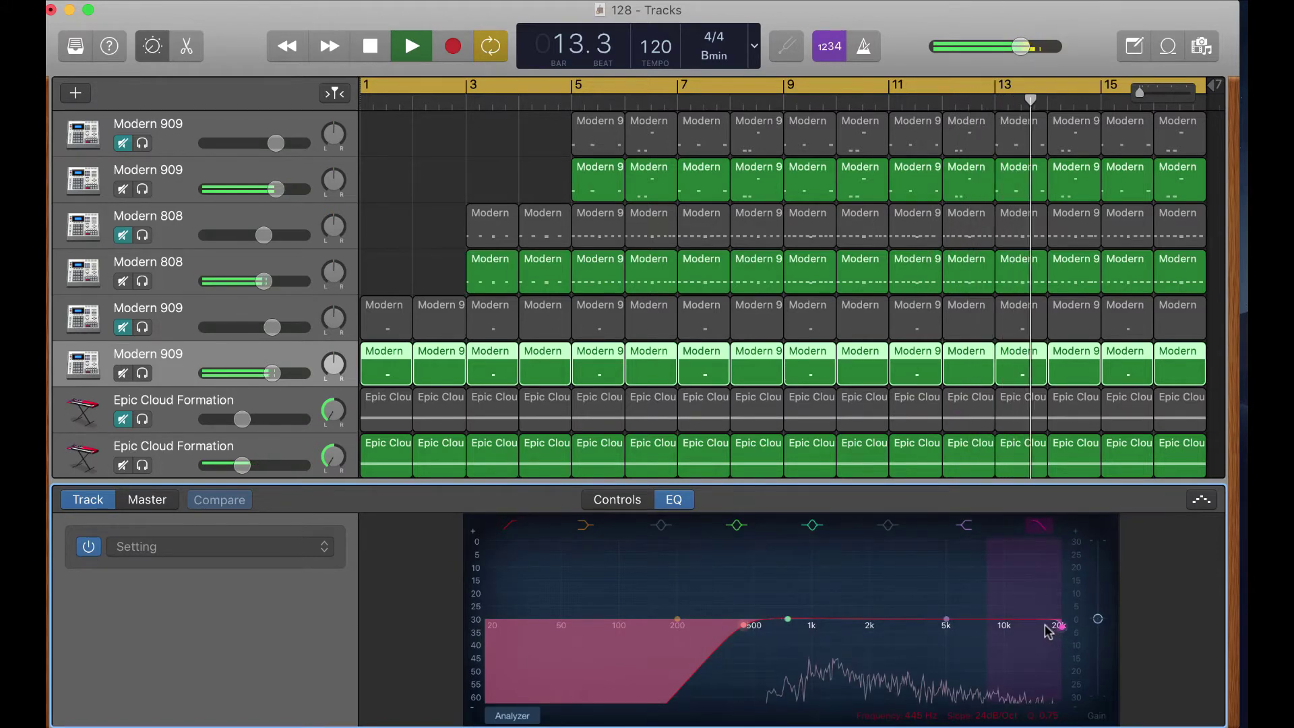
{"action": "left_click_drag", "start_coordinate": [1057, 624], "coordinate": [1040, 631]}
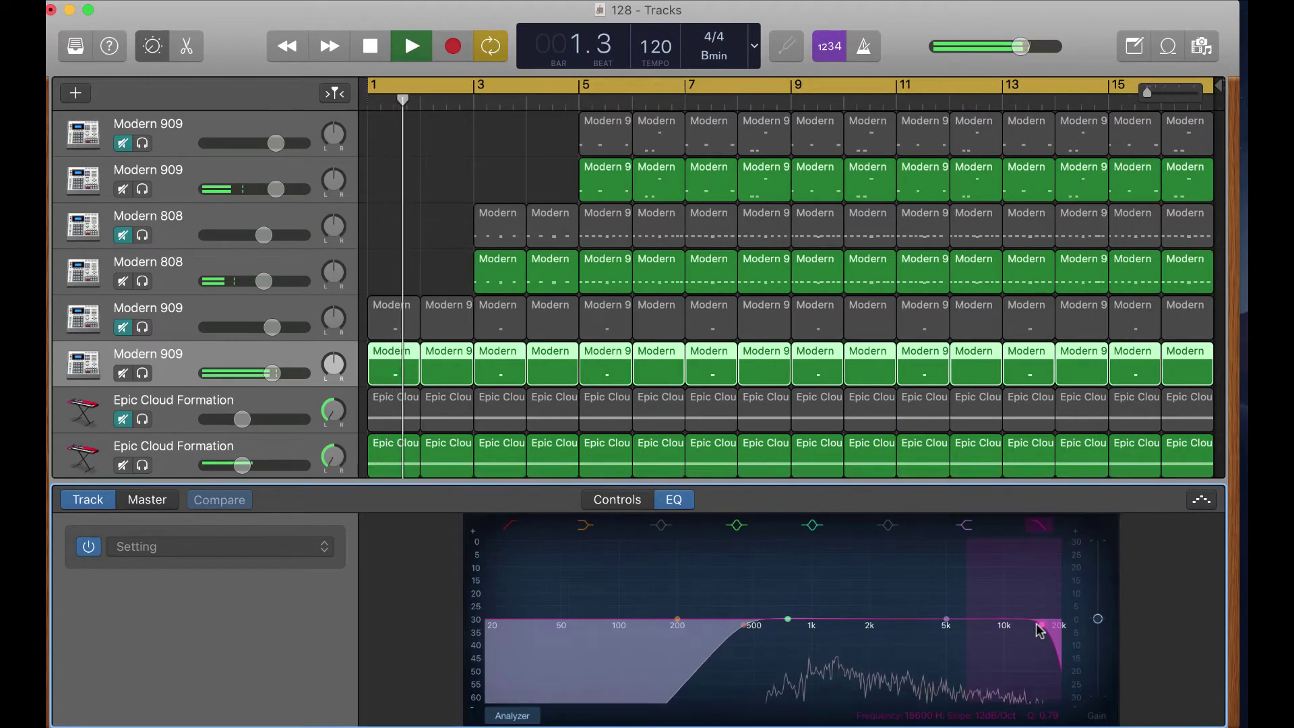
Step: In the EQ of the first unmuted Epic Cloud Formation track, add a low cut at about 115 Hz and a high cut at about 4600 Hz
{"action": "scroll", "coordinate": [398, 426], "scroll_direction": "down", "scroll_amount": 3}
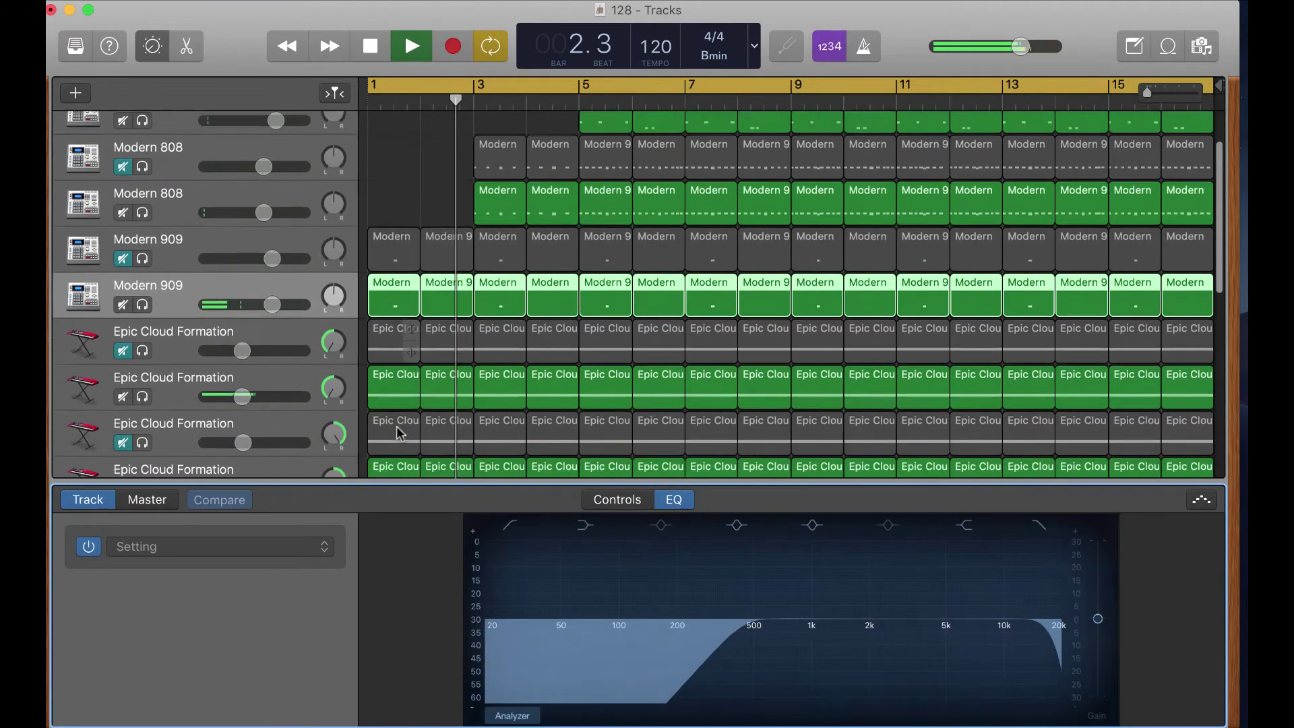
{"action": "left_click", "coordinate": [284, 363]}
{"action": "scroll", "coordinate": [388, 414], "scroll_direction": "down", "scroll_amount": 2}
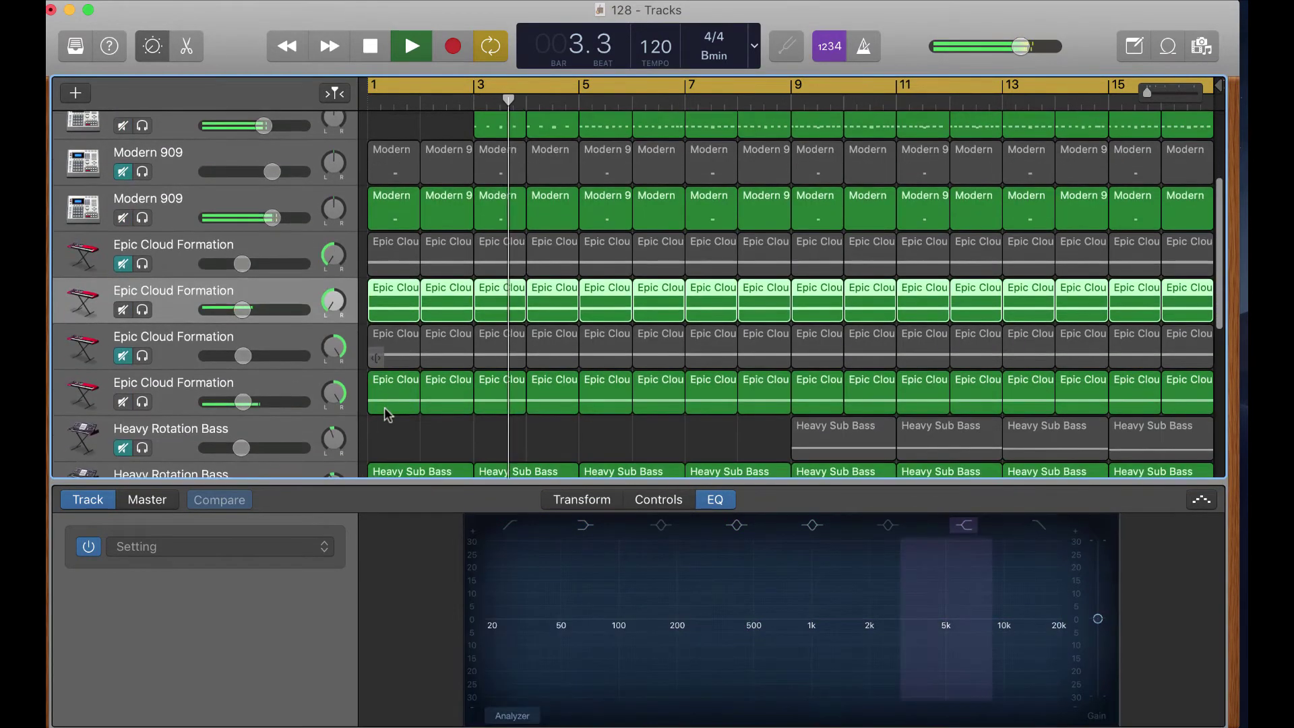
{"action": "scroll", "coordinate": [387, 415], "scroll_direction": "down", "scroll_amount": 1}
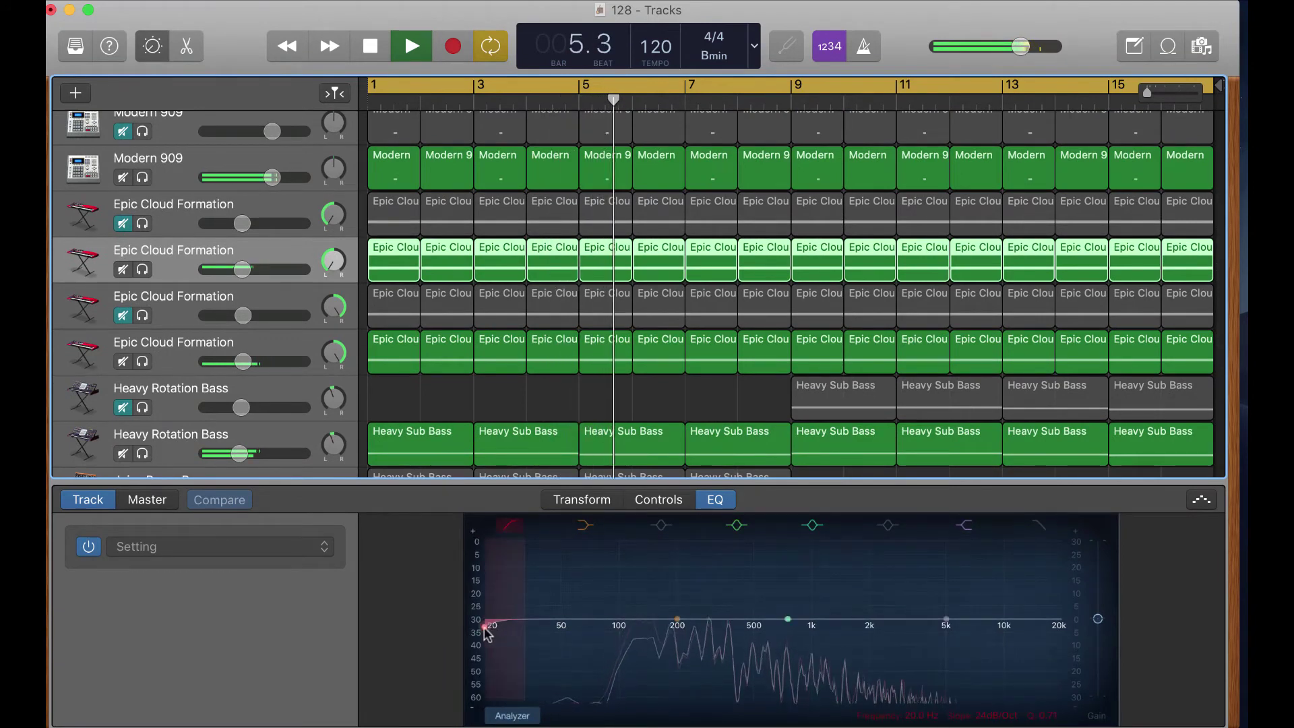
{"action": "left_click_drag", "start_coordinate": [486, 619], "coordinate": [629, 631]}
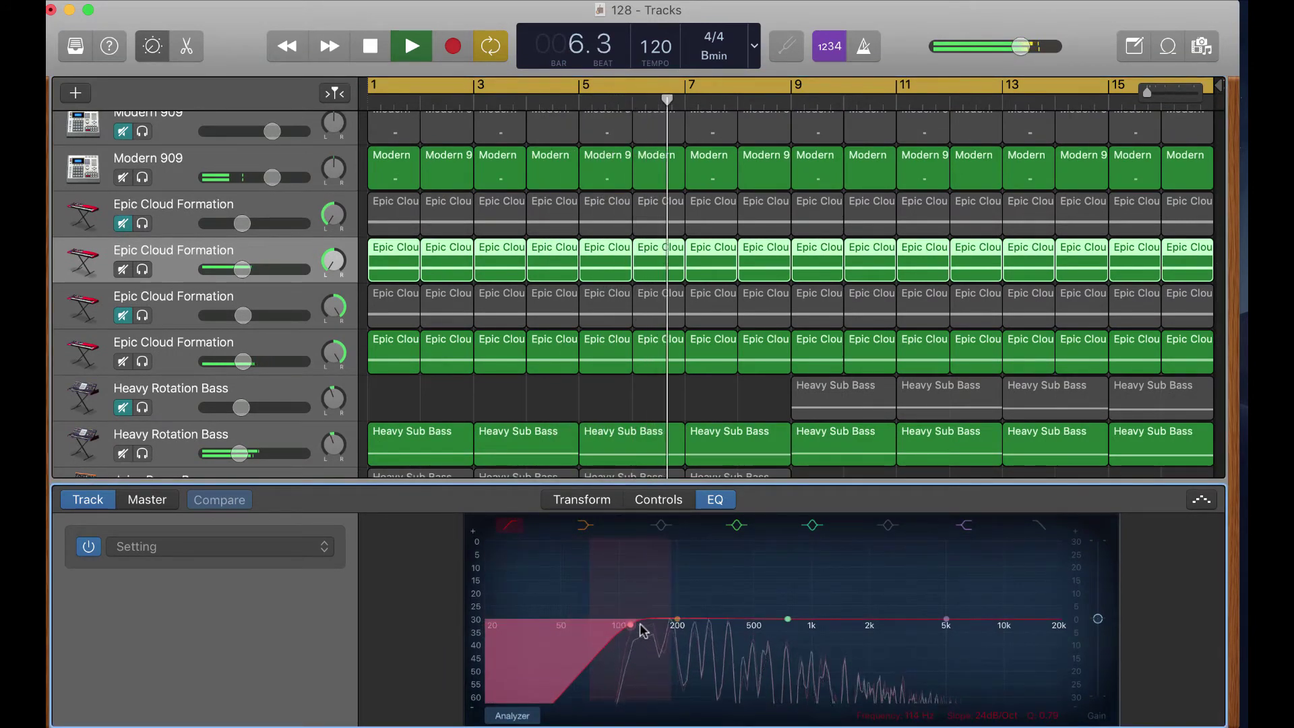
{"action": "left_click", "coordinate": [1039, 526]}
{"action": "left_click_drag", "start_coordinate": [1060, 627], "coordinate": [933, 630]}
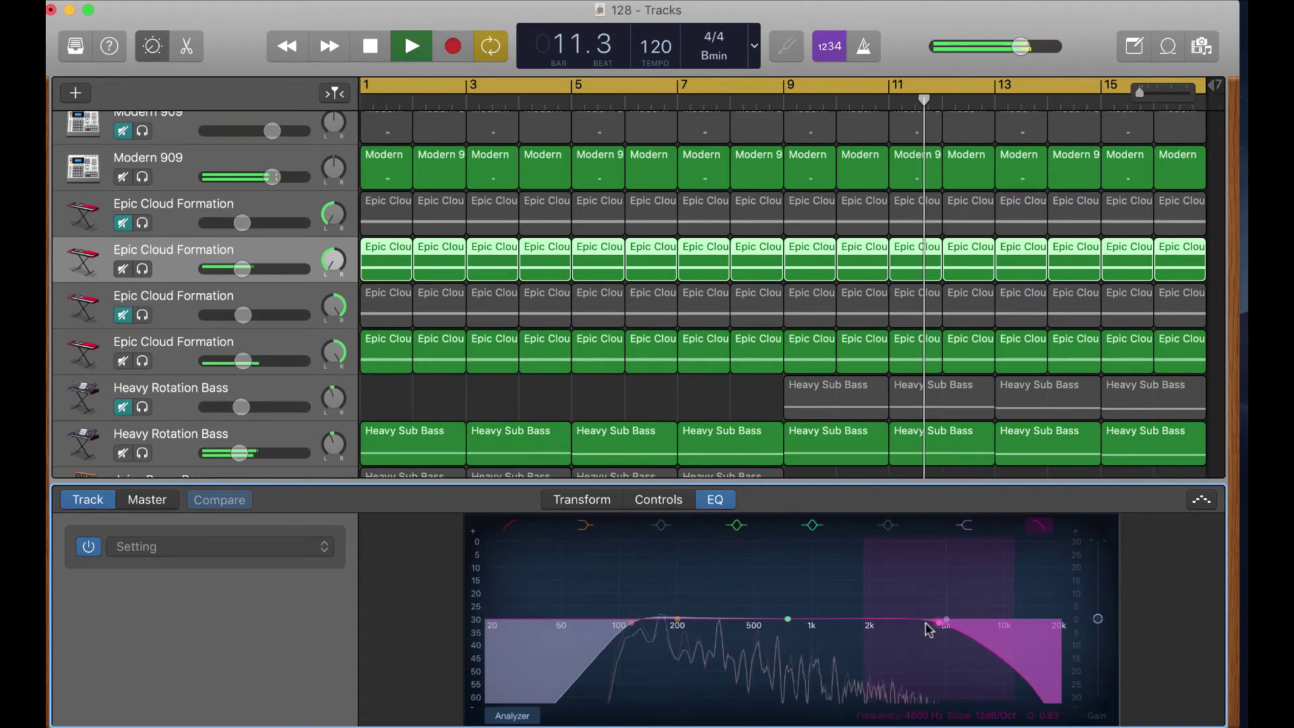
Step: Equalise the second unmuted Epic Cloud Formation track with a low cut near 90 Hz, a high cut near 3500 Hz and +1.0 dB overall gain
{"action": "left_click", "coordinate": [174, 359]}
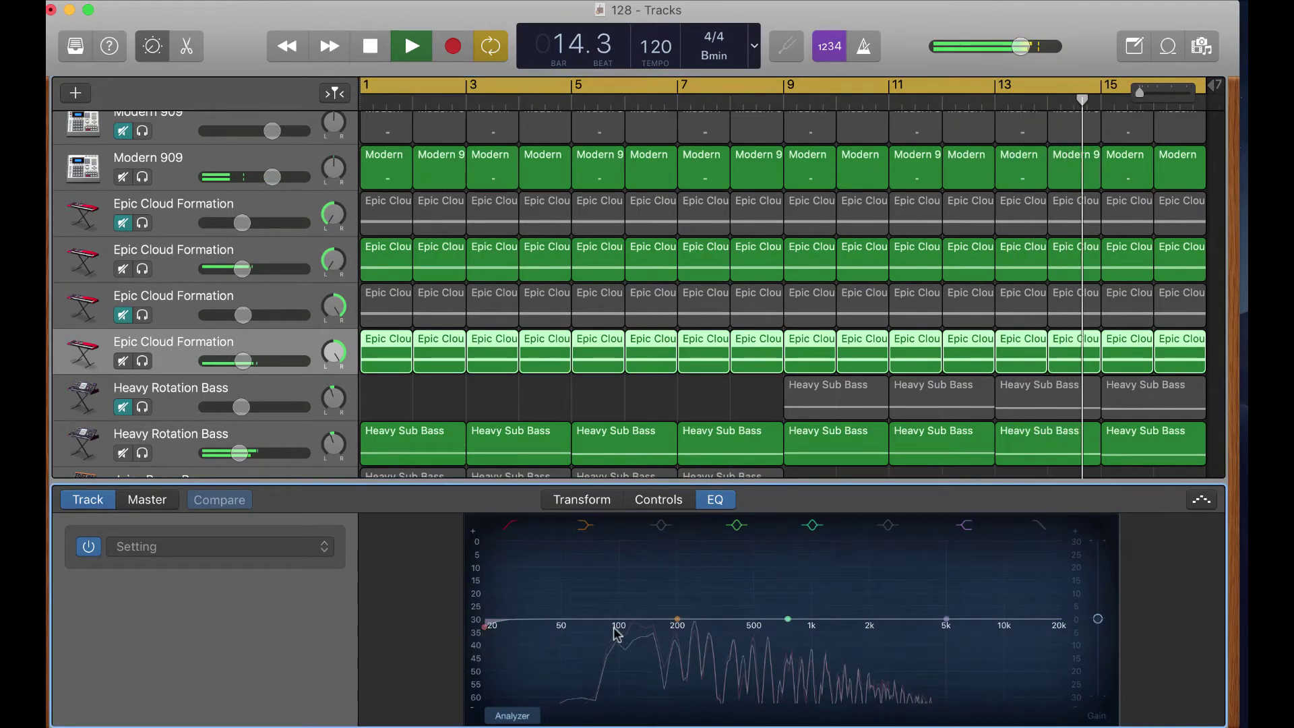
{"action": "left_click_drag", "start_coordinate": [489, 626], "coordinate": [622, 626]}
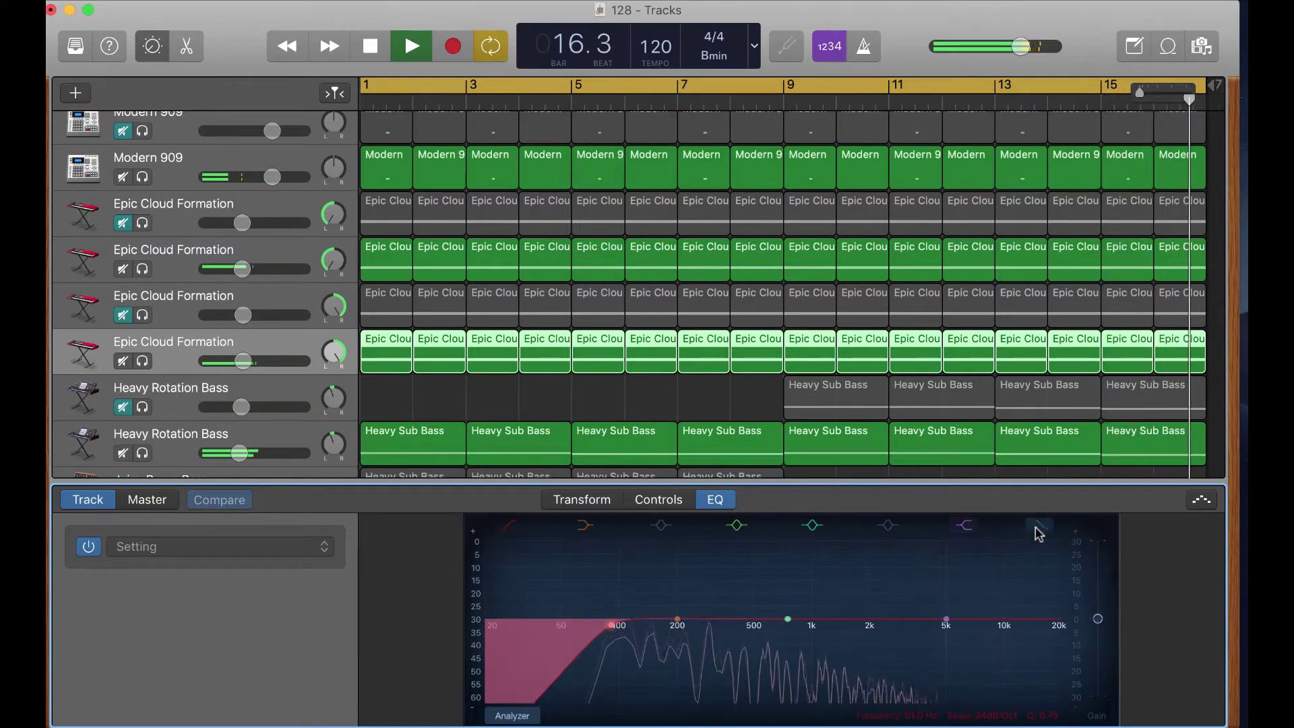
{"action": "left_click_drag", "start_coordinate": [1060, 625], "coordinate": [907, 621]}
{"action": "left_click_drag", "start_coordinate": [1098, 617], "coordinate": [1098, 614]}
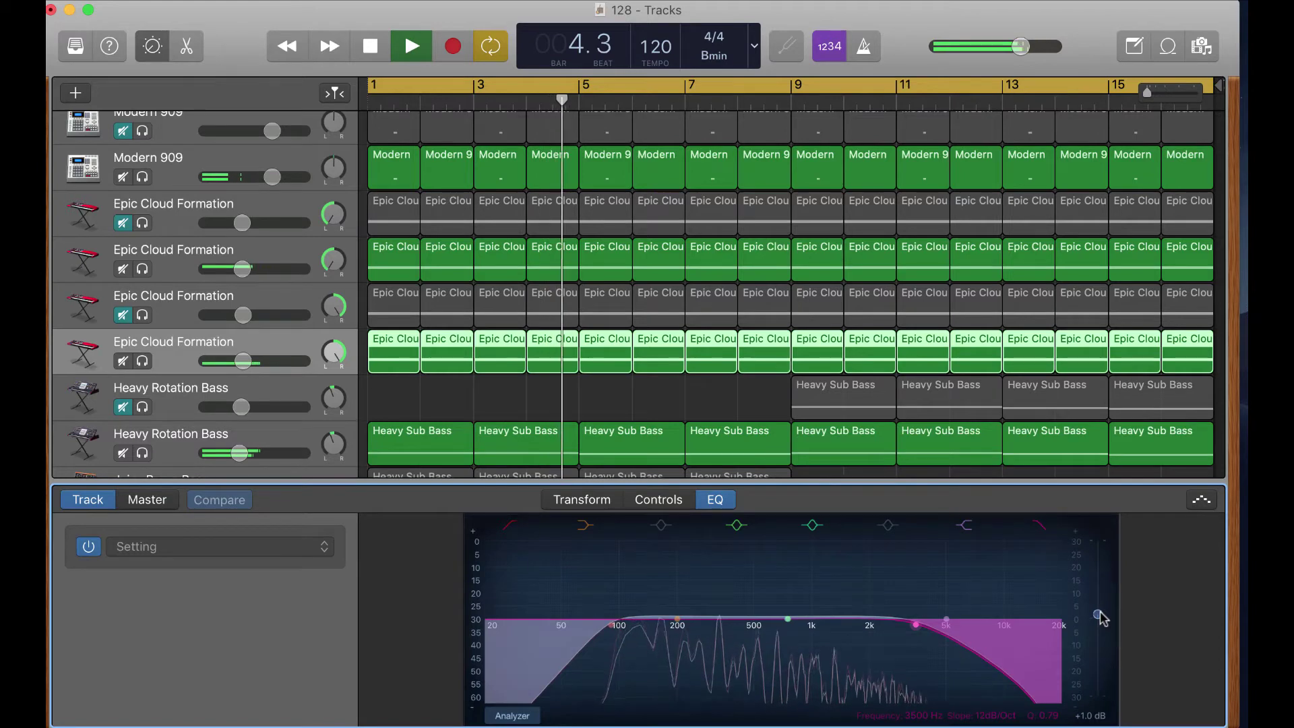
Step: In the unmuted Heavy Rotation Bass EQ, enable the low cut, flatten the high shelf to 0.0 dB and set a high cut near 2850 Hz
{"action": "scroll", "coordinate": [627, 384], "scroll_direction": "down", "scroll_amount": 3}
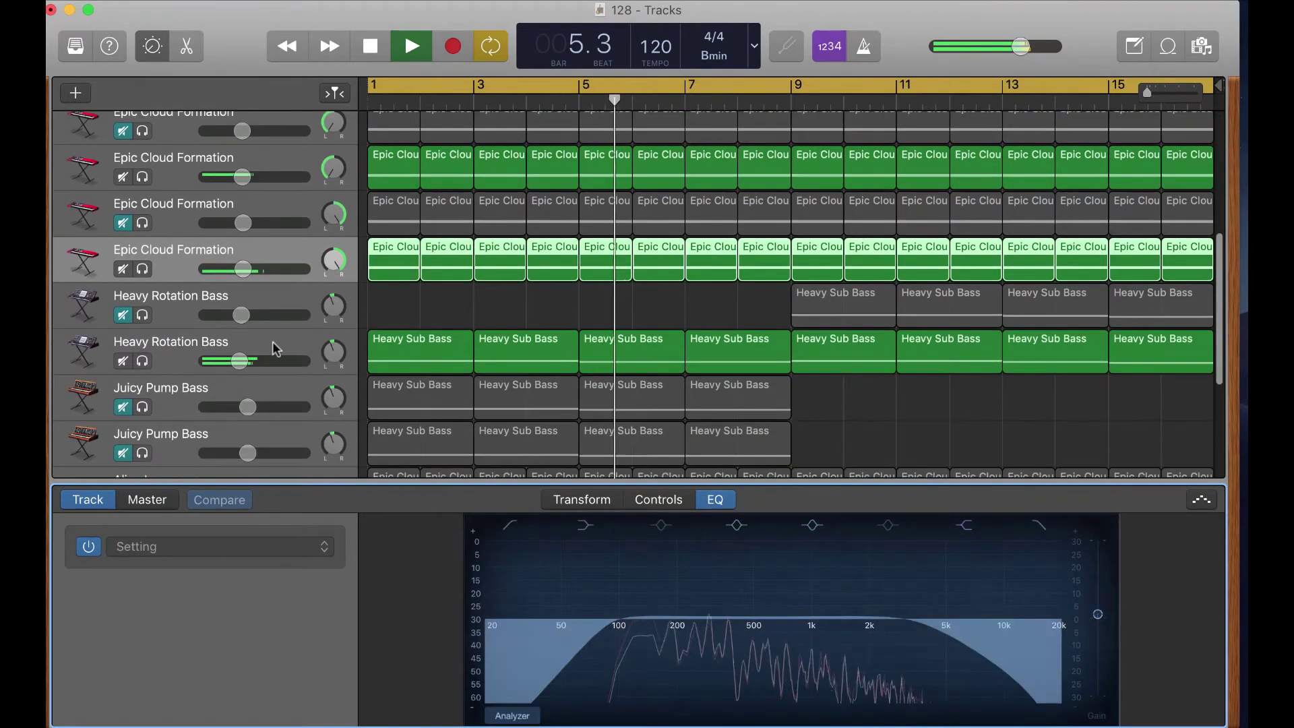
{"action": "left_click", "coordinate": [275, 348]}
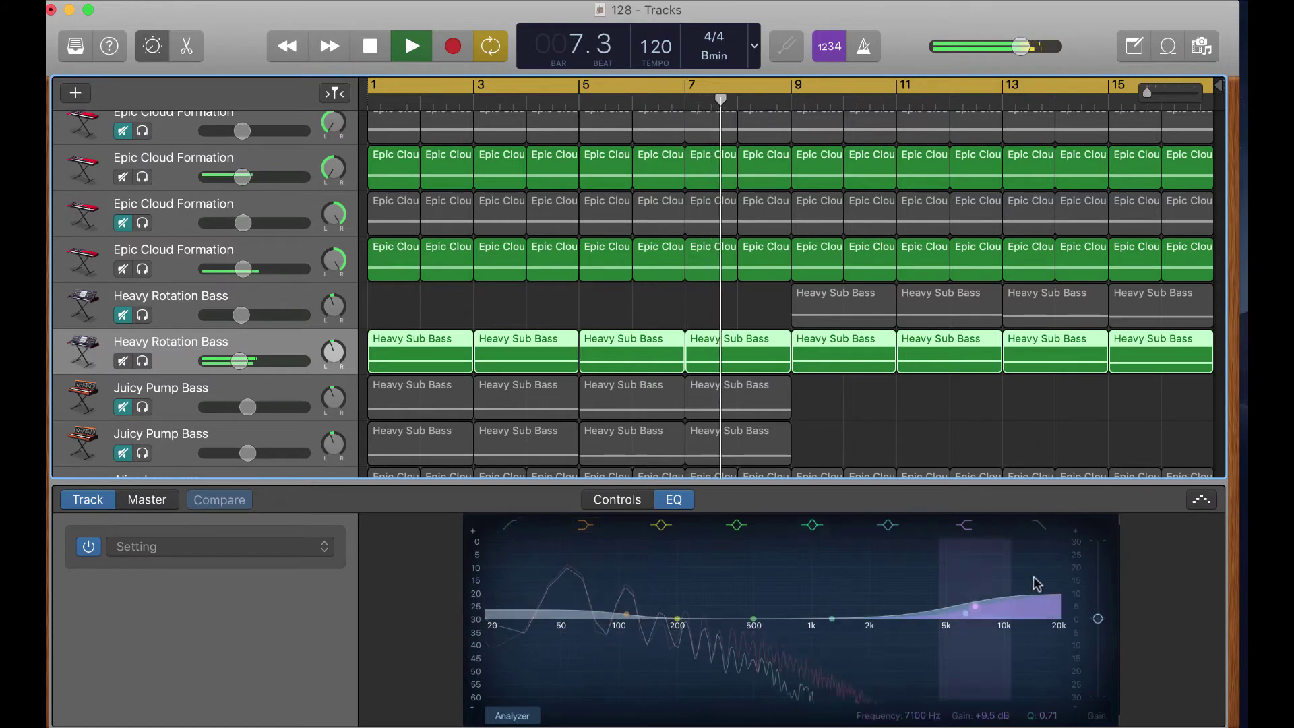
{"action": "left_click", "coordinate": [1043, 530]}
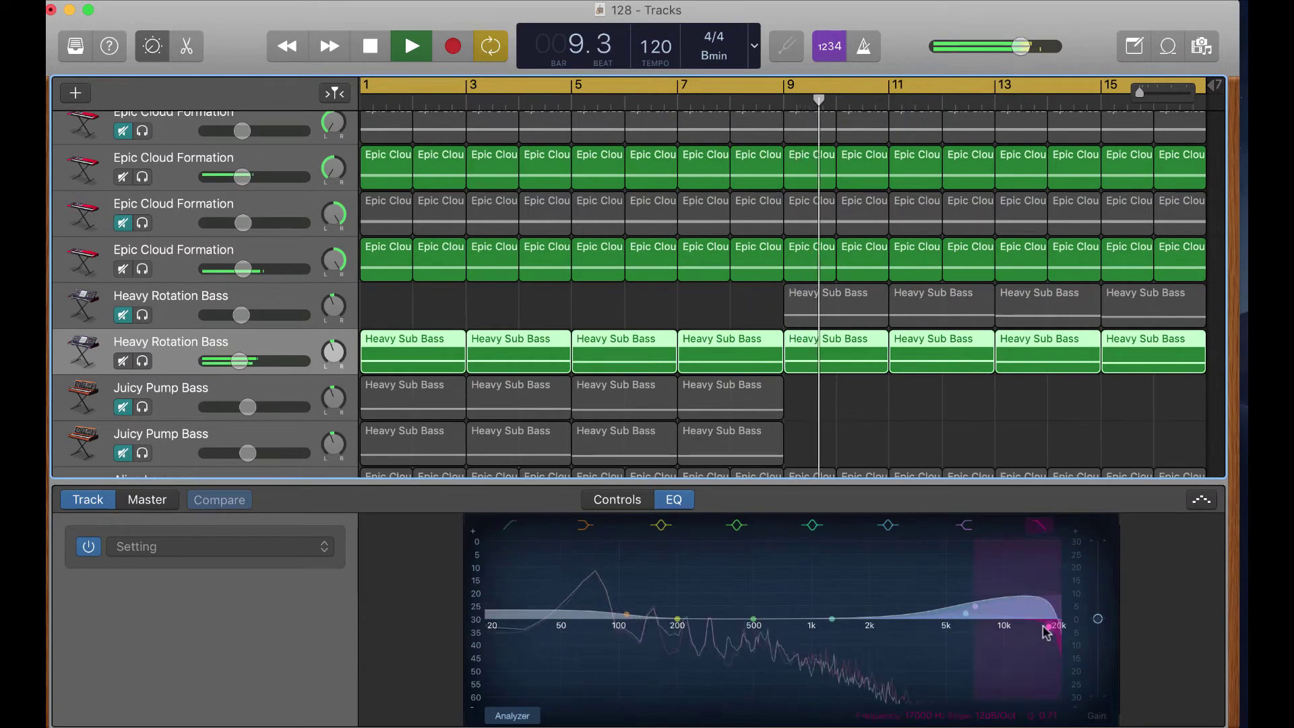
{"action": "left_click", "coordinate": [509, 530]}
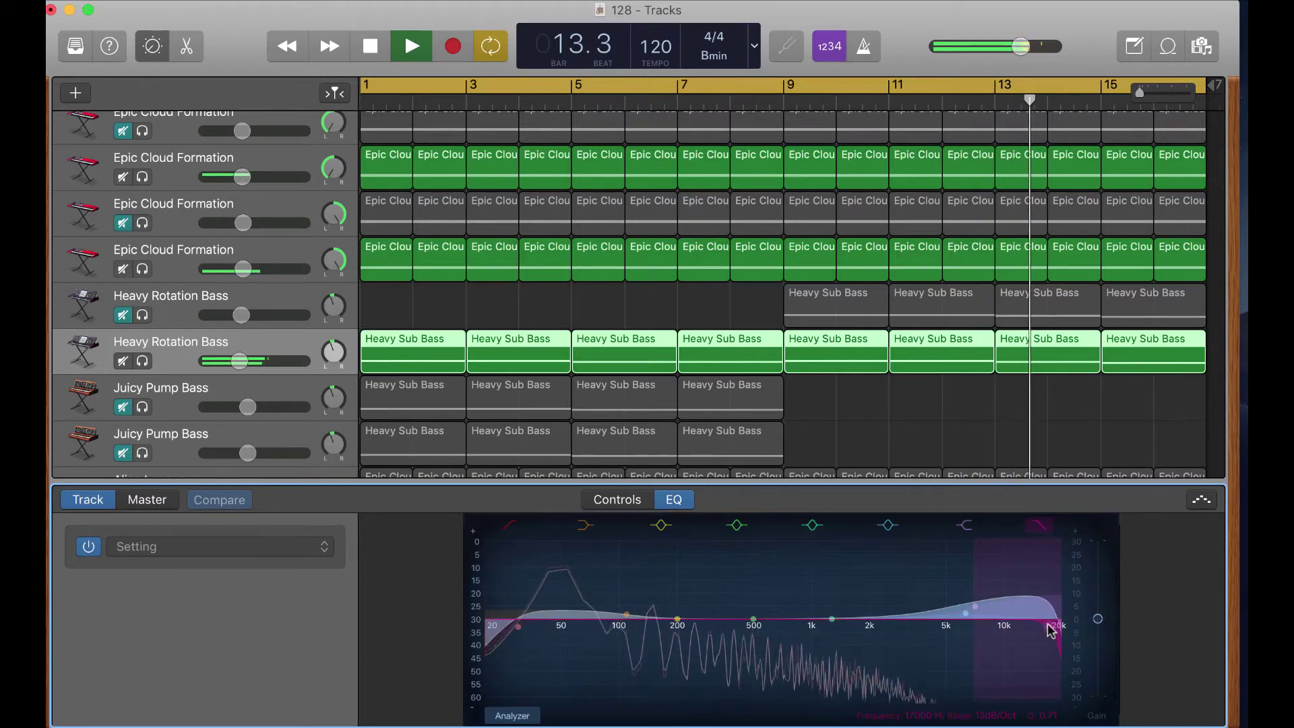
{"action": "left_click_drag", "start_coordinate": [1050, 630], "coordinate": [999, 675]}
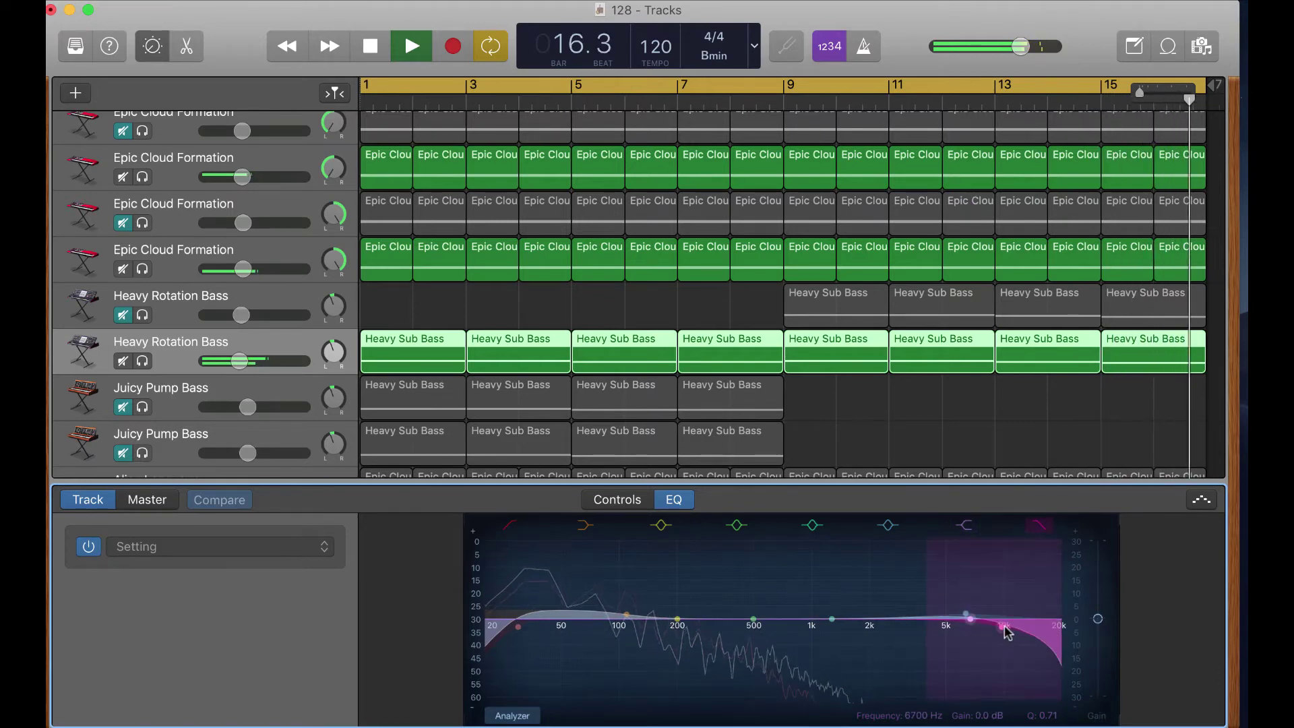
{"action": "left_click_drag", "start_coordinate": [970, 632], "coordinate": [896, 592]}
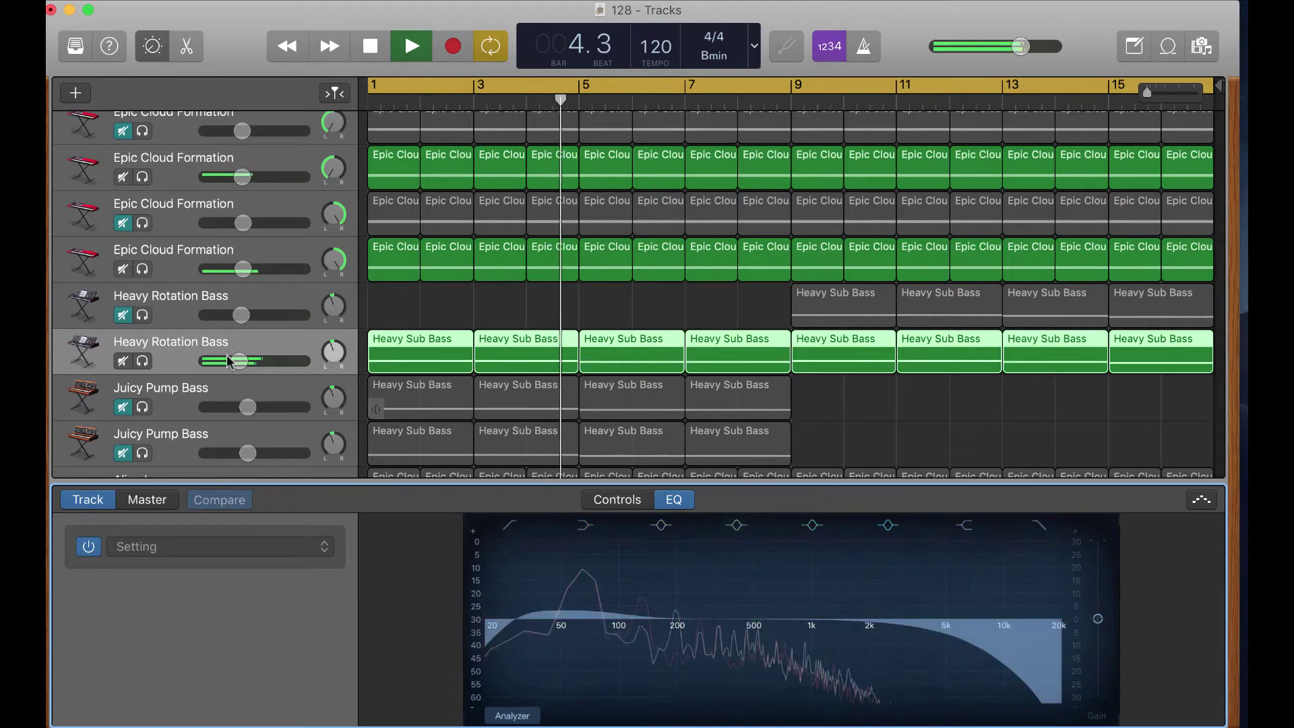
Step: With the Heavy Rotation Bass temporarily soloed, lower its high cut to about 1 kHz and raise the overall EQ gain to +2.0 dB
{"action": "left_click", "coordinate": [142, 362]}
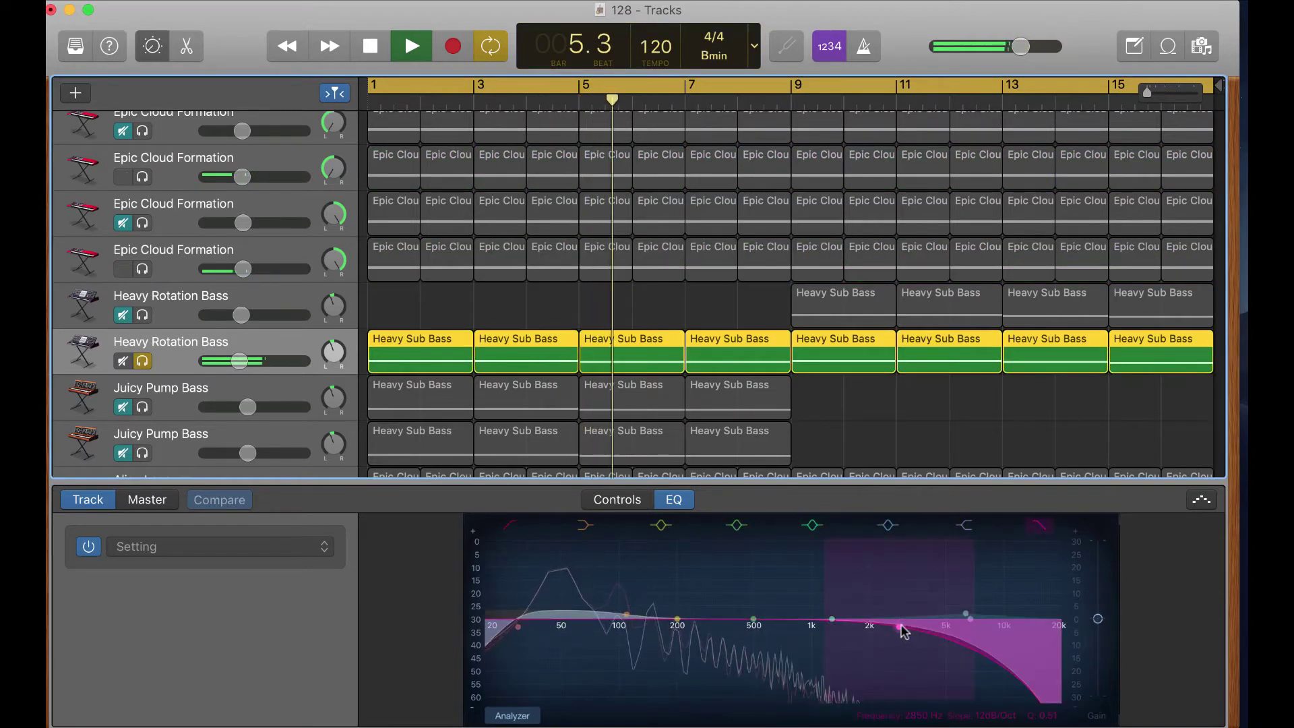
{"action": "left_click_drag", "start_coordinate": [903, 630], "coordinate": [804, 621]}
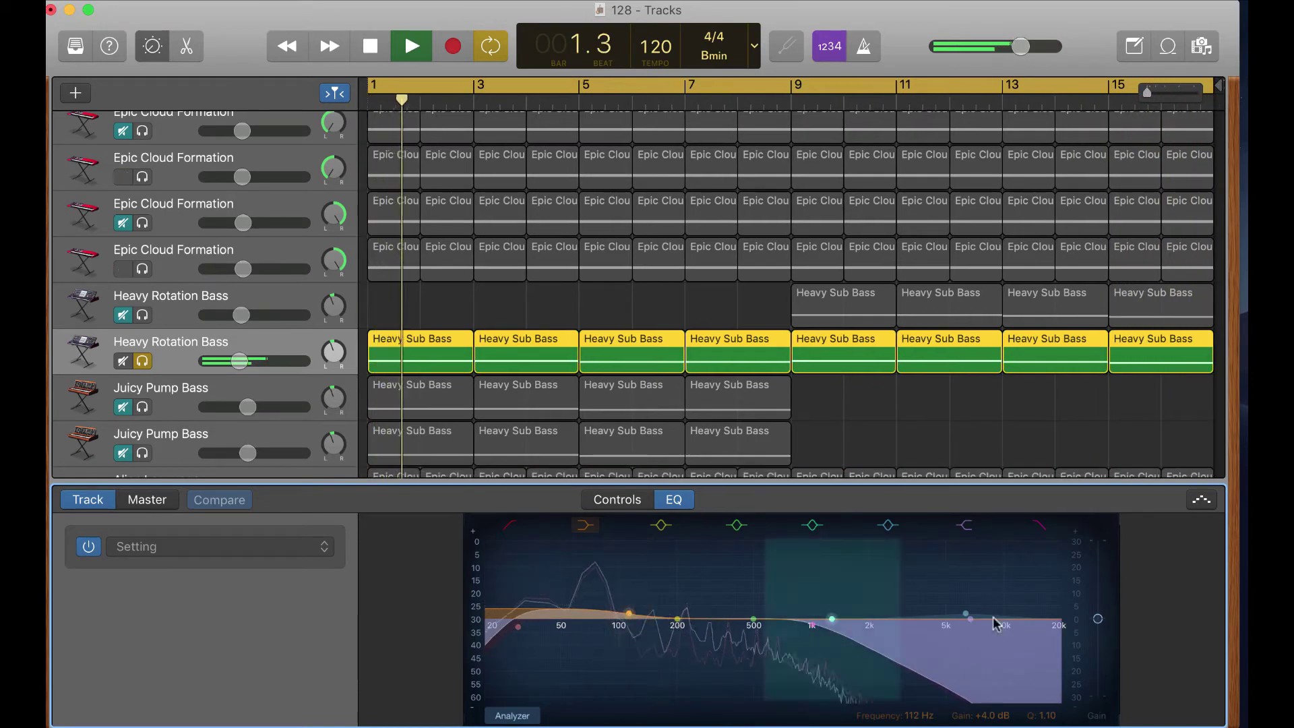
{"action": "left_click_drag", "start_coordinate": [1098, 618], "coordinate": [1098, 615]}
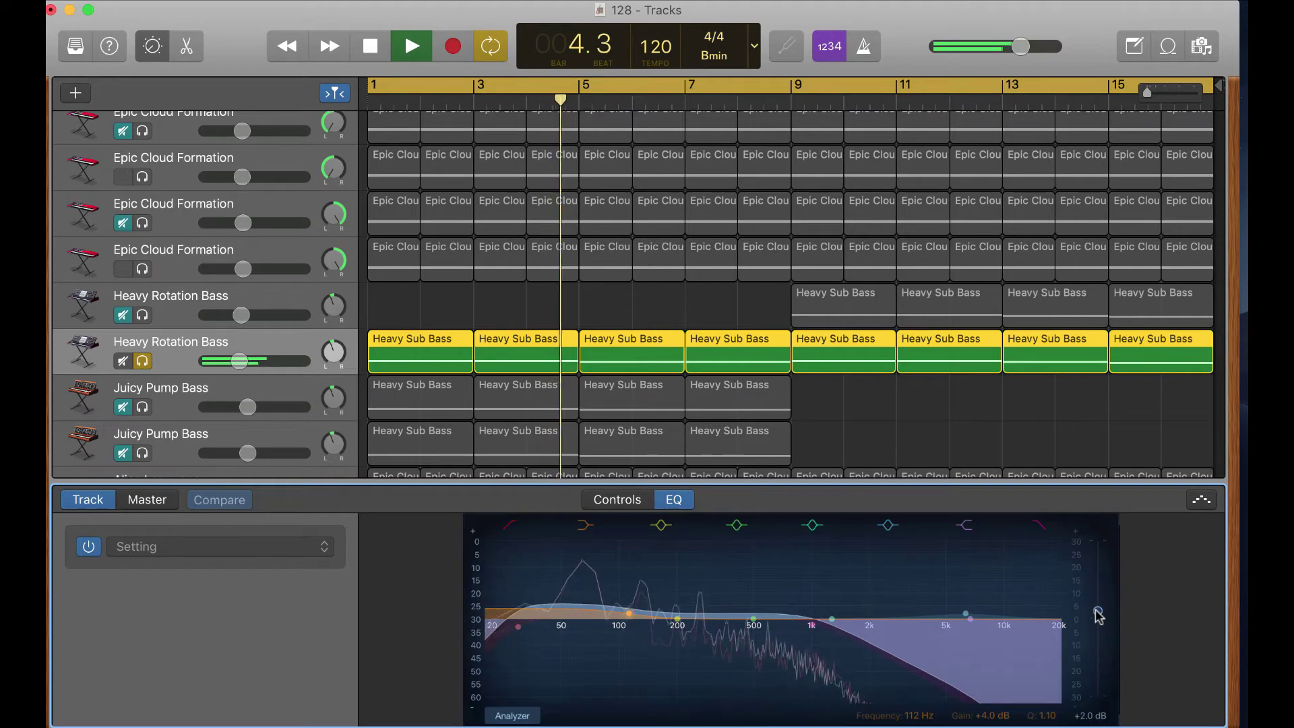
{"action": "left_click", "coordinate": [142, 362]}
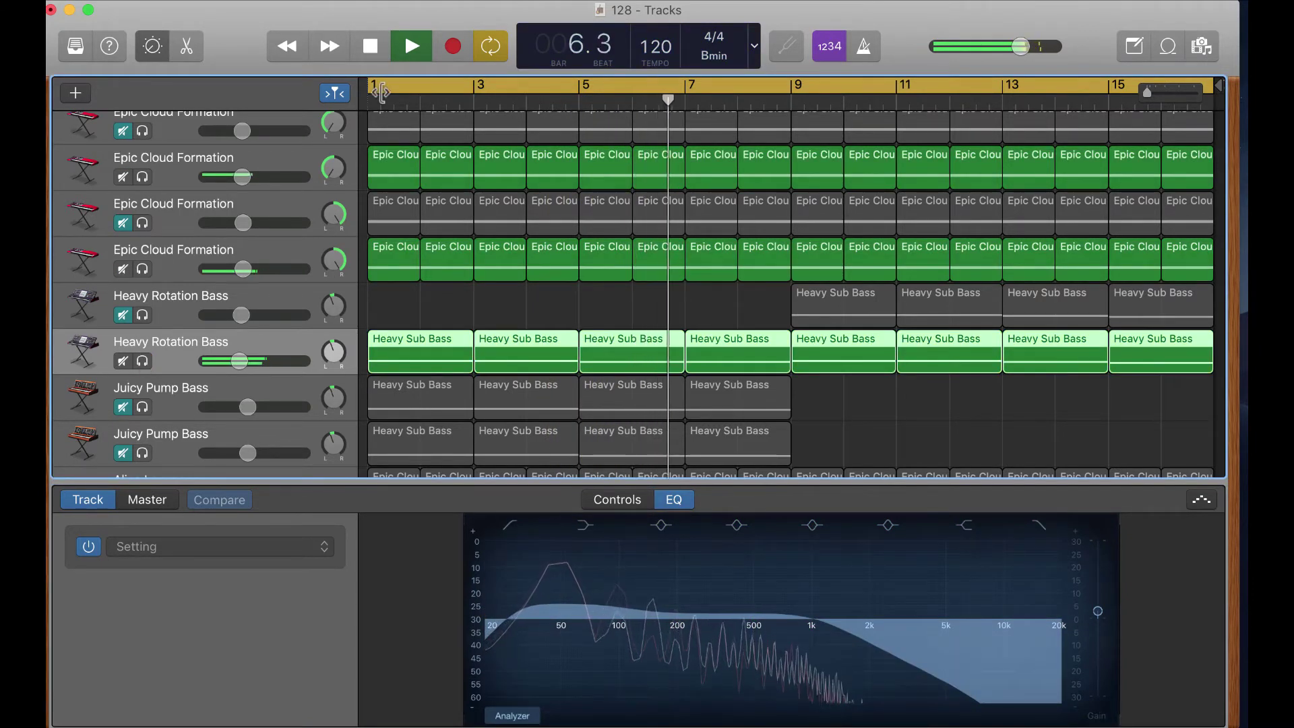
Step: Replay the track from the beginning, briefly soloing the Heavy Rotation Bass to compare it with the full mix
{"action": "left_click", "coordinate": [411, 50]}
{"action": "left_click", "coordinate": [411, 48]}
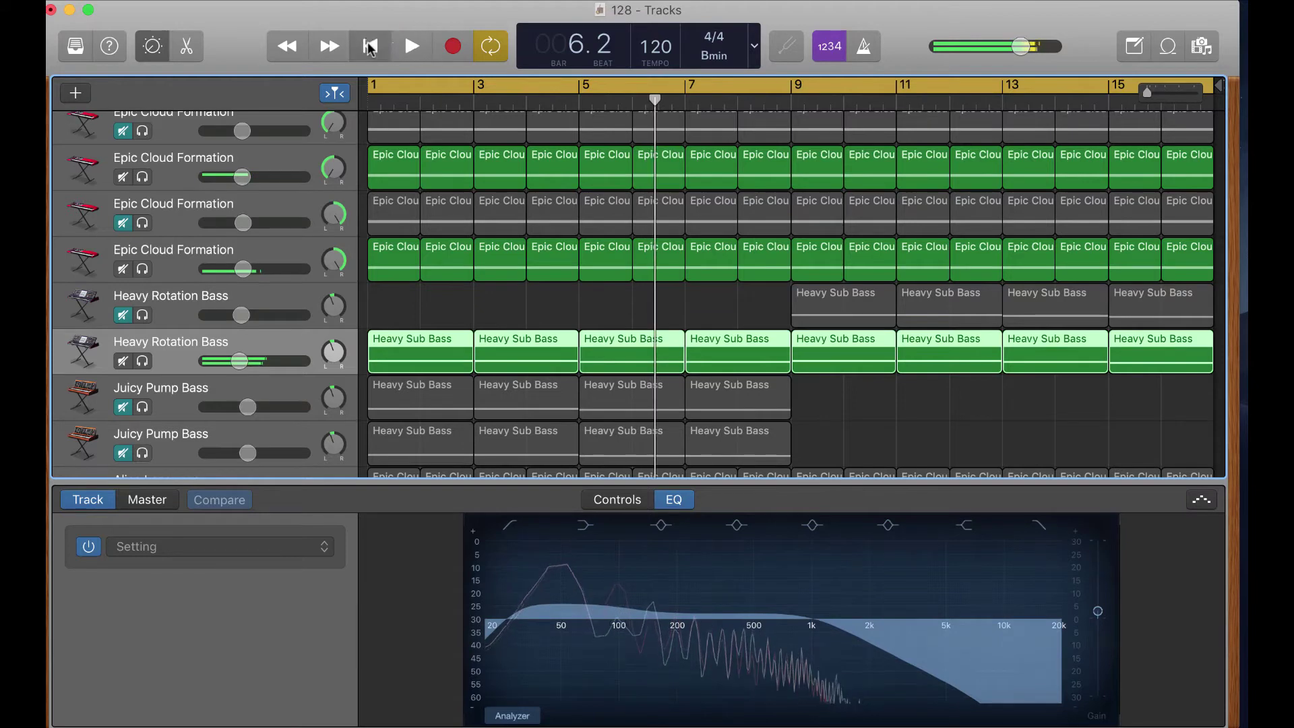
{"action": "left_click", "coordinate": [370, 47]}
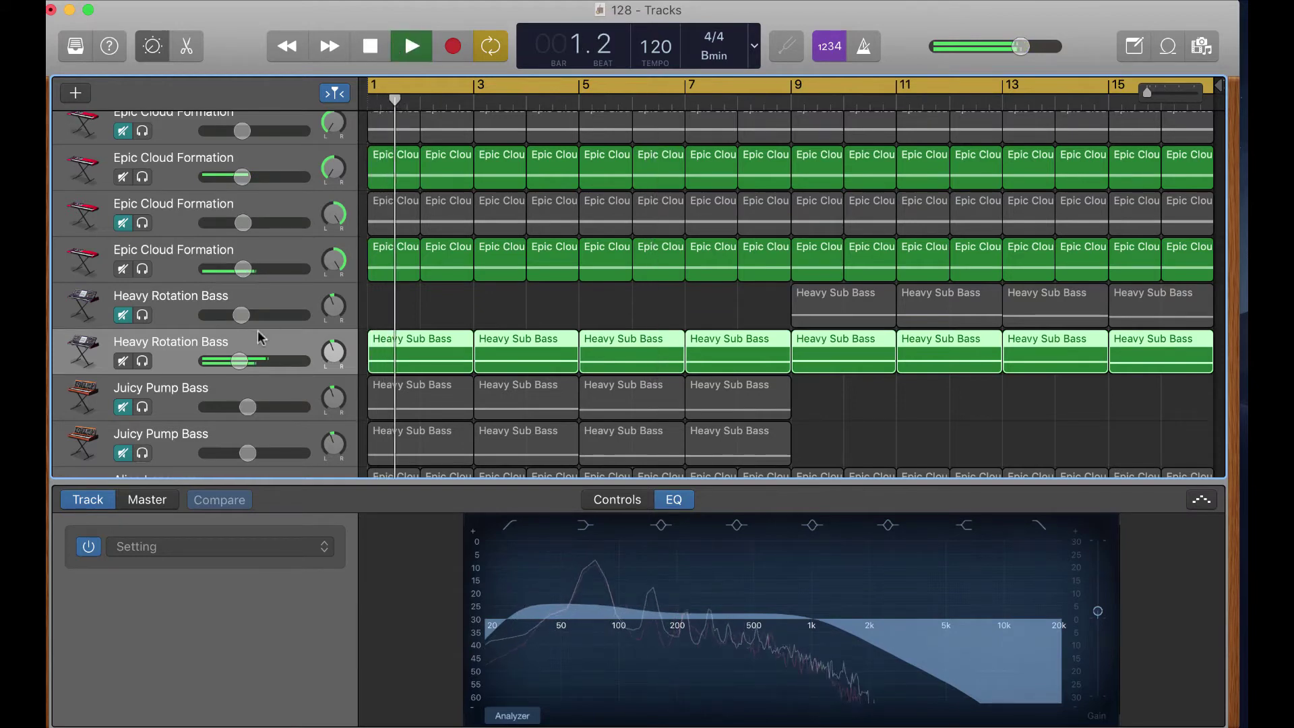
{"action": "left_click", "coordinate": [142, 362]}
{"action": "left_click", "coordinate": [142, 362]}
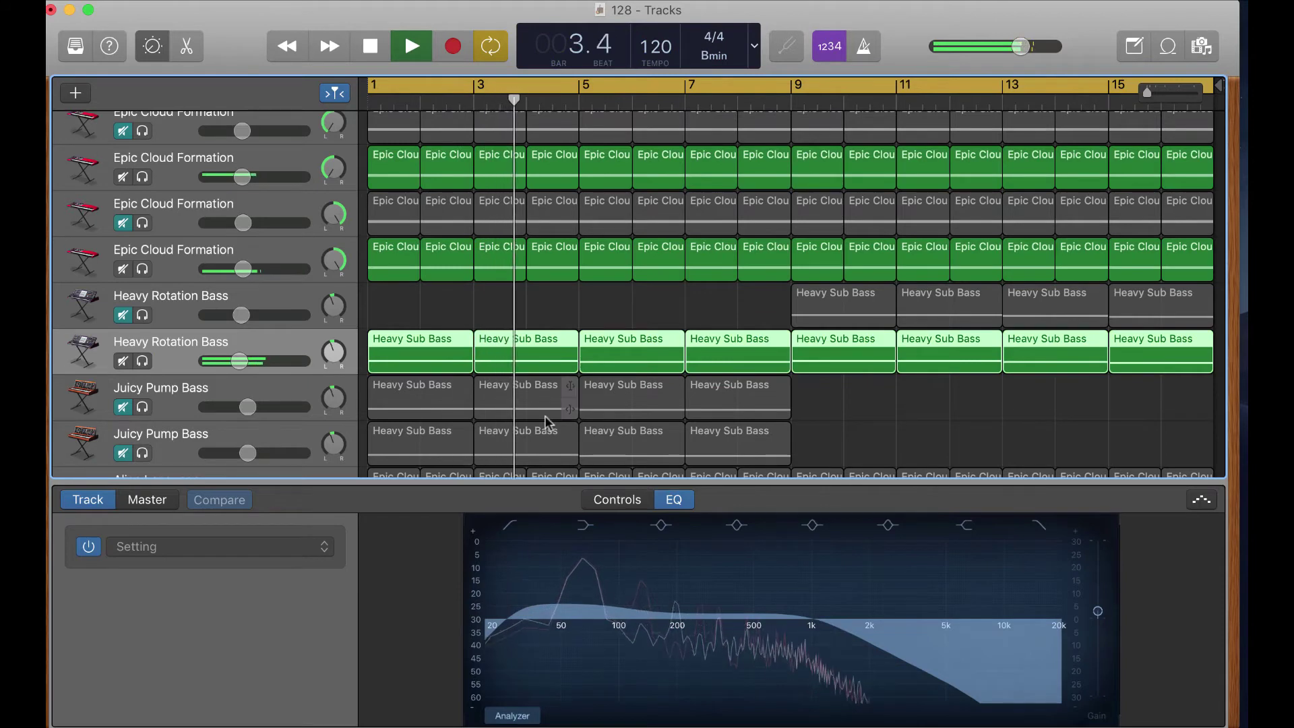
Step: Show the EQ of the unmuted Alien Language track with its analyzer turned on
{"action": "scroll", "coordinate": [544, 415], "scroll_direction": "down", "scroll_amount": 1}
{"action": "scroll", "coordinate": [546, 418], "scroll_direction": "up", "scroll_amount": 4}
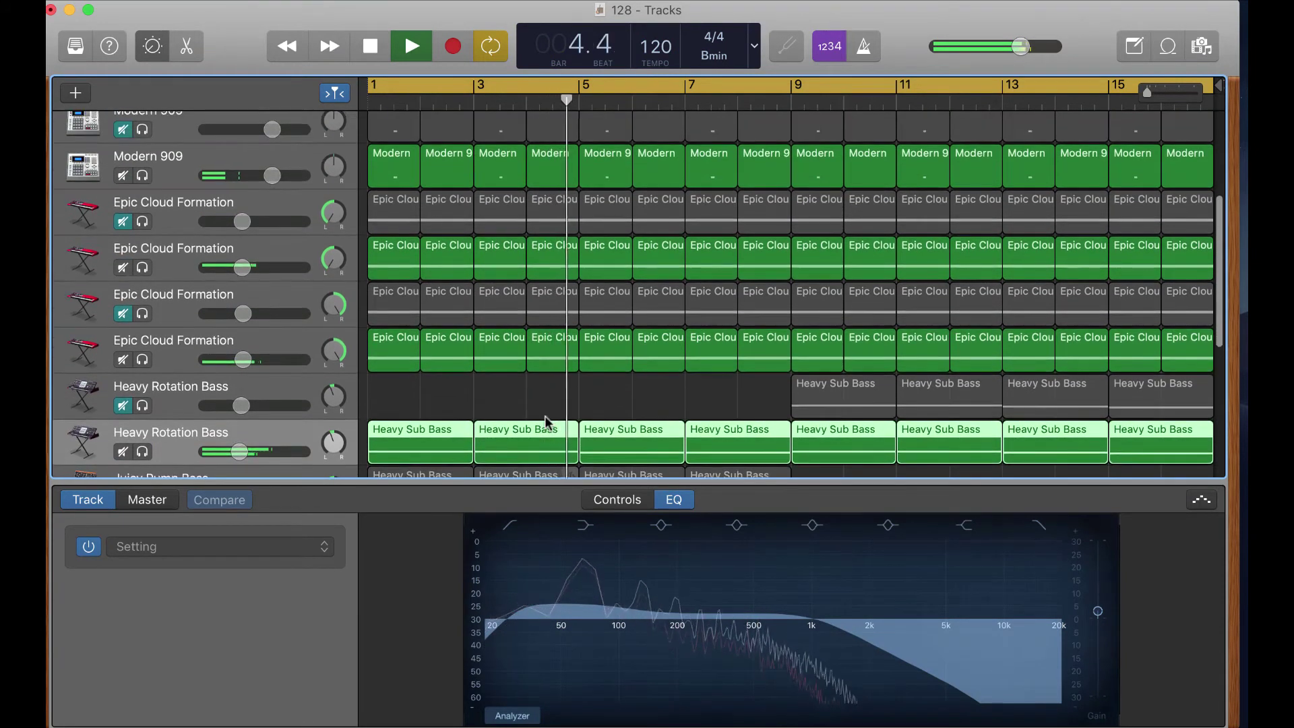
{"action": "scroll", "coordinate": [538, 413], "scroll_direction": "down", "scroll_amount": 1}
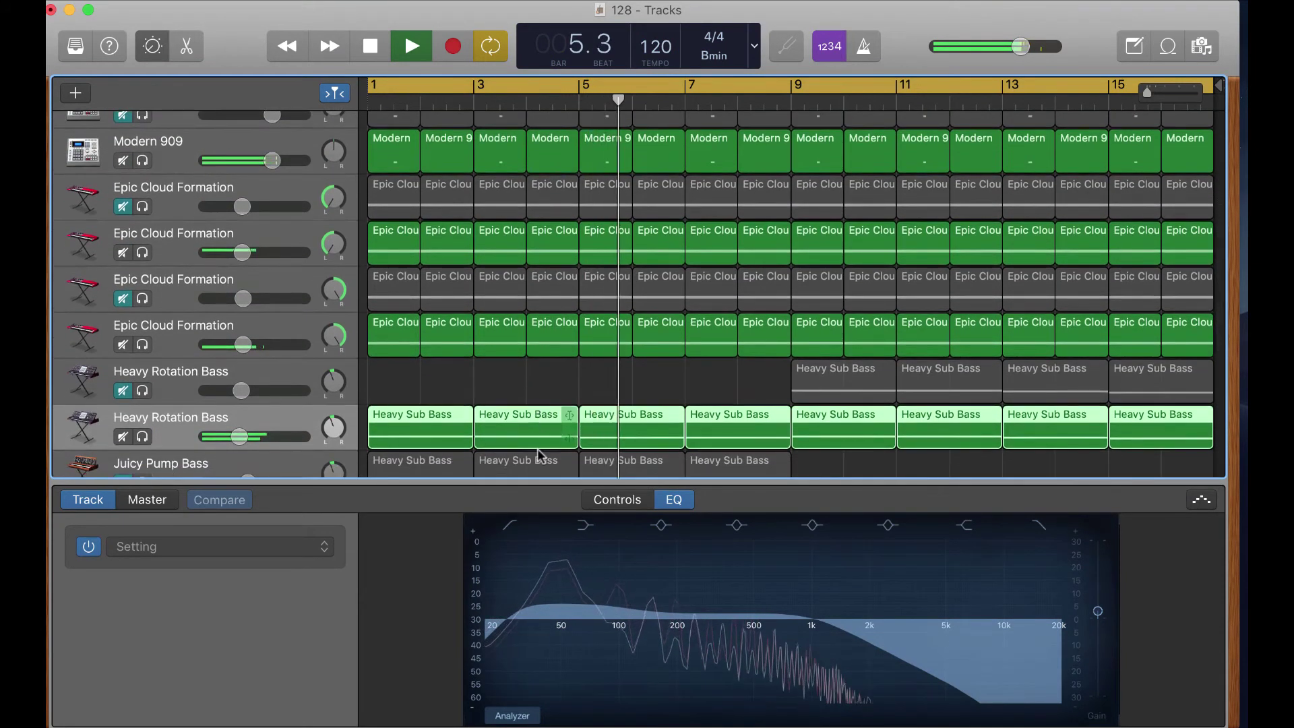
{"action": "scroll", "coordinate": [539, 465], "scroll_direction": "down", "scroll_amount": 5}
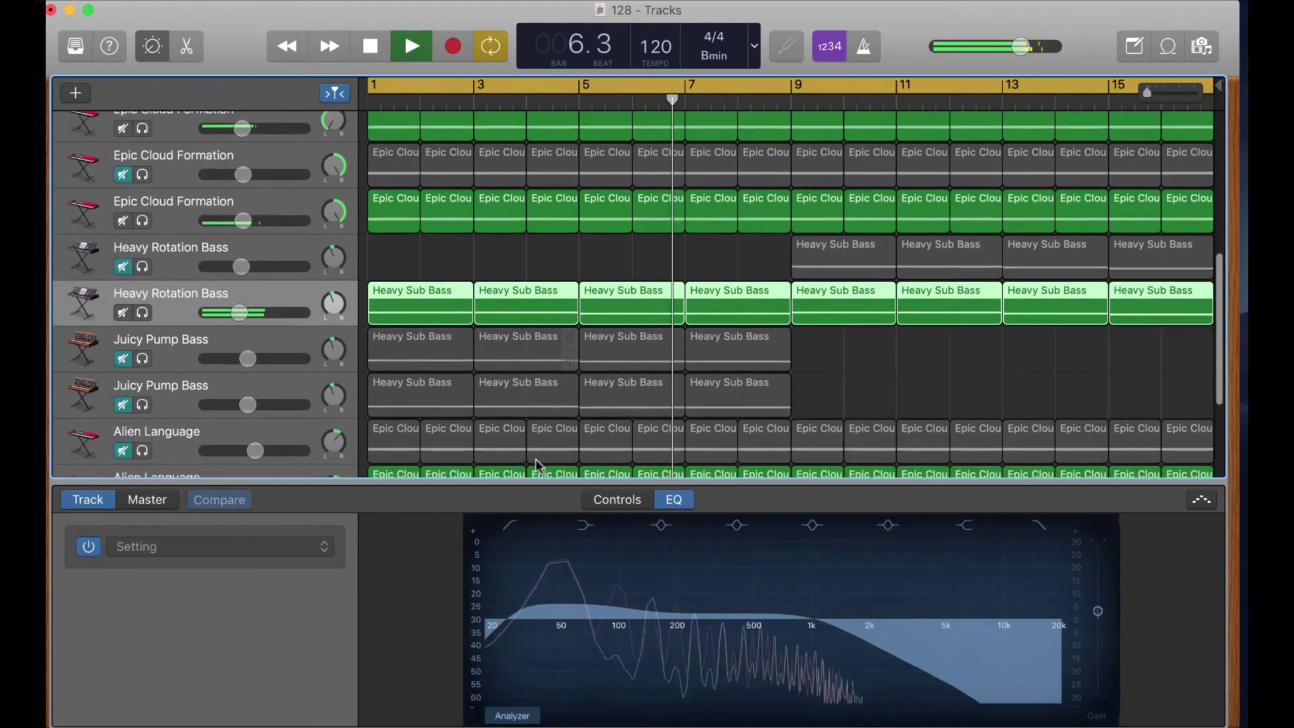
{"action": "scroll", "coordinate": [539, 469], "scroll_direction": "down", "scroll_amount": 1}
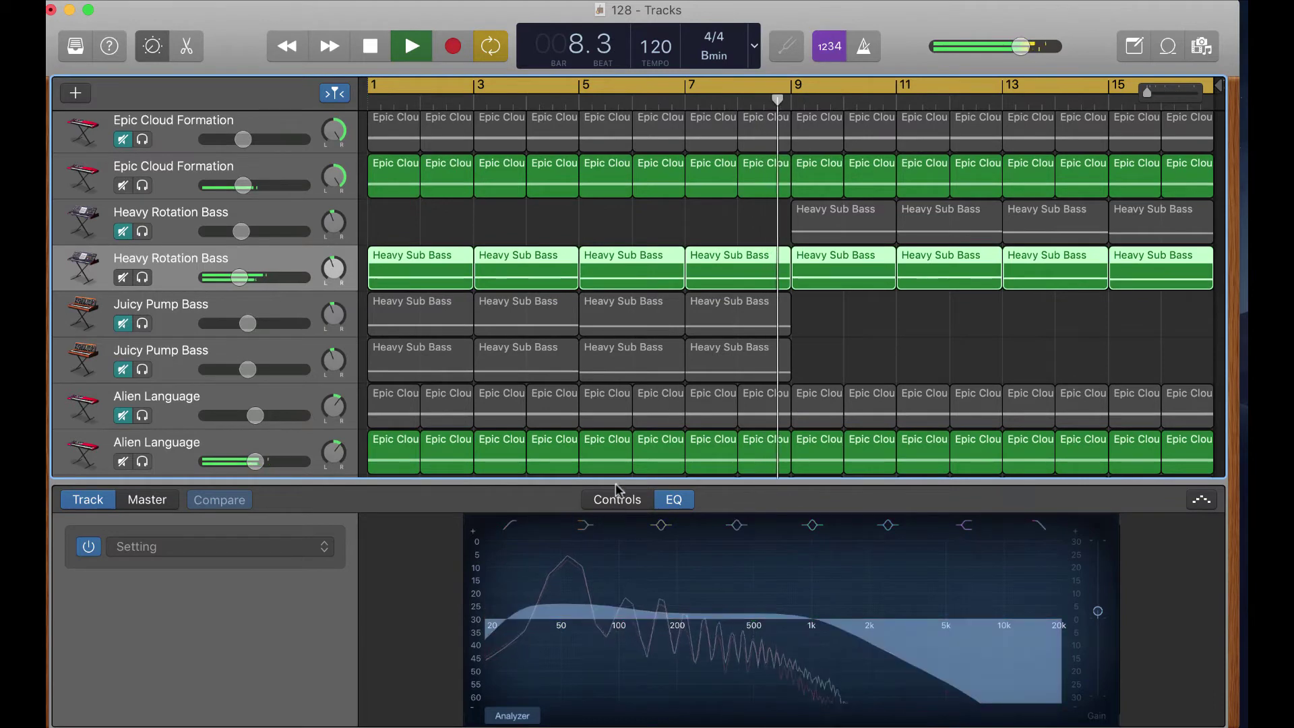
{"action": "scroll", "coordinate": [617, 474], "scroll_direction": "right", "scroll_amount": 1}
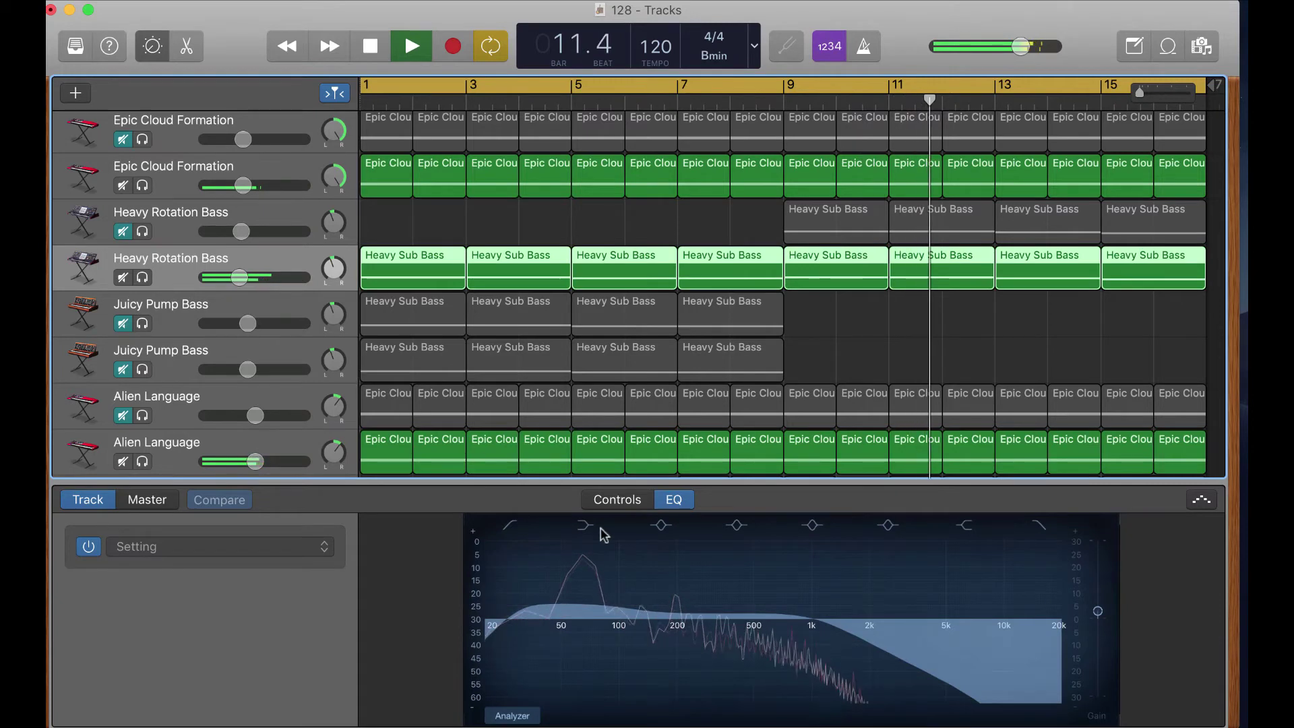
{"action": "left_click", "coordinate": [593, 499]}
{"action": "scroll", "coordinate": [246, 341], "scroll_direction": "down", "scroll_amount": 5}
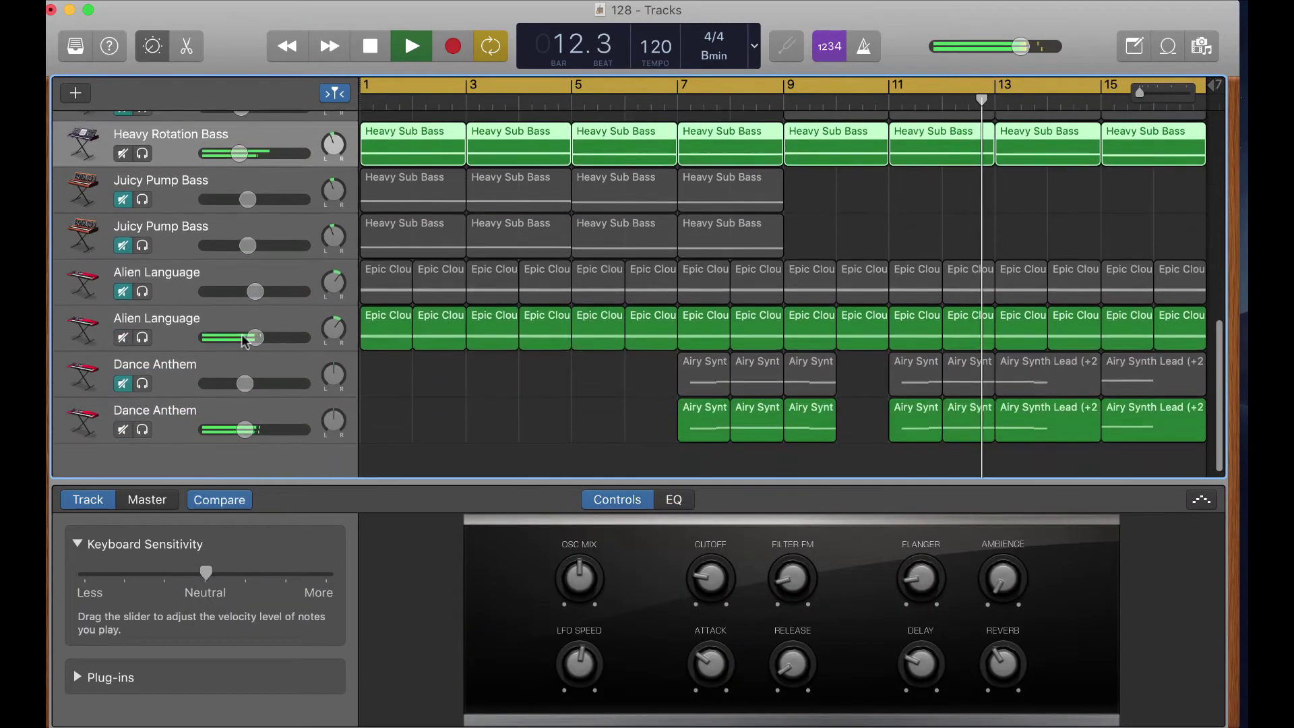
{"action": "left_click", "coordinate": [232, 329]}
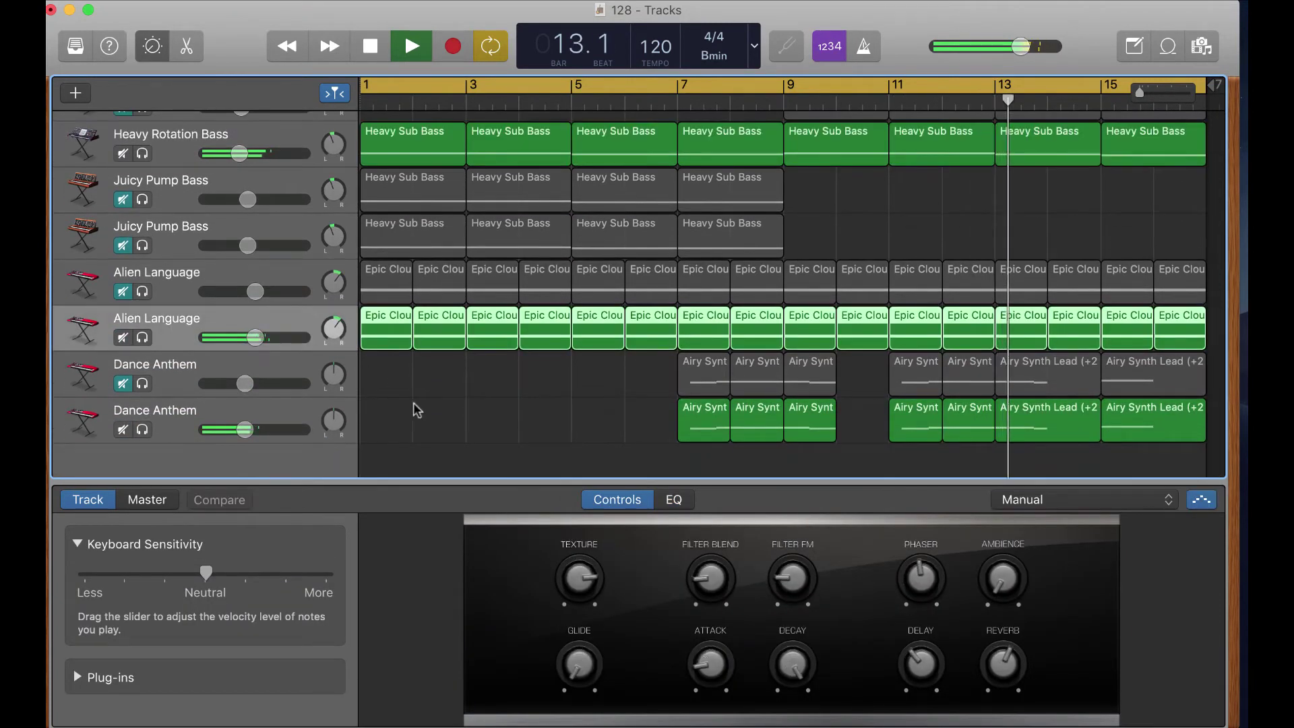
{"action": "left_click", "coordinate": [670, 502]}
{"action": "left_click", "coordinate": [520, 716]}
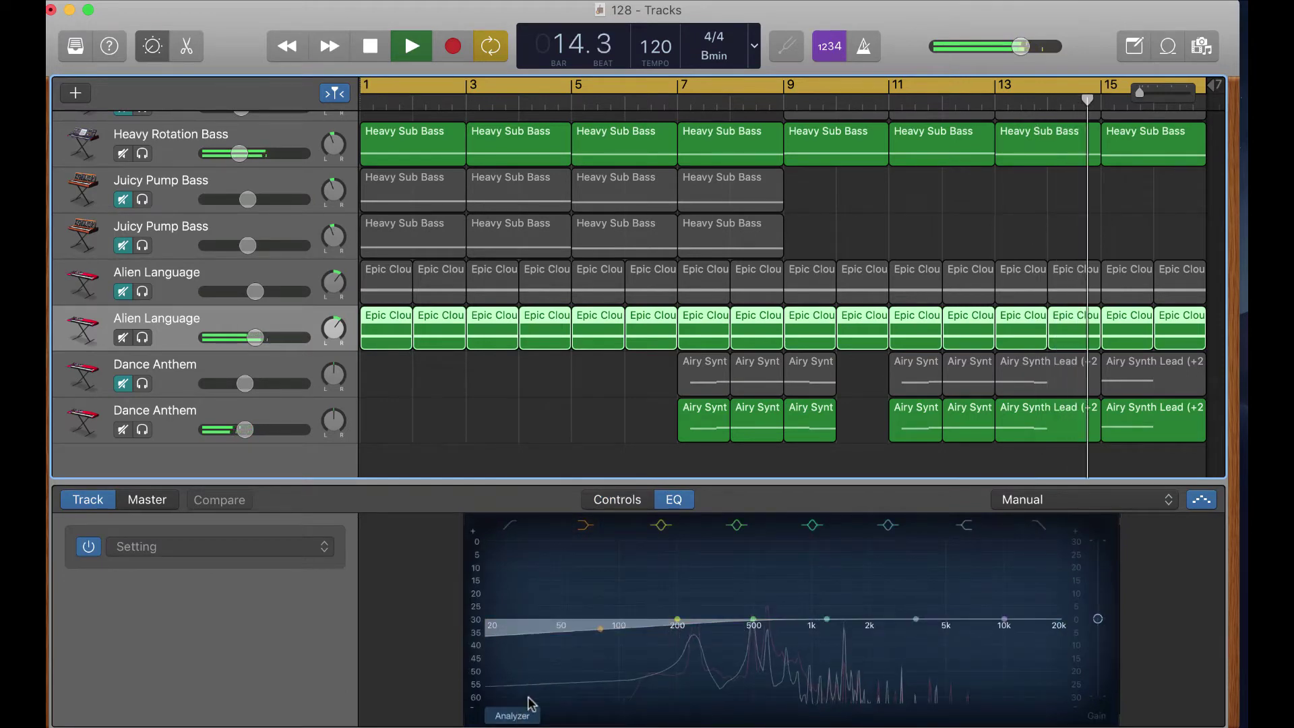
Step: In the unmuted Alien Language EQ, enable the low cut at about 160 Hz and a high cut between 5 and 10 kHz
{"action": "left_click", "coordinate": [508, 527]}
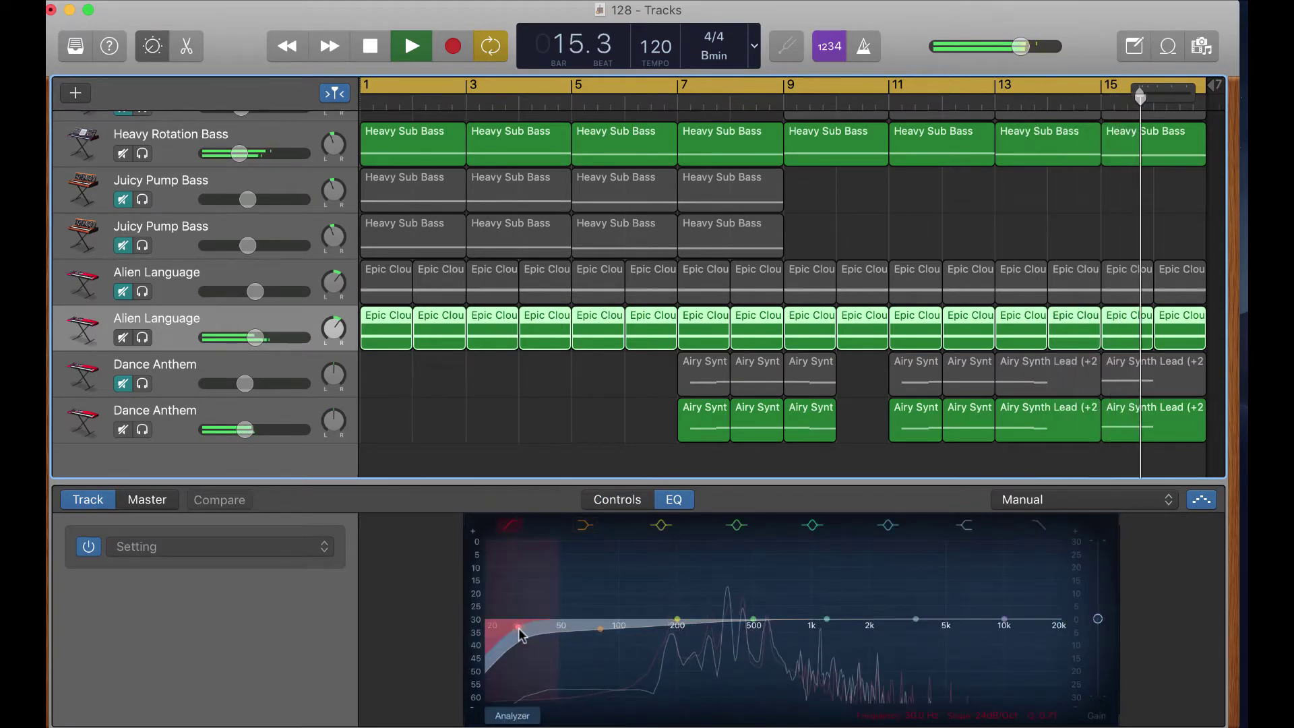
{"action": "left_click_drag", "start_coordinate": [513, 649], "coordinate": [672, 620]}
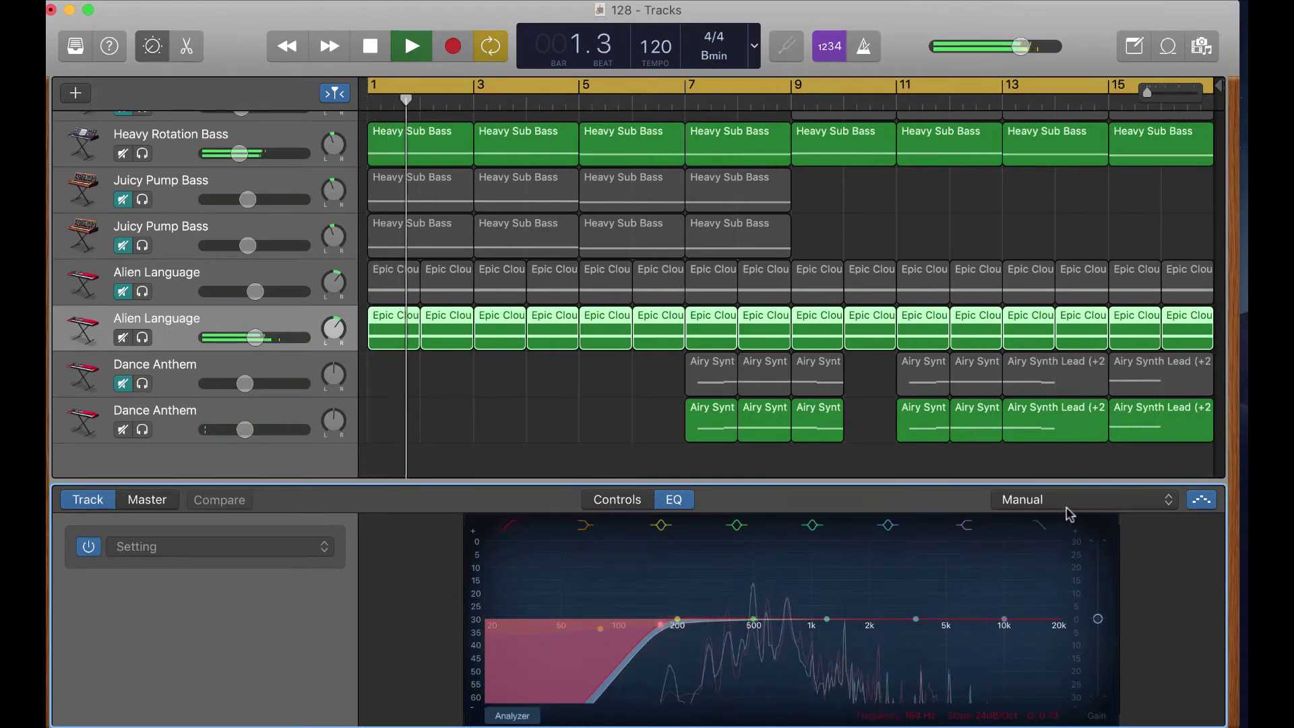
{"action": "left_click", "coordinate": [1041, 526]}
{"action": "left_click_drag", "start_coordinate": [1009, 635], "coordinate": [969, 630]}
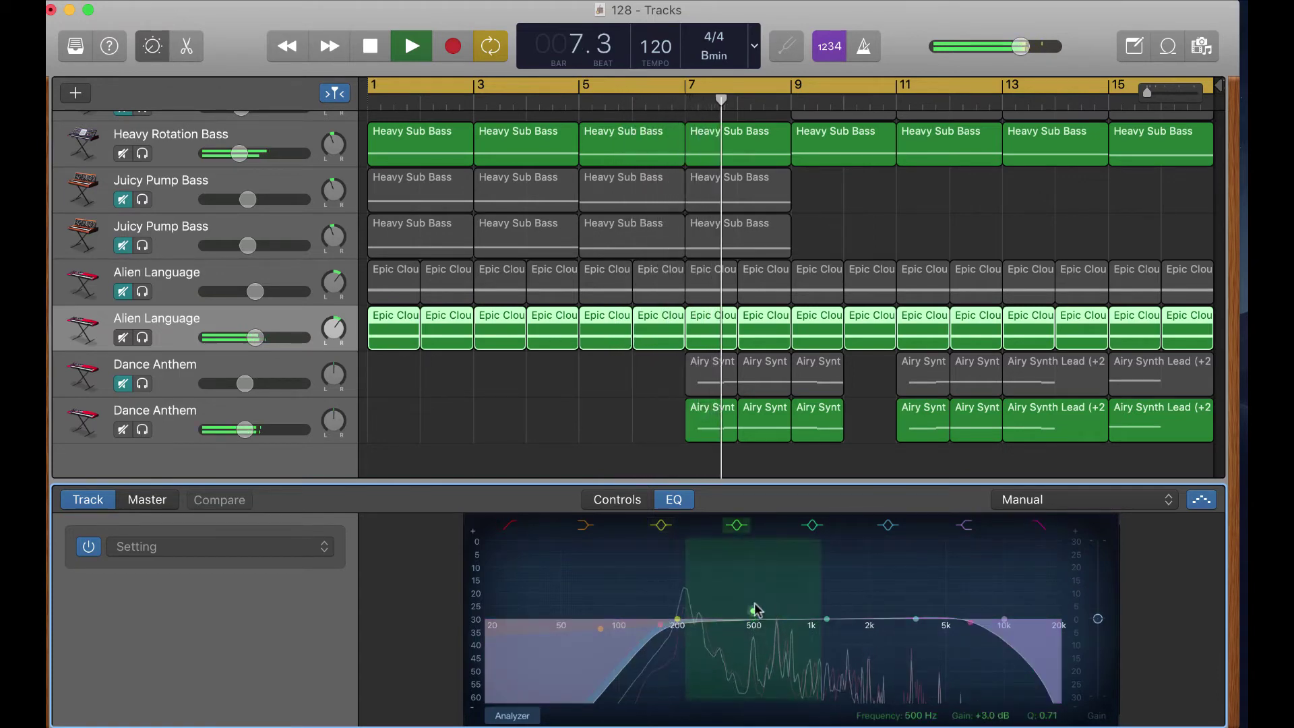
Step: Sweep the boosted mid band of the Alien Language EQ, then cut it to -24.0 dB at 950 Hz, temporarily soloing the track
{"action": "left_click_drag", "start_coordinate": [756, 618], "coordinate": [760, 572]}
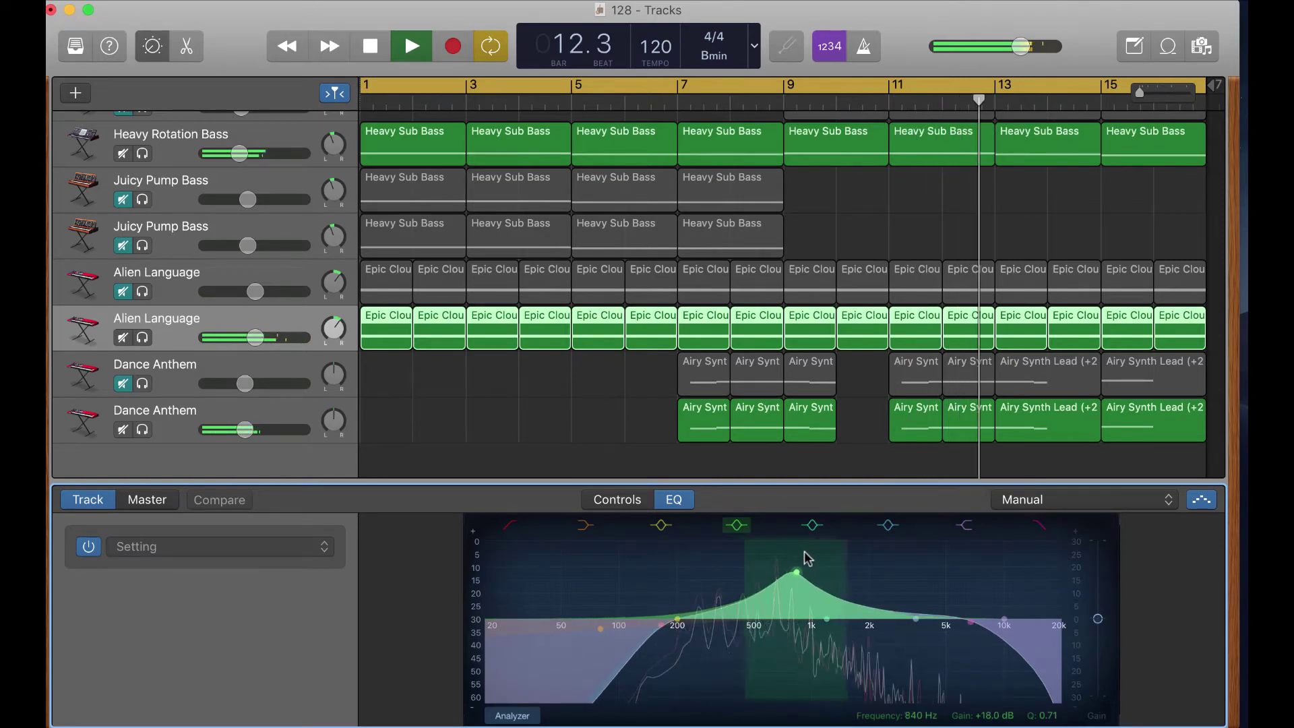
{"action": "left_click_drag", "start_coordinate": [807, 558], "coordinate": [822, 560]}
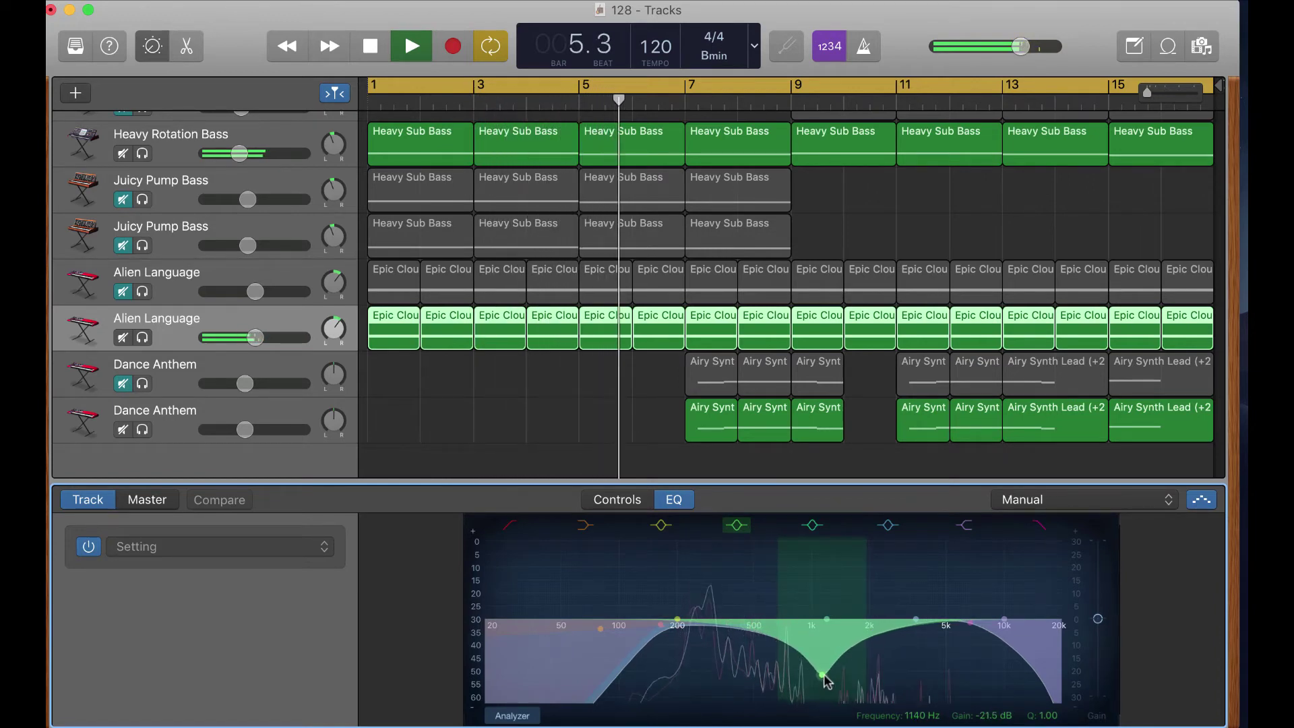
{"action": "left_click", "coordinate": [146, 337]}
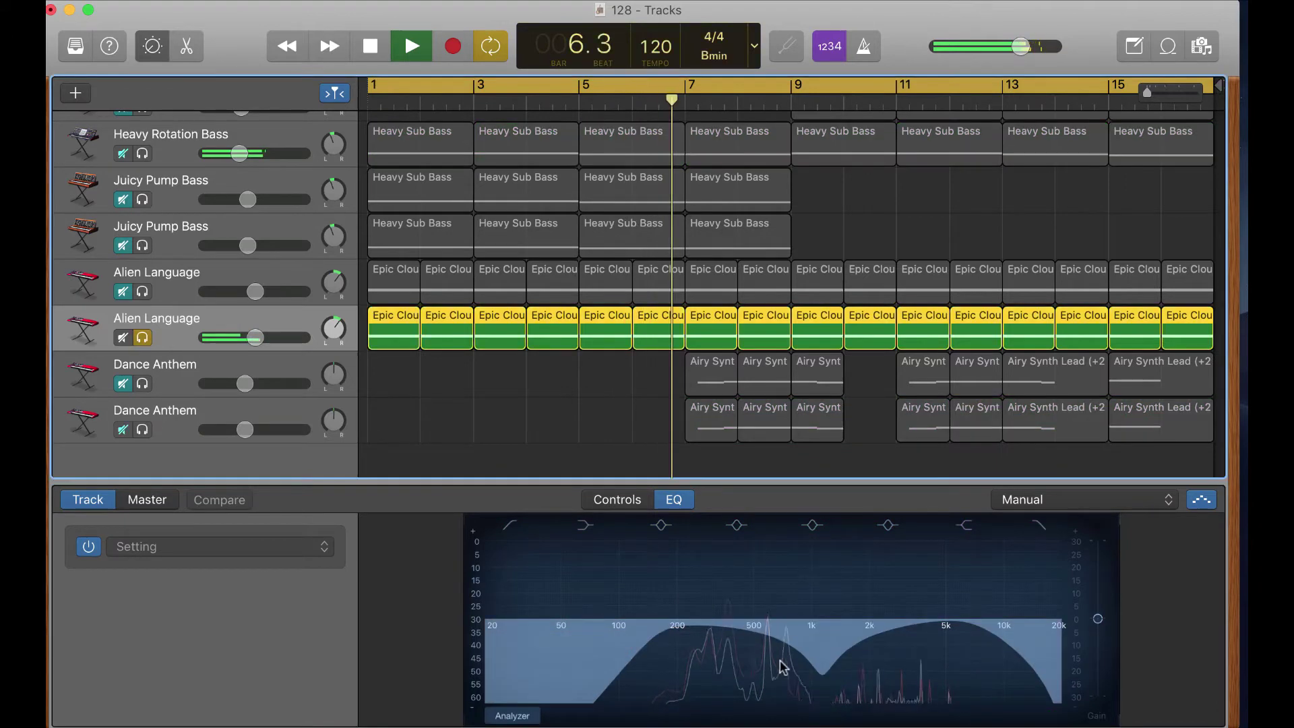
{"action": "left_click_drag", "start_coordinate": [831, 678], "coordinate": [809, 702]}
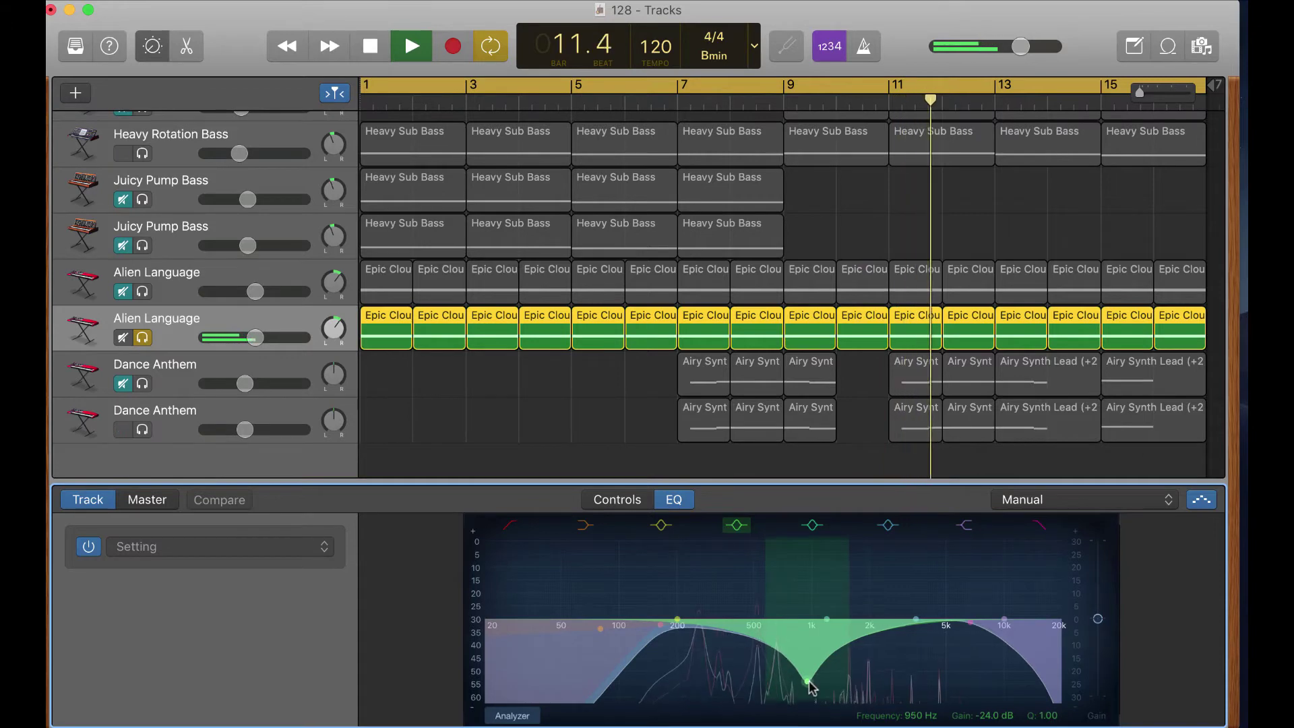
{"action": "left_click", "coordinate": [144, 337]}
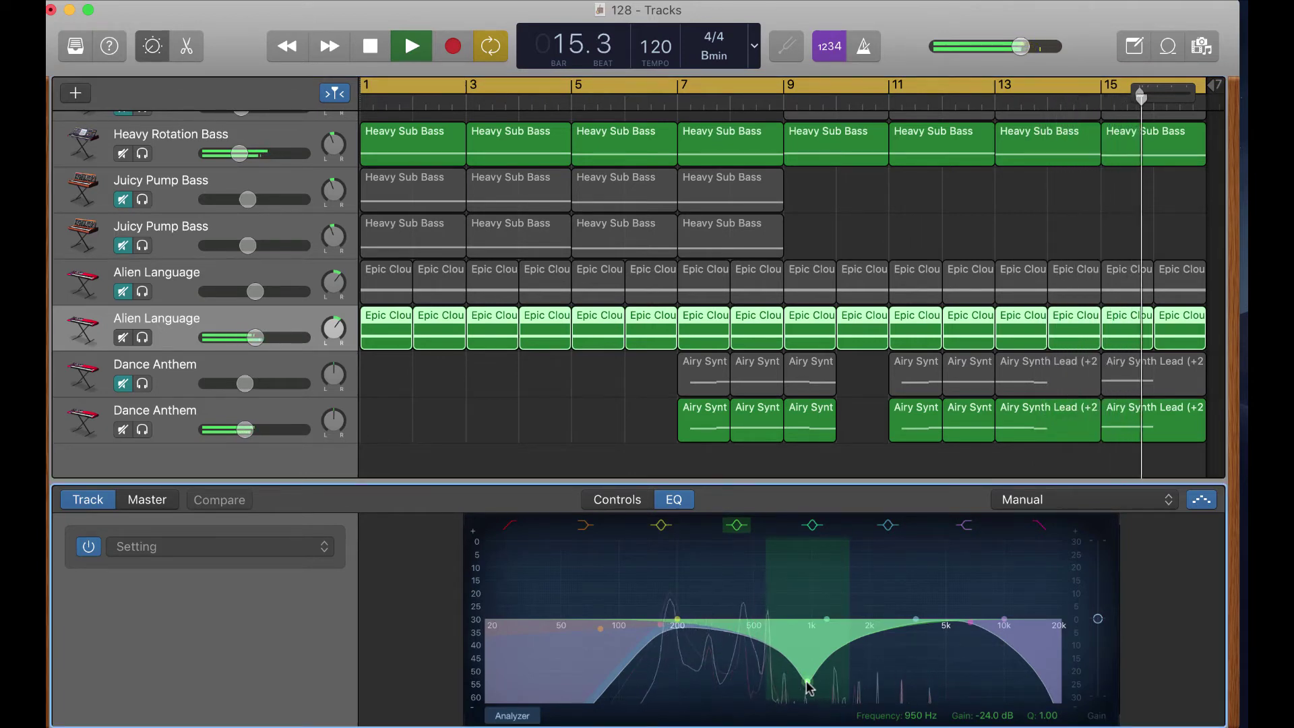
Step: Raise the Alien Language overall EQ gain slightly, set the upper-mid band to +1.0 dB at 3550 Hz and shift the deep mid cut to 1020 Hz
{"action": "mouse_move", "coordinate": [1099, 618]}
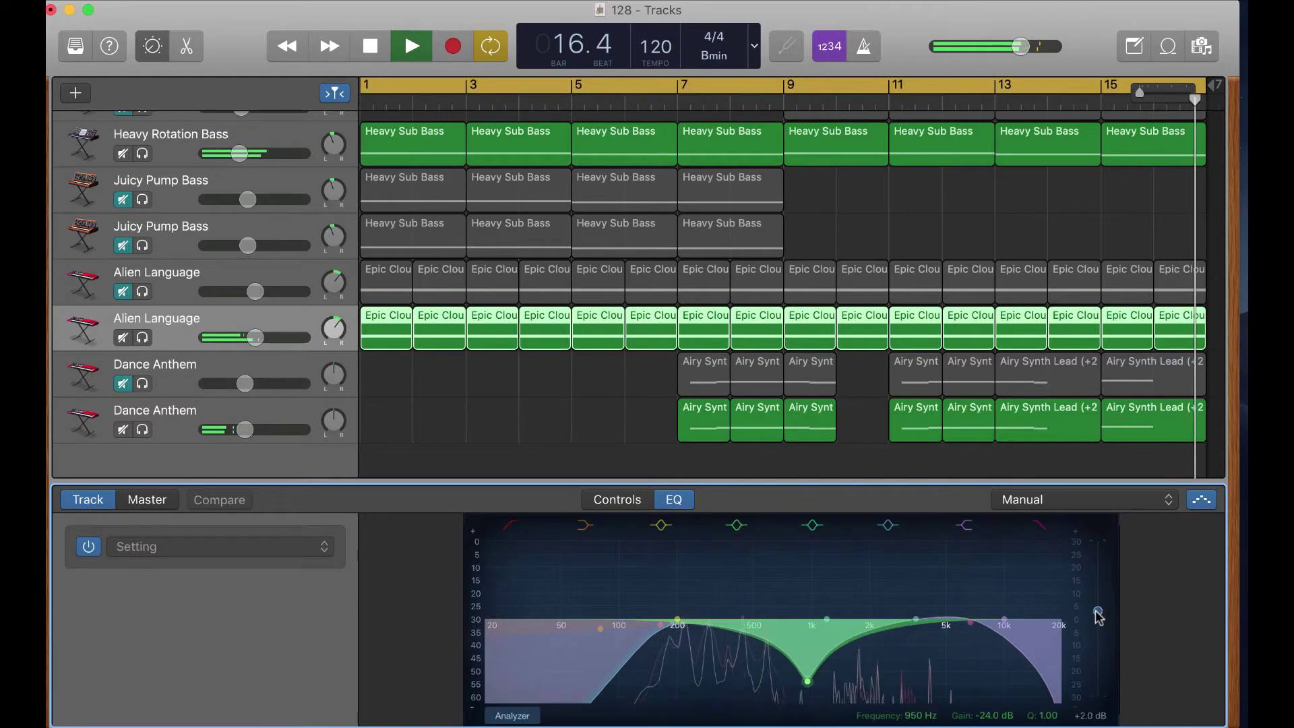
{"action": "left_click_drag", "start_coordinate": [1099, 616], "coordinate": [1099, 615]}
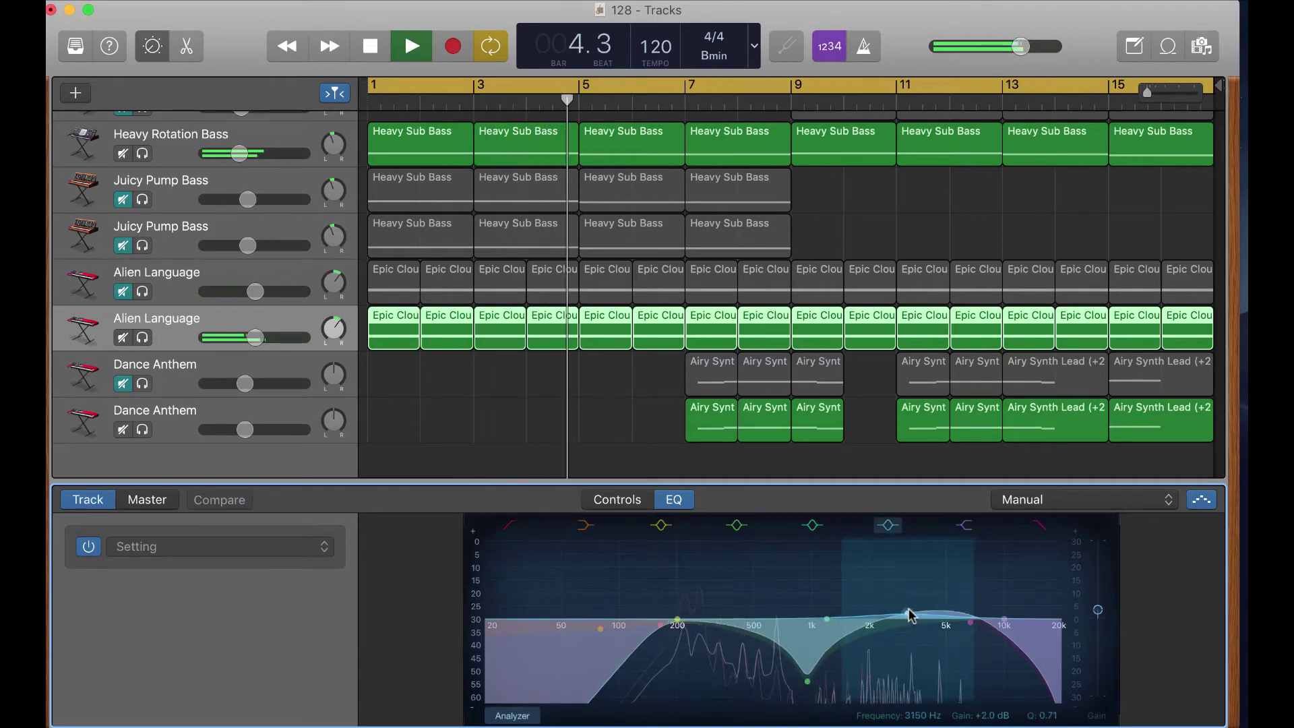
{"action": "left_click_drag", "start_coordinate": [910, 615], "coordinate": [918, 617]}
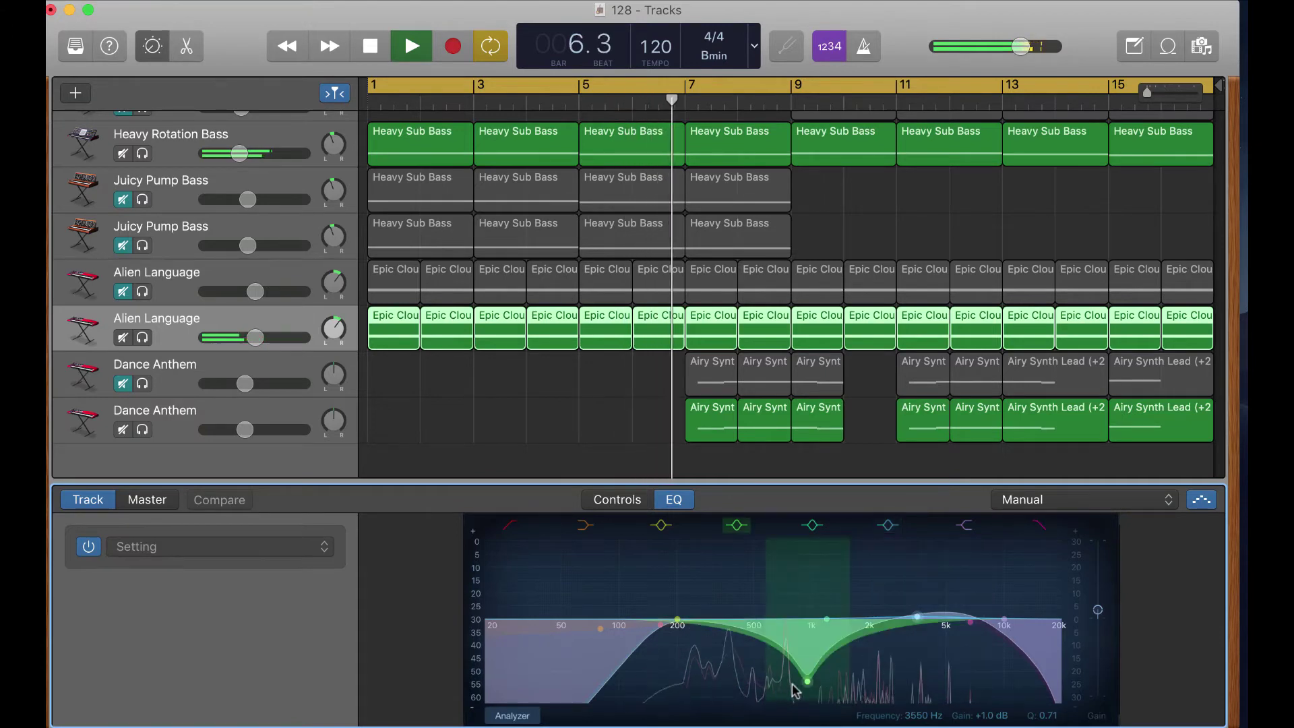
{"action": "left_click_drag", "start_coordinate": [809, 684], "coordinate": [812, 686]}
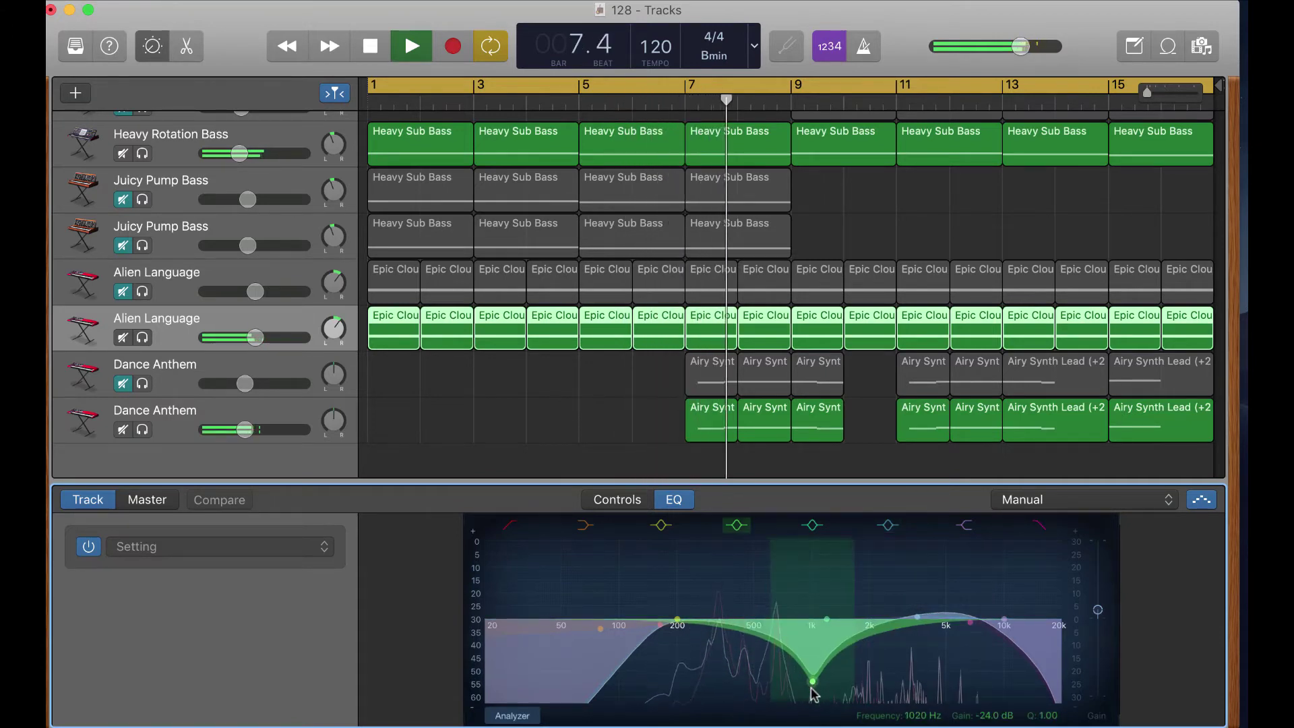
Step: Show the EQ of the unmuted Dance Anthem track and turn on its analyzer
{"action": "left_click", "coordinate": [263, 418]}
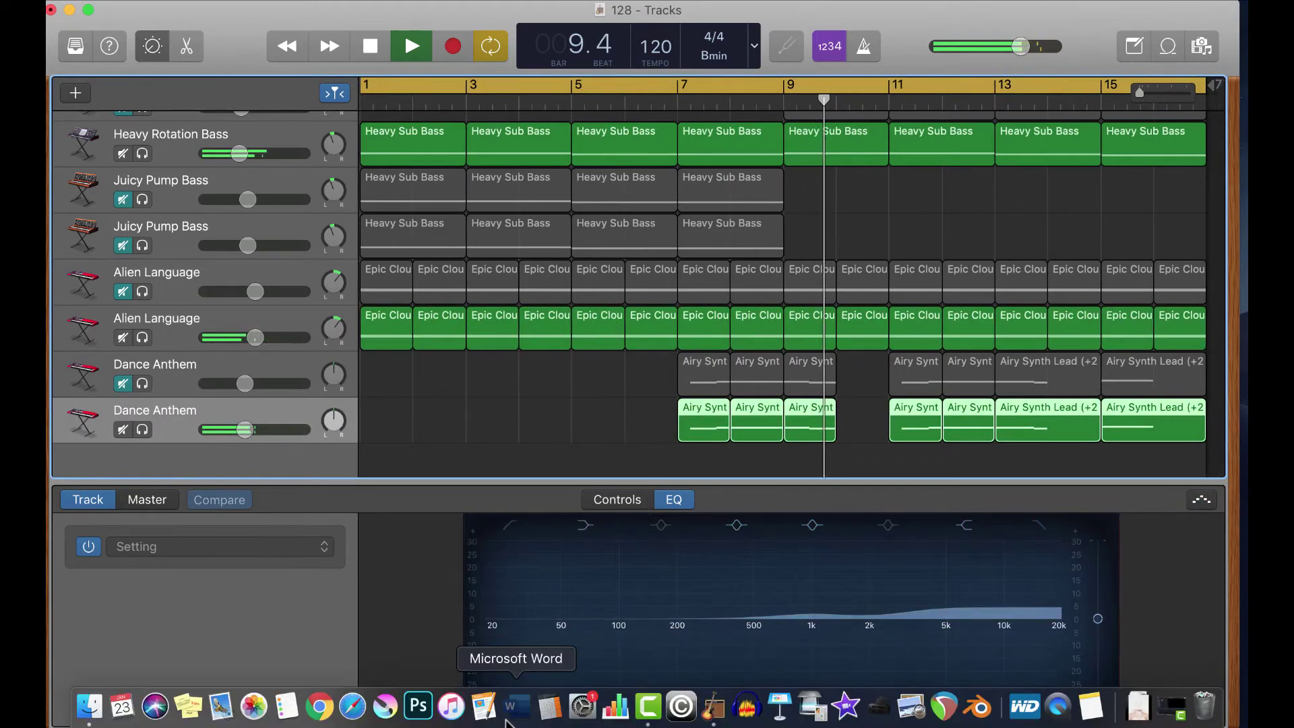
{"action": "right_click", "coordinate": [505, 716]}
{"action": "left_click", "coordinate": [410, 667]}
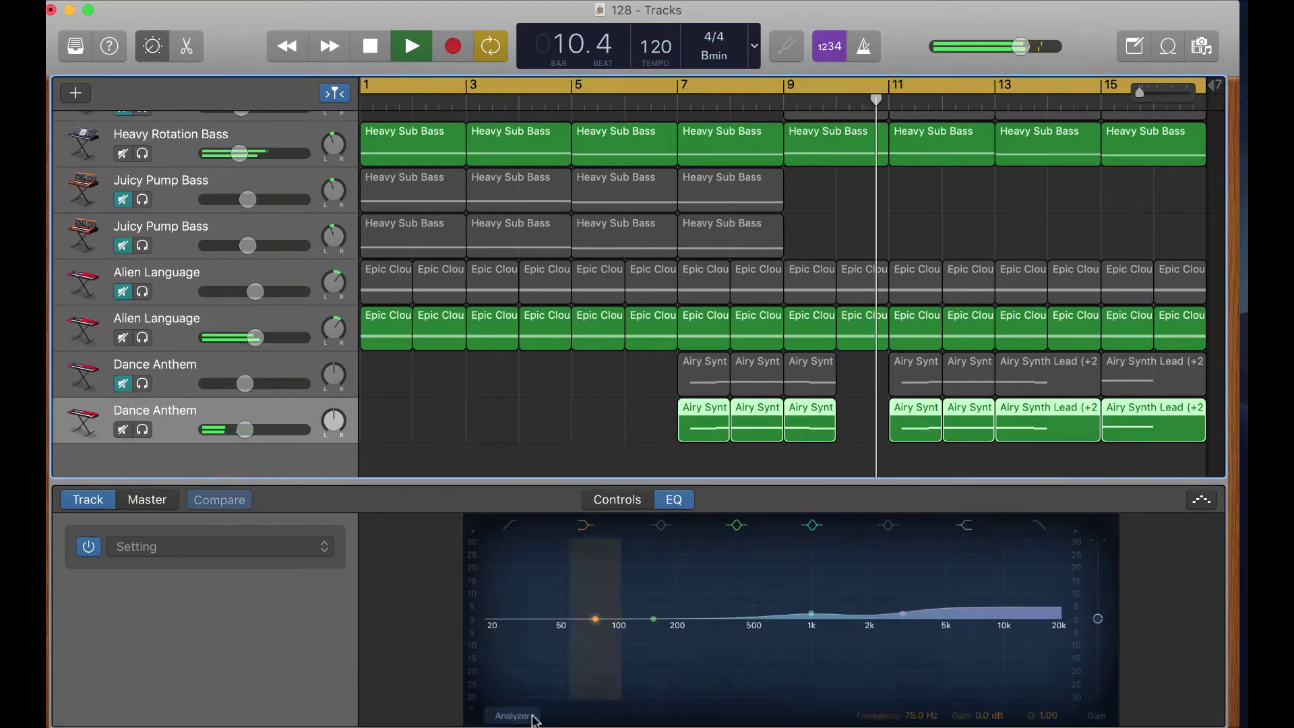
{"action": "left_click", "coordinate": [532, 717]}
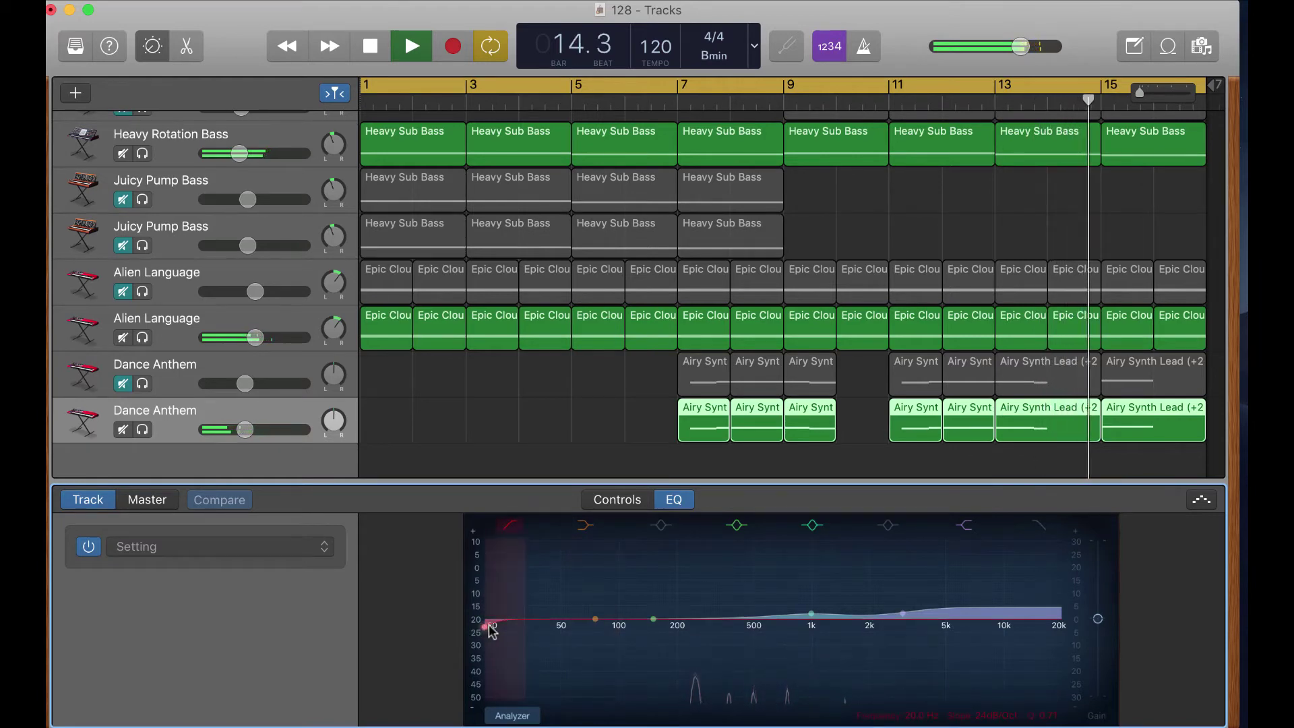
Step: Enable the Dance Anthem low cut and raise it to 440 Hz while replaying from bar 7
{"action": "left_click_drag", "start_coordinate": [502, 640], "coordinate": [698, 627]}
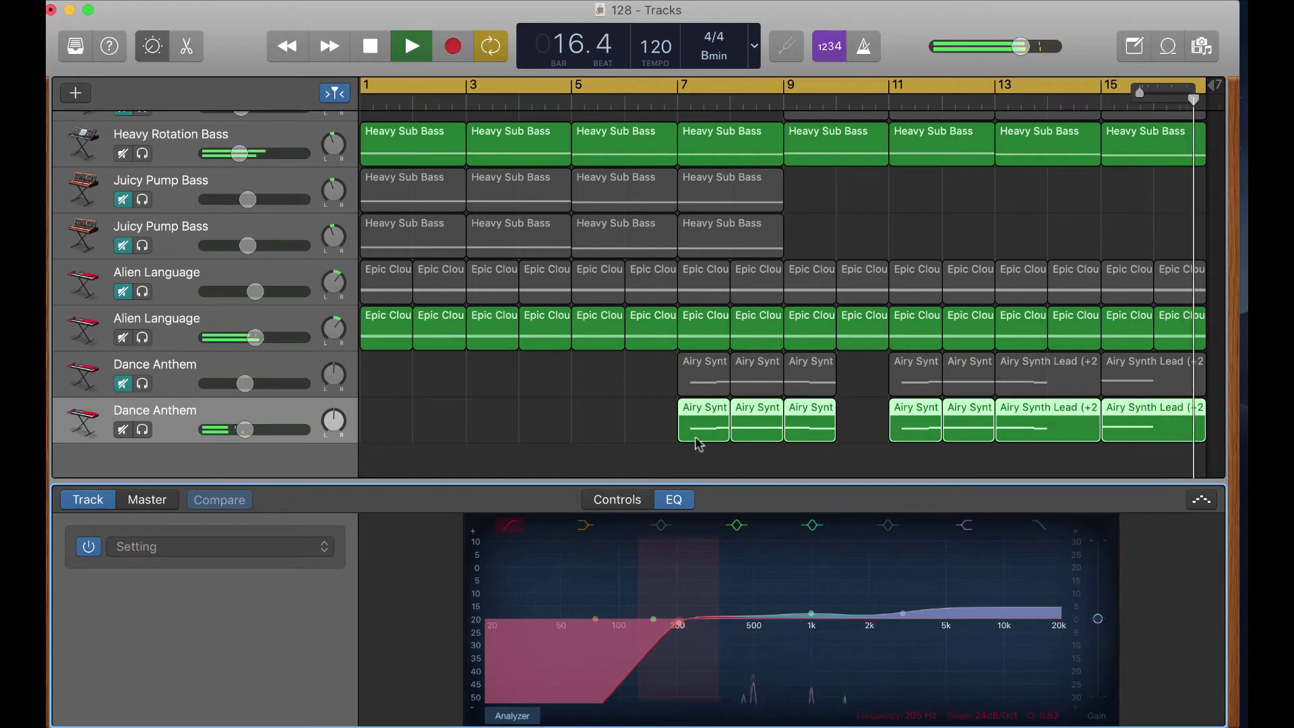
{"action": "left_click", "coordinate": [697, 101]}
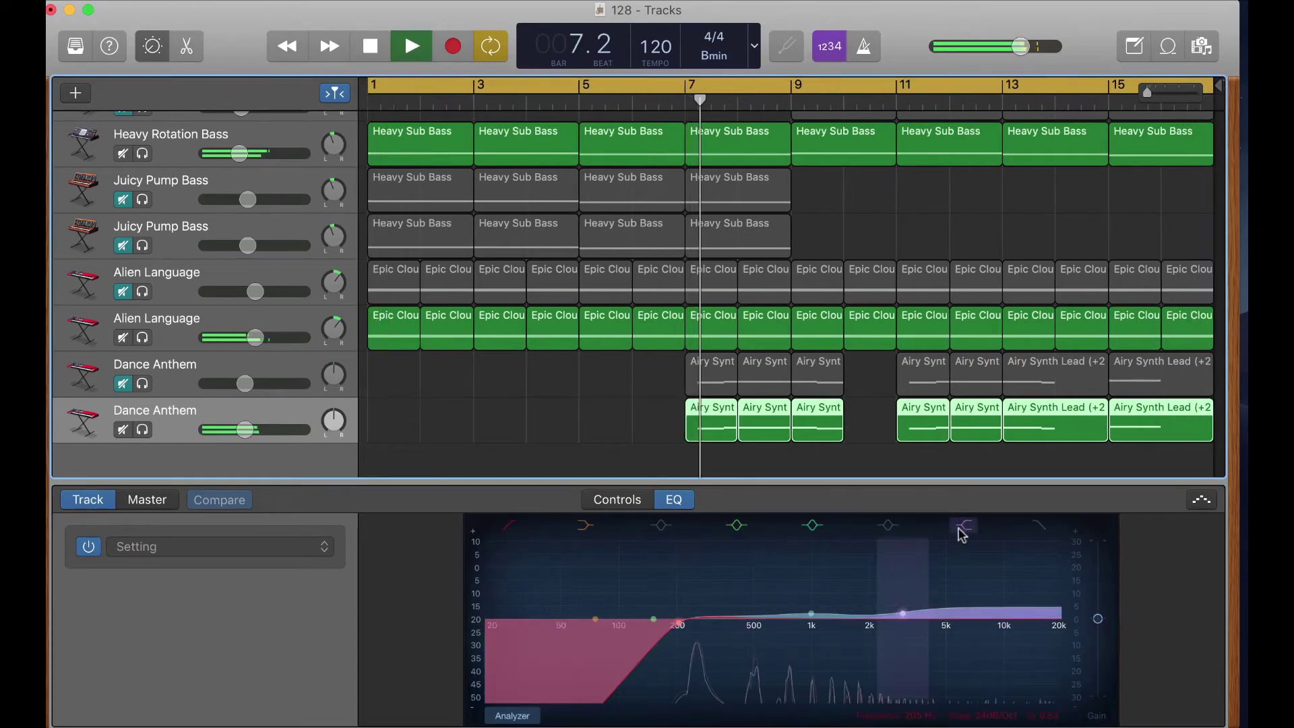
{"action": "left_click_drag", "start_coordinate": [678, 627], "coordinate": [742, 626]}
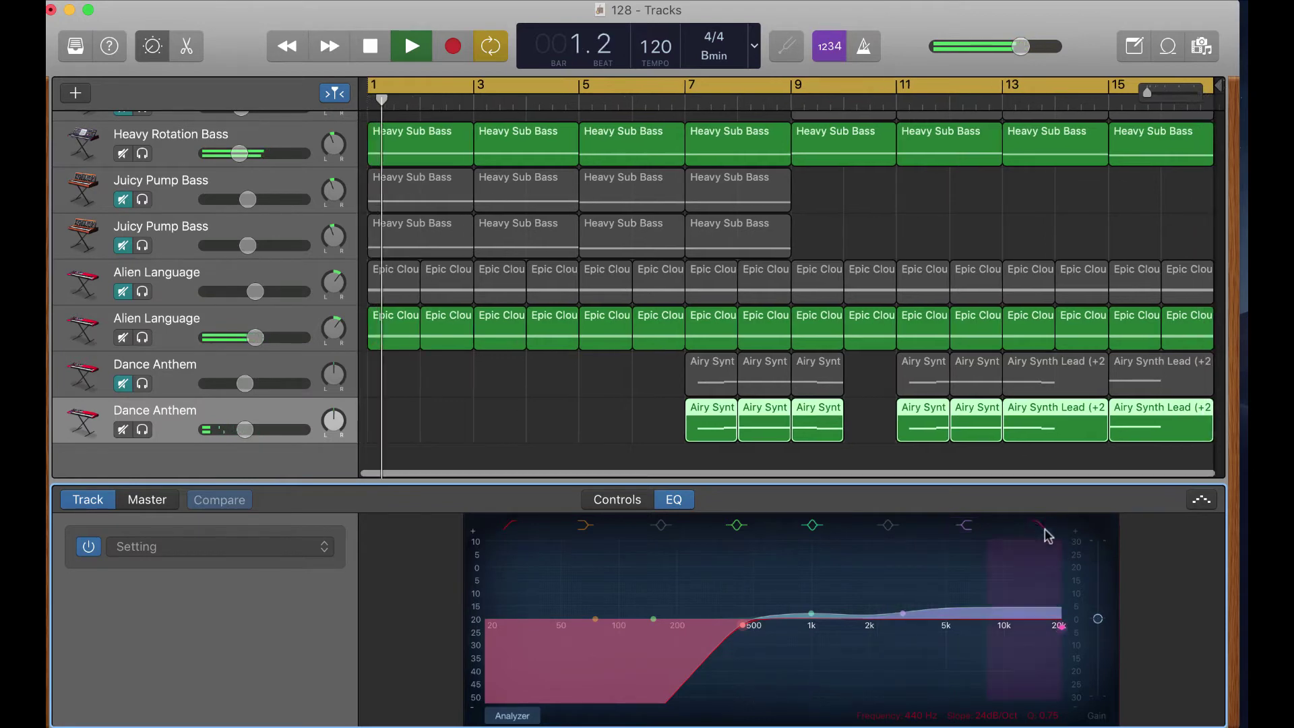
Step: Add a high cut at 10000 Hz to the Dance Anthem EQ and raise its overall gain slightly
{"action": "mouse_move", "coordinate": [1057, 629]}
{"action": "left_mouse_down"}
{"action": "mouse_move", "coordinate": [1057, 618]}
{"action": "mouse_move", "coordinate": [1039, 631]}
{"action": "left_mouse_up"}
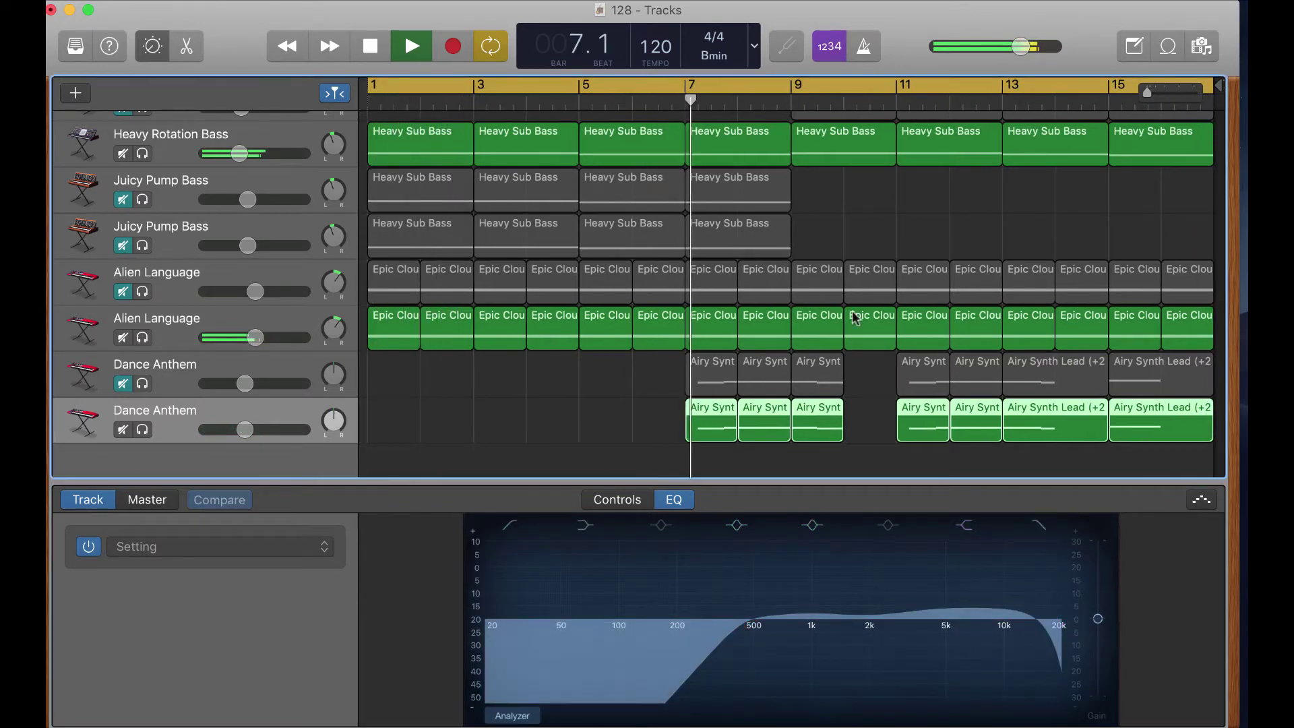
{"action": "left_click_drag", "start_coordinate": [1024, 628], "coordinate": [1004, 625]}
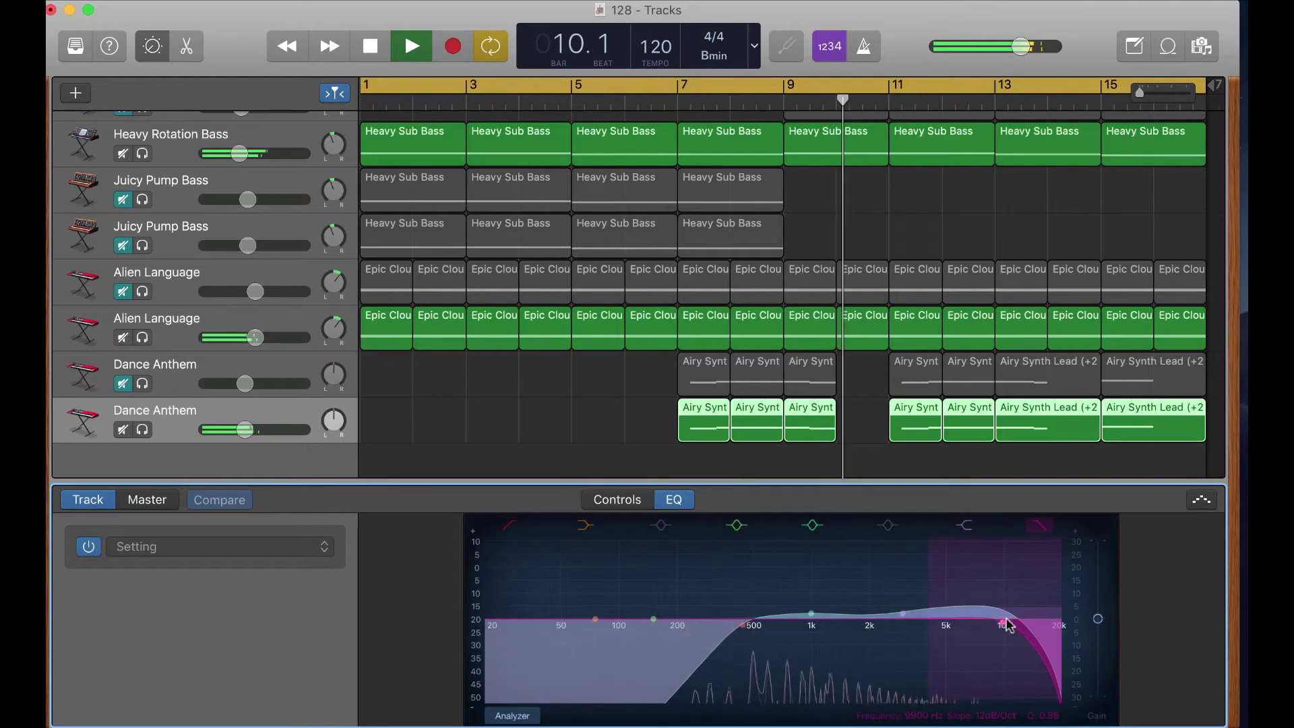
{"action": "left_click_drag", "start_coordinate": [1098, 618], "coordinate": [1100, 621]}
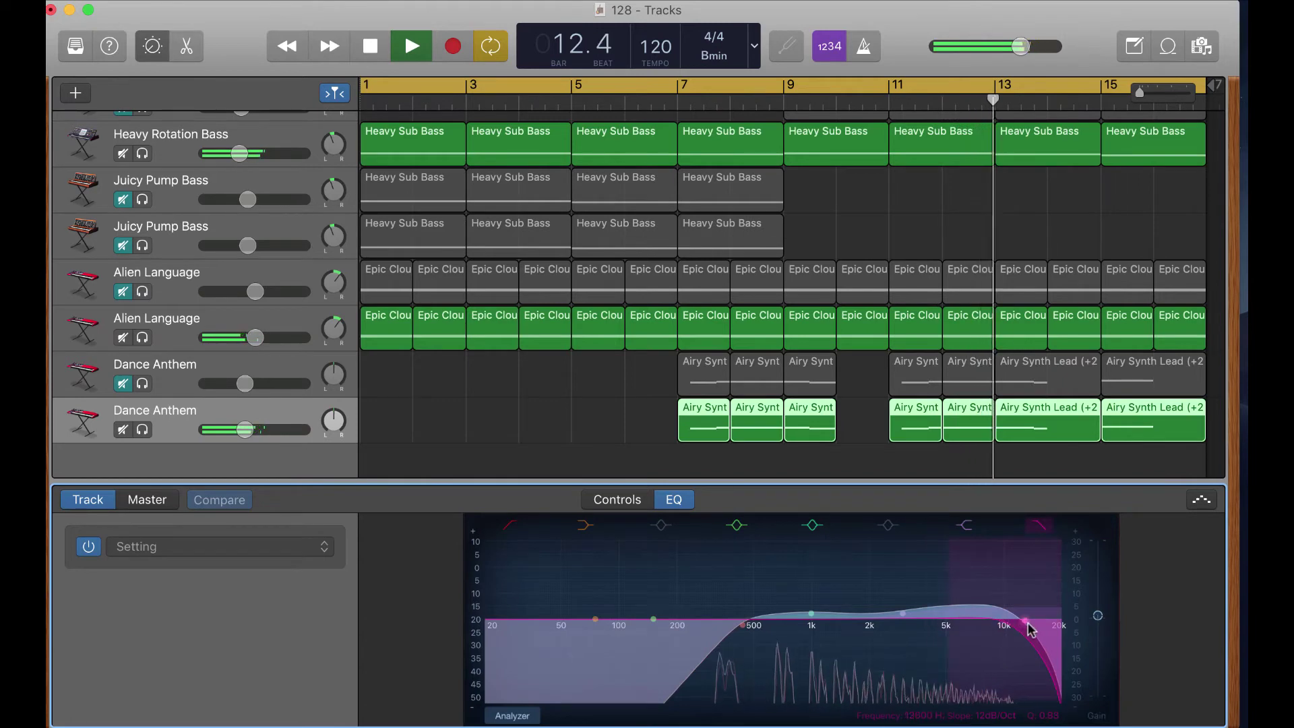
{"action": "left_click_drag", "start_coordinate": [1029, 625], "coordinate": [1004, 624]}
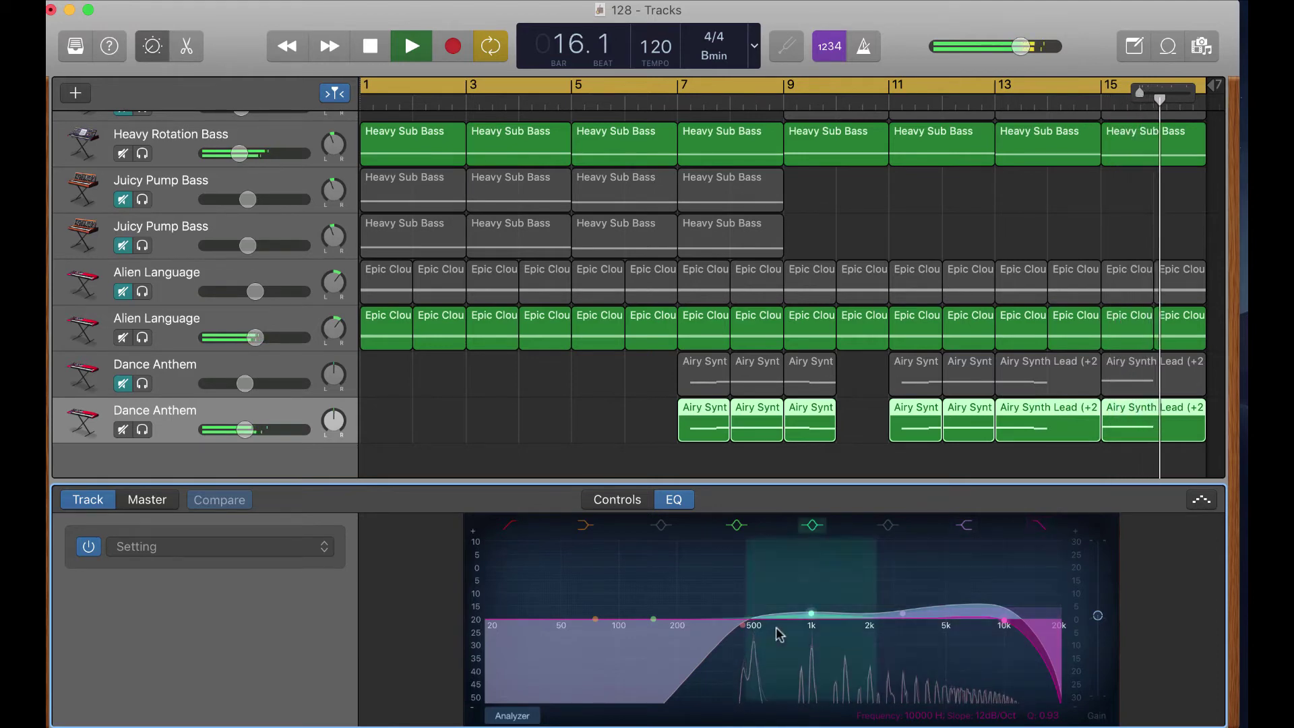
Step: Fine-tune the Dance Anthem low cut to 425 Hz while replaying from bar 7
{"action": "left_click", "coordinate": [744, 625]}
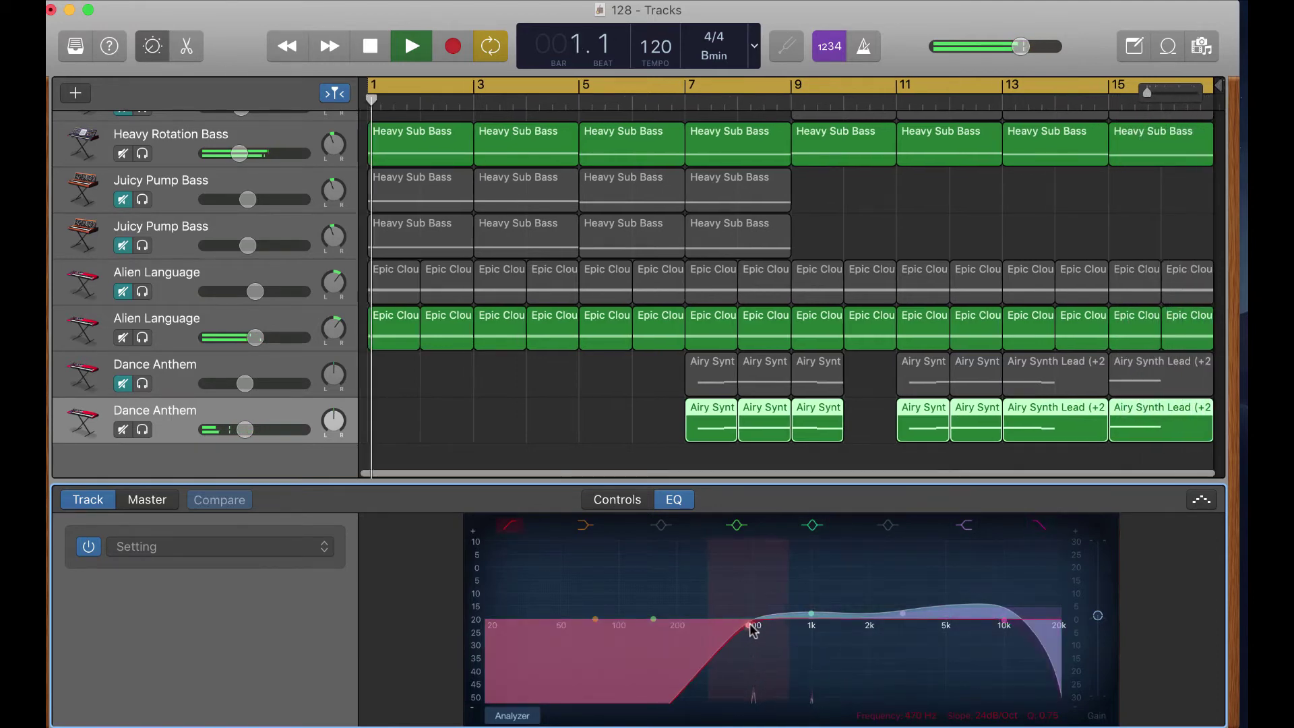
{"action": "left_click", "coordinate": [686, 103]}
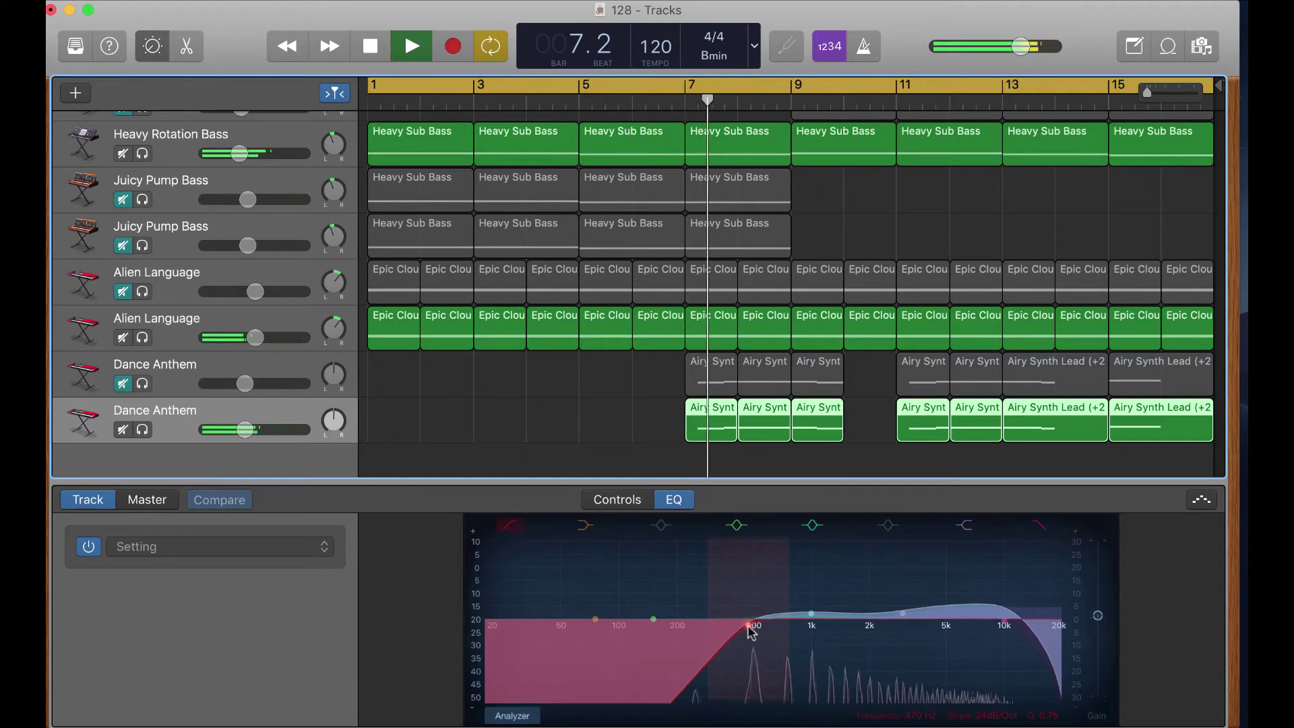
{"action": "mouse_move", "coordinate": [746, 624]}
{"action": "left_mouse_down"}
{"action": "mouse_move", "coordinate": [778, 630]}
{"action": "mouse_move", "coordinate": [743, 630]}
{"action": "left_mouse_up"}
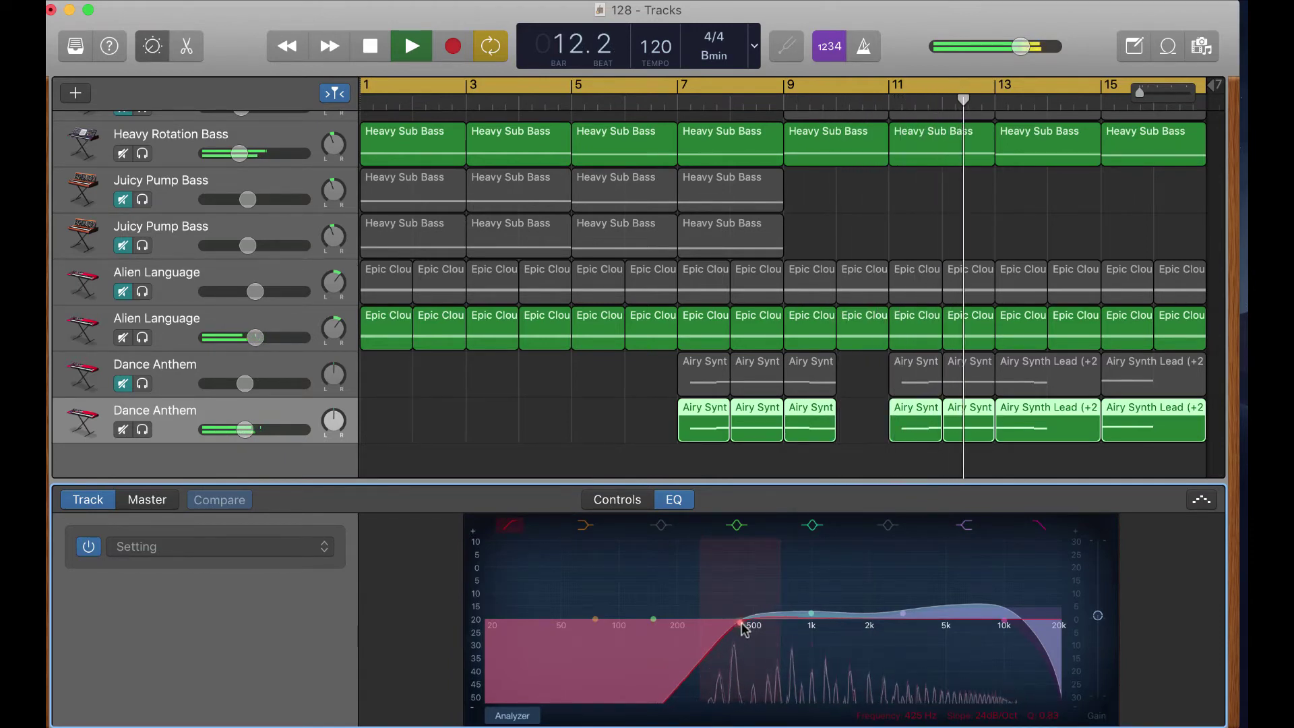
Step: Slightly lower the volume of the unmuted Modern 909 track directly above the Epic Cloud Formation tracks
{"action": "scroll", "coordinate": [537, 419], "scroll_direction": "down", "scroll_amount": 1}
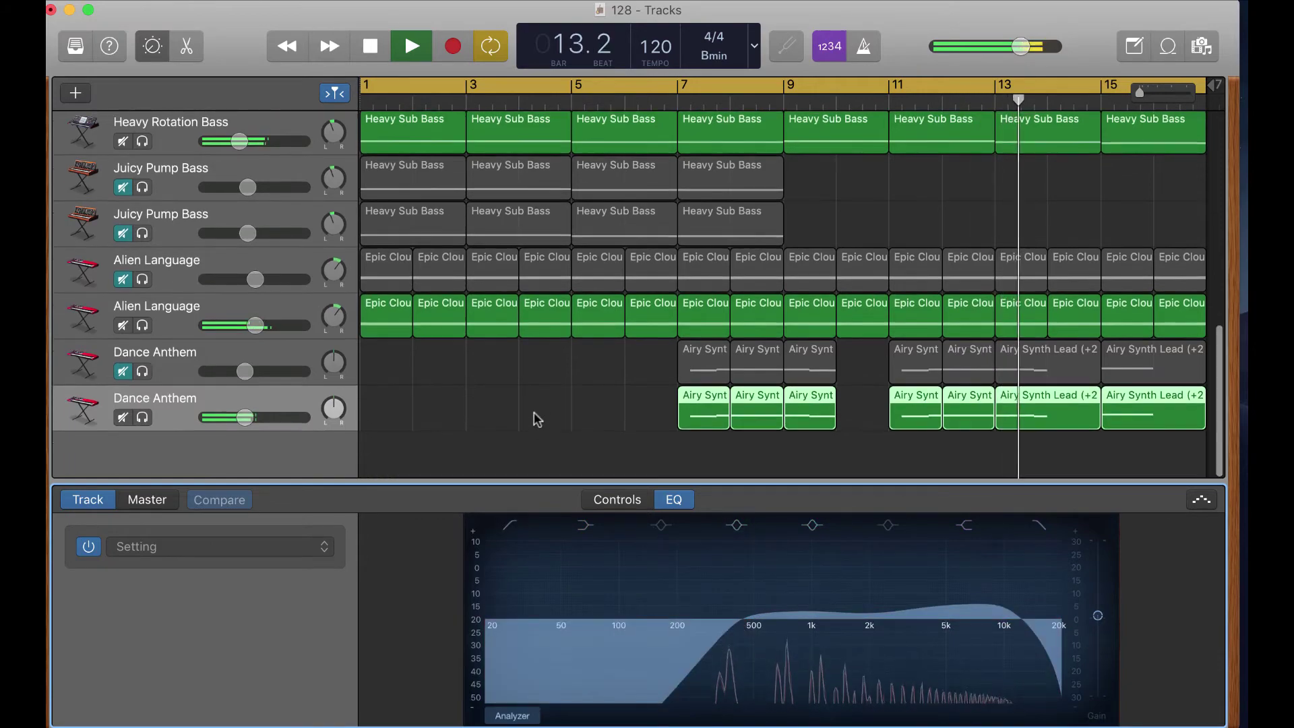
{"action": "scroll", "coordinate": [537, 419], "scroll_direction": "up", "scroll_amount": 10}
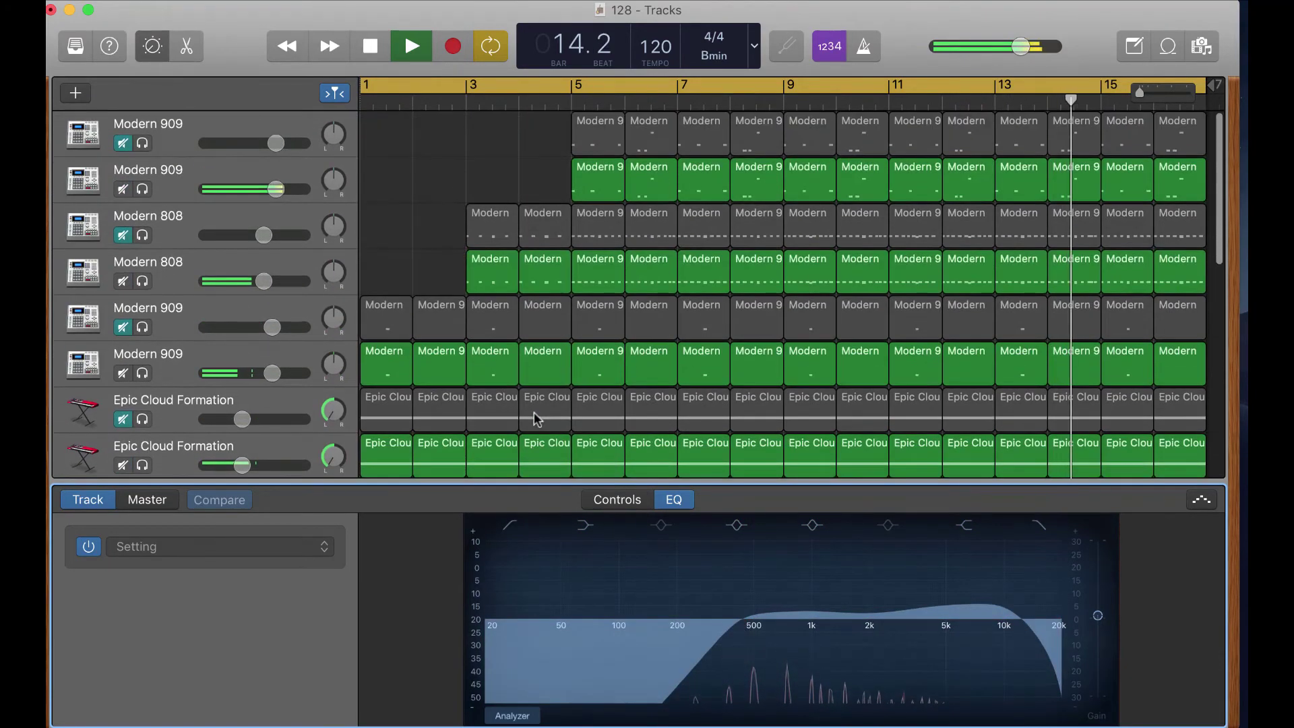
{"action": "scroll", "coordinate": [537, 419], "scroll_direction": "down", "scroll_amount": 10}
{"action": "scroll", "coordinate": [537, 419], "scroll_direction": "down", "scroll_amount": 2}
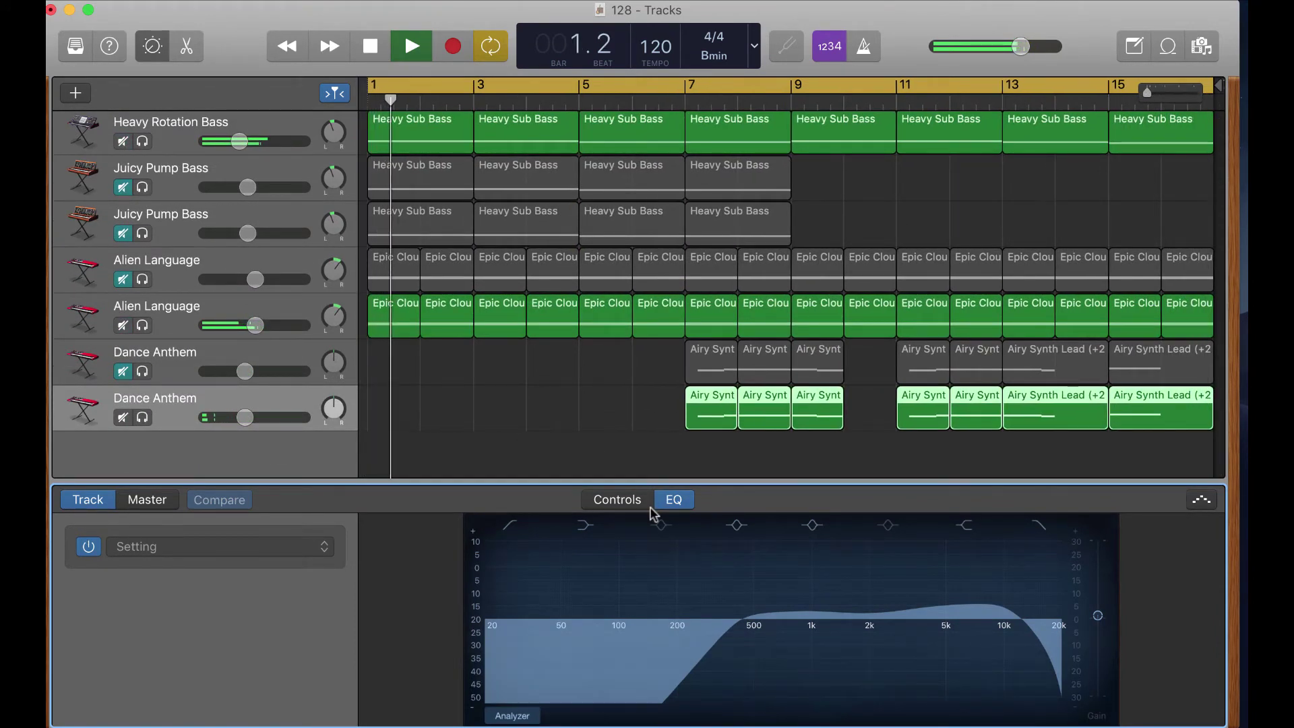
{"action": "scroll", "coordinate": [536, 454], "scroll_direction": "up", "scroll_amount": 10}
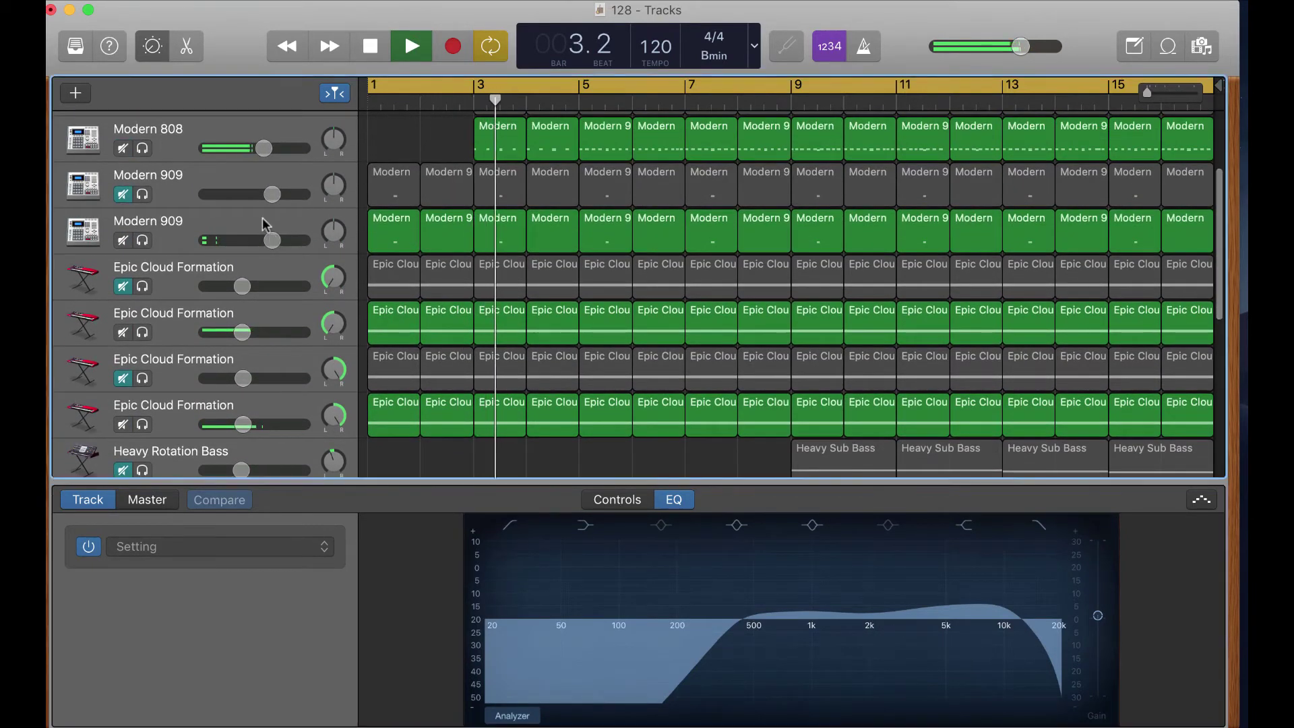
{"action": "left_click", "coordinate": [269, 225]}
{"action": "left_click_drag", "start_coordinate": [273, 246], "coordinate": [266, 246]}
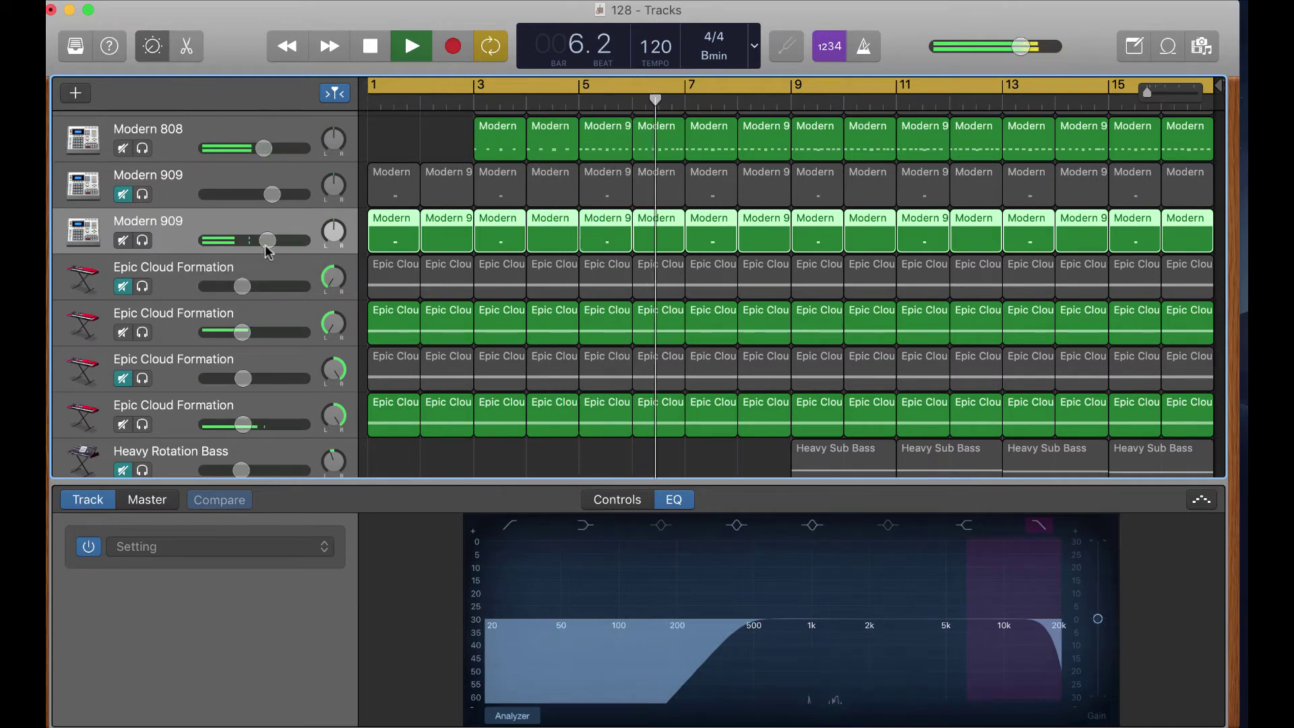
Step: Select the unmuted Dance Anthem track again to show its EQ
{"action": "scroll", "coordinate": [267, 256], "scroll_direction": "up", "scroll_amount": 4}
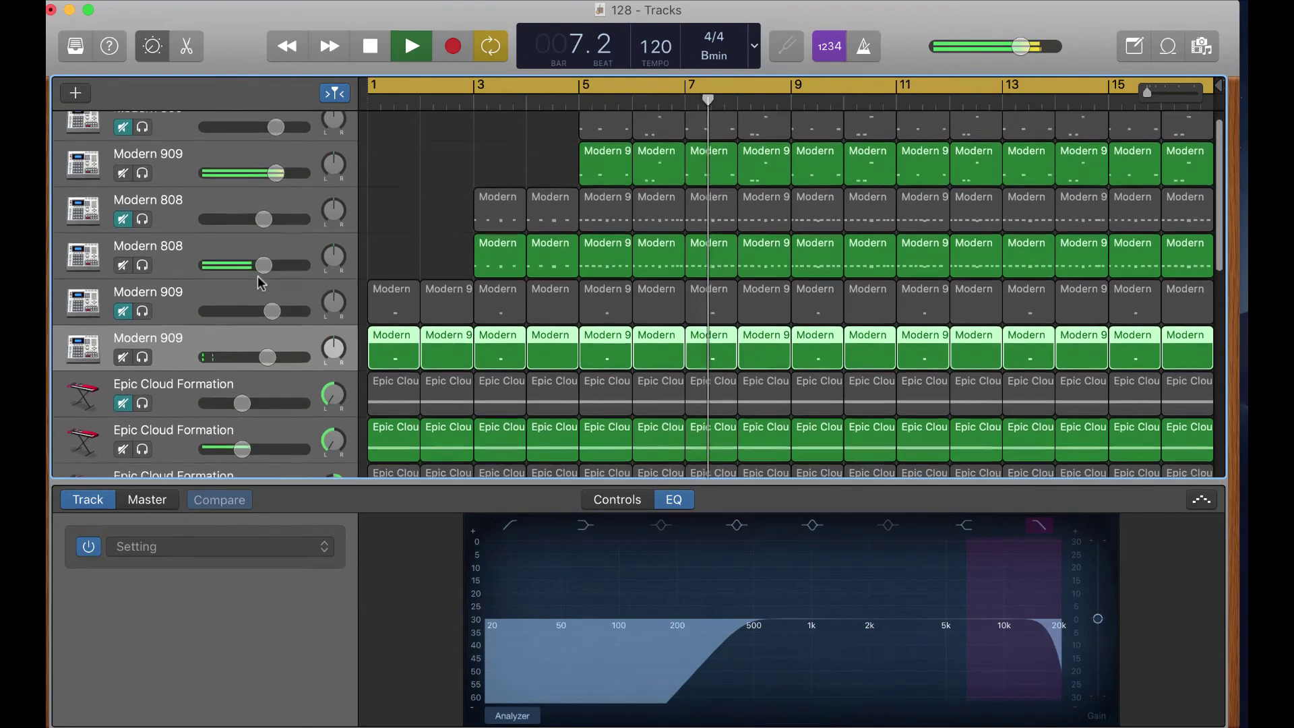
{"action": "scroll", "coordinate": [262, 323], "scroll_direction": "down", "scroll_amount": 10}
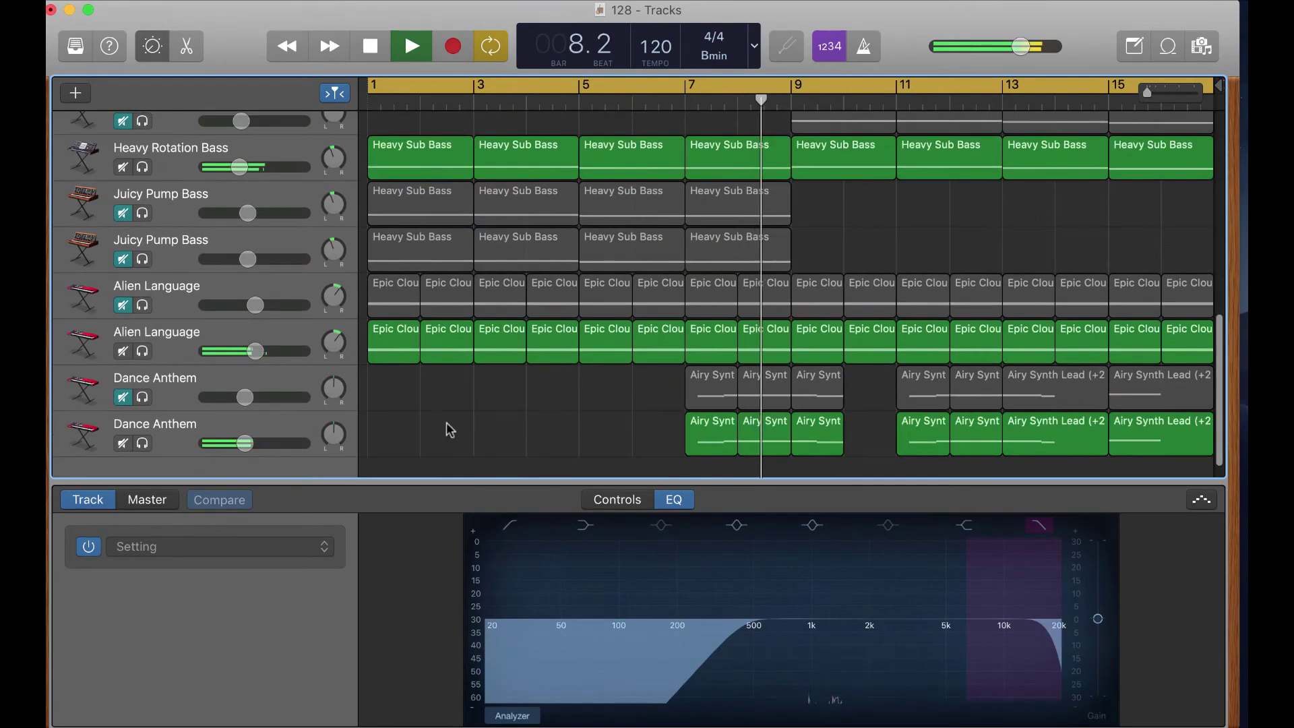
{"action": "scroll", "coordinate": [446, 430], "scroll_direction": "right", "scroll_amount": 1}
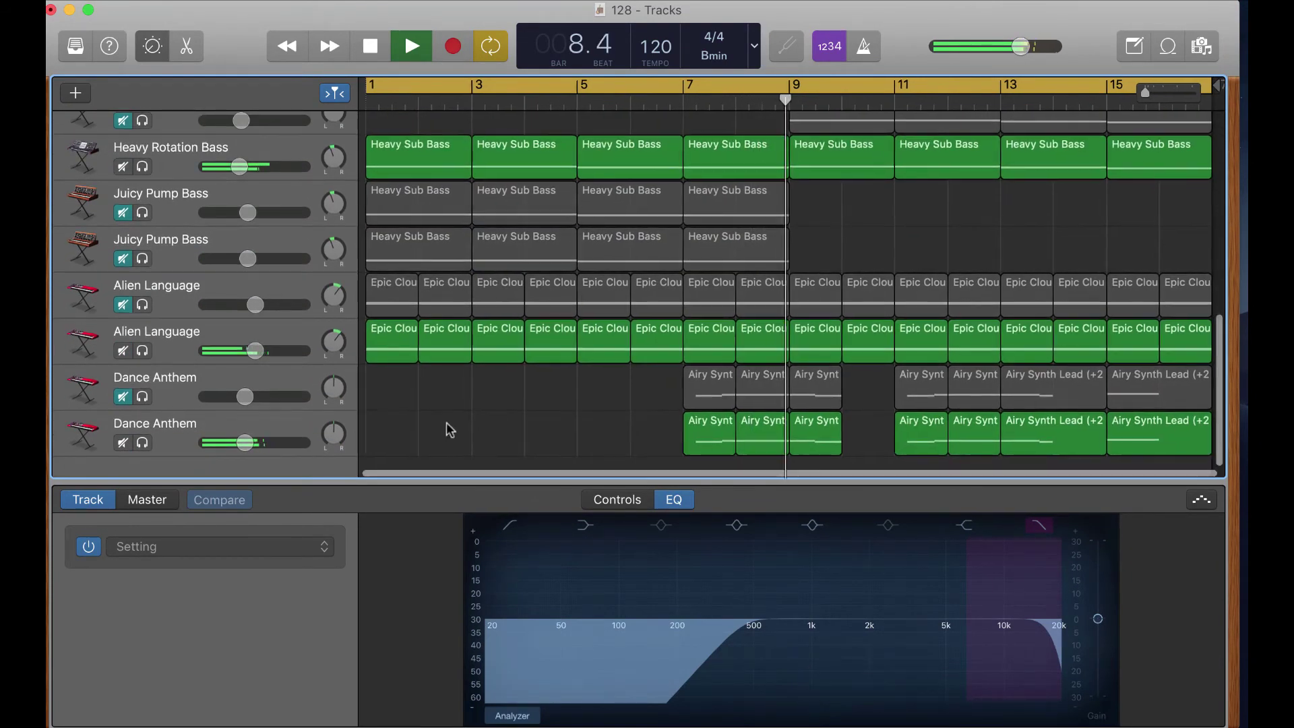
{"action": "left_click", "coordinate": [261, 423]}
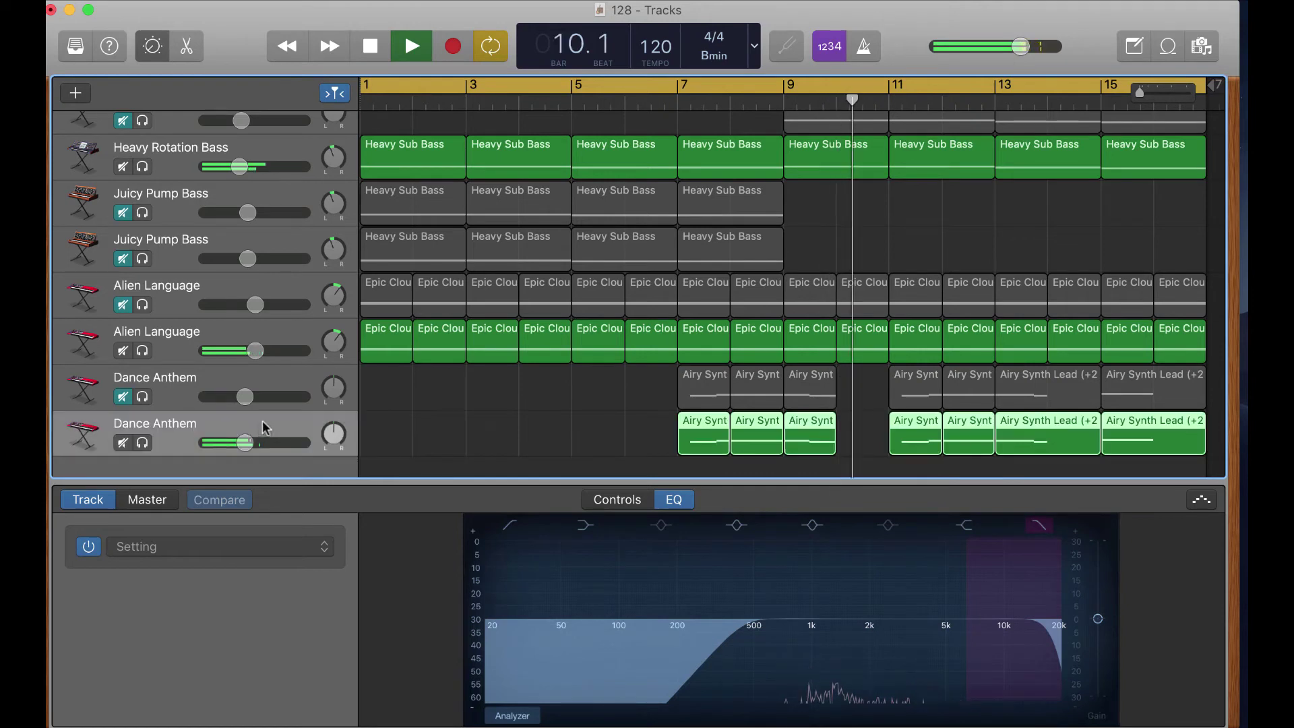
{"action": "scroll", "coordinate": [418, 399], "scroll_direction": "down", "scroll_amount": 2}
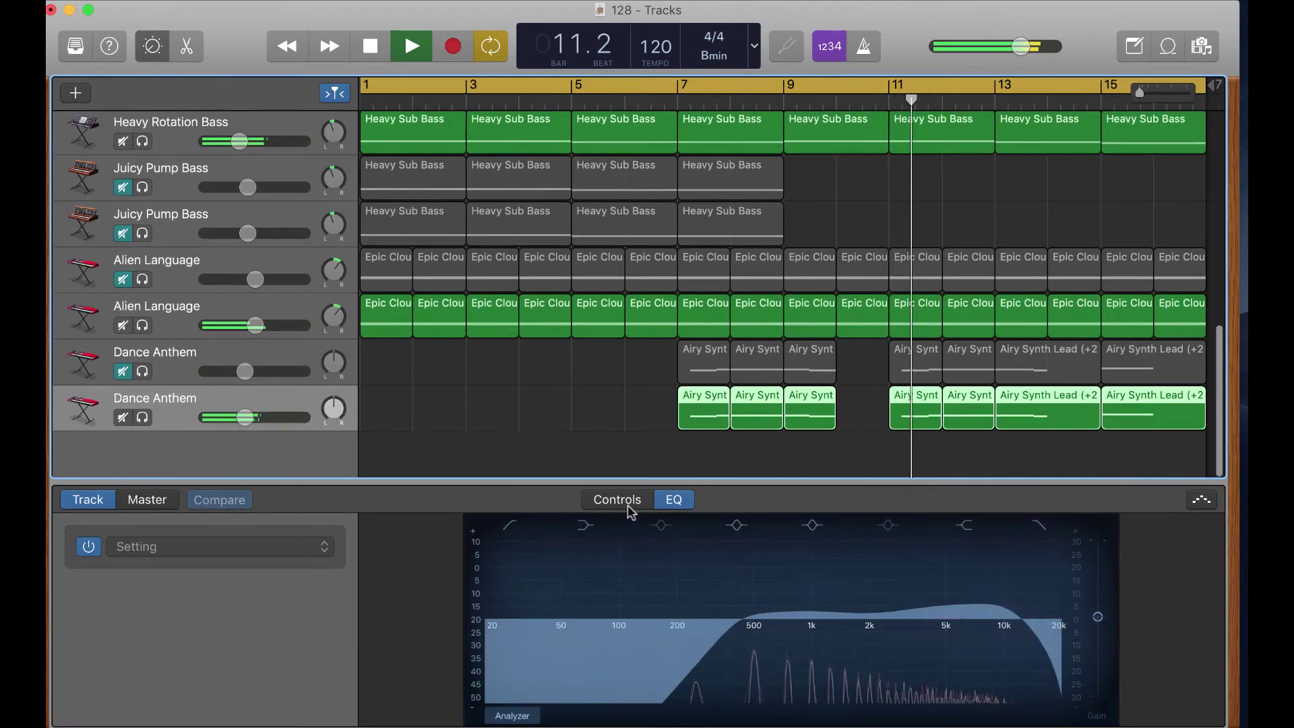
Step: Show the Dance Anthem sound controls and make the cycle region start at bar 7, replaying from there
{"action": "left_click", "coordinate": [627, 505]}
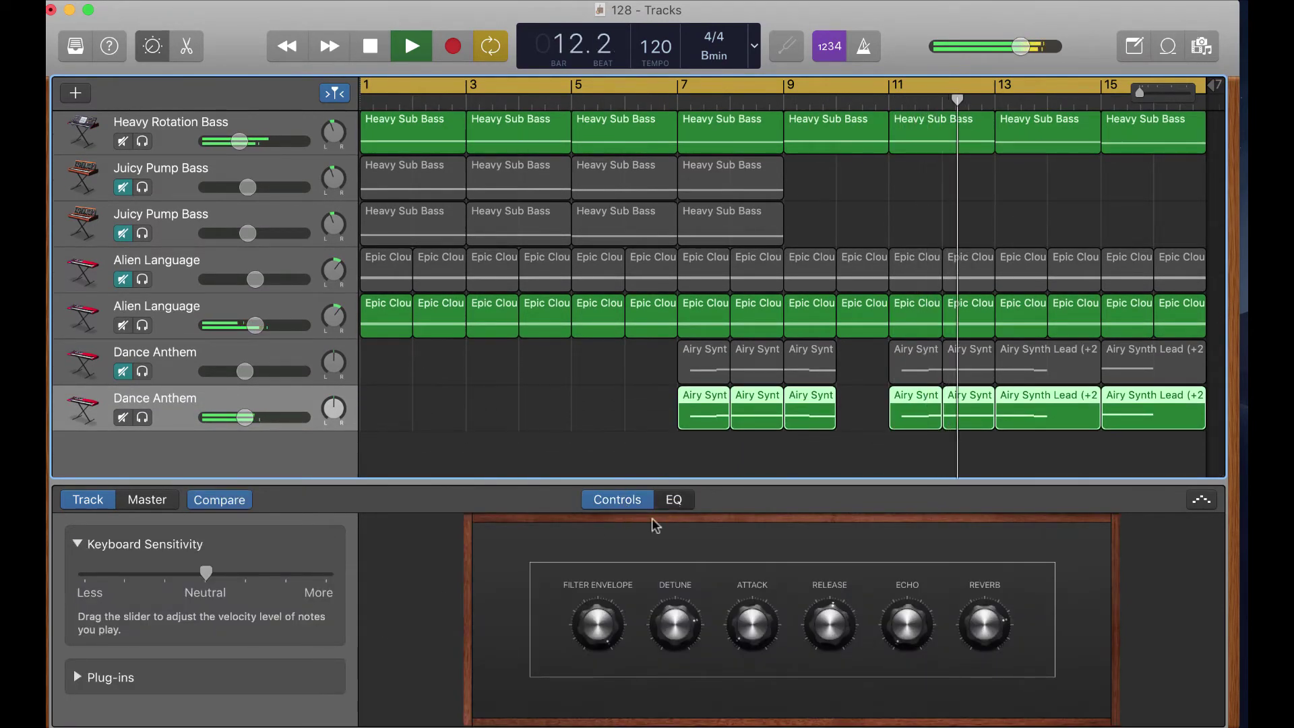
{"action": "left_click", "coordinate": [674, 499]}
{"action": "left_click", "coordinate": [616, 499]}
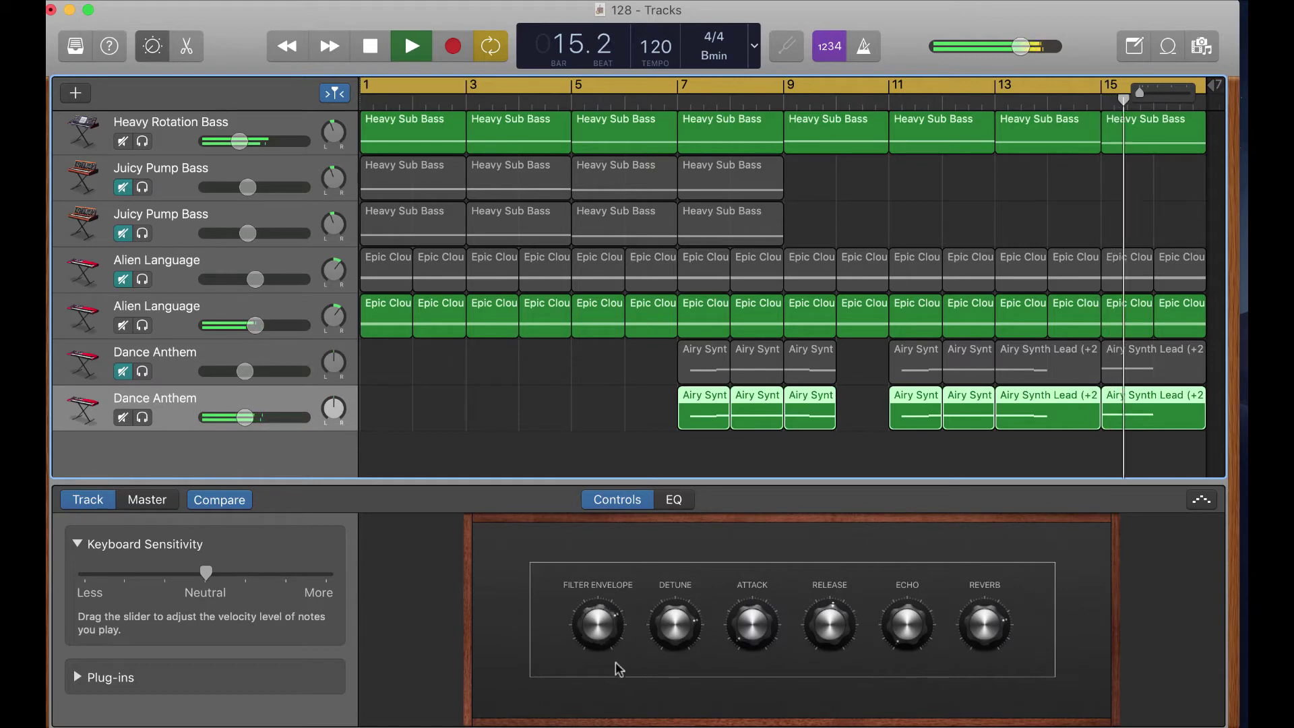
{"action": "left_click", "coordinate": [672, 104]}
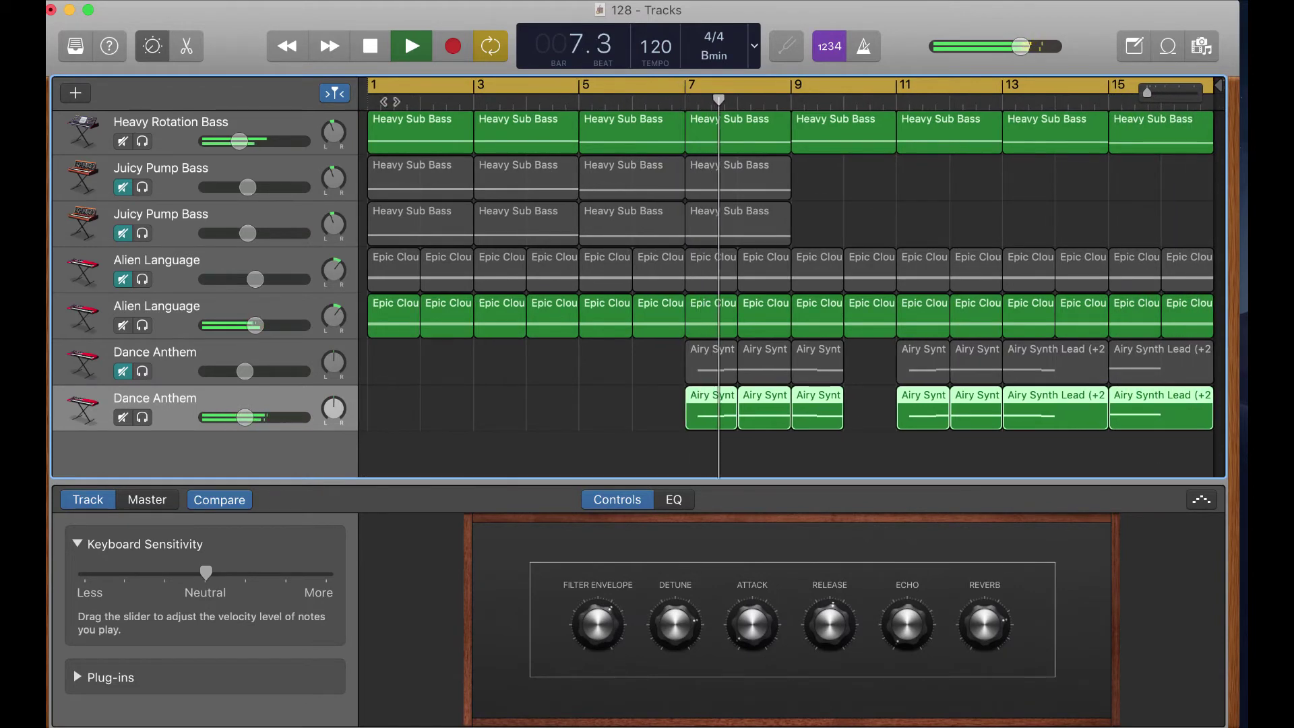
{"action": "left_click_drag", "start_coordinate": [369, 86], "coordinate": [686, 93]}
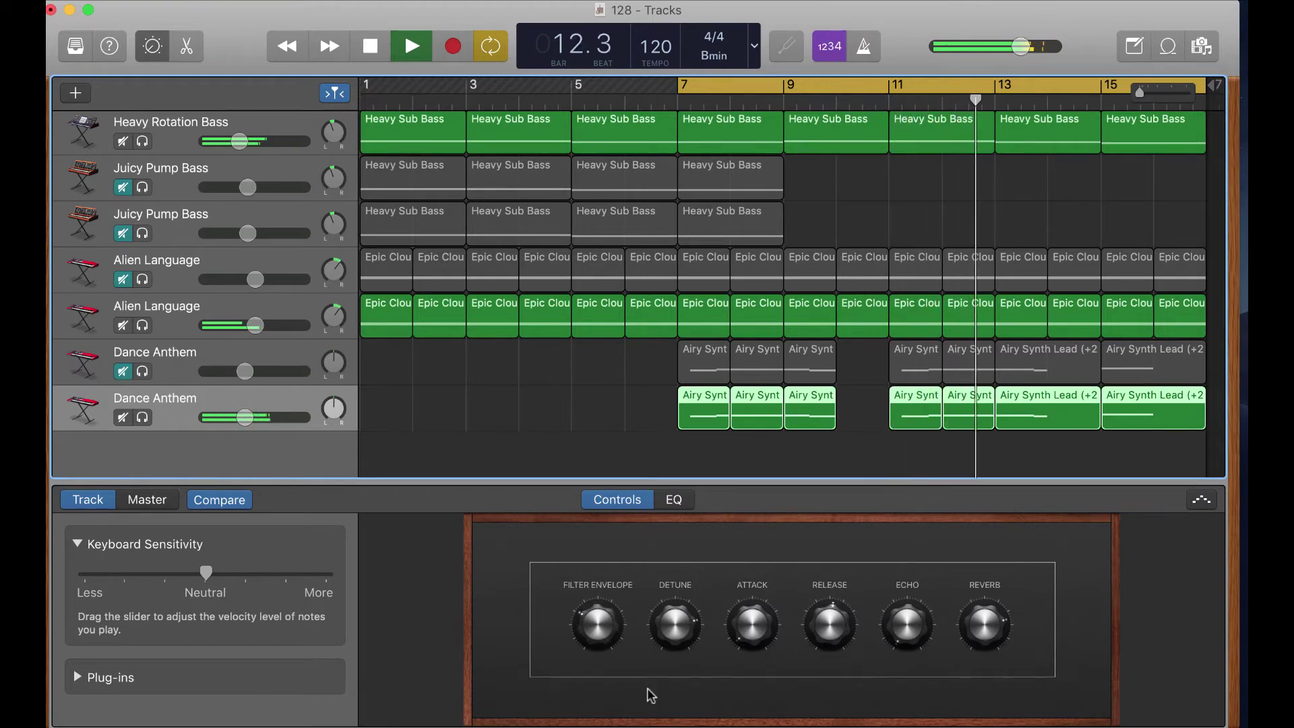
{"action": "left_click", "coordinate": [676, 102]}
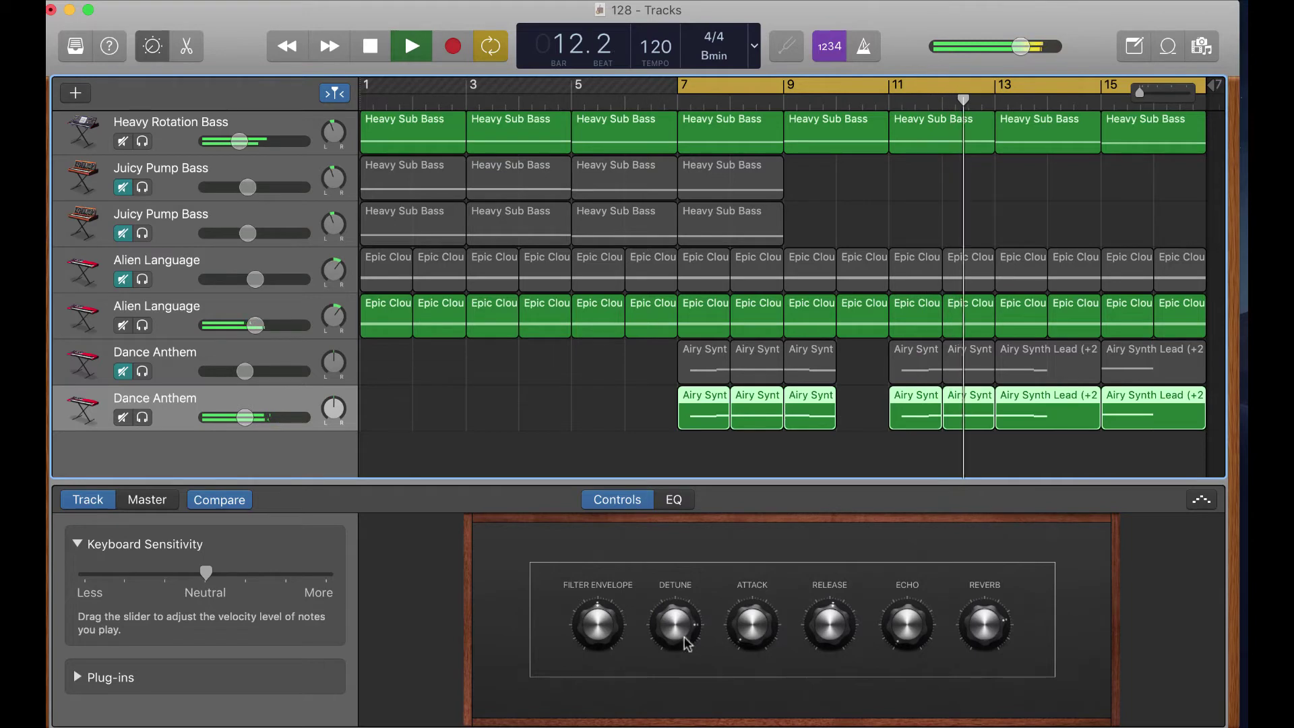
Step: Try a lower high cut frequency in the Dance Anthem EQ and return to the synth's sound controls
{"action": "left_click", "coordinate": [673, 499]}
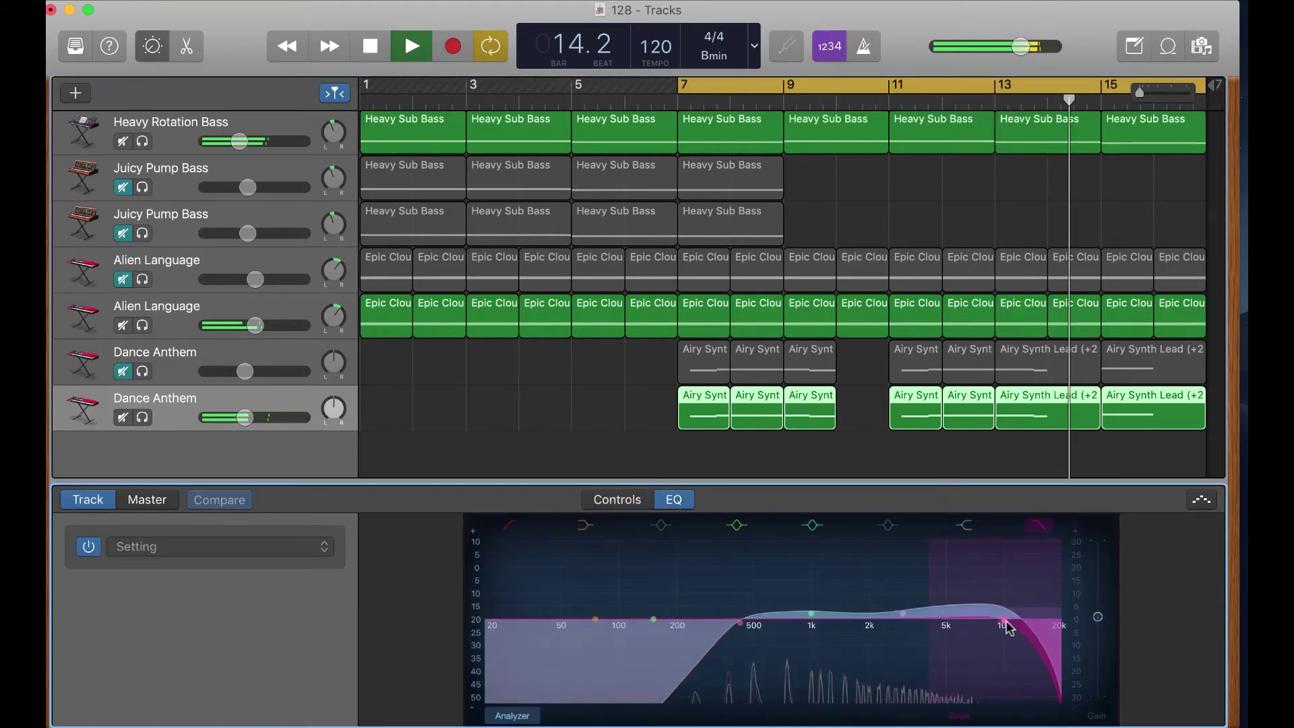
{"action": "left_click_drag", "start_coordinate": [1008, 623], "coordinate": [977, 632]}
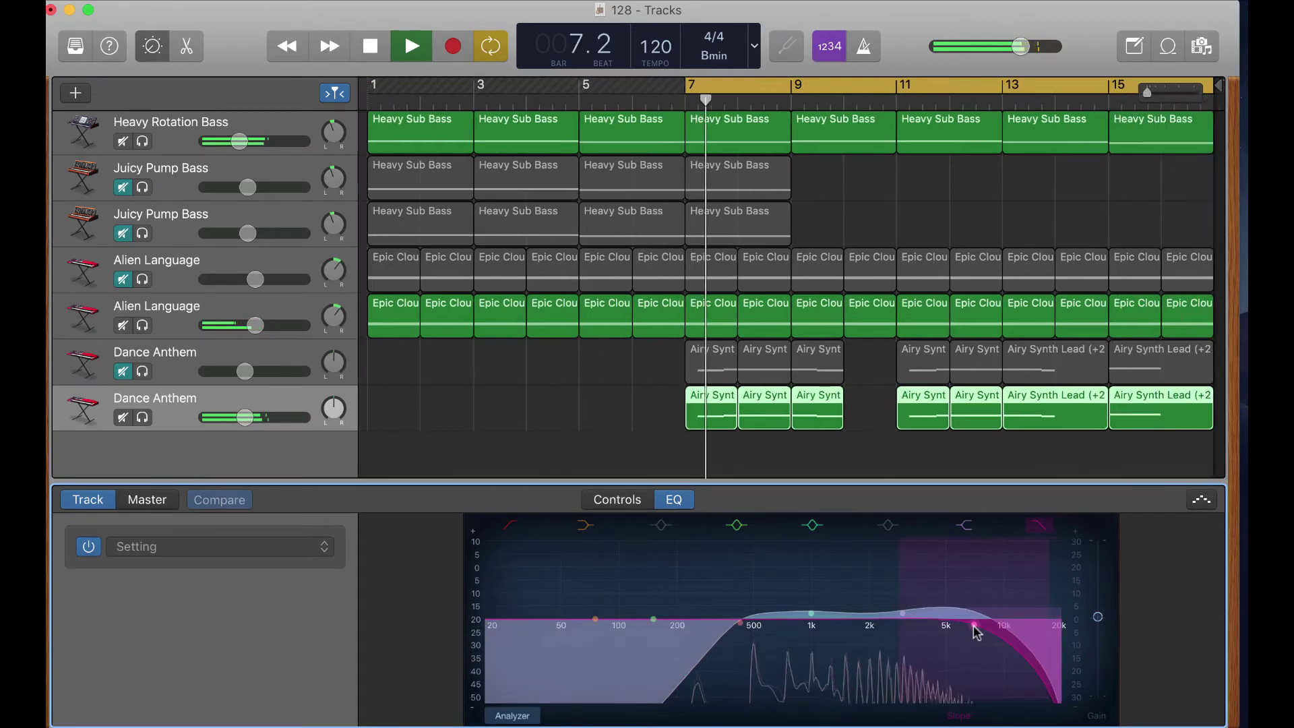
{"action": "mouse_move", "coordinate": [976, 633]}
{"action": "left_mouse_down"}
{"action": "mouse_move", "coordinate": [1004, 631]}
{"action": "mouse_move", "coordinate": [932, 621]}
{"action": "mouse_move", "coordinate": [976, 620]}
{"action": "left_mouse_up"}
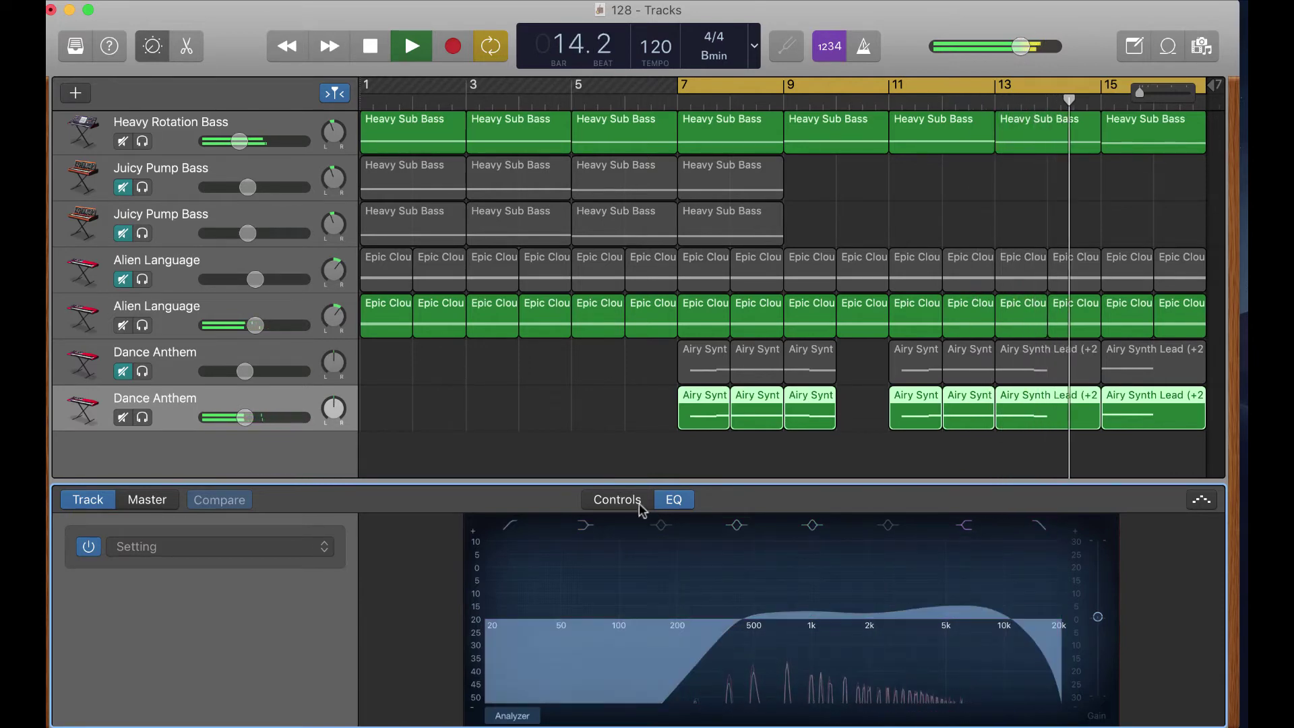
{"action": "left_click", "coordinate": [617, 500]}
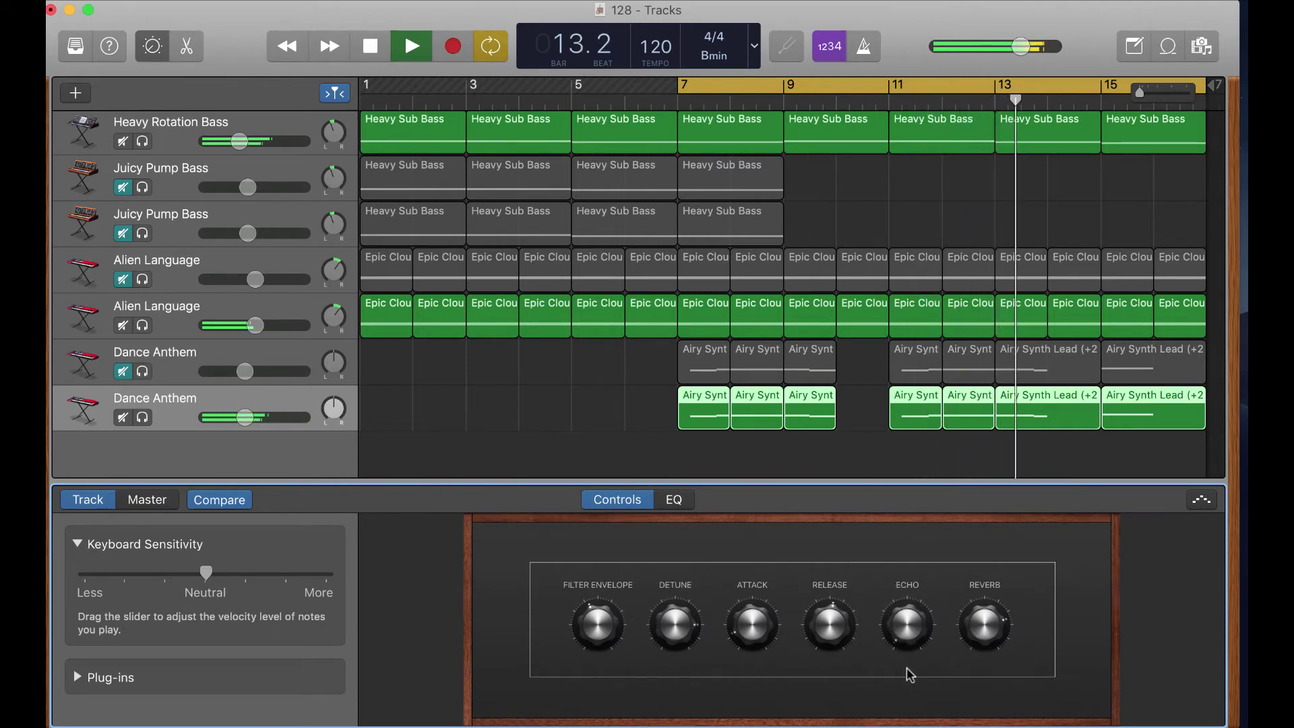
Step: Reduce the Dance Anthem EQ's high shelf gain to +1.0 dB and set the high cut to 5100 Hz
{"action": "left_click", "coordinate": [680, 507]}
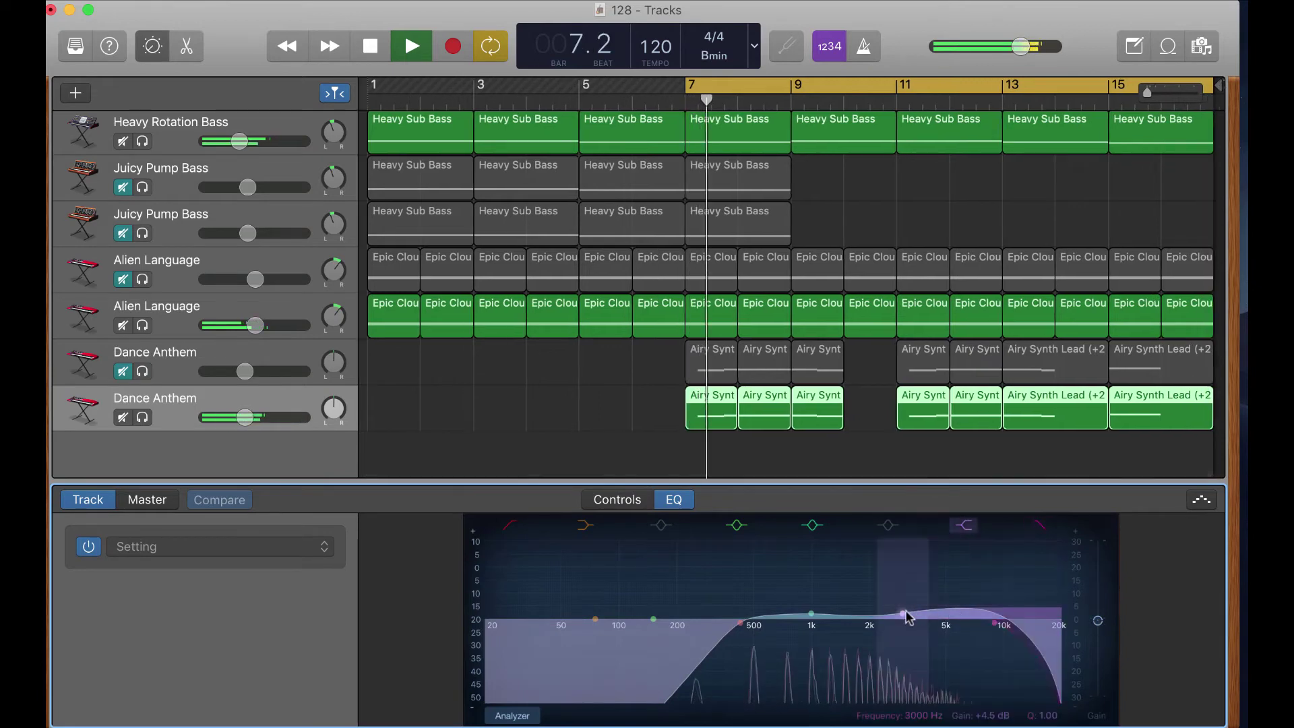
{"action": "left_click_drag", "start_coordinate": [908, 624], "coordinate": [907, 629]}
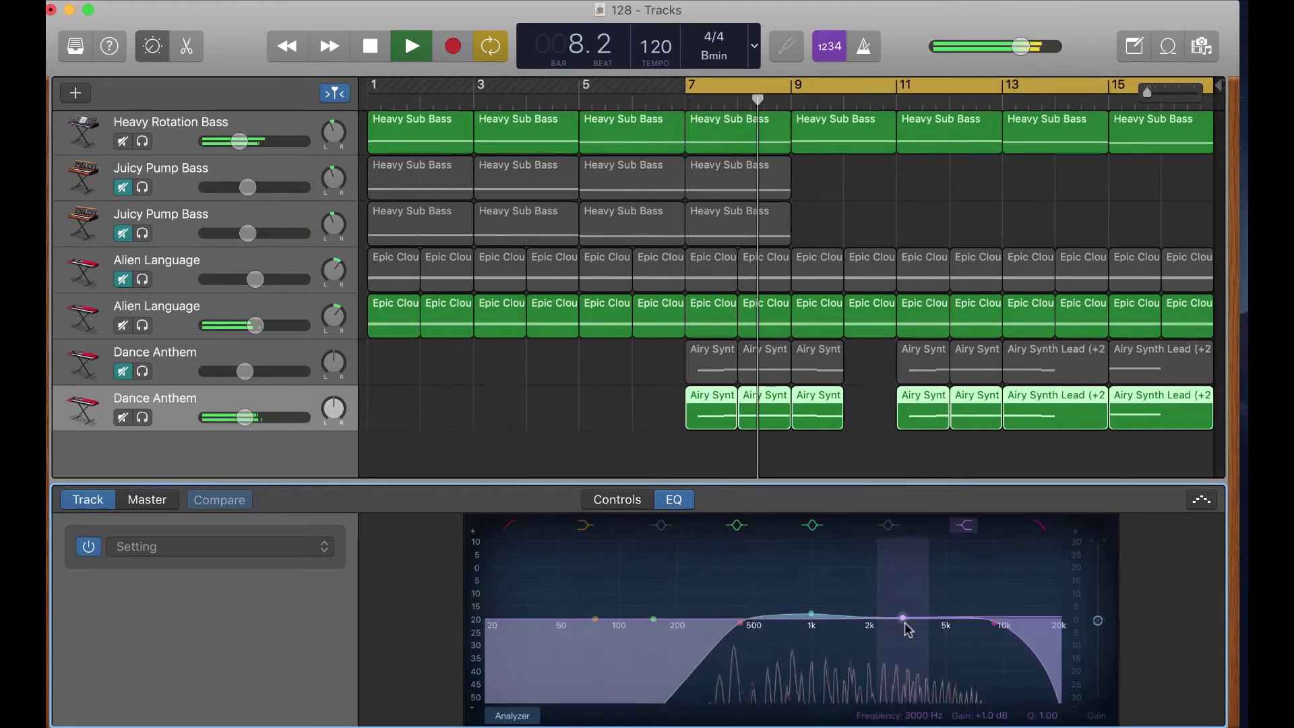
{"action": "left_click_drag", "start_coordinate": [1008, 625], "coordinate": [1058, 625]}
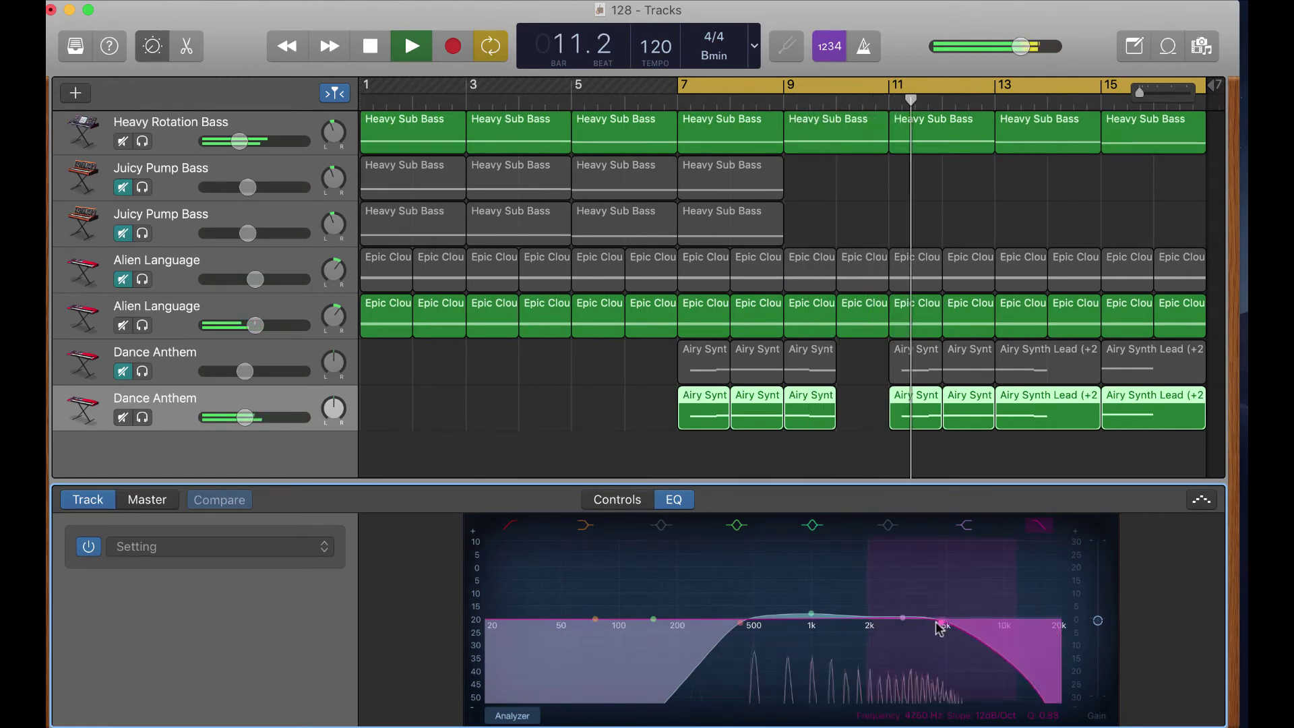
{"action": "left_click_drag", "start_coordinate": [941, 628], "coordinate": [945, 628]}
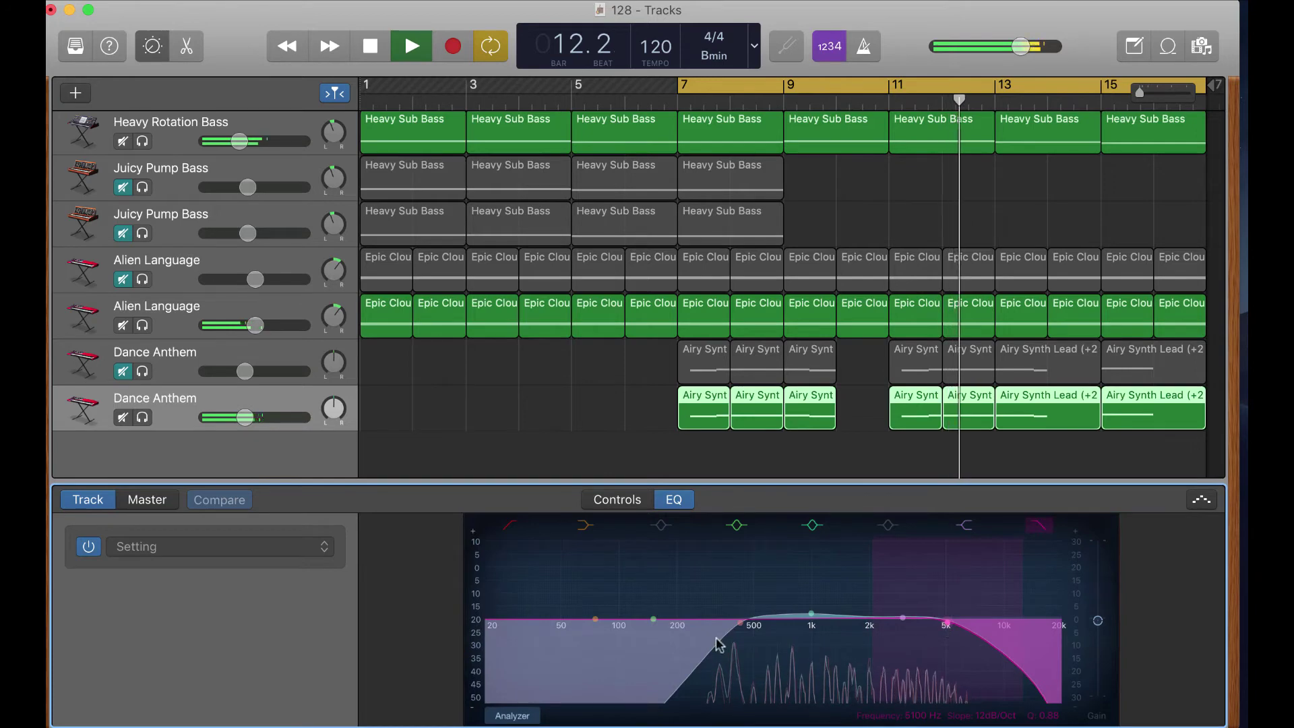
Step: Lower the Dance Anthem low cut to about 200 Hz and set the overall EQ gain to 0.0 dB, comparing against the bypassed EQ
{"action": "left_click_drag", "start_coordinate": [741, 629], "coordinate": [669, 629]}
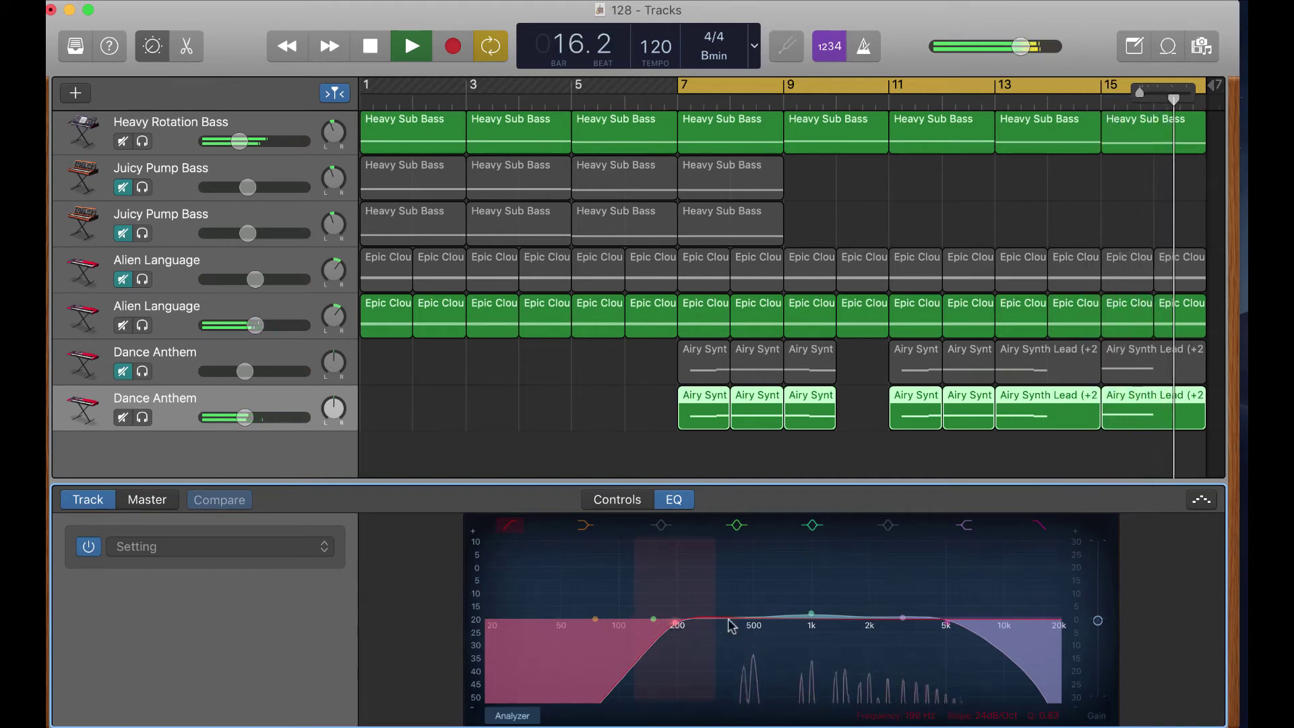
{"action": "mouse_move", "coordinate": [1099, 621]}
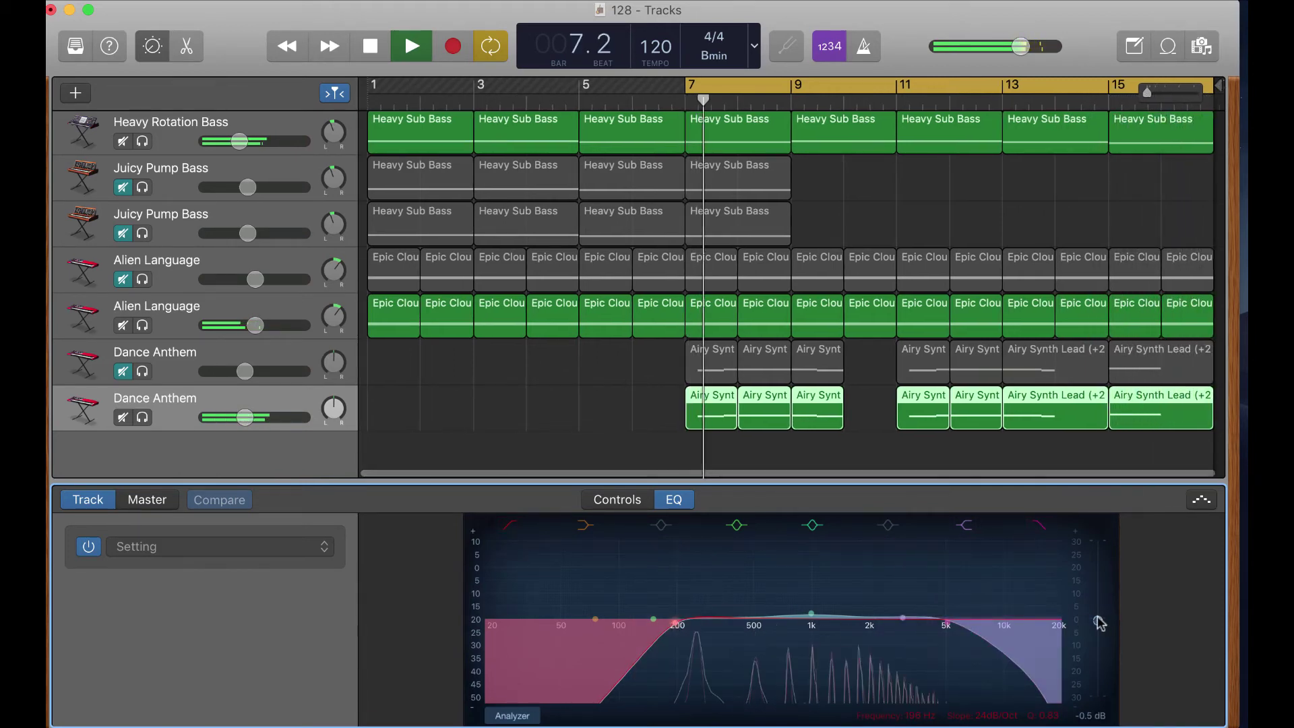
{"action": "left_click_drag", "start_coordinate": [1100, 623], "coordinate": [1100, 621]}
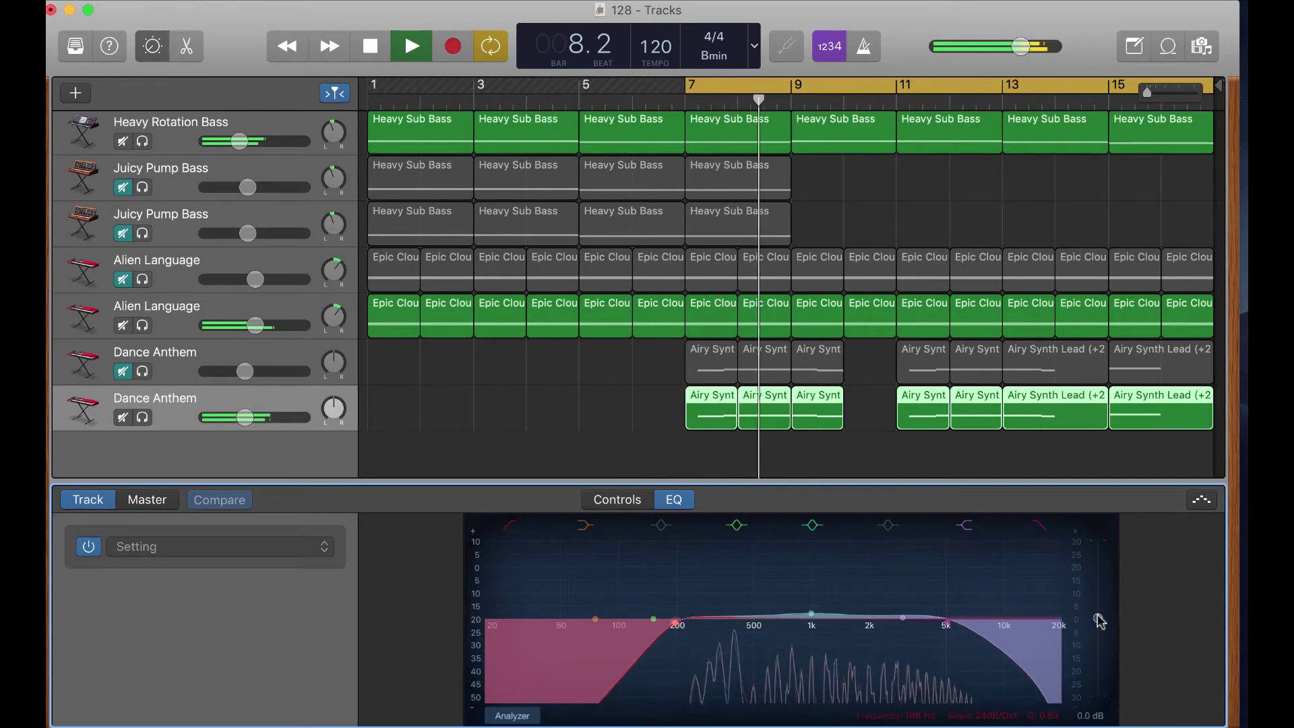
{"action": "left_click", "coordinate": [89, 547]}
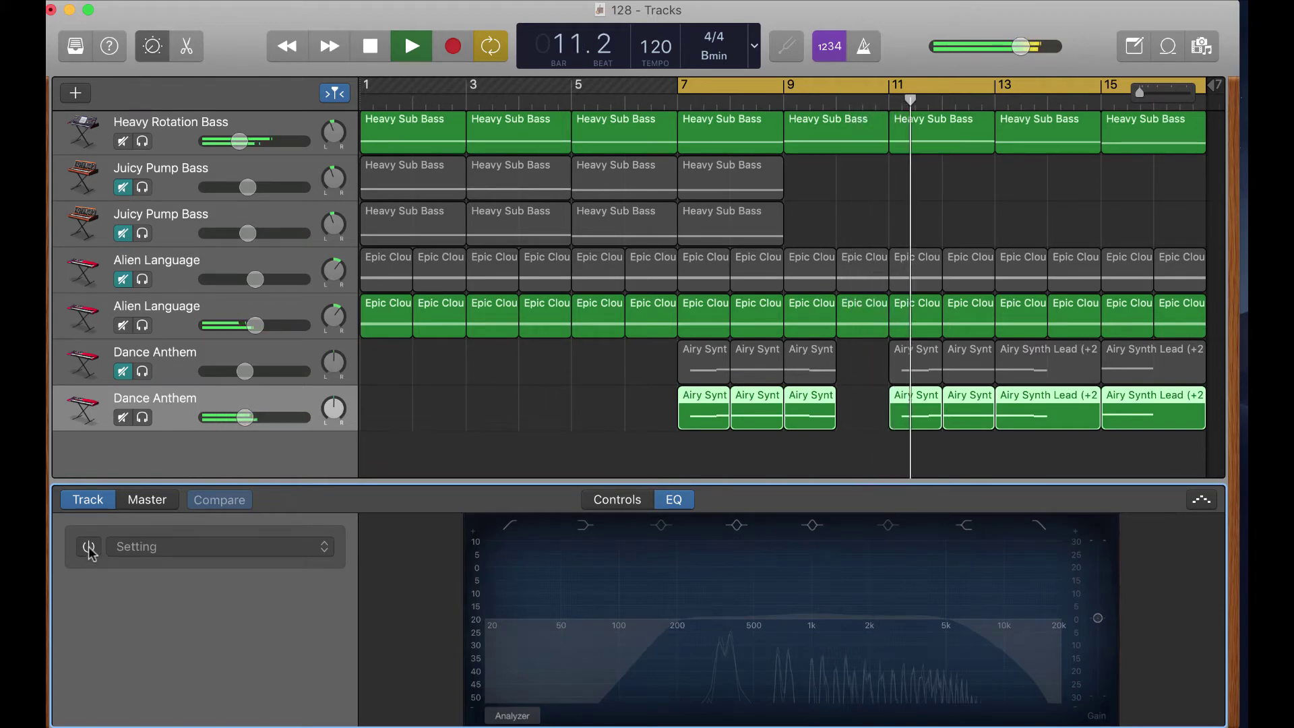
{"action": "left_click", "coordinate": [89, 547]}
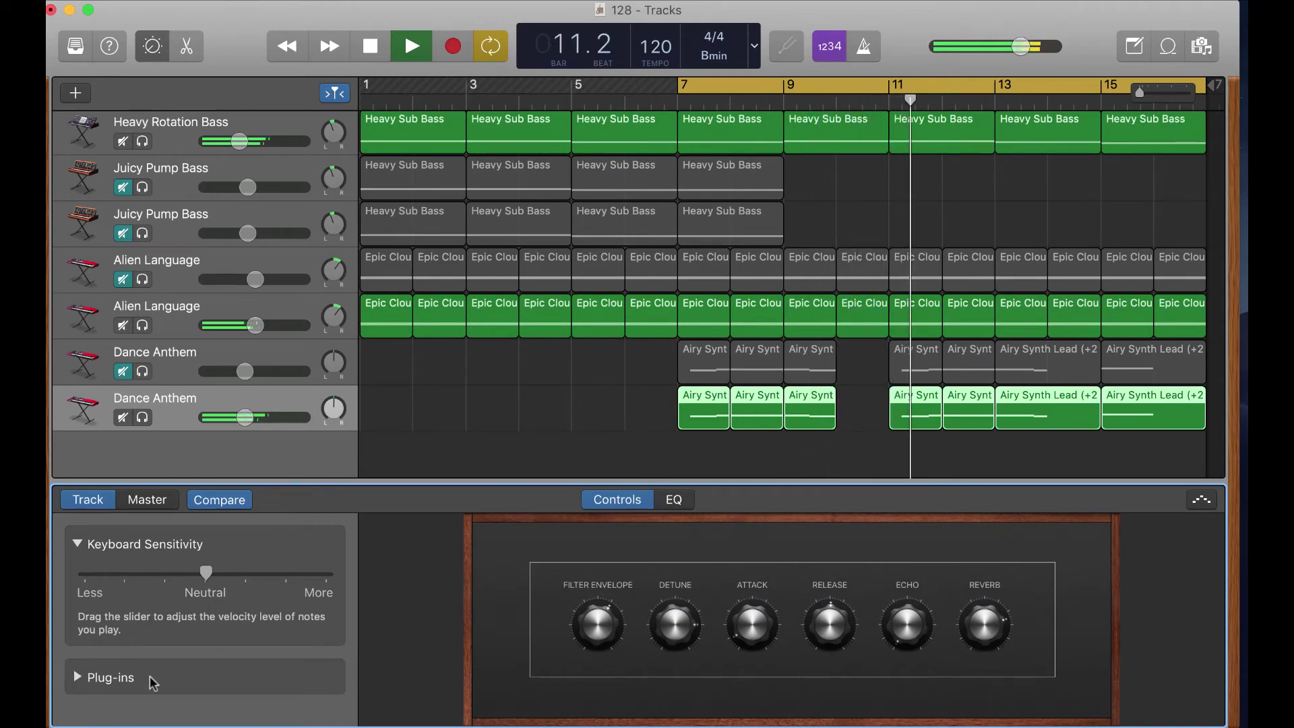
Step: Expand the Dance Anthem plug-in list and compare the sound with and without its last Channel EQ
{"action": "left_click", "coordinate": [101, 677]}
{"action": "scroll", "coordinate": [165, 663], "scroll_direction": "down", "scroll_amount": 2}
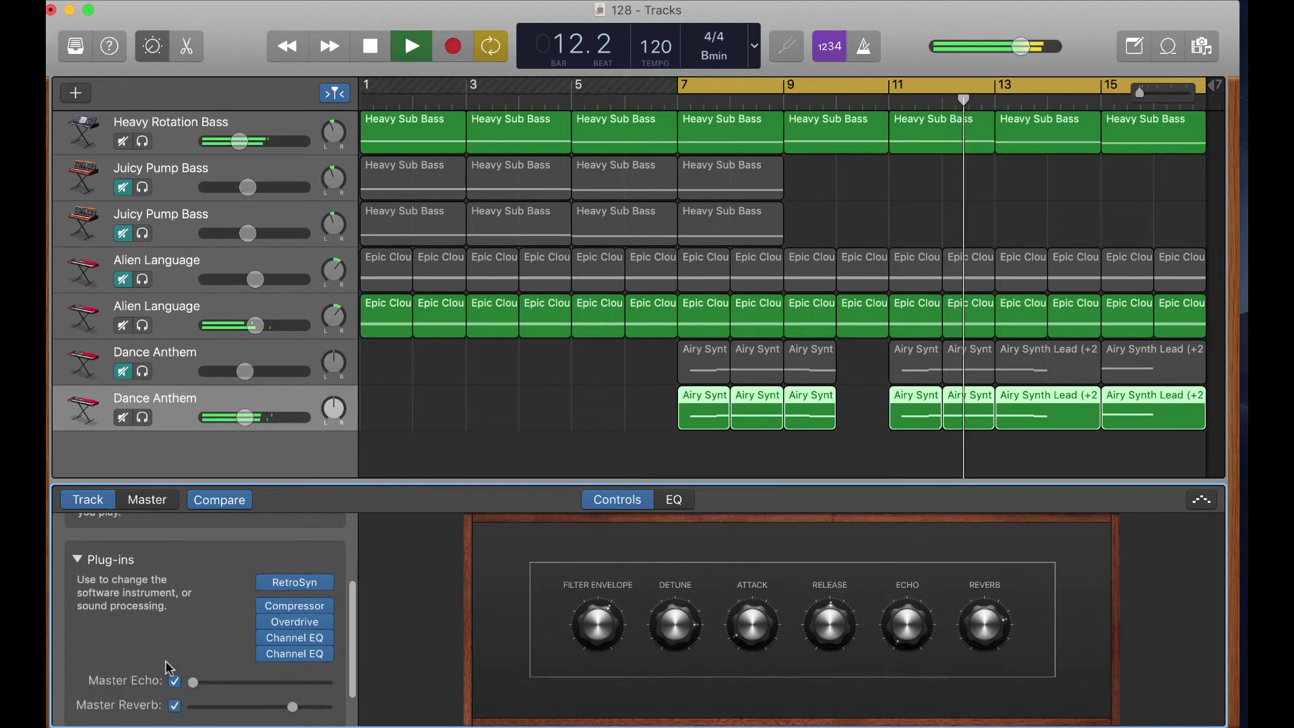
{"action": "mouse_move", "coordinate": [265, 621]}
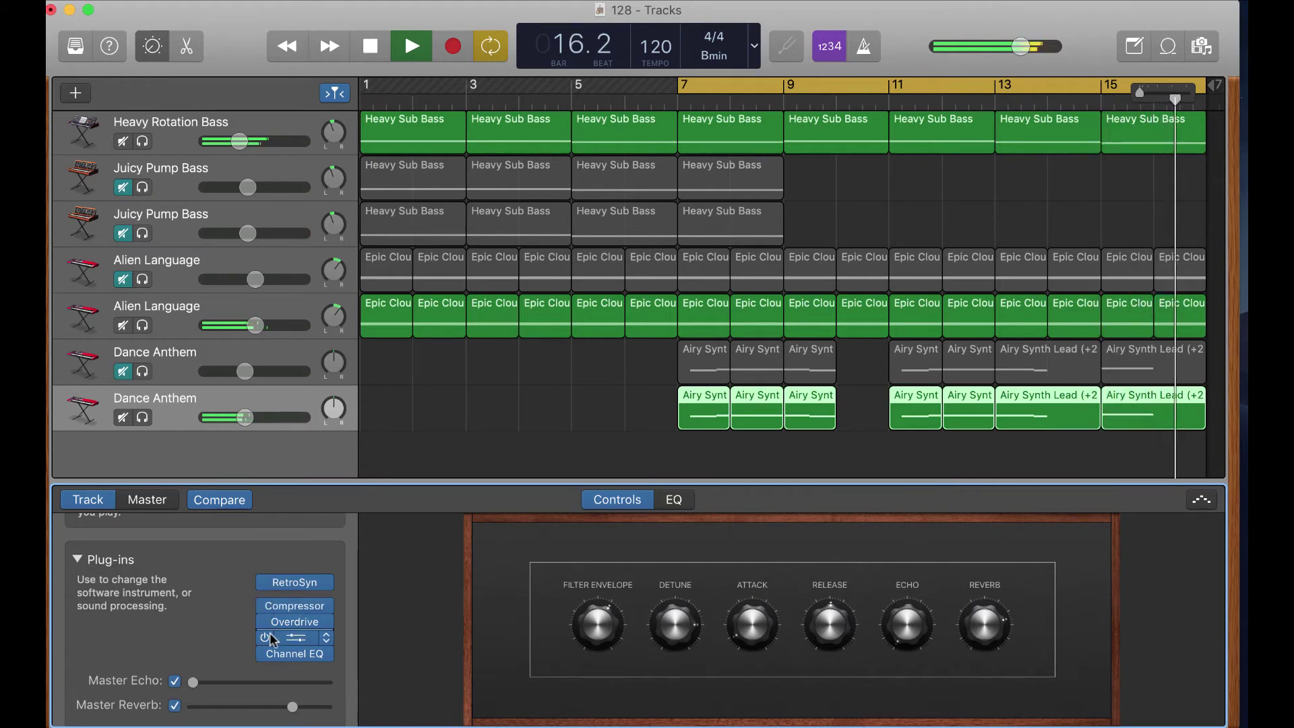
{"action": "scroll", "coordinate": [328, 623], "scroll_direction": "down", "scroll_amount": 3}
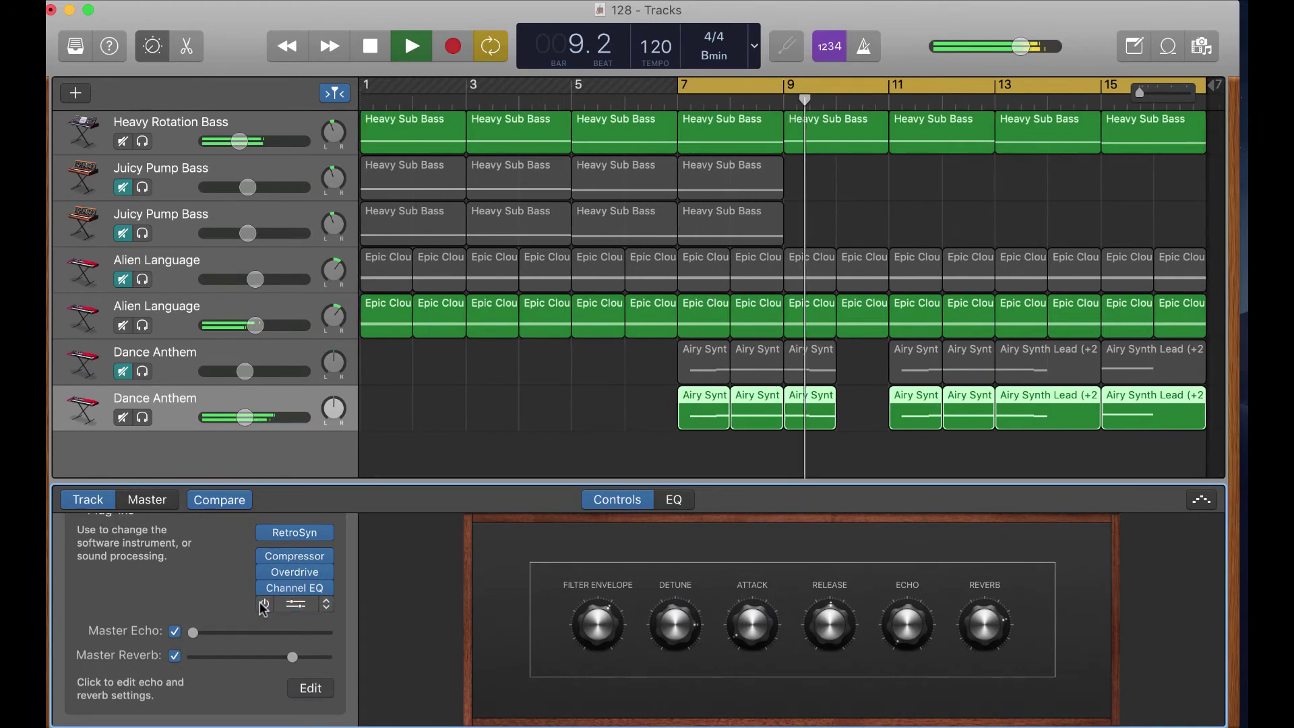
{"action": "mouse_move", "coordinate": [267, 595]}
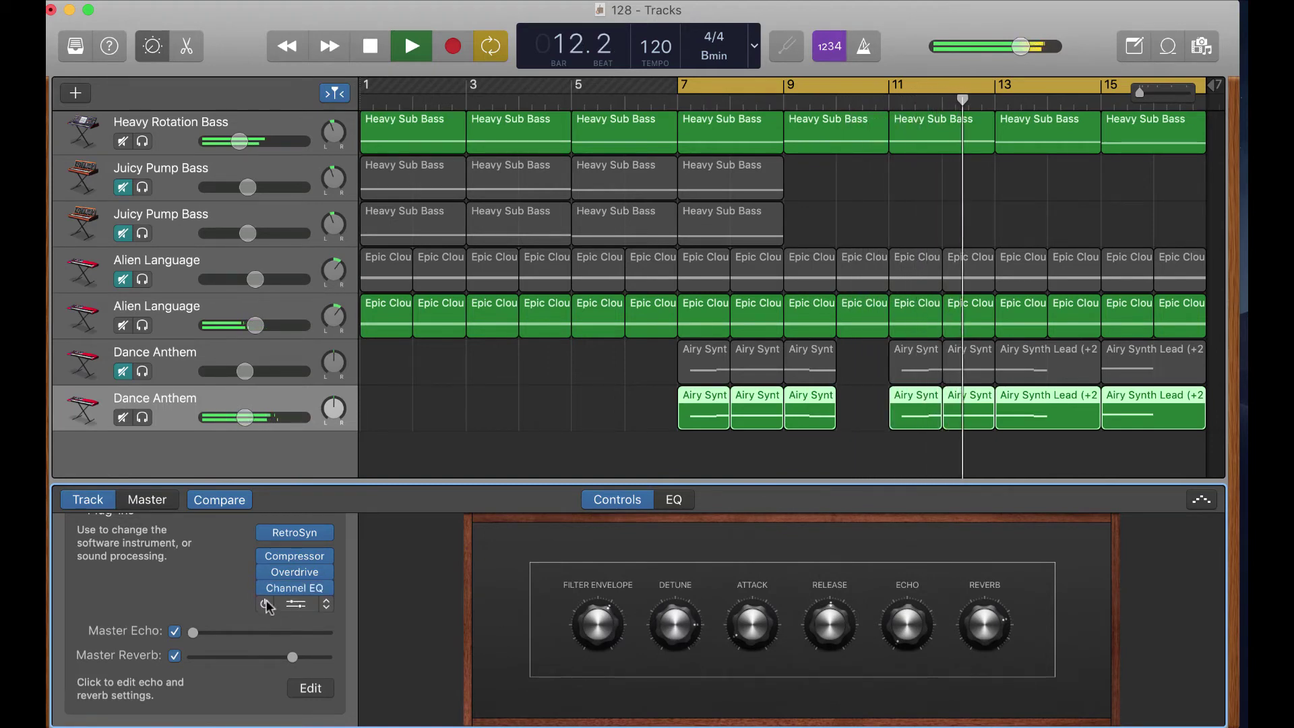
{"action": "left_click_drag", "start_coordinate": [268, 607], "coordinate": [327, 583]}
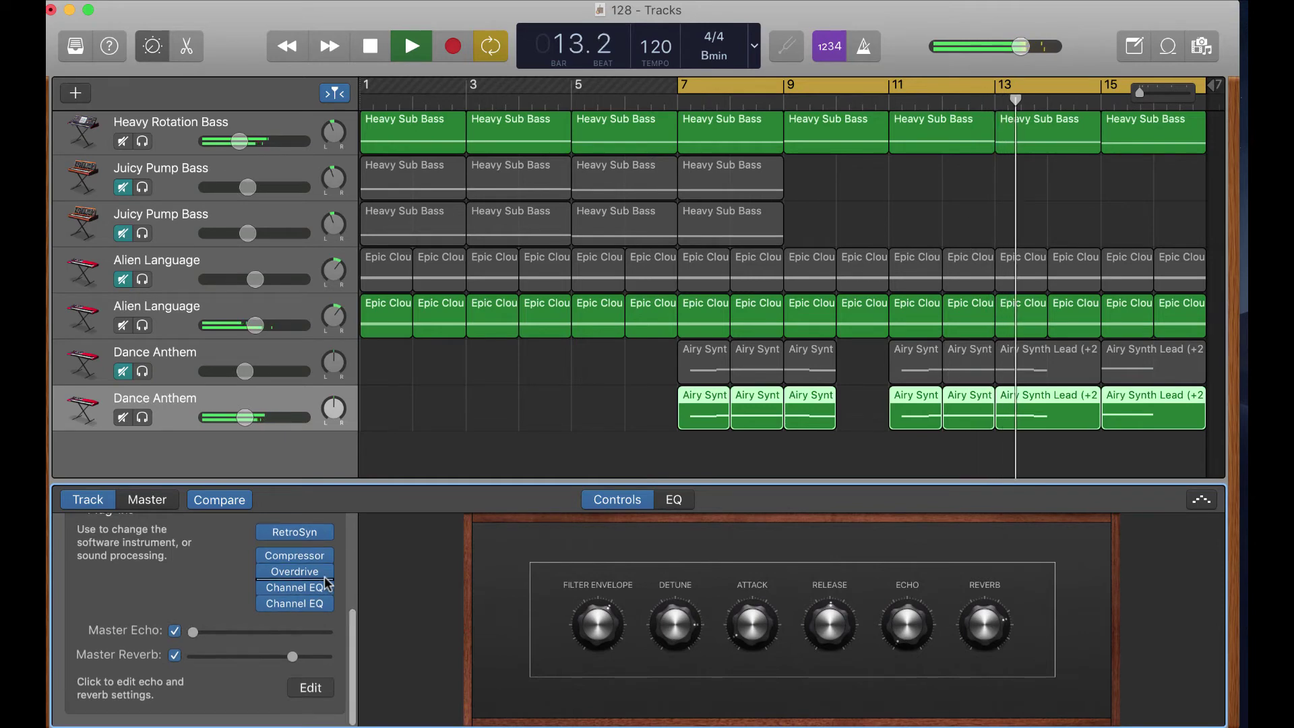
{"action": "scroll", "coordinate": [326, 583], "scroll_direction": "up", "scroll_amount": 2}
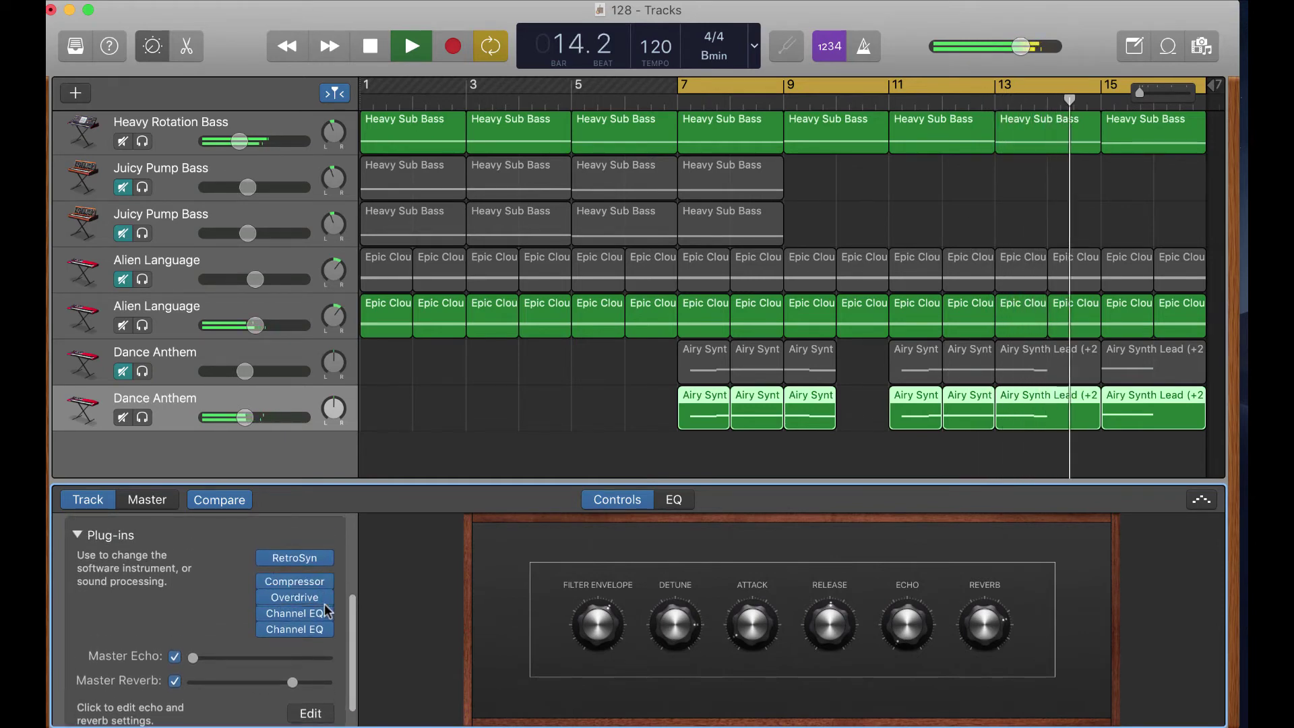
{"action": "mouse_move", "coordinate": [306, 614]}
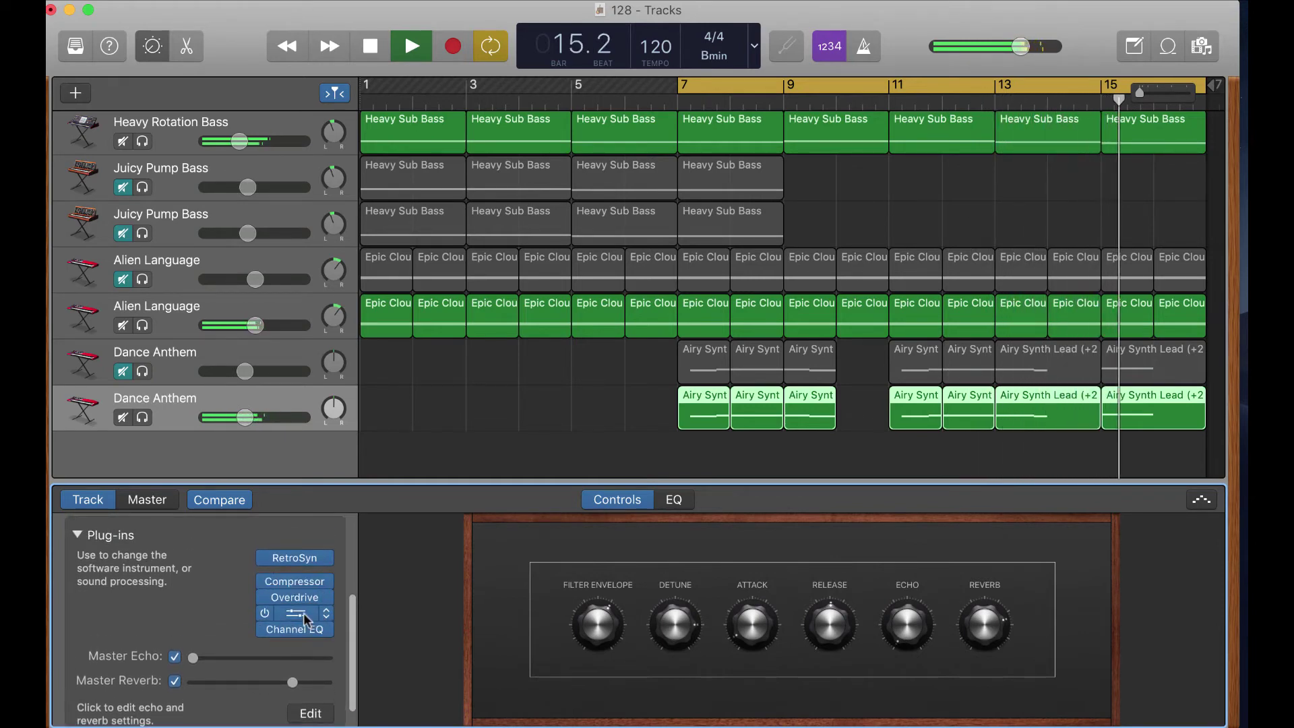
Step: Open the last Channel EQ in the Dance Anthem chain with its analyzer on, and bypass that EQ
{"action": "left_click", "coordinate": [300, 615]}
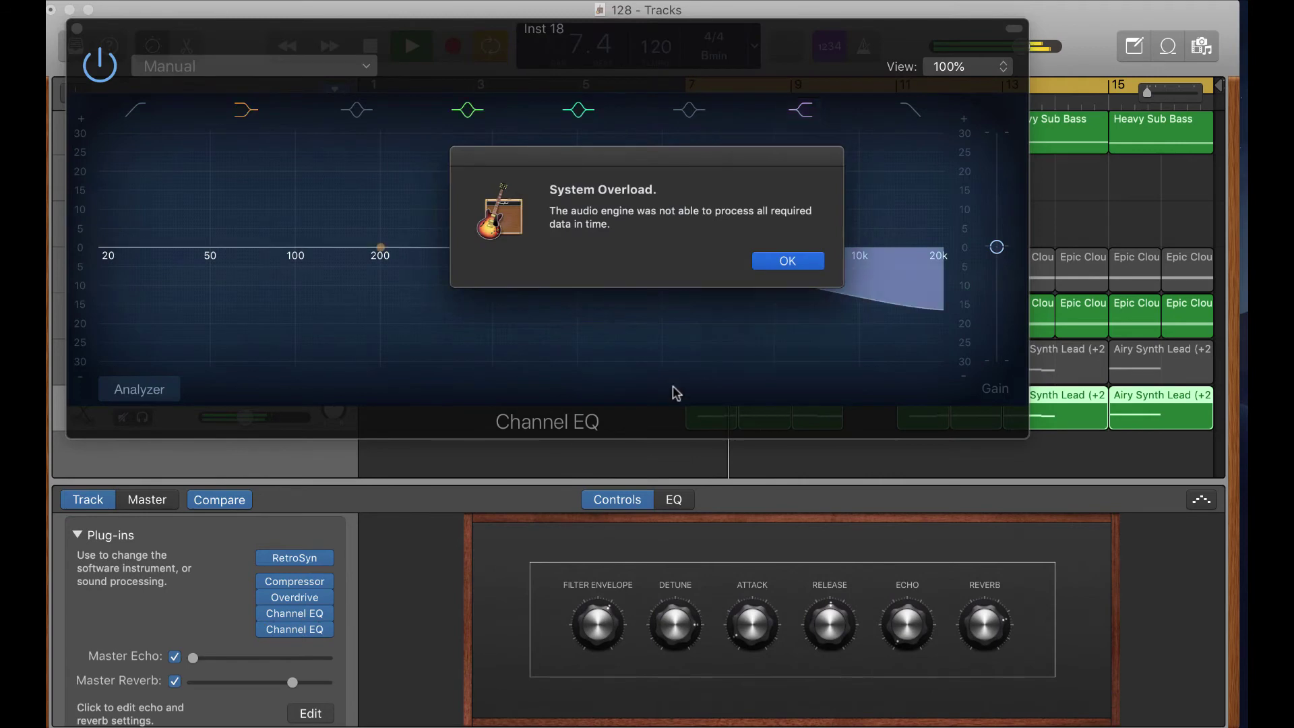
{"action": "key", "text": "Return"}
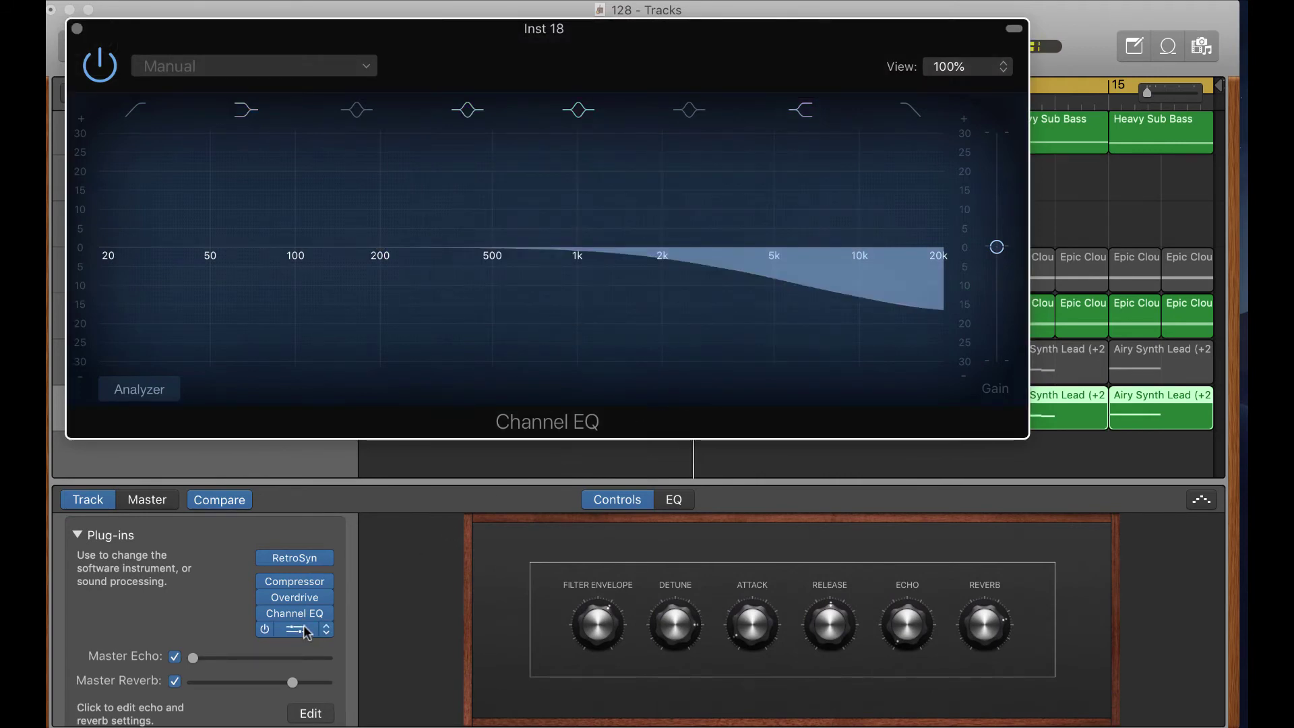
{"action": "left_click", "coordinate": [296, 629]}
{"action": "left_click", "coordinate": [304, 627]}
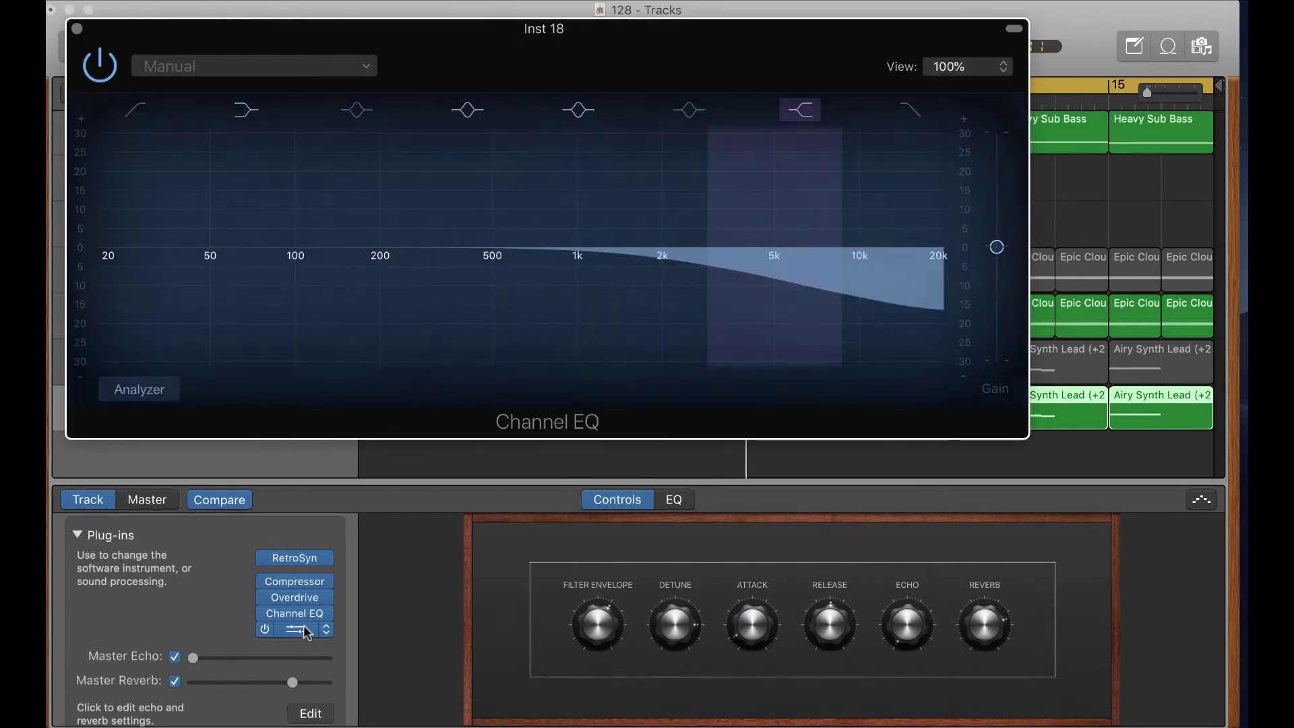
{"action": "left_click", "coordinate": [160, 387]}
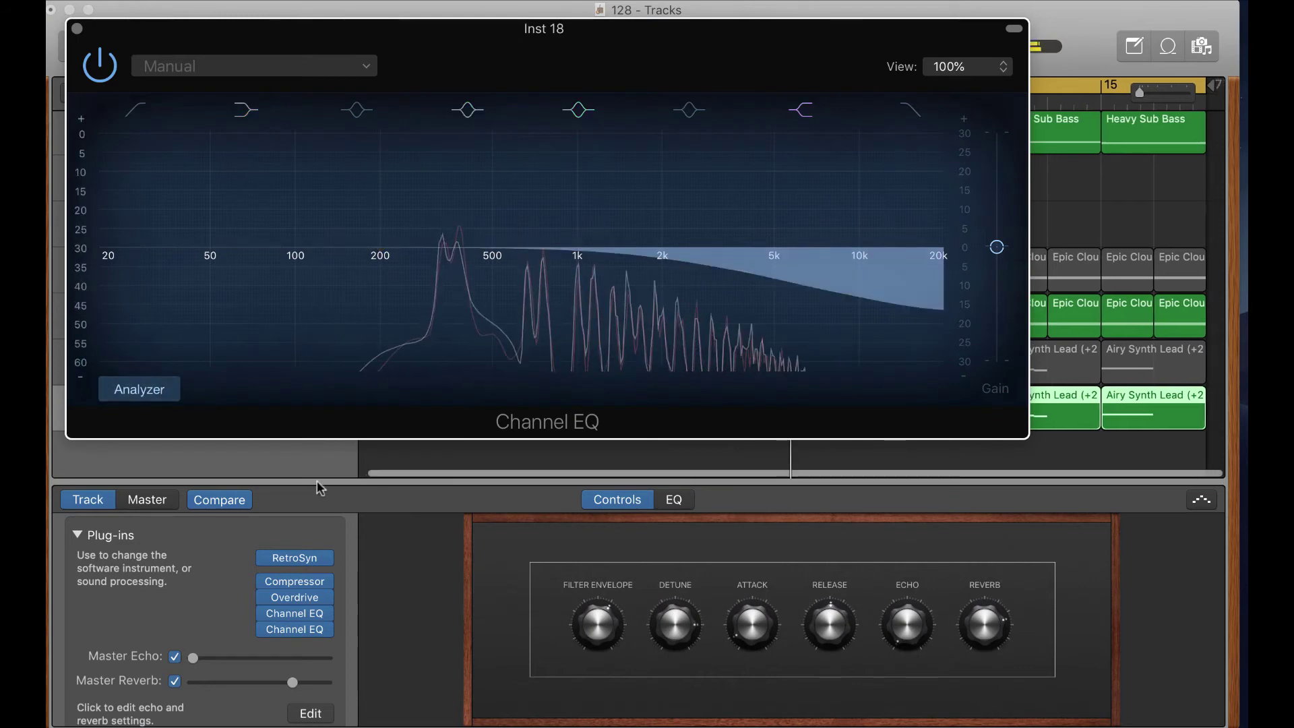
{"action": "left_click", "coordinate": [265, 629]}
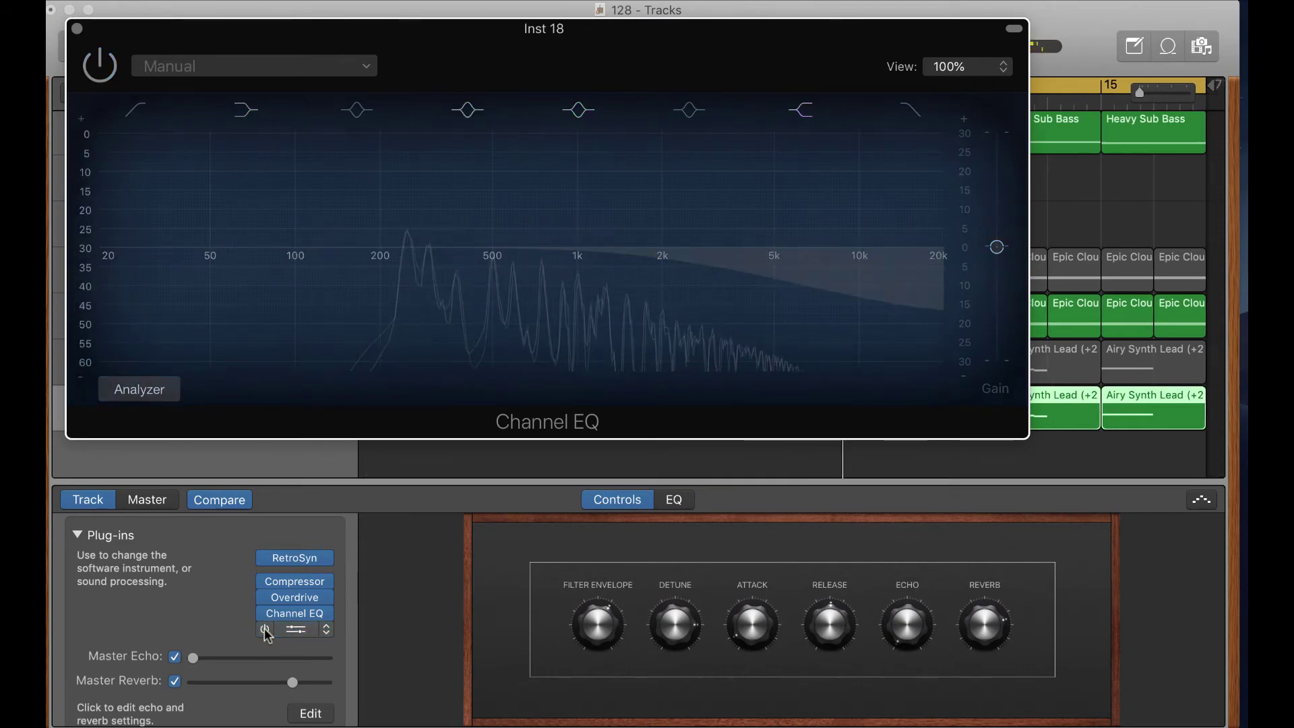
Step: Inspect the curve of the Channel EQ that is still active and close its window
{"action": "left_click", "coordinate": [289, 604]}
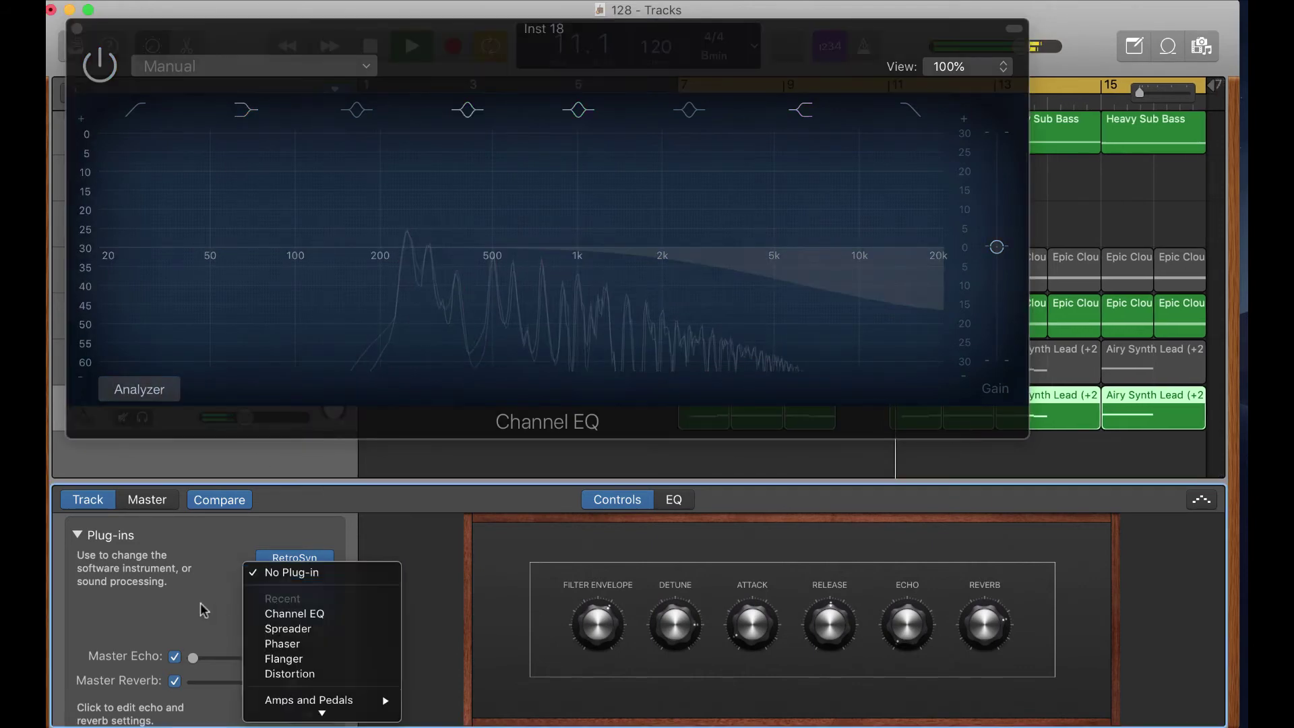
{"action": "left_click", "coordinate": [282, 608]}
{"action": "left_click", "coordinate": [284, 611]}
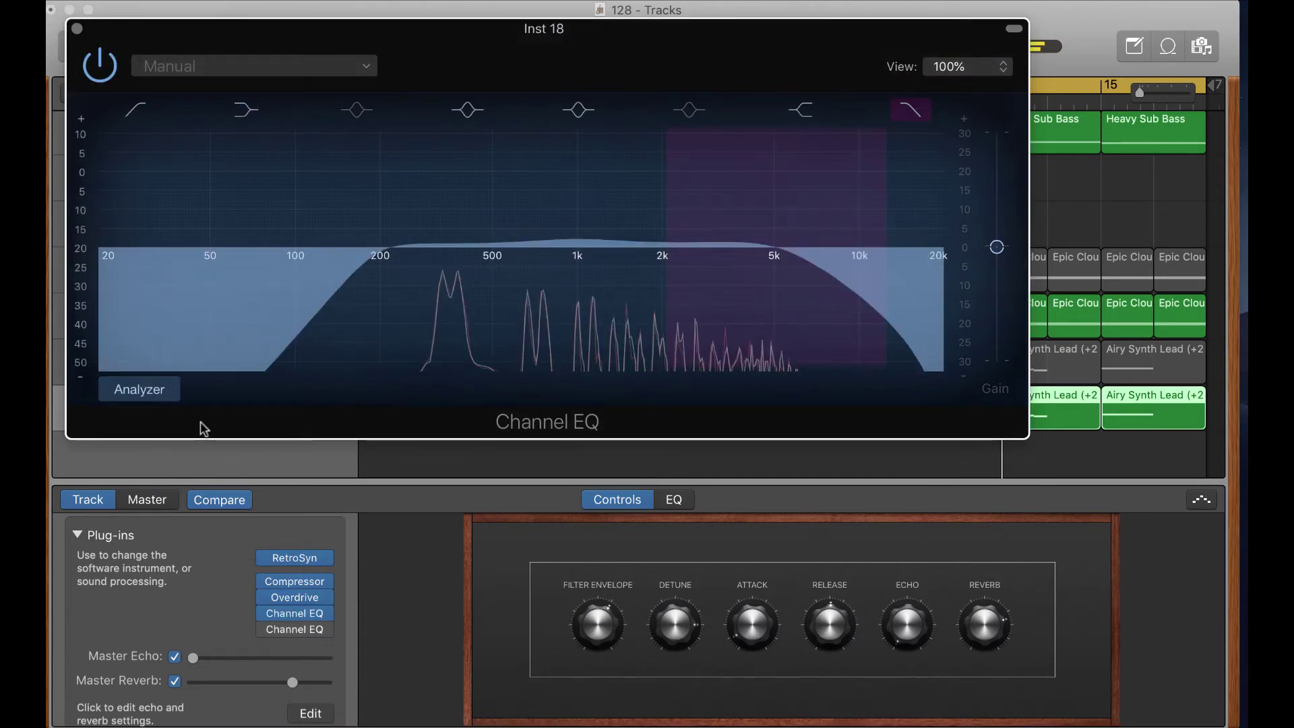
{"action": "left_click", "coordinate": [78, 28]}
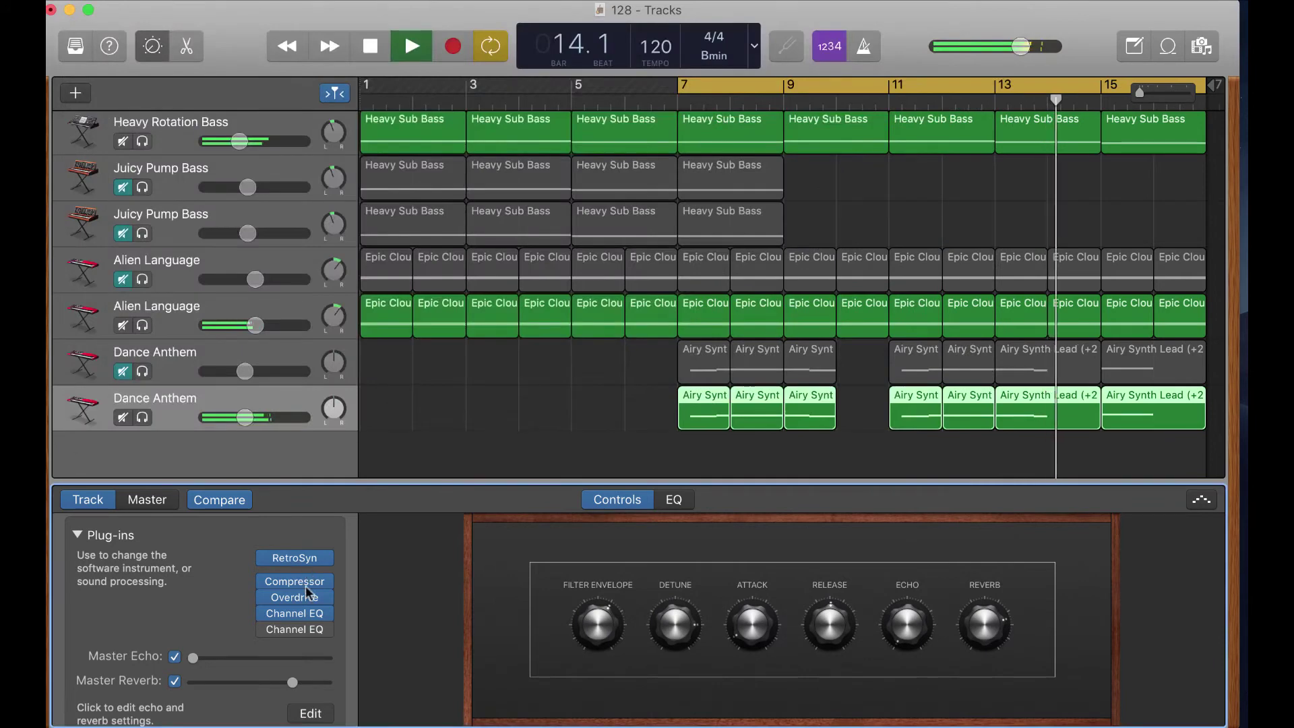
Step: Replace the bypassed last Channel EQ in the Dance Anthem chain with a Delay Designer
{"action": "left_click", "coordinate": [327, 635]}
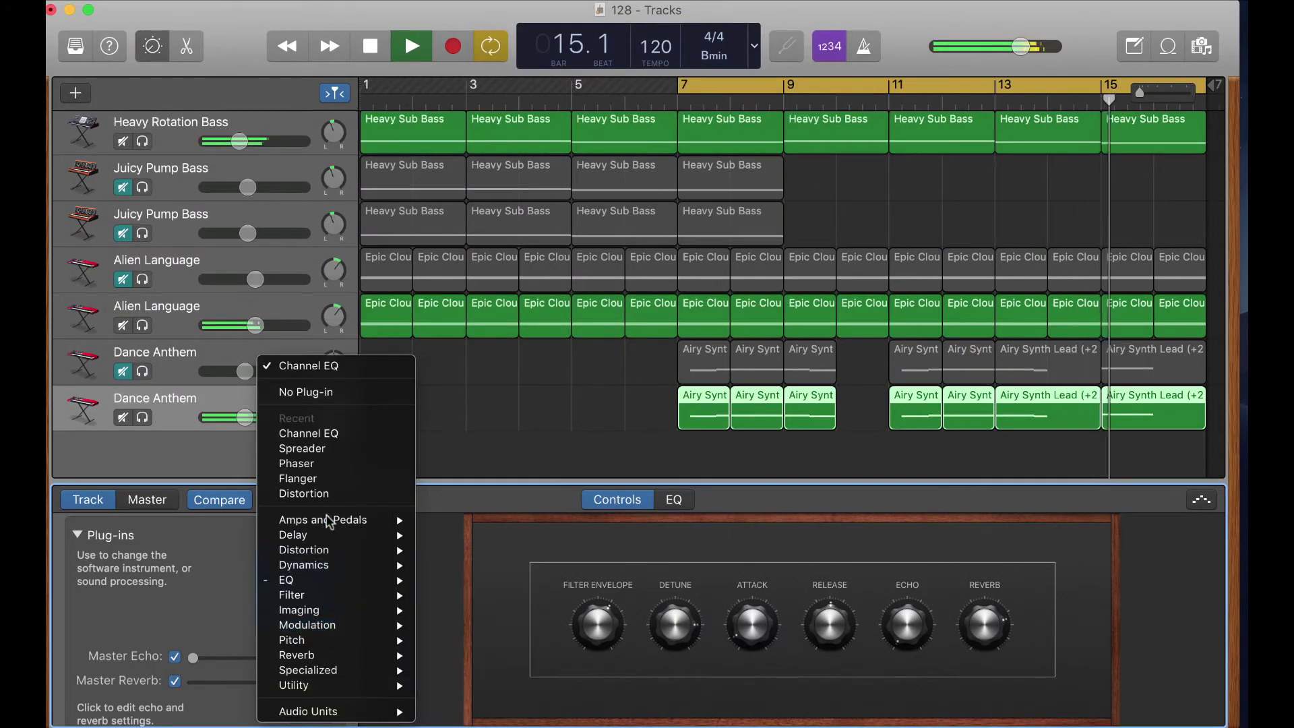
{"action": "mouse_move", "coordinate": [330, 535]}
{"action": "left_click", "coordinate": [449, 542]}
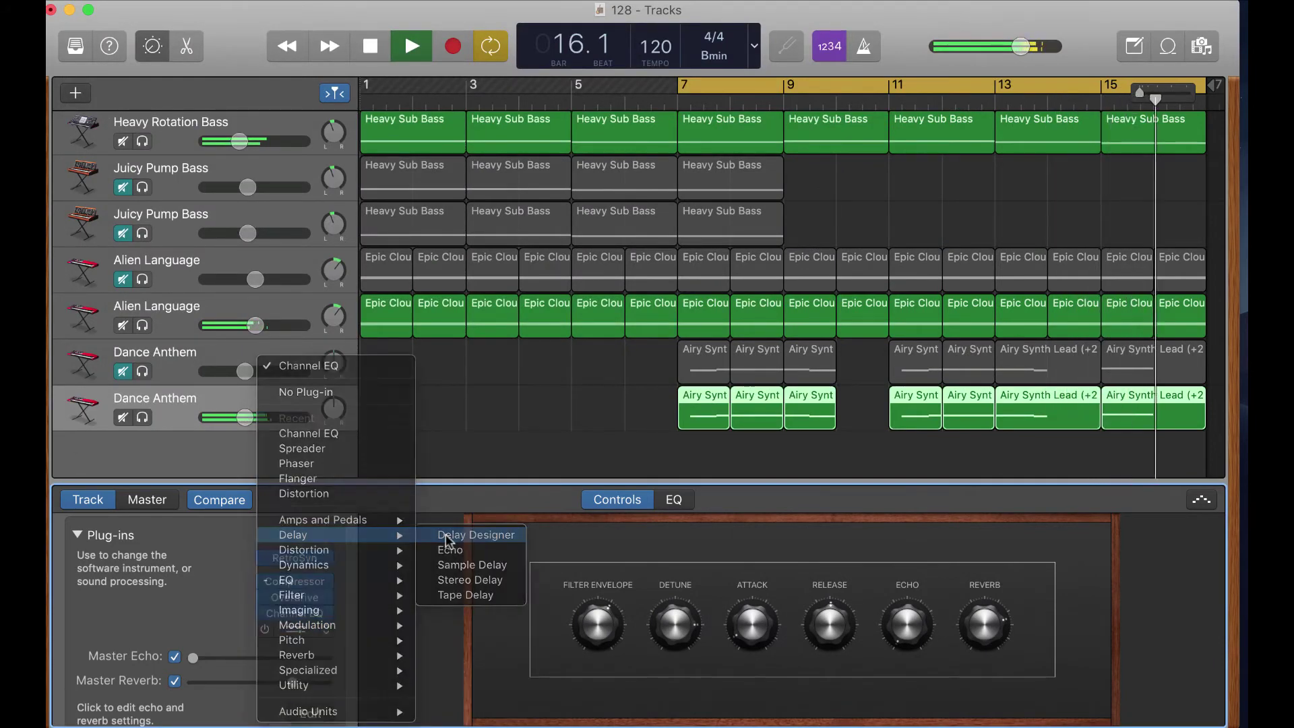
{"action": "key", "text": "space"}
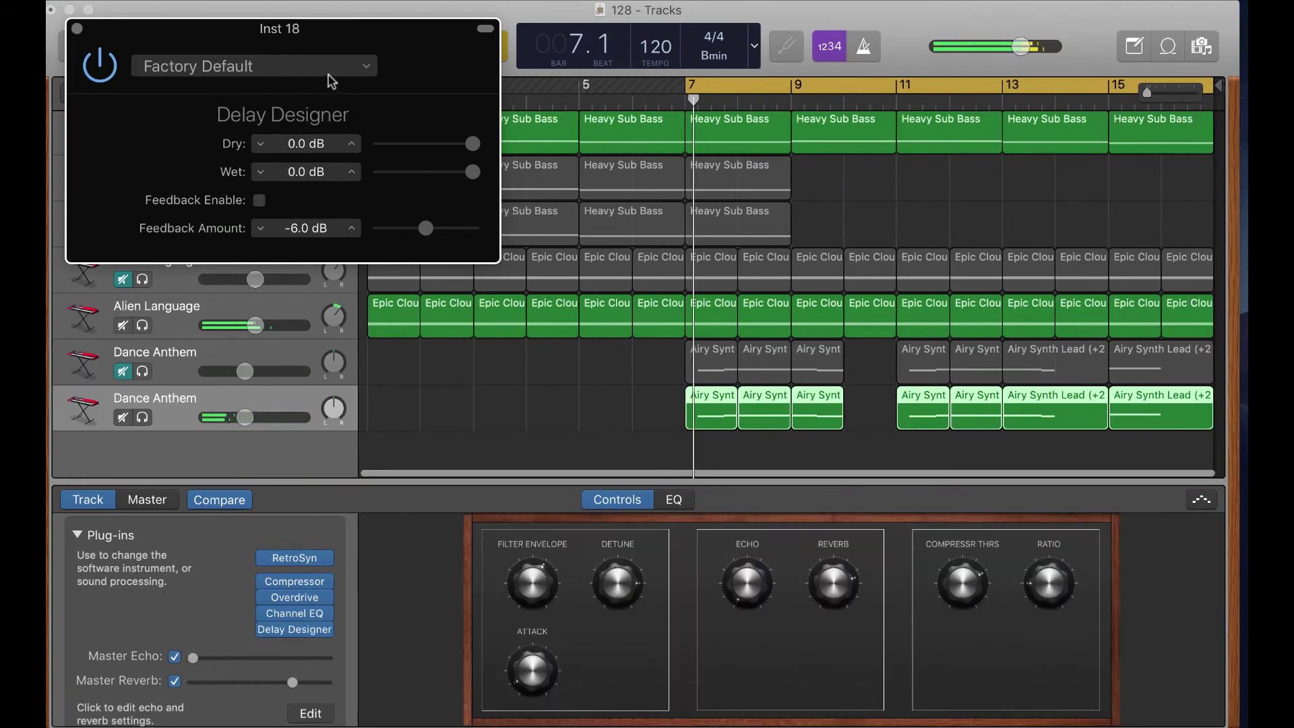
Step: Try the Delay Designer's complex Bounce Pattern preset and its simple 1/4 Slow Pan preset
{"action": "left_click", "coordinate": [360, 74]}
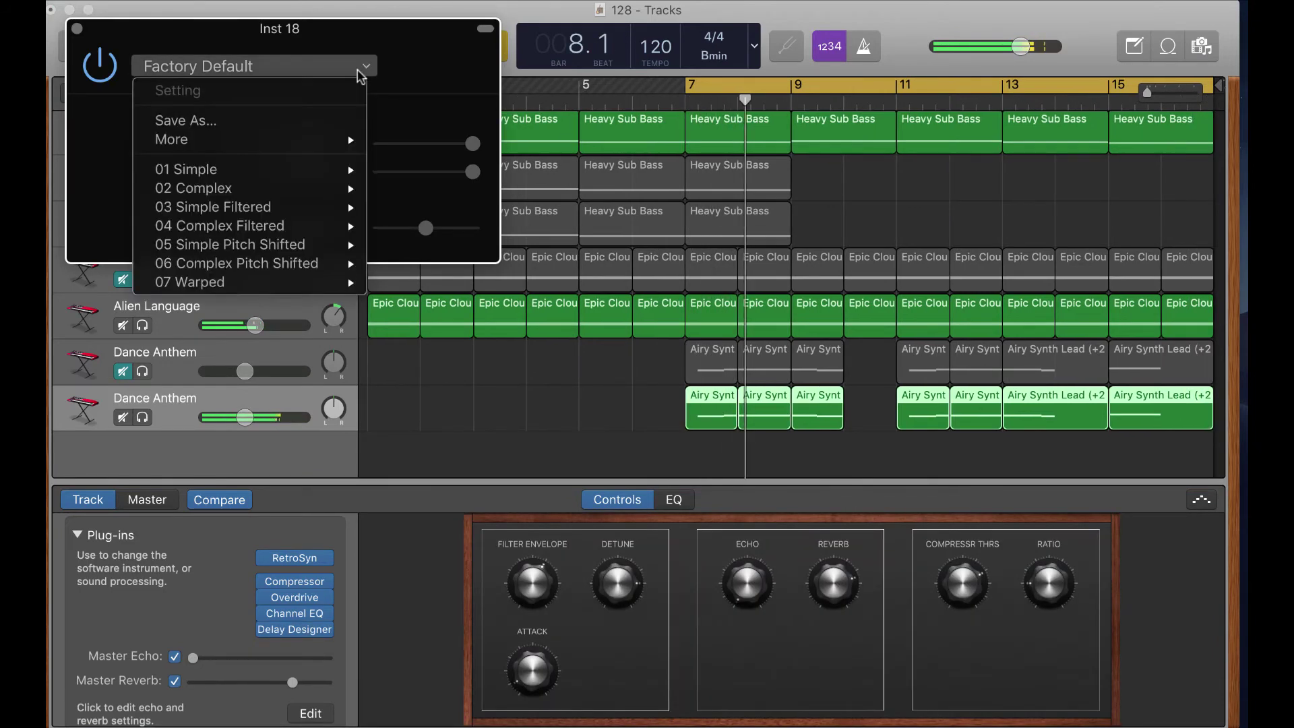
{"action": "mouse_move", "coordinate": [314, 190]}
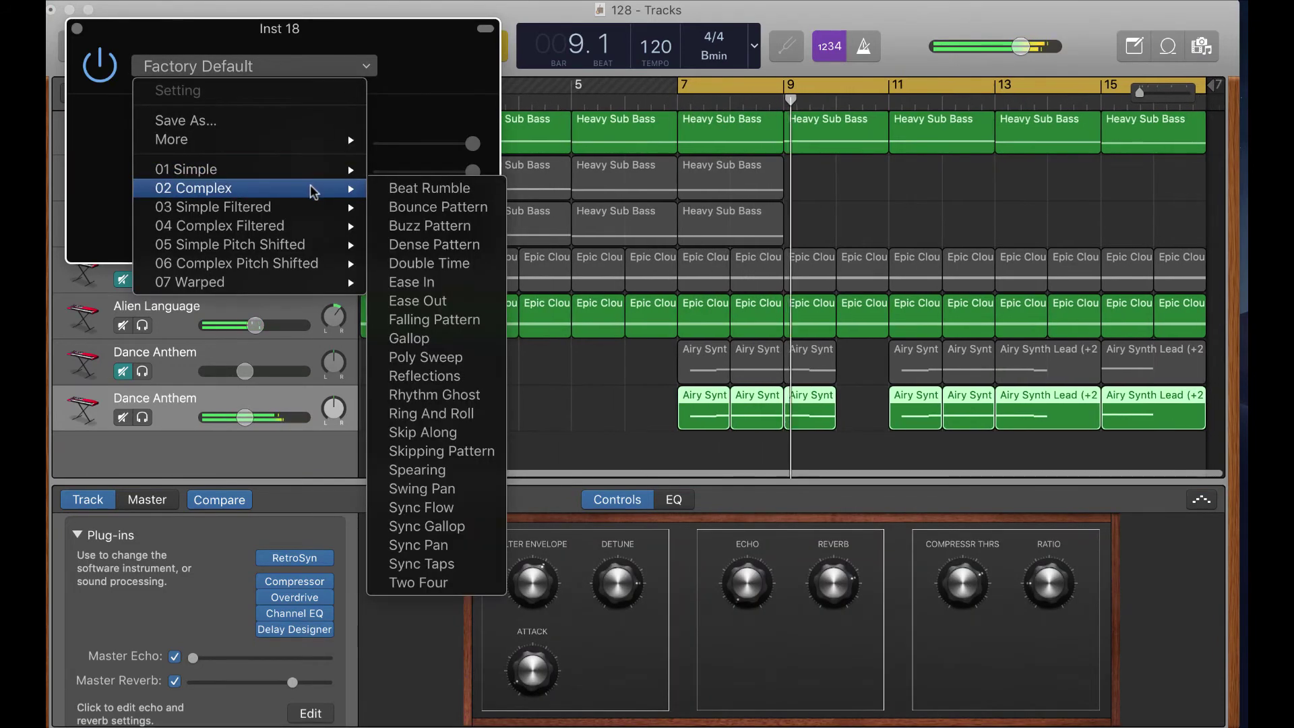
{"action": "left_click", "coordinate": [409, 208]}
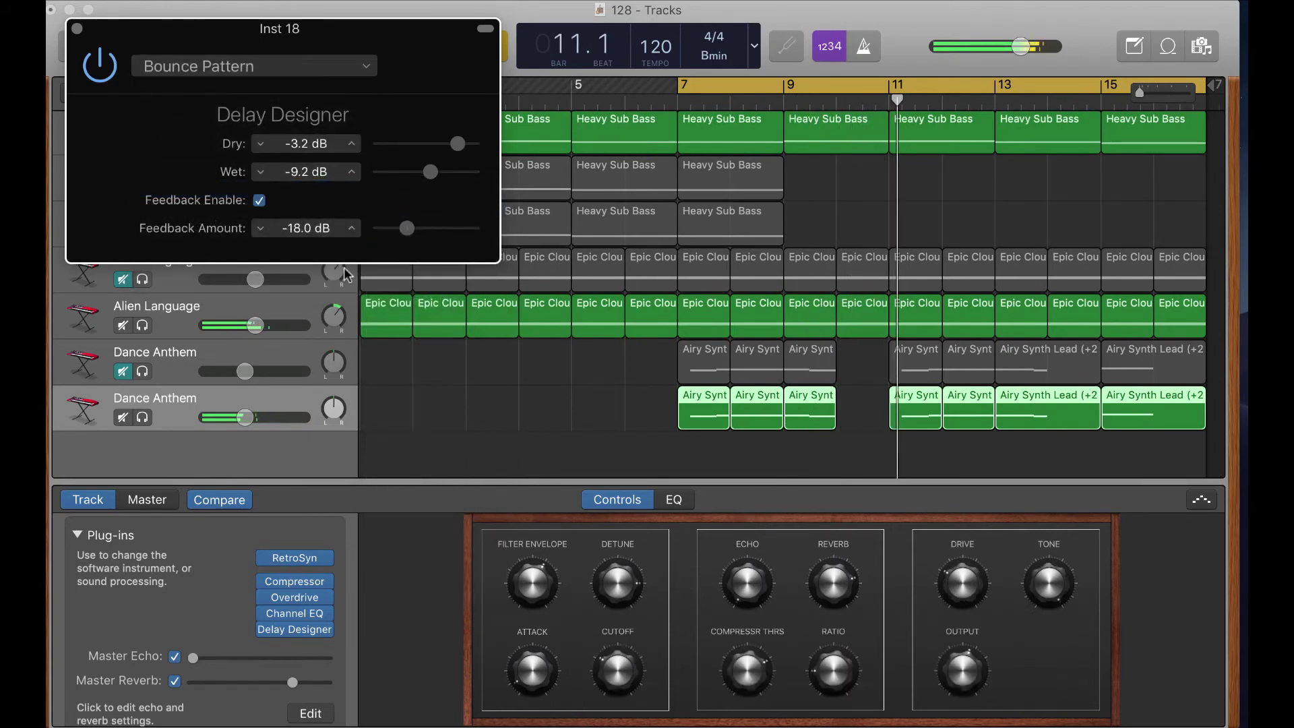
{"action": "left_click", "coordinate": [368, 69]}
{"action": "mouse_move", "coordinate": [325, 171]}
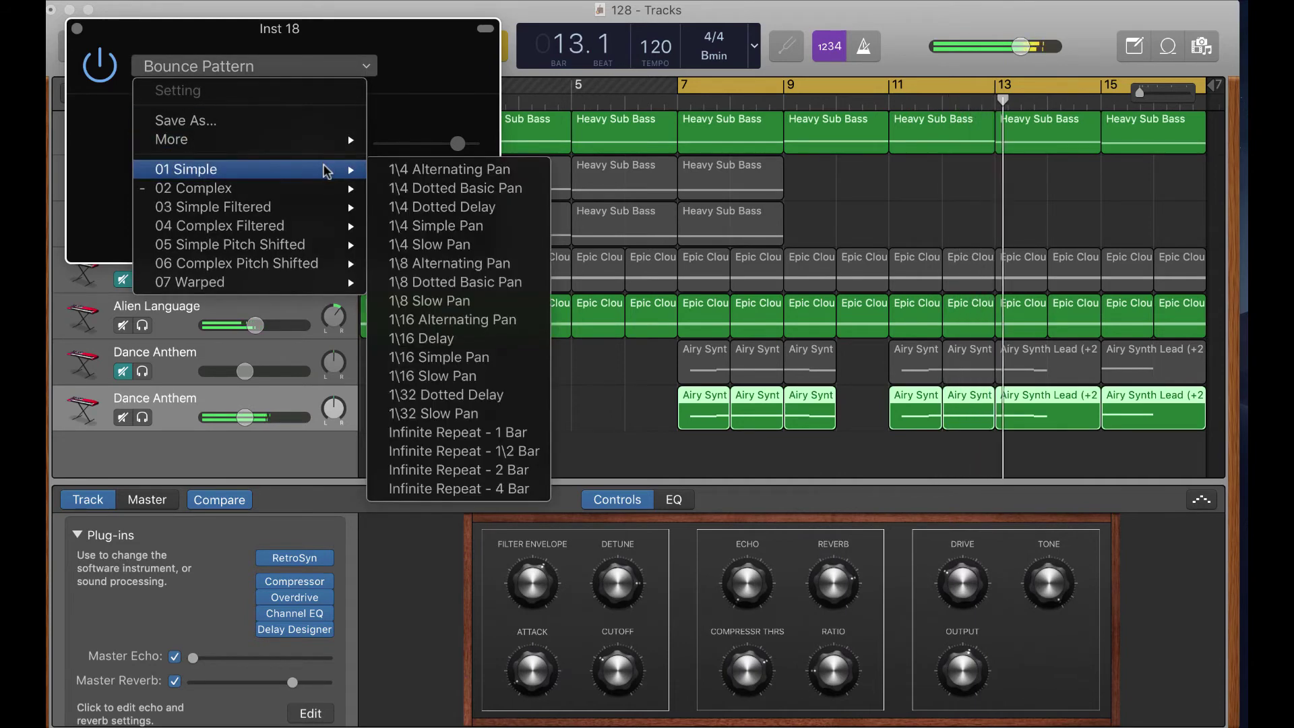
{"action": "left_click", "coordinate": [396, 244]}
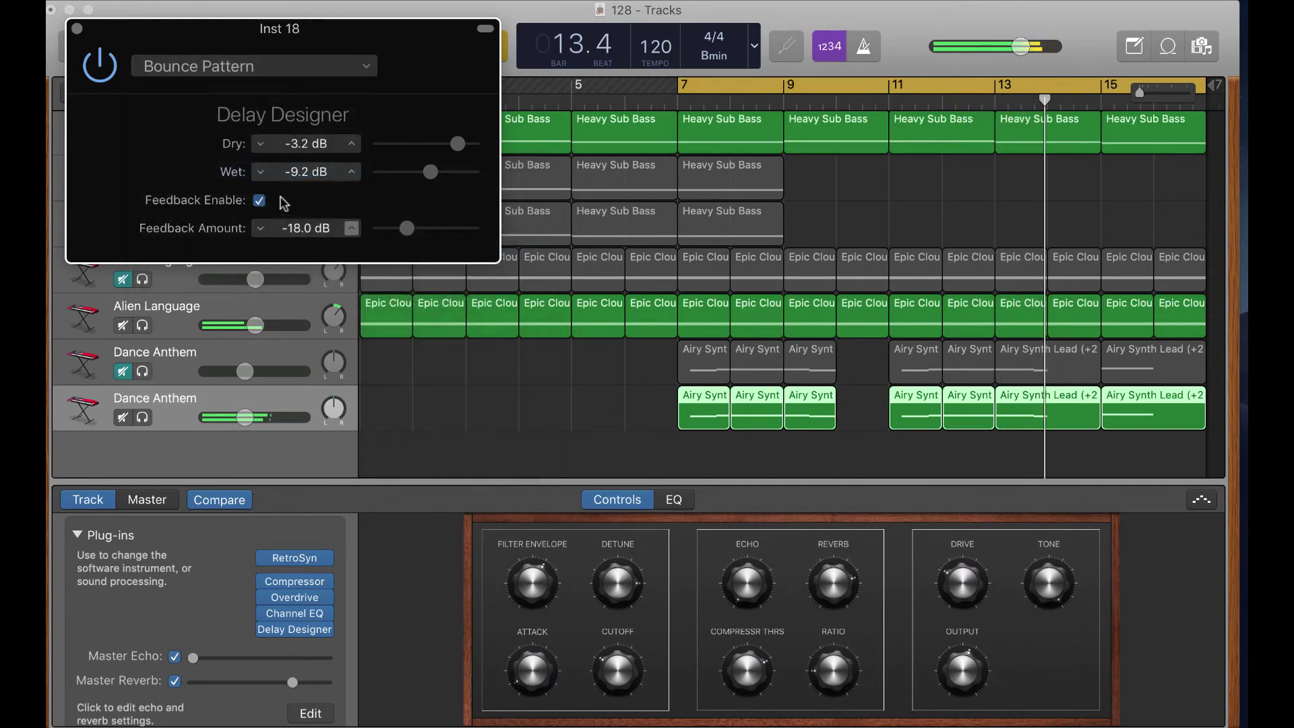
Step: Try the simple 1/8 Alternating Pan preset and the simple filtered 1/4 Dotted Resonate preset in the Delay Designer
{"action": "left_click", "coordinate": [363, 68]}
{"action": "mouse_move", "coordinate": [323, 169]}
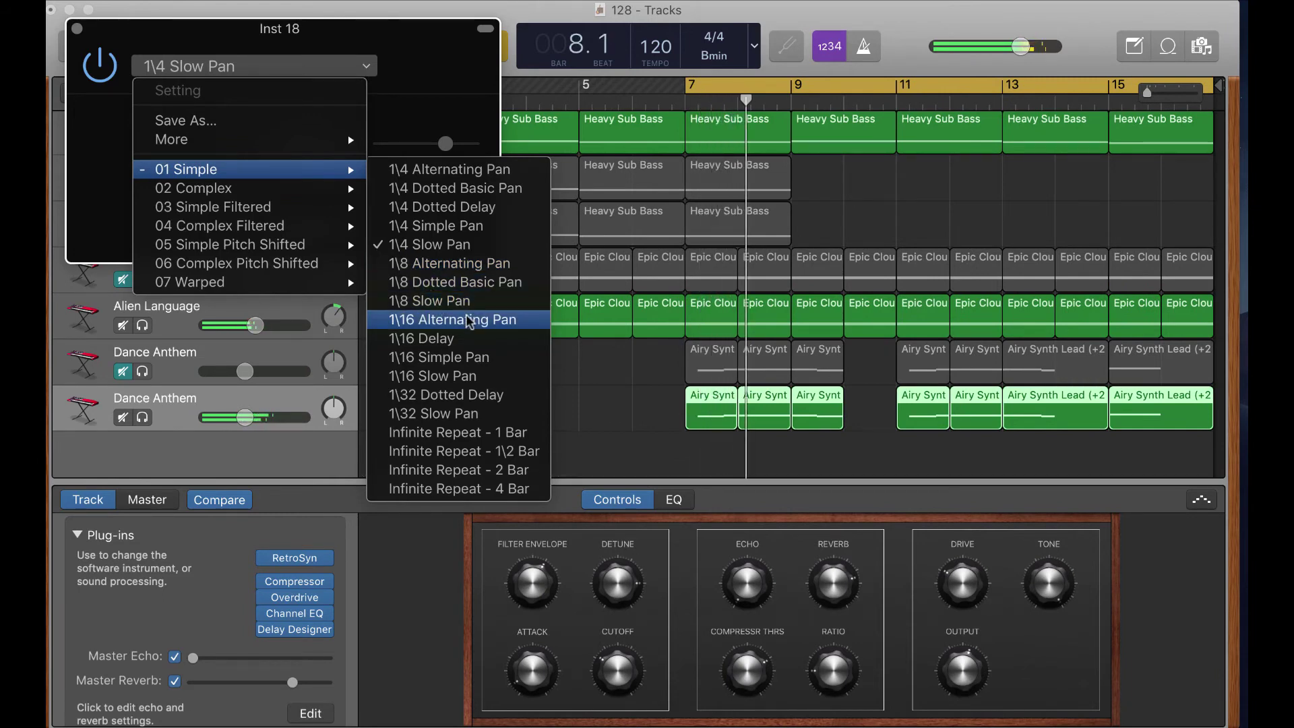
{"action": "left_click", "coordinate": [428, 261]}
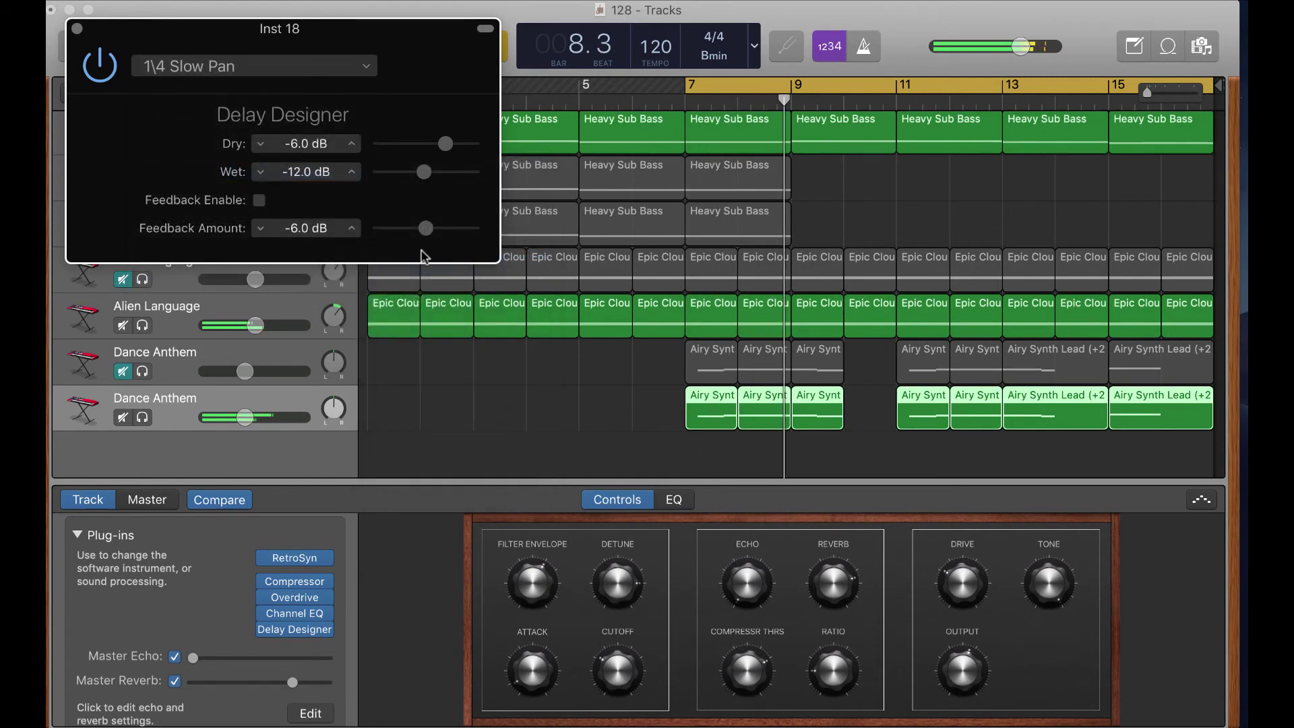
{"action": "left_click", "coordinate": [366, 68]}
{"action": "mouse_move", "coordinate": [310, 172]}
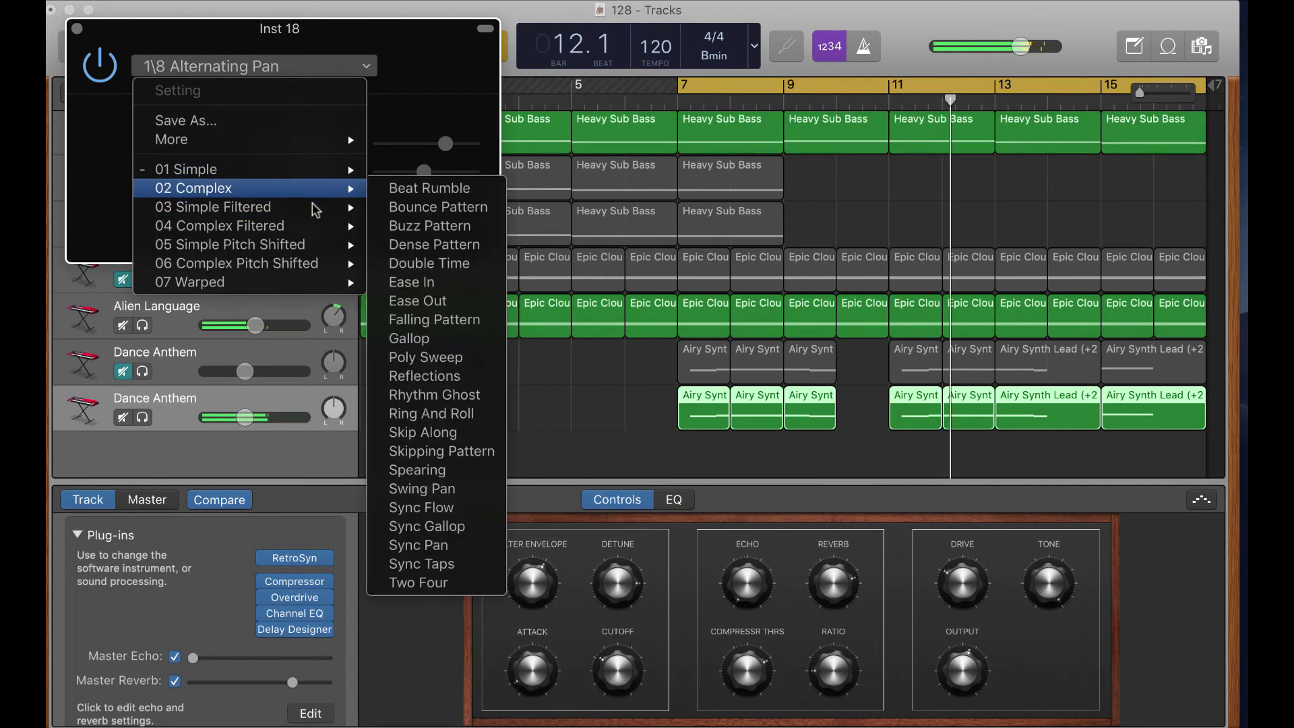
{"action": "mouse_move", "coordinate": [313, 204]}
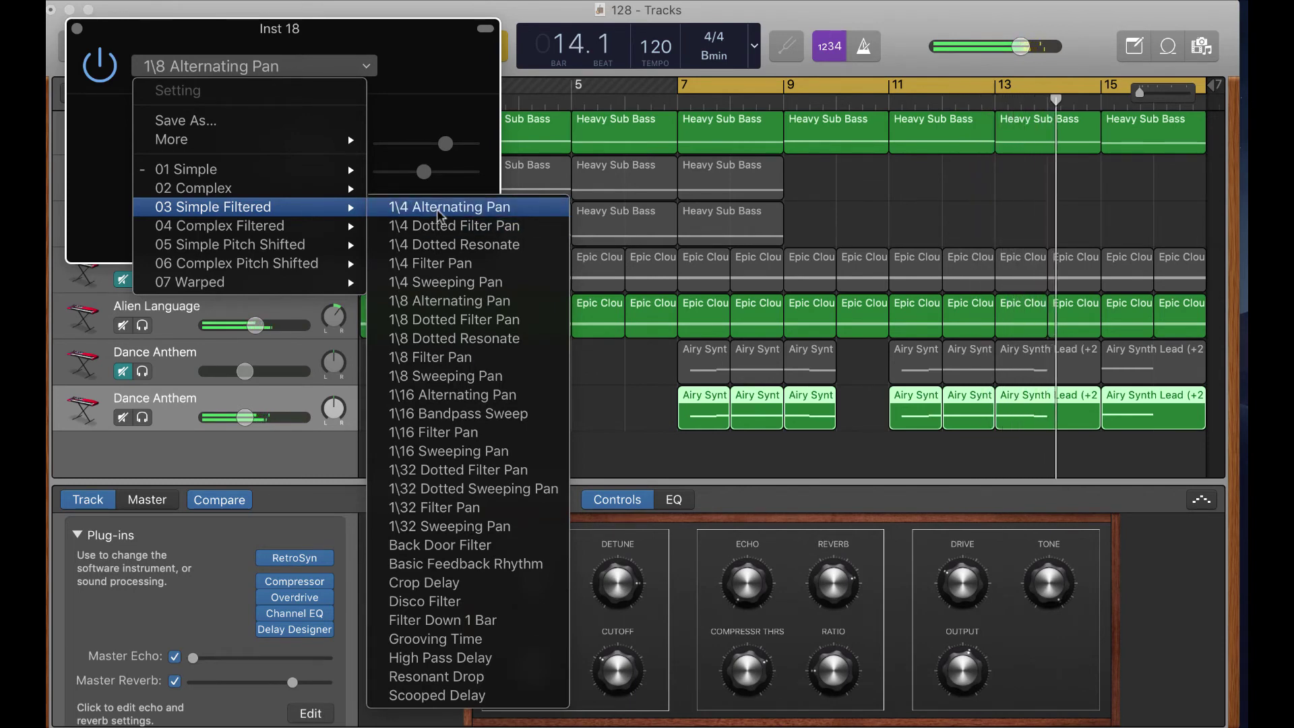
{"action": "left_click", "coordinate": [454, 244]}
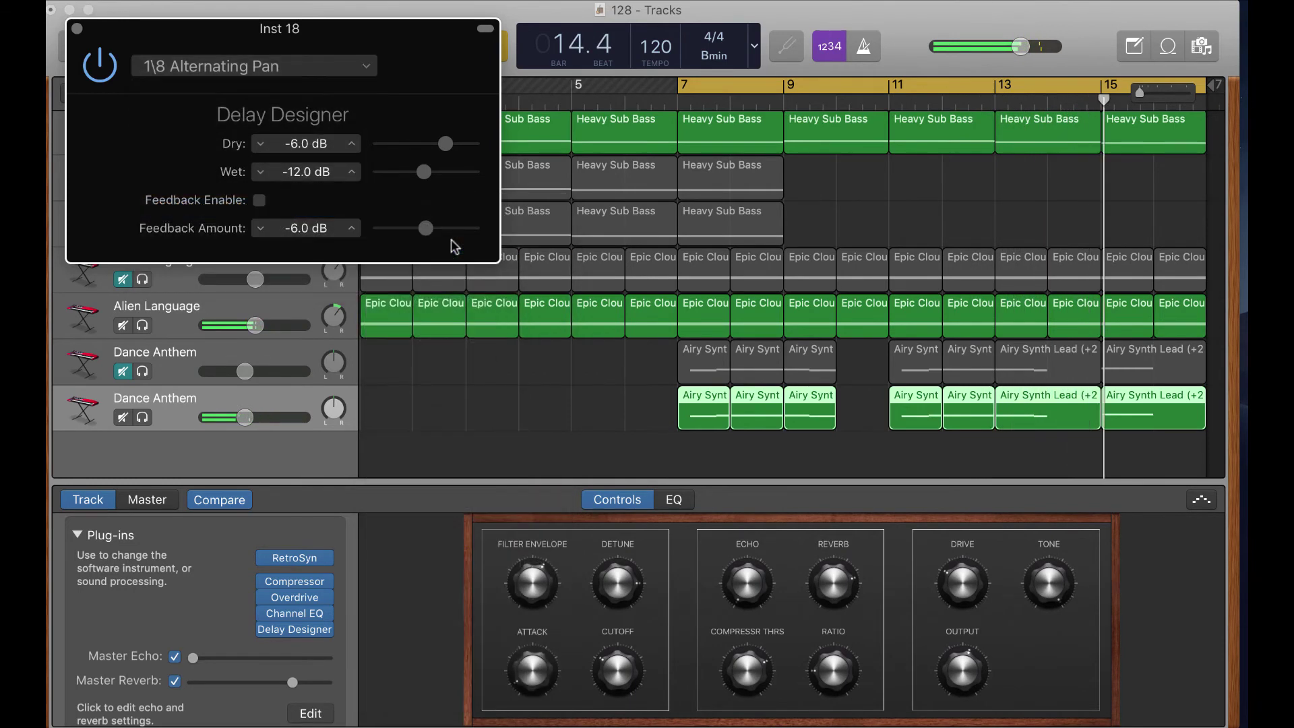
Step: Try the simple filtered Back Door Filter preset in the Delay Designer
{"action": "left_click", "coordinate": [359, 71]}
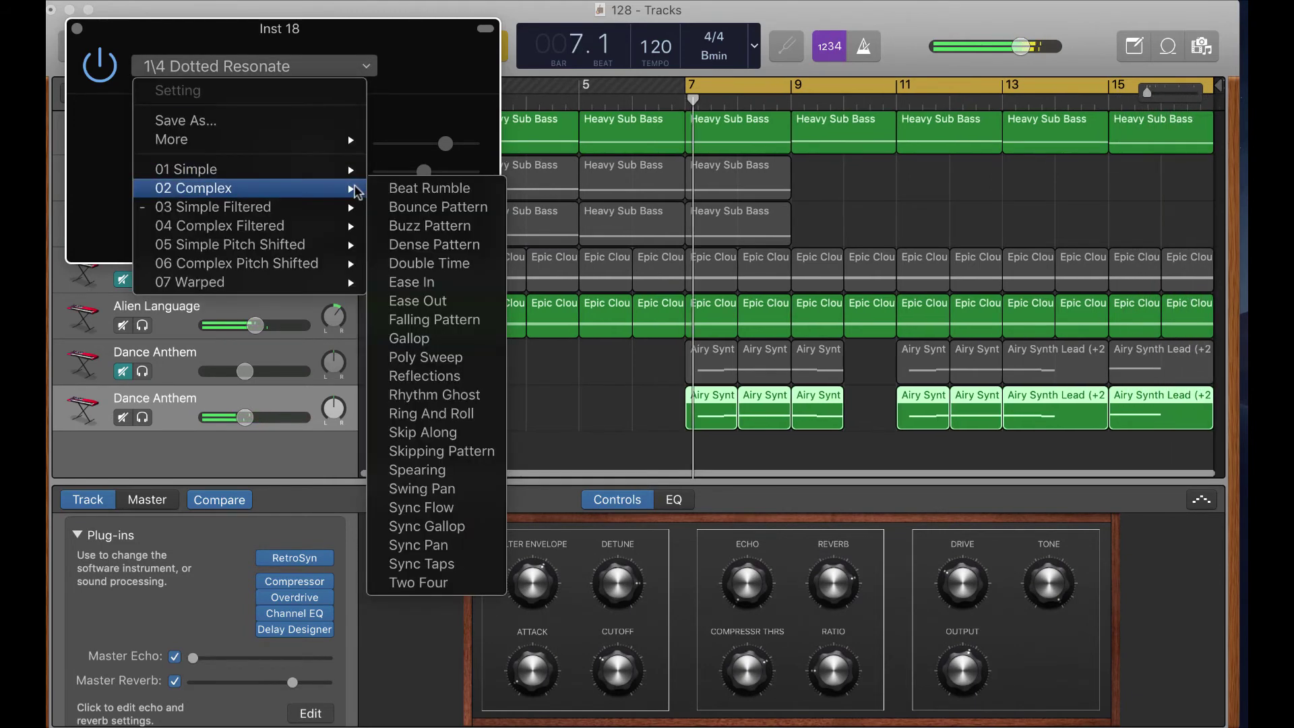
{"action": "mouse_move", "coordinate": [351, 209]}
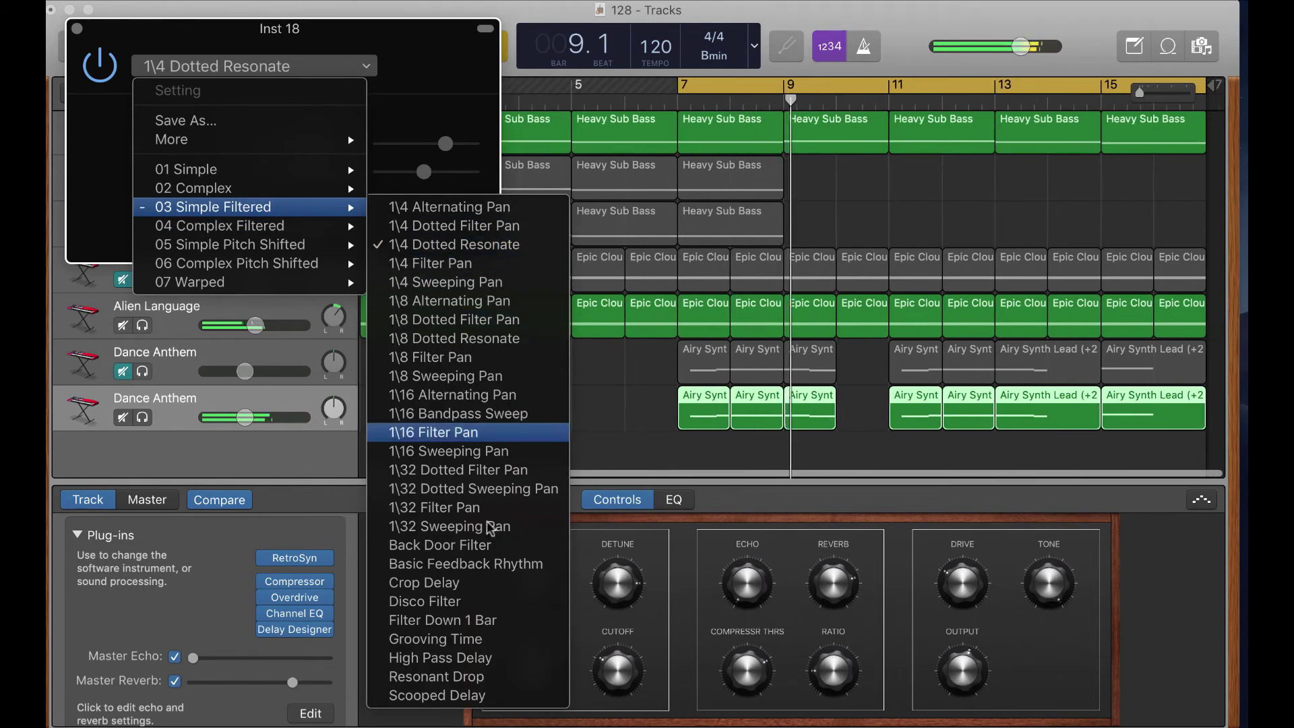
{"action": "left_click", "coordinate": [488, 550]}
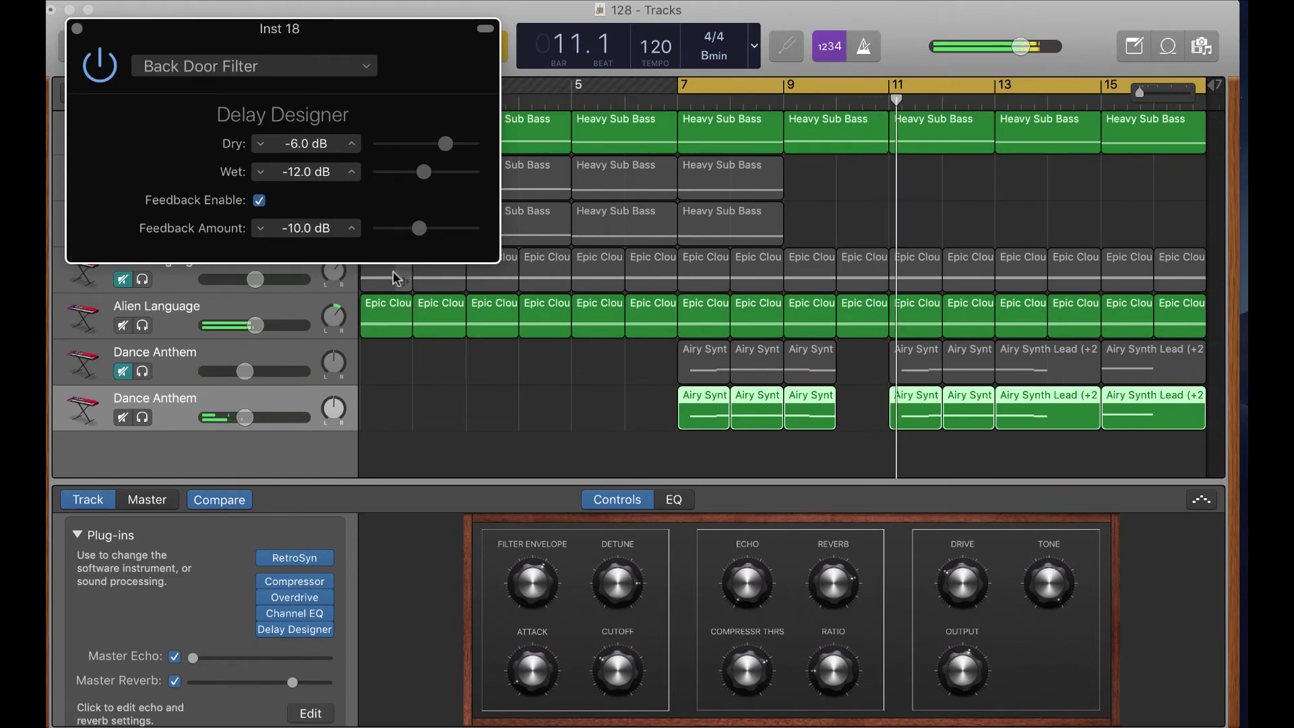
Step: Browse the Delay Designer preset categories and load Basic Feedback Rhythm from the simple filtered presets
{"action": "left_click", "coordinate": [359, 76]}
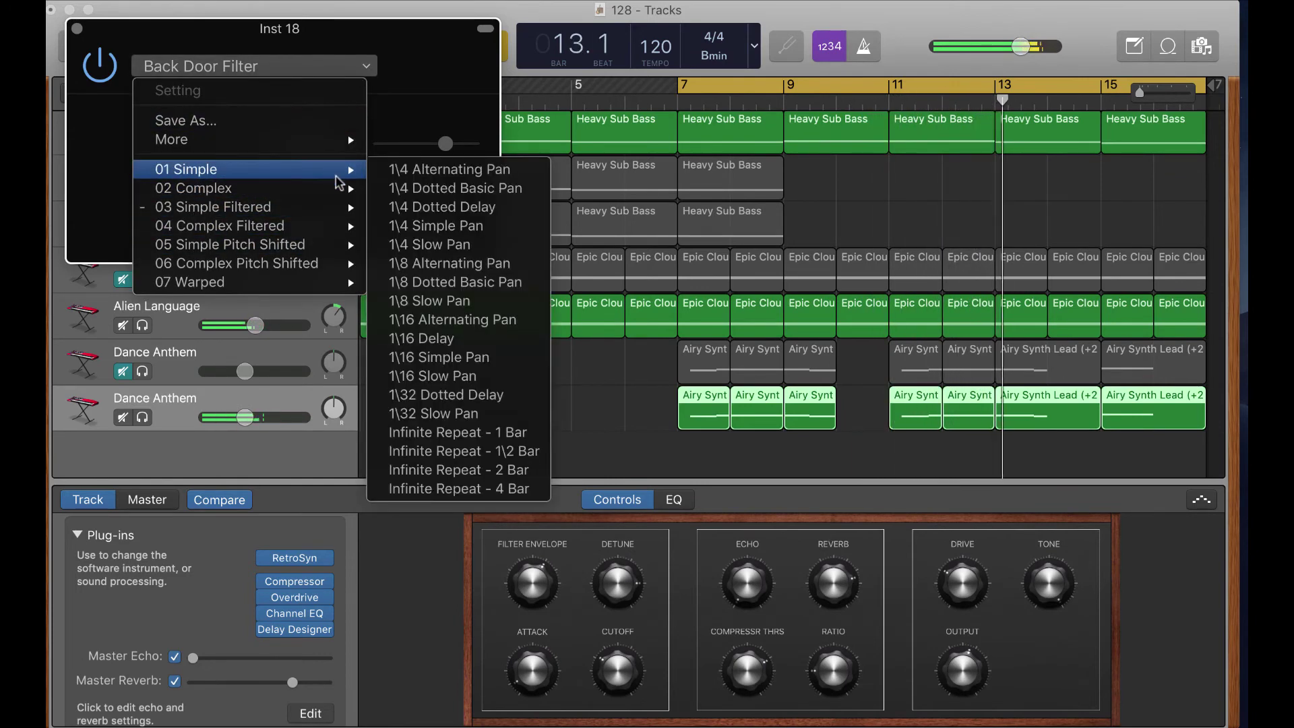
{"action": "mouse_move", "coordinate": [287, 280]}
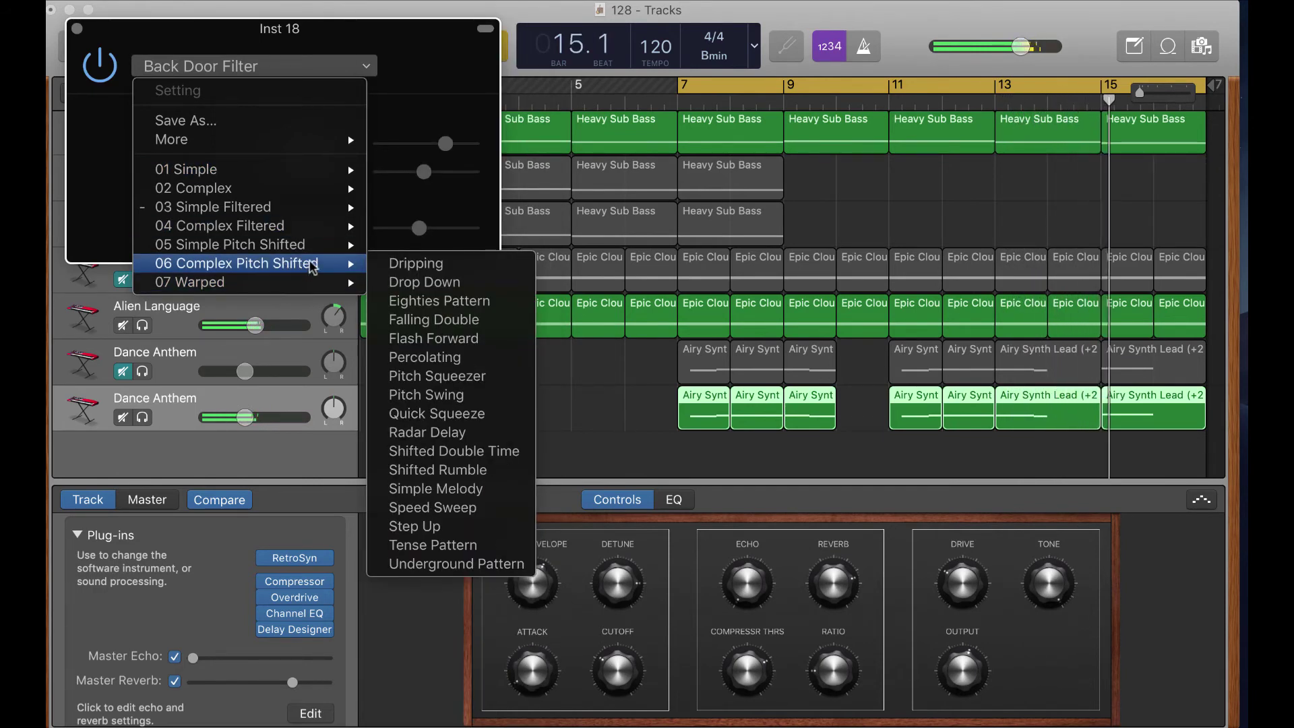
{"action": "mouse_move", "coordinate": [310, 230]}
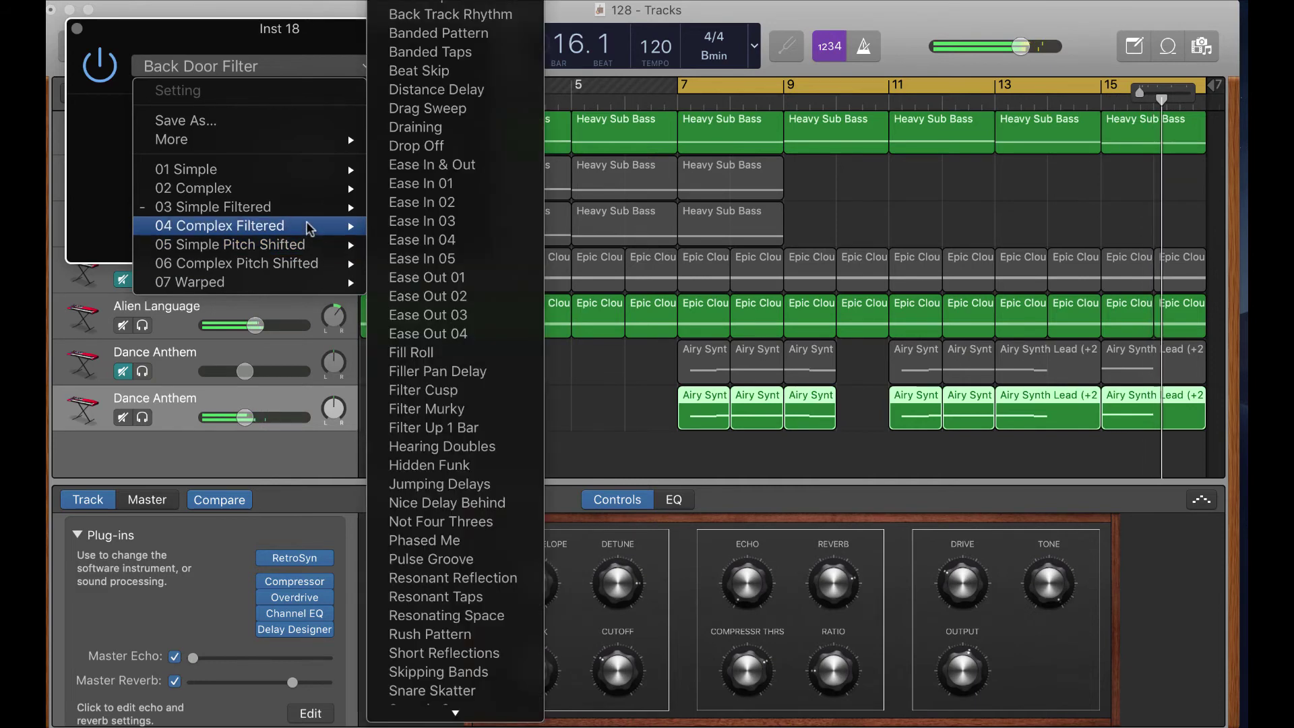
{"action": "mouse_move", "coordinate": [316, 207]}
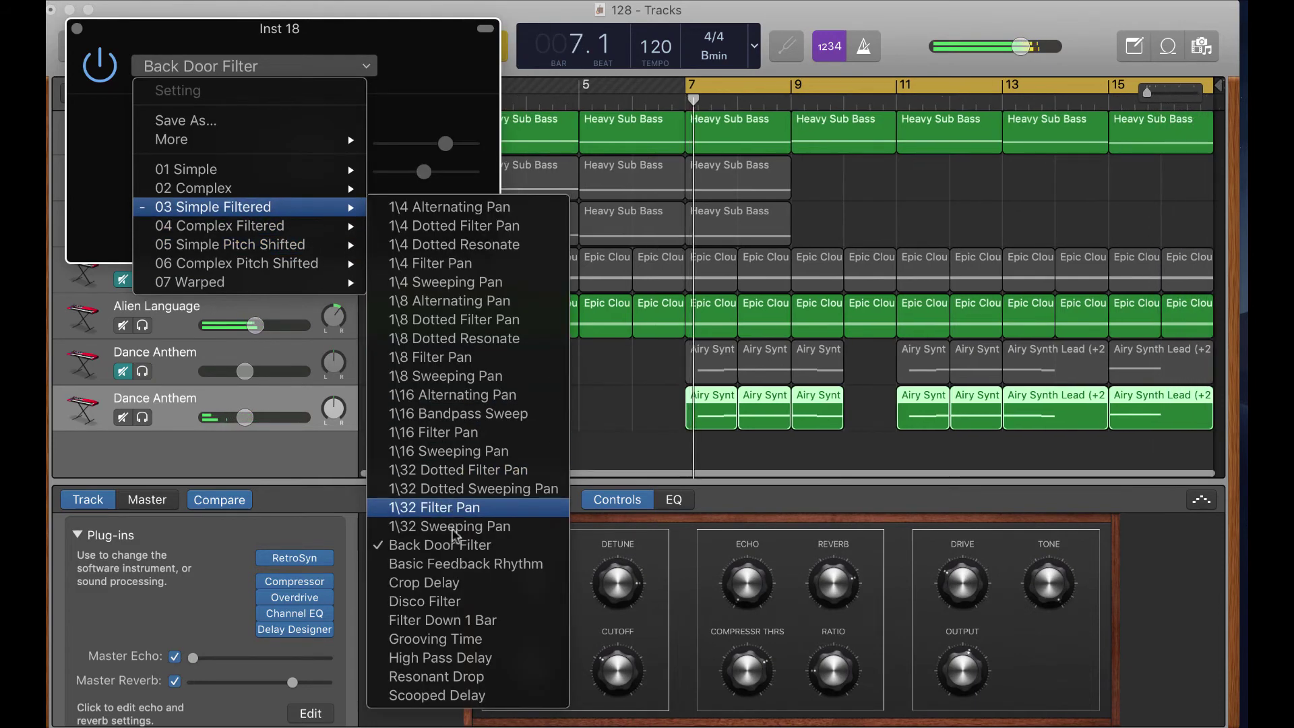
{"action": "left_click", "coordinate": [459, 563]}
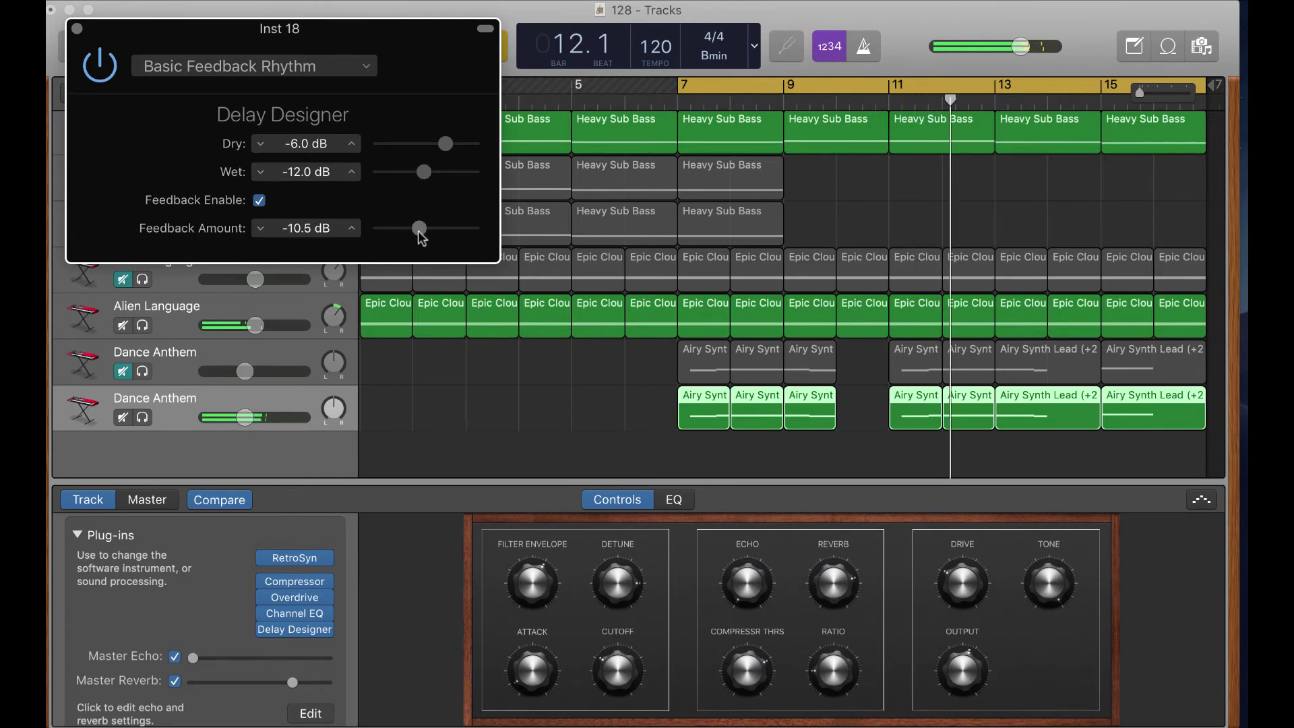
Step: With the Dance Anthem track soloed, set the delay's wet level to -19.5 dB and dry level to -6.2 dB, and unsolo the track
{"action": "left_click", "coordinate": [142, 418]}
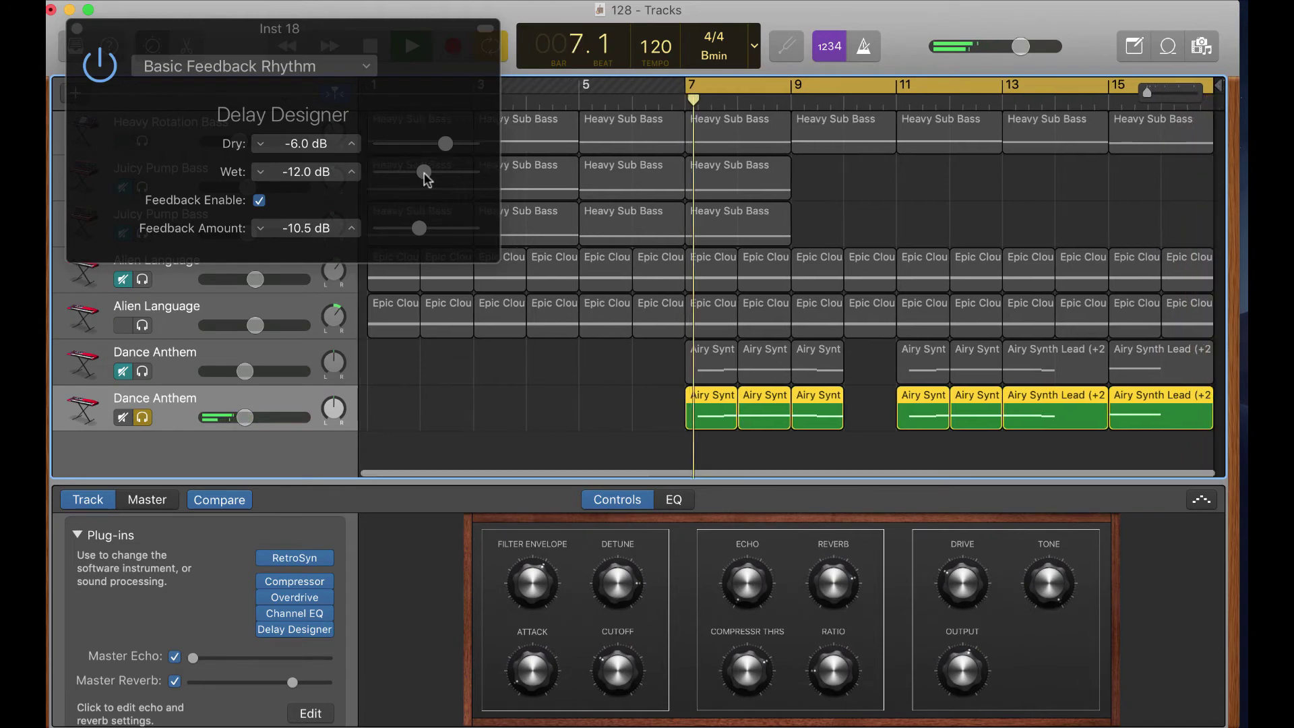
{"action": "left_click_drag", "start_coordinate": [425, 174], "coordinate": [413, 180]}
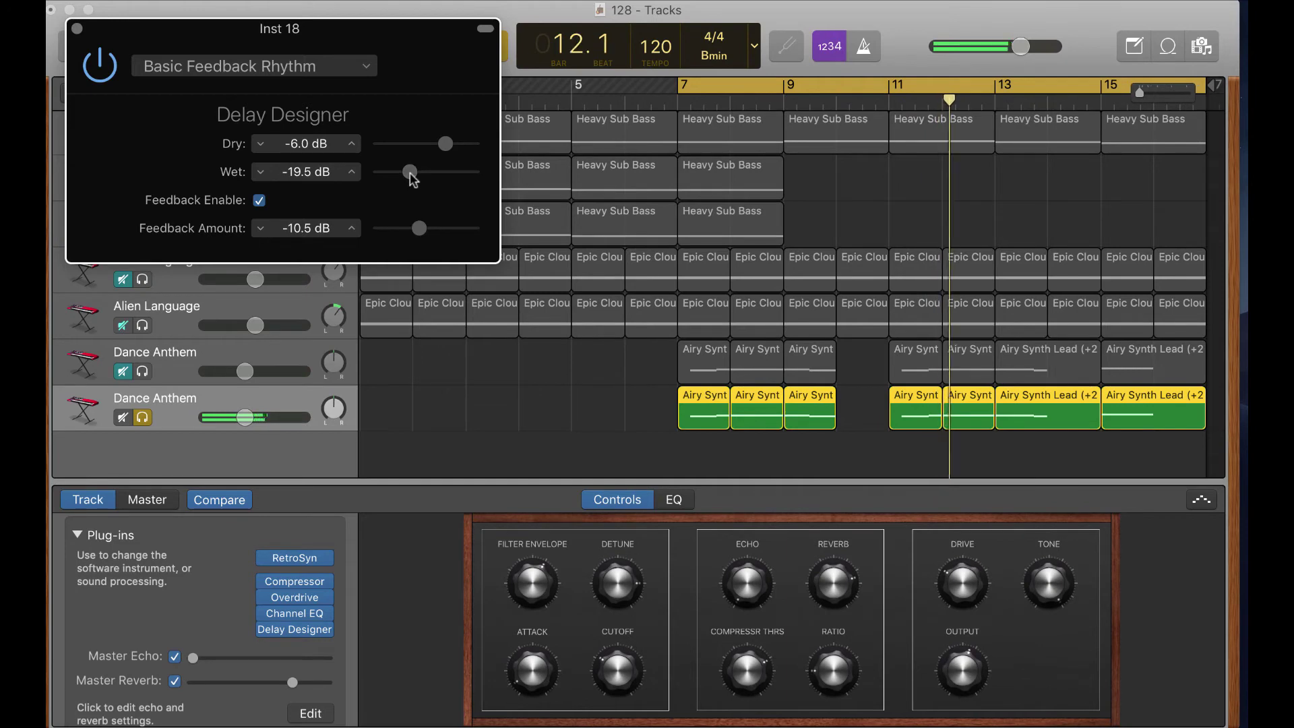
{"action": "left_click_drag", "start_coordinate": [447, 144], "coordinate": [447, 144]}
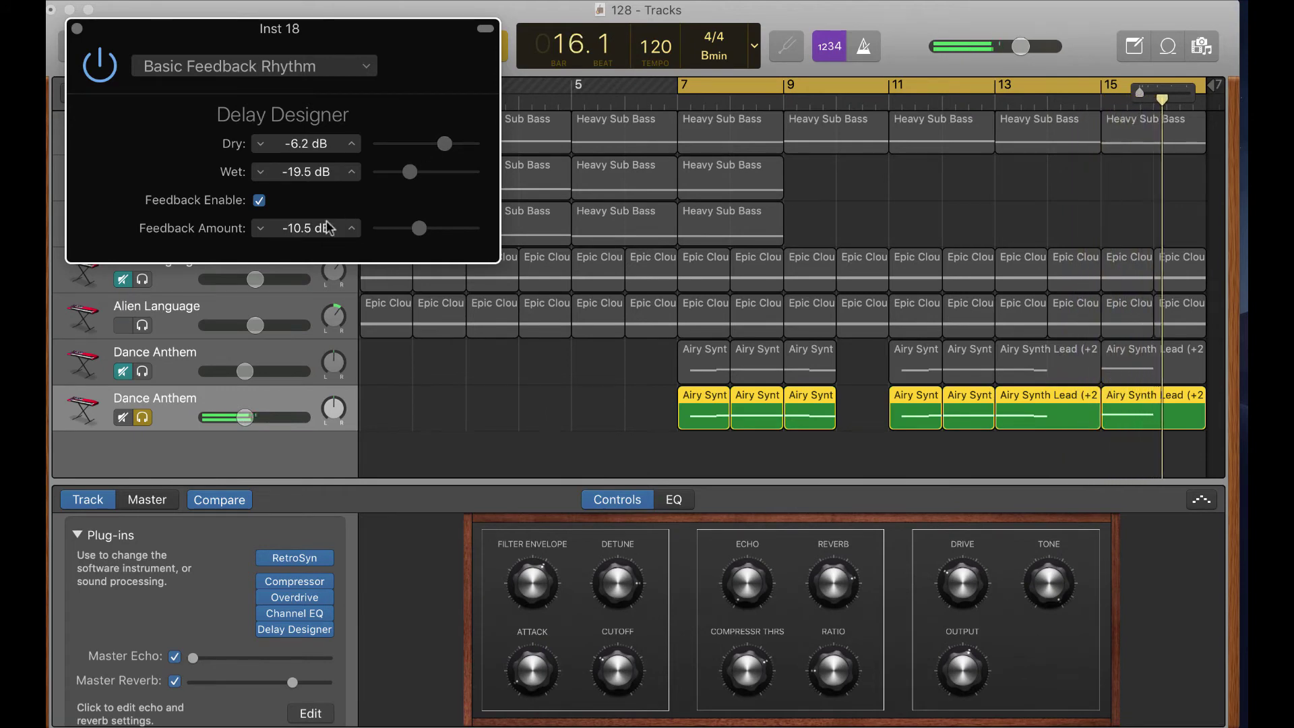
{"action": "left_click", "coordinate": [142, 417]}
{"action": "left_click", "coordinate": [143, 417]}
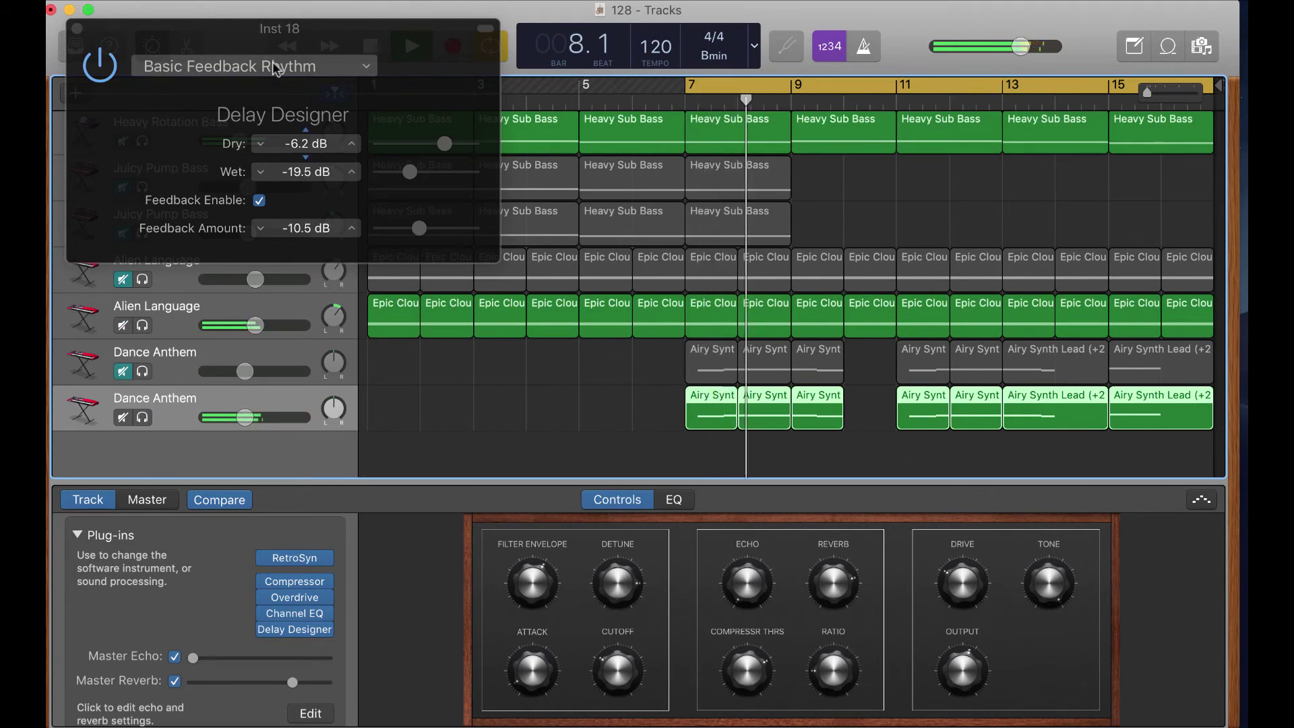
Step: Compare the full mix with the Delay Designer bypassed and active
{"action": "left_click", "coordinate": [229, 42]}
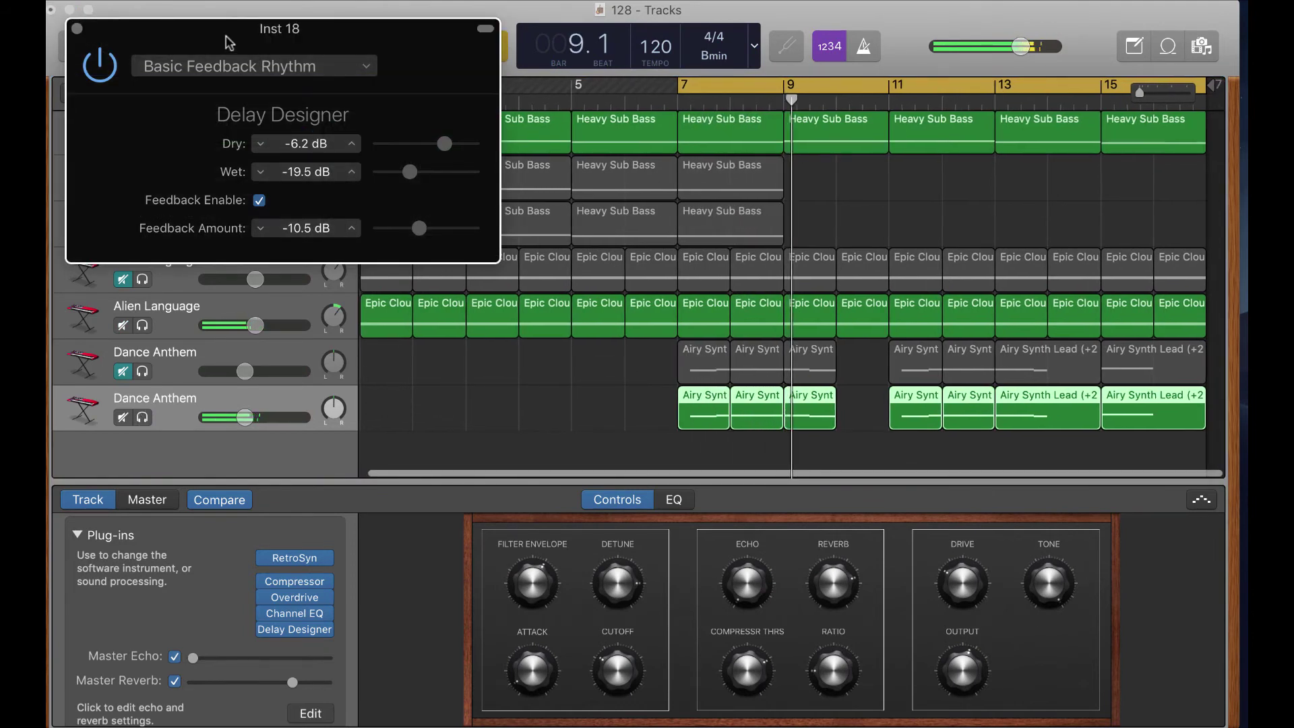
{"action": "left_click", "coordinate": [102, 65]}
{"action": "left_click", "coordinate": [101, 65]}
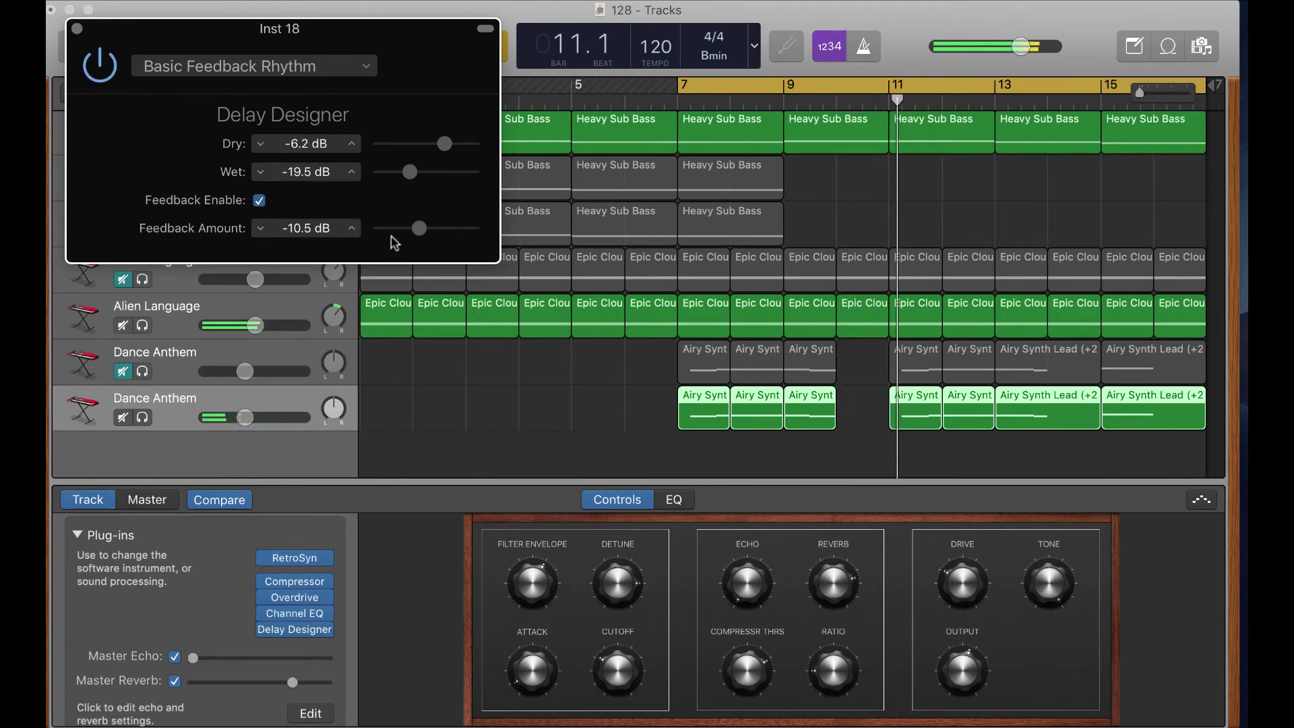
Step: Set the Delay Designer's wet level to -15.0 dB and dry level to -5.8 dB, and close its window
{"action": "mouse_move", "coordinate": [415, 229]}
{"action": "left_mouse_down"}
{"action": "mouse_move", "coordinate": [424, 231]}
{"action": "mouse_move", "coordinate": [414, 229]}
{"action": "left_mouse_up"}
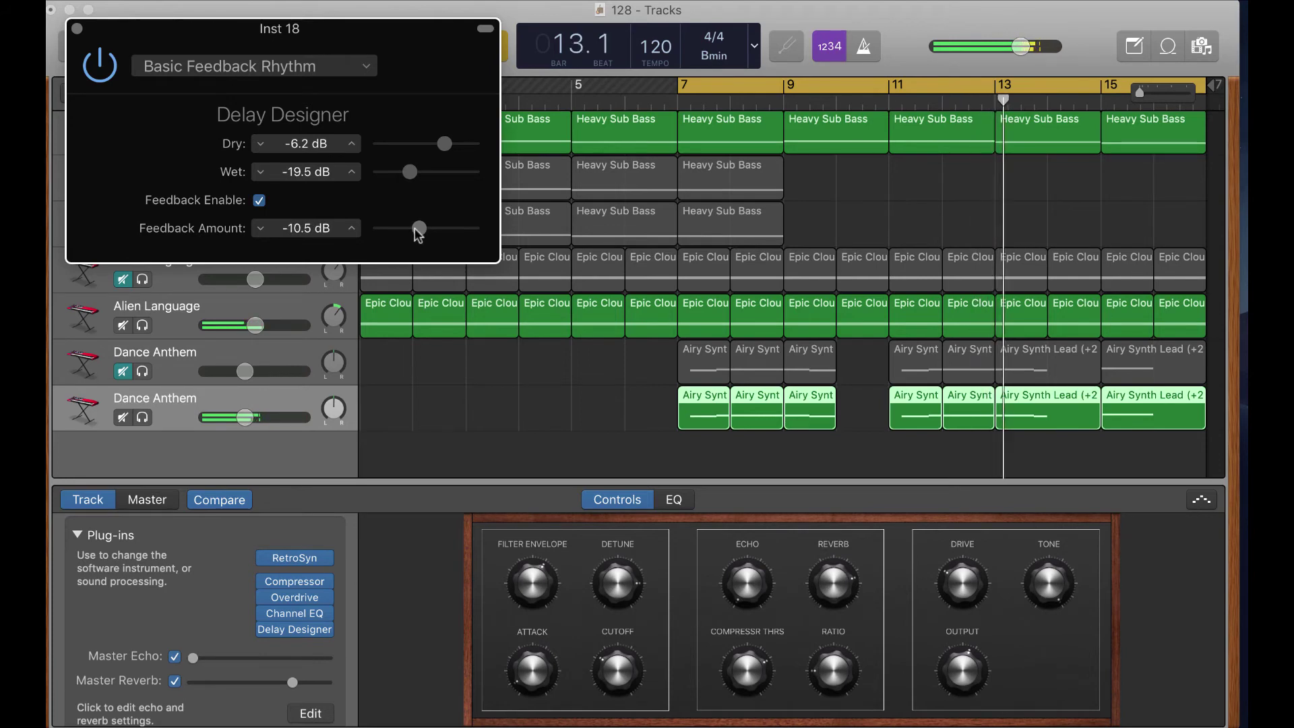
{"action": "left_click_drag", "start_coordinate": [410, 172], "coordinate": [451, 144]}
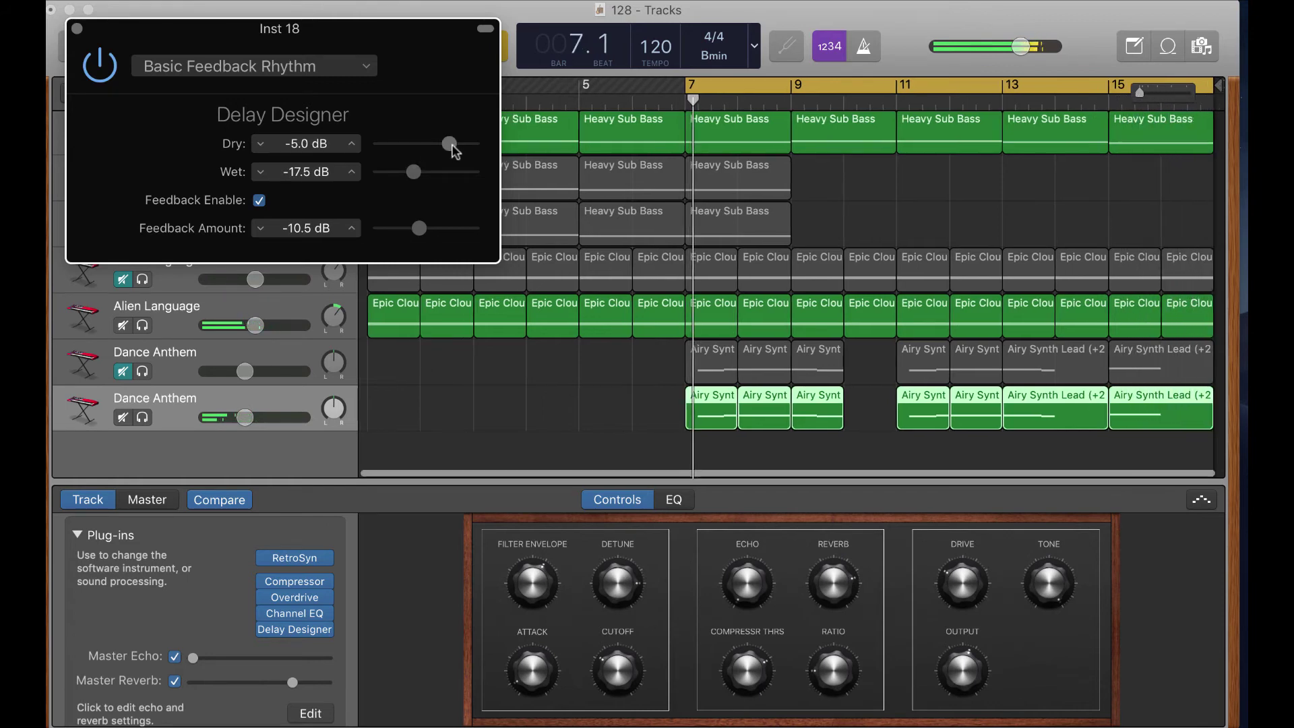
{"action": "left_click", "coordinate": [420, 172]}
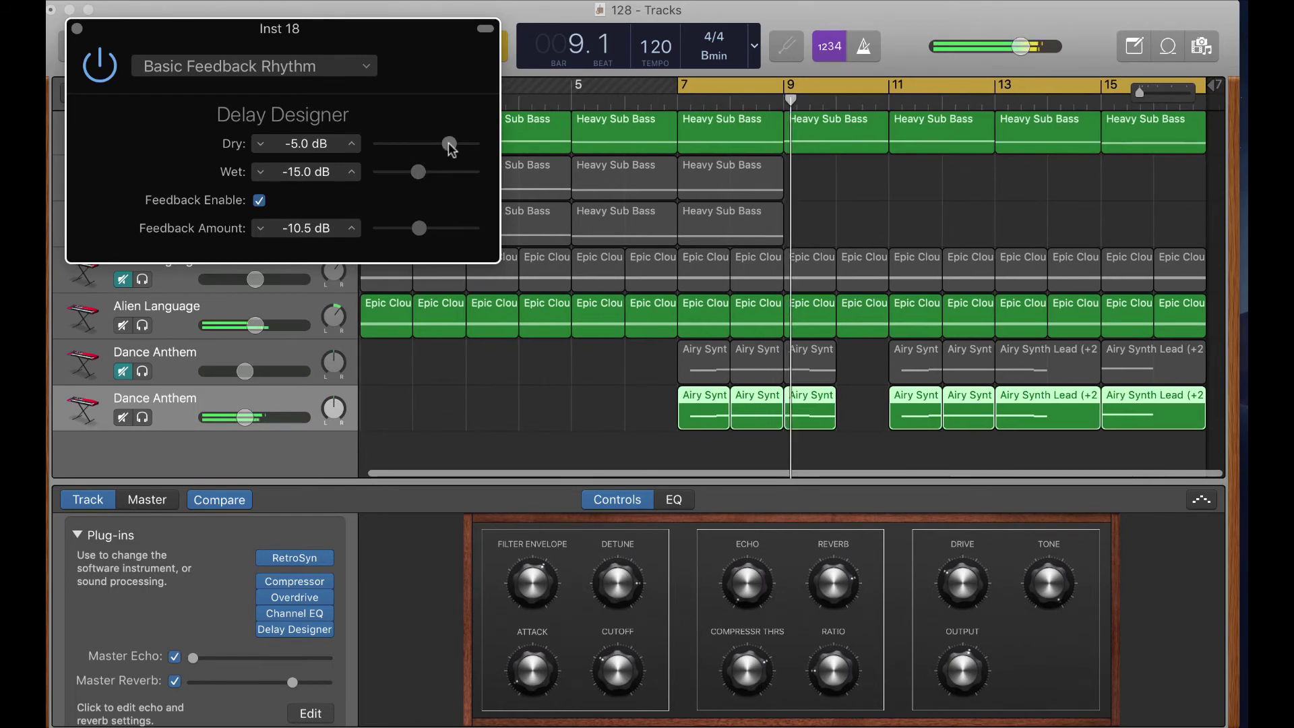
{"action": "left_click_drag", "start_coordinate": [448, 143], "coordinate": [445, 144]}
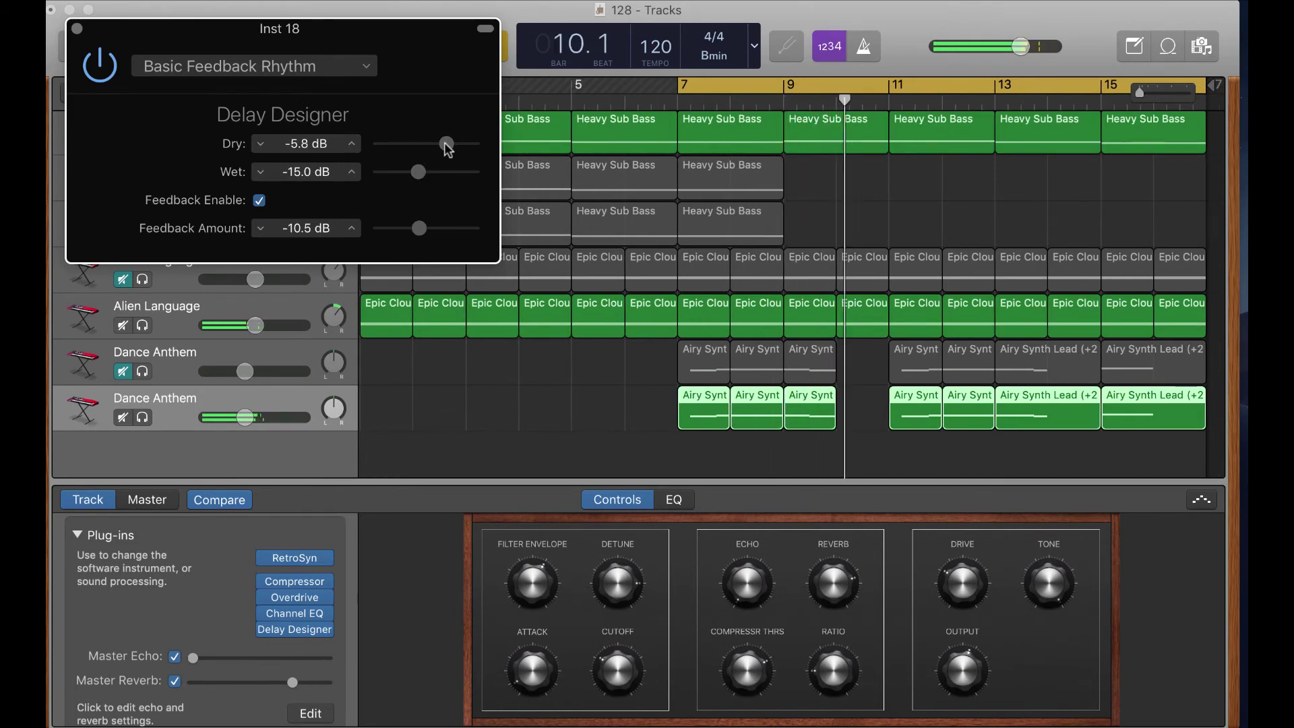
{"action": "left_click", "coordinate": [77, 29]}
Step: Raise the active Dance Anthem track's volume slightly and adjust its Filter Envelope while listening to the mix
{"action": "mouse_move", "coordinate": [244, 420]}
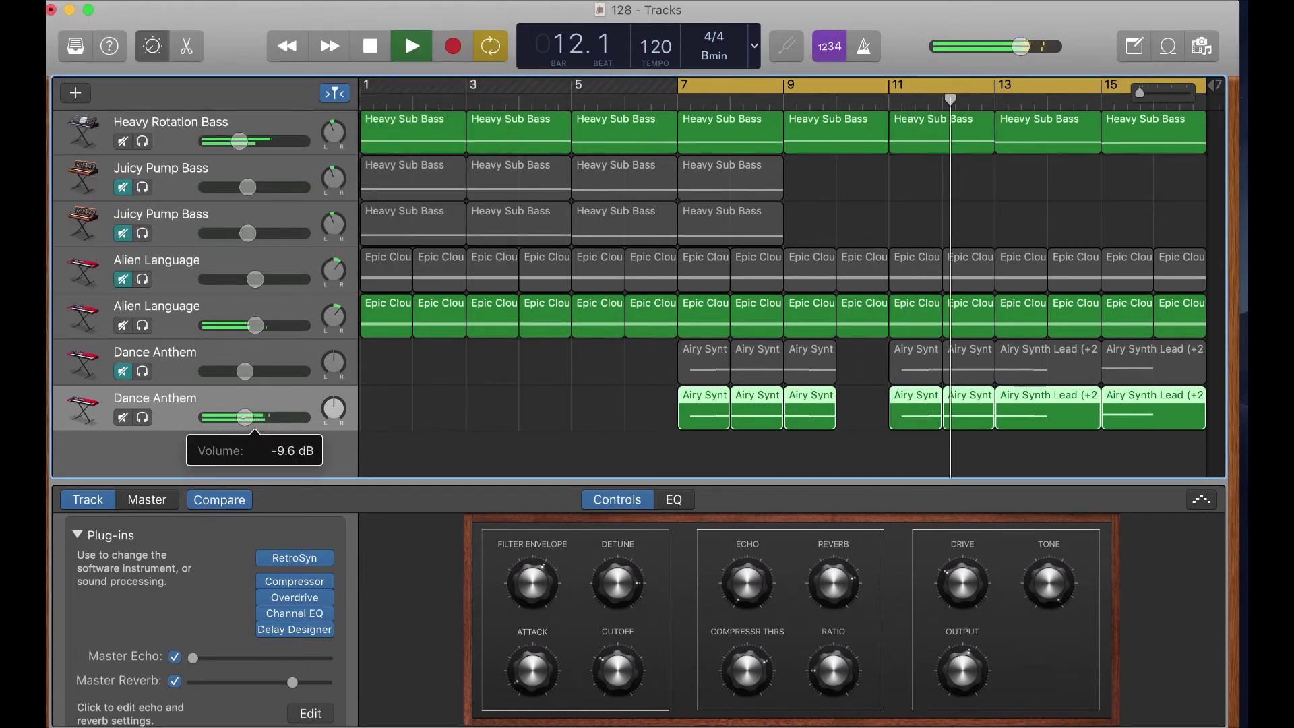
{"action": "left_click_drag", "start_coordinate": [246, 418], "coordinate": [249, 418]}
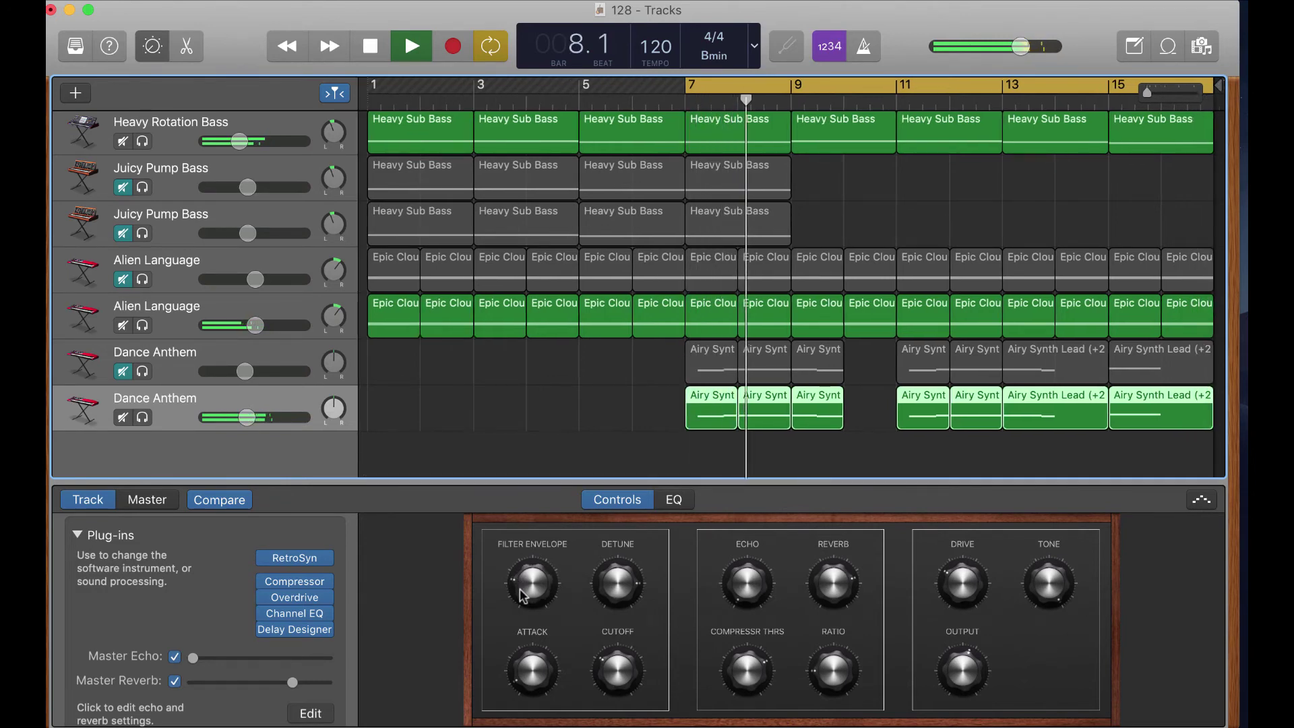
{"action": "left_click_drag", "start_coordinate": [519, 588], "coordinate": [495, 574]}
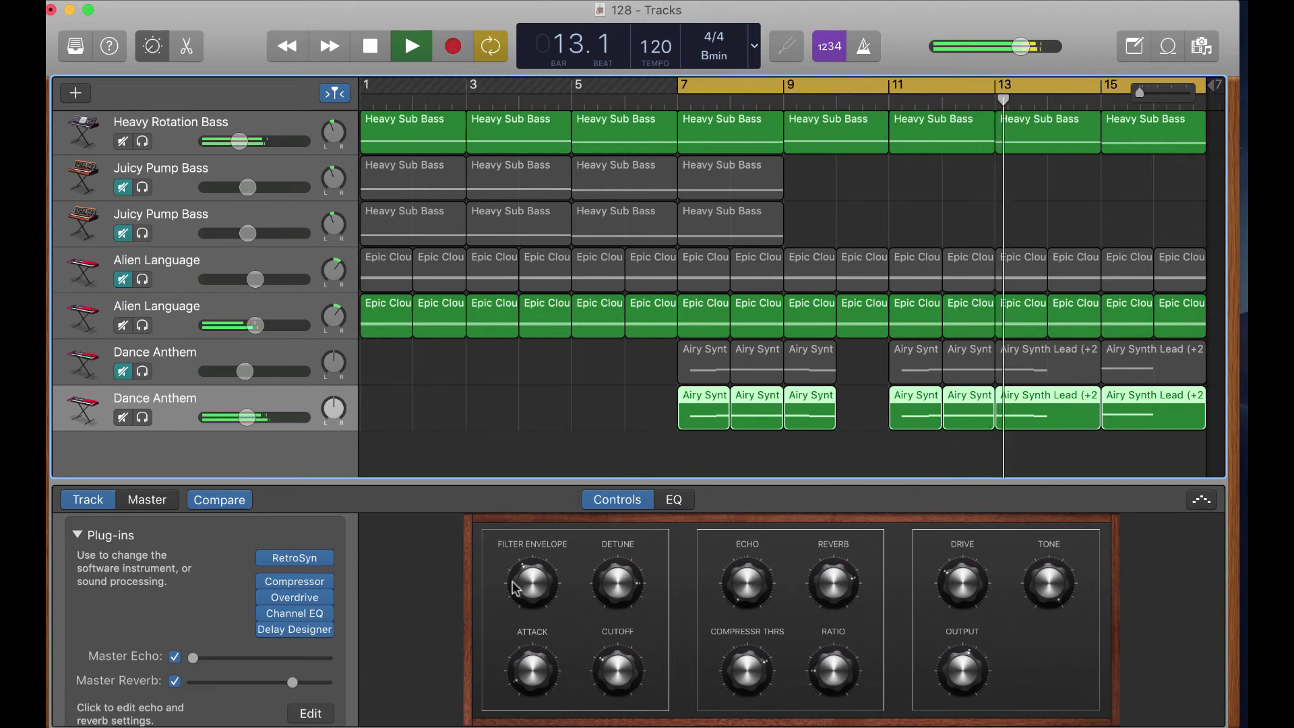
{"action": "left_click_drag", "start_coordinate": [516, 587], "coordinate": [506, 499]}
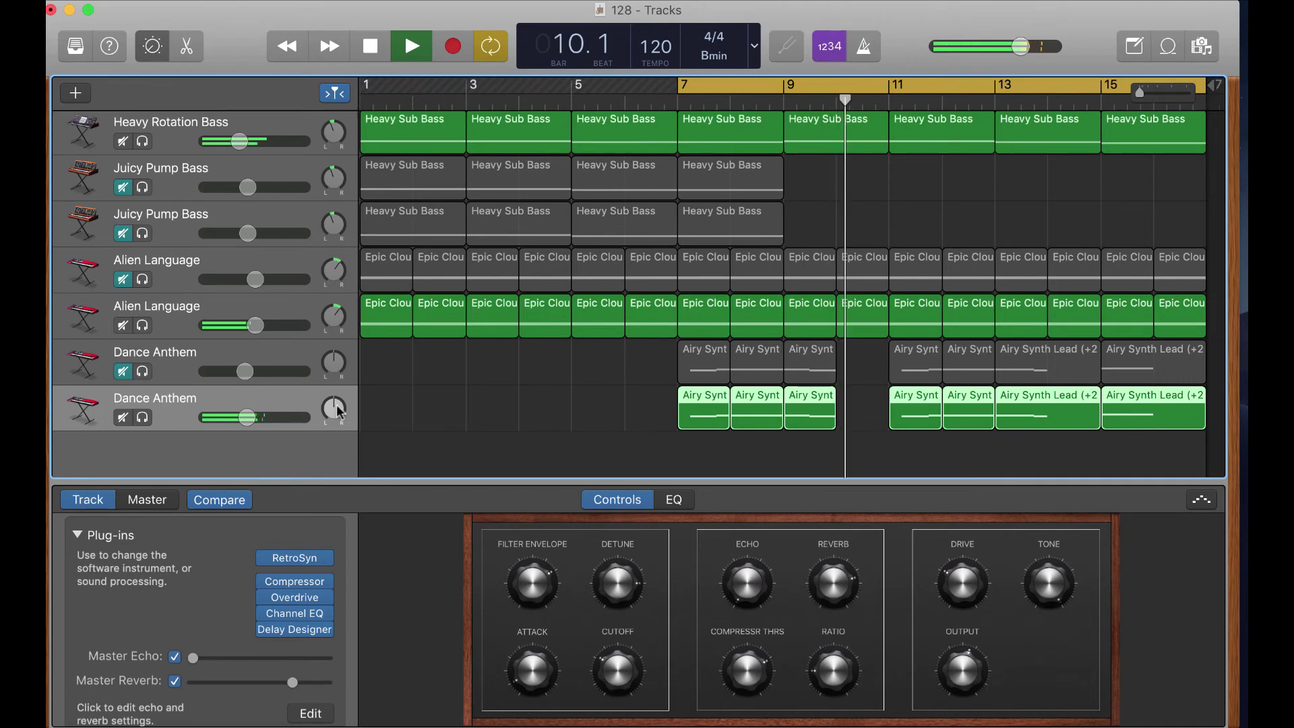
{"action": "scroll", "coordinate": [182, 393], "scroll_direction": "up", "scroll_amount": 3}
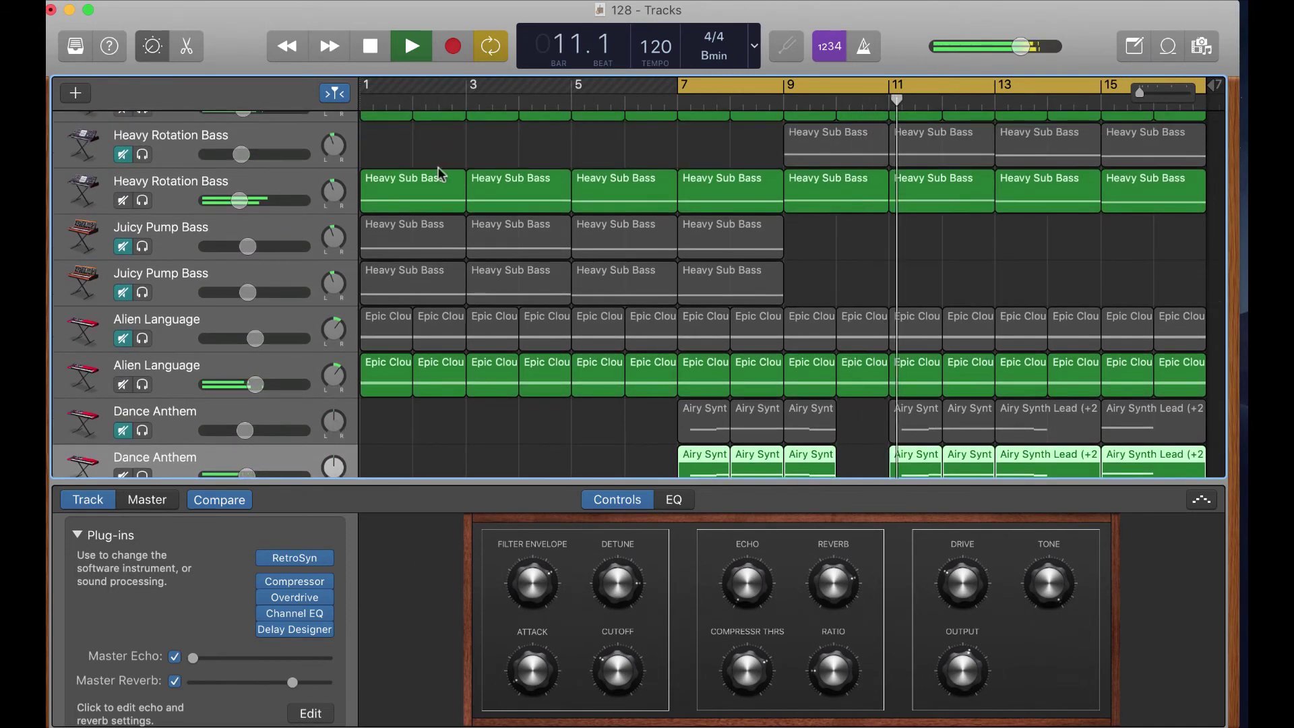
{"action": "scroll", "coordinate": [702, 152], "scroll_direction": "down", "scroll_amount": 3}
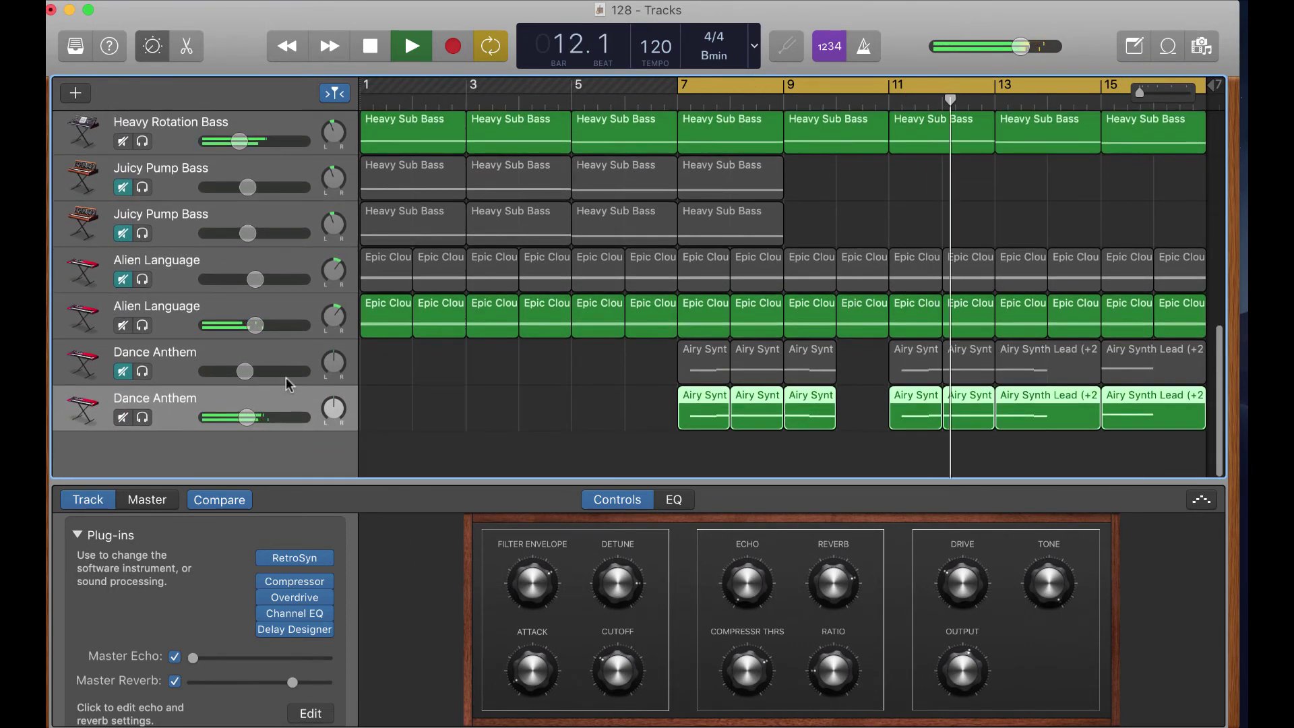
{"action": "scroll", "coordinate": [185, 595], "scroll_direction": "up", "scroll_amount": 5}
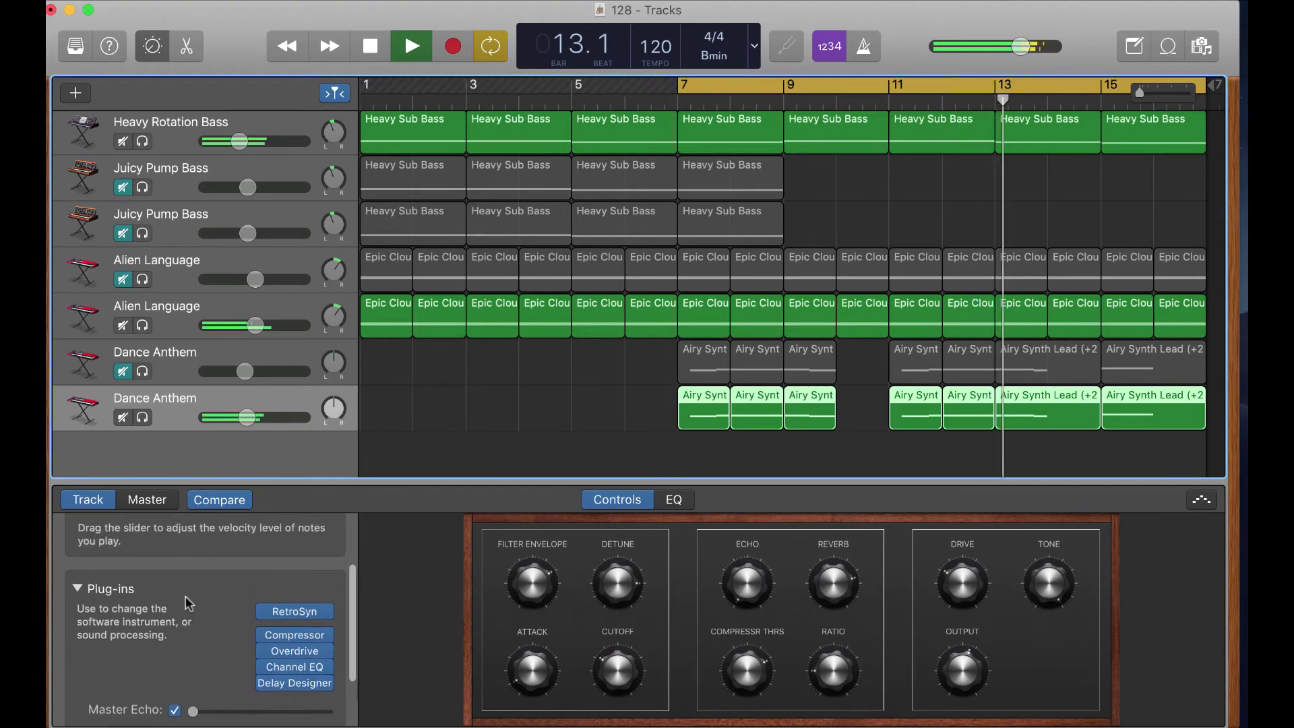
{"action": "scroll", "coordinate": [188, 601], "scroll_direction": "down", "scroll_amount": 5}
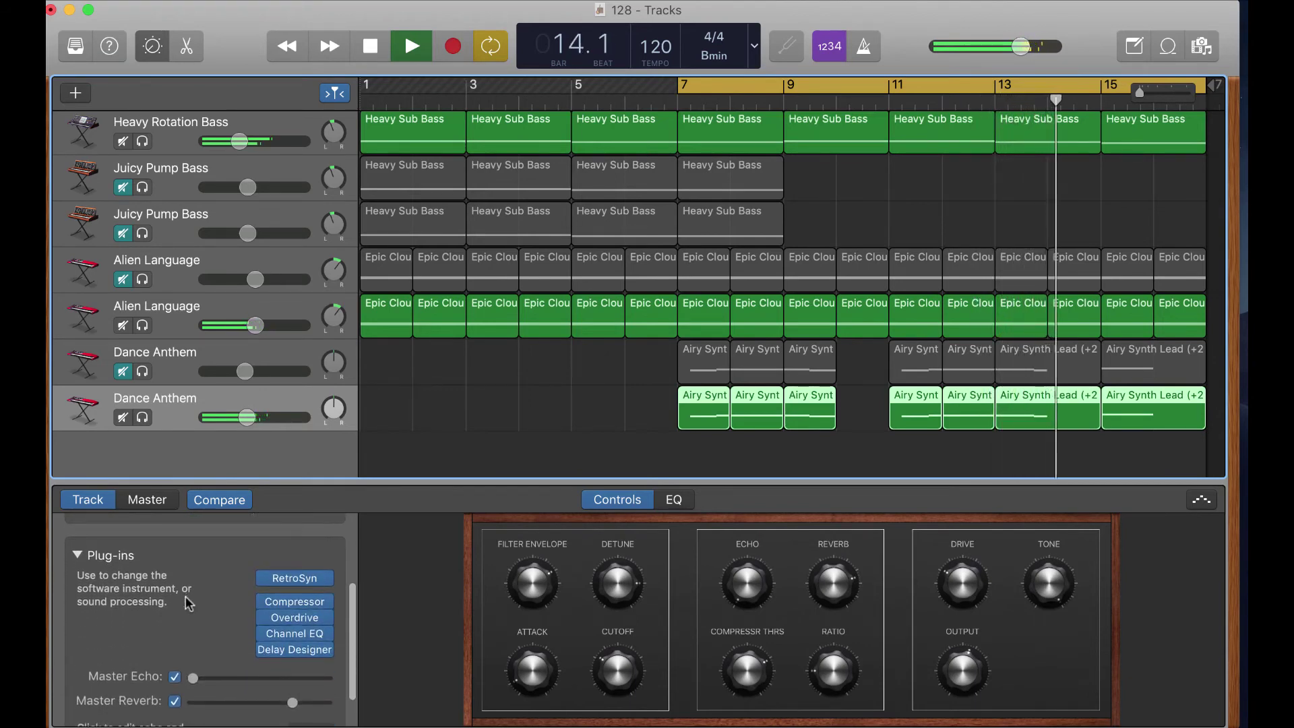
{"action": "scroll", "coordinate": [226, 637], "scroll_direction": "down", "scroll_amount": 2}
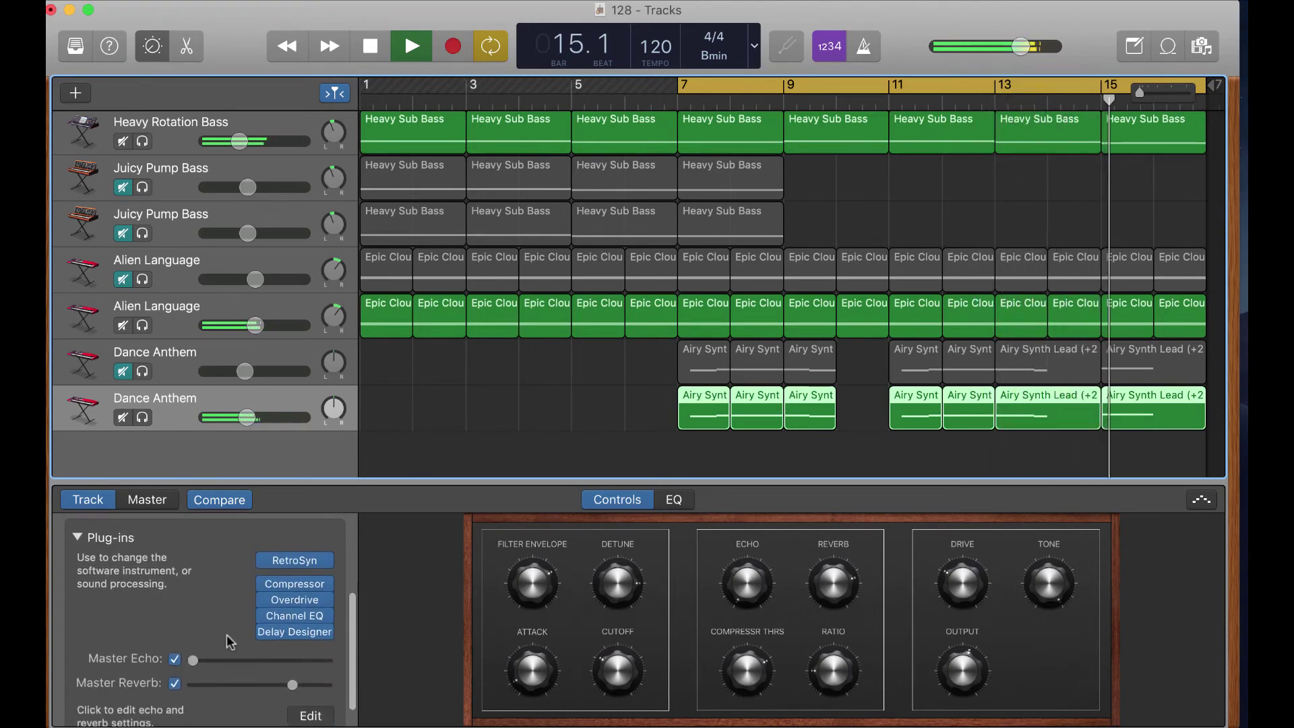
{"action": "scroll", "coordinate": [226, 636], "scroll_direction": "up", "scroll_amount": 5}
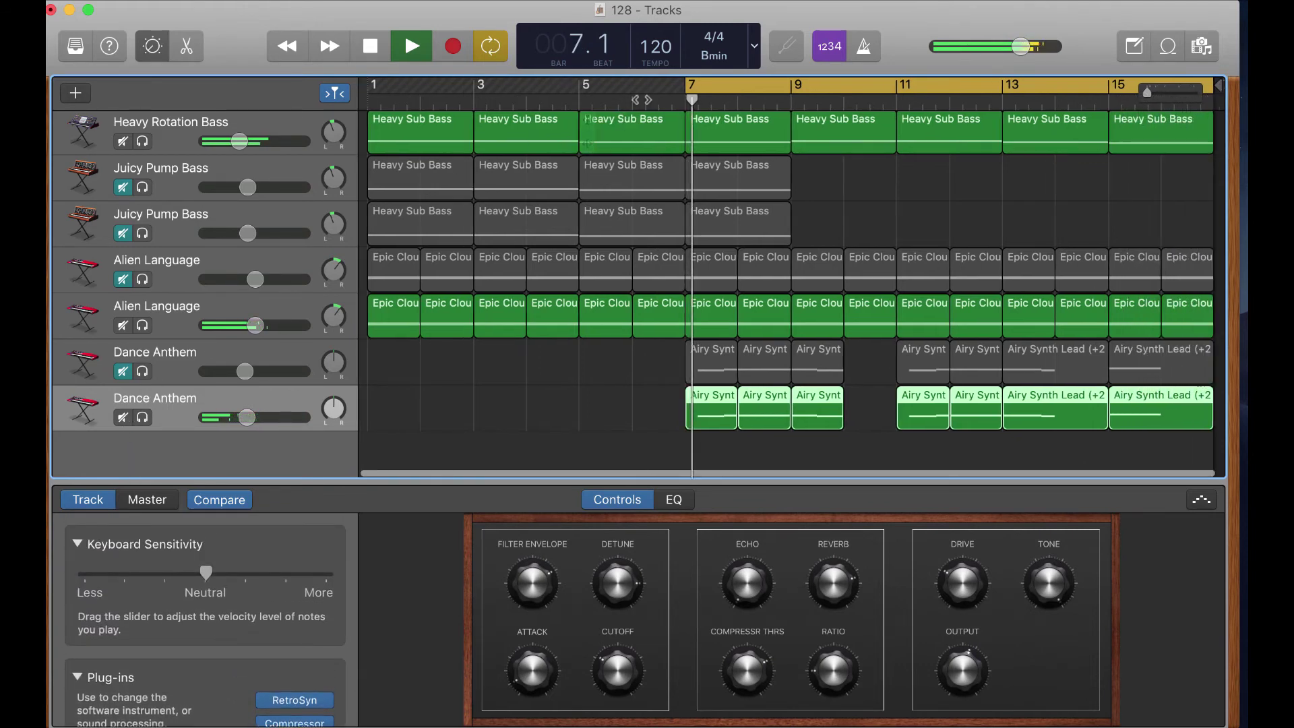
Step: Extend the cycle region back to bar 1 and restart playback from the beginning
{"action": "left_click_drag", "start_coordinate": [688, 84], "coordinate": [370, 84]}
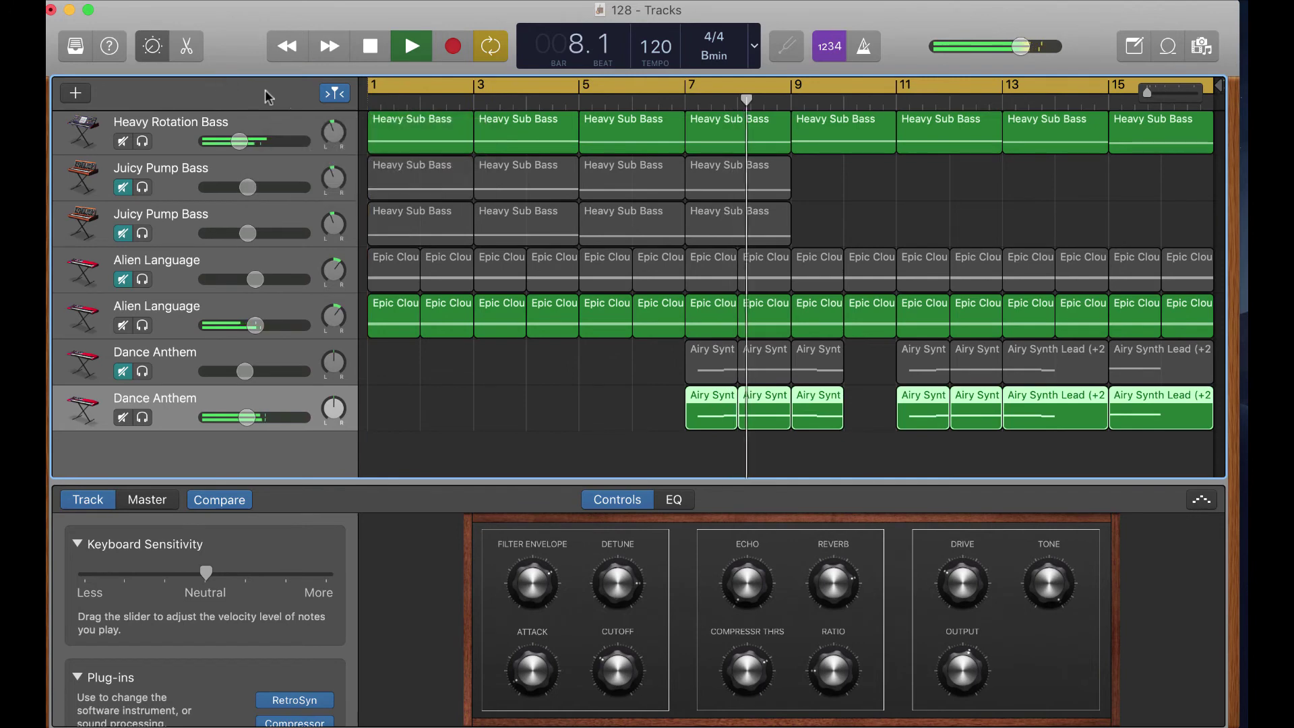
{"action": "left_click", "coordinate": [370, 46]}
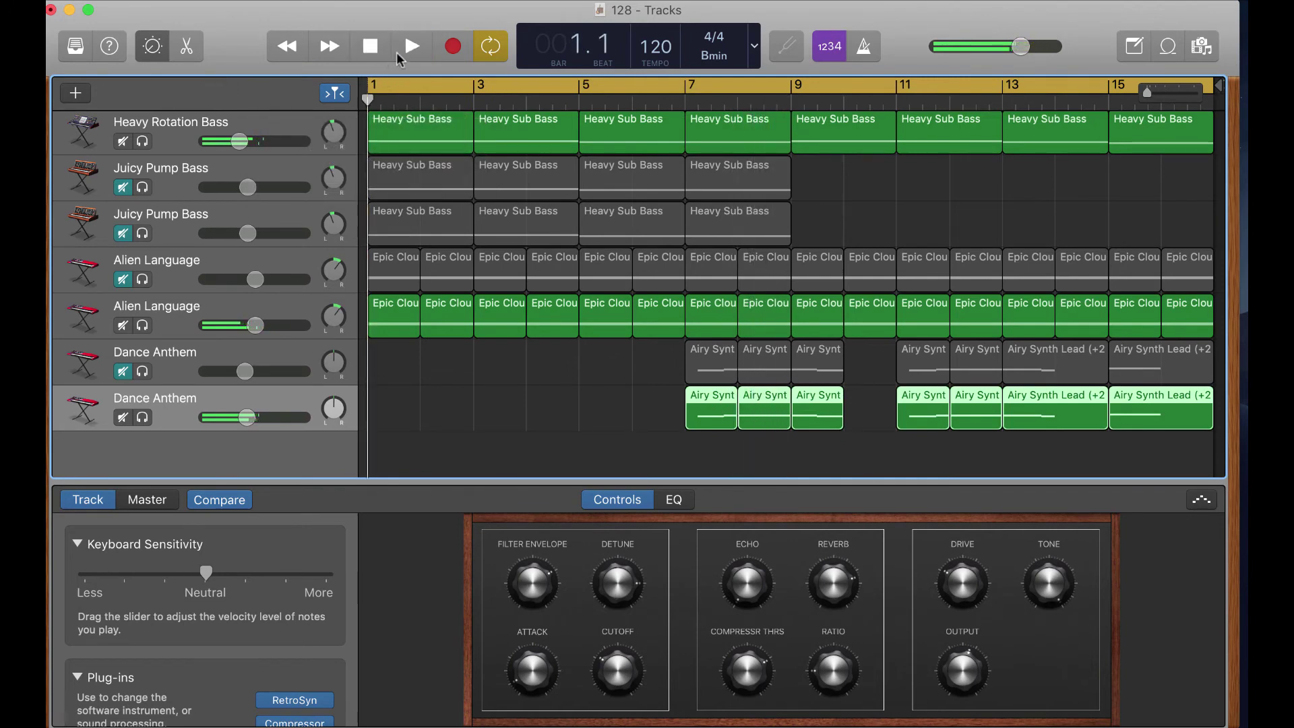
{"action": "left_click", "coordinate": [411, 46]}
Step: Raise the Flanger and slightly raise the Cutoff on the active Heavy Rotation Bass track, auditioning it soloed and in the mix
{"action": "scroll", "coordinate": [421, 333], "scroll_direction": "up", "scroll_amount": 2}
{"action": "scroll", "coordinate": [420, 333], "scroll_direction": "up", "scroll_amount": 2}
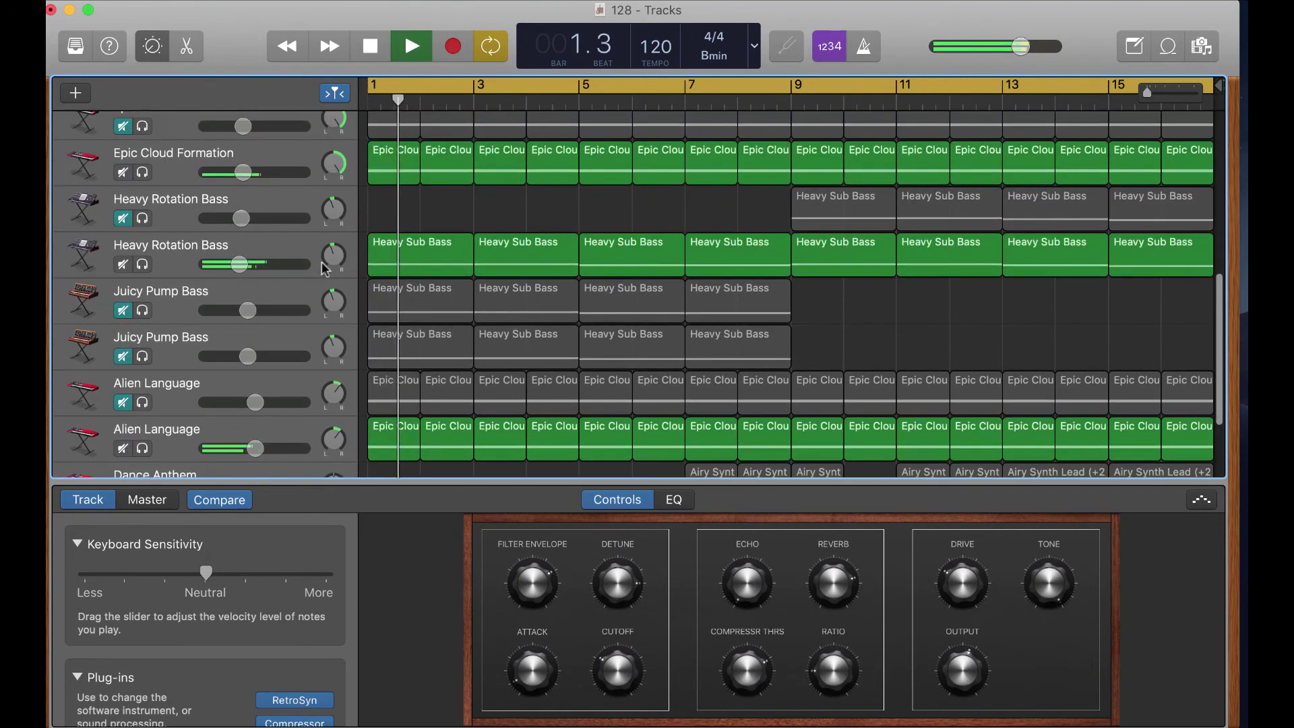
{"action": "left_click", "coordinate": [283, 249]}
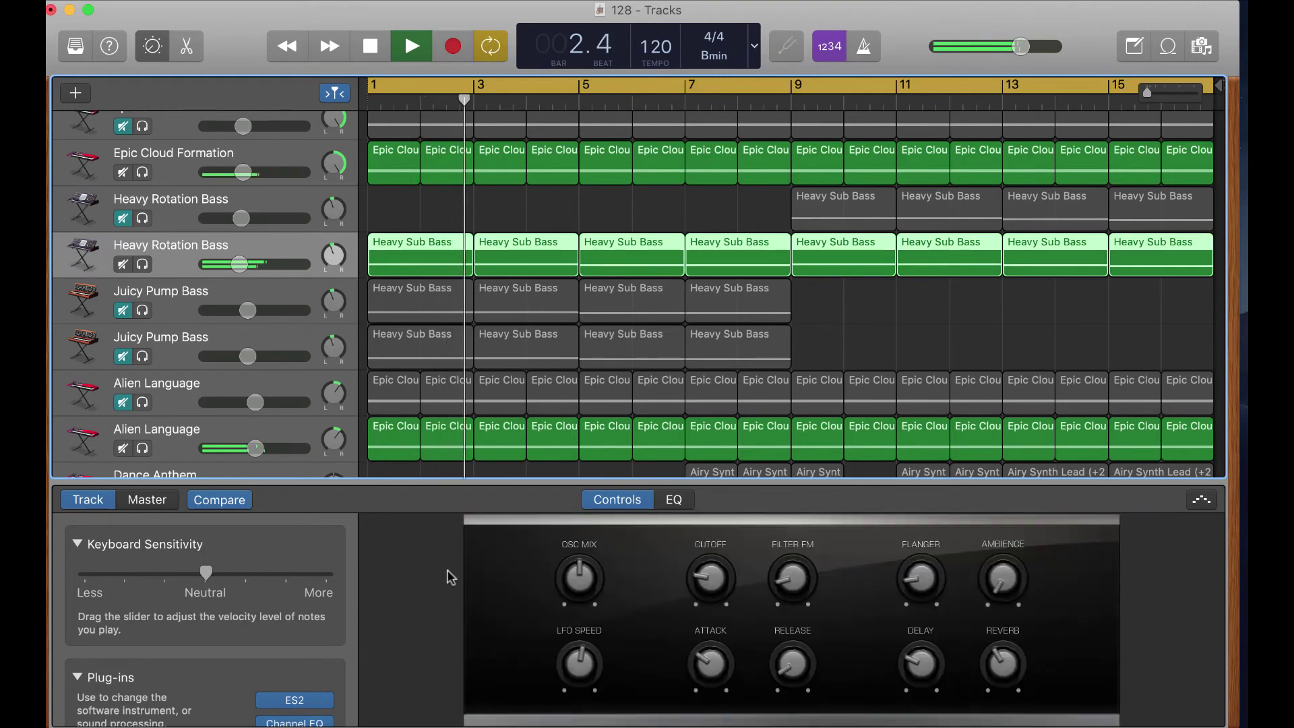
{"action": "left_click", "coordinate": [677, 504]}
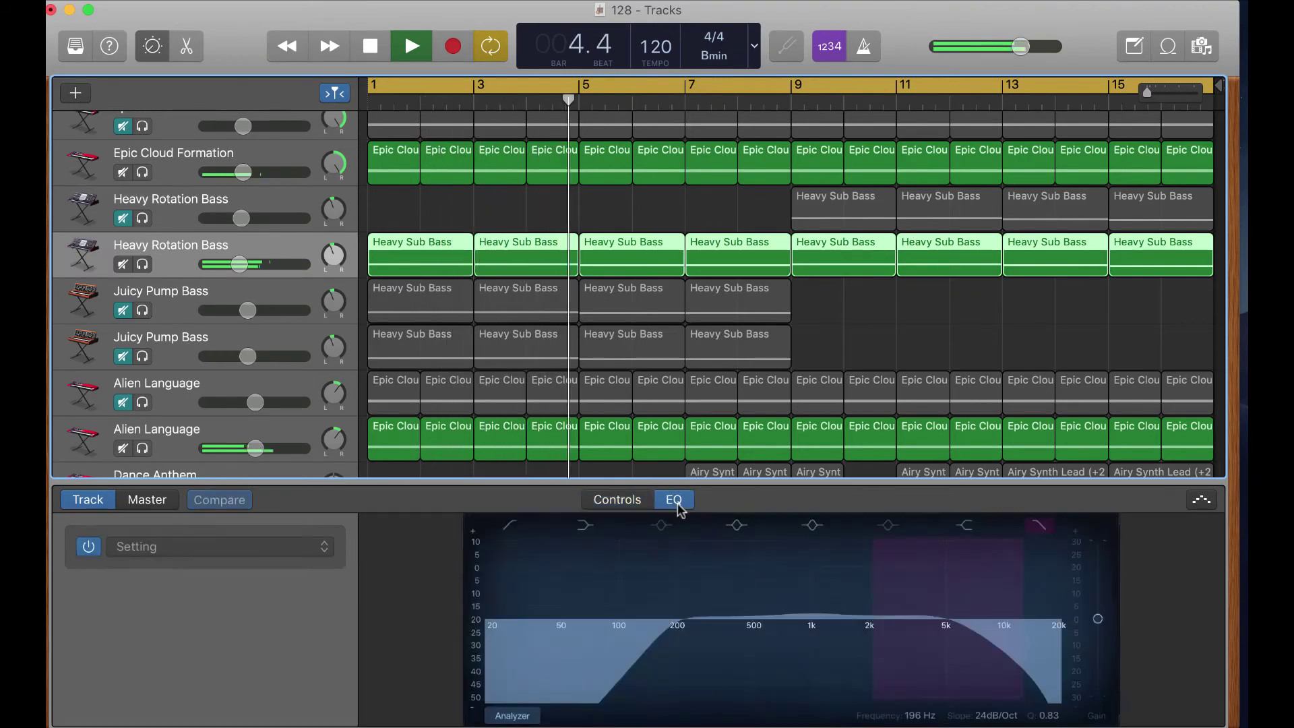
{"action": "left_click", "coordinate": [617, 499]}
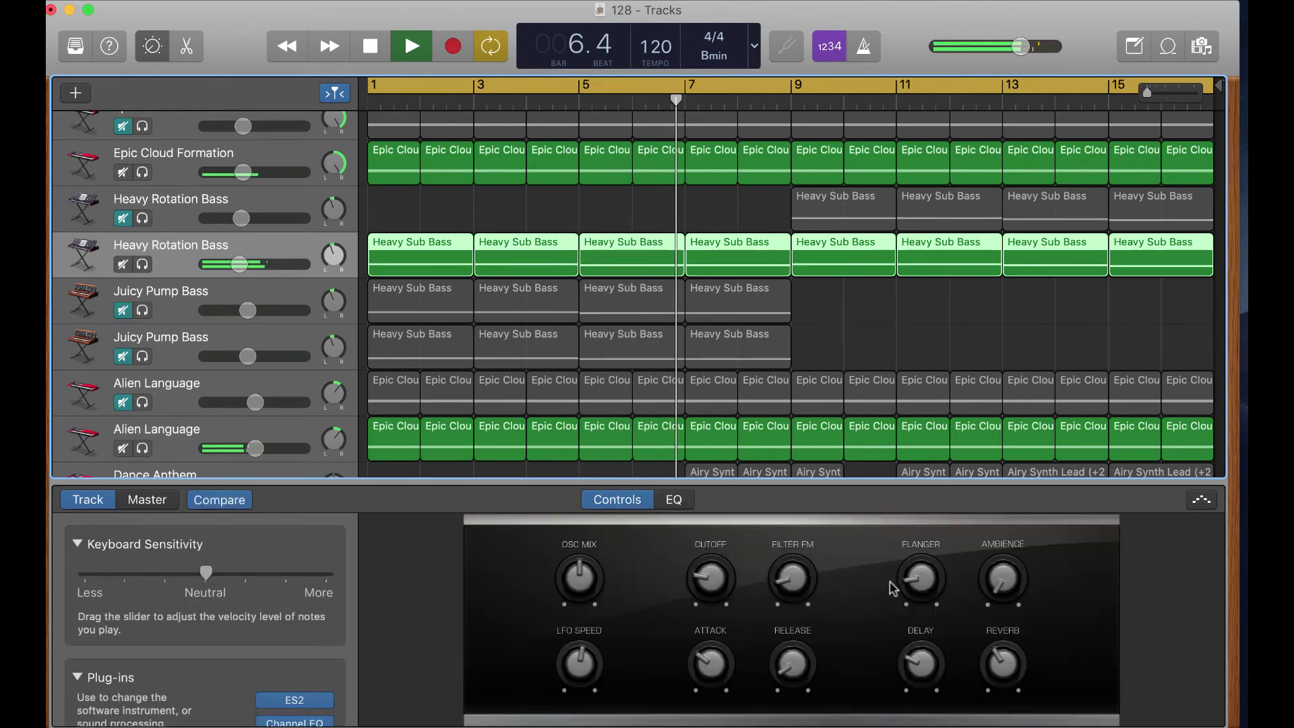
{"action": "left_click_drag", "start_coordinate": [911, 590], "coordinate": [918, 563]}
{"action": "key", "text": "s"}
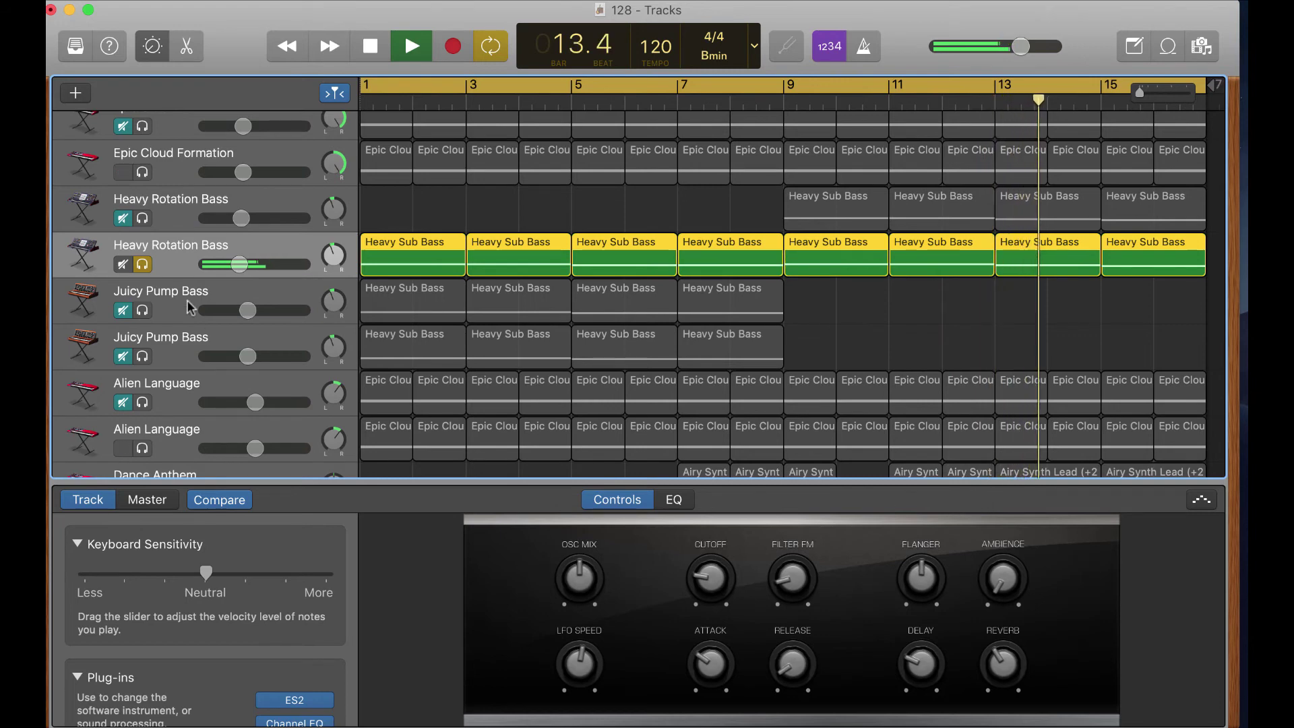
{"action": "left_click", "coordinate": [142, 264]}
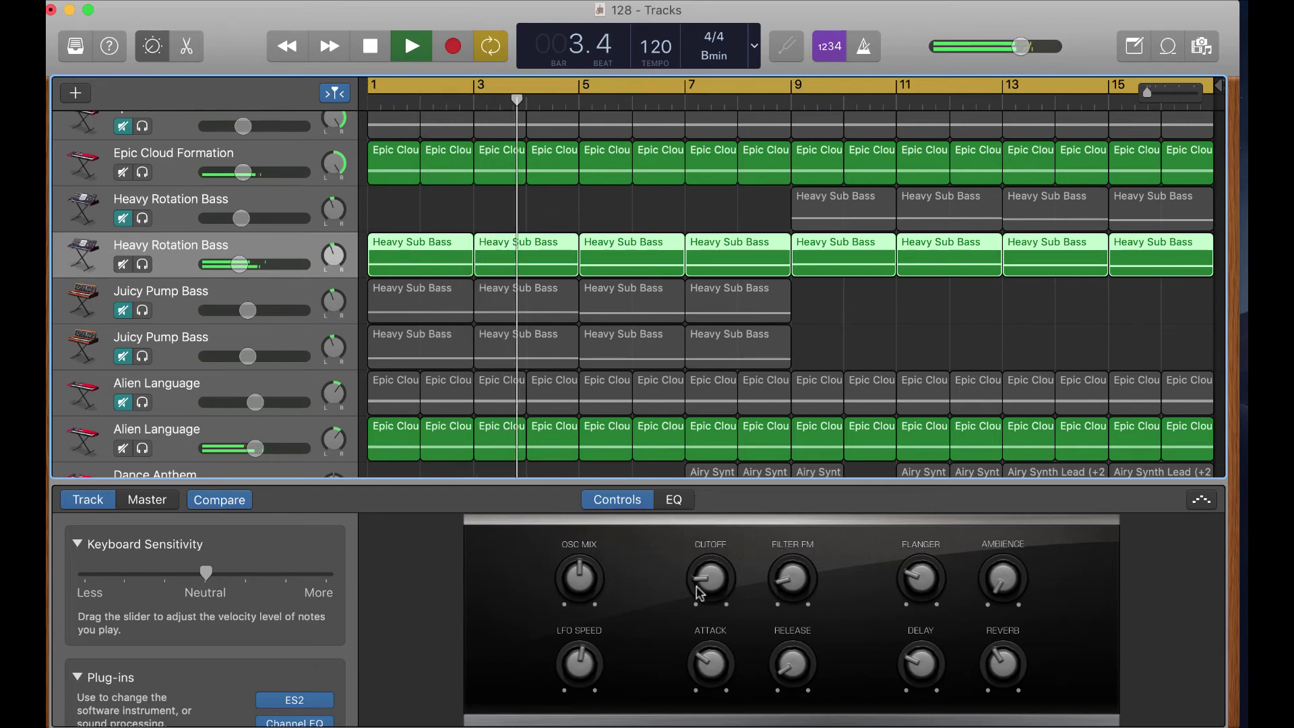
{"action": "mouse_move", "coordinate": [700, 593]}
{"action": "left_mouse_down"}
{"action": "mouse_move", "coordinate": [696, 615]}
{"action": "mouse_move", "coordinate": [698, 575]}
{"action": "mouse_move", "coordinate": [727, 519]}
{"action": "mouse_move", "coordinate": [789, 513]}
{"action": "mouse_move", "coordinate": [817, 535]}
{"action": "mouse_move", "coordinate": [743, 461]}
{"action": "mouse_move", "coordinate": [697, 581]}
{"action": "left_mouse_up"}
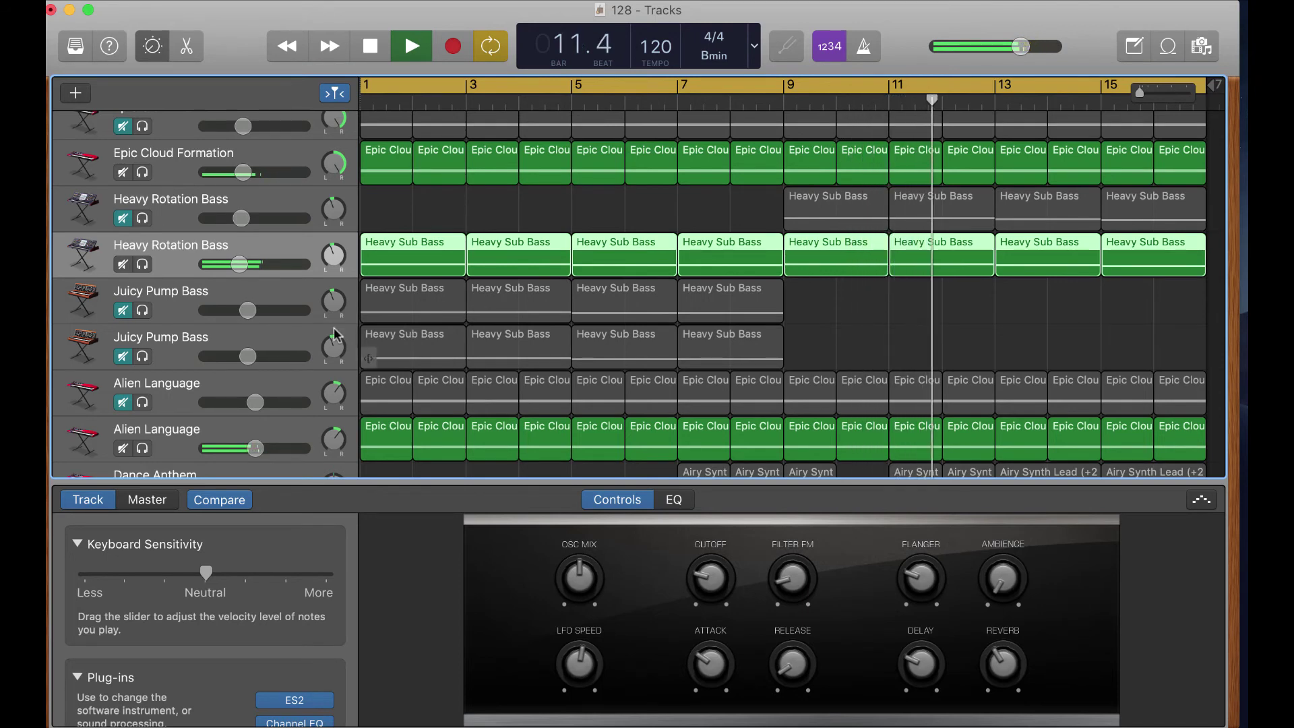
Step: Check the active Alien Language track's EQ curve and fine-tune its Texture while listening to the mix
{"action": "scroll", "coordinate": [466, 384], "scroll_direction": "down", "scroll_amount": 2}
{"action": "scroll", "coordinate": [466, 386], "scroll_direction": "down", "scroll_amount": 2}
{"action": "scroll", "coordinate": [466, 386], "scroll_direction": "up", "scroll_amount": 5}
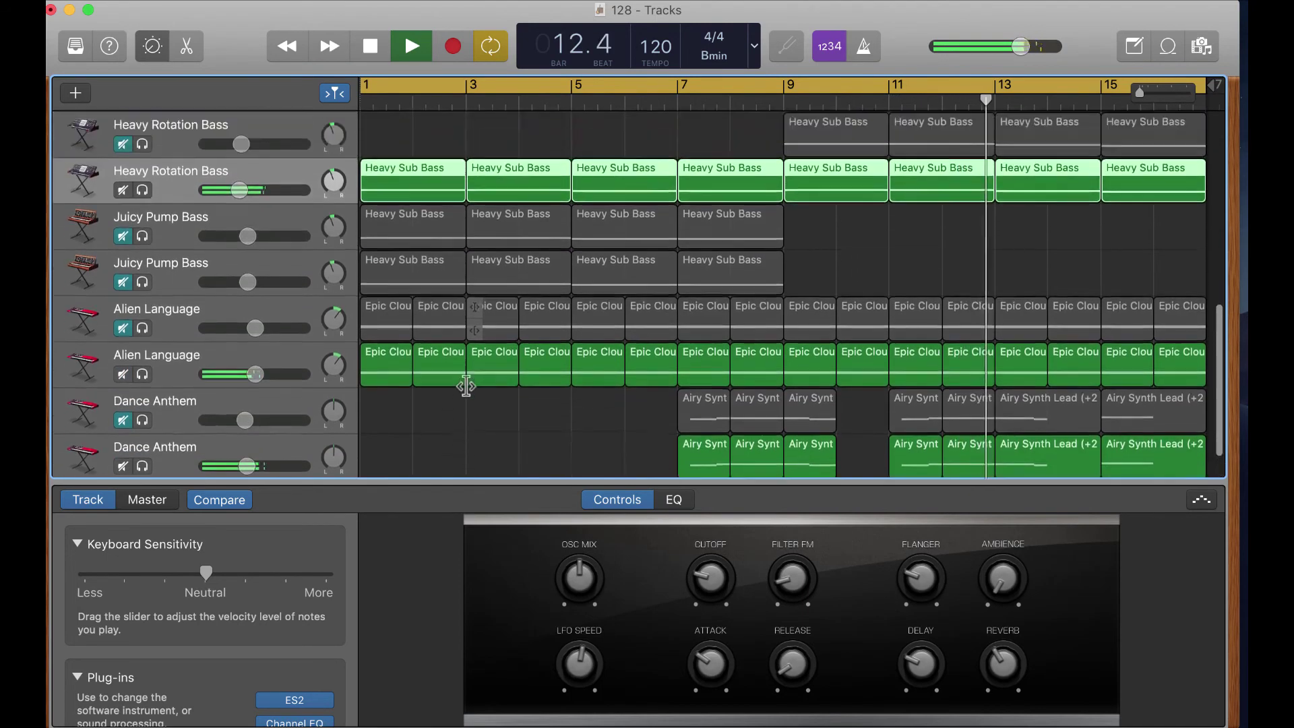
{"action": "scroll", "coordinate": [413, 293], "scroll_direction": "up", "scroll_amount": 2}
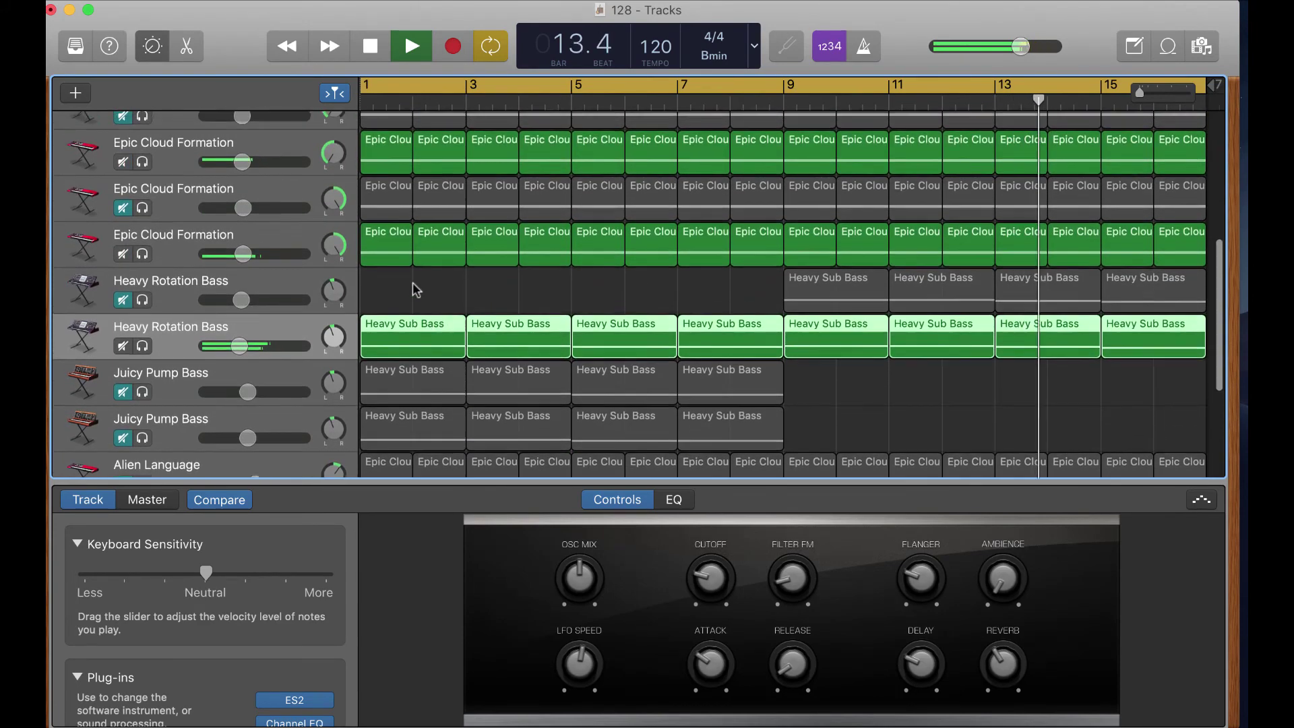
{"action": "scroll", "coordinate": [408, 301], "scroll_direction": "up", "scroll_amount": 1}
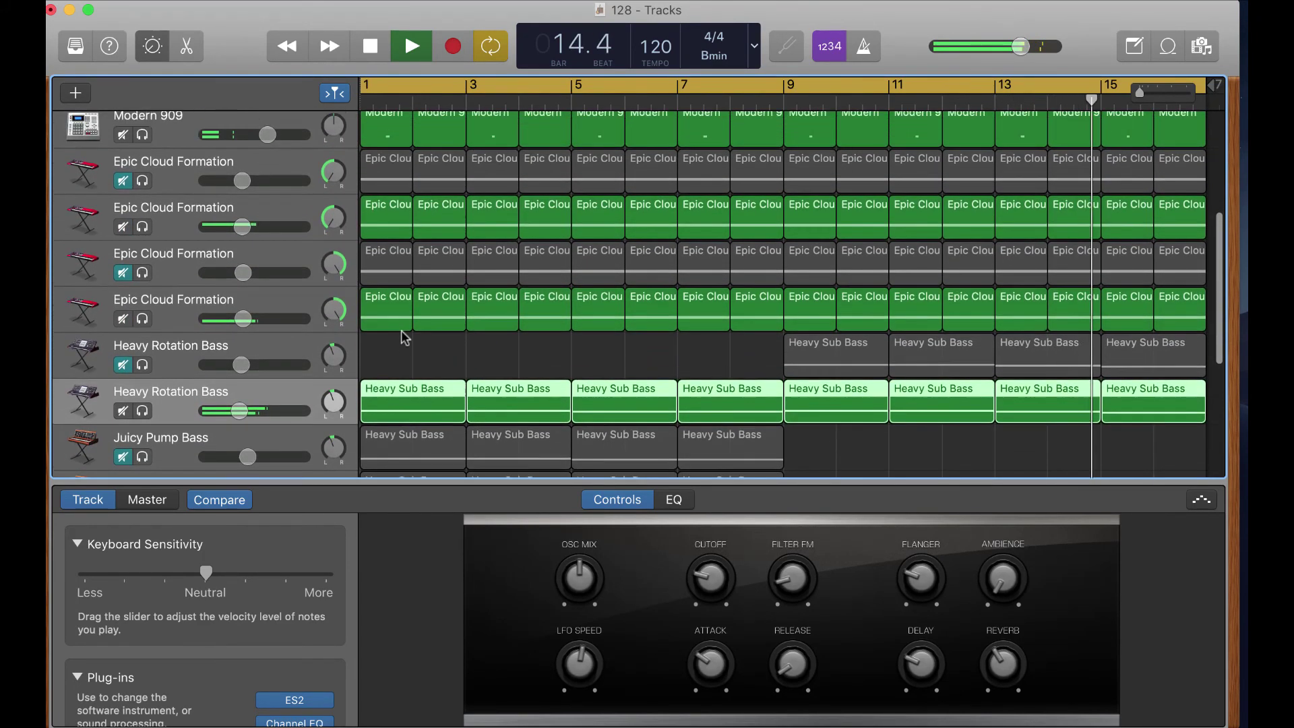
{"action": "scroll", "coordinate": [405, 337], "scroll_direction": "down", "scroll_amount": 2}
{"action": "scroll", "coordinate": [404, 335], "scroll_direction": "down", "scroll_amount": 6}
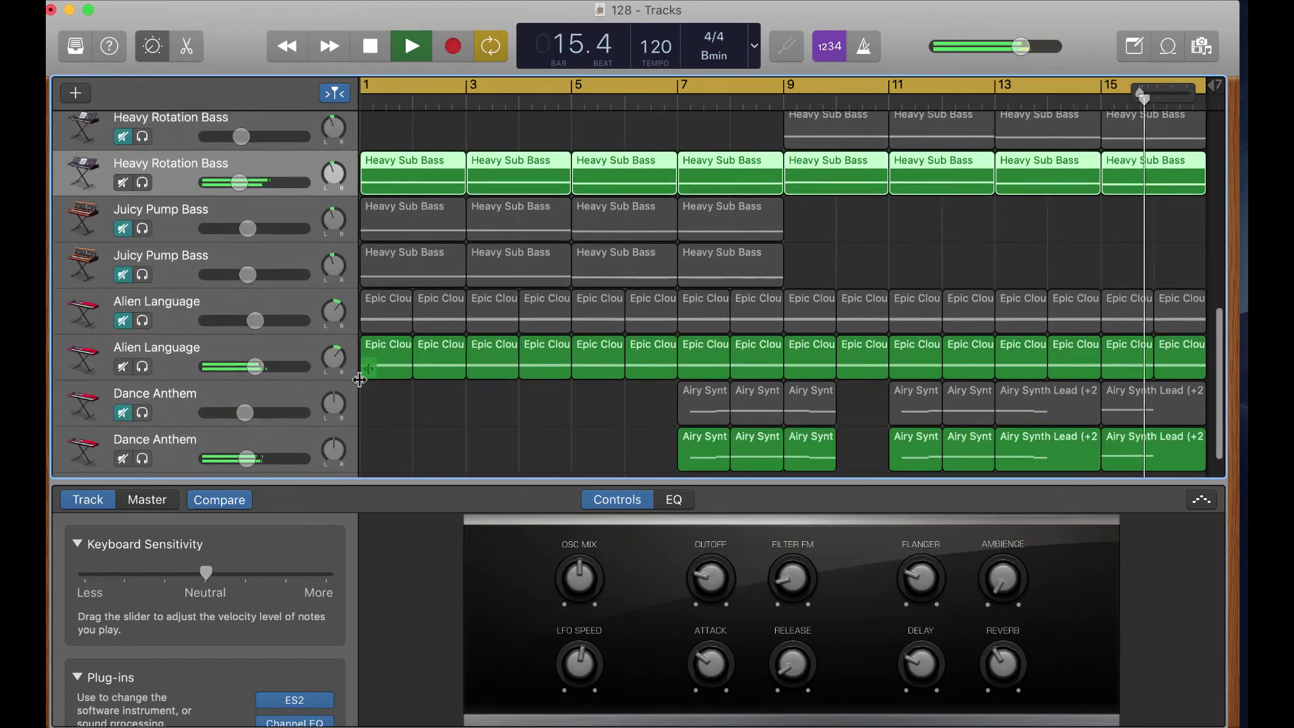
{"action": "left_click", "coordinate": [268, 317]}
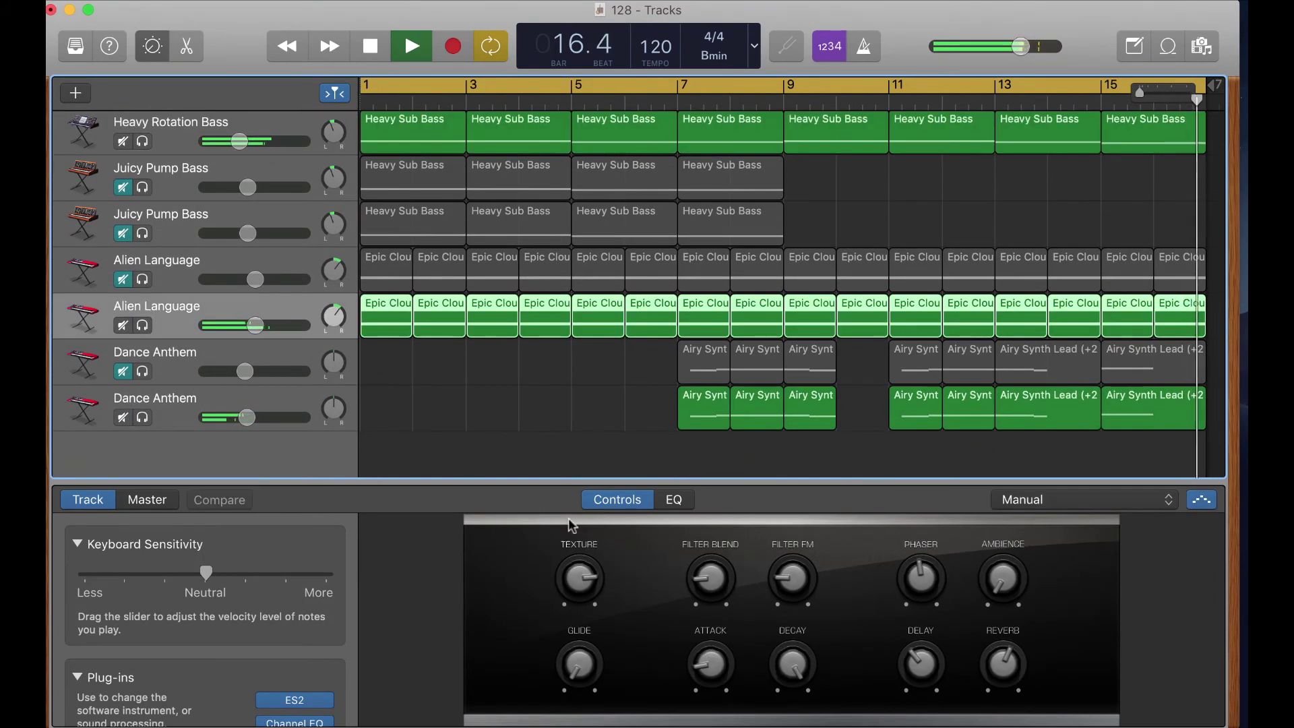
{"action": "left_click", "coordinate": [674, 500]}
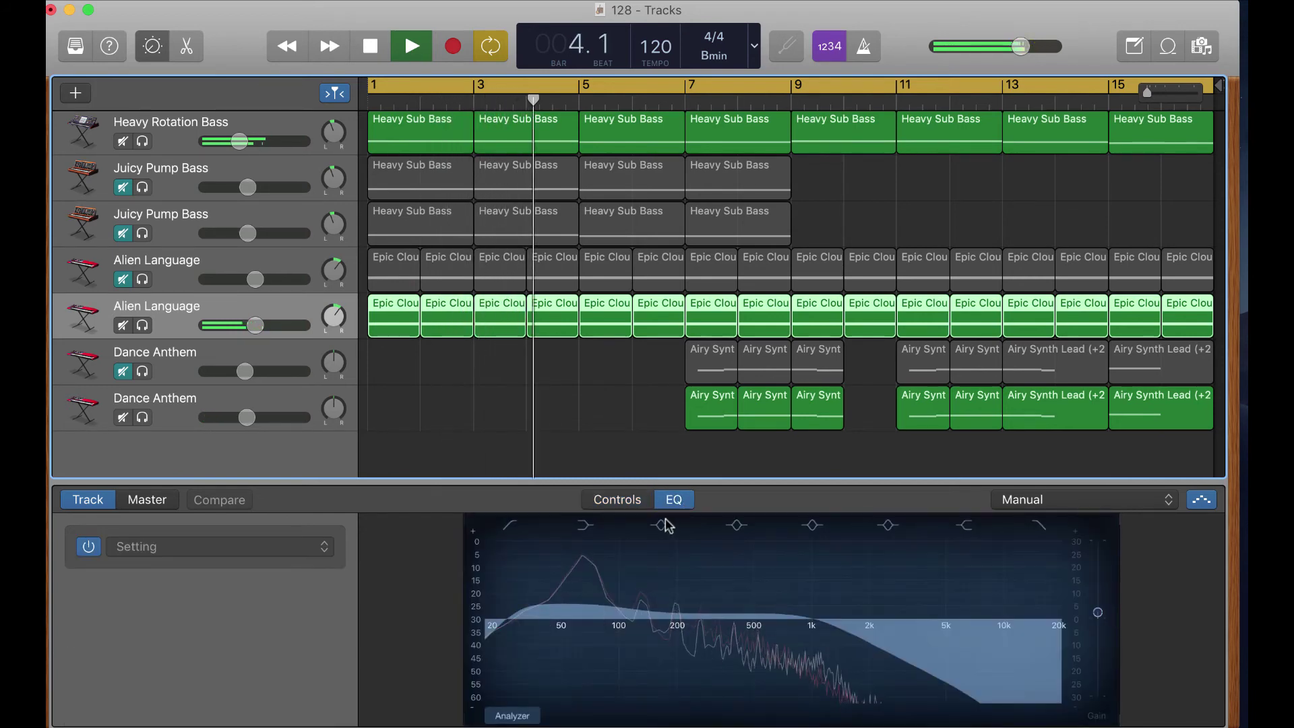
{"action": "left_click", "coordinate": [626, 500]}
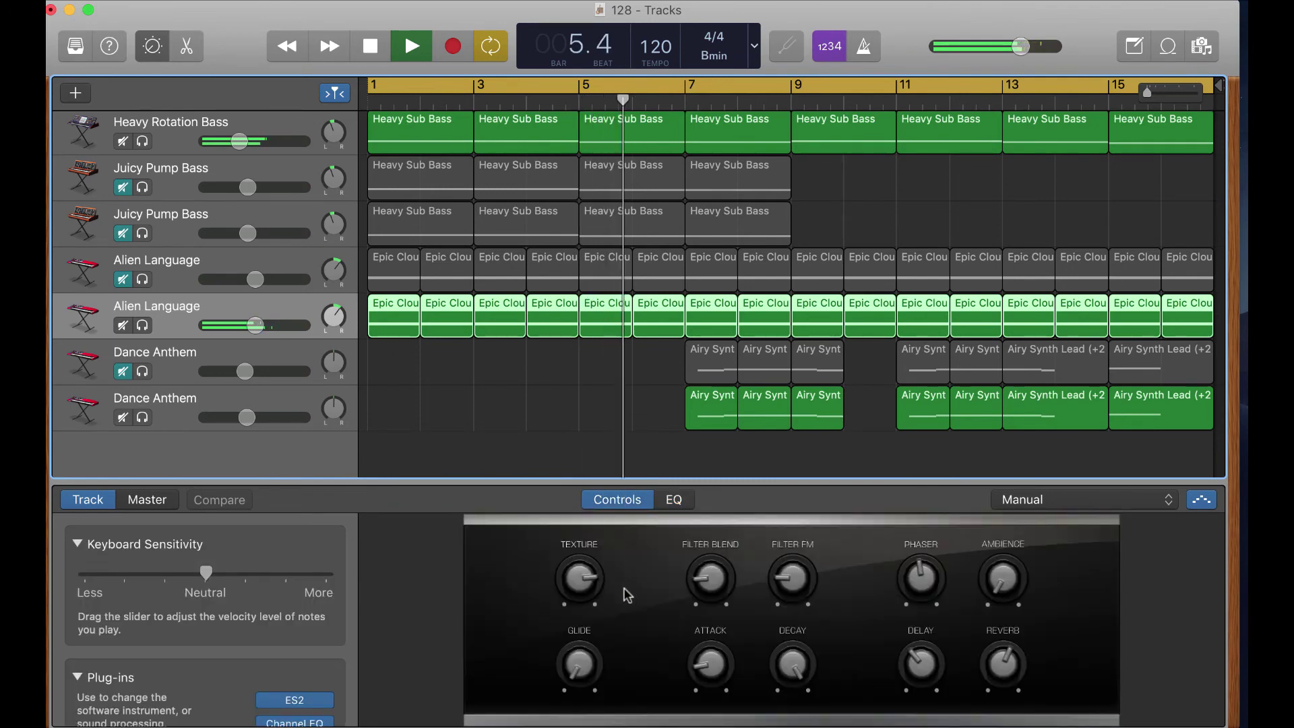
{"action": "mouse_move", "coordinate": [597, 580]}
{"action": "left_mouse_down"}
{"action": "mouse_move", "coordinate": [594, 610]}
{"action": "mouse_move", "coordinate": [595, 573]}
{"action": "left_mouse_up"}
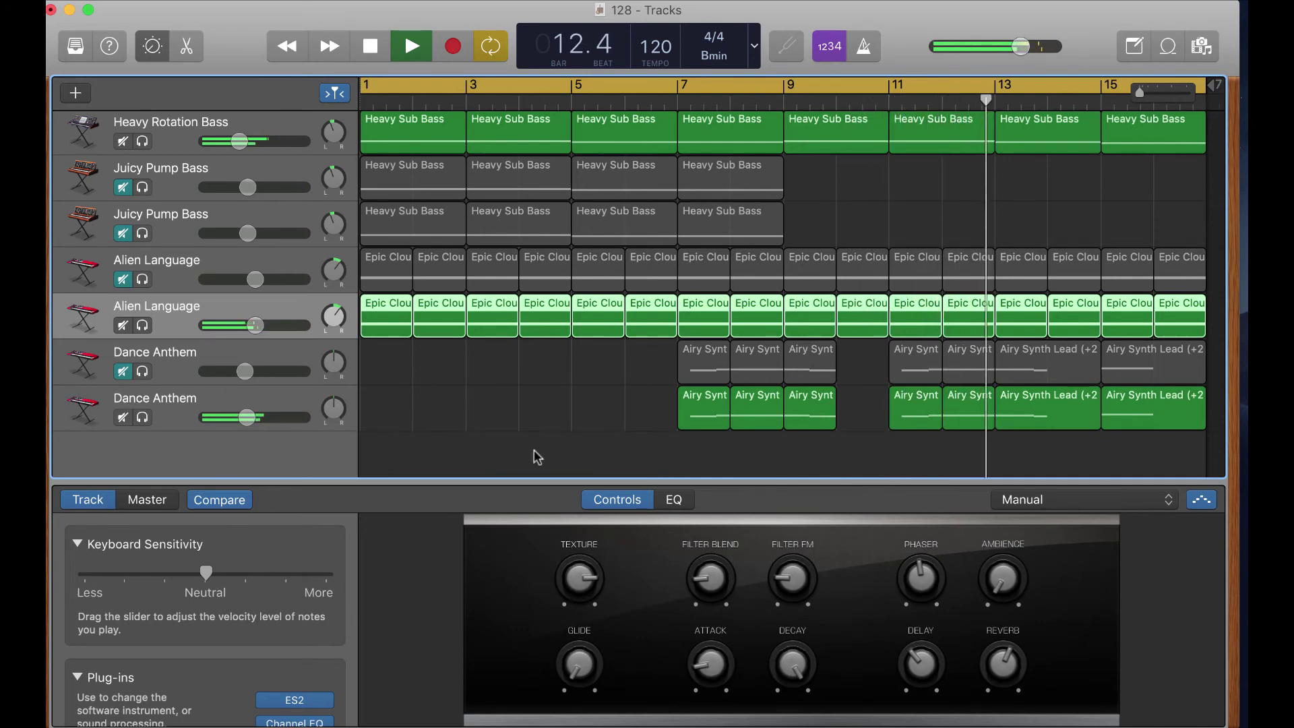
Step: Slightly lower the active Heavy Rotation Bass track's volume, solo it and move its EQ high cut down to about 365 Hz
{"action": "scroll", "coordinate": [537, 456], "scroll_direction": "up", "scroll_amount": 5}
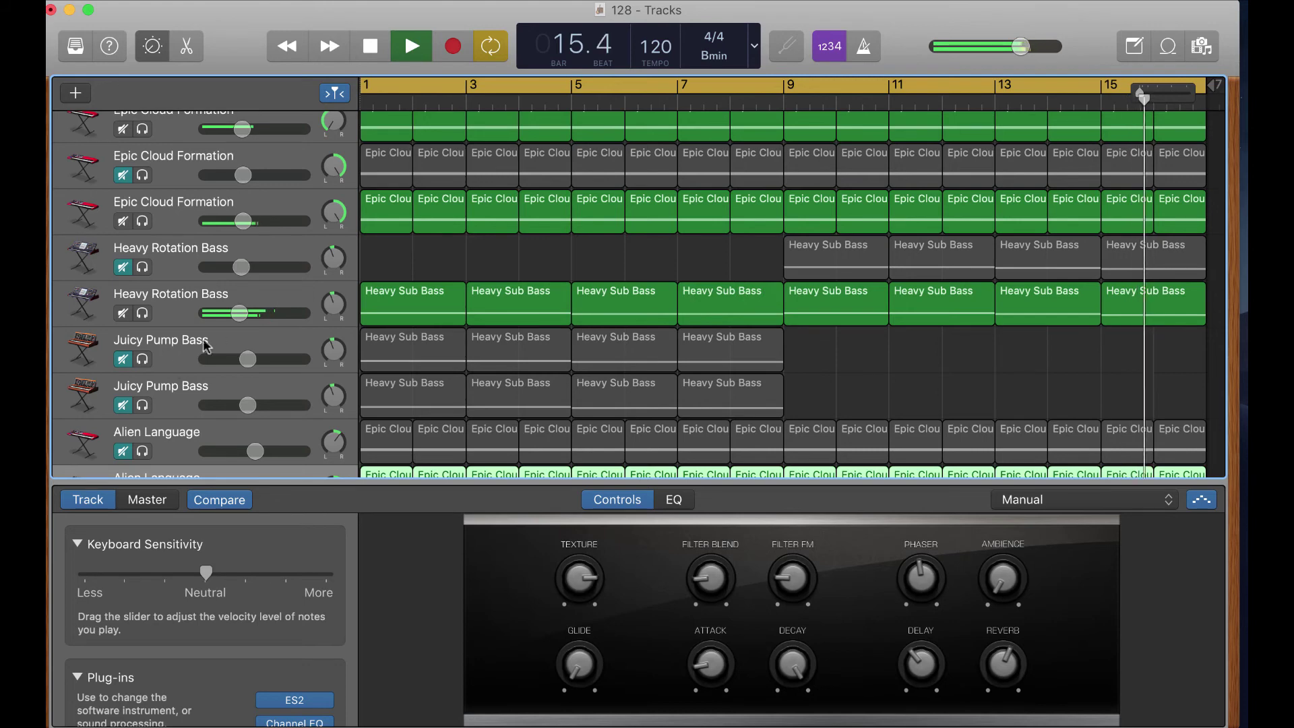
{"action": "left_click", "coordinate": [241, 313]}
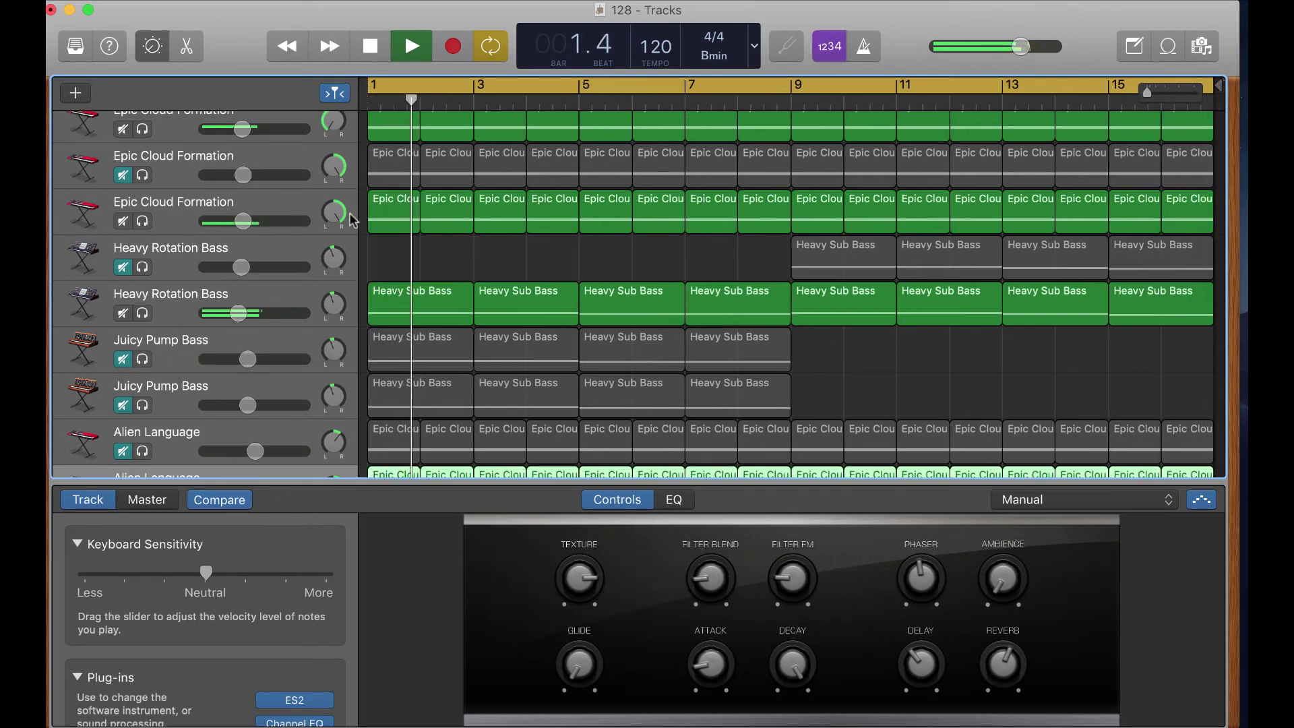
{"action": "left_click", "coordinate": [143, 312]}
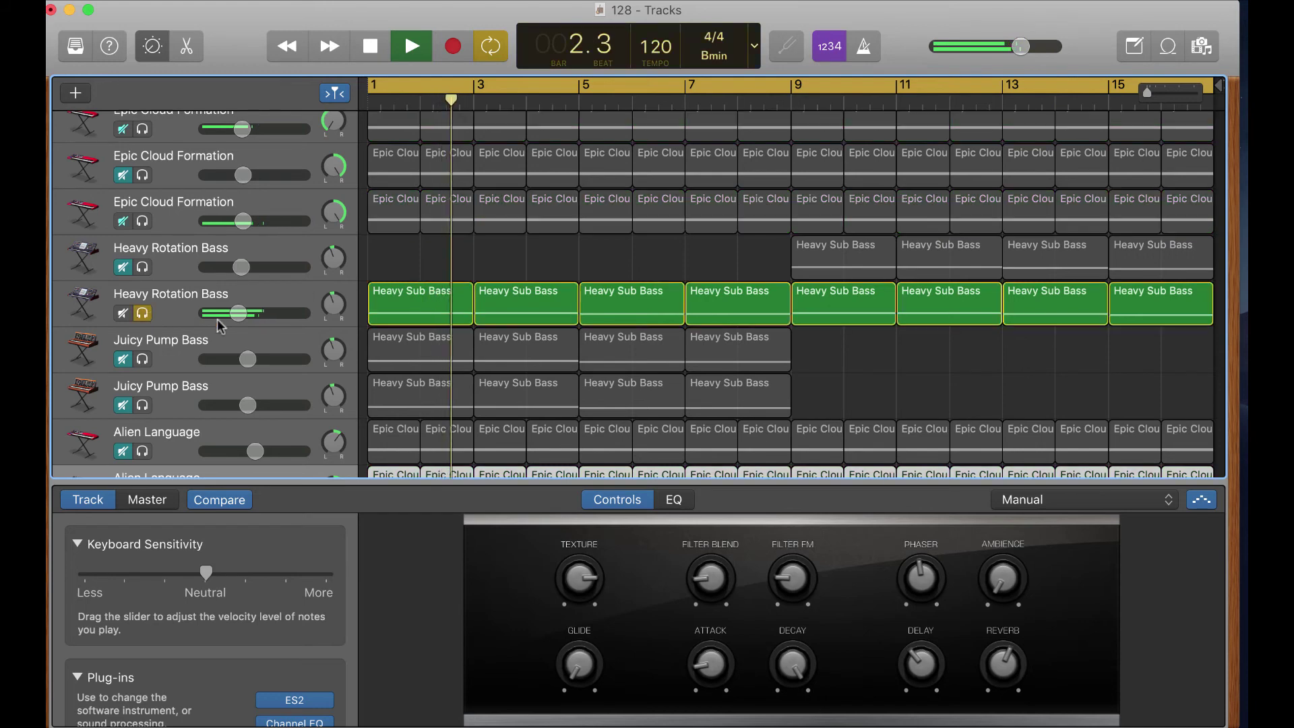
{"action": "left_click", "coordinate": [657, 498]}
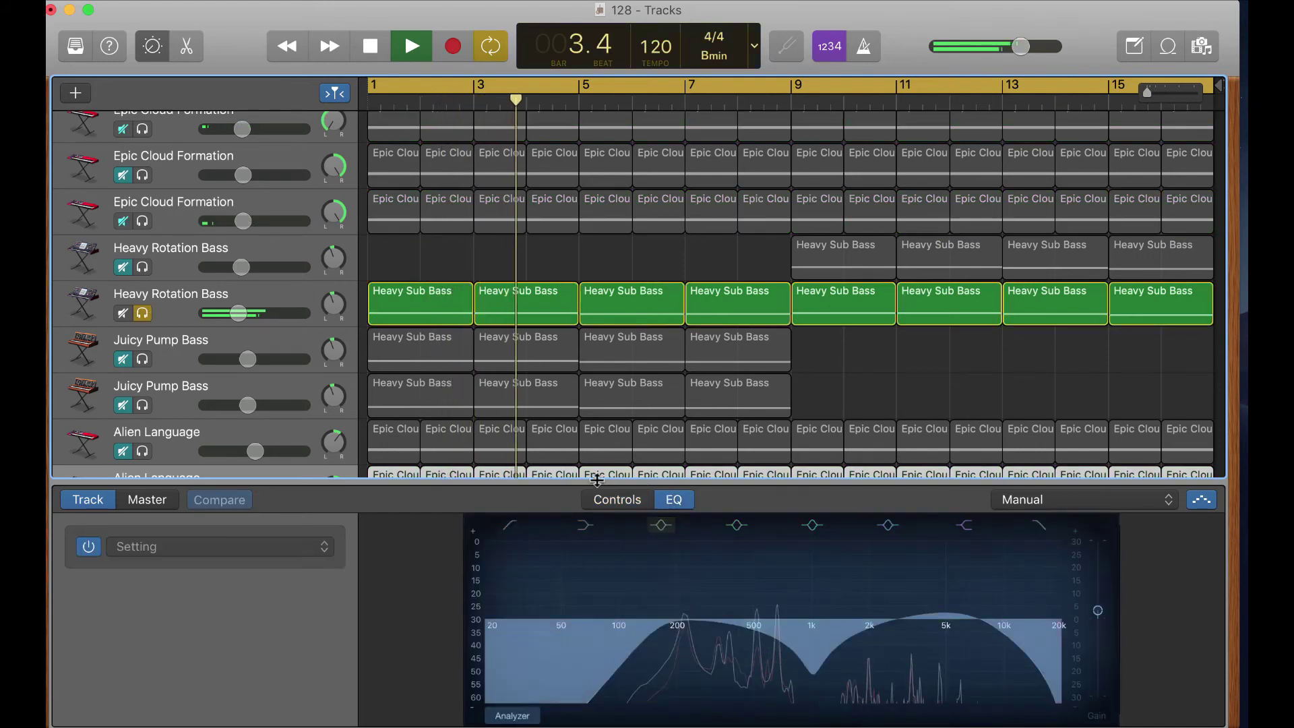
{"action": "left_click", "coordinate": [685, 554]}
{"action": "left_click", "coordinate": [678, 616]}
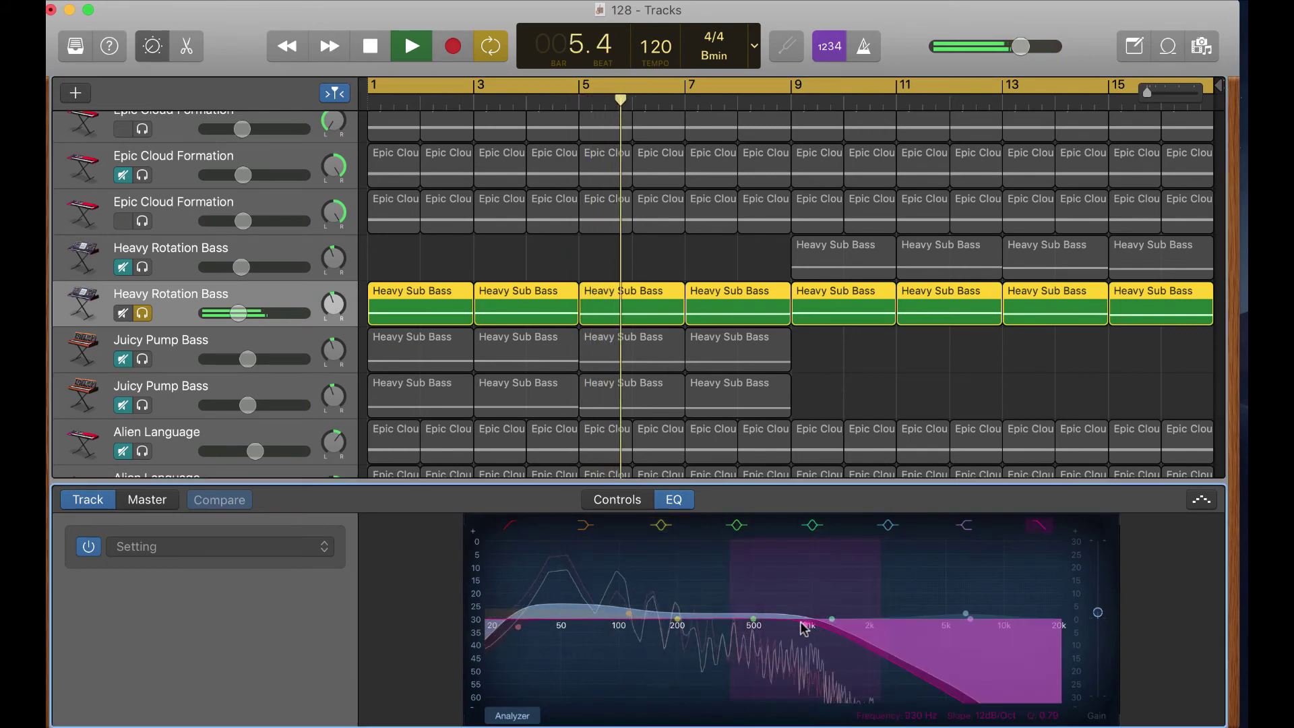
{"action": "left_click_drag", "start_coordinate": [814, 629], "coordinate": [723, 621]}
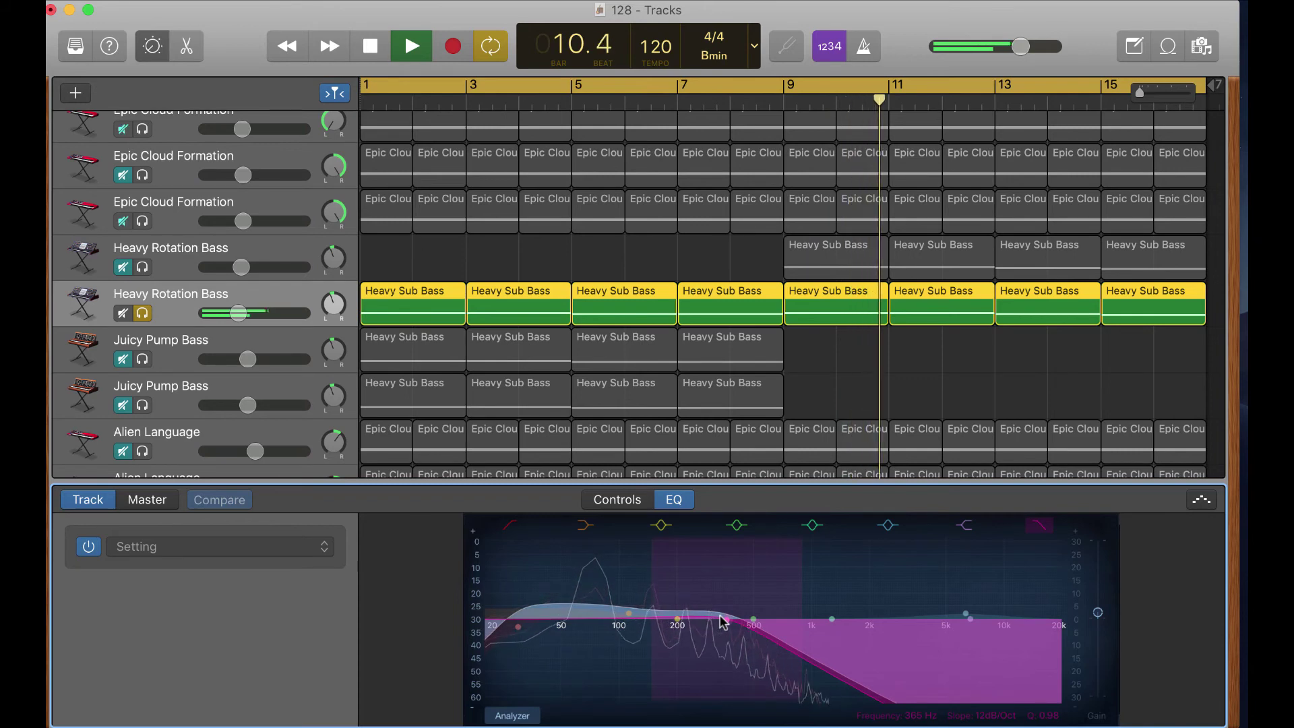
Step: Turn the Heavy Rotation Bass track's Flanger all the way down and unsolo the track
{"action": "left_click", "coordinate": [628, 502]}
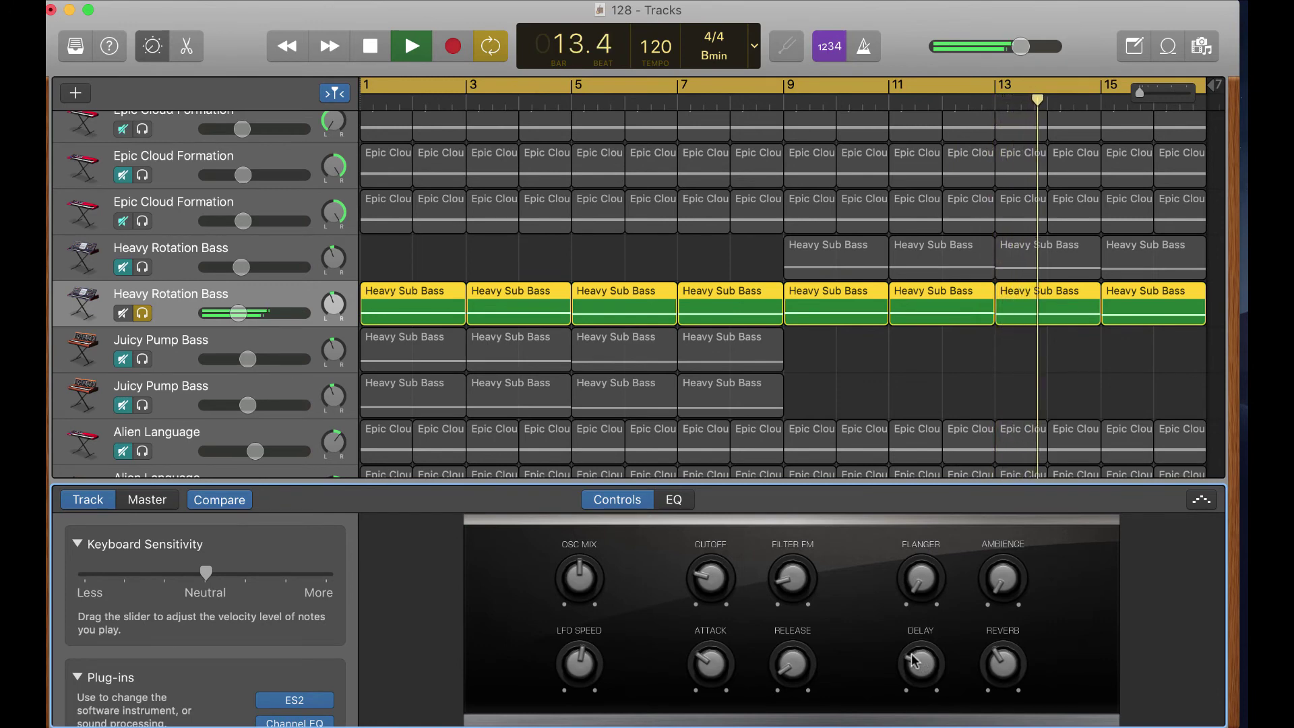
{"action": "left_click", "coordinate": [143, 314]}
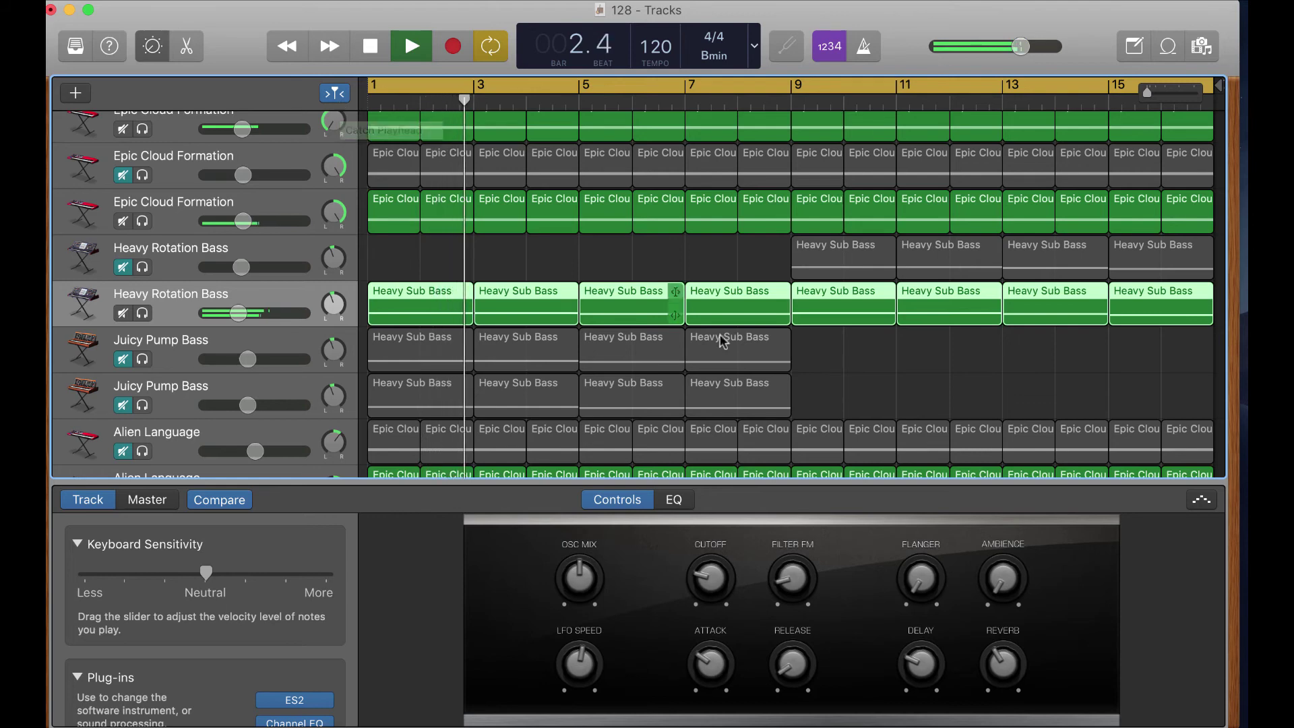
{"action": "scroll", "coordinate": [836, 378], "scroll_direction": "down", "scroll_amount": 1}
{"action": "scroll", "coordinate": [836, 379], "scroll_direction": "up", "scroll_amount": 1}
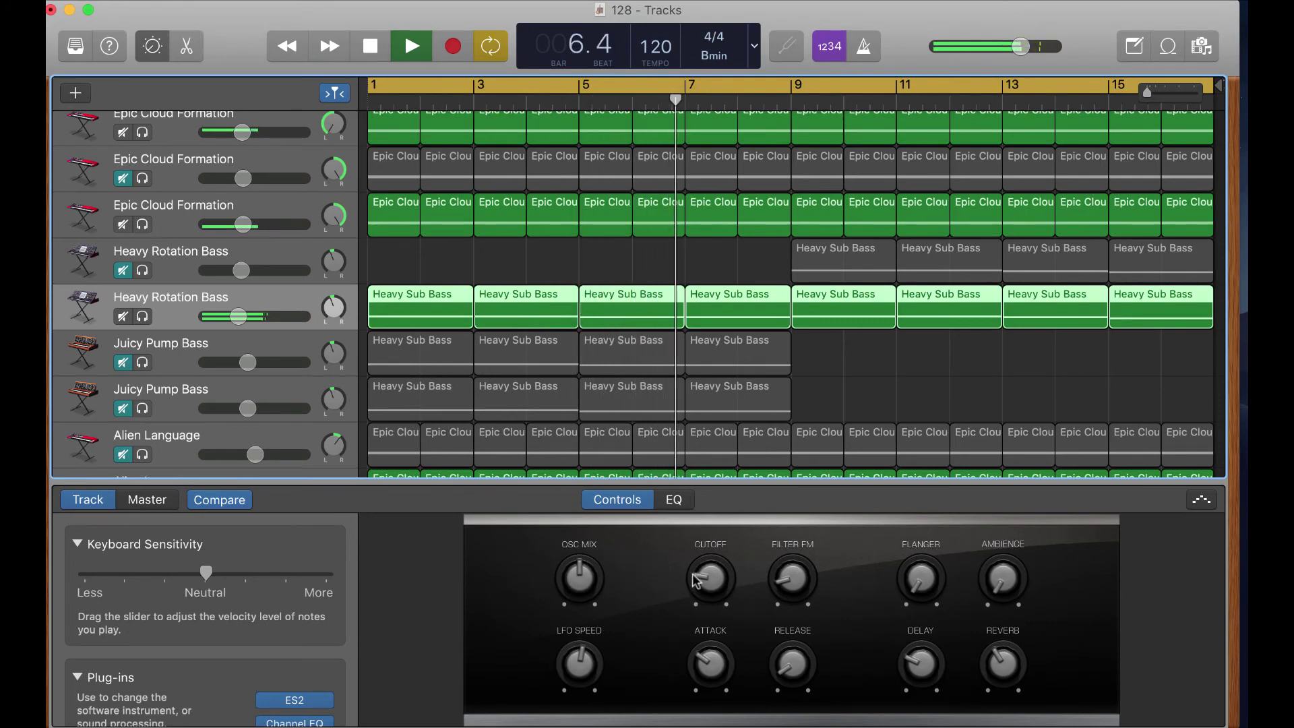
Step: Move the Heavy Rotation Bass track's EQ high cut slightly lower while listening to the full mix
{"action": "left_click", "coordinate": [674, 499]}
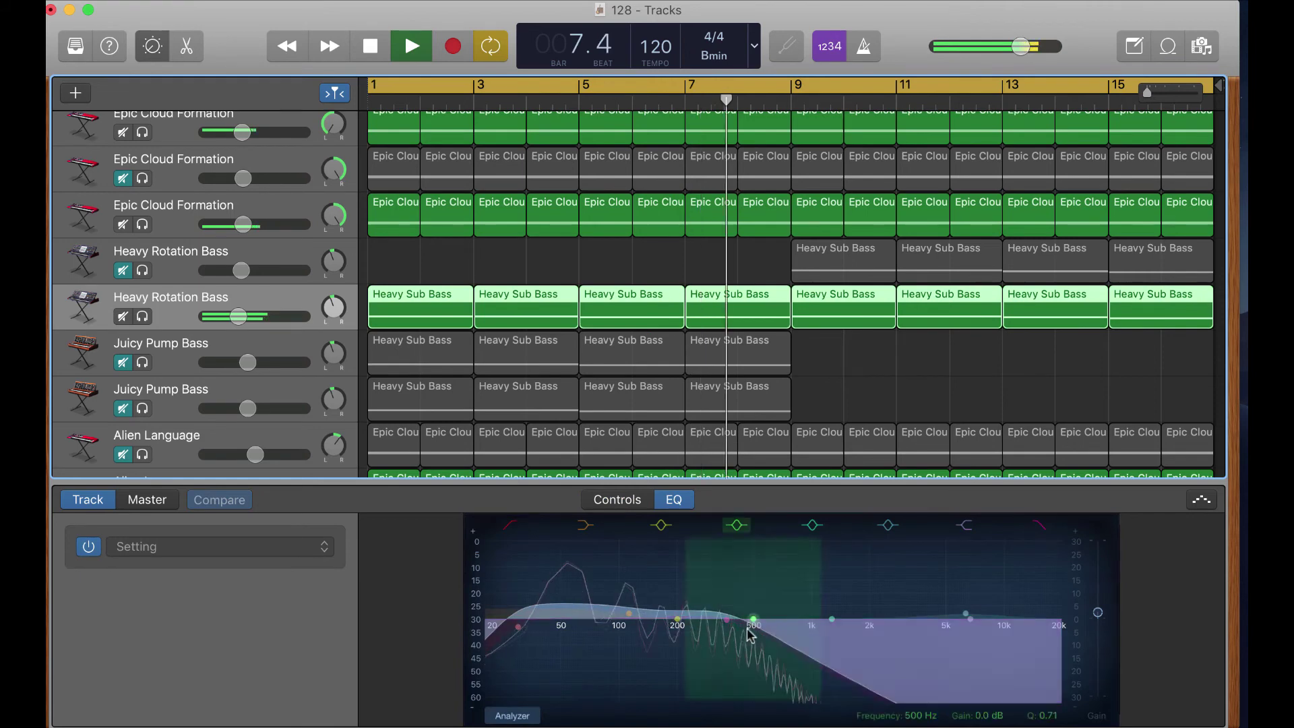
{"action": "left_click_drag", "start_coordinate": [726, 628], "coordinate": [717, 627]}
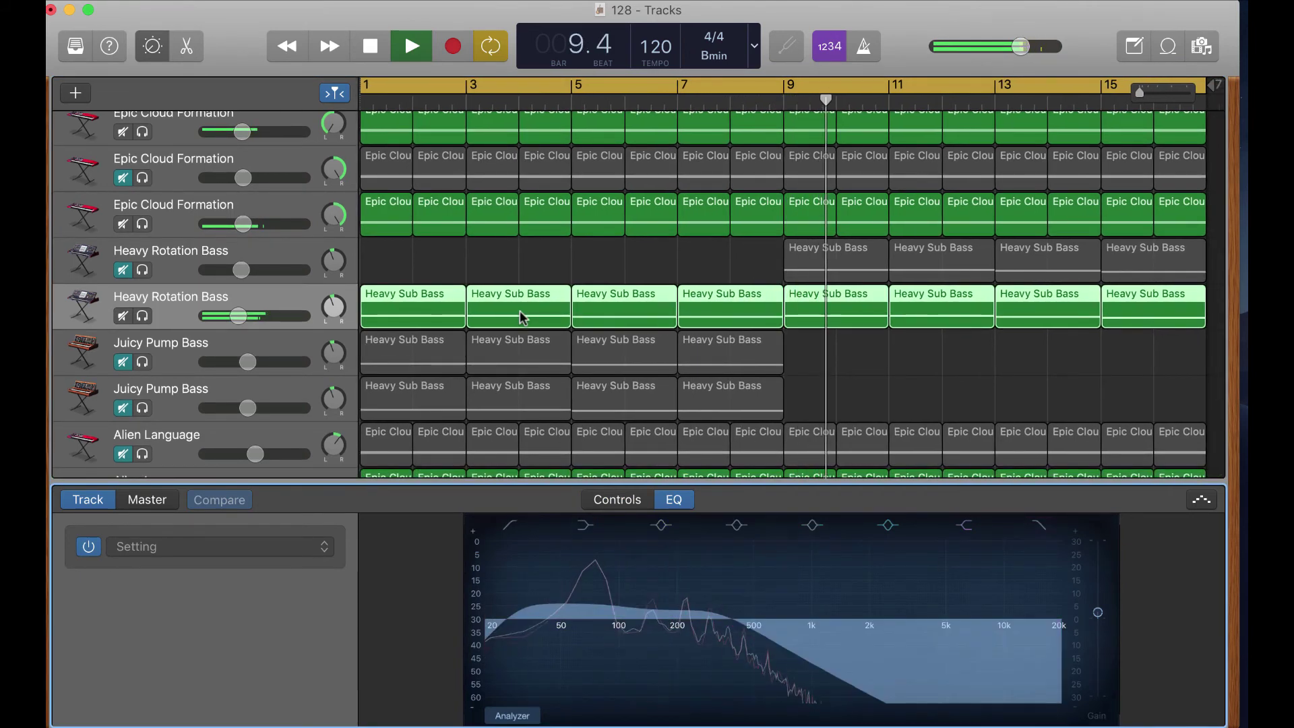
{"action": "scroll", "coordinate": [461, 290], "scroll_direction": "left", "scroll_amount": 2}
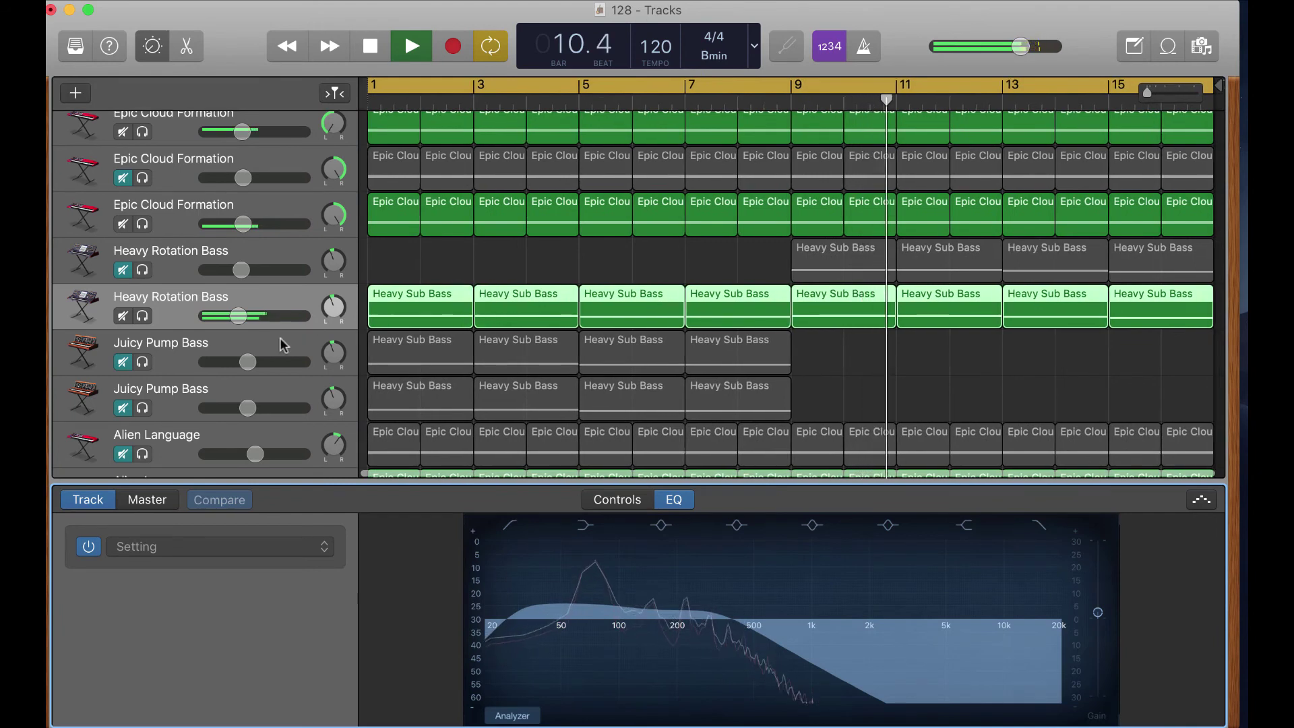
Step: Unmute the upper Juicy Pump Bass track, mute the active Heavy Rotation Bass track and play the mix from the start
{"action": "left_click", "coordinate": [132, 362]}
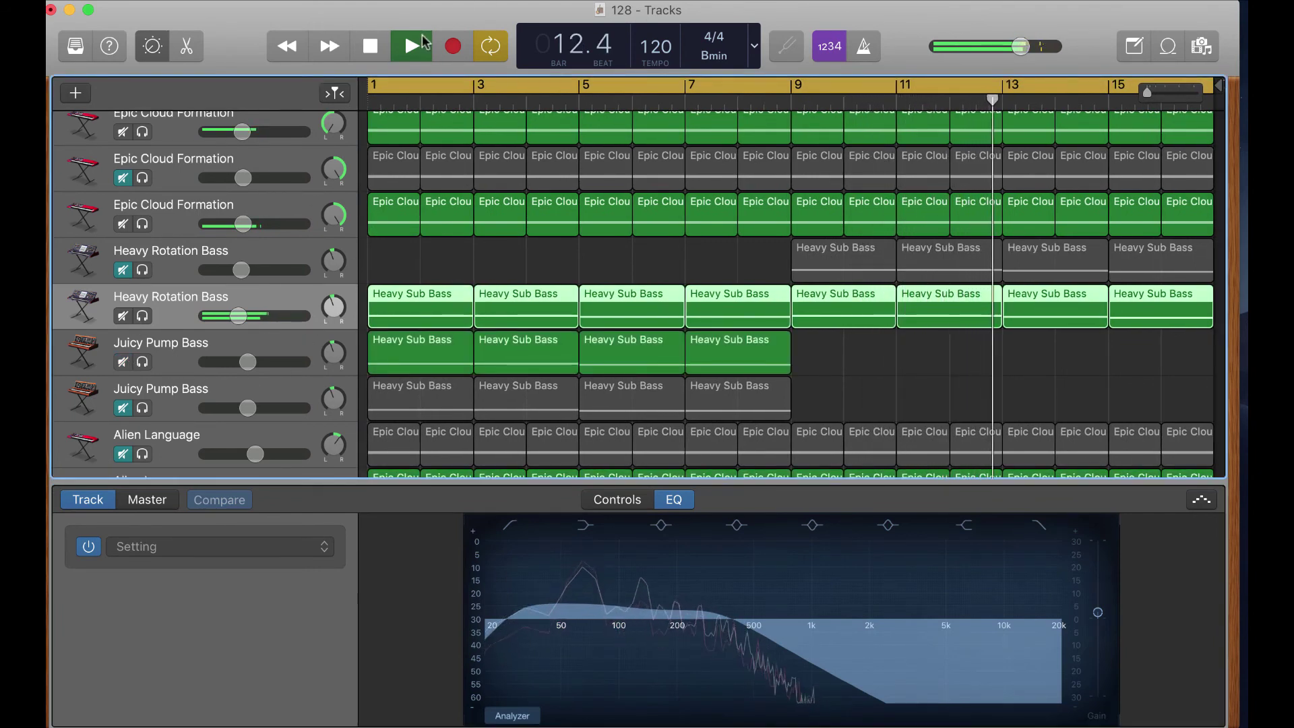
{"action": "key", "text": "space"}
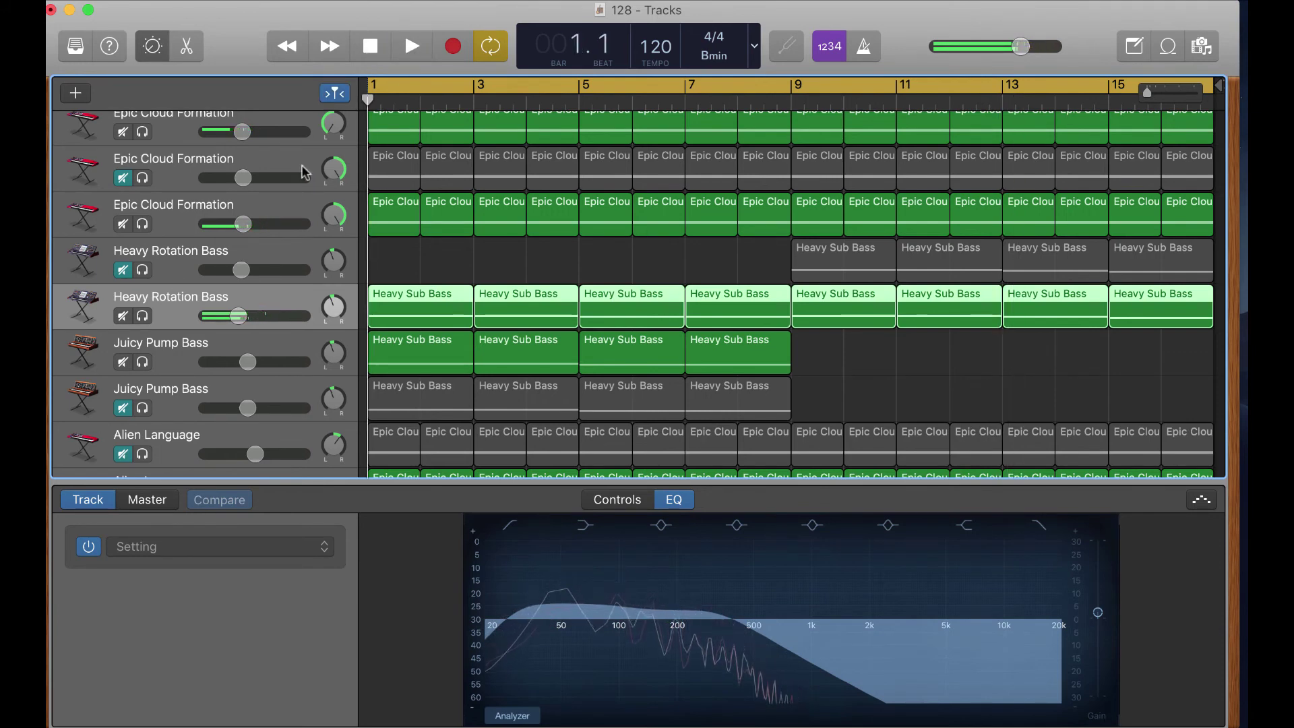
{"action": "left_click", "coordinate": [124, 316]}
{"action": "left_click", "coordinate": [412, 46]}
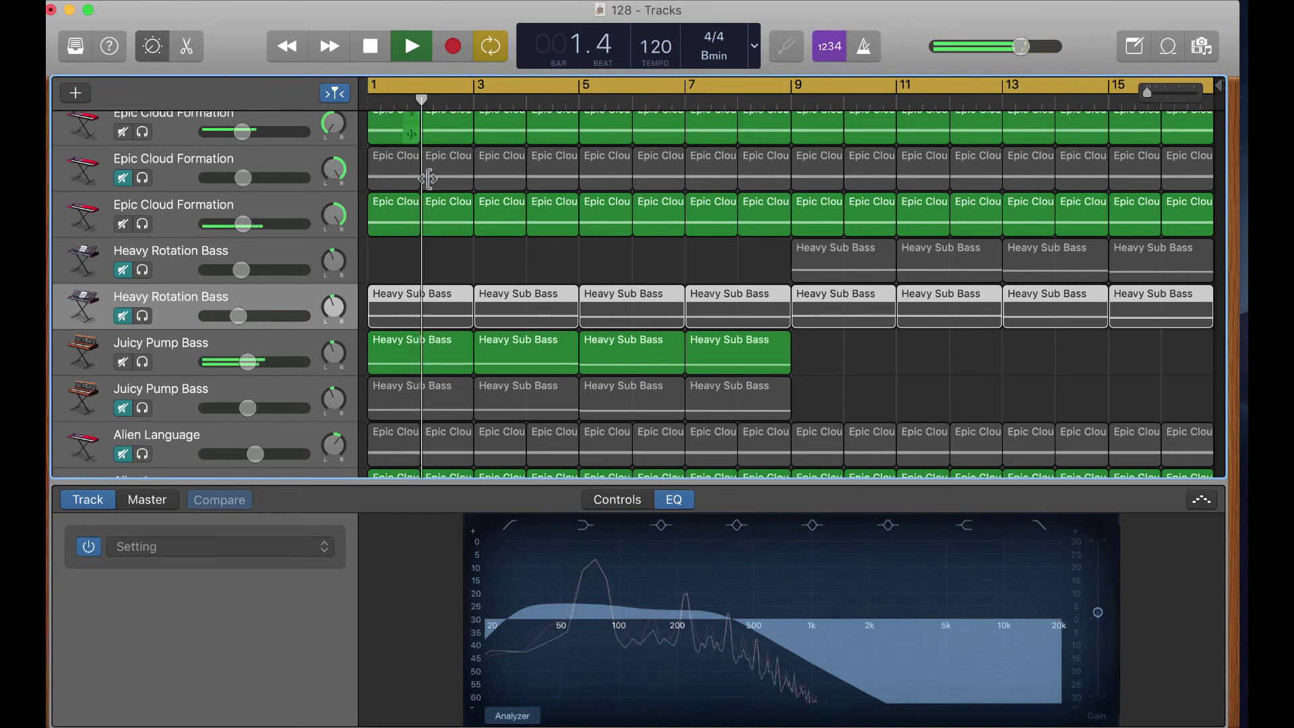
{"action": "scroll", "coordinate": [427, 260], "scroll_direction": "down", "scroll_amount": 1}
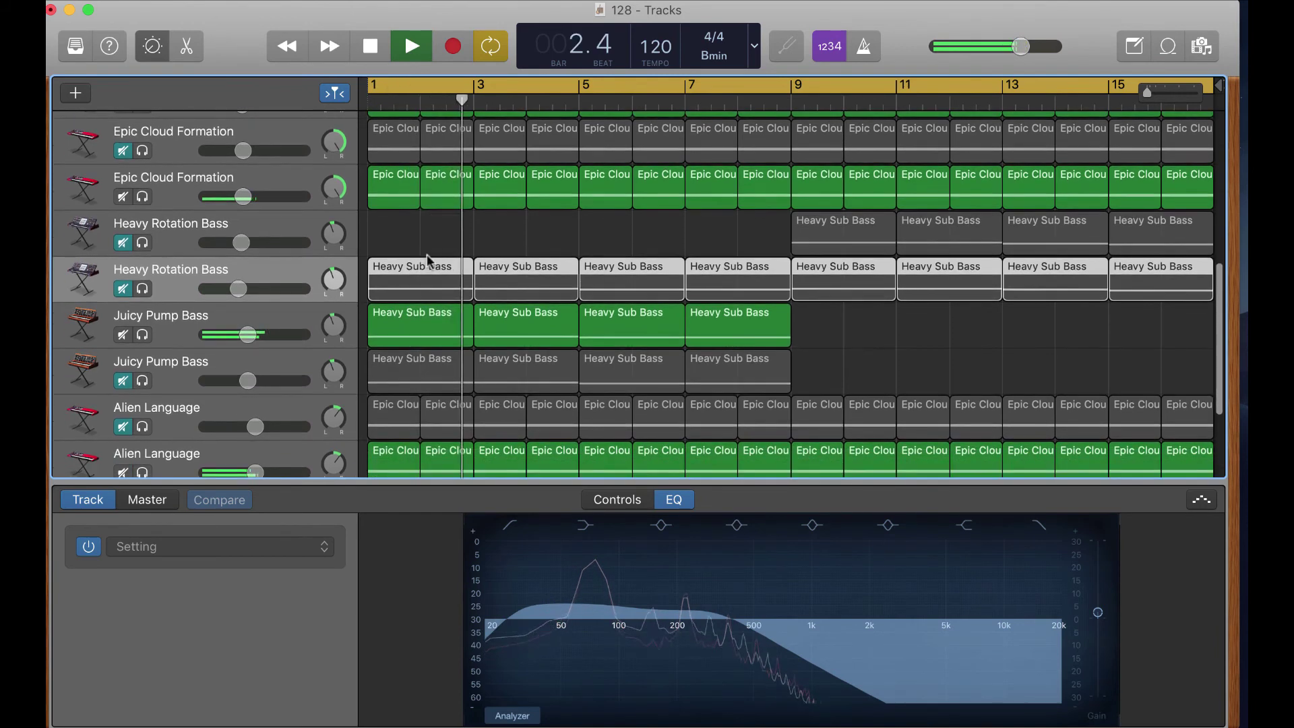
Step: Delete the lower Heavy Rotation Bass track's Heavy Sub Bass regions in bars 1 to 8 and unmute the track
{"action": "left_click", "coordinate": [406, 335]}
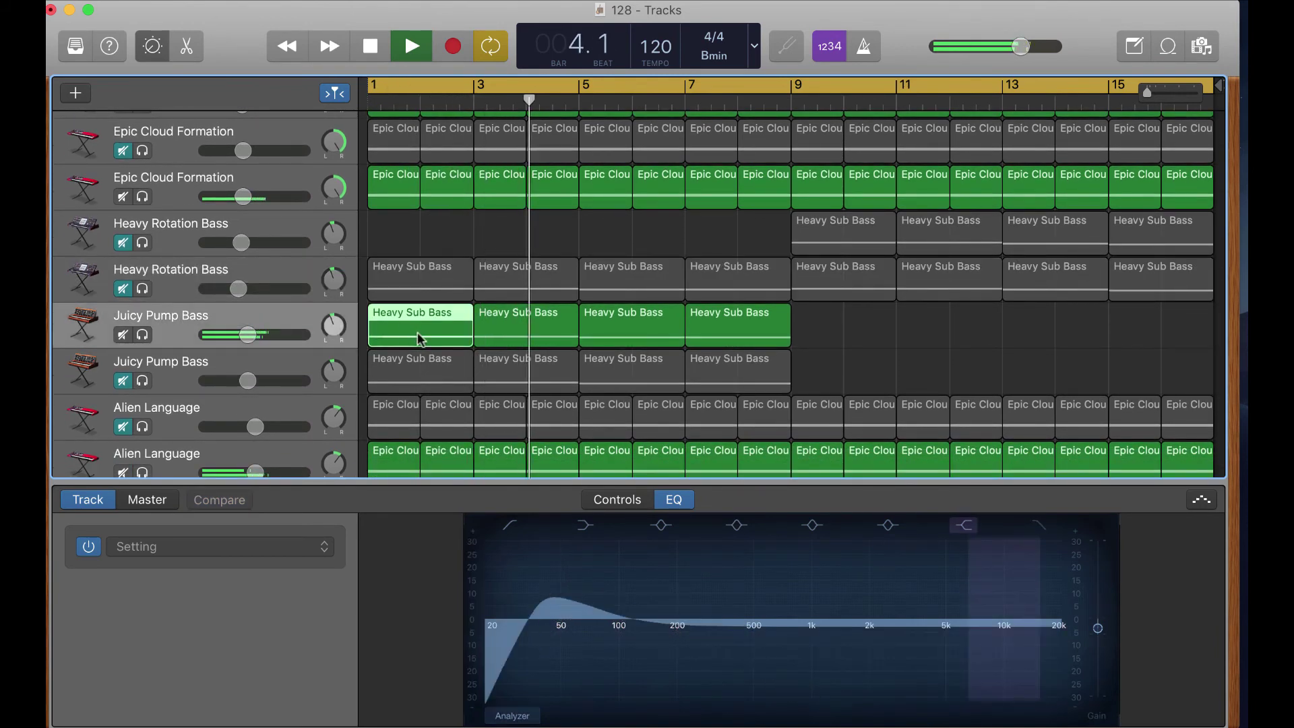
{"action": "double_click", "coordinate": [420, 339]}
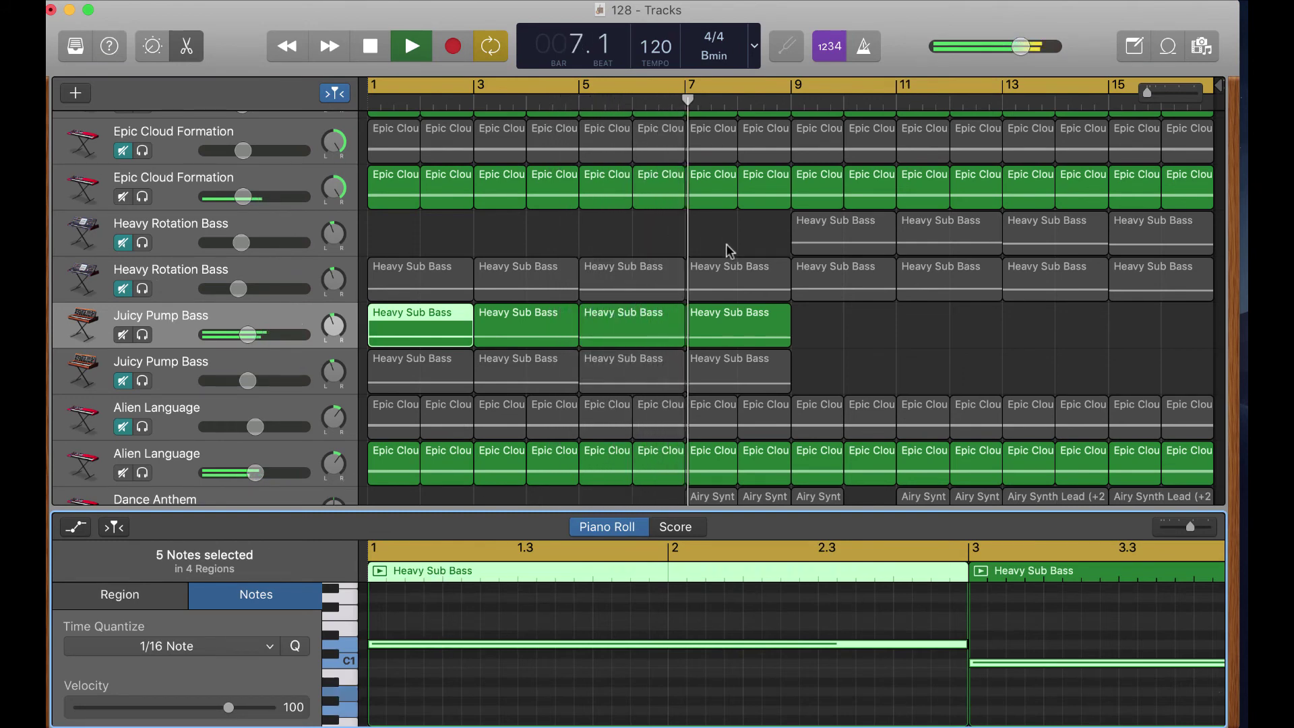
{"action": "left_click_drag", "start_coordinate": [696, 254], "coordinate": [424, 264]}
{"action": "key", "text": "Delete"}
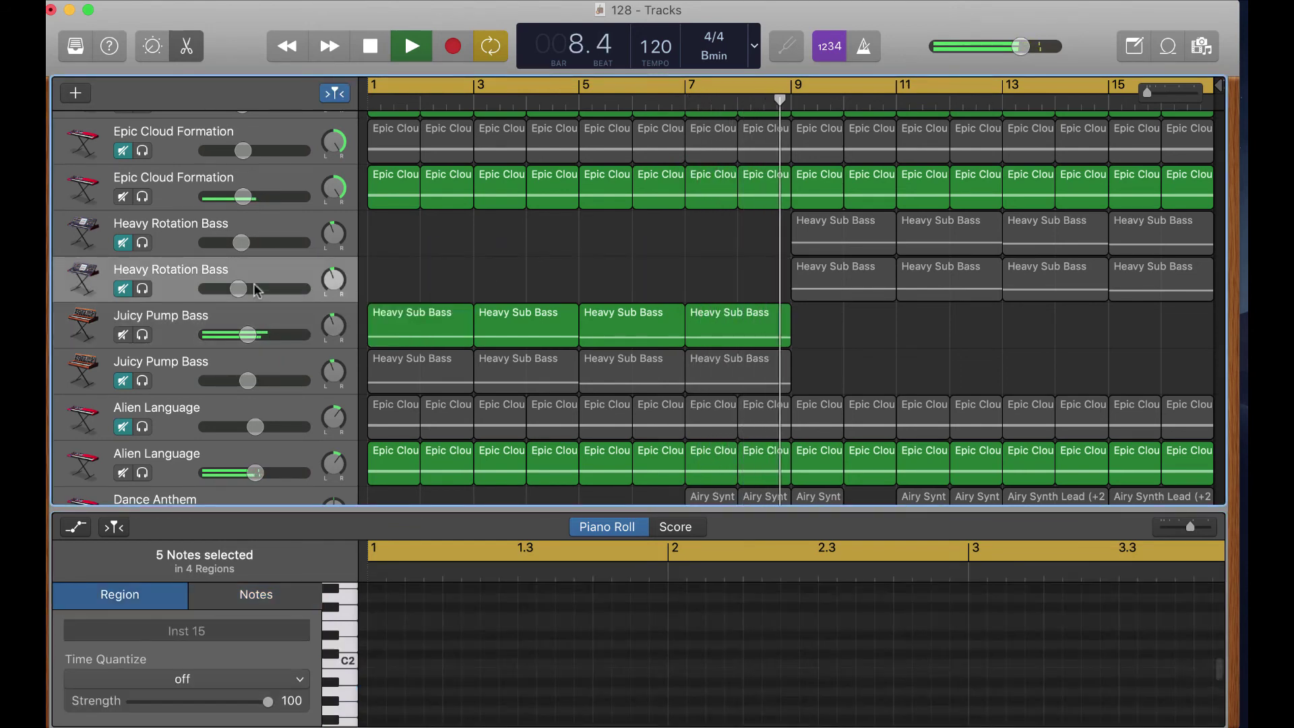
{"action": "left_click", "coordinate": [135, 295]}
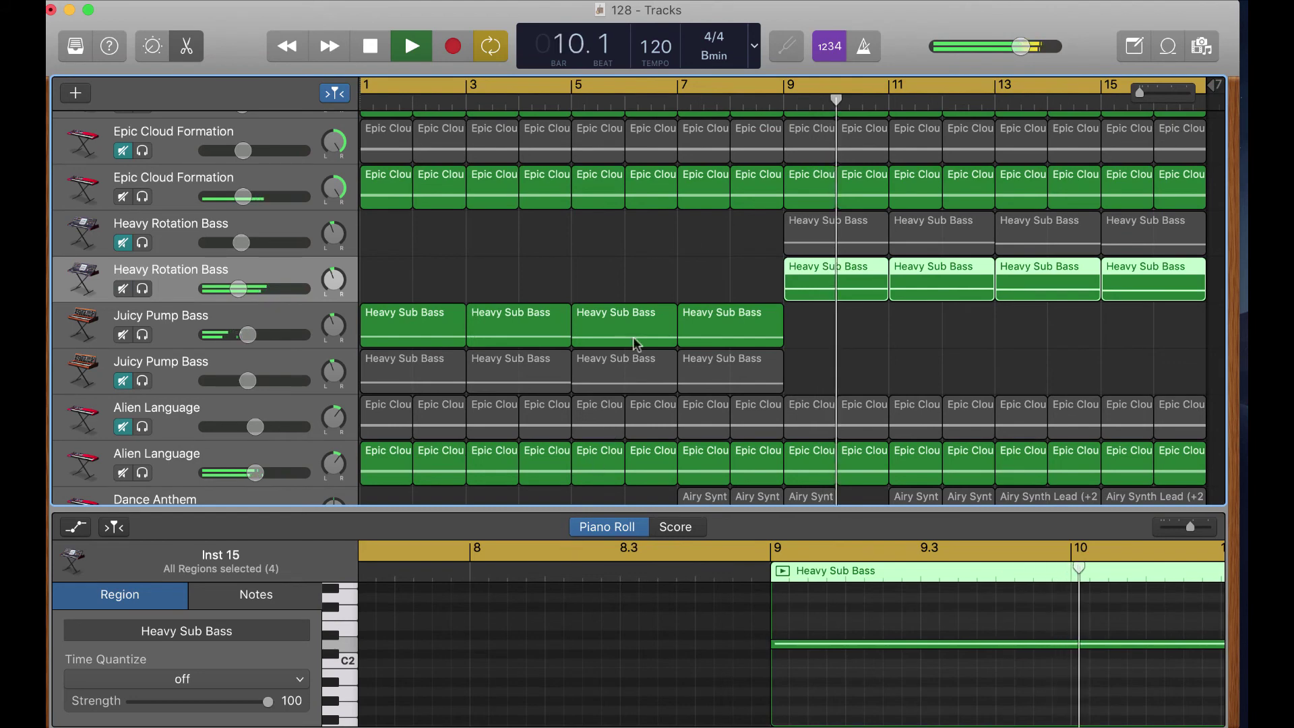
Step: Replay the mix from the start and show the upper Juicy Pump Bass track's EQ with the analyzer turned on
{"action": "left_click", "coordinate": [416, 49]}
{"action": "left_click", "coordinate": [415, 47]}
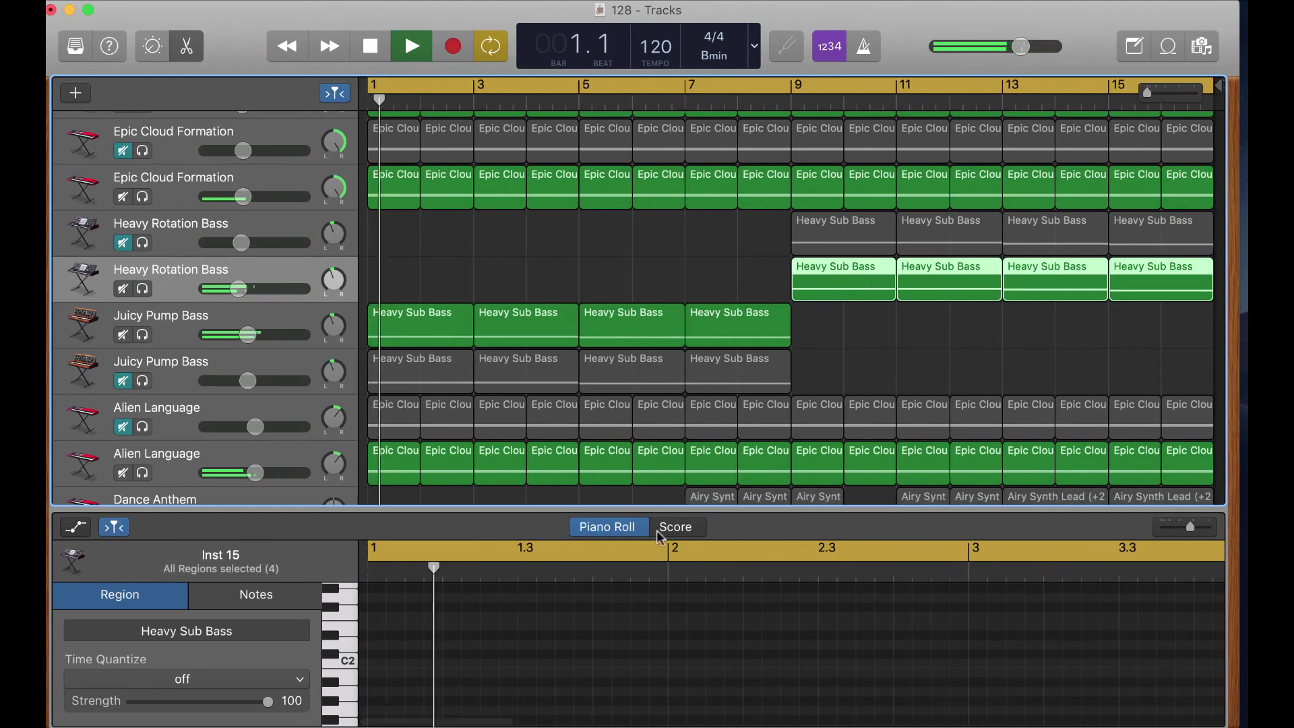
{"action": "left_click", "coordinate": [674, 526]}
{"action": "left_click", "coordinate": [613, 528]}
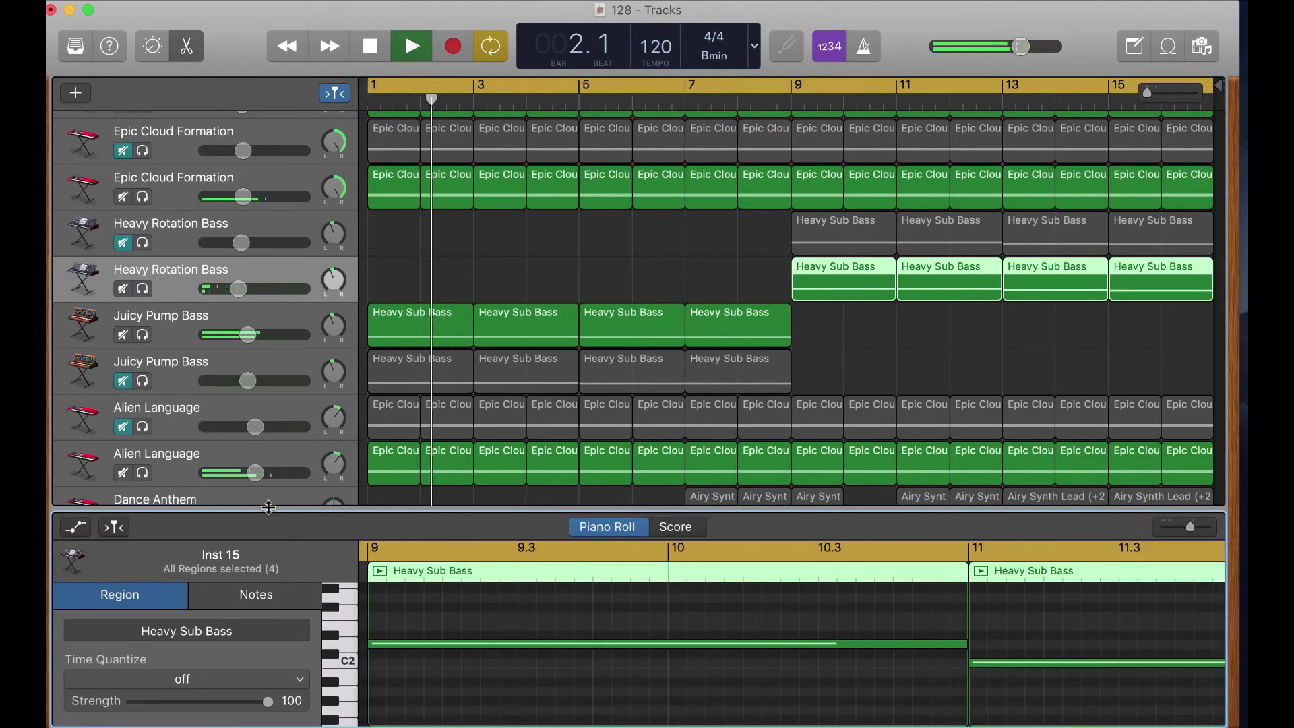
{"action": "left_click", "coordinate": [172, 344]}
{"action": "key", "text": "b"}
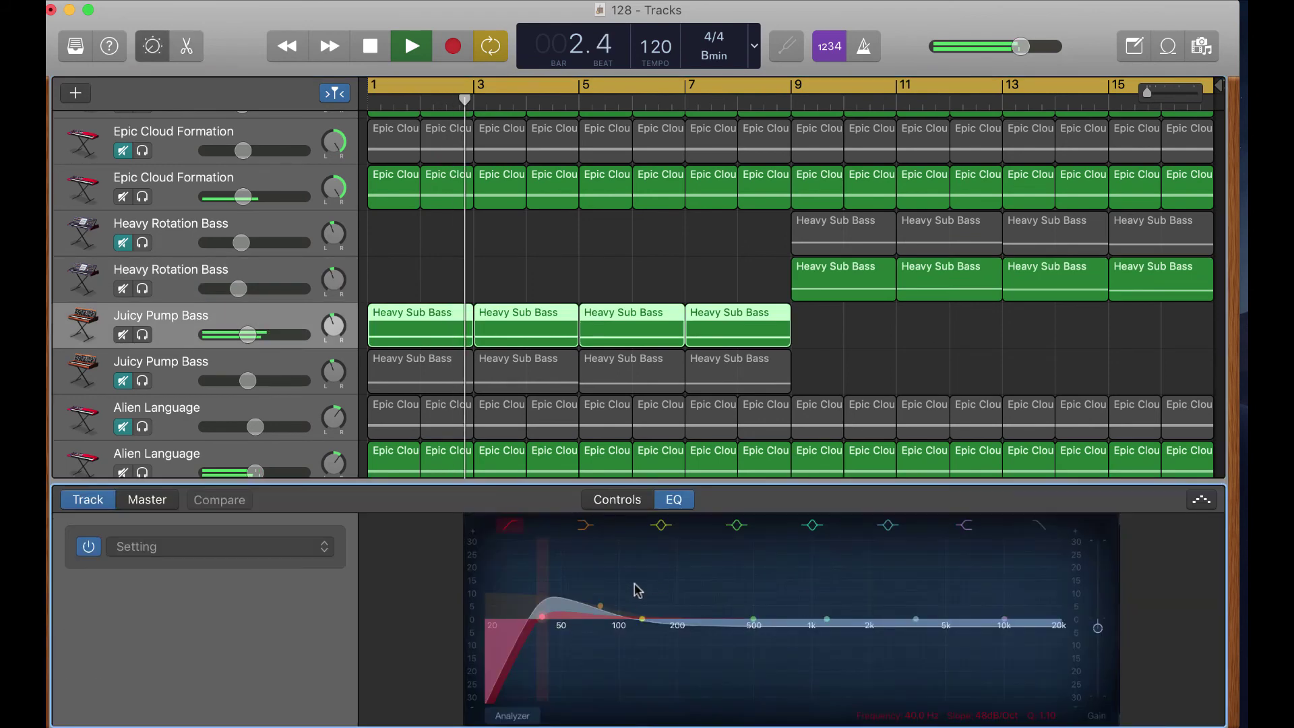
{"action": "left_click", "coordinate": [514, 716]}
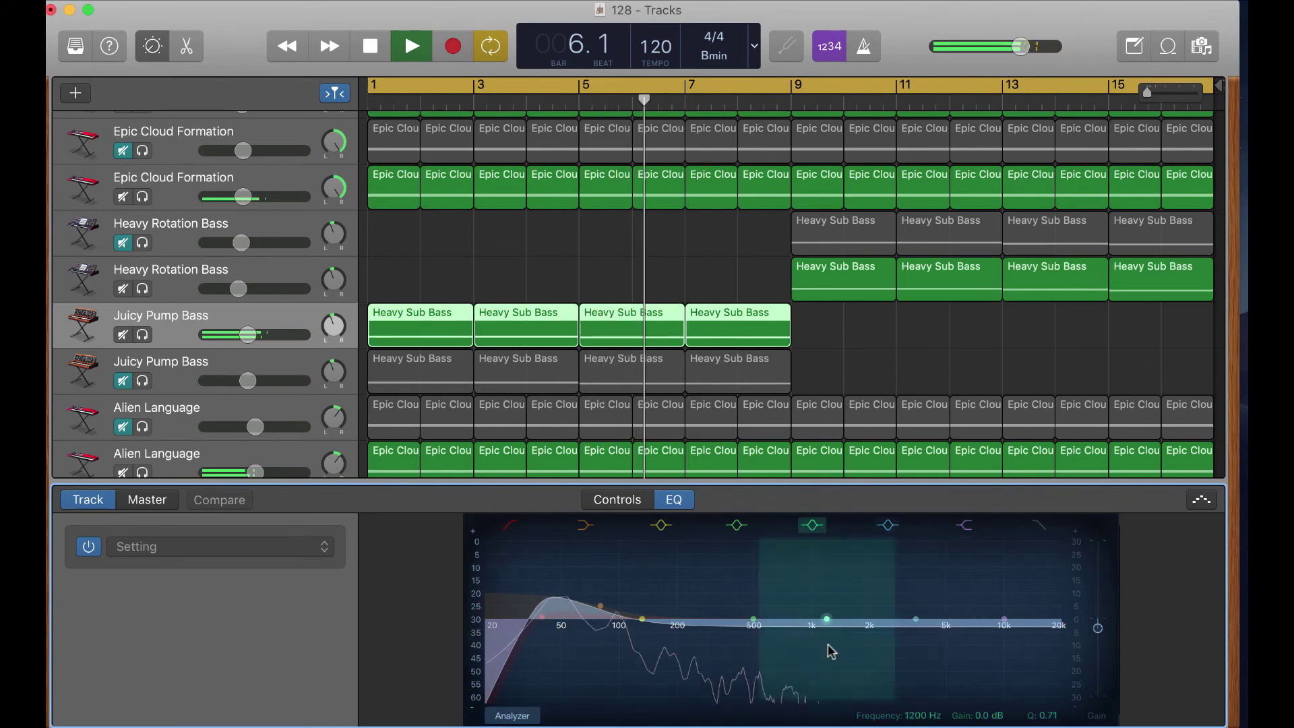
Step: Enable the upper Juicy Pump Bass track's EQ high cut and set it to about 3 kHz while replaying the mix
{"action": "left_click", "coordinate": [1040, 524]}
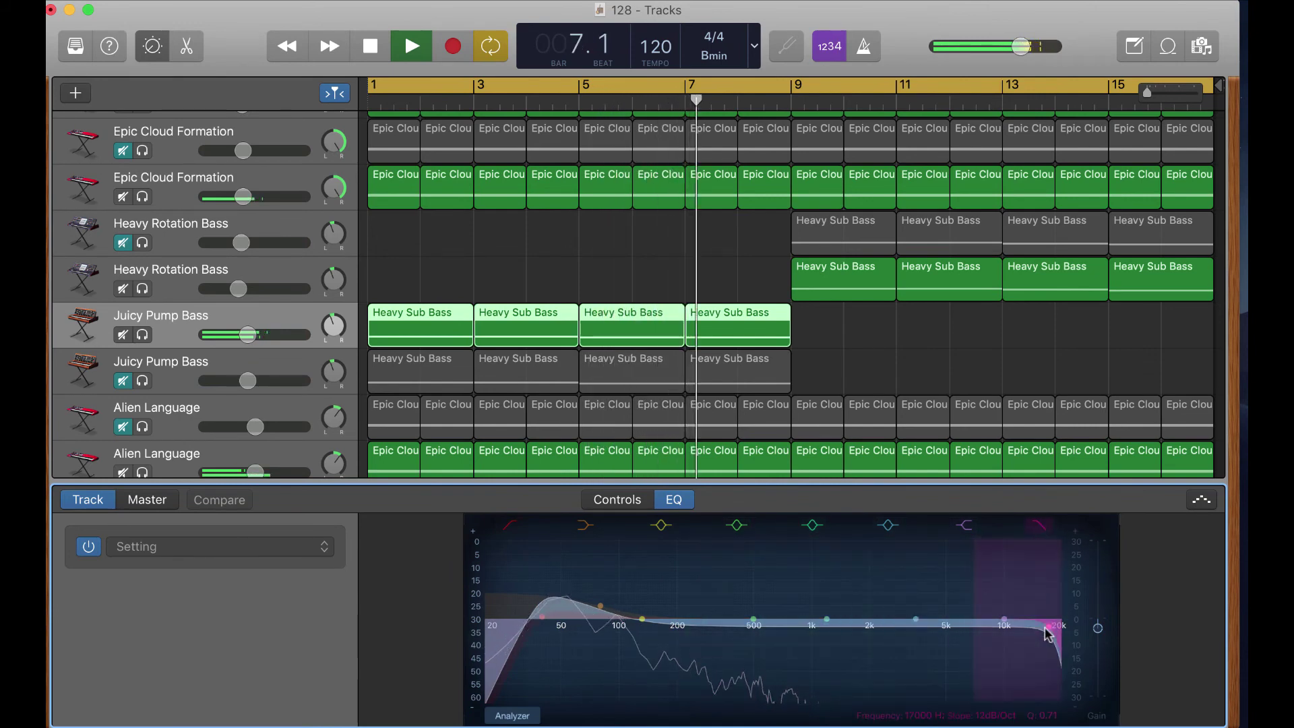
{"action": "left_click_drag", "start_coordinate": [1054, 628], "coordinate": [981, 627]}
{"action": "left_click_drag", "start_coordinate": [766, 637], "coordinate": [823, 628]}
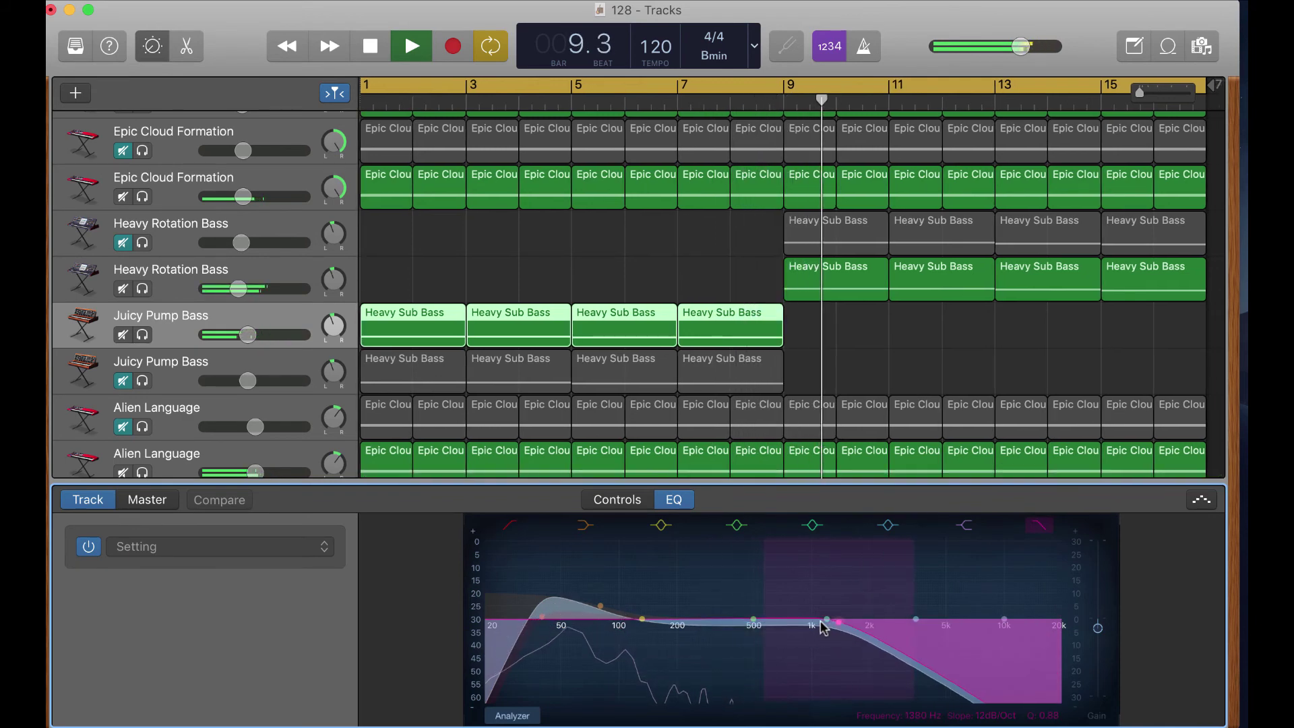
{"action": "left_click", "coordinate": [370, 46]}
{"action": "left_click", "coordinate": [411, 45]}
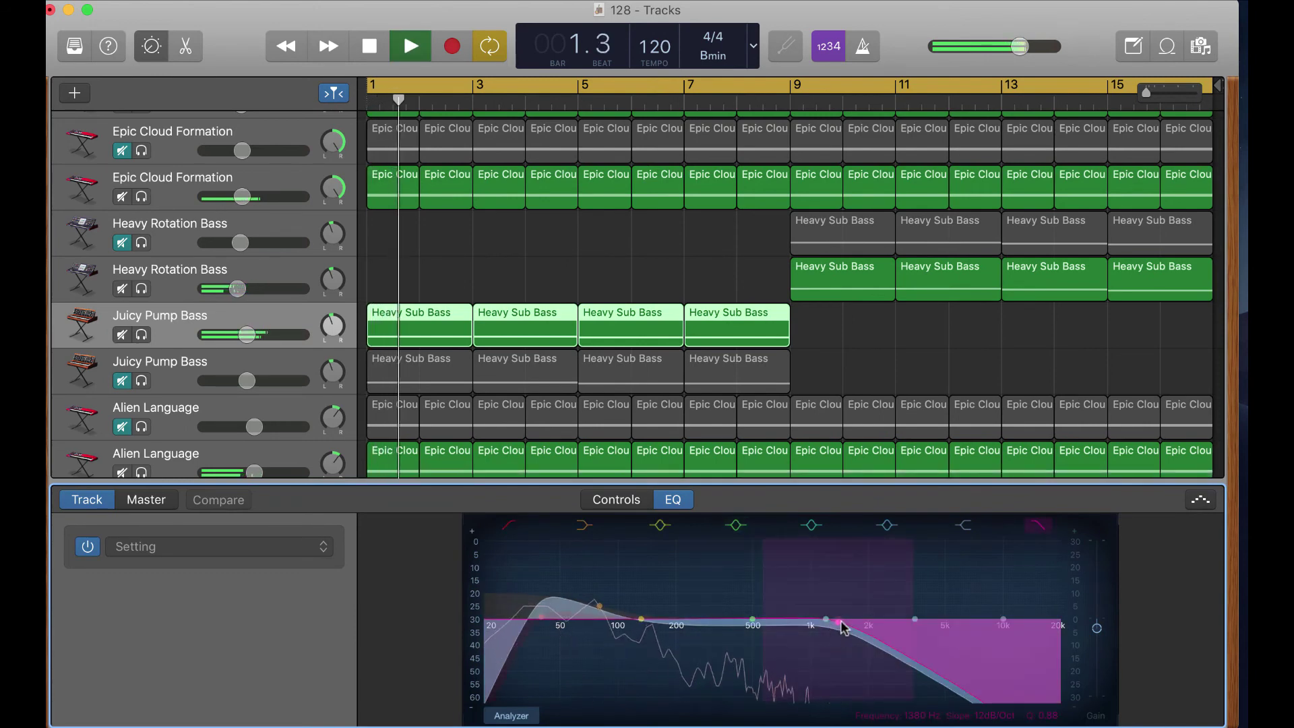
{"action": "left_click_drag", "start_coordinate": [839, 620], "coordinate": [912, 628]}
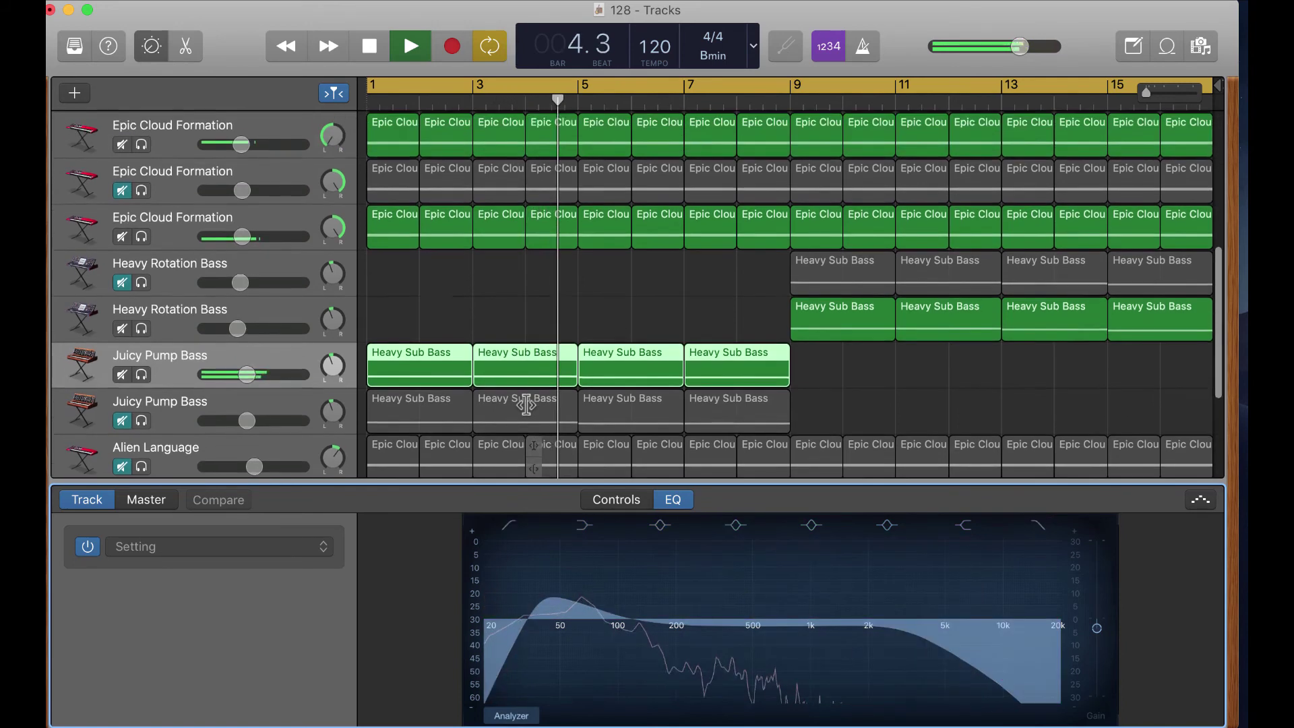
Step: Slightly lower the active Heavy Rotation Bass track's volume, and switch from the upper to the lower Juicy Pump Bass track using their mutes
{"action": "scroll", "coordinate": [527, 403], "scroll_direction": "up", "scroll_amount": 2}
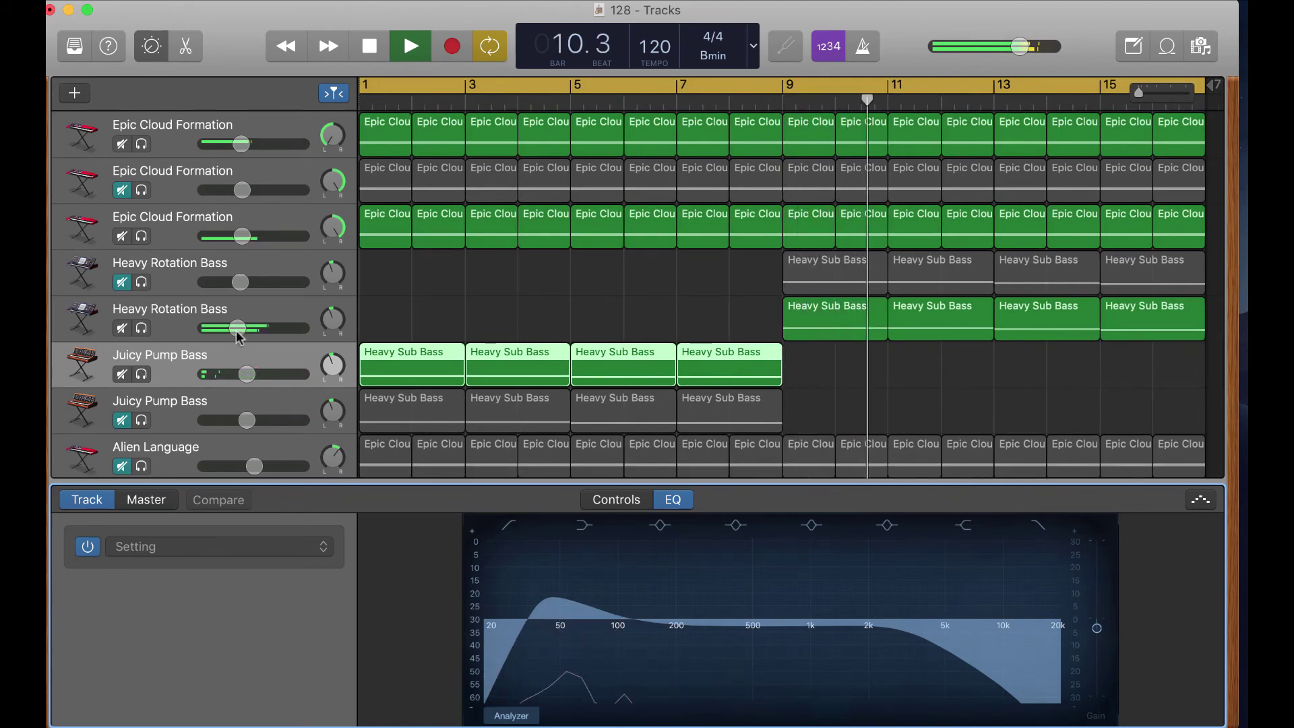
{"action": "left_click", "coordinate": [248, 374]}
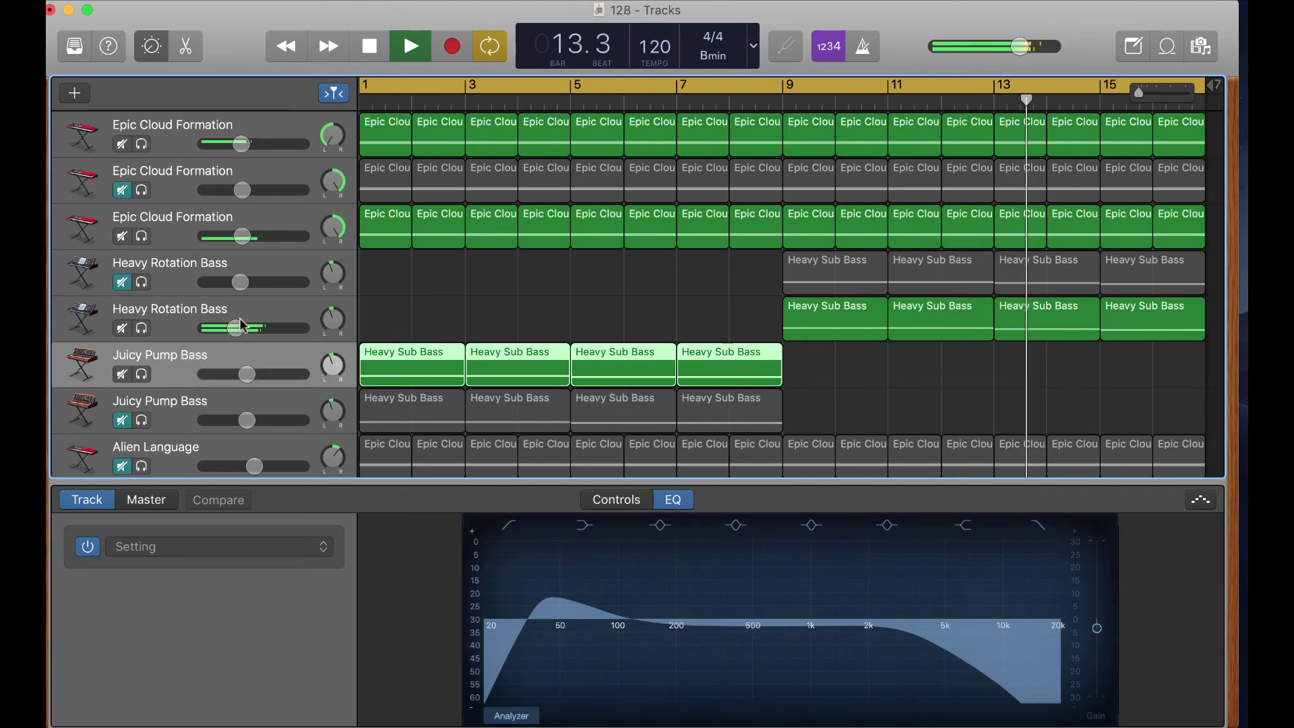
{"action": "scroll", "coordinate": [249, 350], "scroll_direction": "down", "scroll_amount": 2}
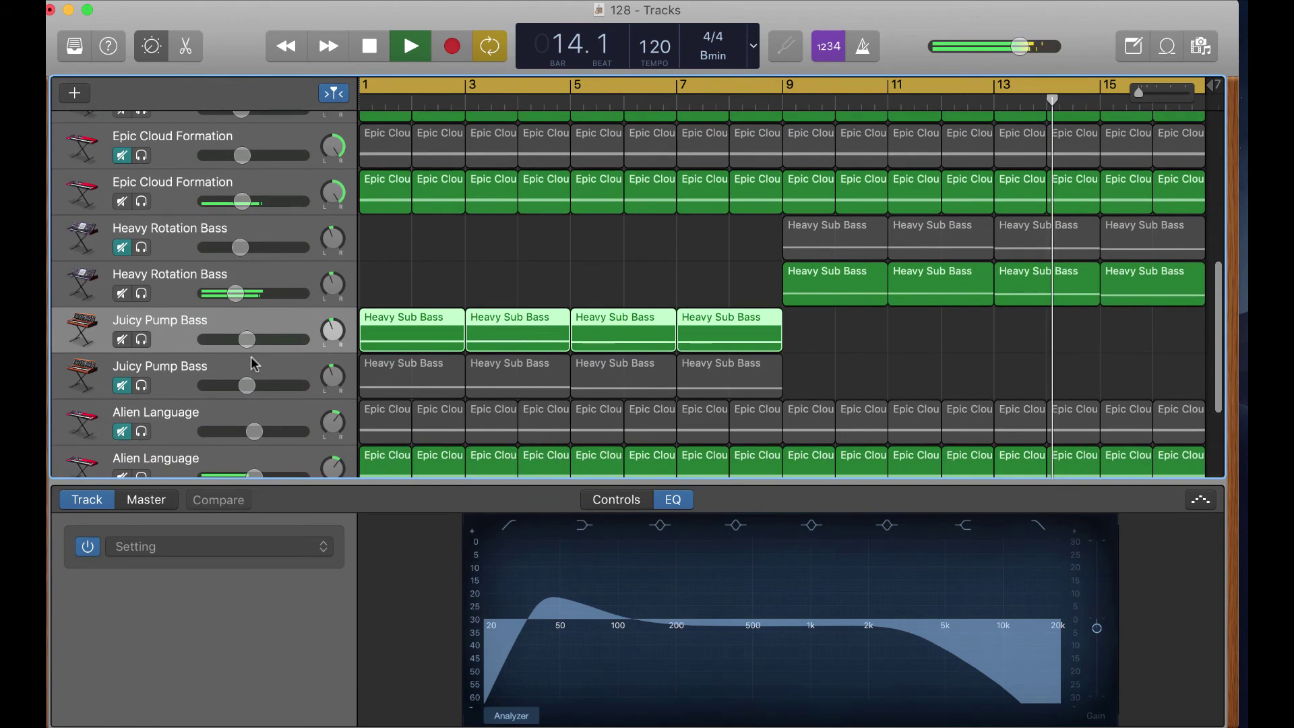
{"action": "left_click", "coordinate": [123, 342]}
{"action": "left_click", "coordinate": [123, 387]}
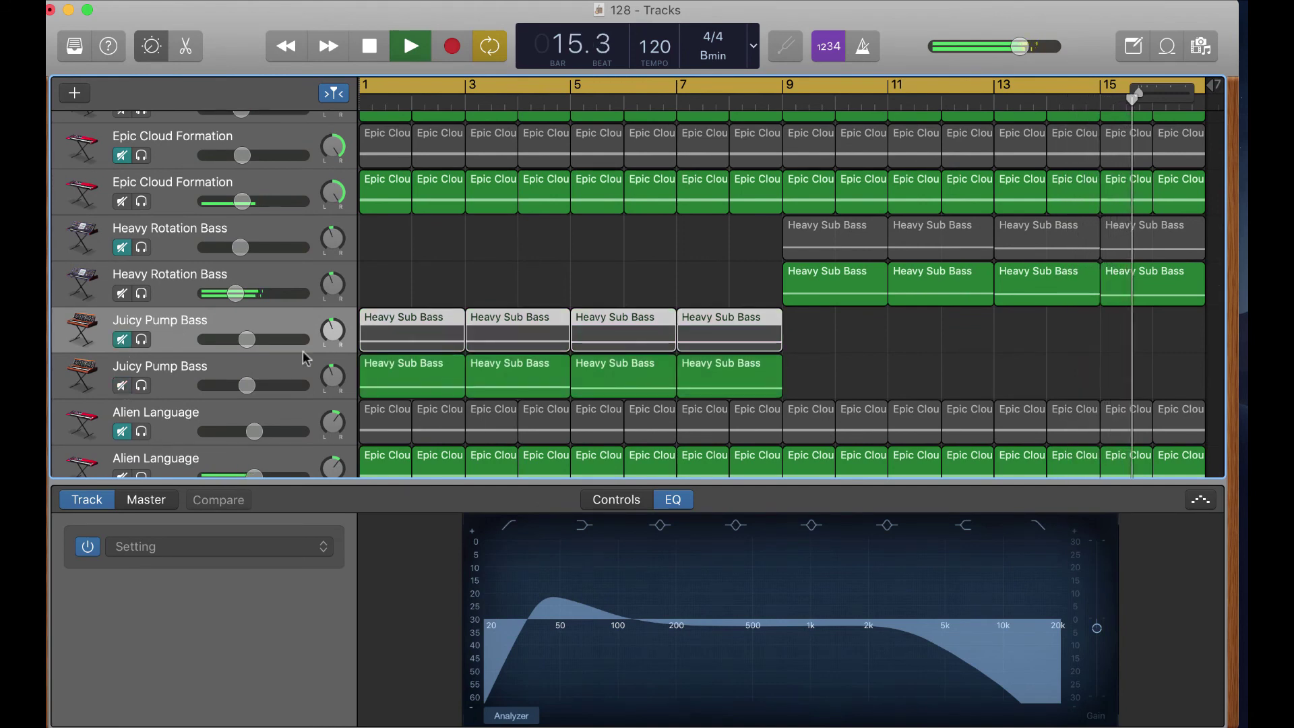
Step: Turn on the analyzer and the high cut in the lower Juicy Pump Bass track's EQ
{"action": "left_click", "coordinate": [292, 376]}
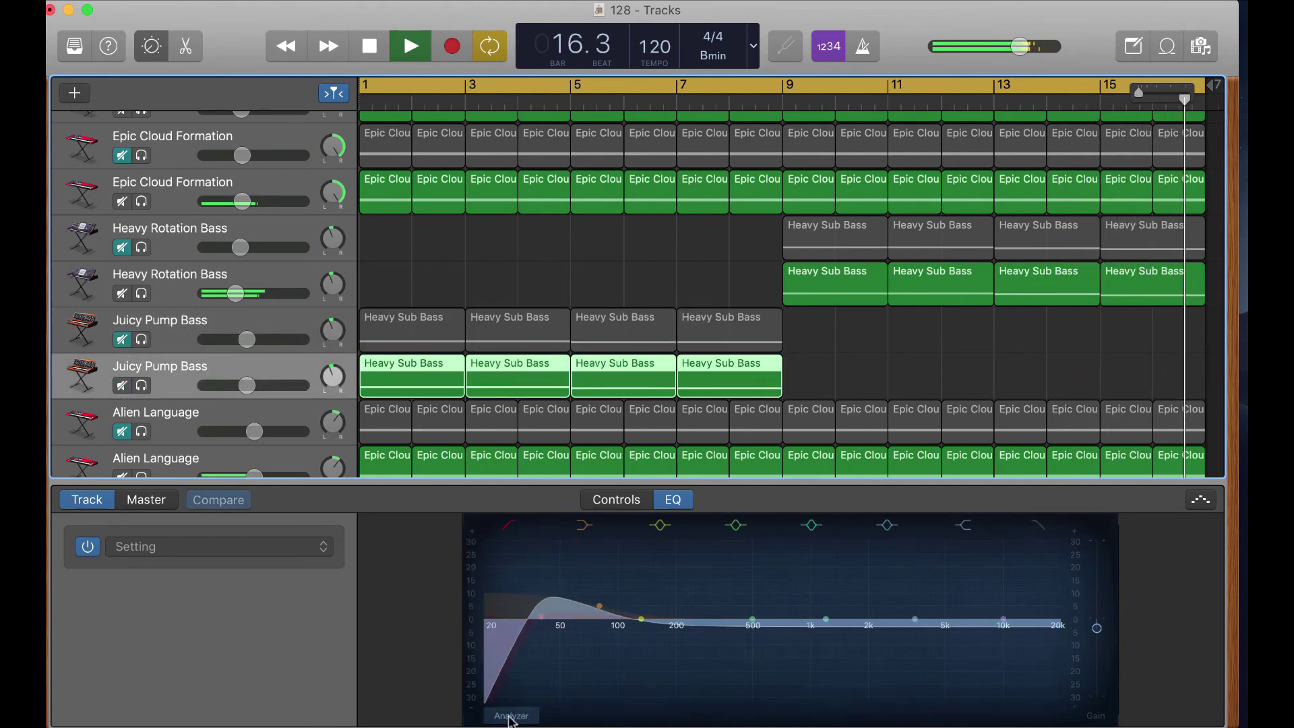
{"action": "left_click", "coordinate": [512, 717]}
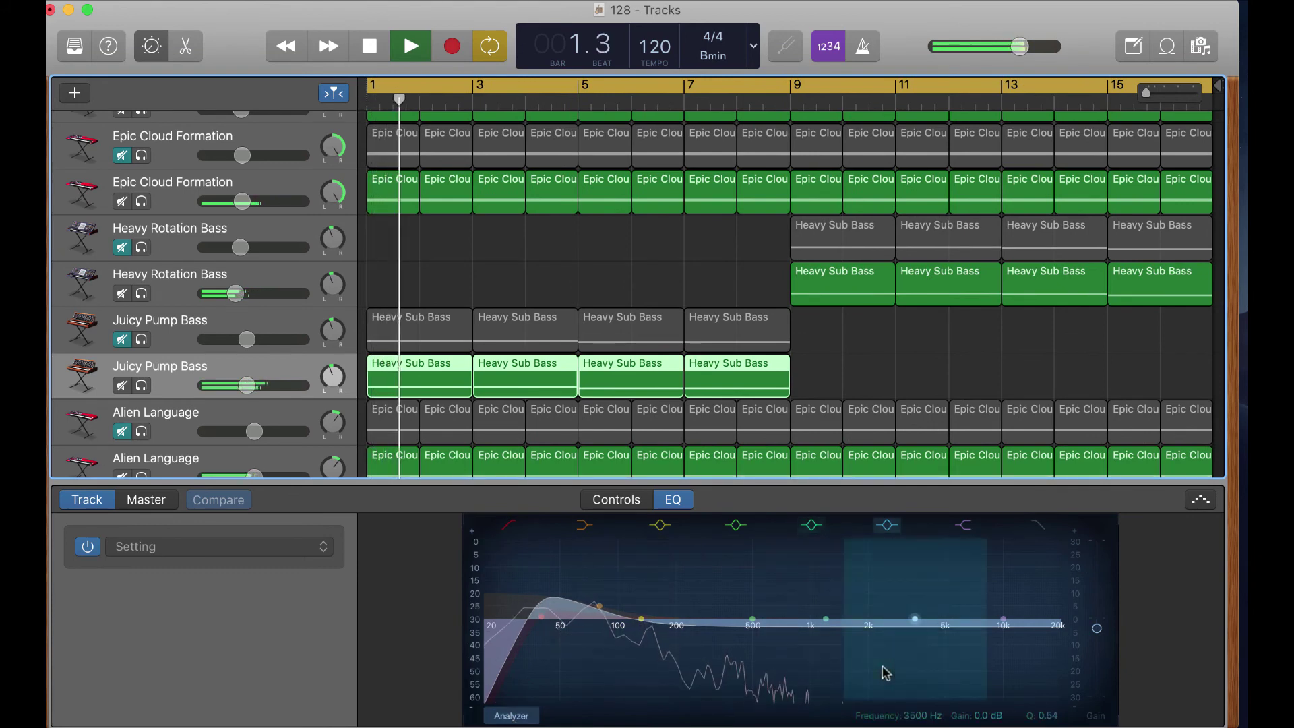
{"action": "left_click", "coordinate": [1041, 525]}
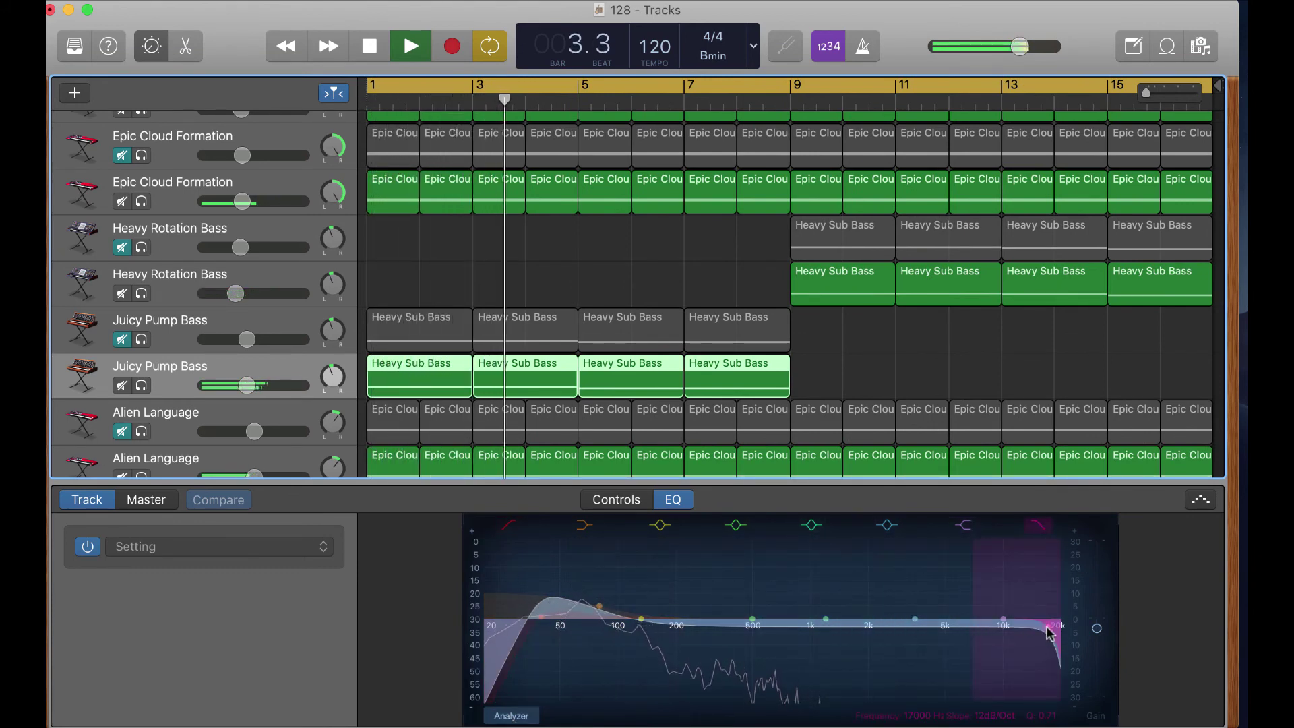
Step: Compare the EQ curves of the two Juicy Pump Bass tracks, muting and unmuting the lower one during playback
{"action": "left_click", "coordinate": [122, 385]}
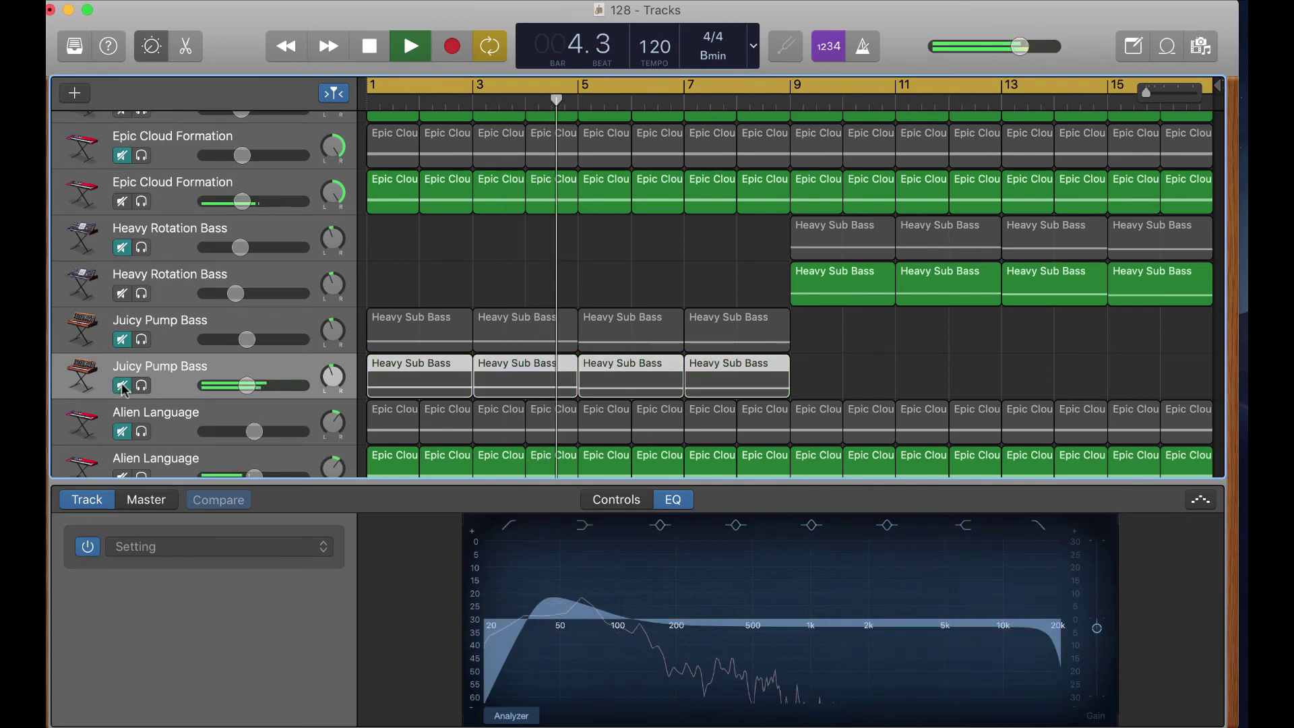
{"action": "mouse_move", "coordinate": [172, 371]}
{"action": "left_mouse_down"}
{"action": "mouse_move", "coordinate": [172, 357]}
{"action": "mouse_move", "coordinate": [175, 391]}
{"action": "left_mouse_up"}
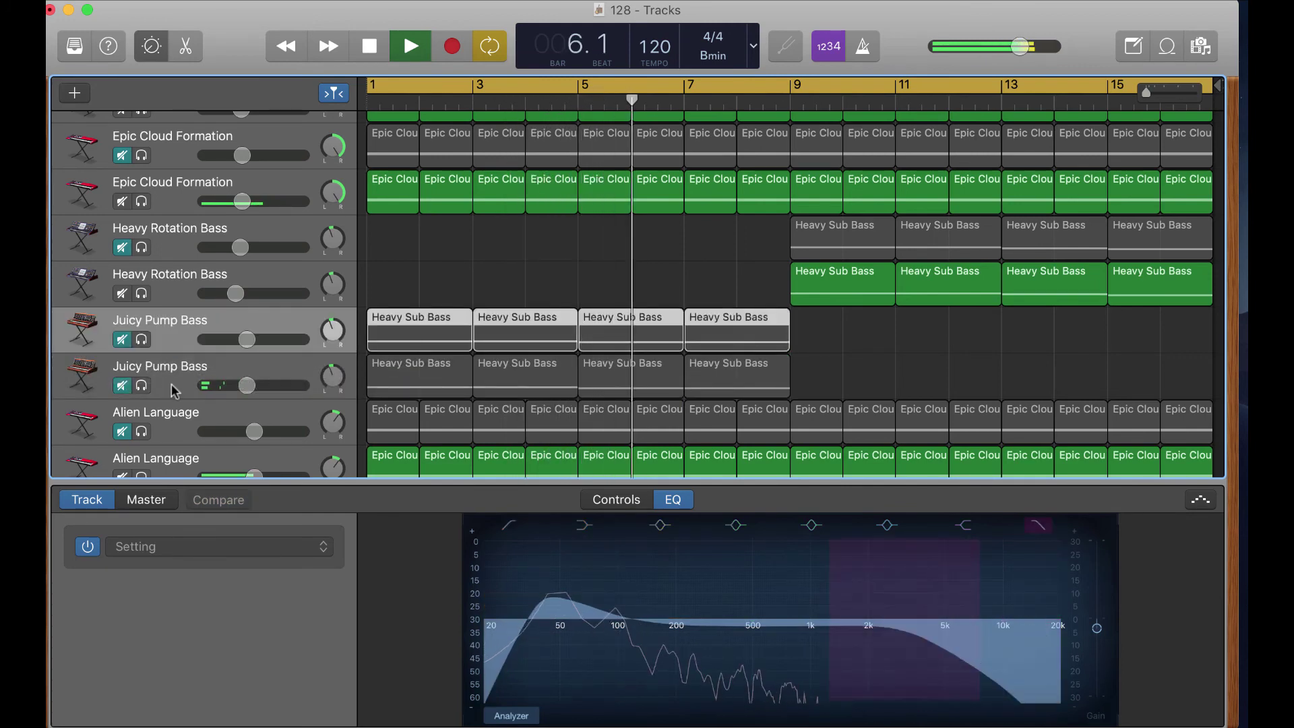
{"action": "left_click", "coordinate": [123, 386]}
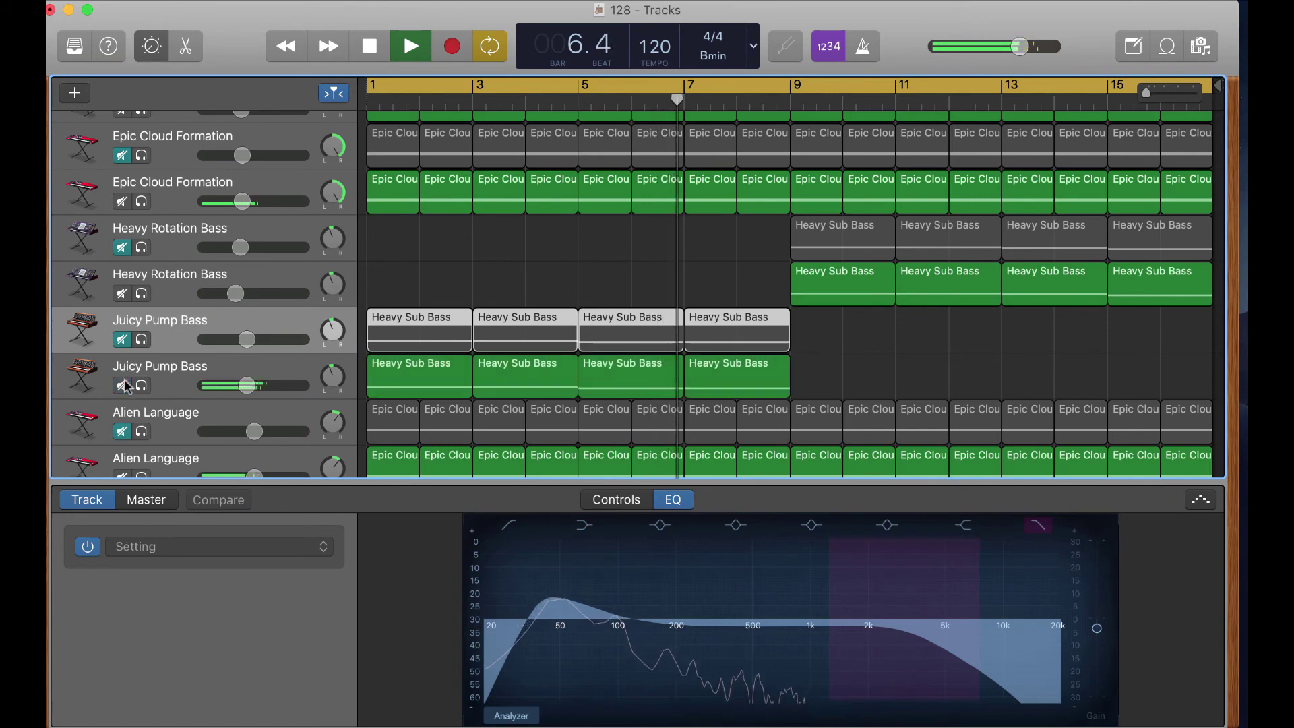
{"action": "left_click", "coordinate": [177, 389]}
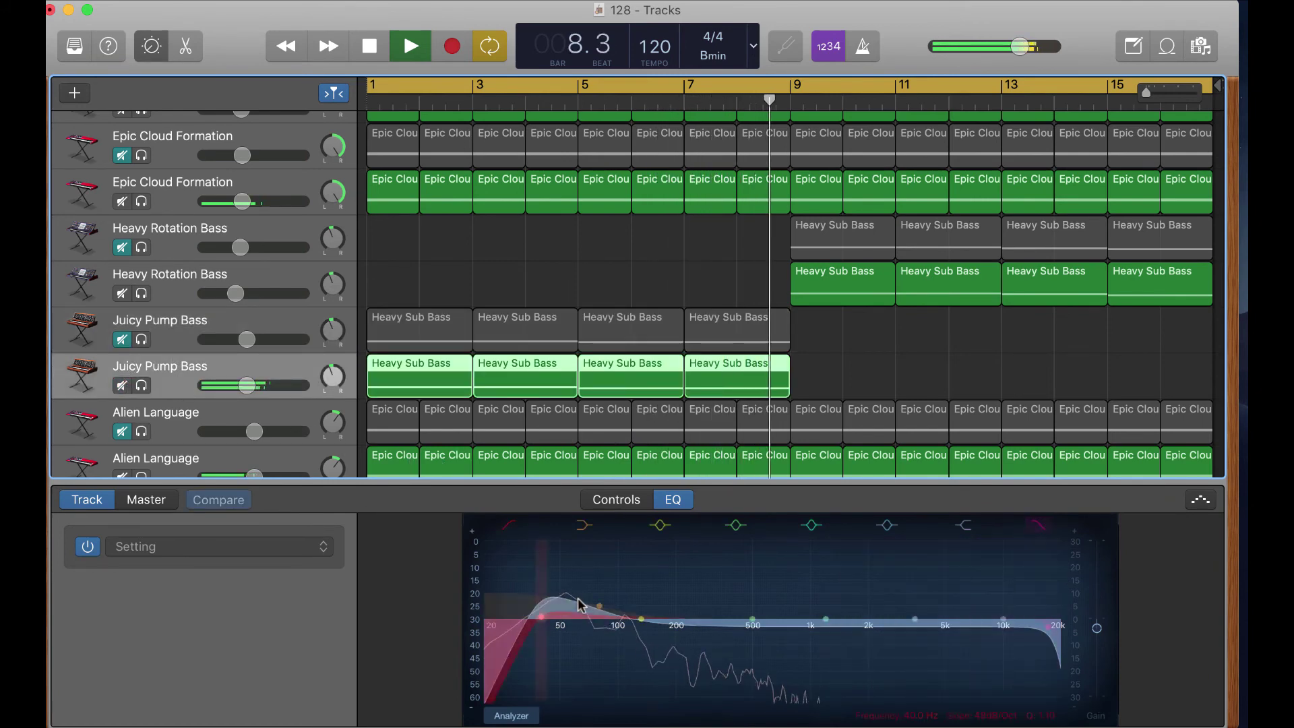
{"action": "left_click", "coordinate": [162, 345]}
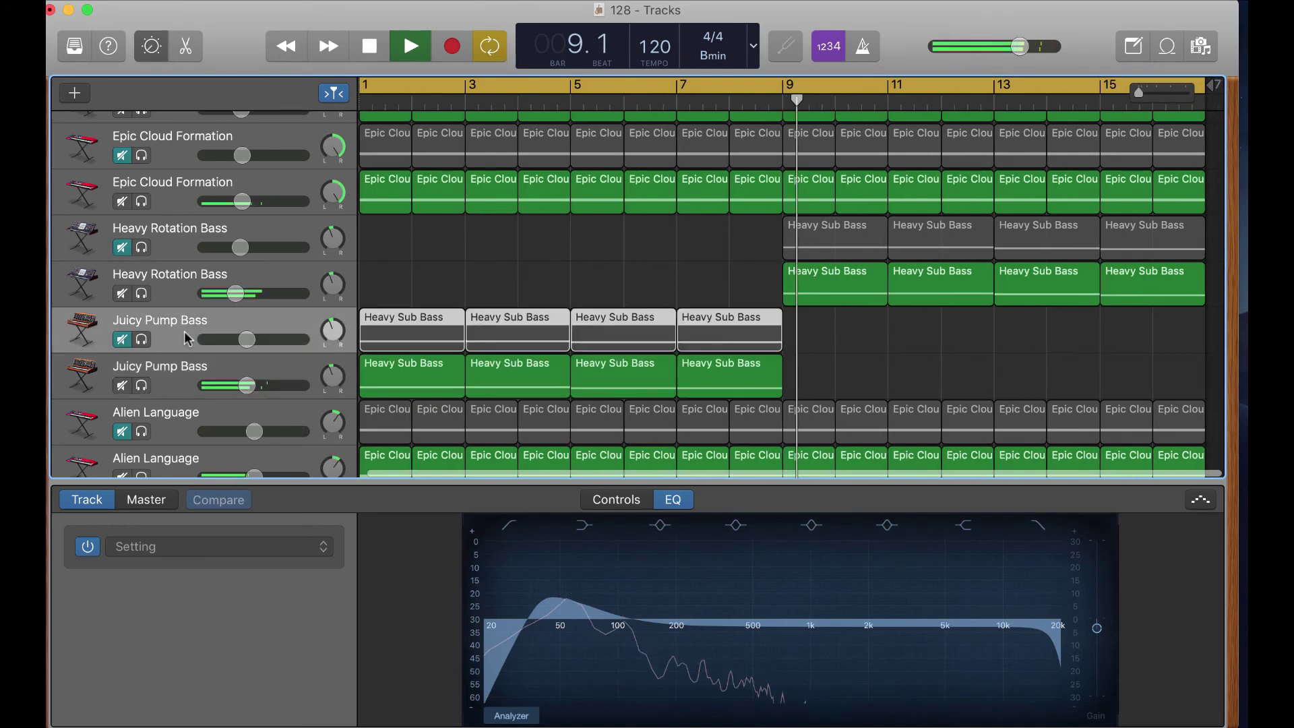
Step: Unmute the upper Juicy Pump Bass track, mute the lower one and play the mix from the start
{"action": "left_click", "coordinate": [122, 339]}
{"action": "left_click", "coordinate": [809, 260]}
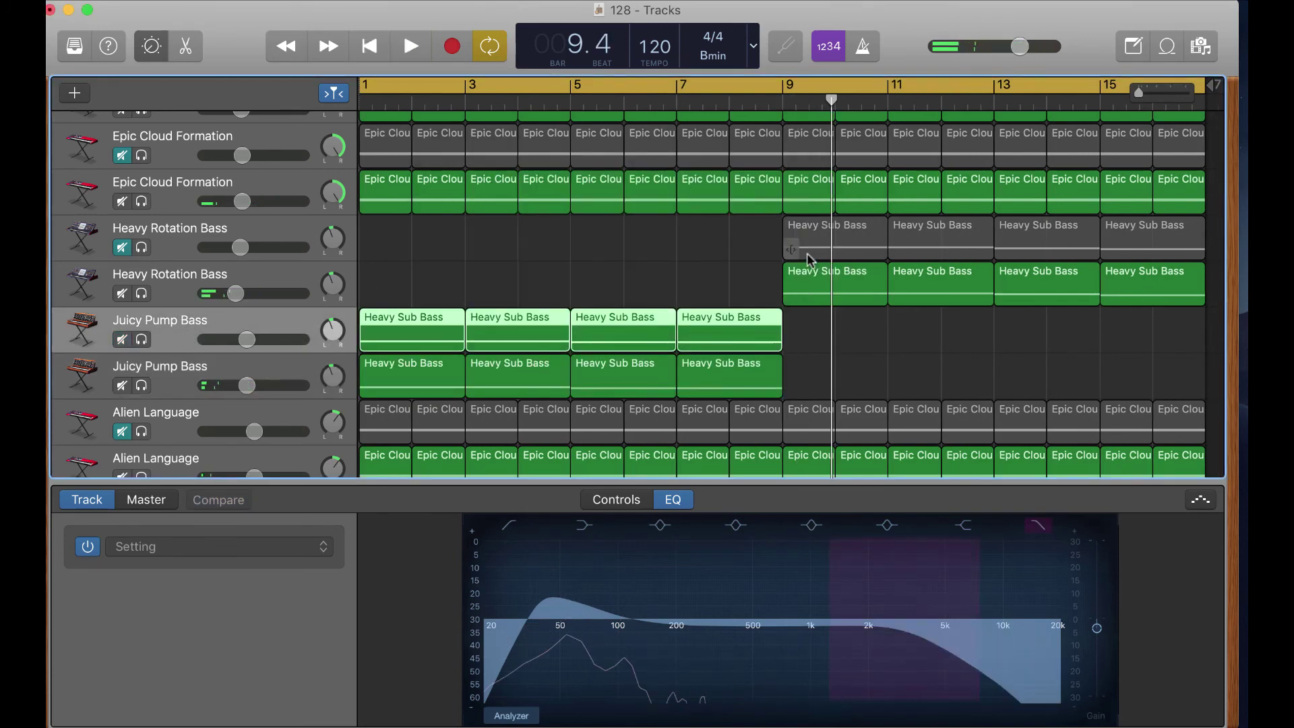
{"action": "left_click", "coordinate": [122, 338]}
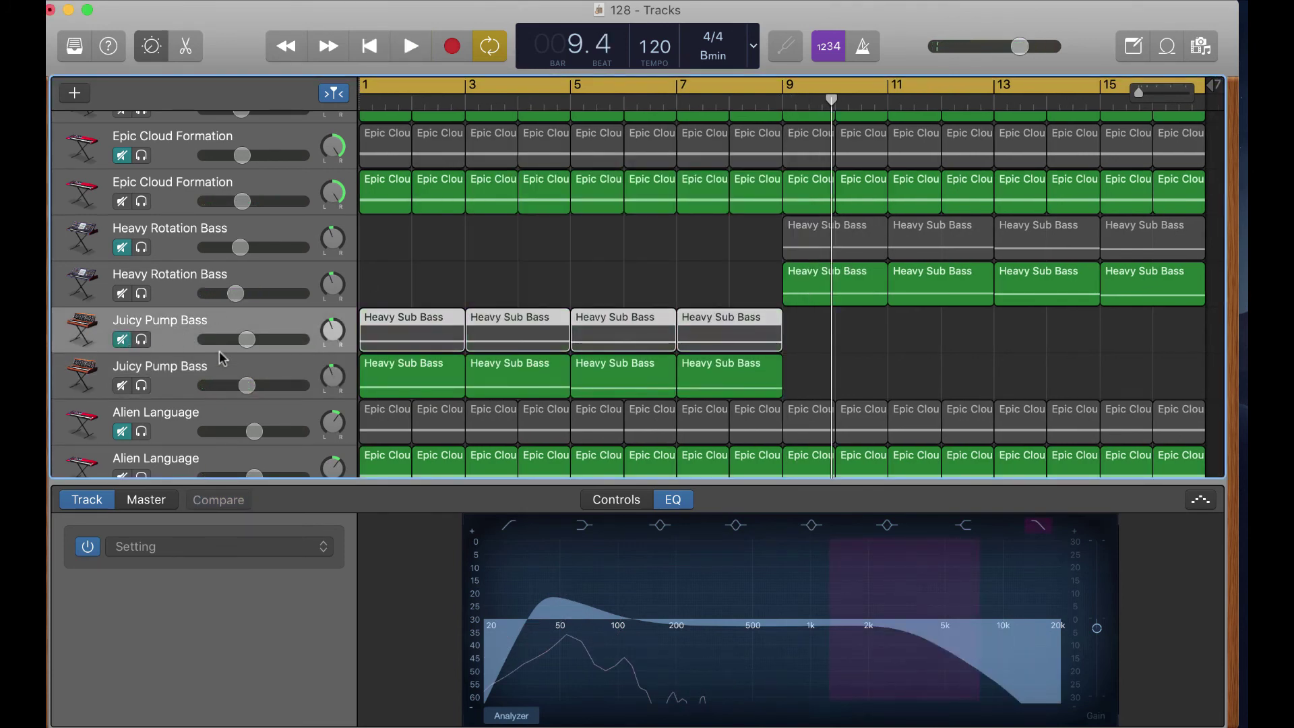
{"action": "left_click", "coordinate": [122, 338]}
{"action": "left_click", "coordinate": [122, 385]}
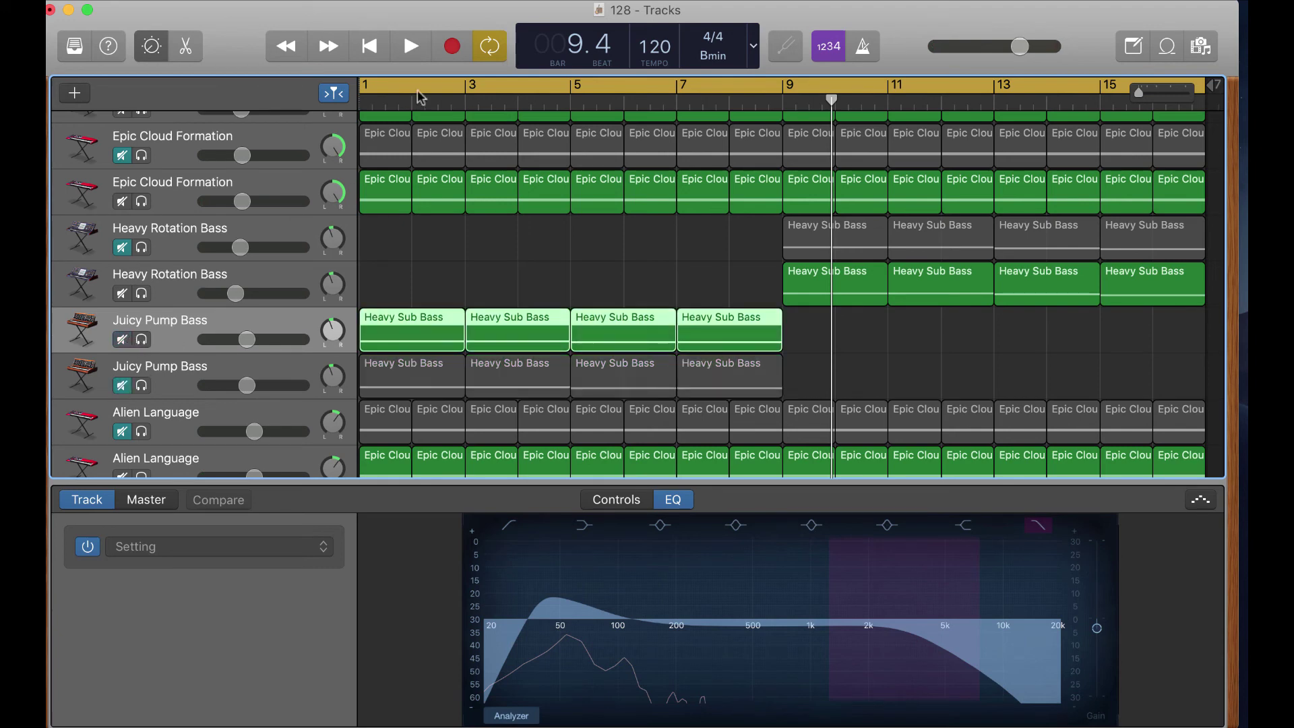
{"action": "left_click", "coordinate": [367, 46]}
{"action": "left_click", "coordinate": [411, 46]}
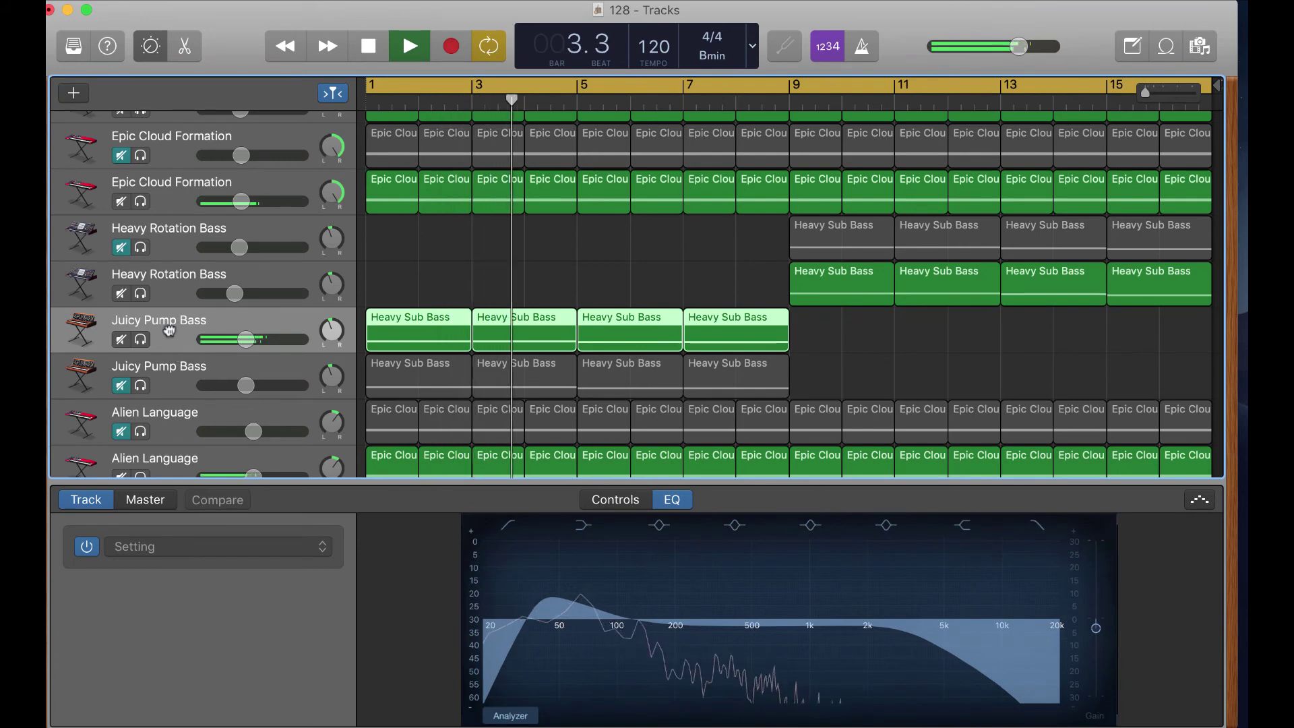
Step: Move the active Juicy Pump Bass track below the muted one, set its EQ low cut to about 36 Hz and replay the mix
{"action": "left_click_drag", "start_coordinate": [169, 330], "coordinate": [172, 384]}
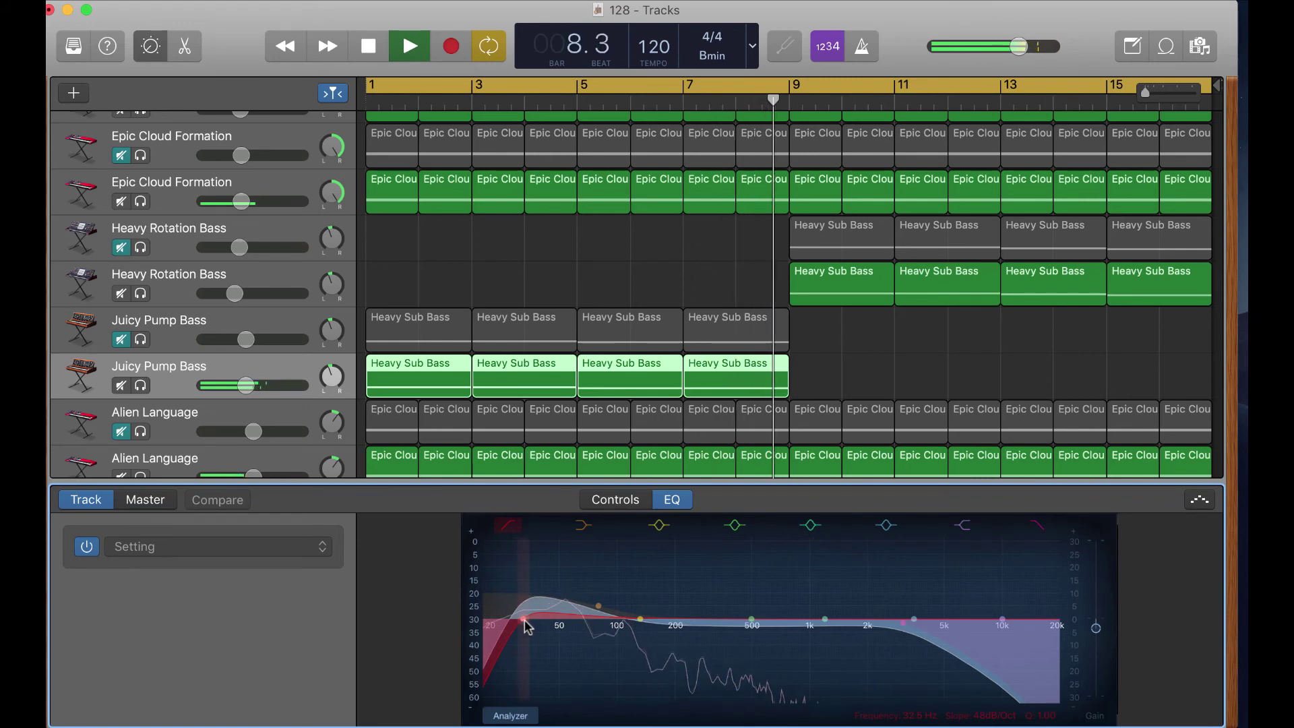
{"action": "left_click_drag", "start_coordinate": [527, 627], "coordinate": [530, 629]}
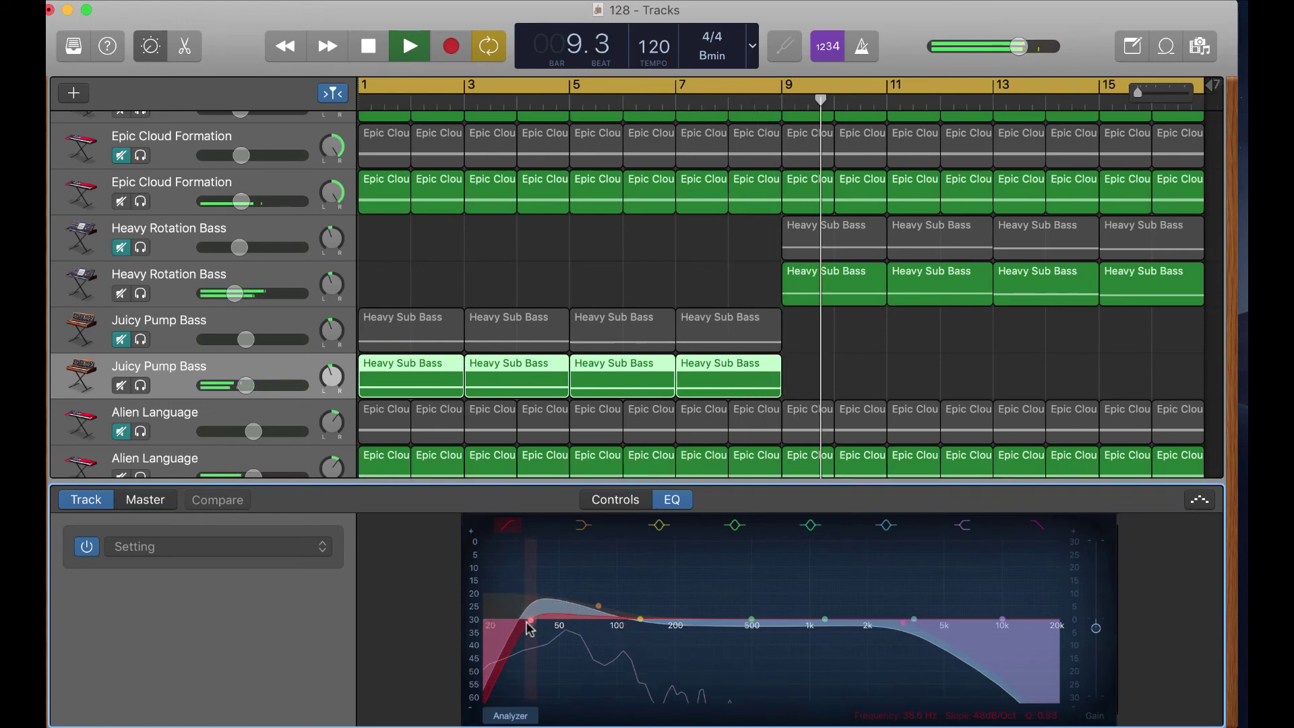
{"action": "left_click", "coordinate": [379, 45]}
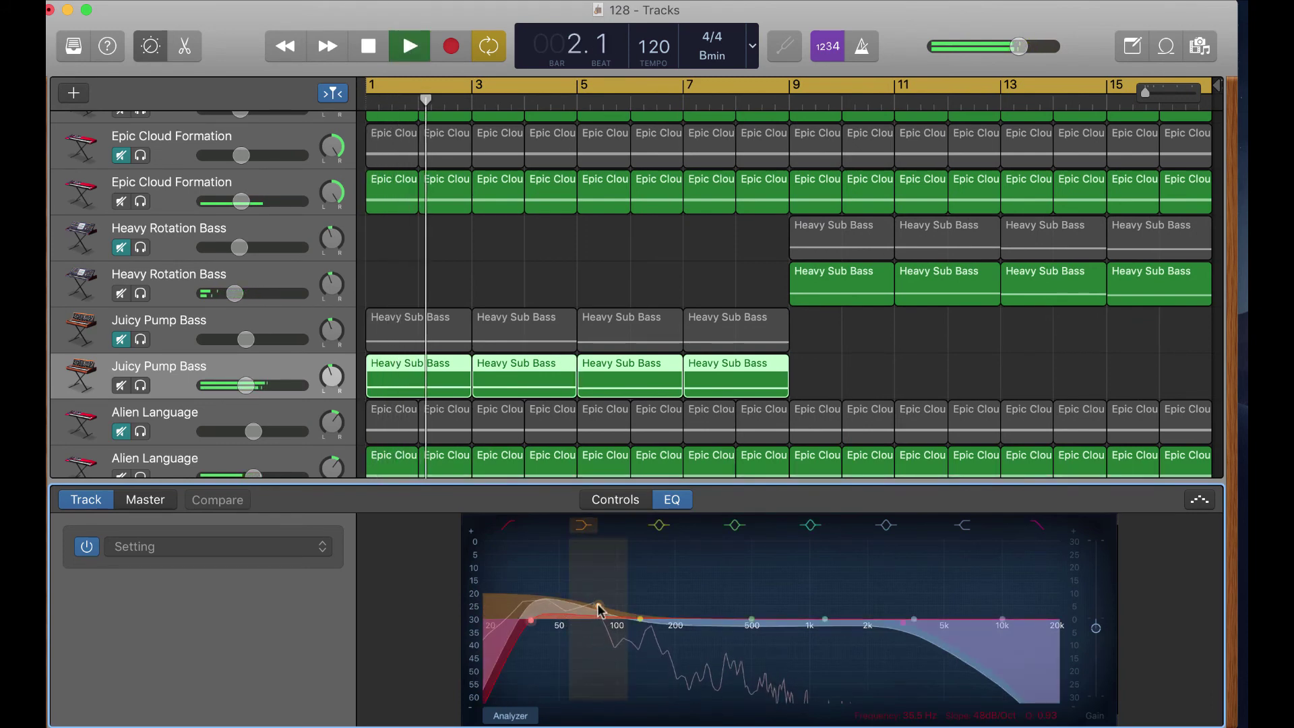
{"action": "key", "text": "super+Right"}
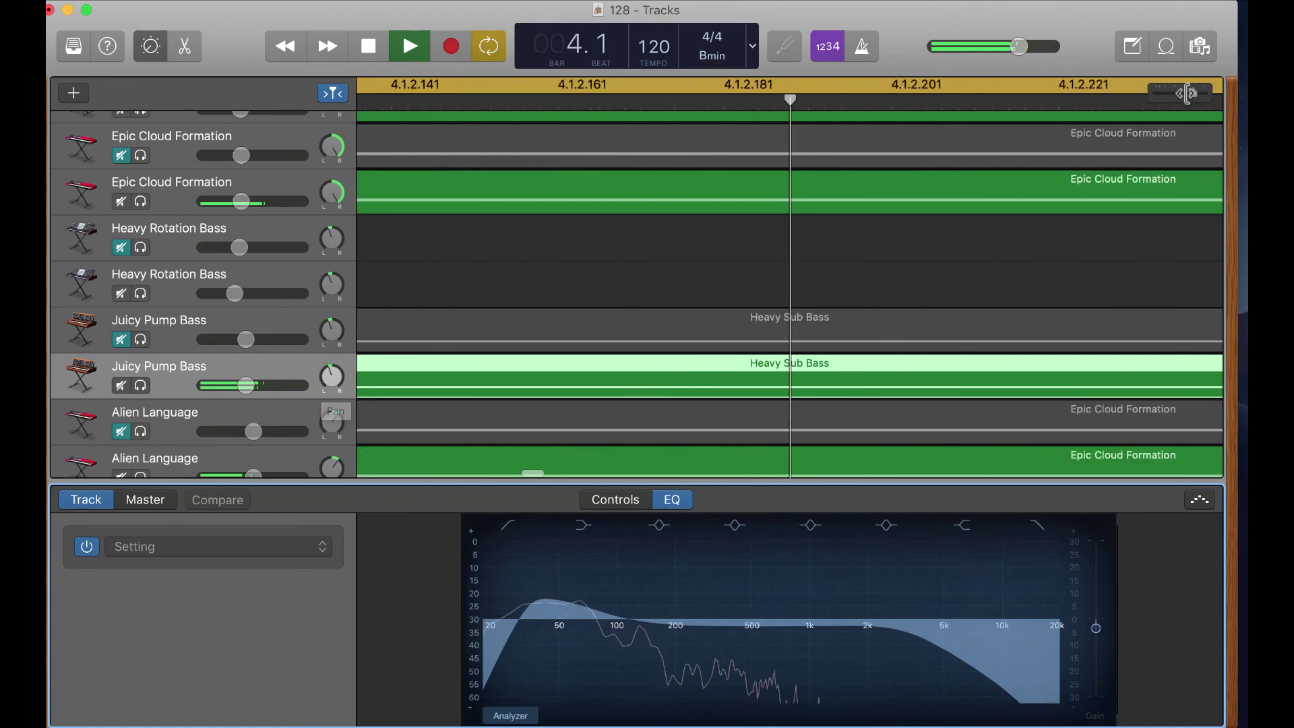
{"action": "key", "text": "super+Left"}
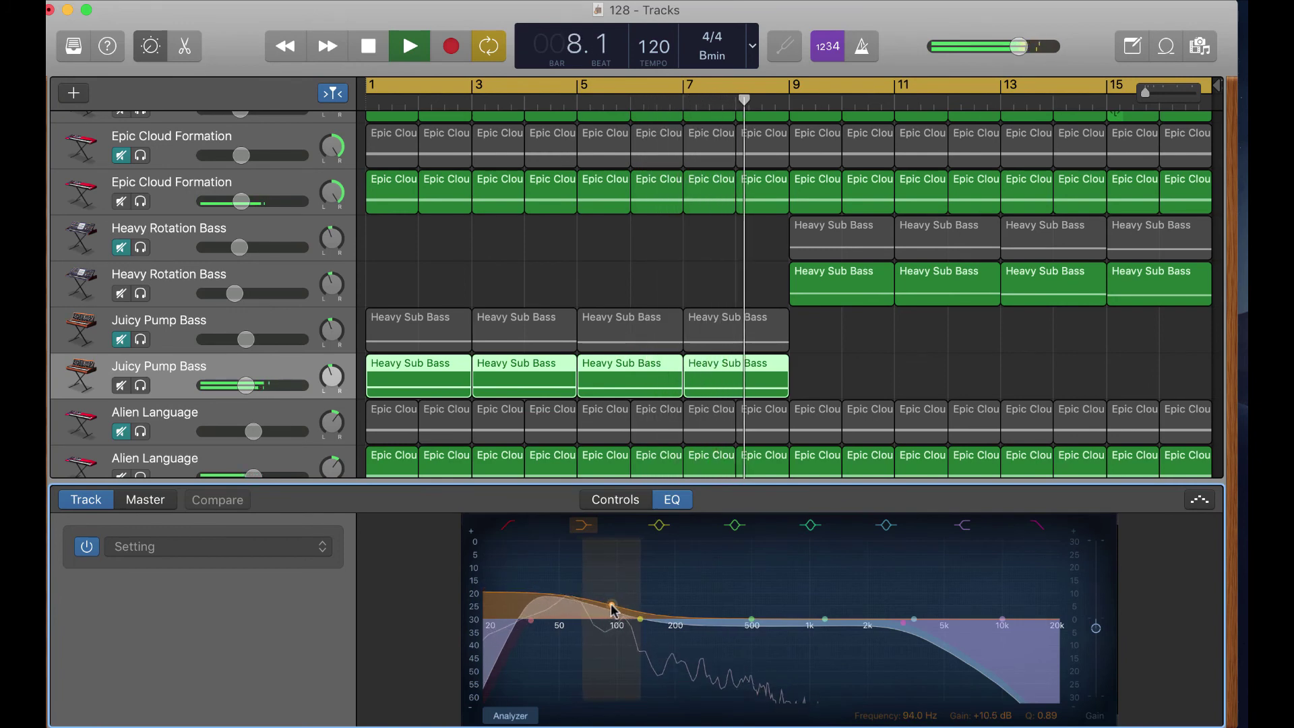
{"action": "scroll", "coordinate": [901, 370], "scroll_direction": "right", "scroll_amount": 1}
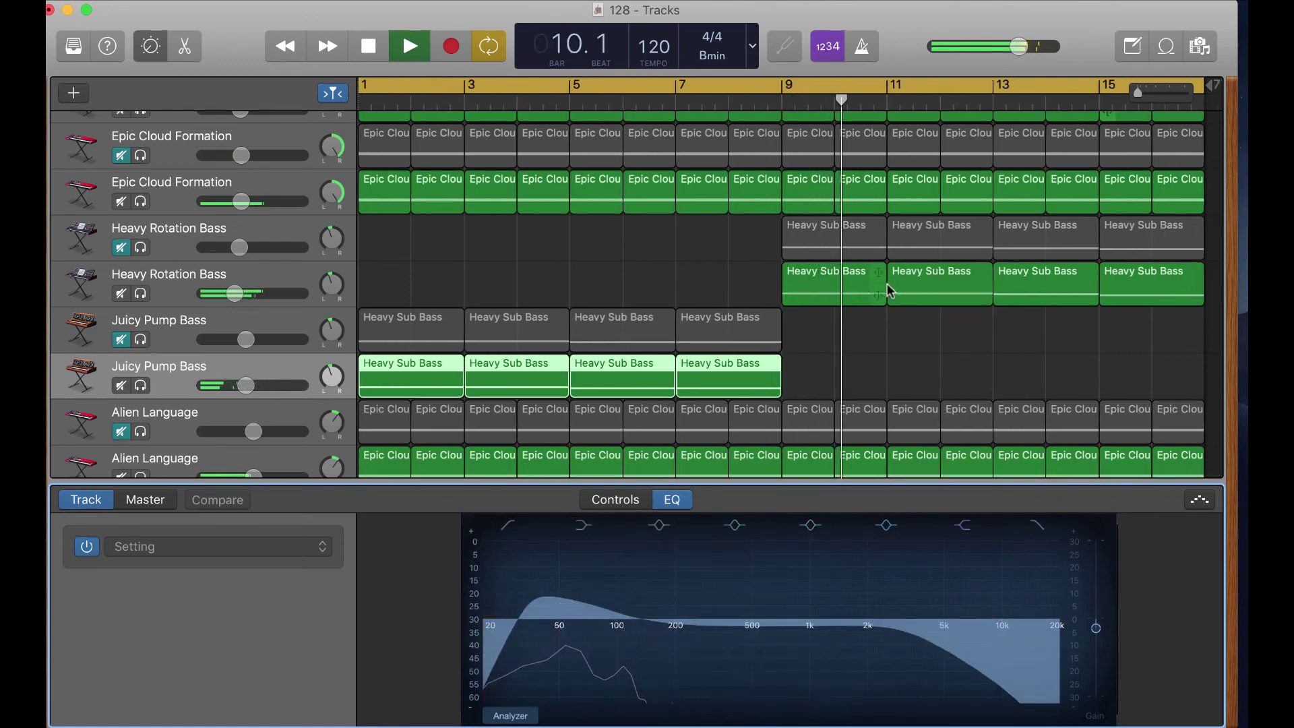
Step: Stop playback and copy the last two regions of the active Juicy Pump Bass track onto the active Heavy Rotation Bass track at bar 5
{"action": "key", "text": "space"}
{"action": "left_click_drag", "start_coordinate": [799, 378], "coordinate": [538, 392]}
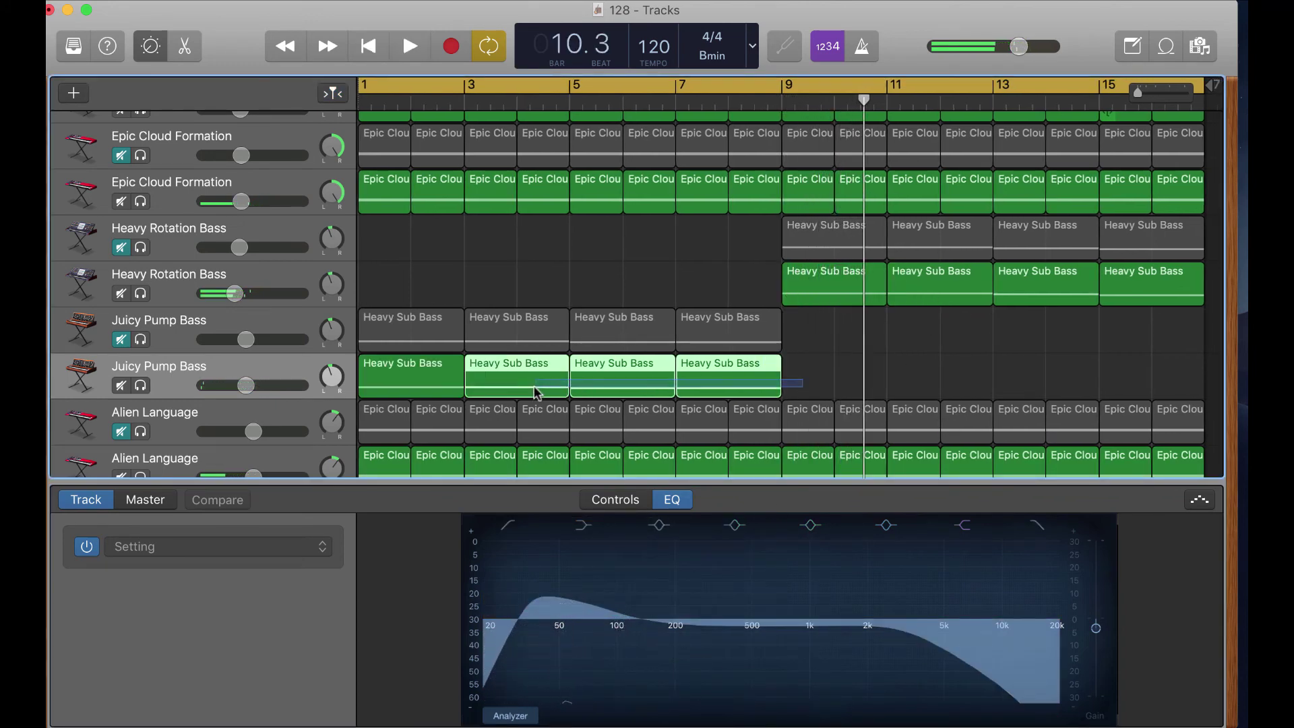
{"action": "key", "text": "super+f"}
{"action": "key", "text": "Return"}
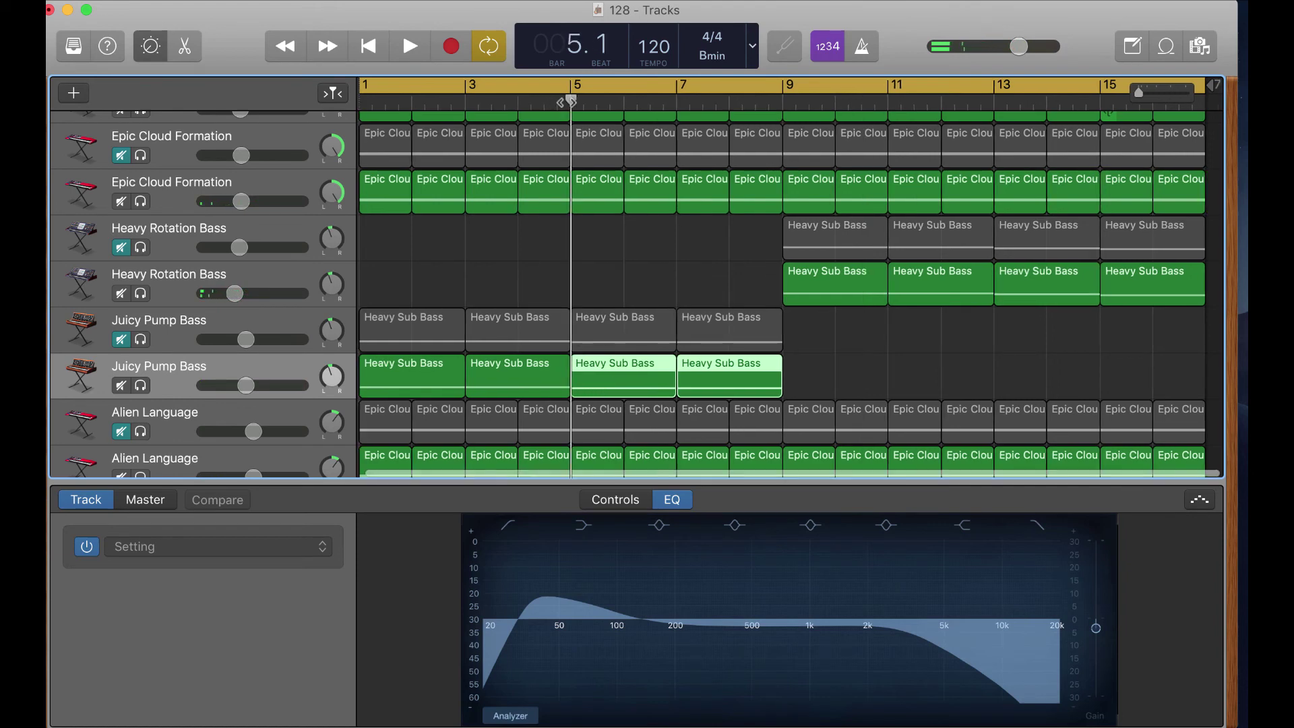
{"action": "key", "text": "Right"}
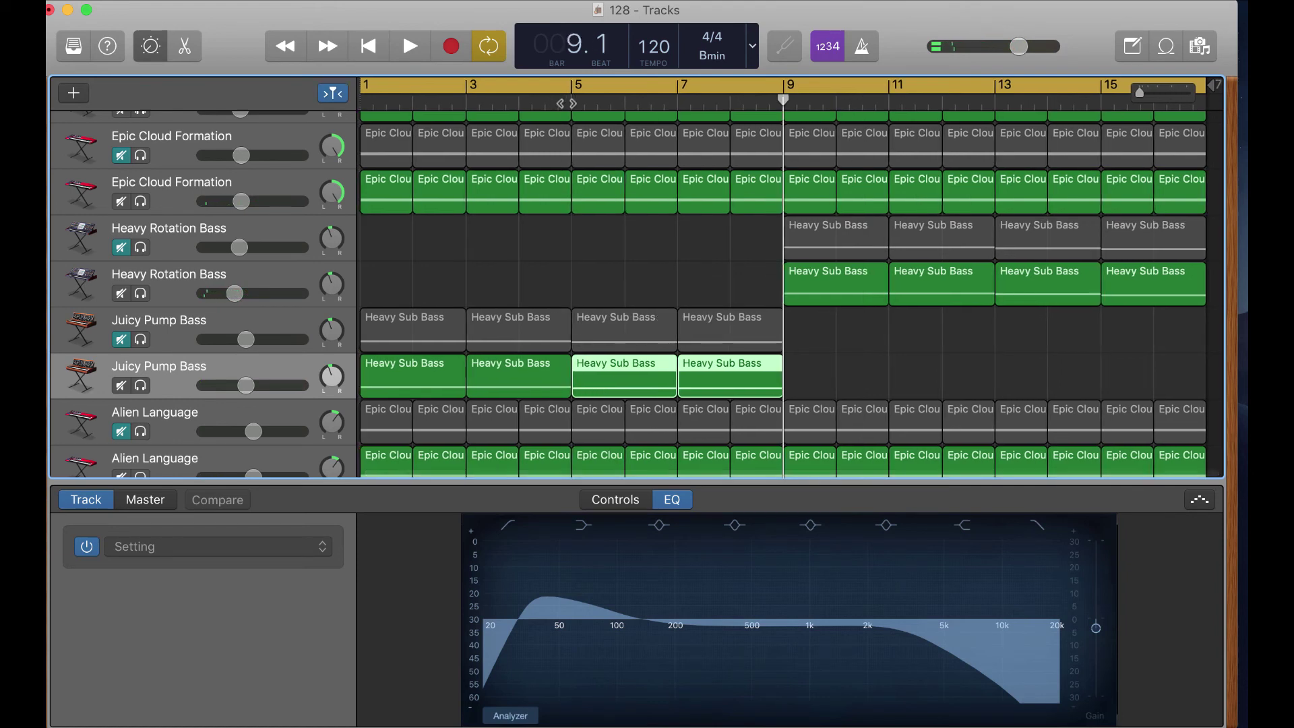
{"action": "left_click", "coordinate": [294, 281]}
{"action": "key", "text": "Return"}
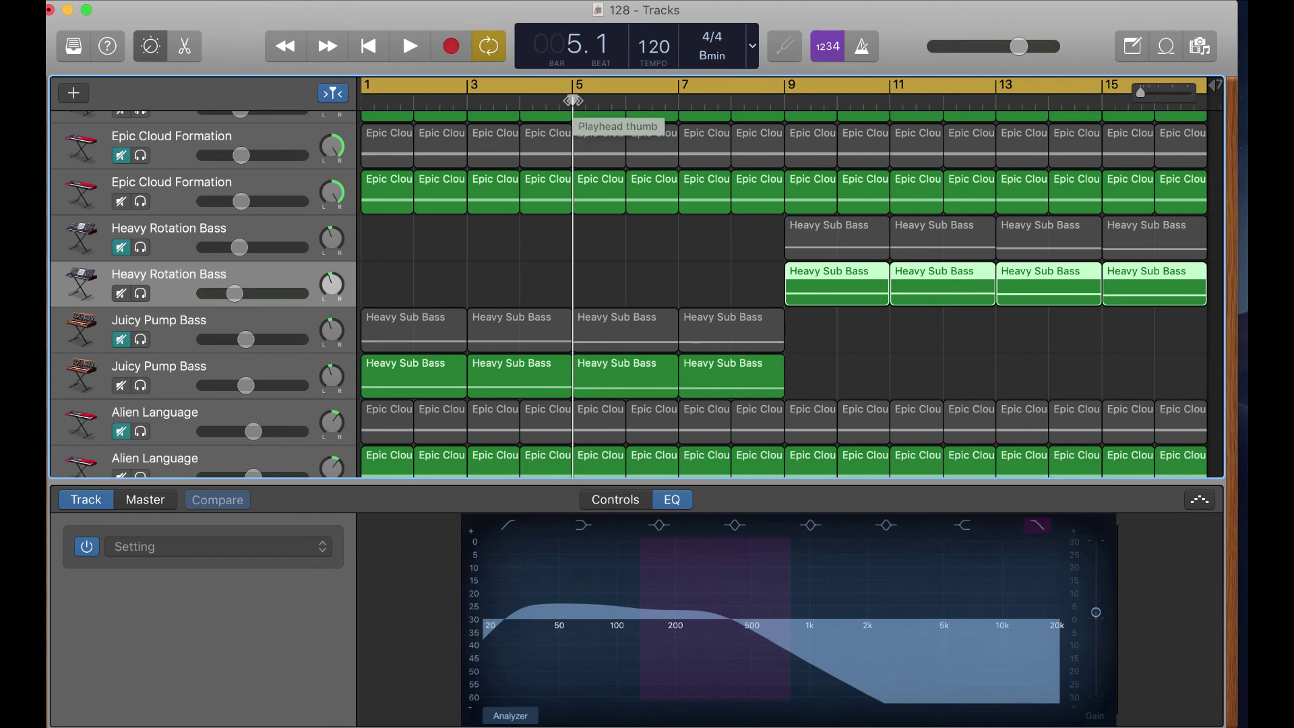
{"action": "key", "text": "super+v"}
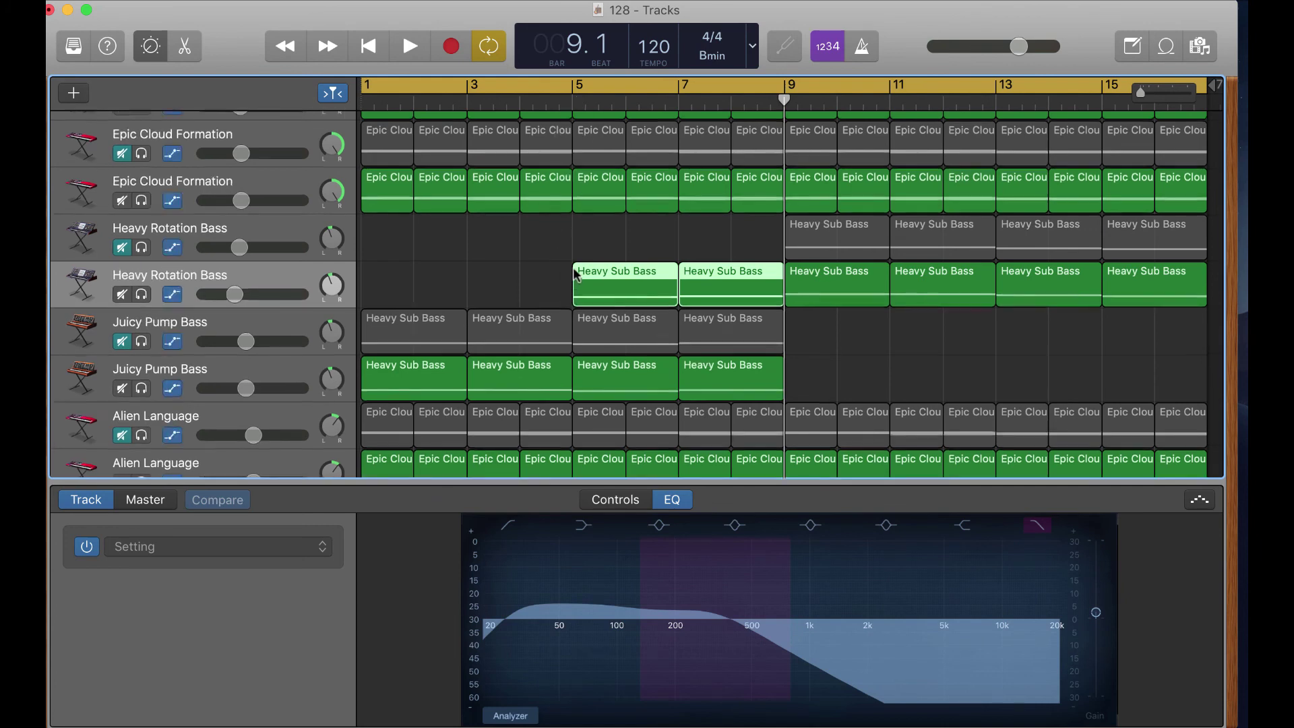
Step: Add volume automation points at bars 5 and 9 on the active Heavy Rotation Bass, lower bar 5 to about -22.9 dB, and play from the start
{"action": "key", "text": "a"}
{"action": "left_click", "coordinate": [787, 334]}
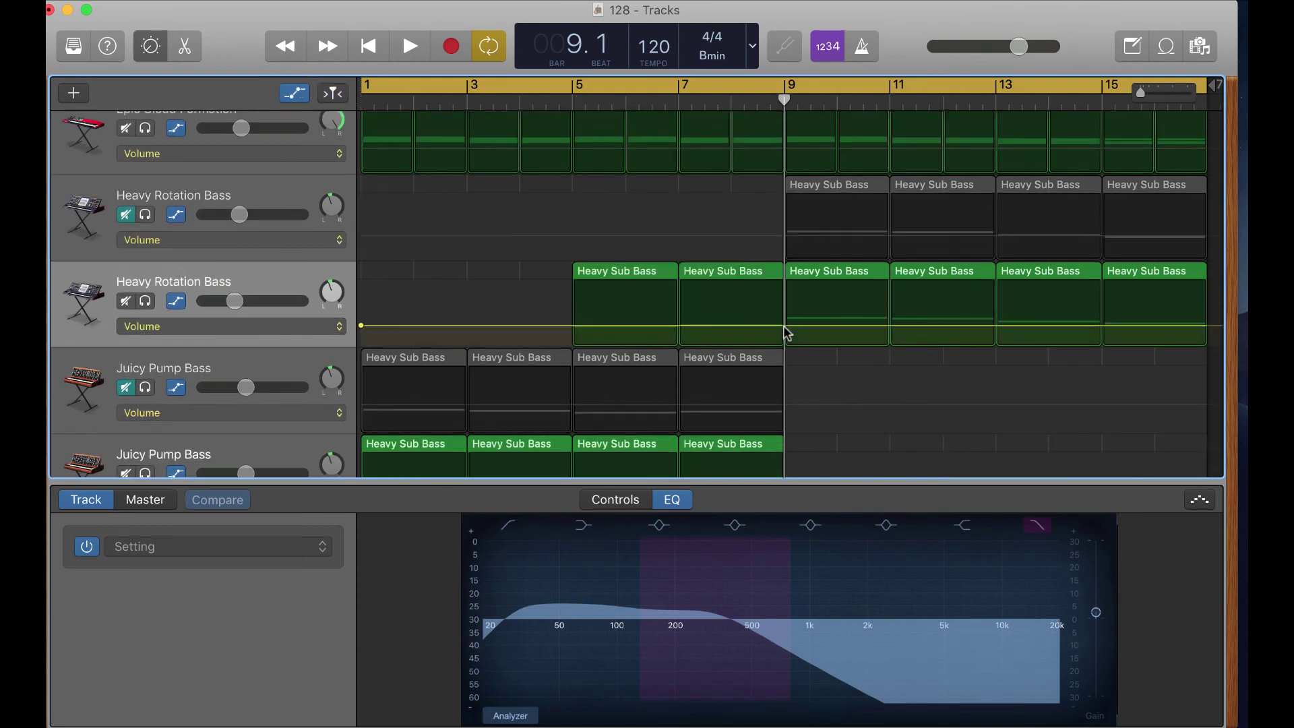
{"action": "left_click_drag", "start_coordinate": [573, 325], "coordinate": [572, 333]}
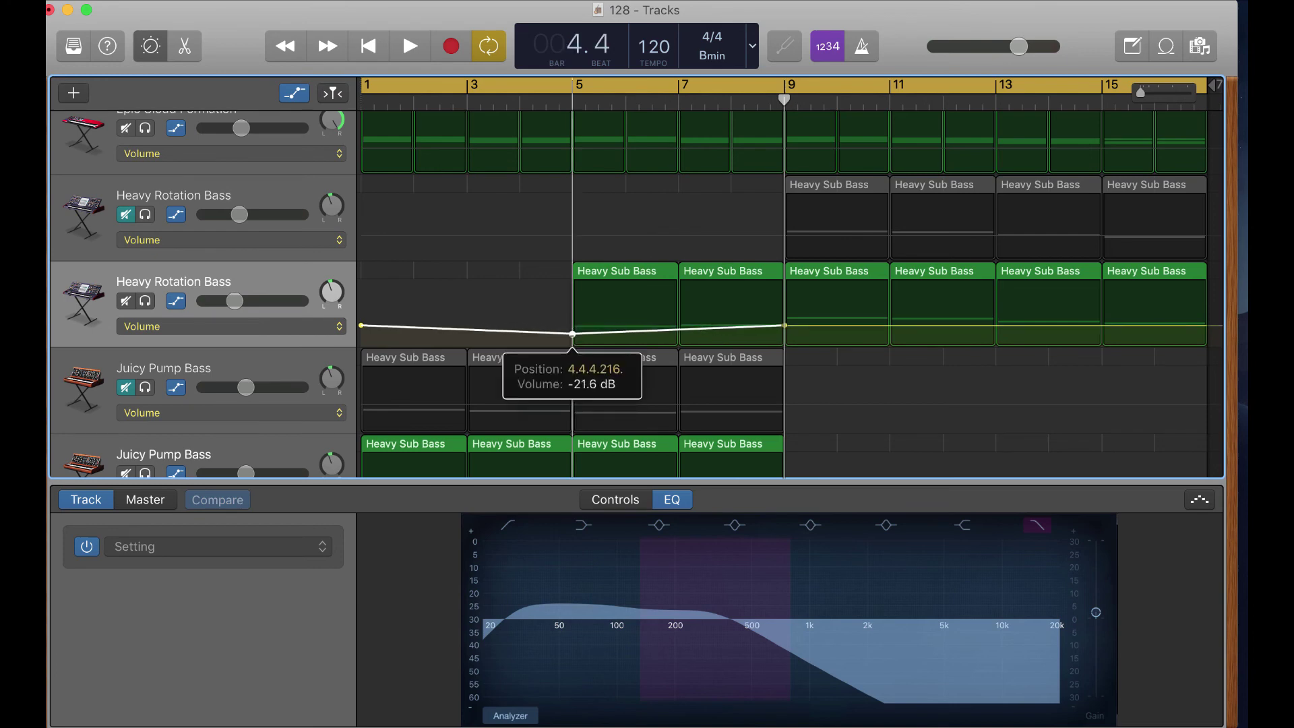
{"action": "left_click", "coordinate": [368, 45]}
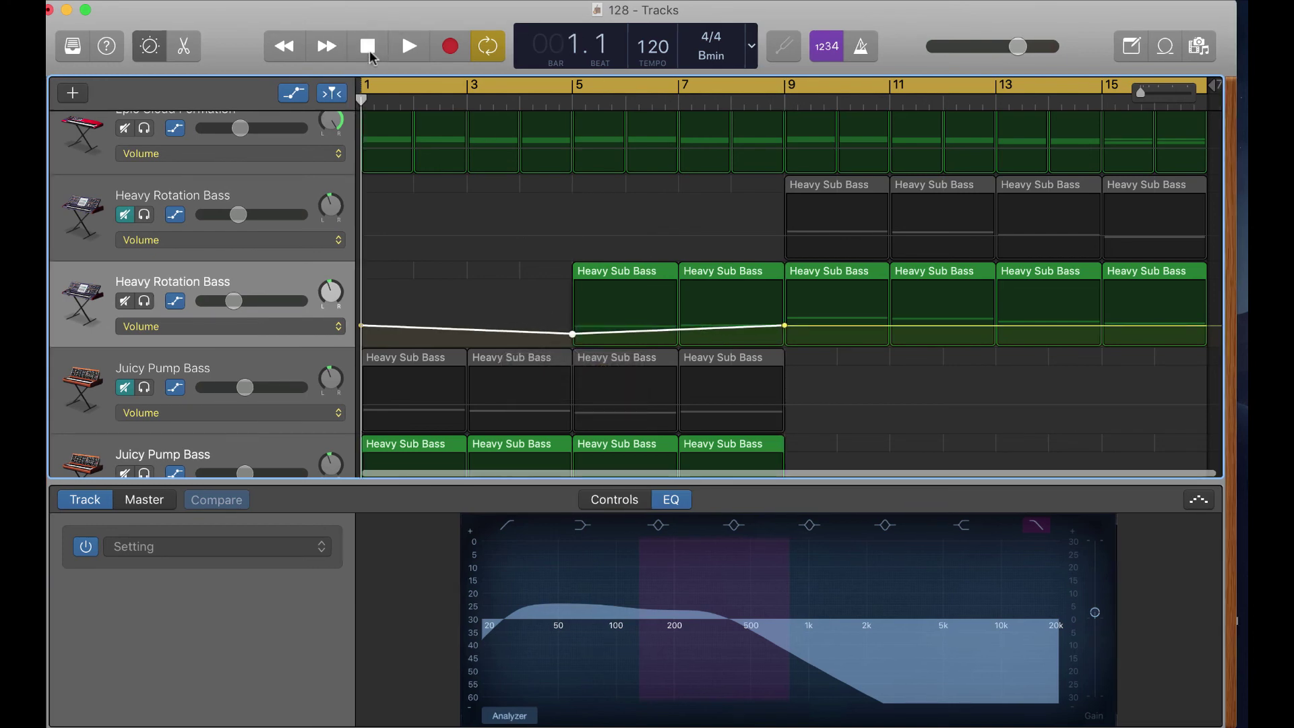
{"action": "left_click", "coordinate": [399, 54]}
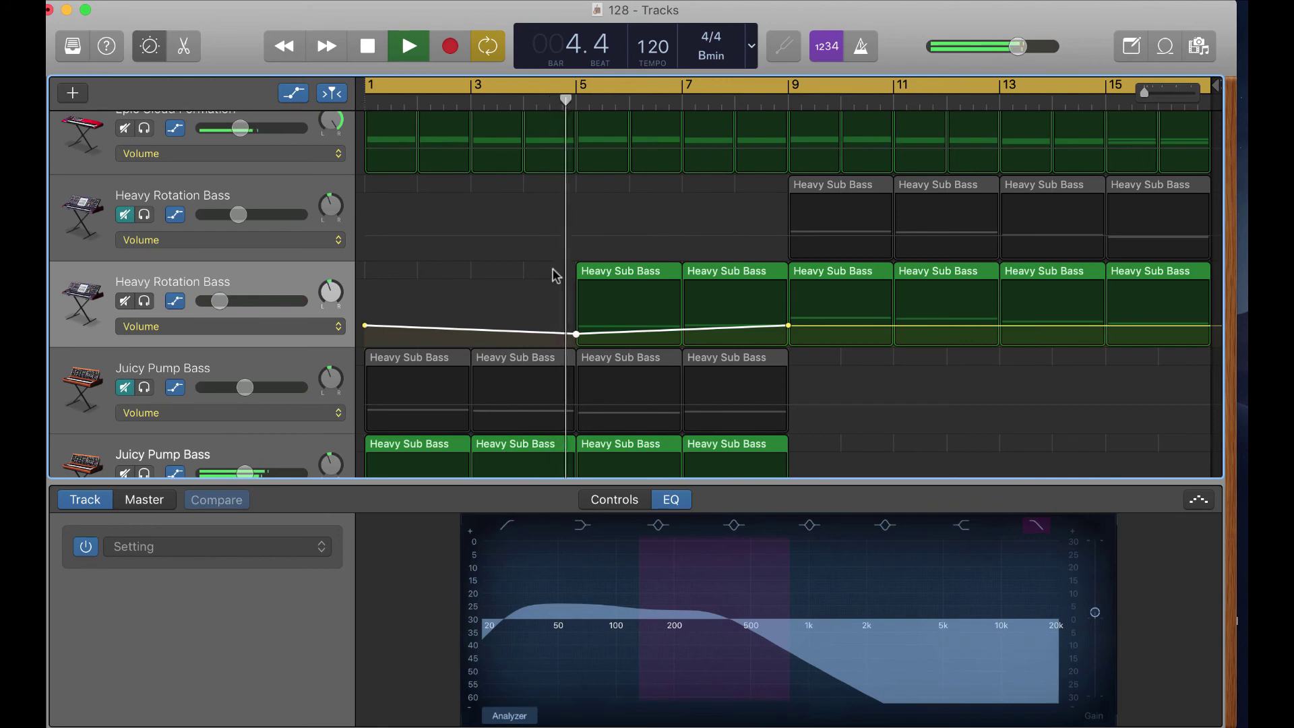
Step: Lower the Heavy Rotation Bass volume point at bar 5 slightly further and replay the transition from bar 5
{"action": "left_click", "coordinate": [576, 333]}
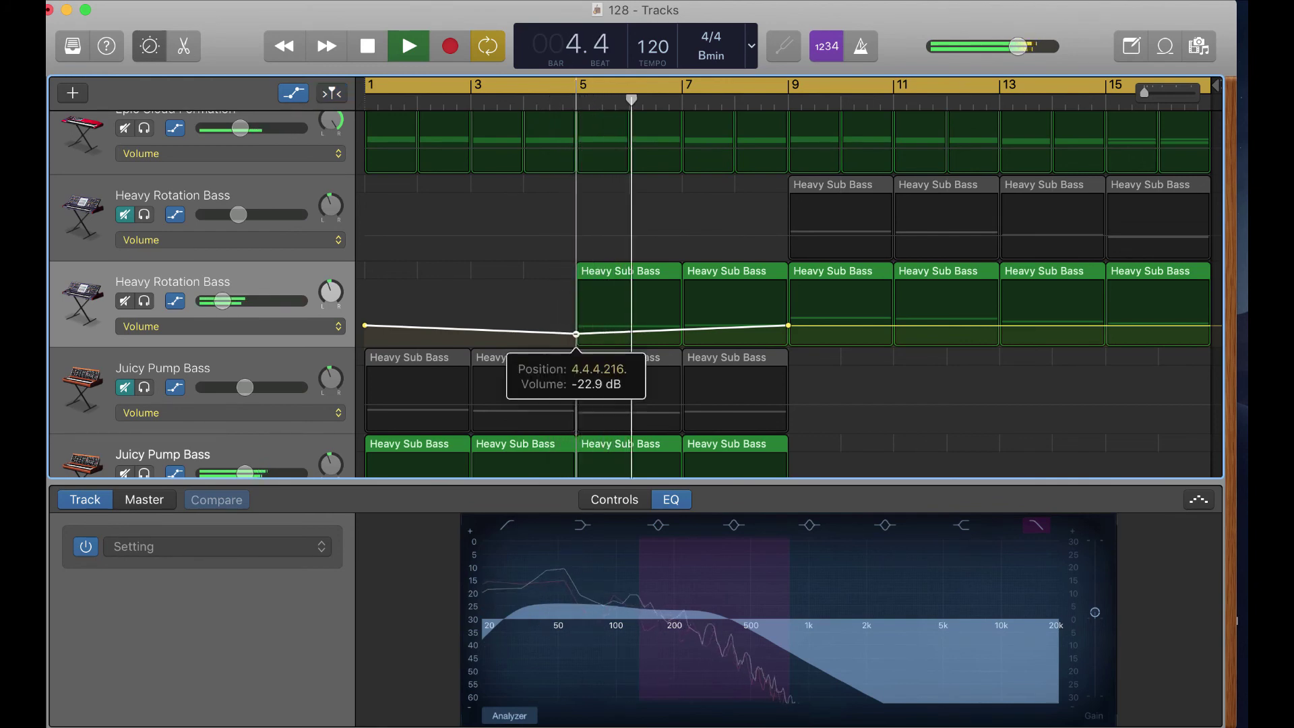
{"action": "left_click", "coordinate": [576, 333]}
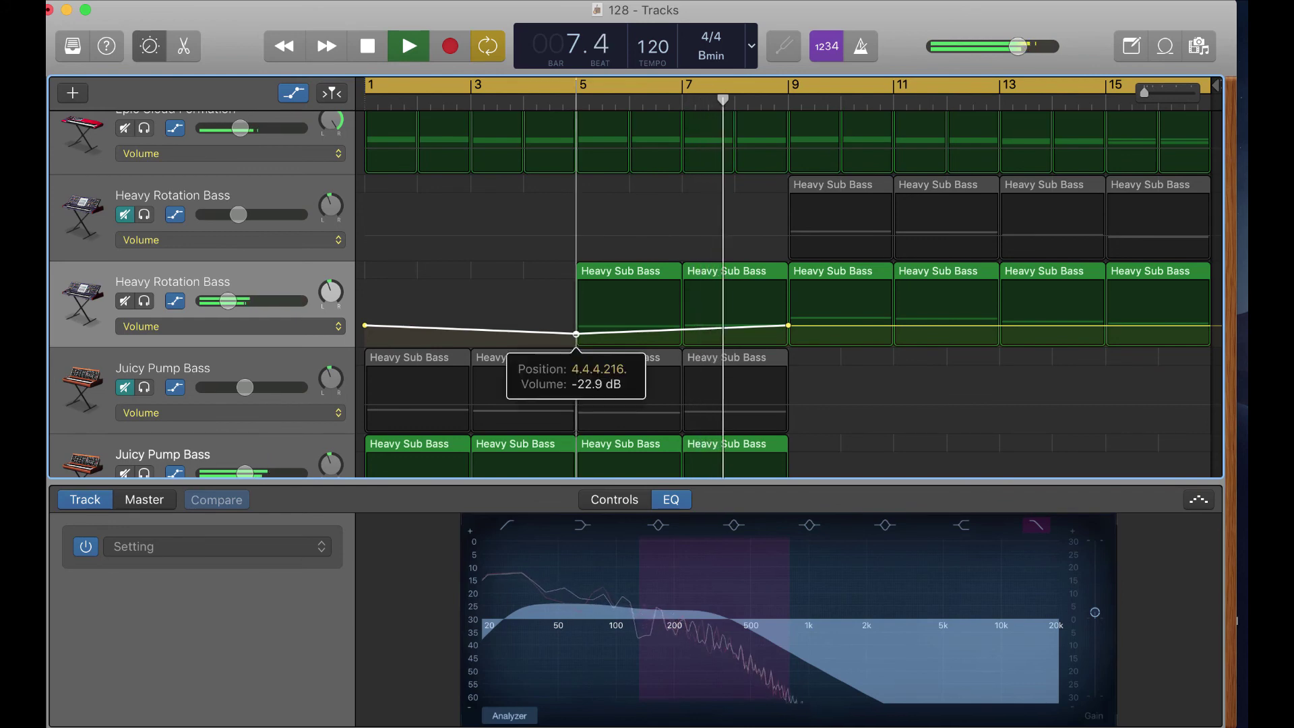
{"action": "left_click_drag", "start_coordinate": [576, 333], "coordinate": [576, 339]}
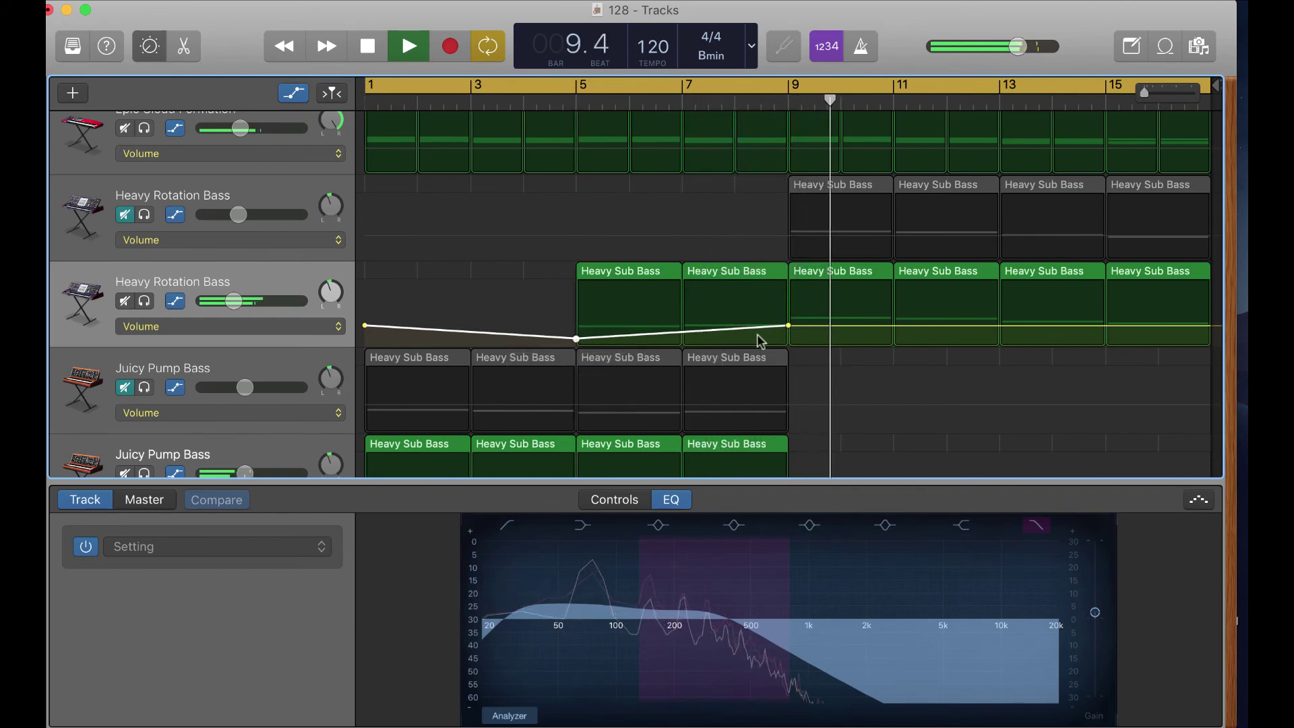
{"action": "left_click_drag", "start_coordinate": [576, 339], "coordinate": [576, 339]}
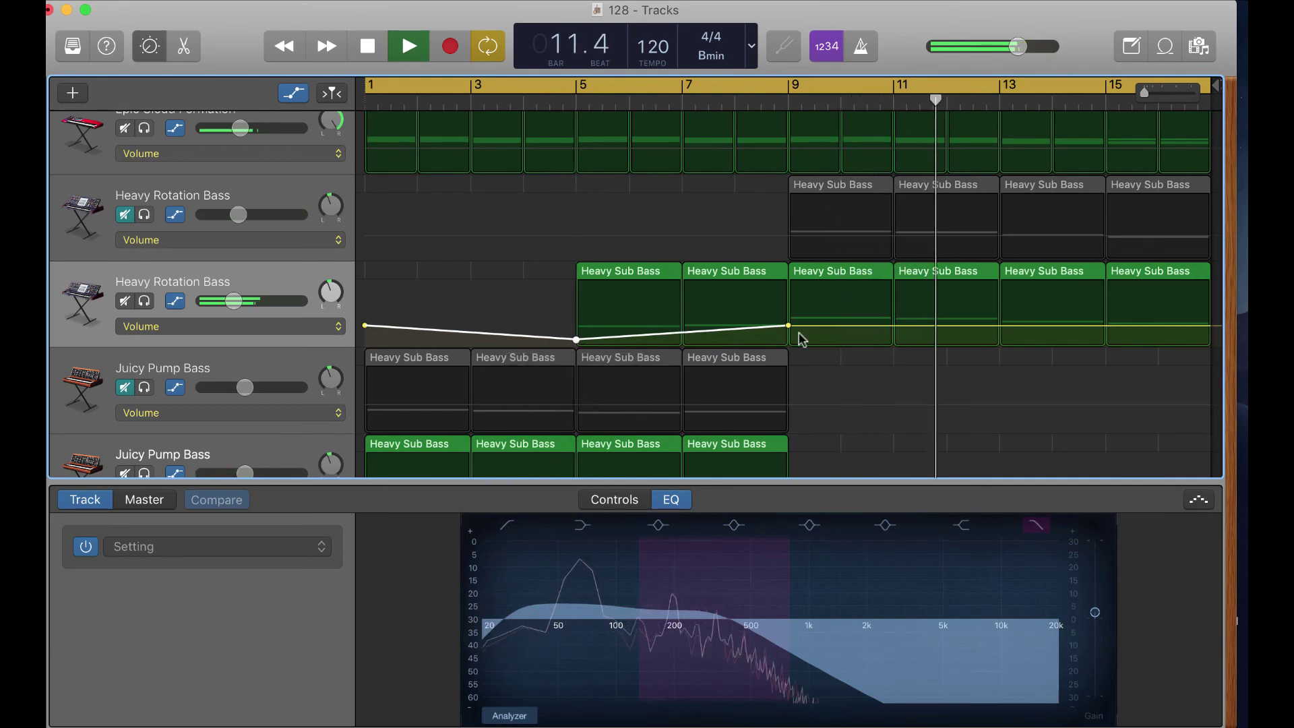
{"action": "left_click", "coordinate": [576, 99]}
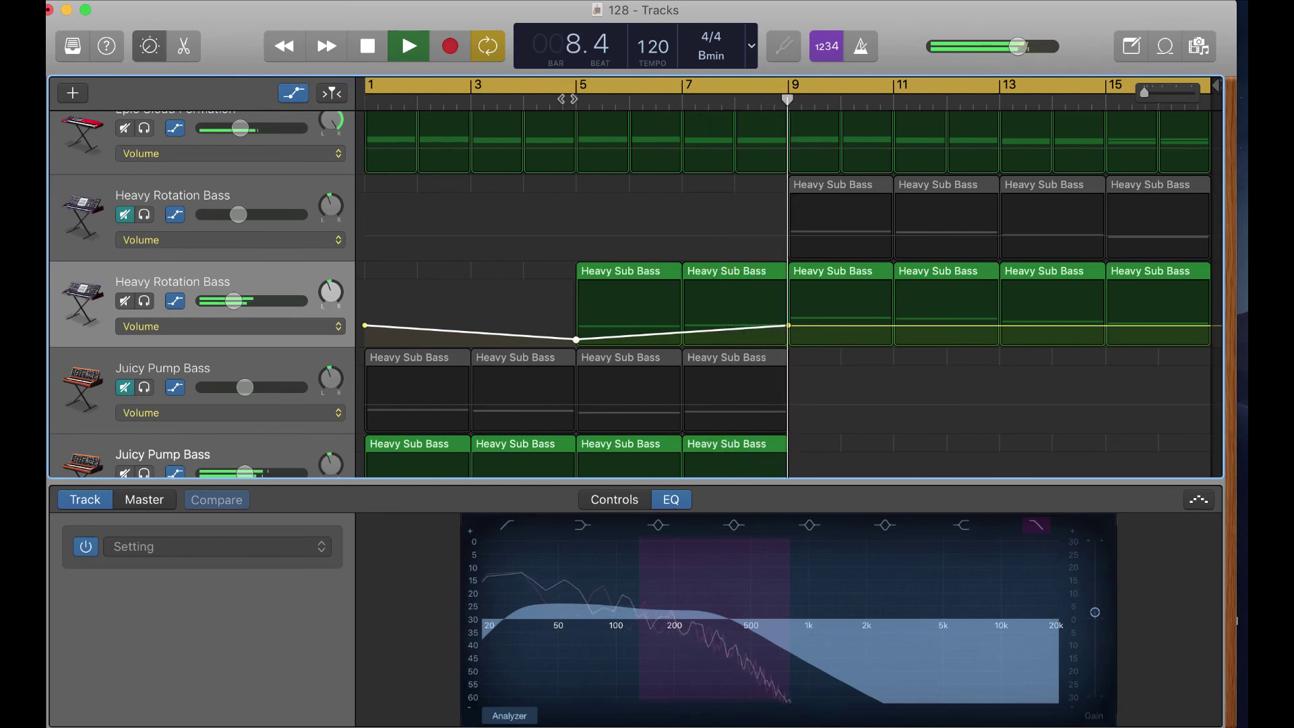
Step: Add volume points at bars 5 and 9 on the active Juicy Pump Bass, lower the bar 9 point to fade it, and replay from bar 5
{"action": "scroll", "coordinate": [396, 396], "scroll_direction": "down", "scroll_amount": 5}
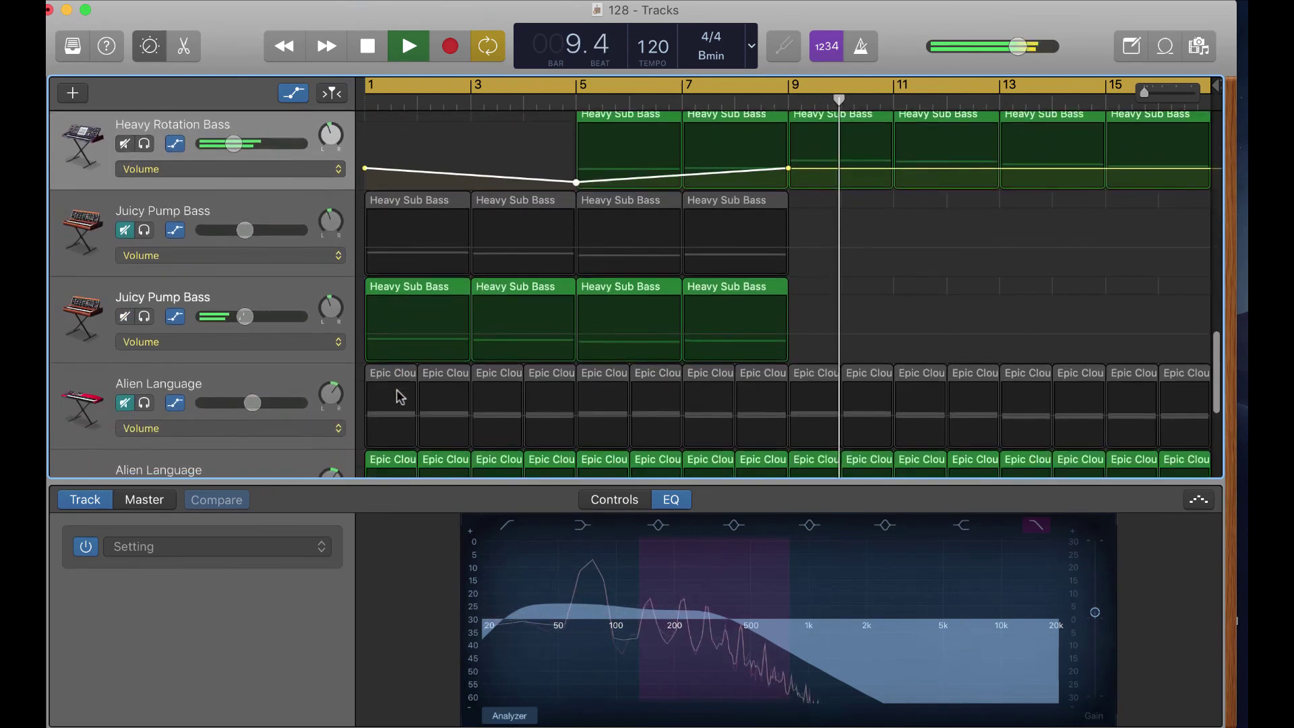
{"action": "left_click", "coordinate": [577, 334]}
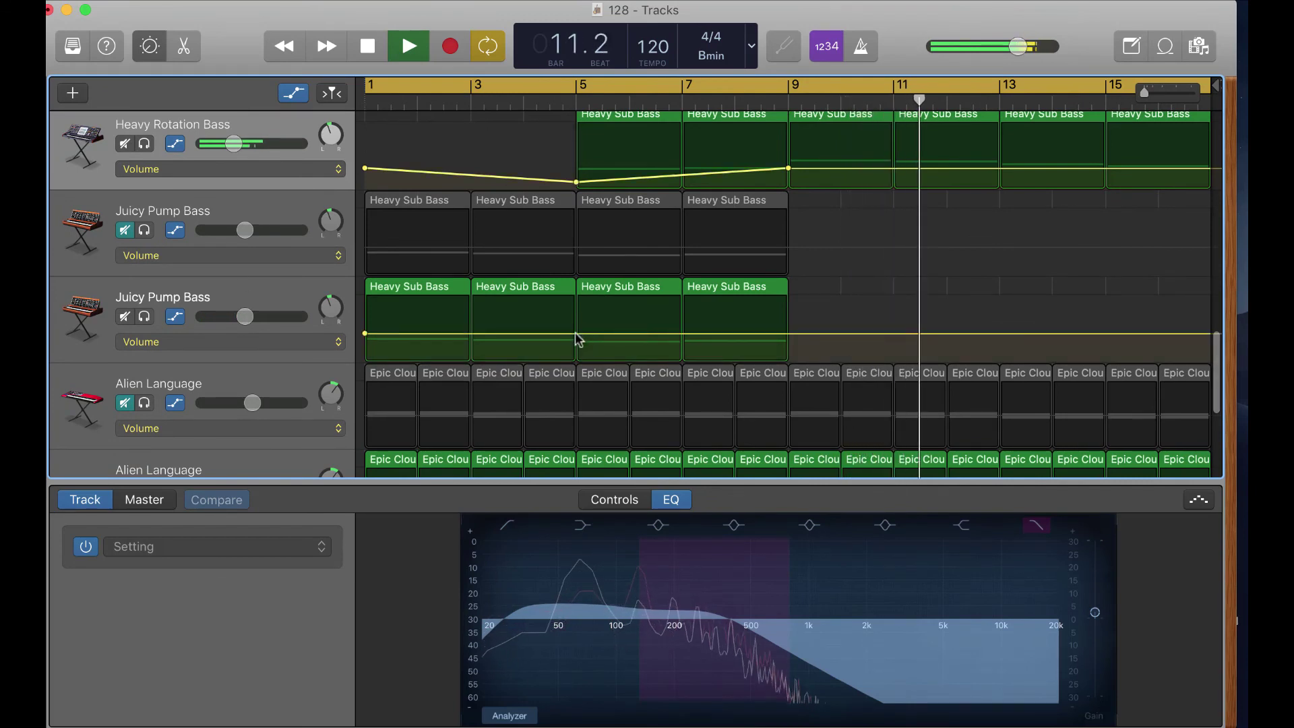
{"action": "left_click", "coordinate": [790, 334]}
{"action": "left_click_drag", "start_coordinate": [790, 334], "coordinate": [790, 344]}
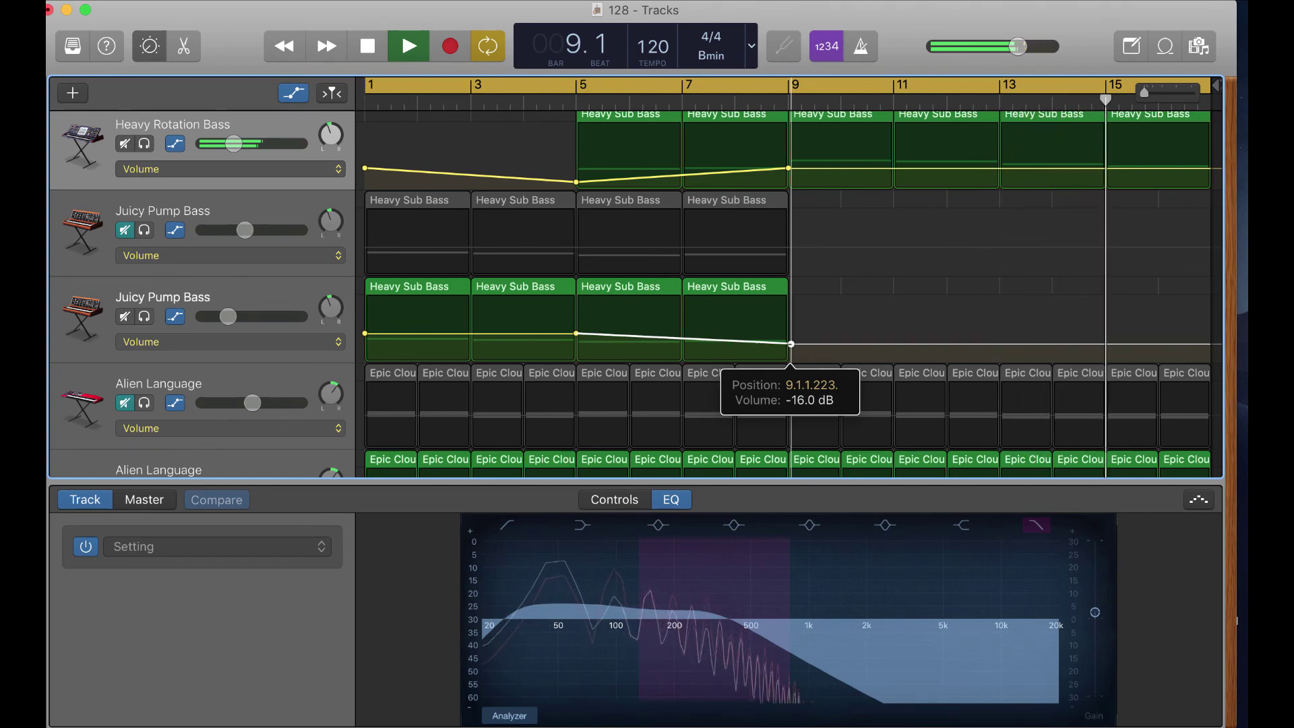
{"action": "left_click_drag", "start_coordinate": [790, 344], "coordinate": [790, 348]}
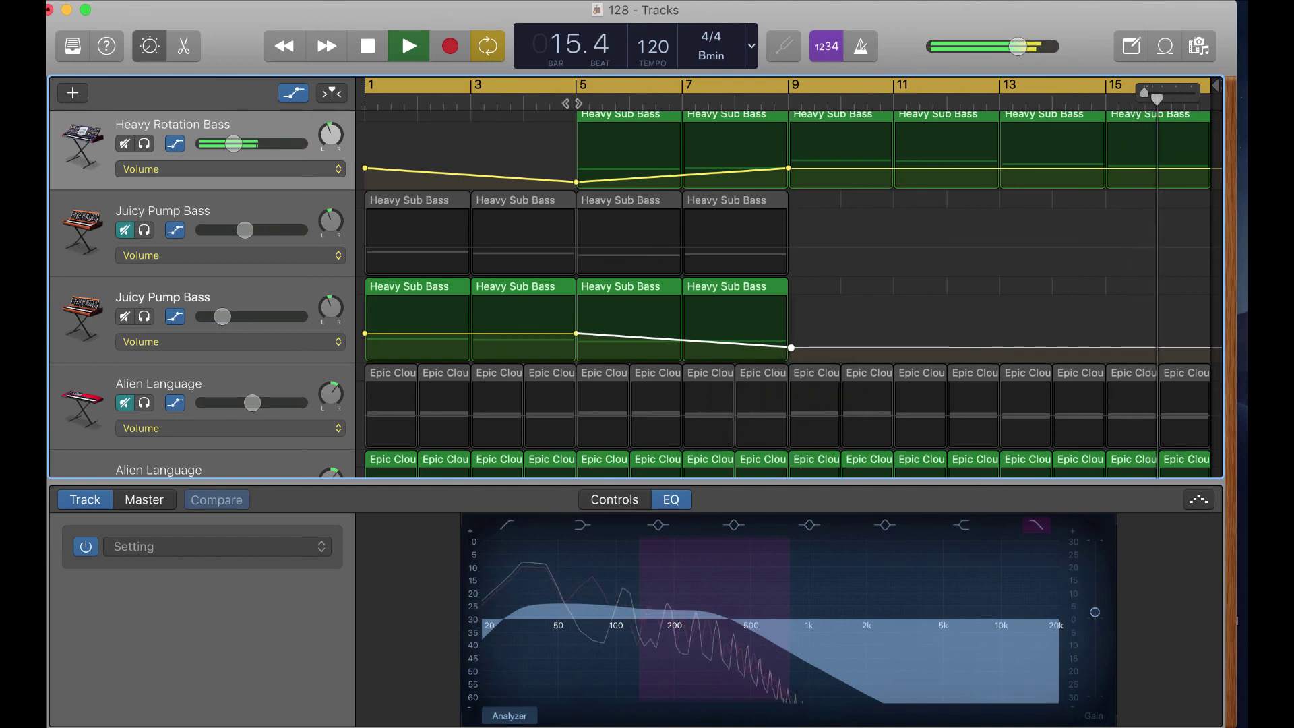
{"action": "left_click", "coordinate": [577, 100]}
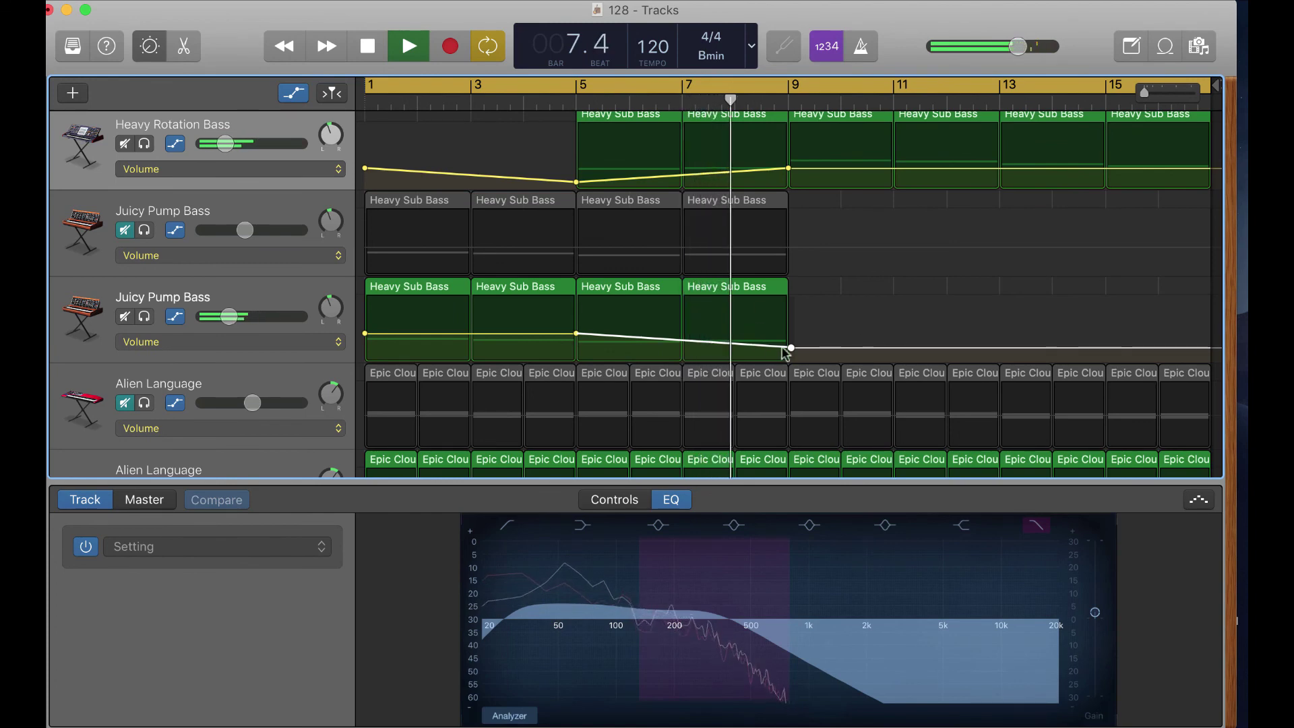
Step: Undo the Juicy Pump Bass fade, rebuild it as a gentler volume drop from bar 7 to bar 9, and replay the transition
{"action": "key", "text": "super+z"}
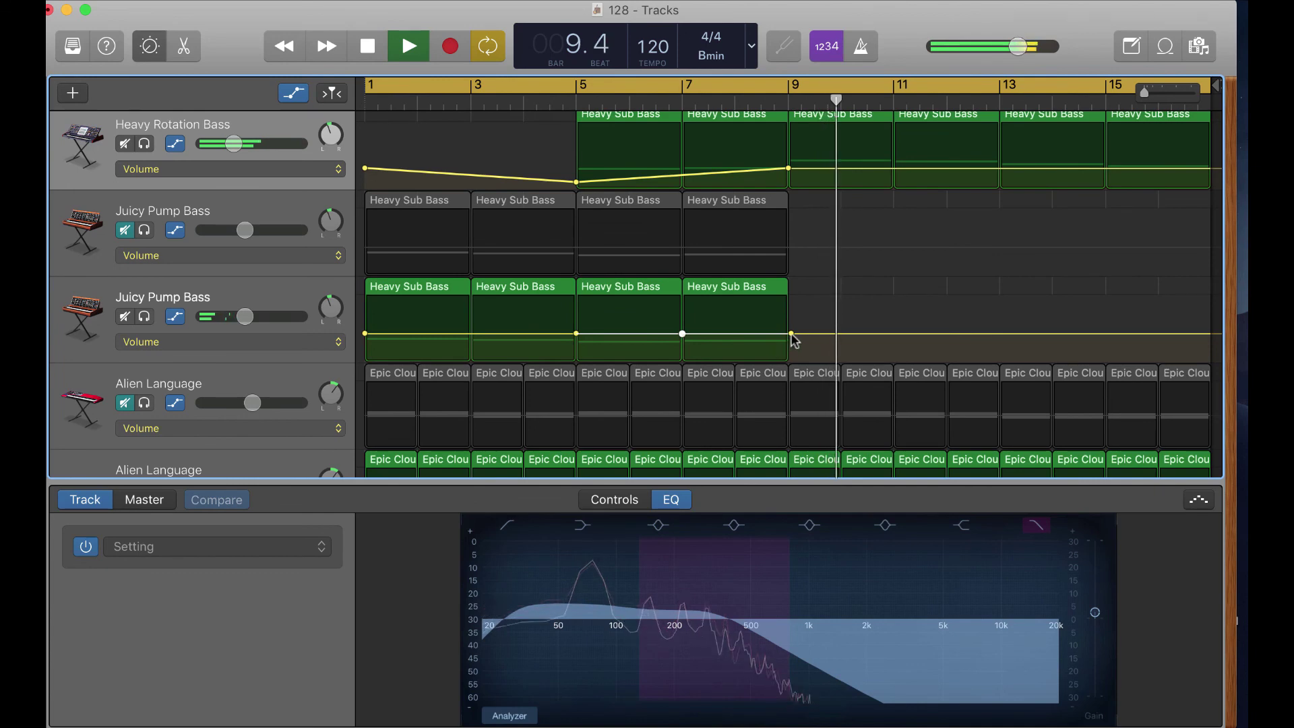
{"action": "left_click_drag", "start_coordinate": [791, 334], "coordinate": [793, 351]}
{"action": "left_click", "coordinate": [564, 101]}
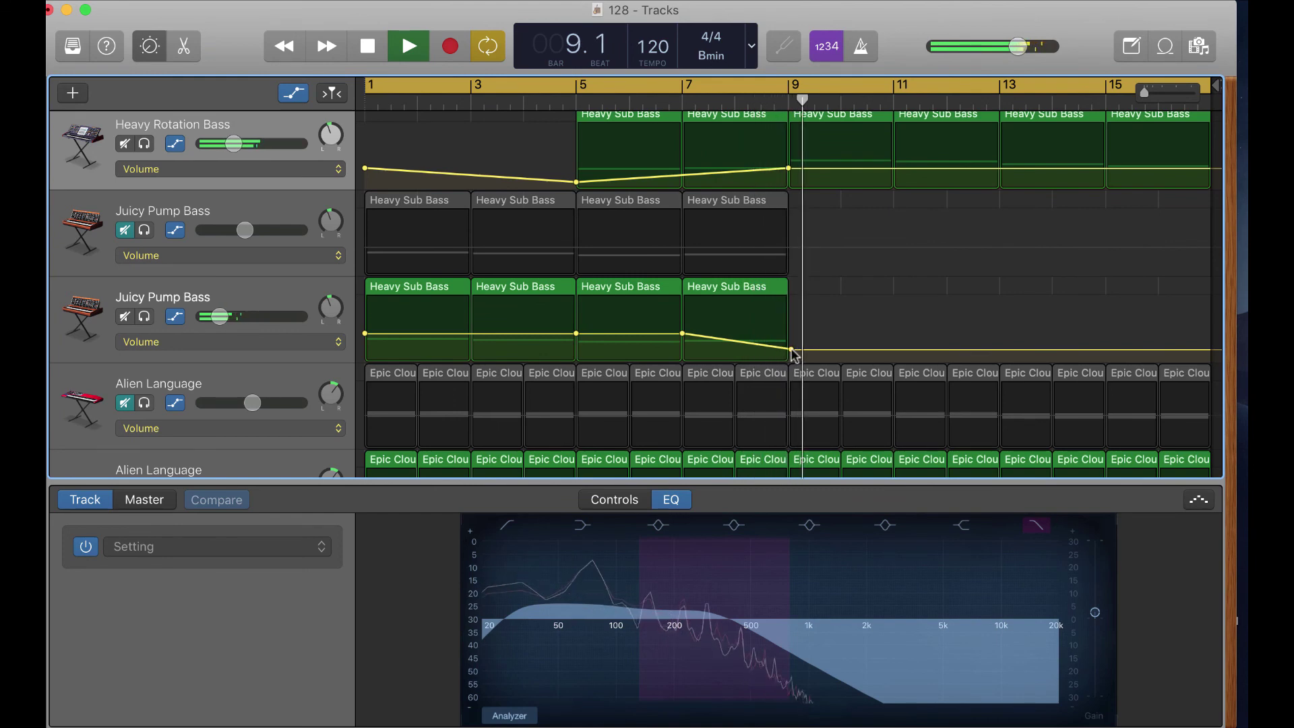
{"action": "left_click_drag", "start_coordinate": [794, 351], "coordinate": [792, 343]}
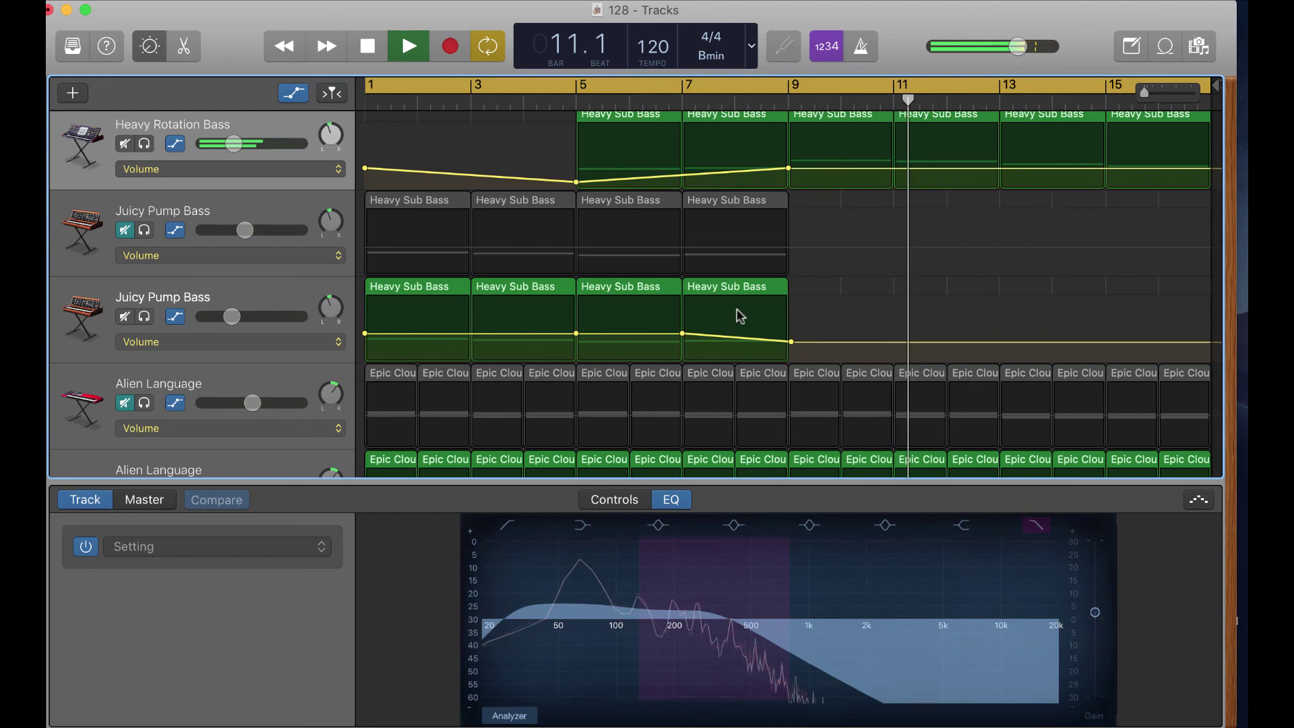
{"action": "left_click", "coordinate": [684, 99]}
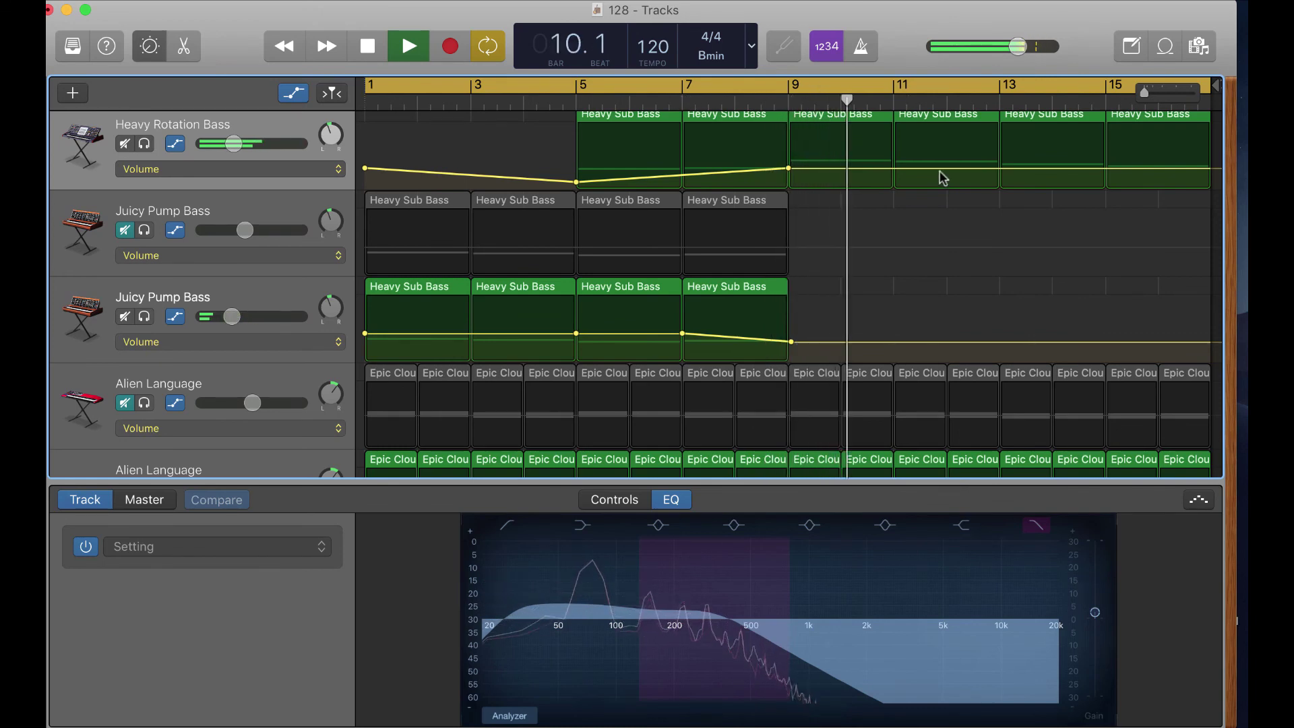
Step: Hide the automation lanes and return to the upper tracks in the track list while the mix plays
{"action": "key", "text": "a"}
{"action": "scroll", "coordinate": [486, 295], "scroll_direction": "up", "scroll_amount": 6}
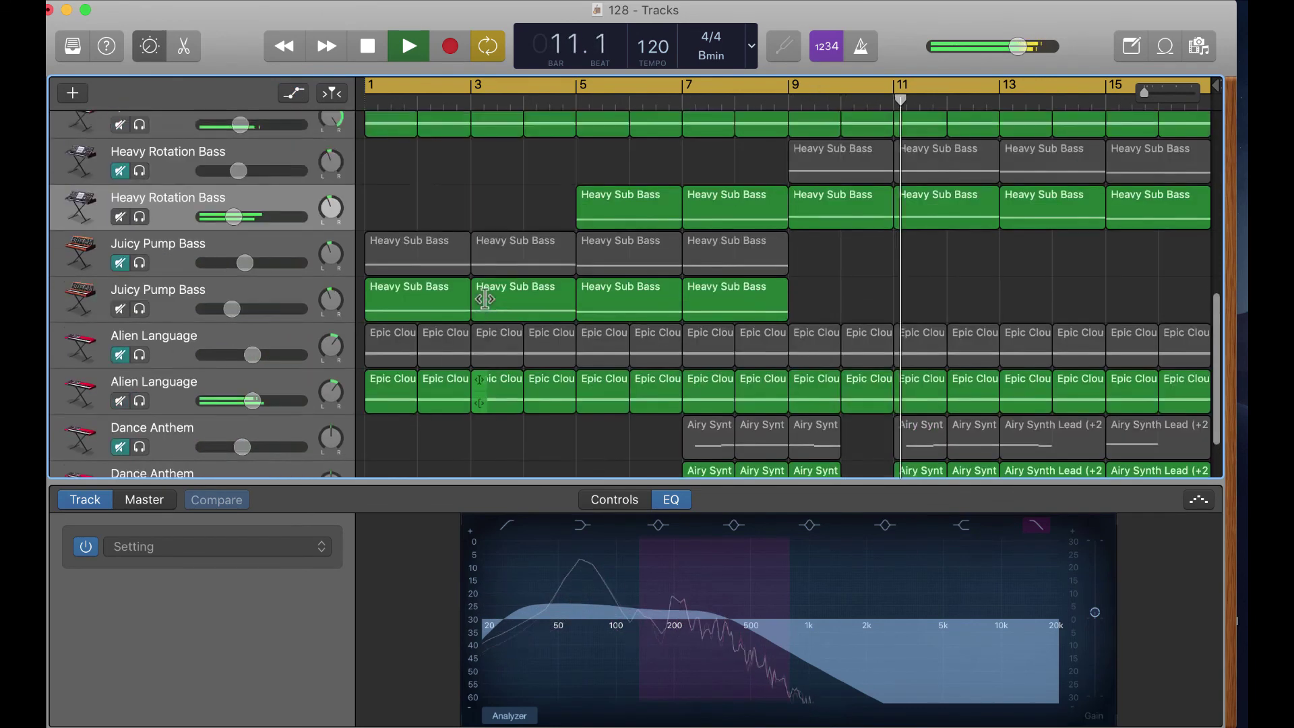
{"action": "scroll", "coordinate": [487, 294], "scroll_direction": "up", "scroll_amount": 8}
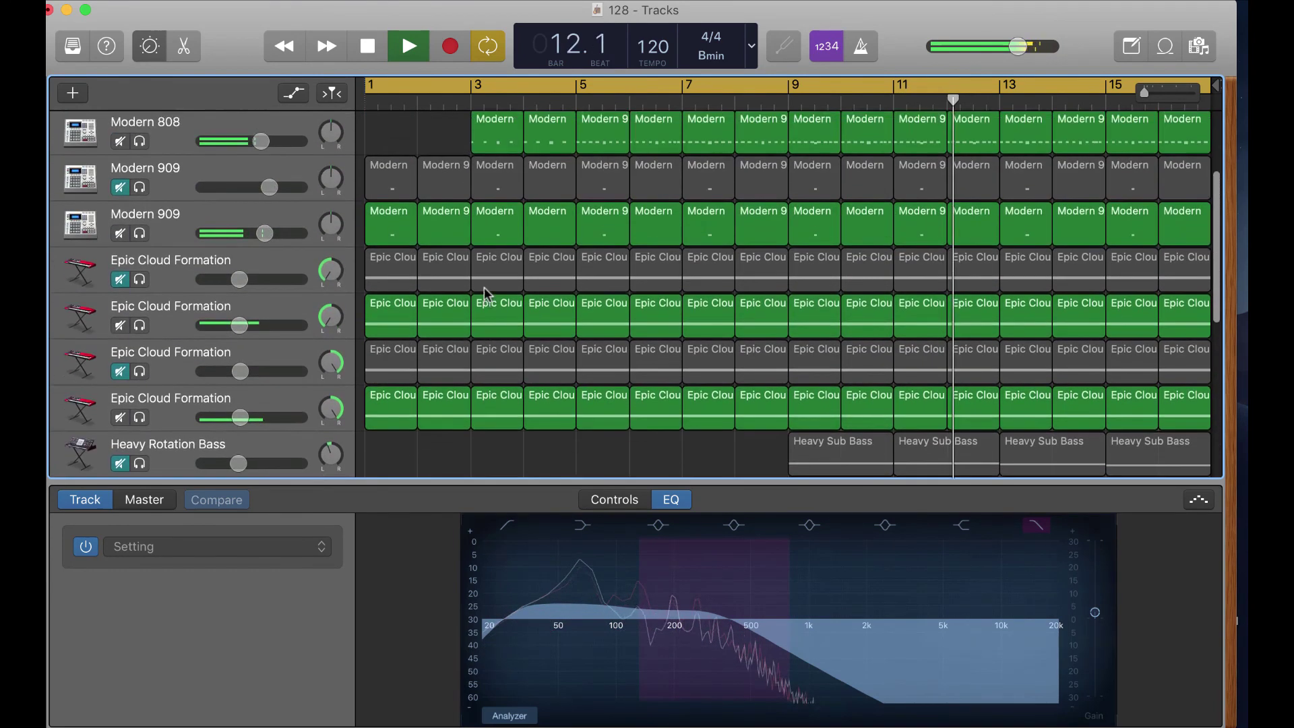
{"action": "scroll", "coordinate": [486, 294], "scroll_direction": "up", "scroll_amount": 2}
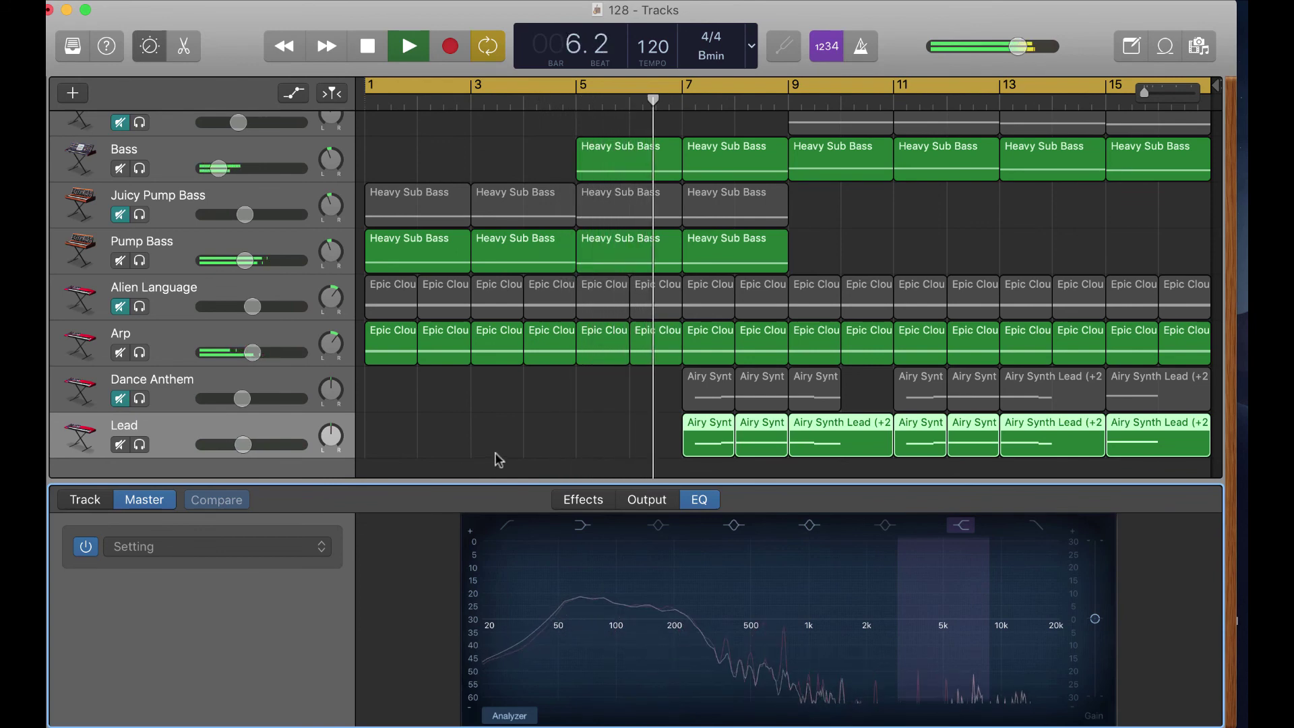
Step: Delete the Arp regions in bars 1 and 2 and play the mix from the start
{"action": "key", "text": "space"}
{"action": "left_click_drag", "start_coordinate": [460, 381], "coordinate": [400, 357]}
{"action": "key", "text": "Delete"}
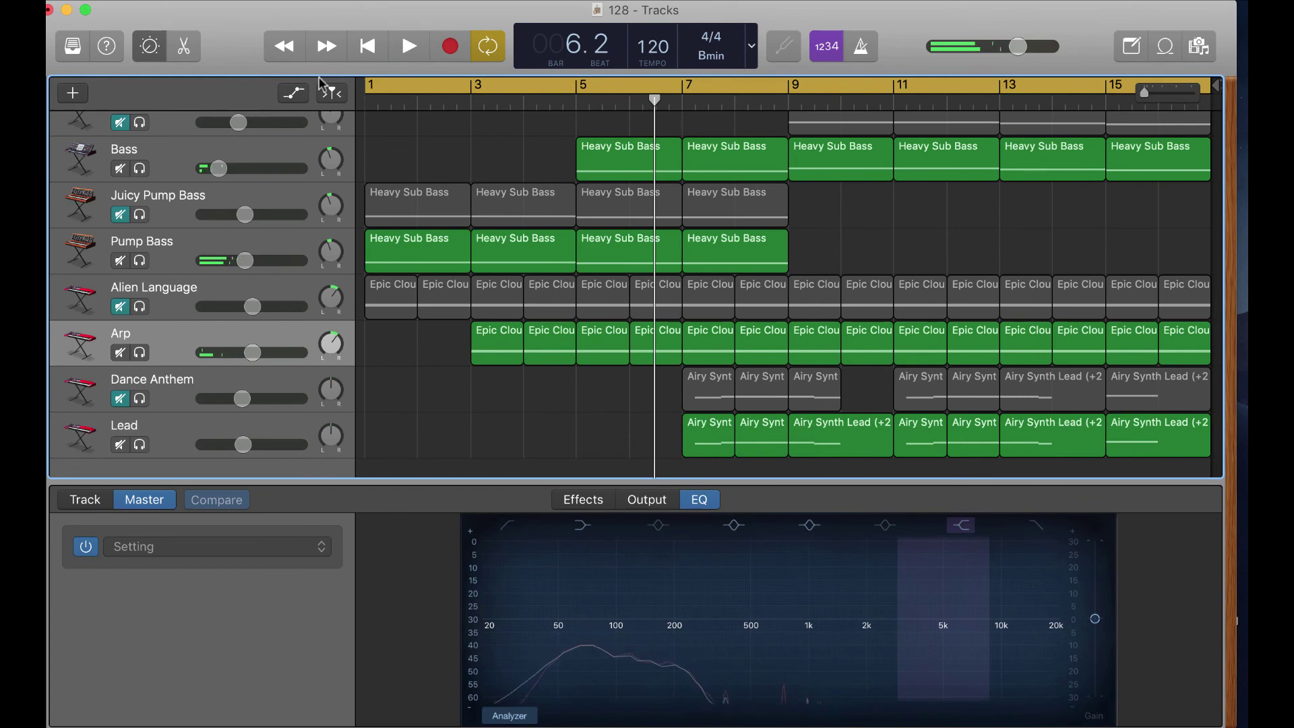
{"action": "left_click", "coordinate": [367, 45]}
{"action": "left_click", "coordinate": [409, 46]}
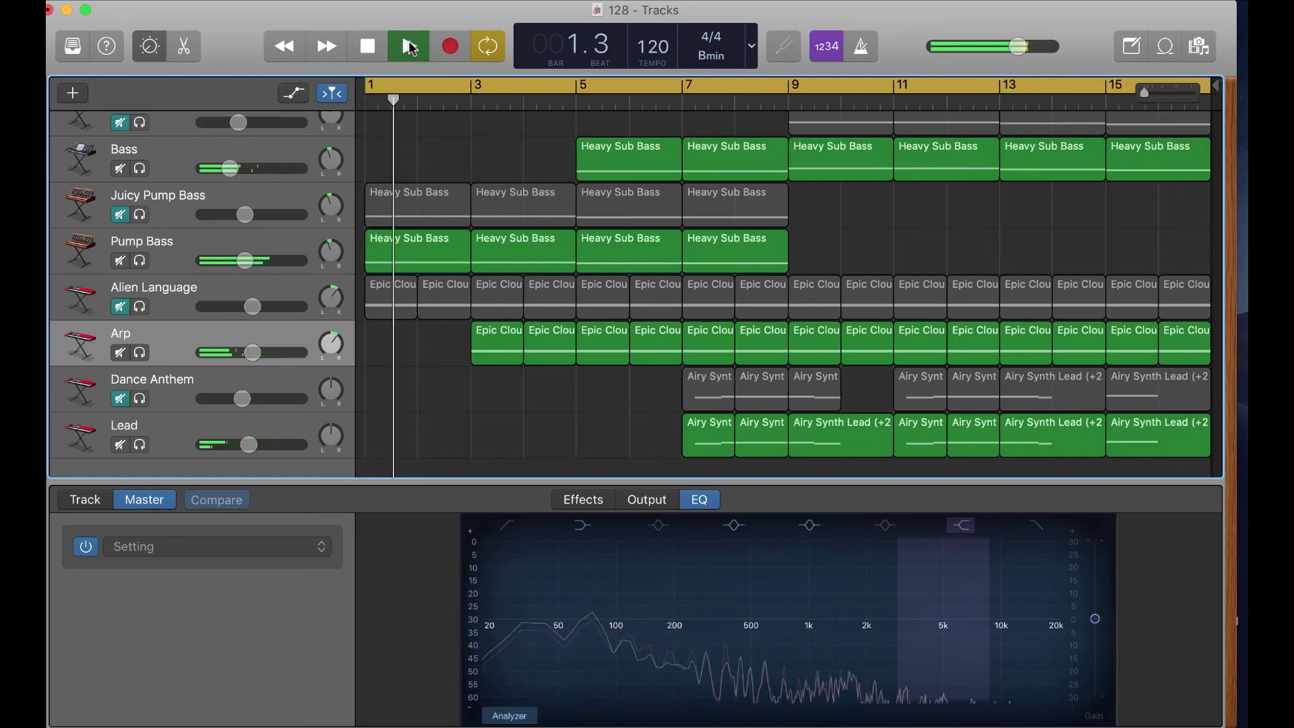
{"action": "left_click", "coordinate": [408, 40]}
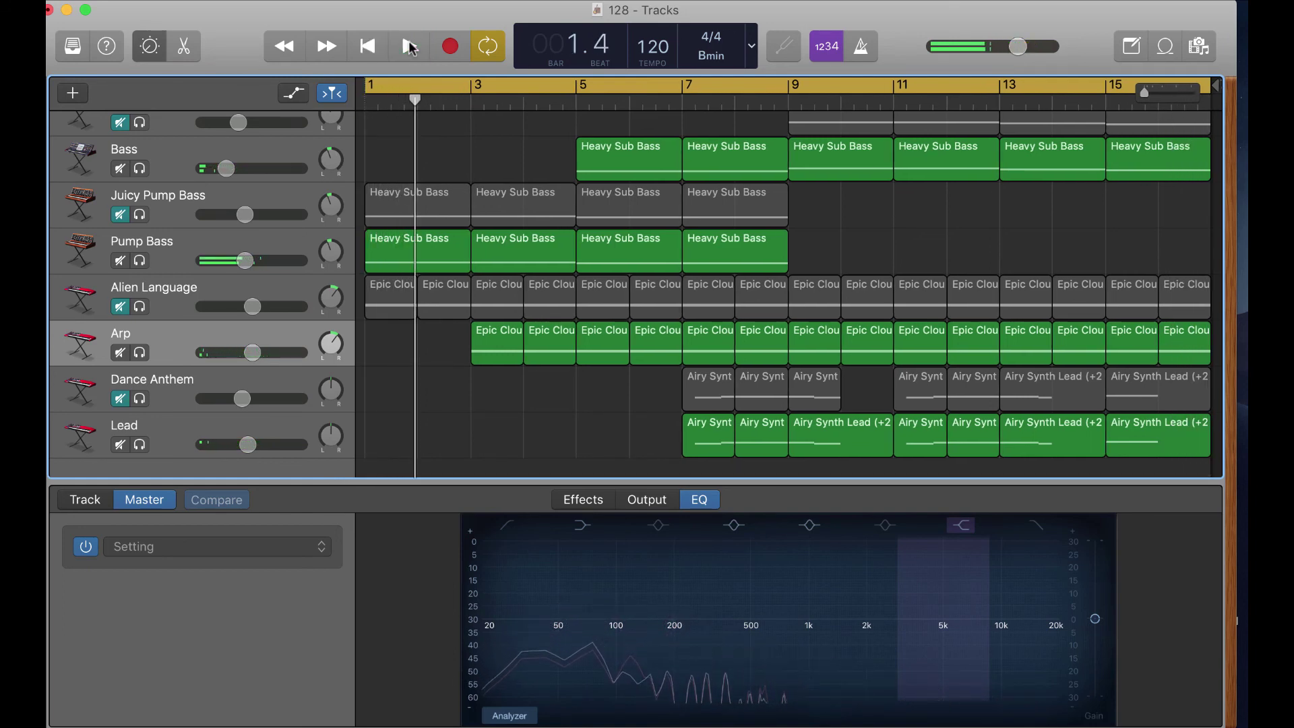